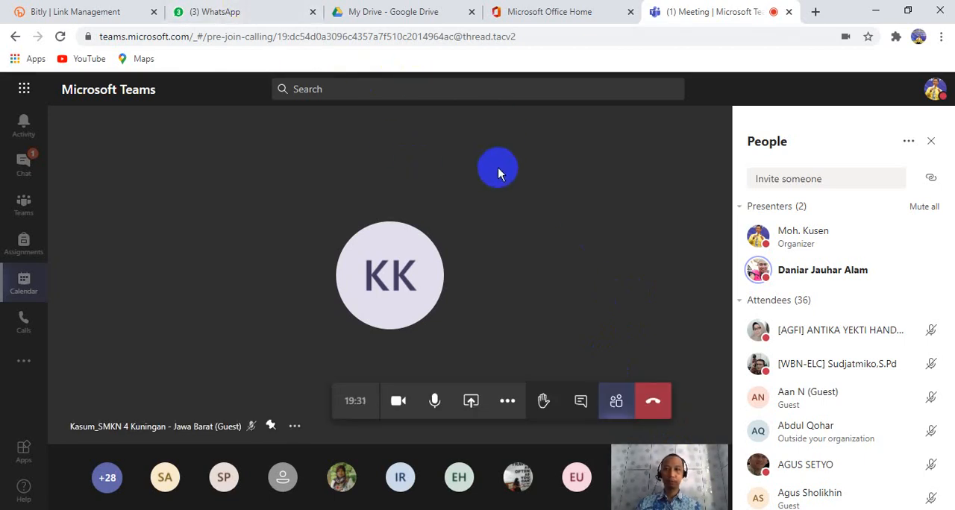
Close the Google Drive, Microsoft Office Home and WhatsApp tabs, check the Bitly tab, and return to the Teams meeting
click(387, 18)
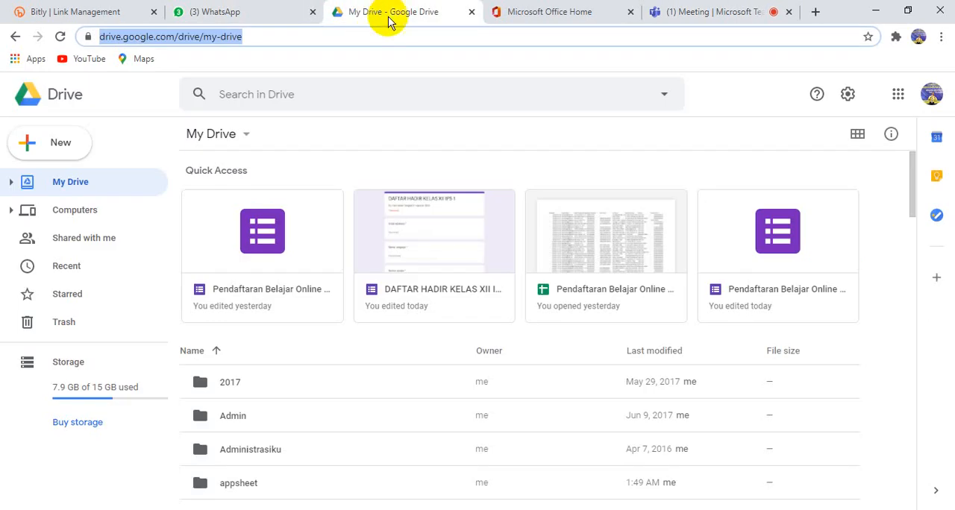
click(473, 13)
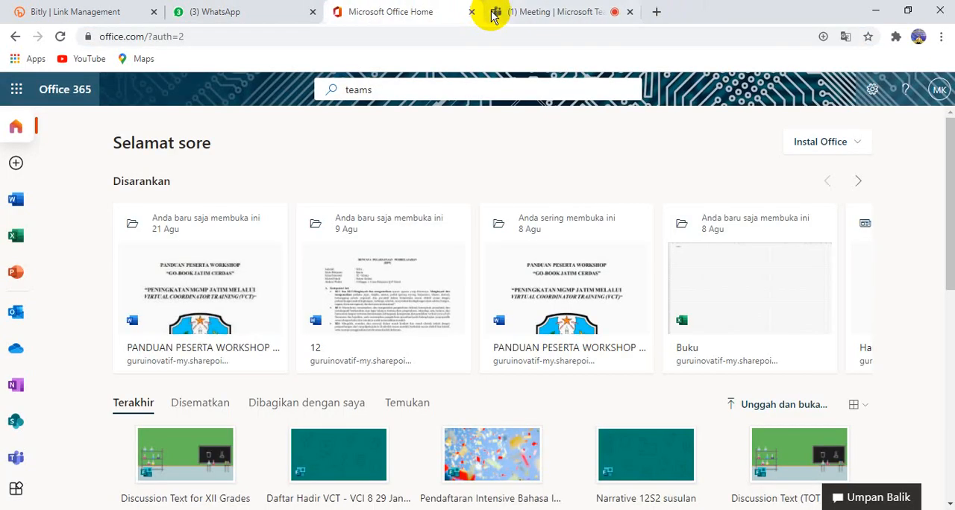
click(472, 13)
click(279, 15)
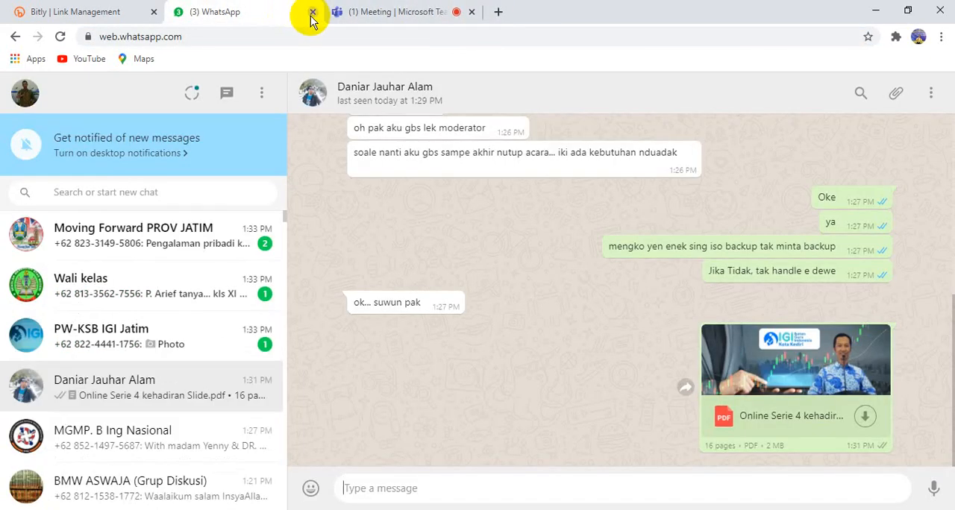
click(312, 13)
click(112, 15)
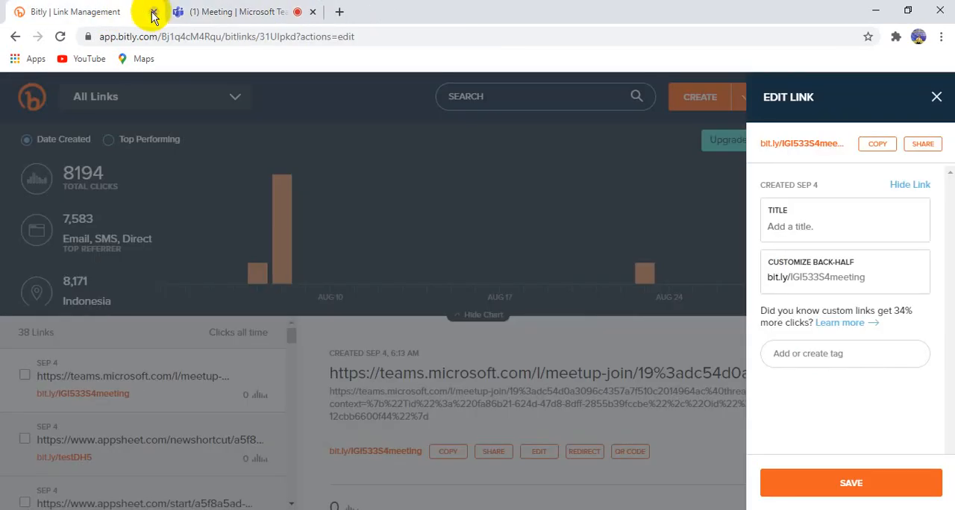
click(228, 11)
click(637, 306)
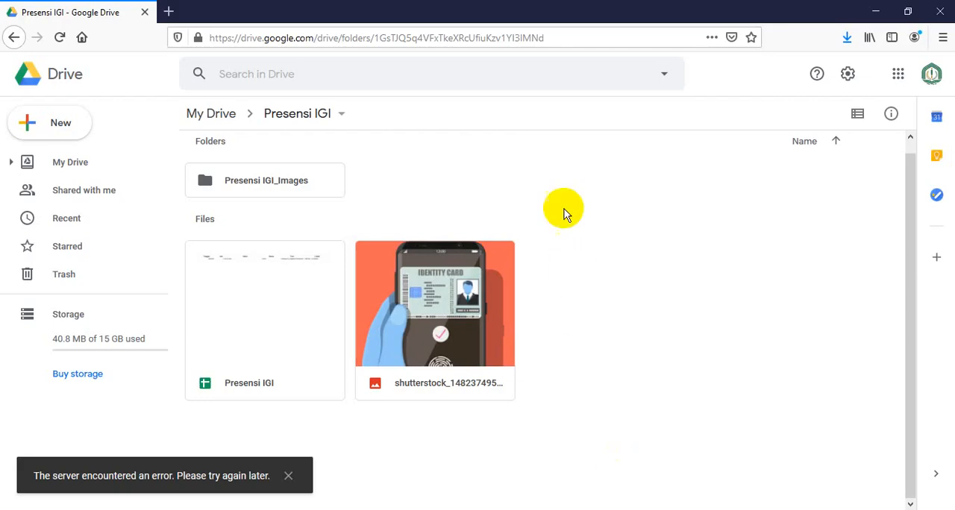
click(168, 12)
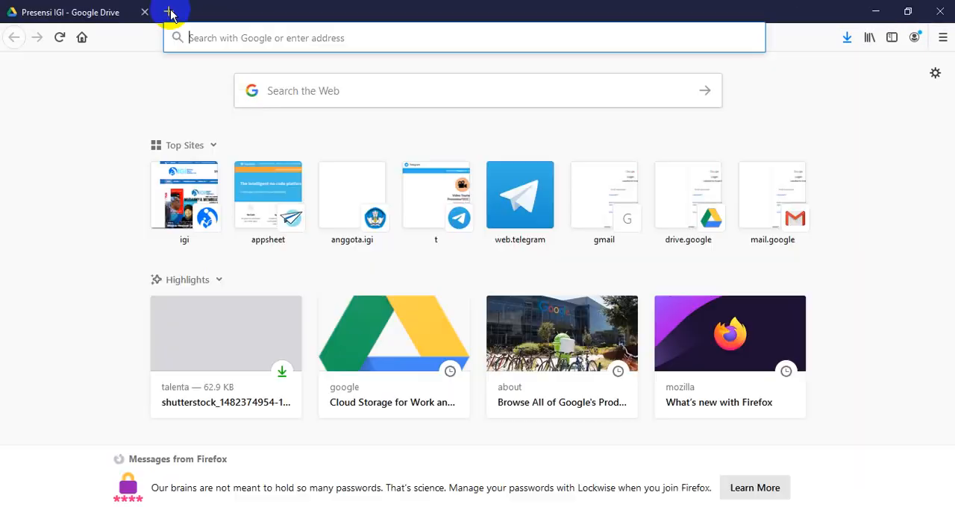
text(appsh)
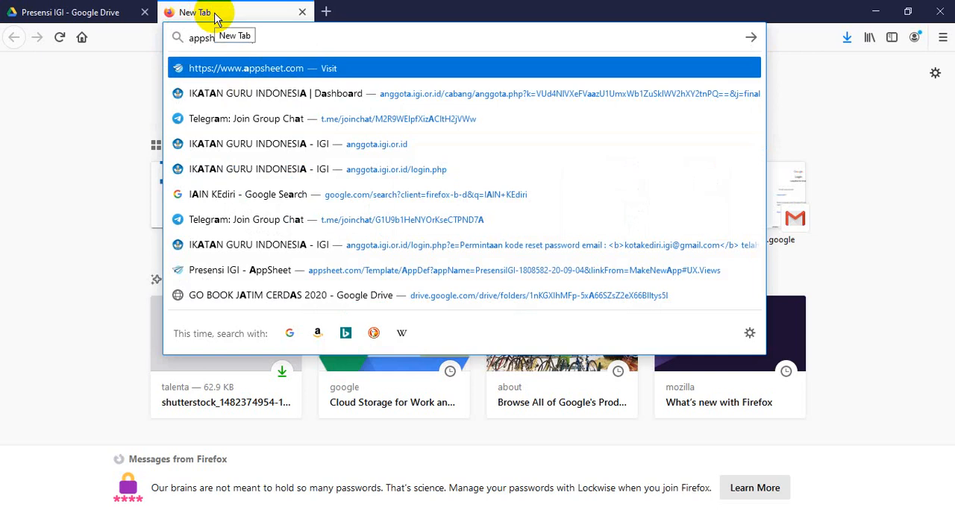
key(Return)
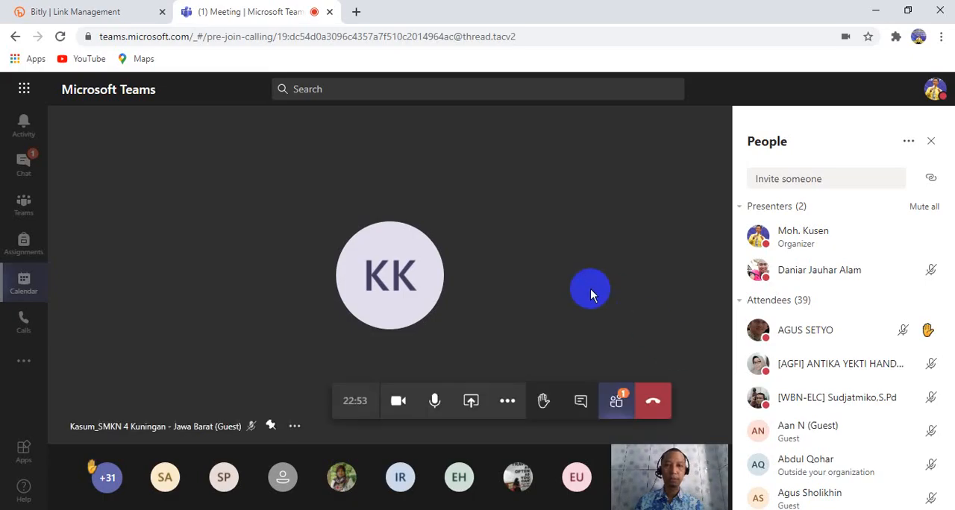
Share the Firefox window showing the AppSheet site with the Teams meeting participants
click(470, 398)
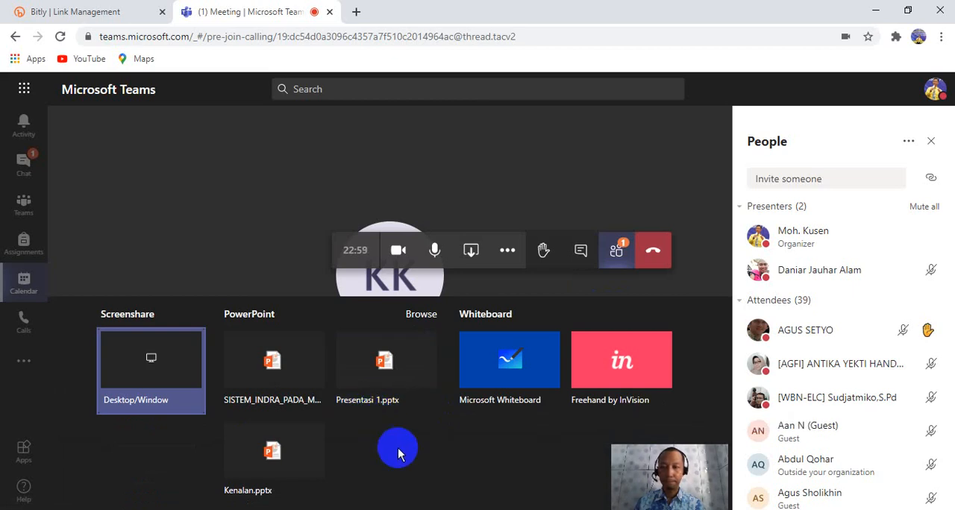
click(174, 355)
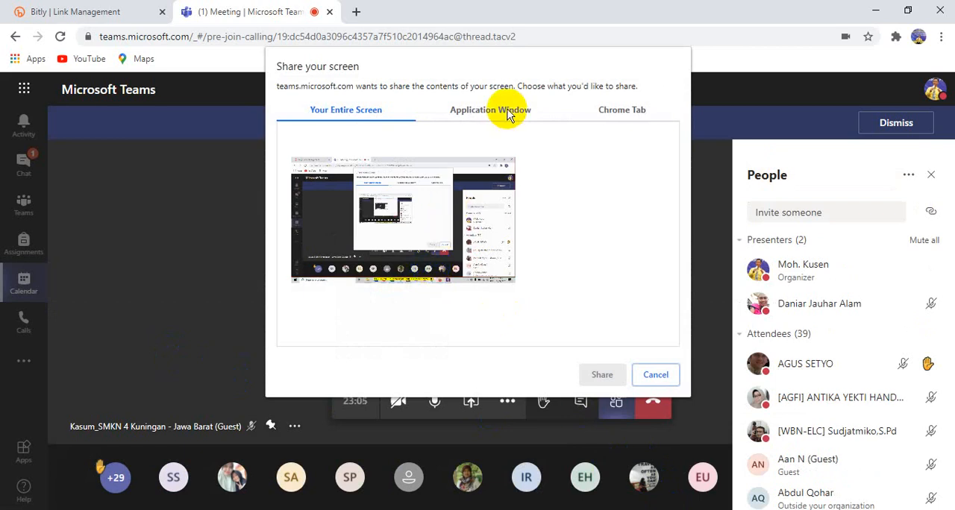
click(508, 112)
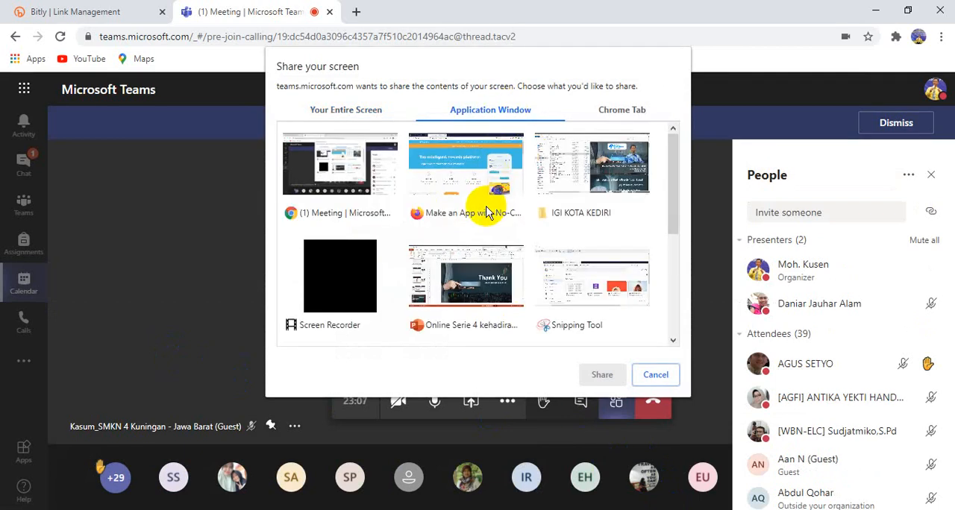
click(475, 186)
click(603, 375)
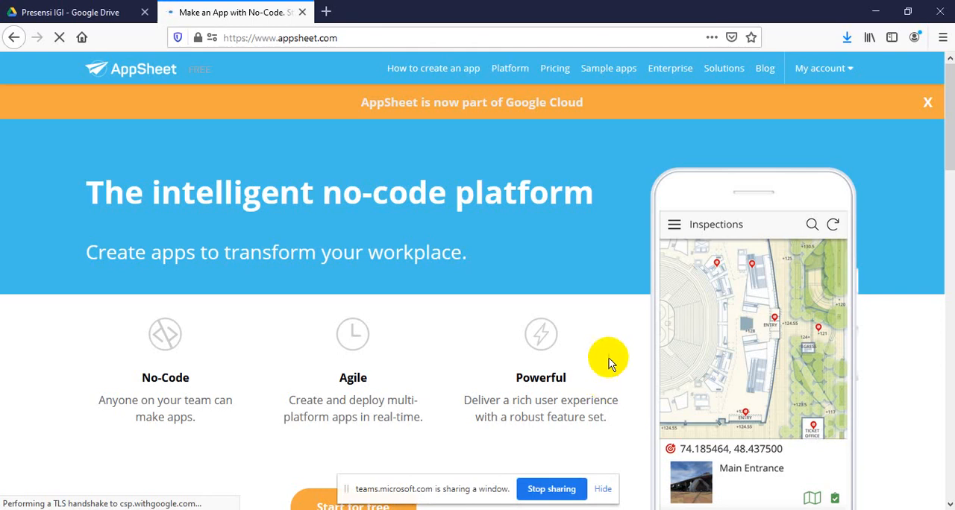
Go to the account's My Apps page in AppSheet and open the second Presensi IGI prototype app
click(823, 75)
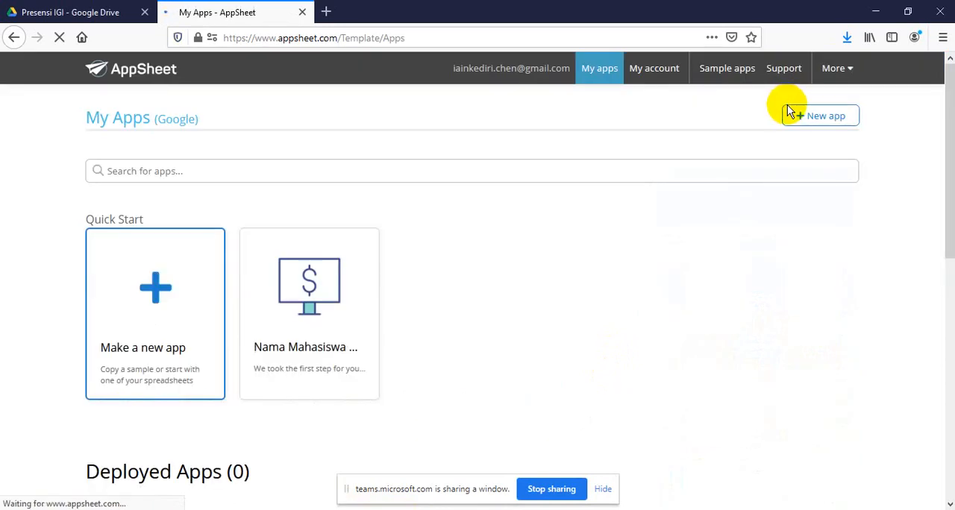
scroll(546, 313, down, 3)
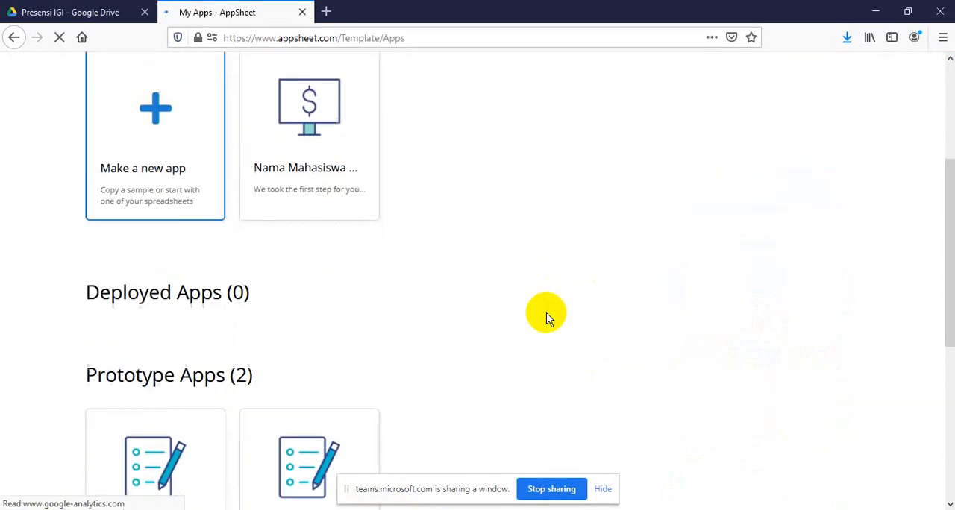
scroll(500, 332, down, 2)
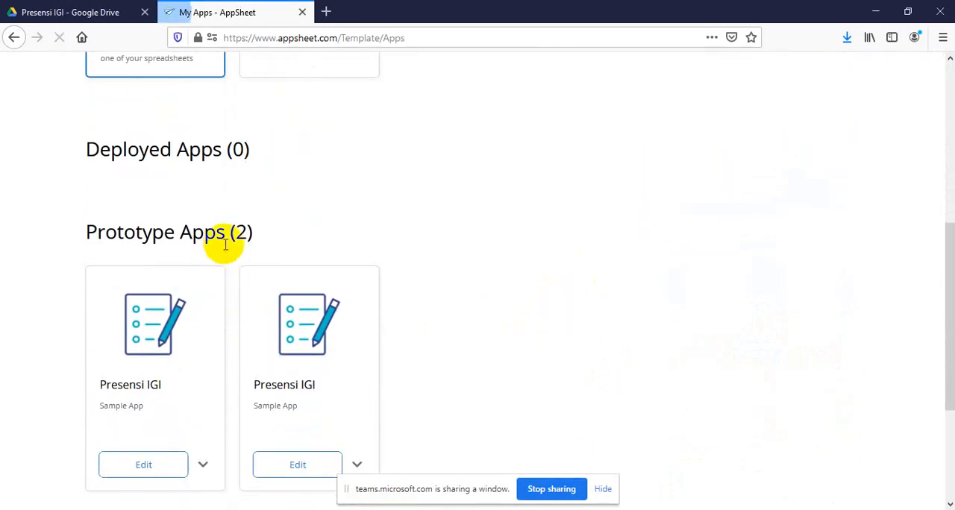
click(290, 344)
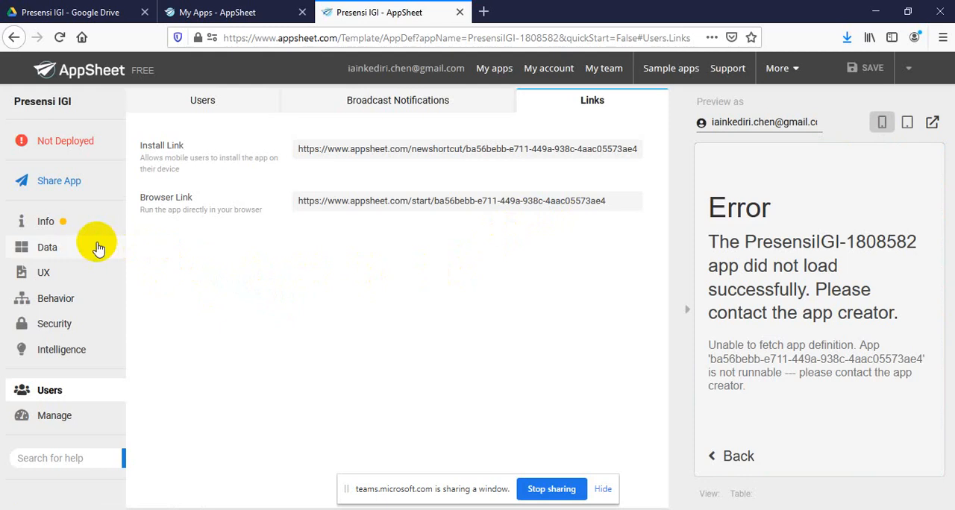
Open the first Presensi IGI prototype instead, close the other app's editor, and show the app's install and browser links
click(254, 14)
click(146, 339)
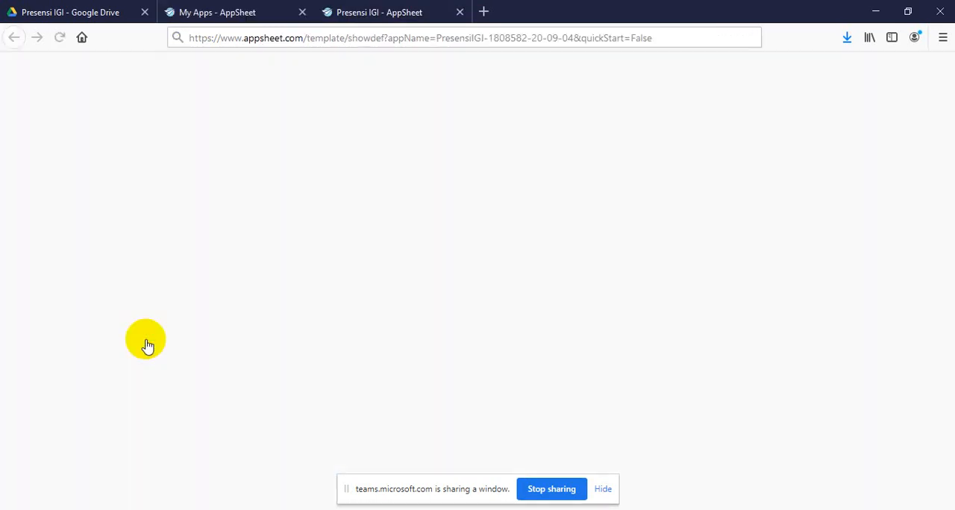
click(546, 15)
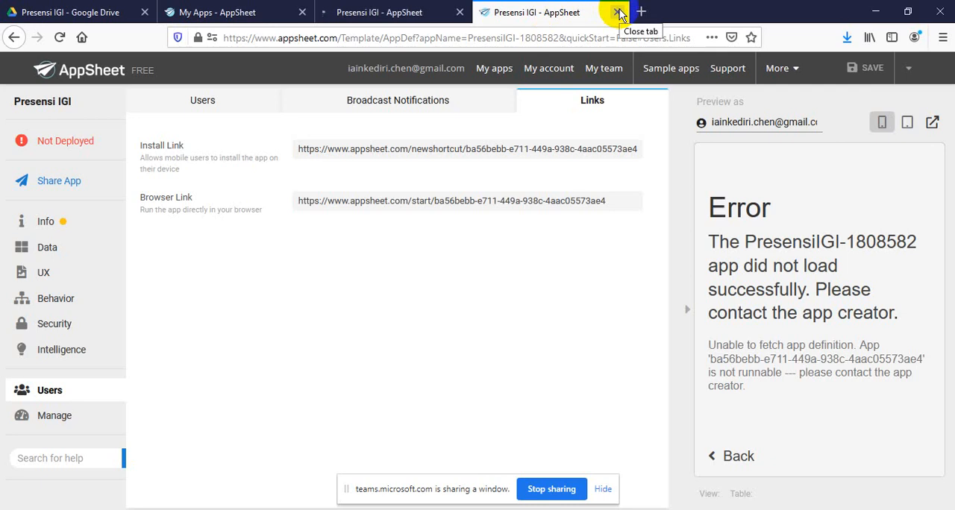
click(618, 13)
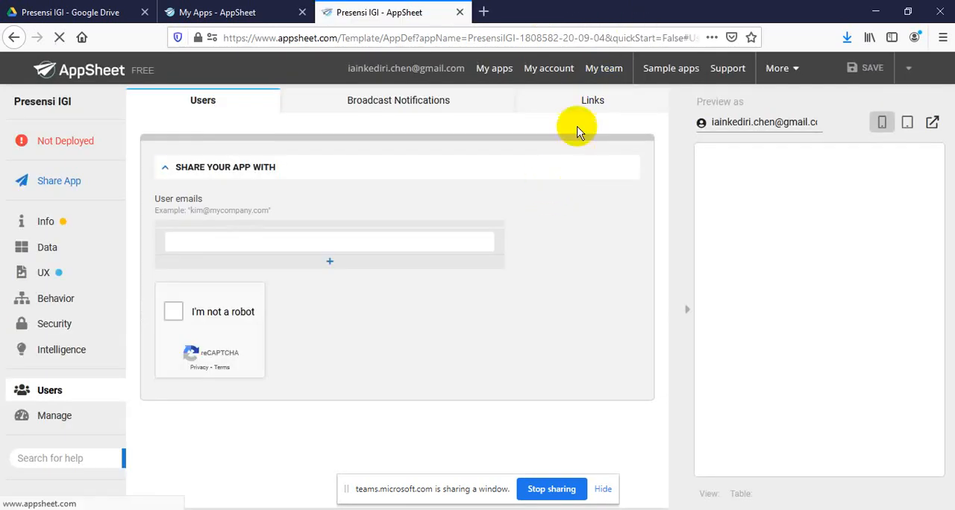
click(588, 104)
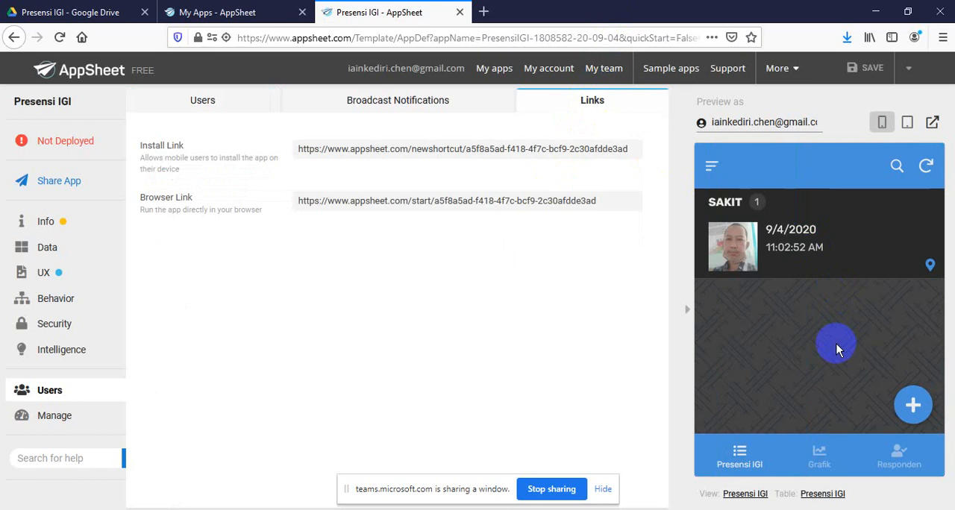
Open the Presensi IGI app preview full size in its own browser tab and move the screen-sharing notice out of the way
click(932, 122)
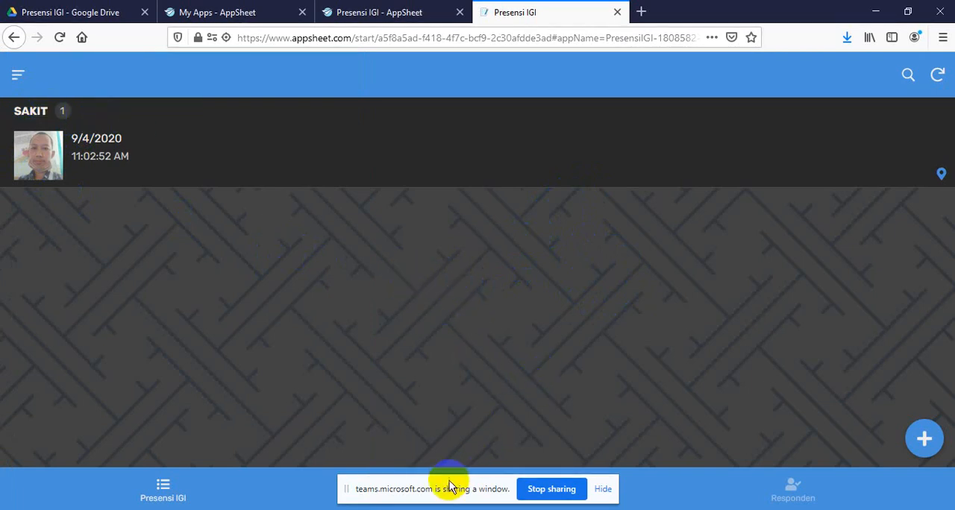
drag(446, 484, 300, 509)
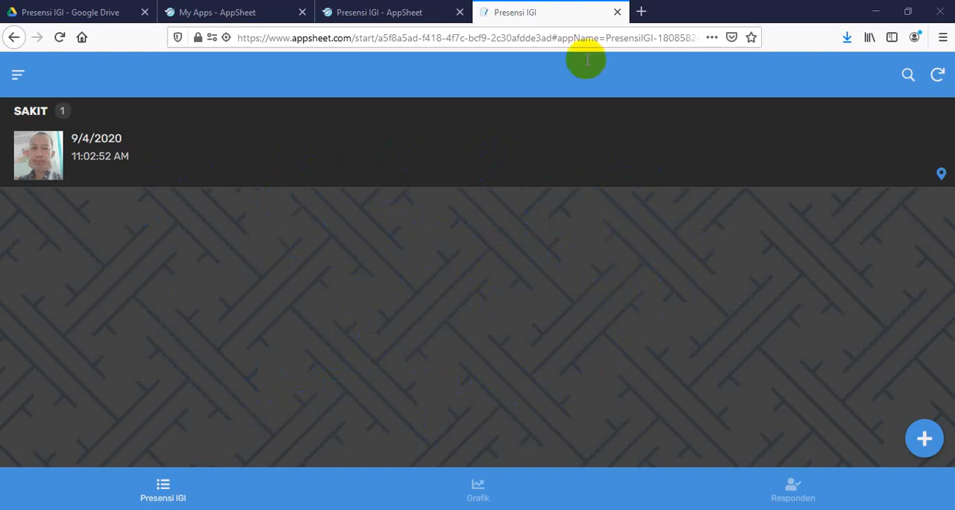
Return to the app editor and examine the Grafik and Responden views in the Presensi IGI preview, finishing the Responden view
click(383, 13)
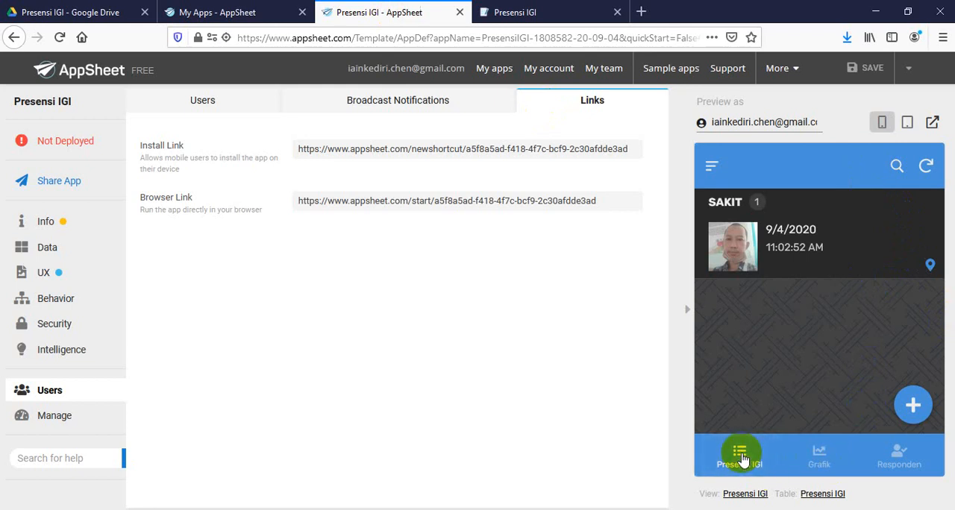
click(821, 456)
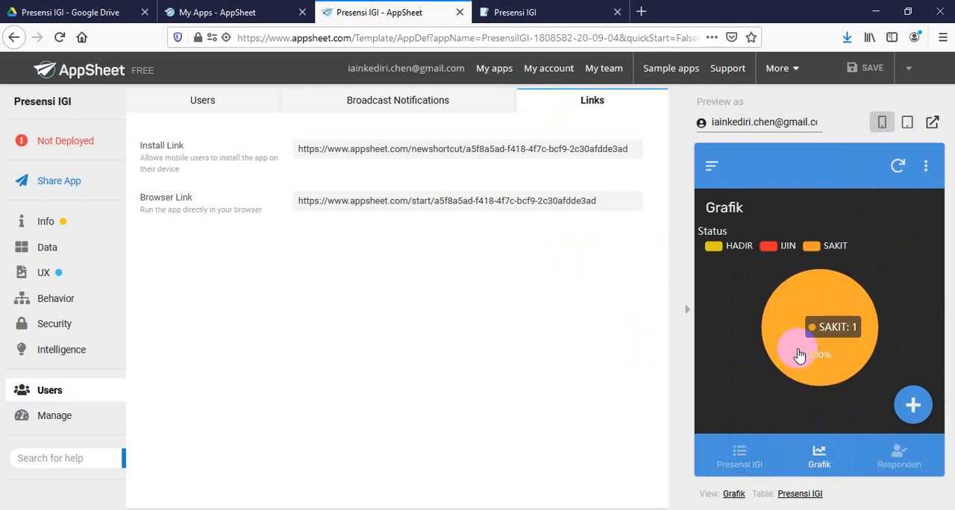
click(896, 461)
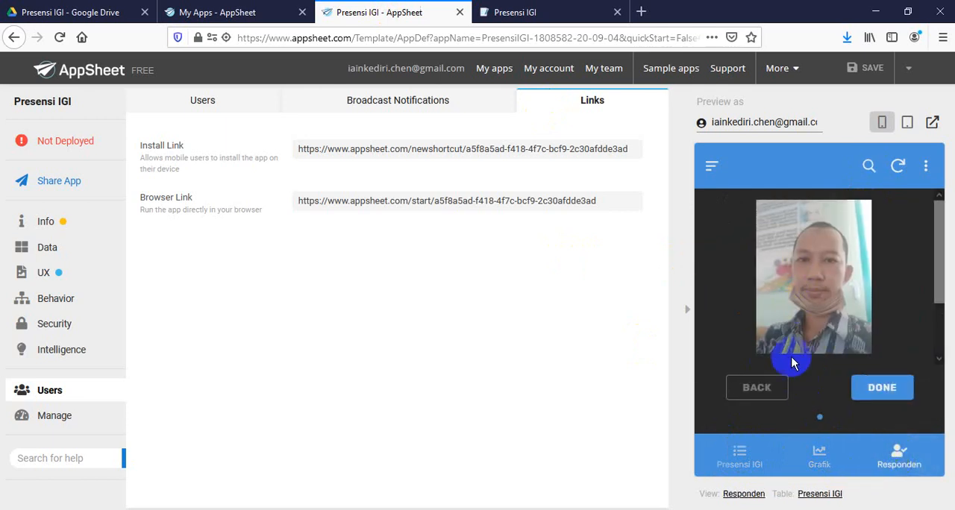
click(877, 397)
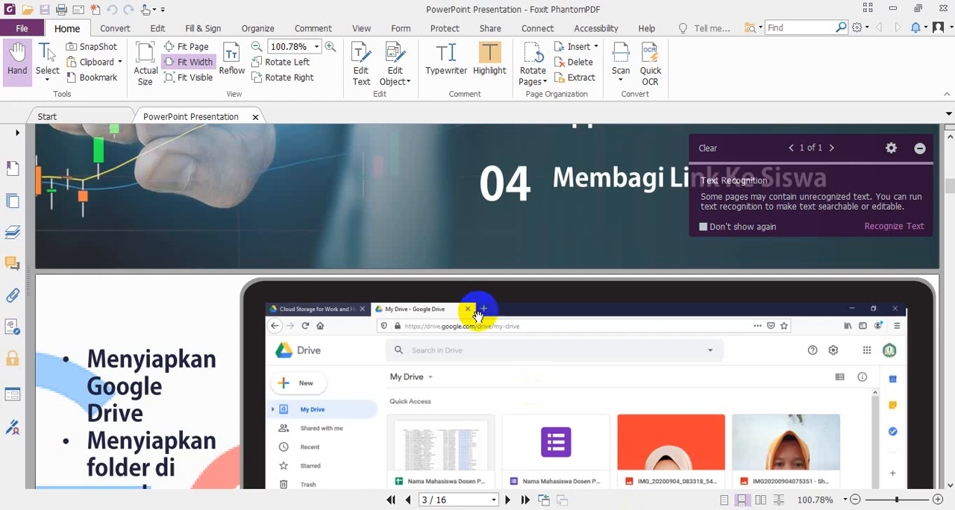
Look over the opening pages of the attendance training slides PDF in Foxit PhantomPDF, up to the cover page
scroll(473, 254, up, 10)
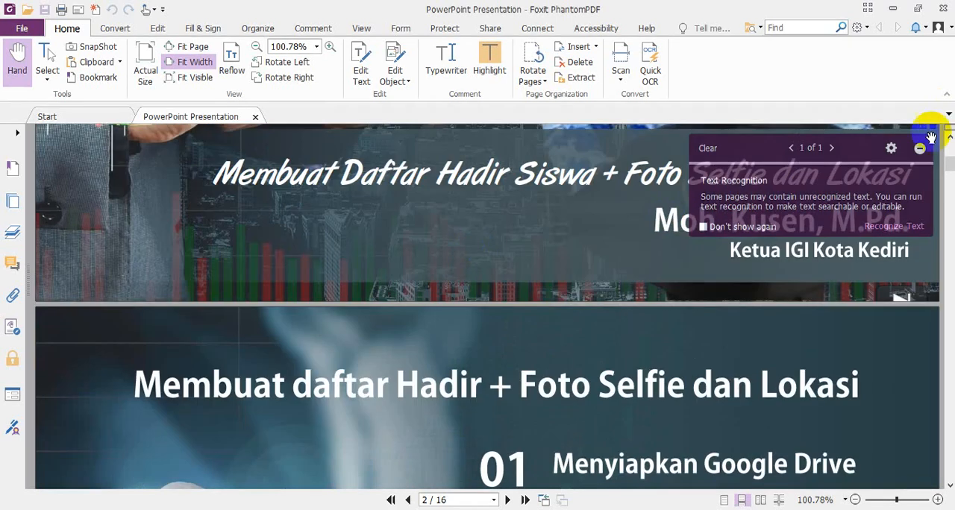
scroll(589, 258, up, 3)
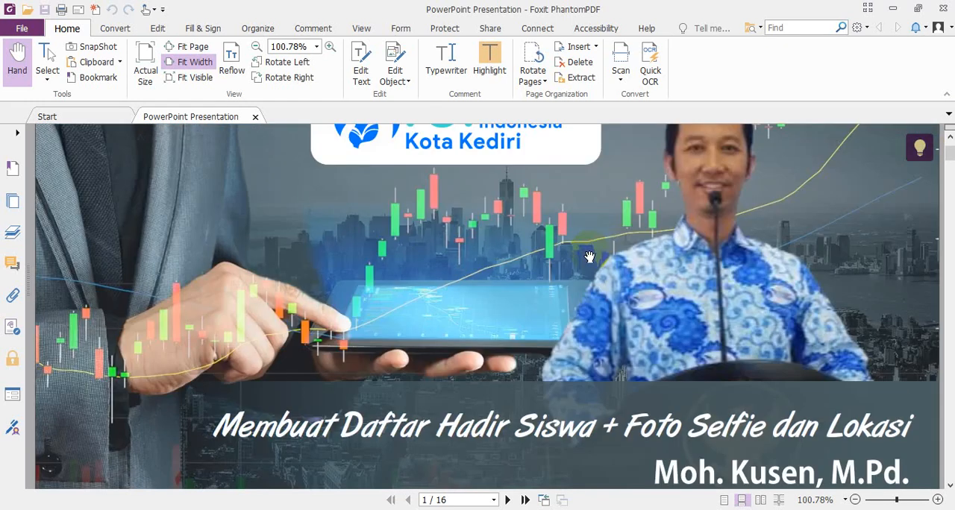
scroll(589, 258, up, 2)
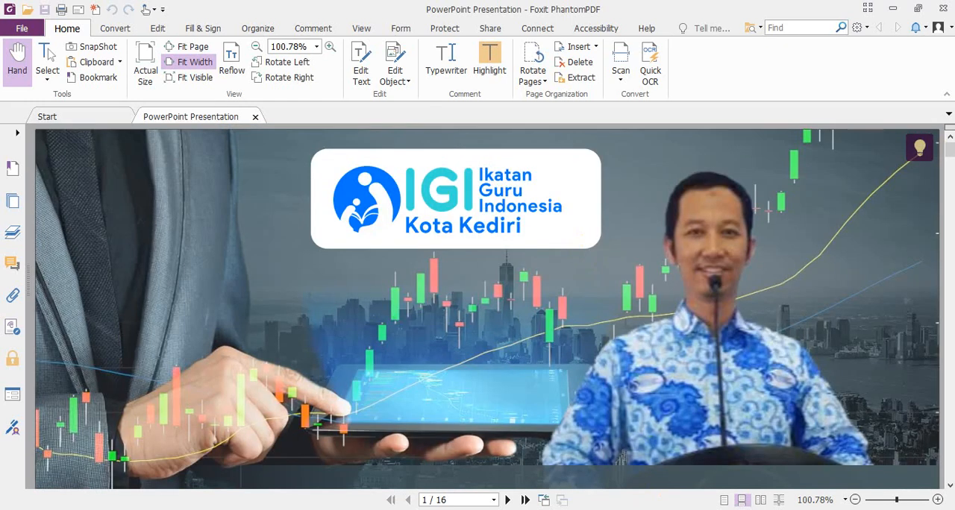
mouse_move(635, 509)
scroll(485, 306, down, 2)
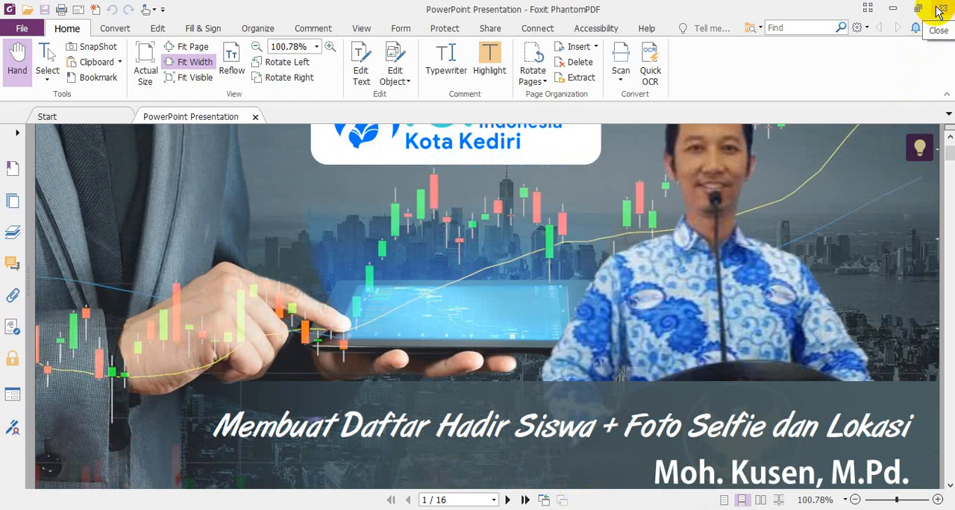
scroll(631, 282, up, 2)
scroll(630, 282, down, 4)
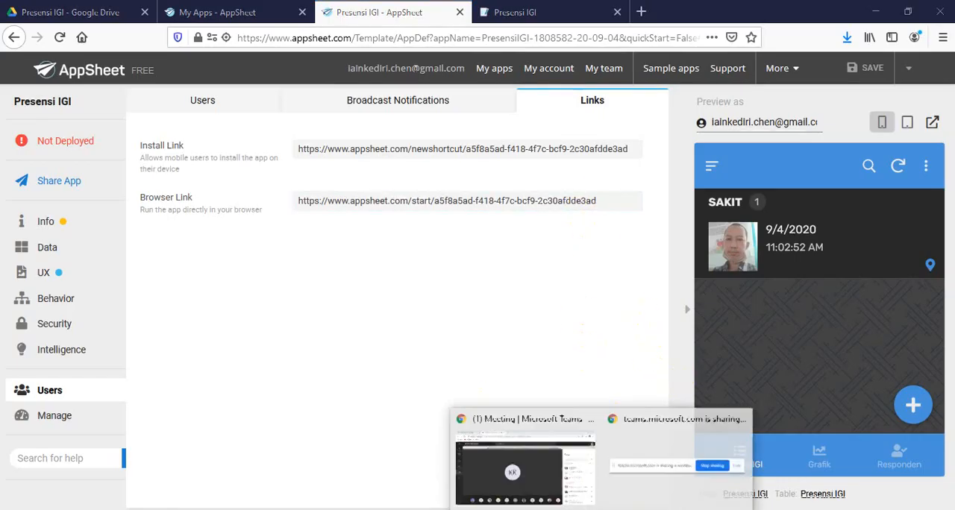
Switch back to the Teams meeting and share the PowerPoint window with the Online Serie 4 kehadiran Slide presentation
click(530, 461)
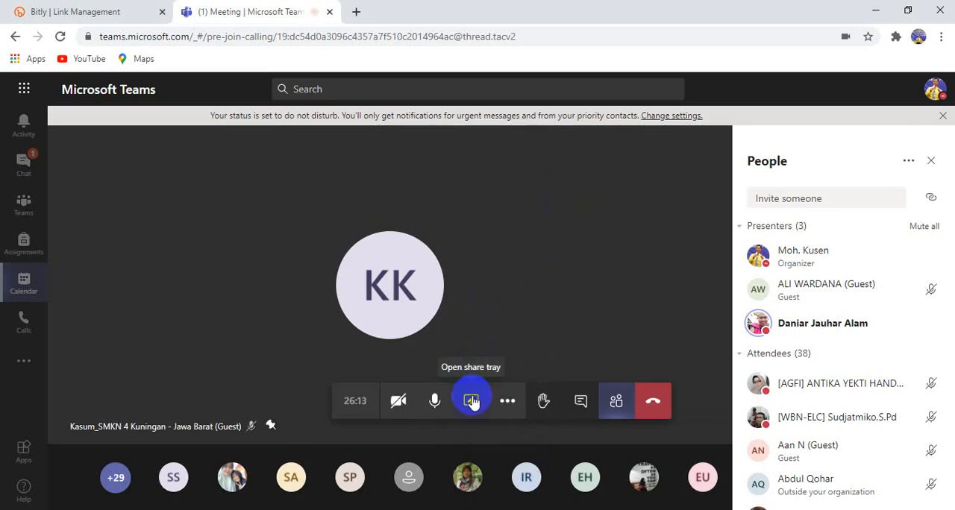
click(472, 403)
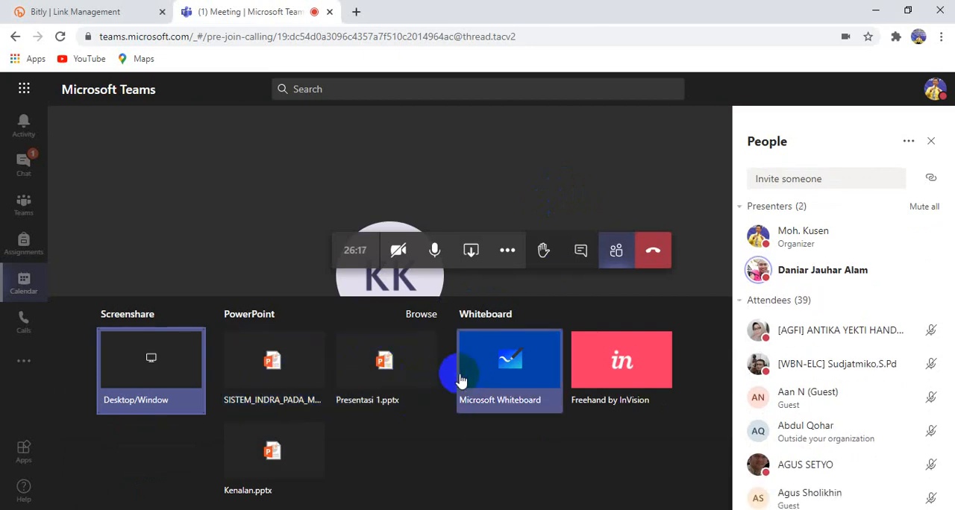
click(167, 364)
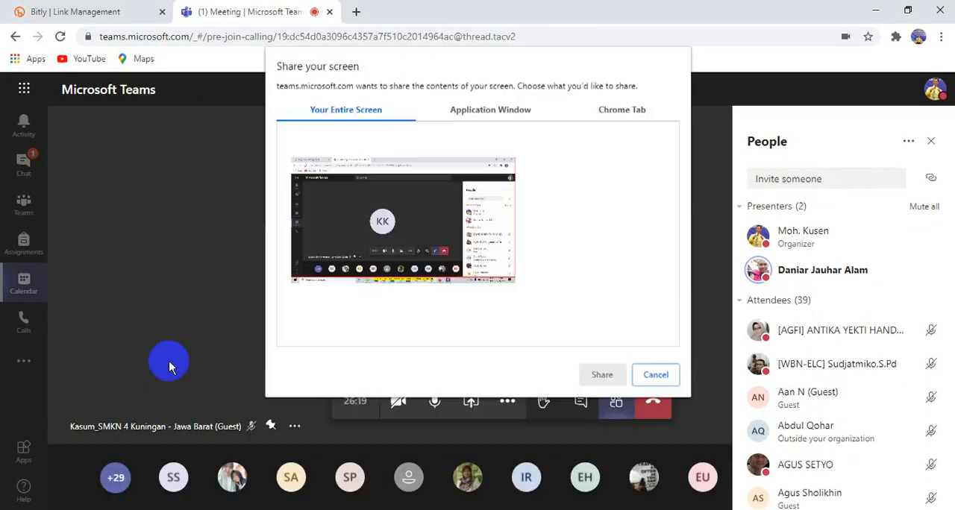
click(486, 114)
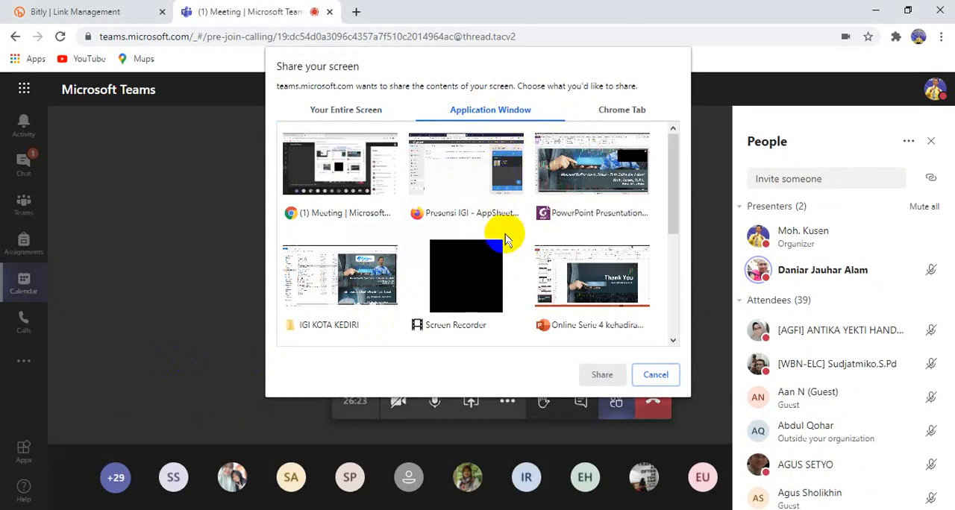
click(616, 290)
click(602, 375)
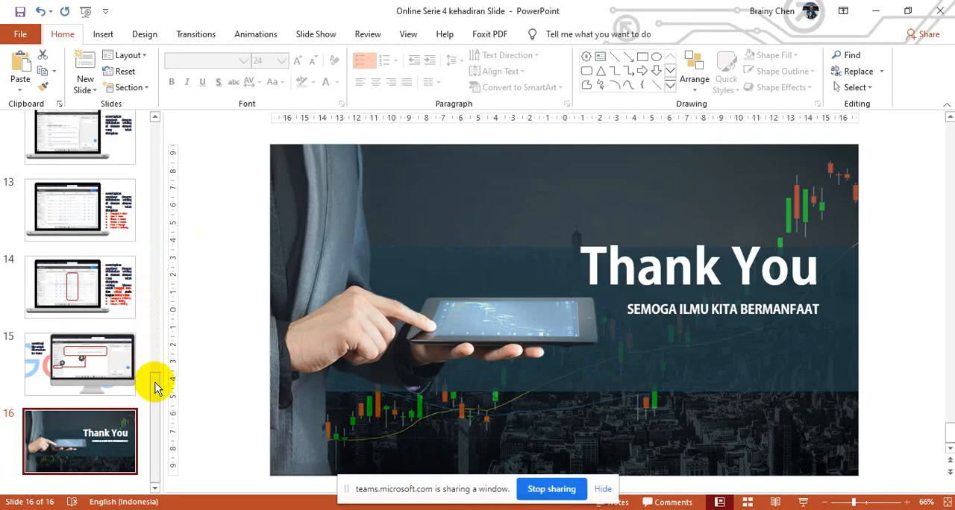
Go to the title slide, slide 1, of the shared PowerPoint presentation
drag(156, 384, 158, 128)
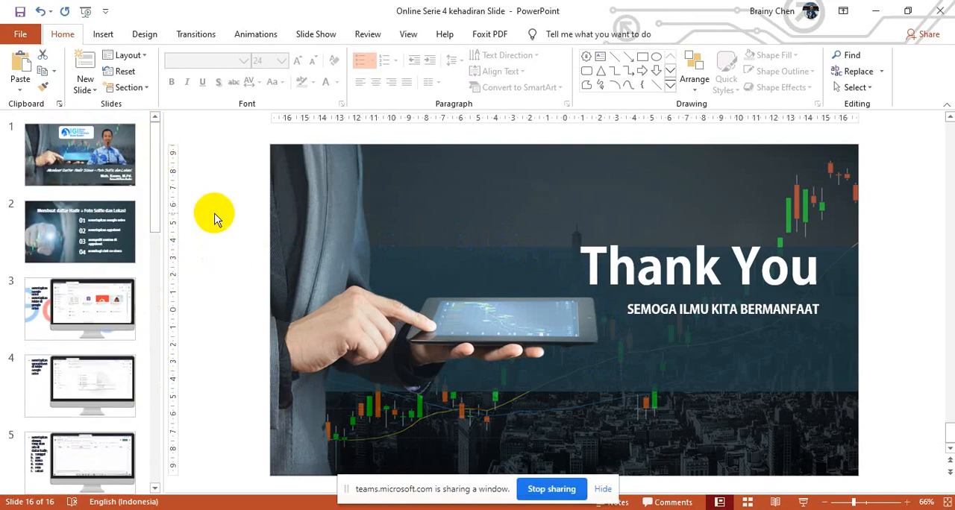
click(86, 163)
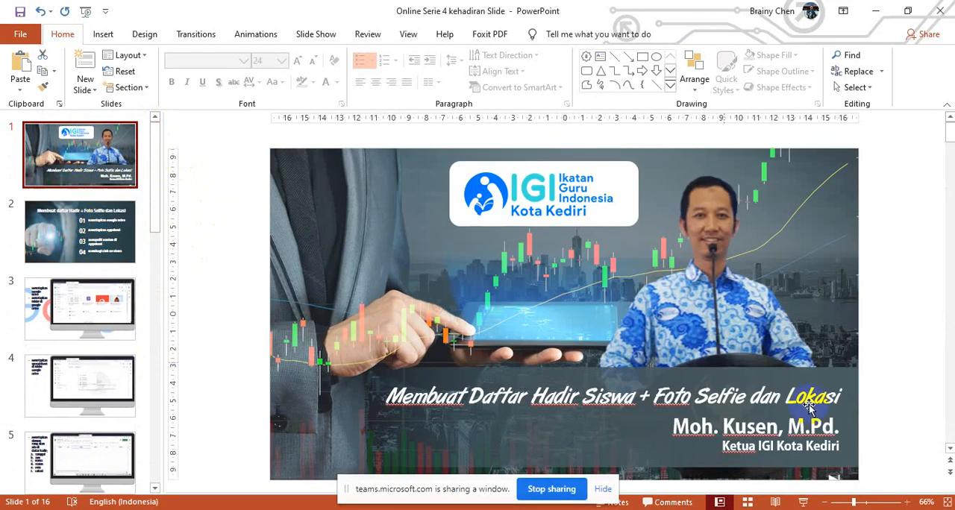
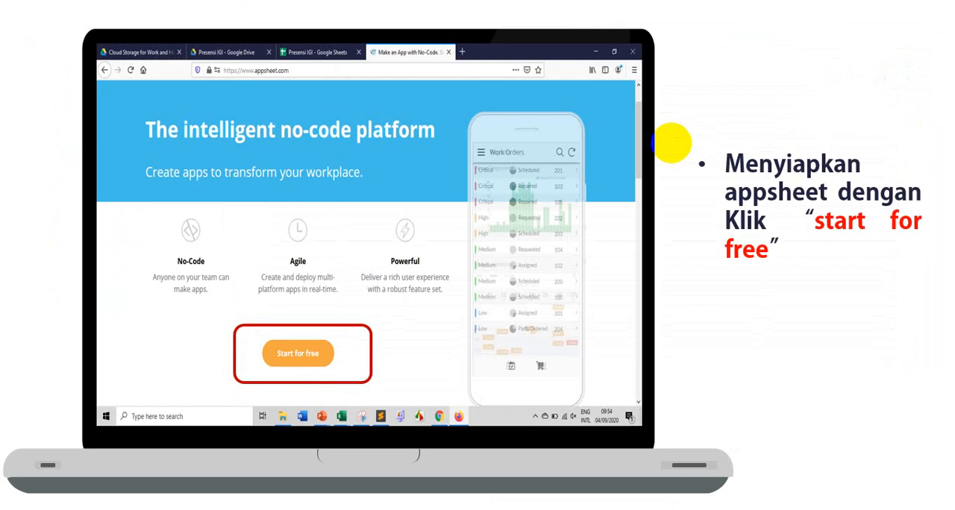
Present the slides from the AppSheet "Start for free" slide through the closing slide, and exit the slide show
right_click(273, 74)
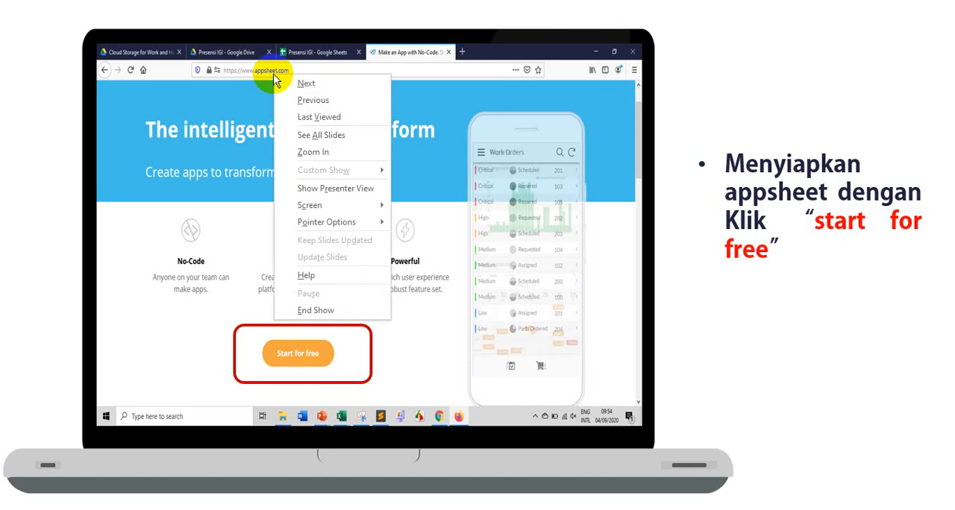
click(839, 314)
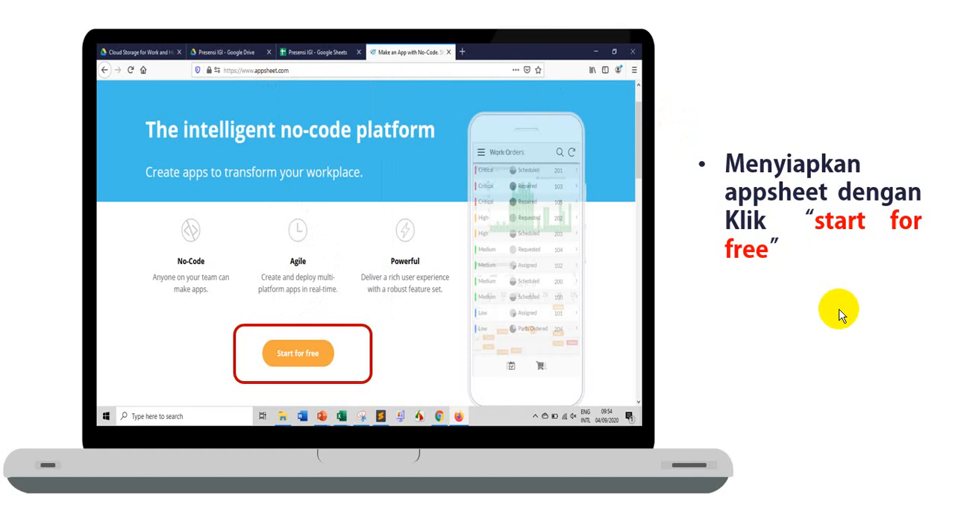
click(840, 314)
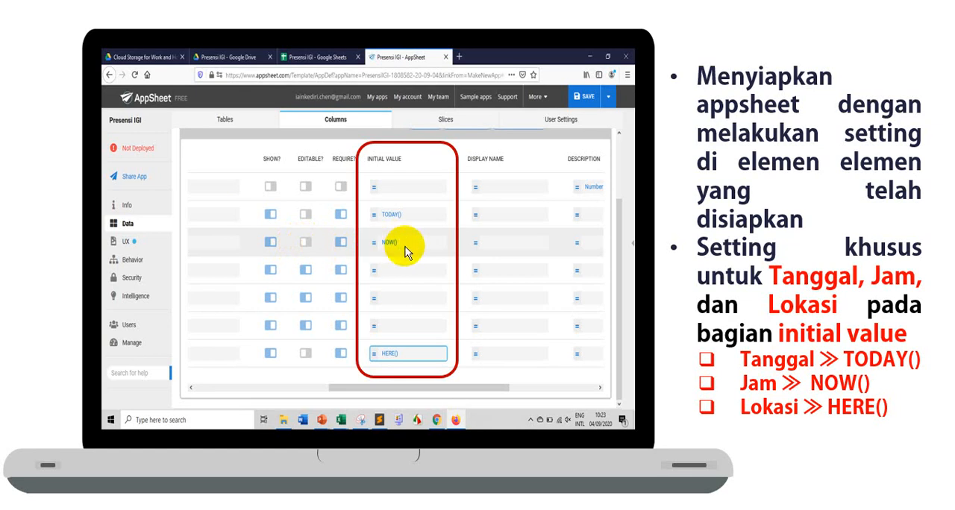
click(305, 241)
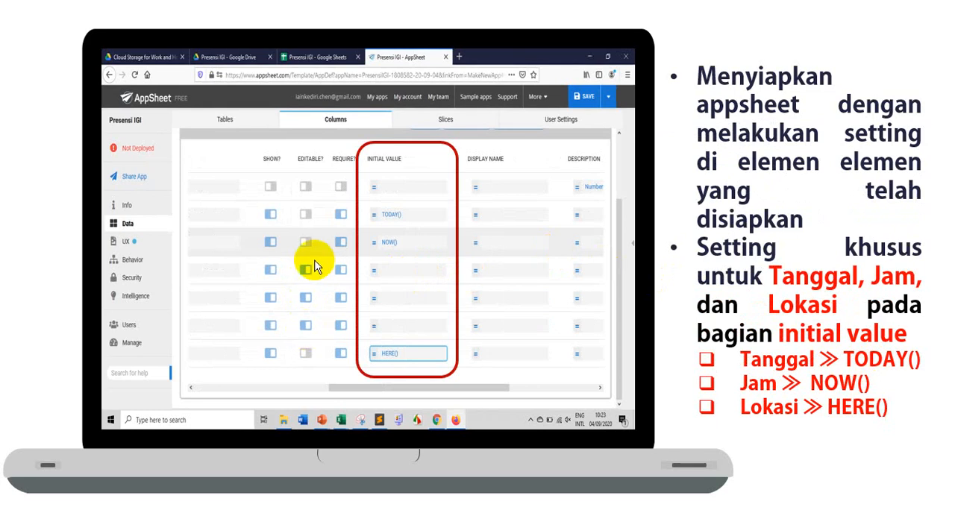
click(306, 326)
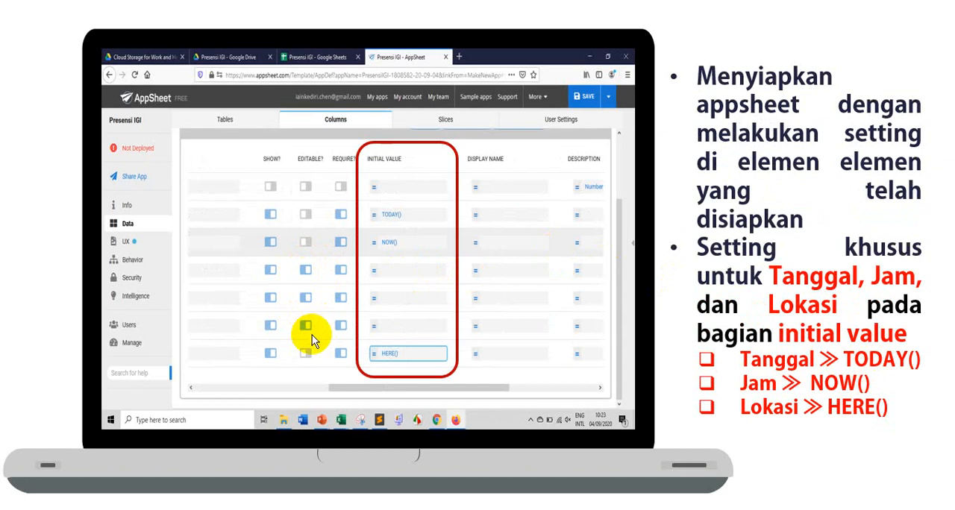
click(306, 273)
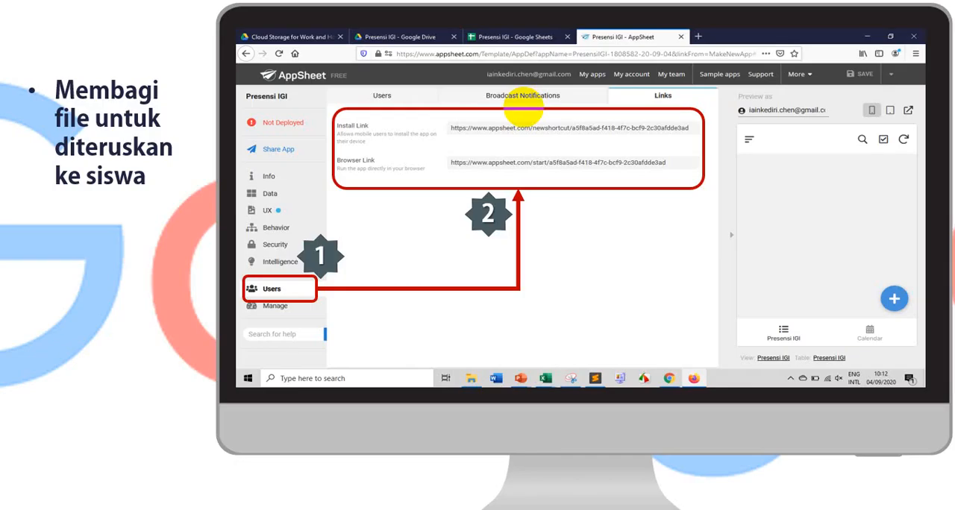
click(522, 107)
click(524, 107)
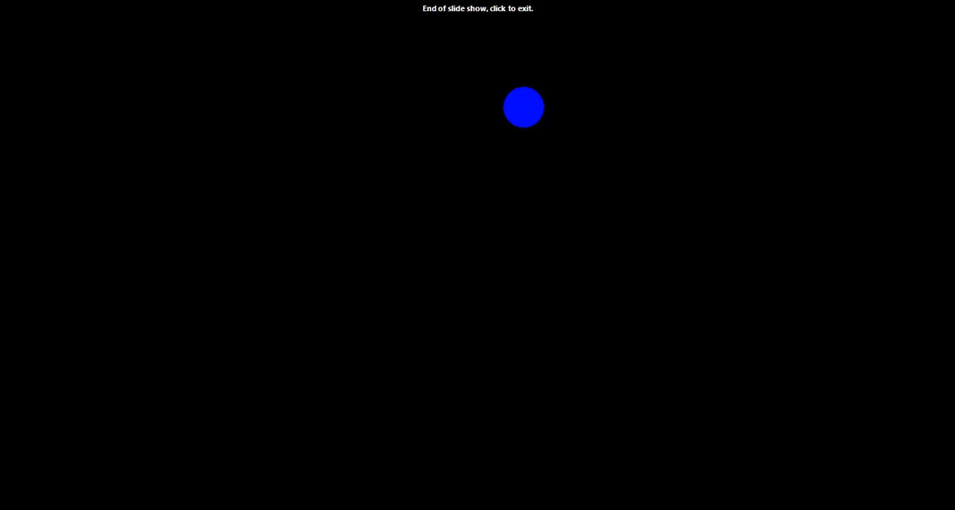
click(523, 108)
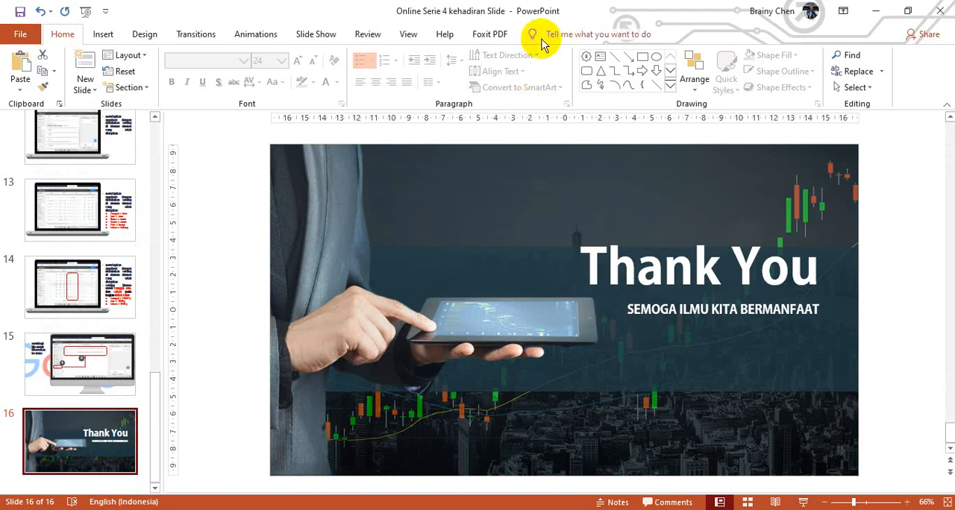
Switch to Firefox, close the three AppSheet tabs, and go from the Presensi IGI folder up to My Drive
click(651, 465)
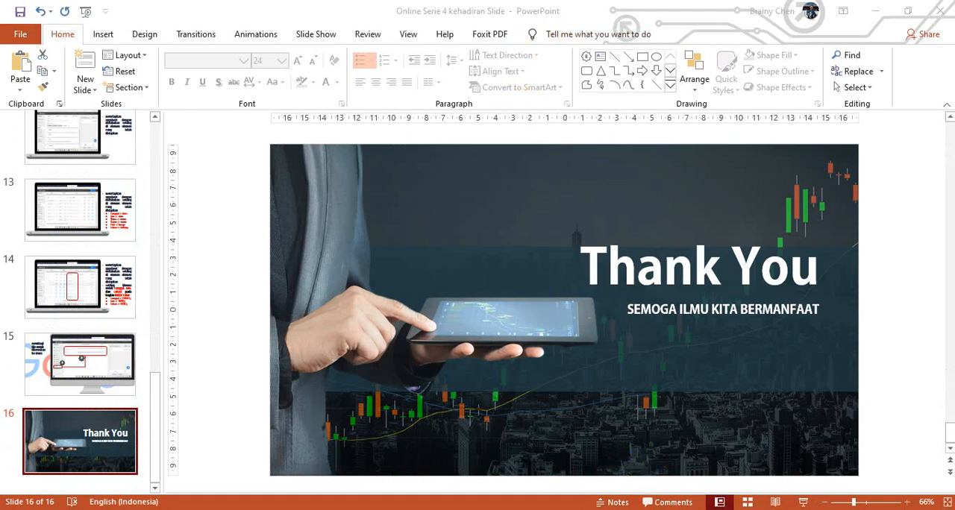
key(alt+Tab)
click(527, 12)
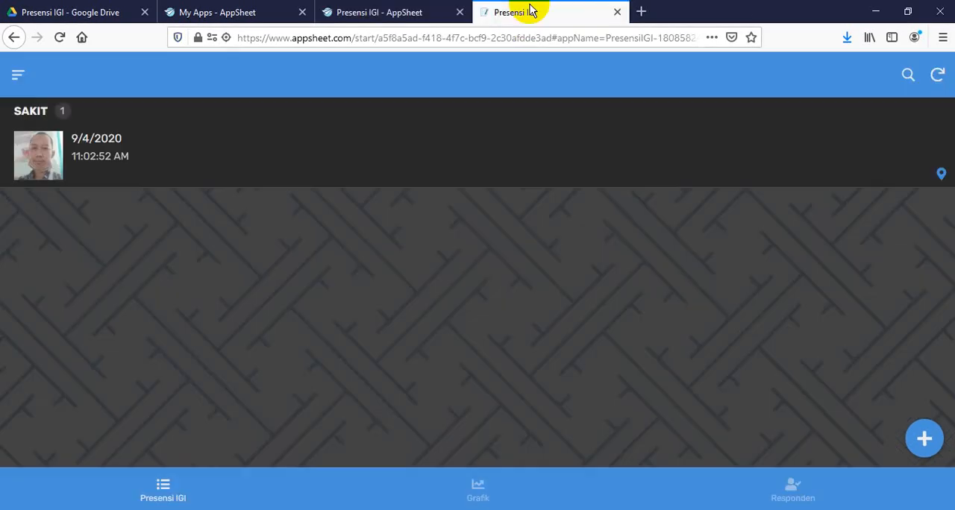
click(617, 12)
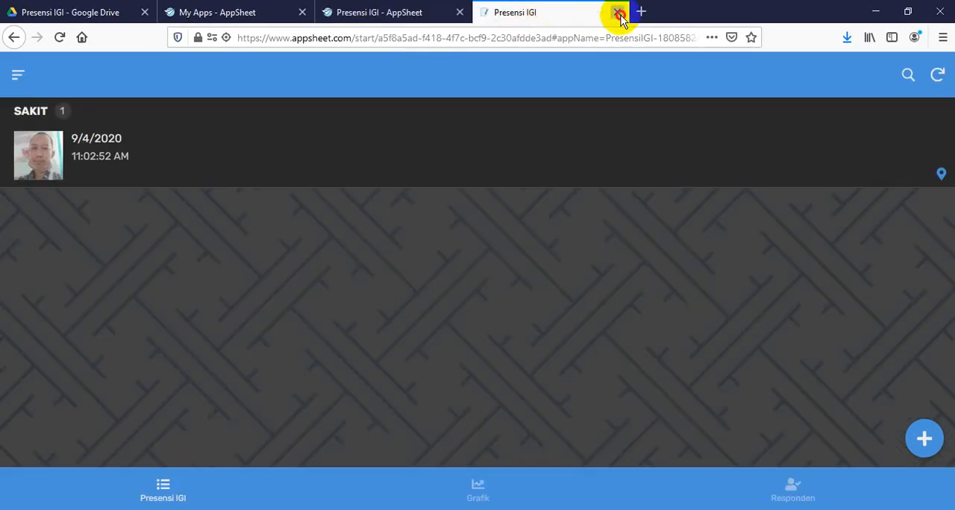
click(460, 12)
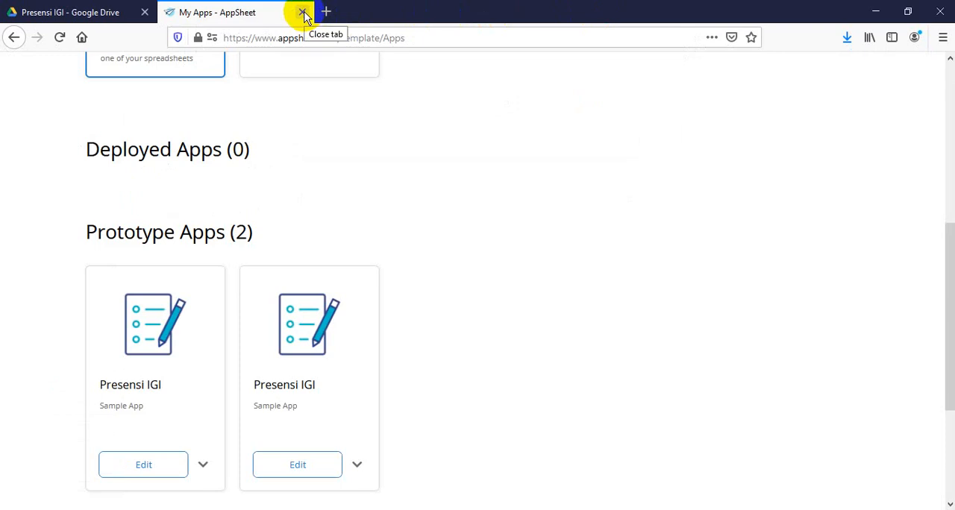
scroll(441, 211, up, 5)
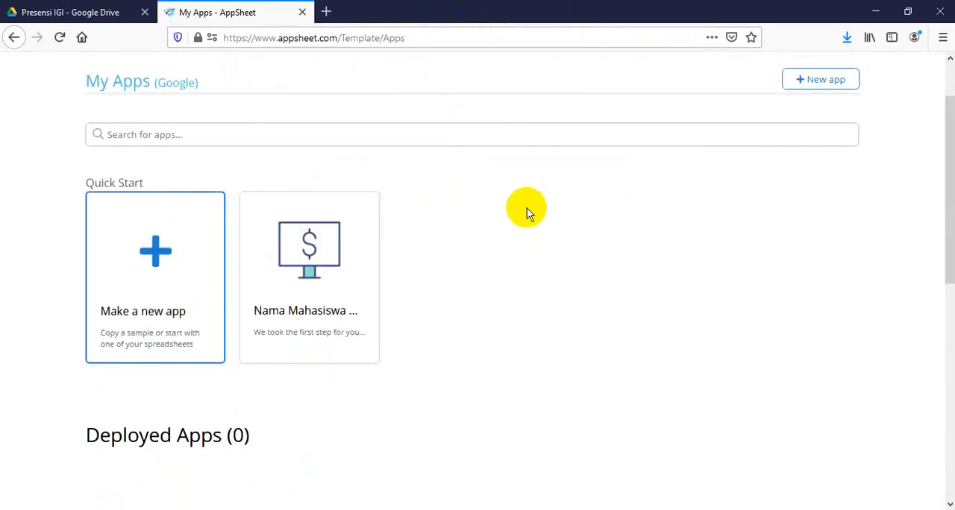
click(302, 12)
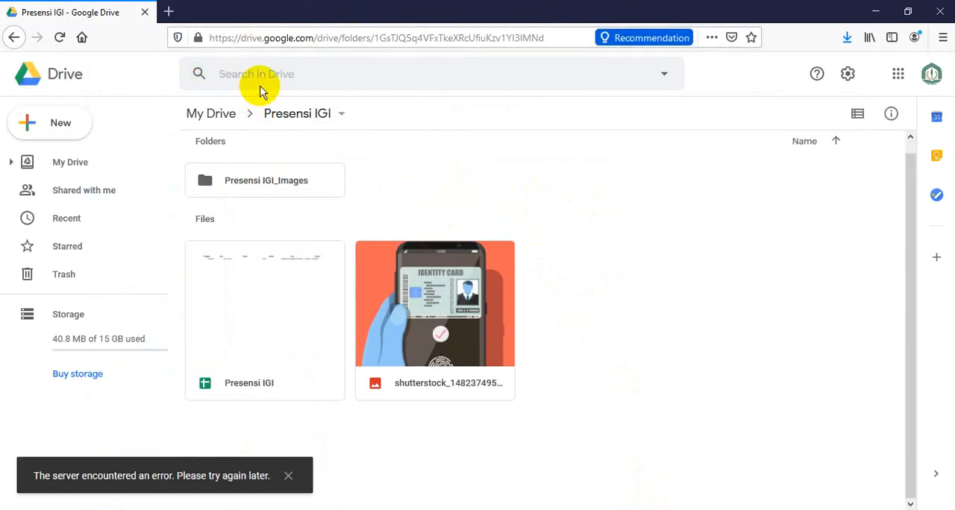
click(85, 133)
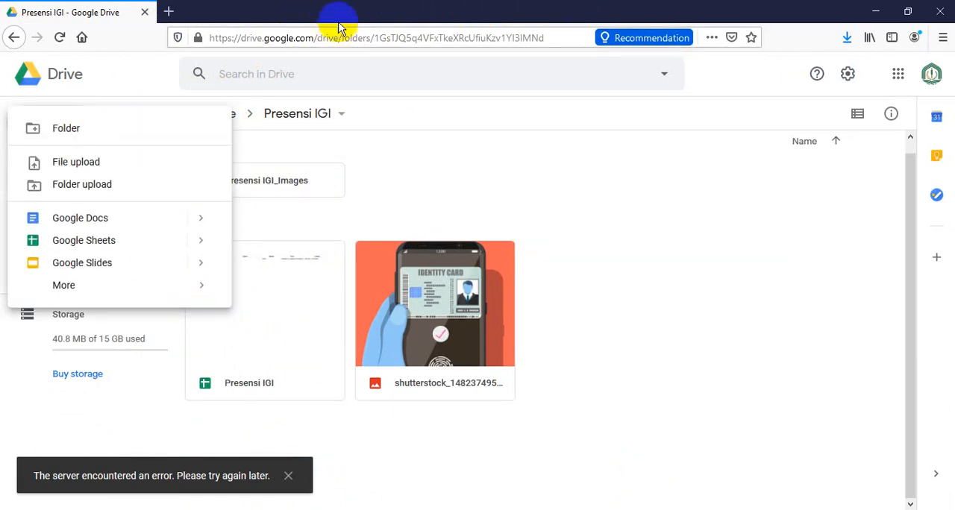
click(238, 114)
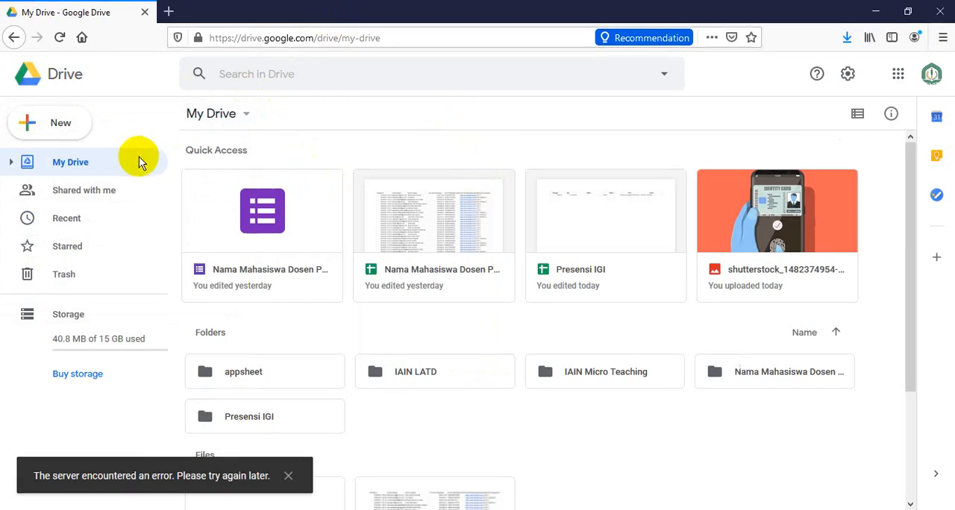
click(71, 124)
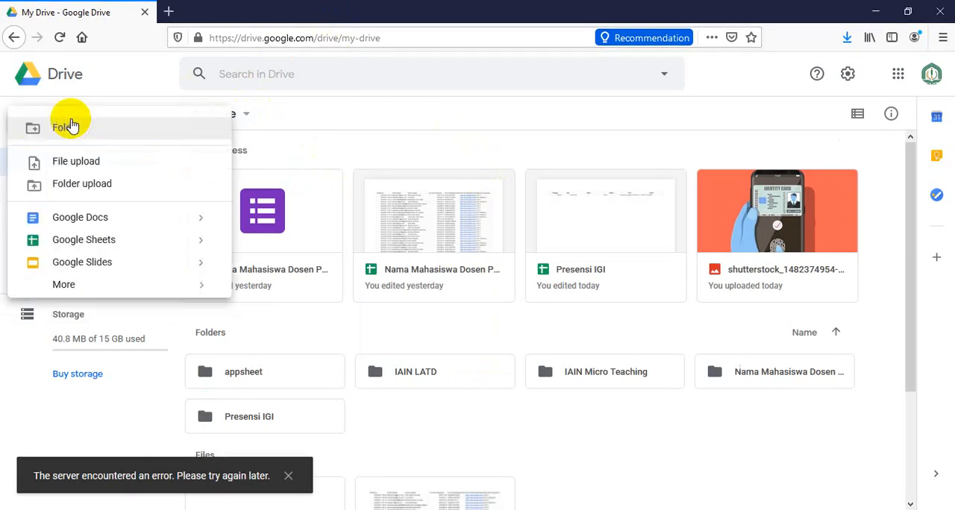
click(79, 127)
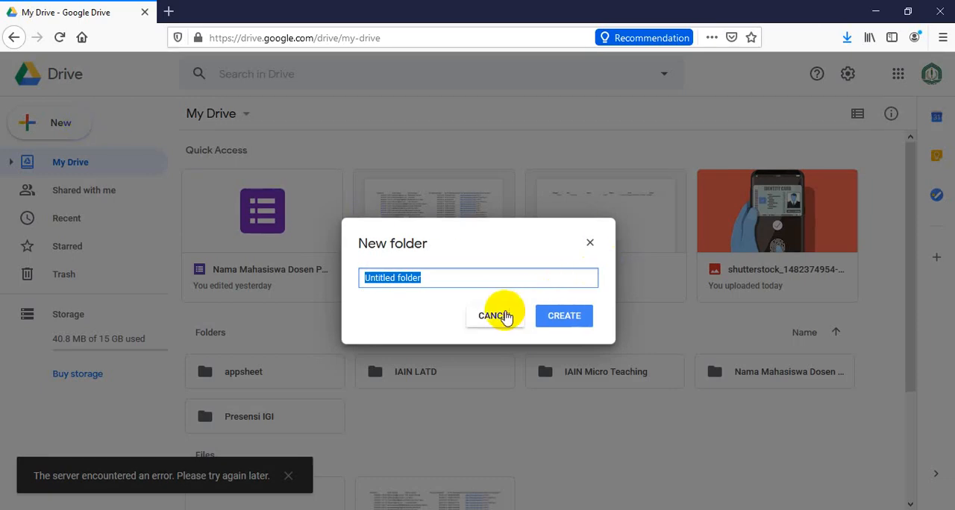
click(497, 316)
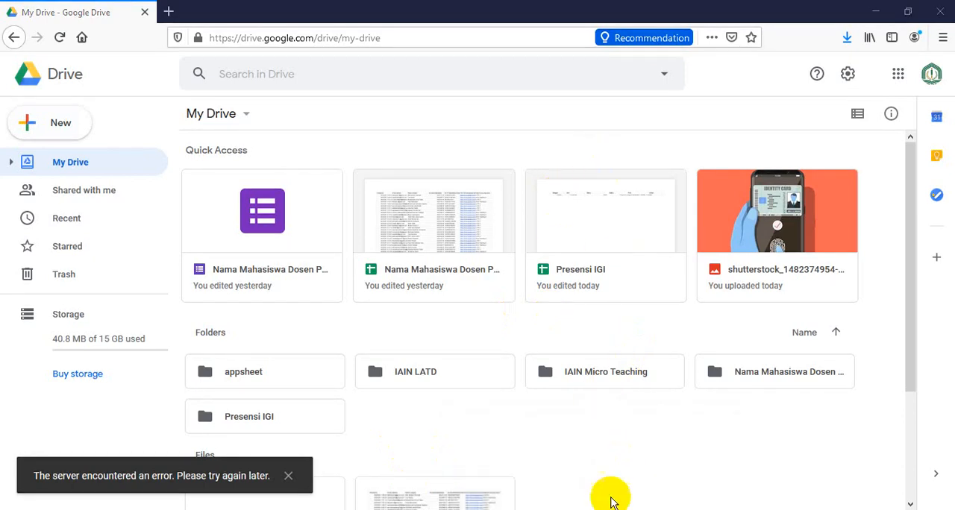
Switch back to the Teams meeting and share the Firefox window showing My Drive - Google Drive
mouse_move(627, 509)
click(513, 470)
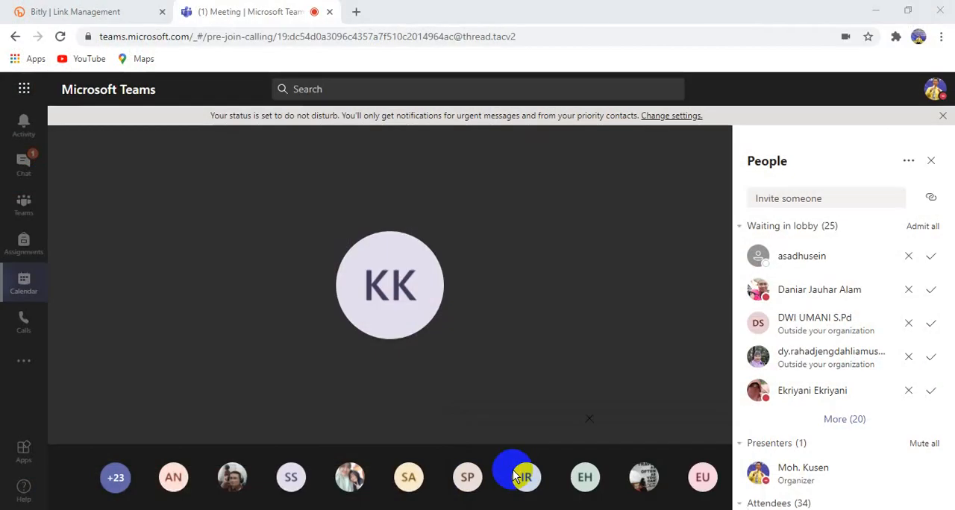
click(474, 405)
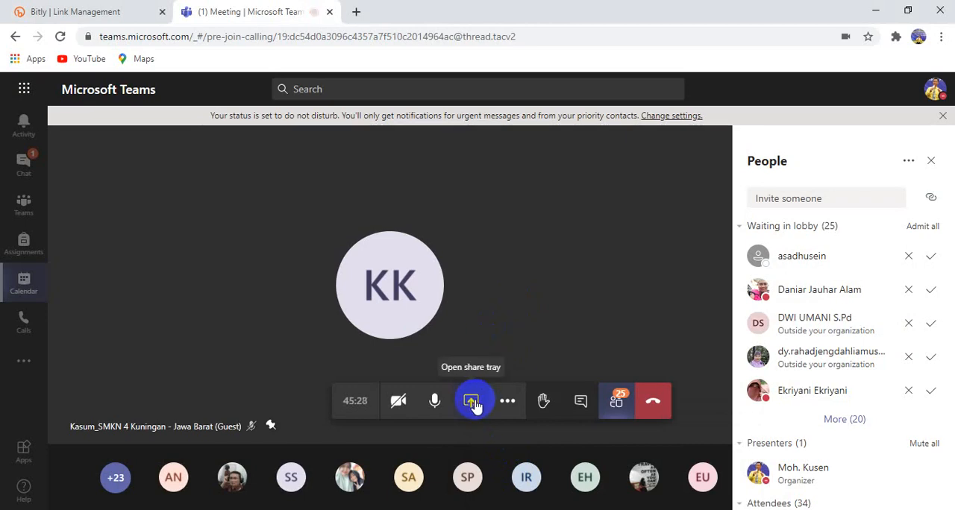
click(475, 404)
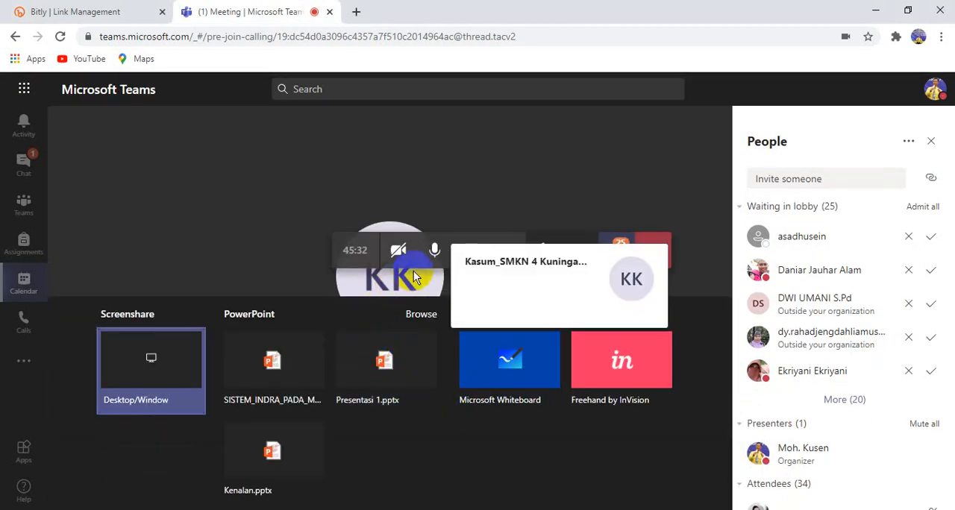
click(179, 377)
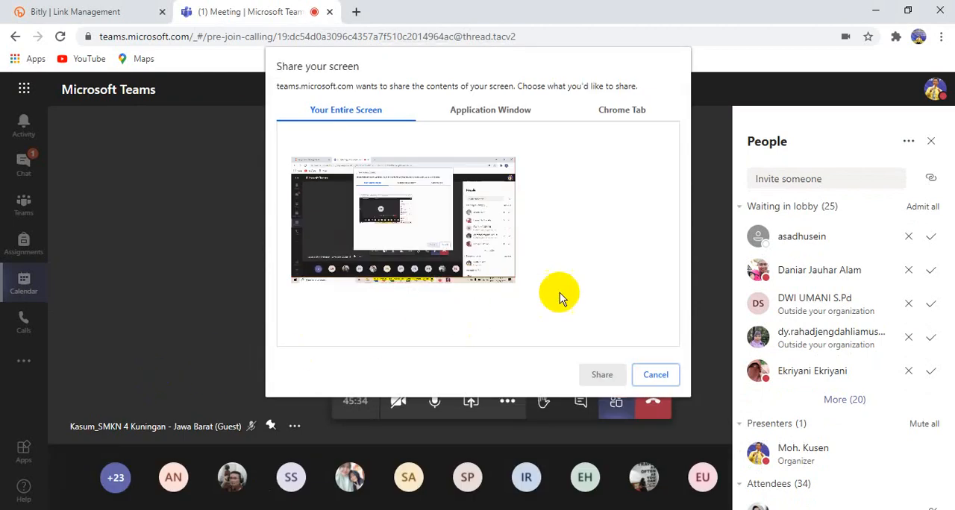
click(502, 111)
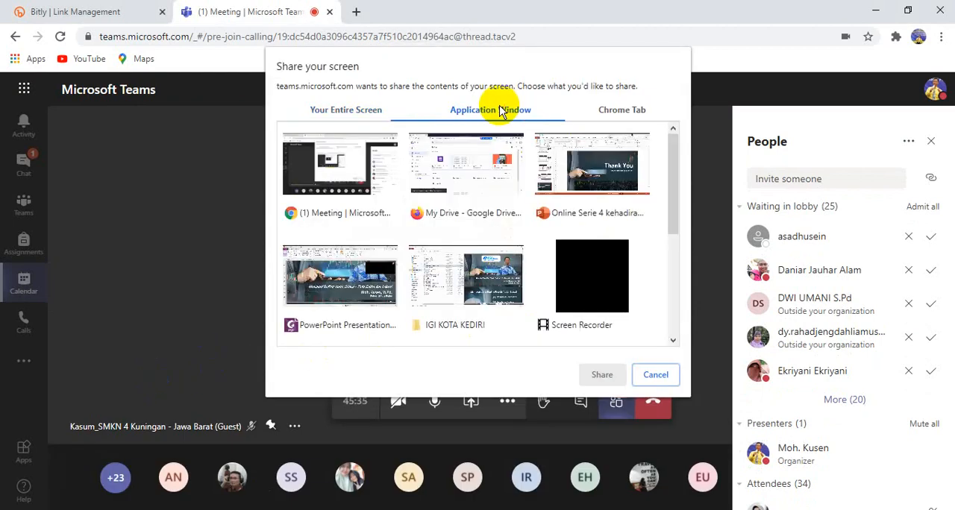
click(461, 185)
click(606, 374)
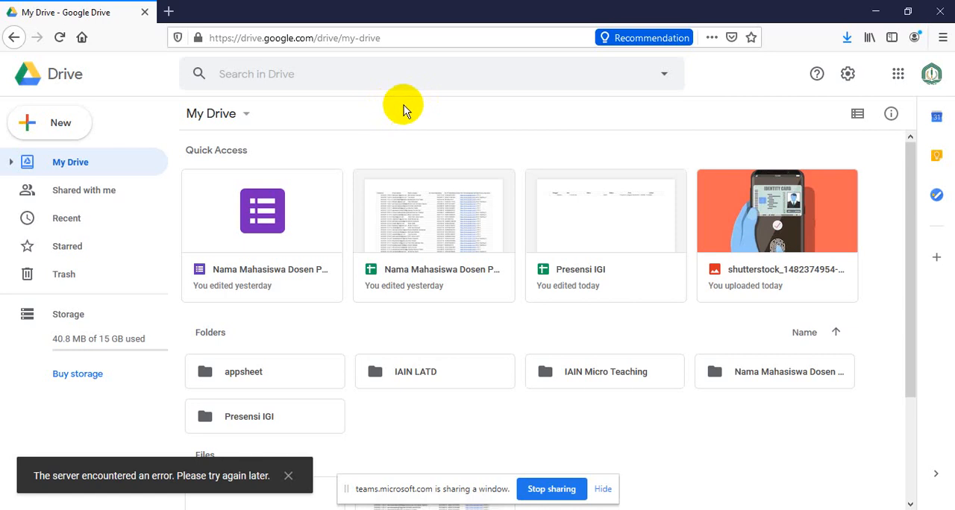
Create a folder named Presensi Webinar in My Drive and open it
click(63, 126)
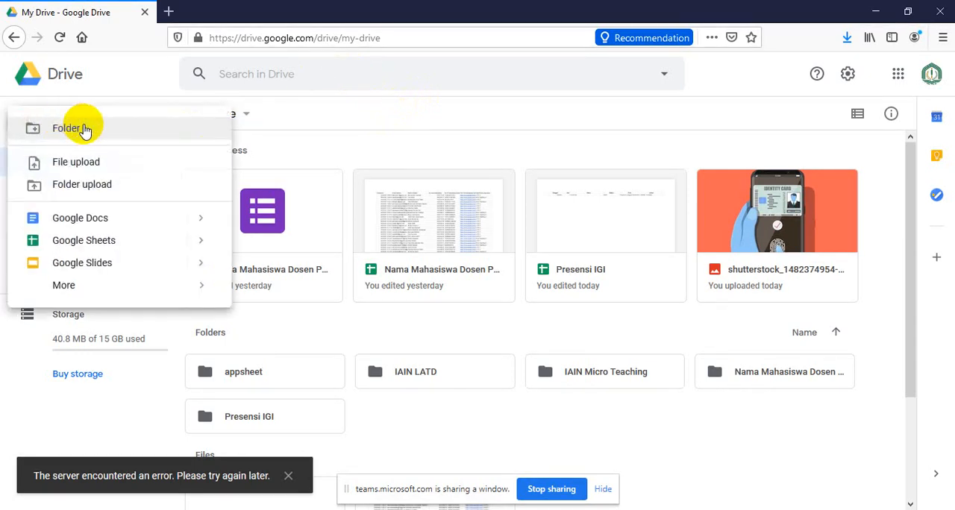
click(81, 127)
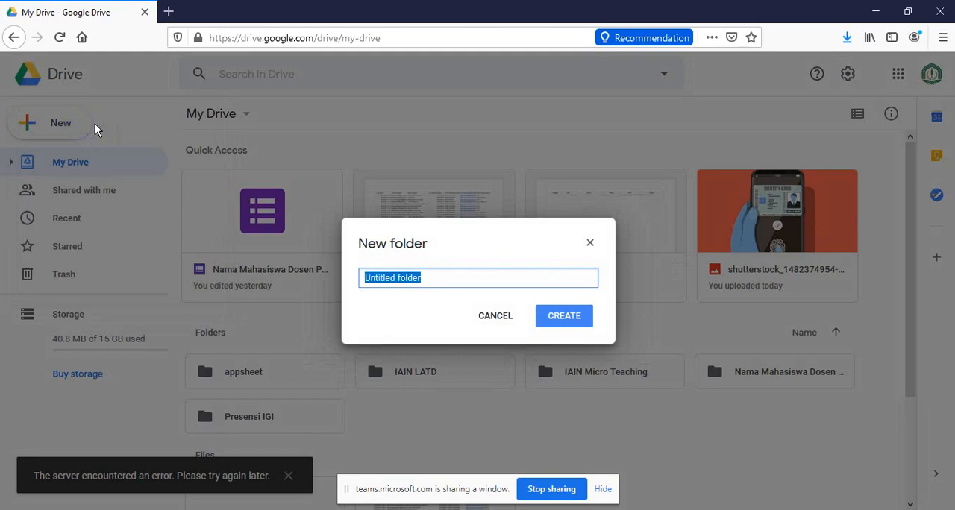
text(Presensi Webinar)
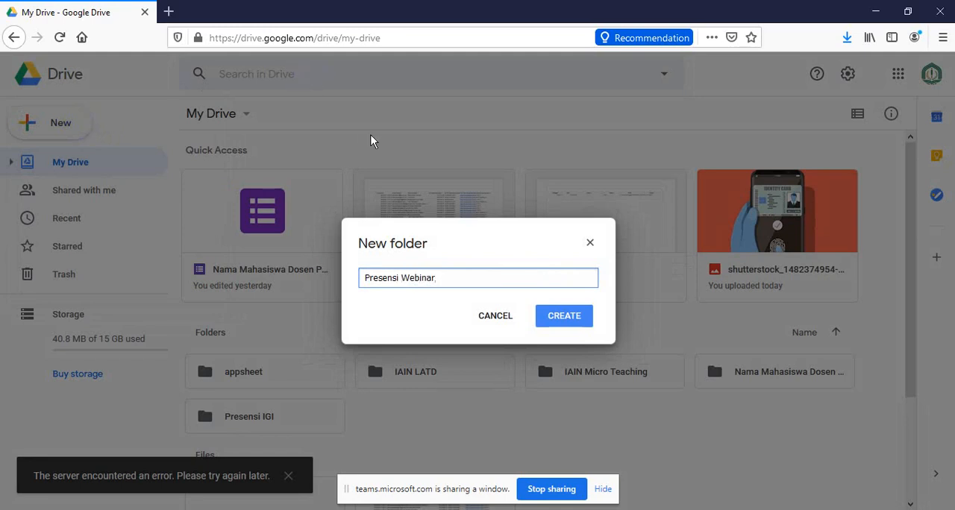
click(575, 320)
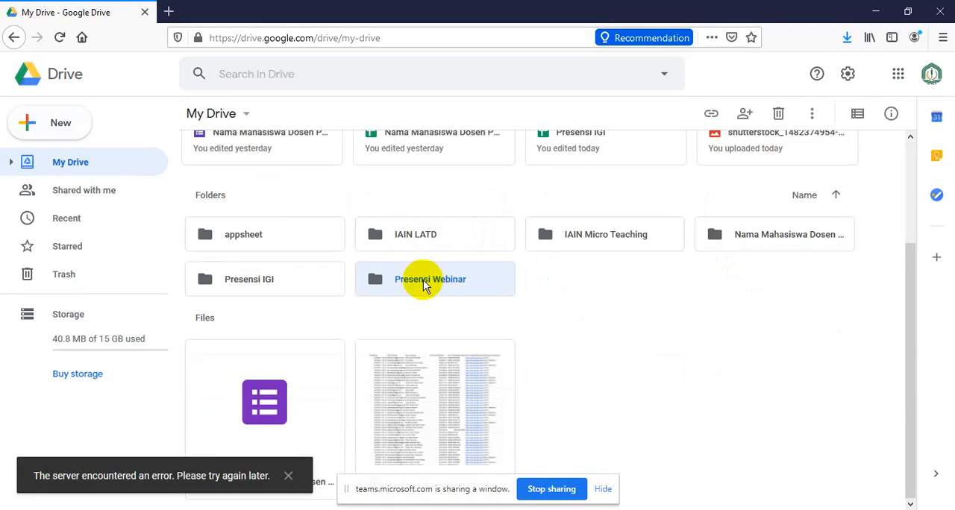
double_click(423, 284)
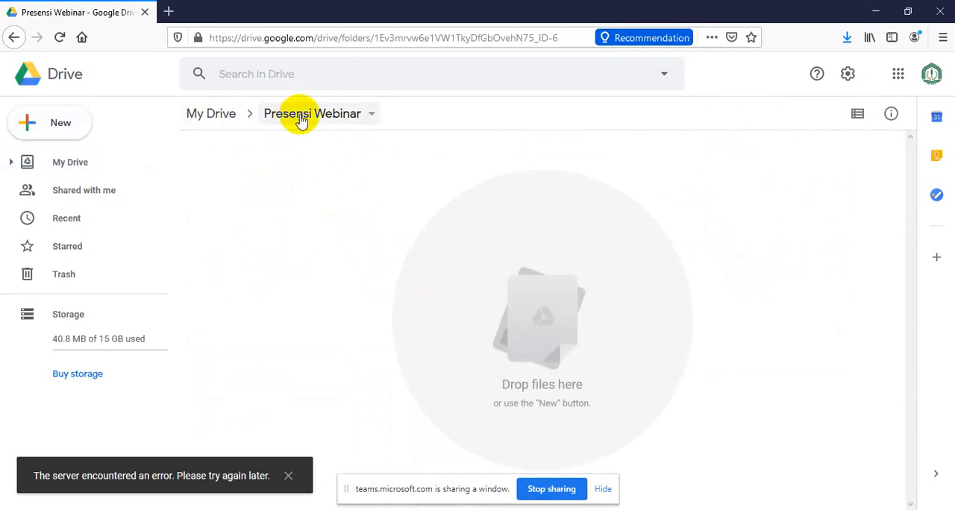
Create a Google Sheets spreadsheet in the Presensi Webinar folder and name it Presensi Webinar
right_click(275, 183)
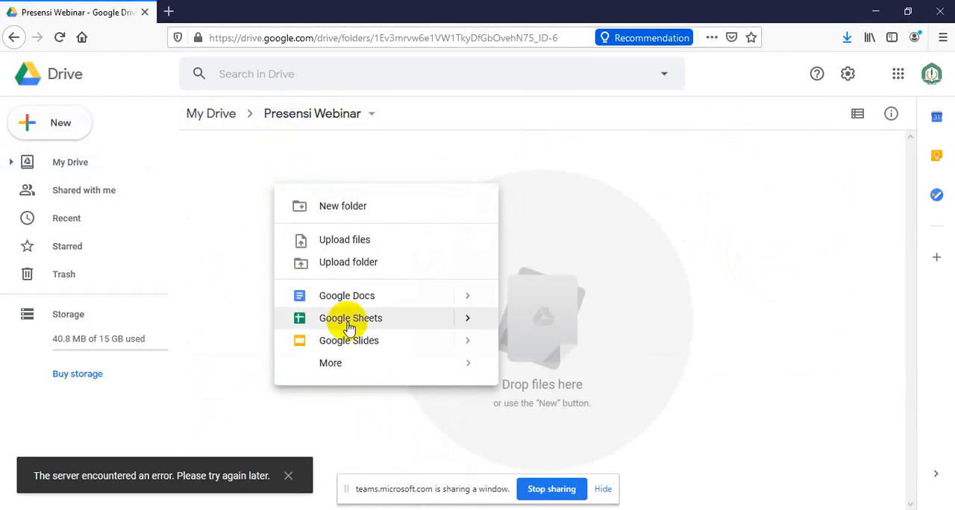
click(349, 328)
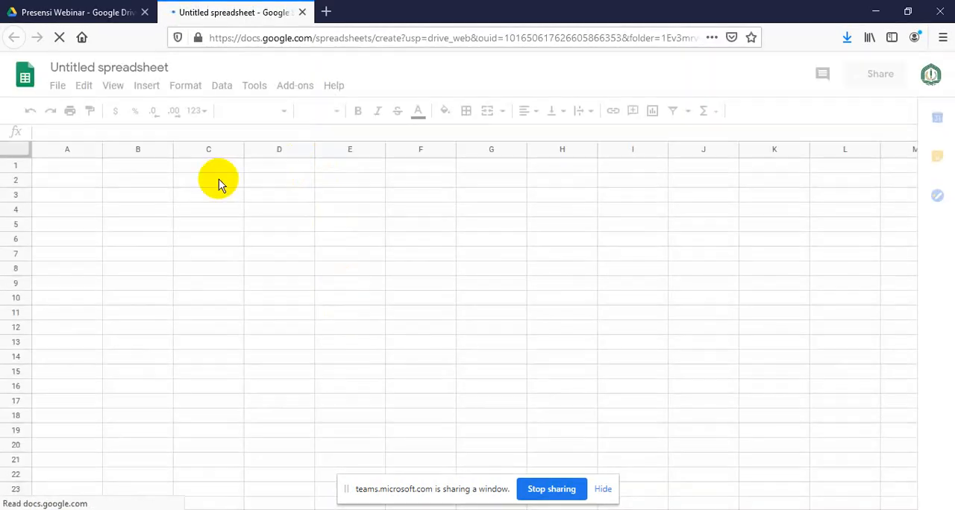
click(131, 66)
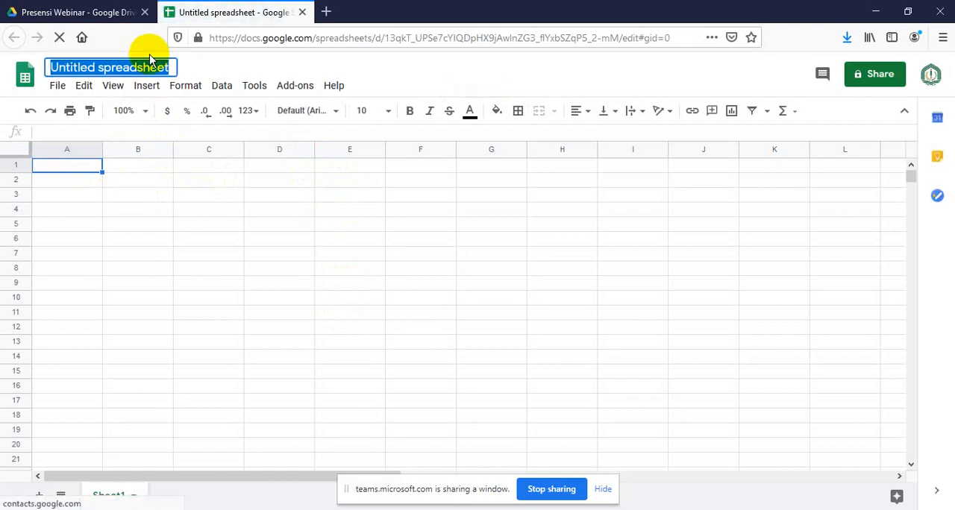
text(Presensi )
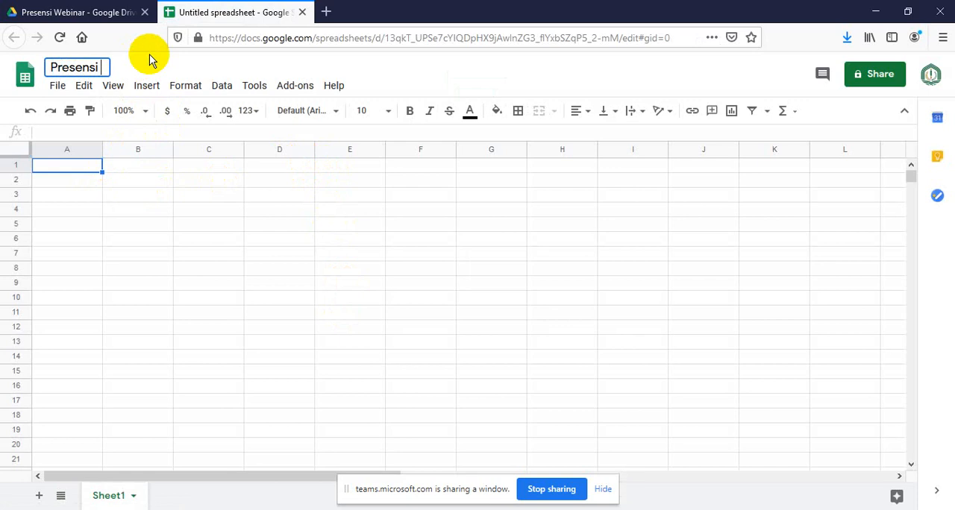
text(Weinar)
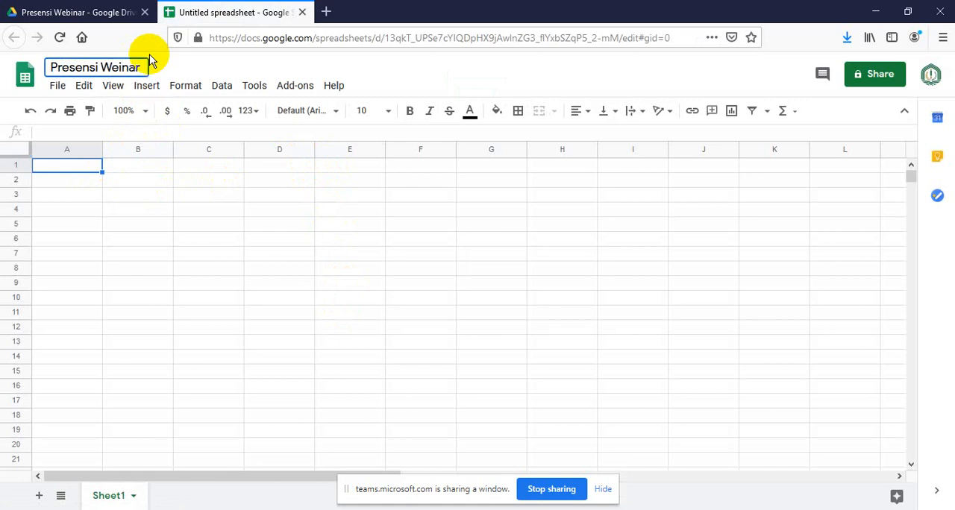
key(BackSpace)
key(BackSpace)
key(BackSpace)
text(binar)
click(149, 273)
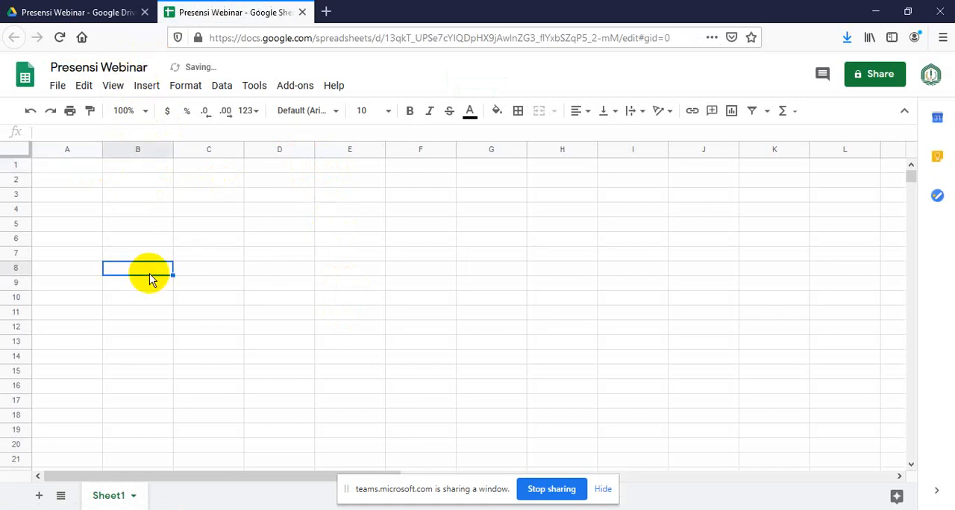
Enter the column headers Tanggal, Jam and Nama in cells A1 to C1
click(73, 167)
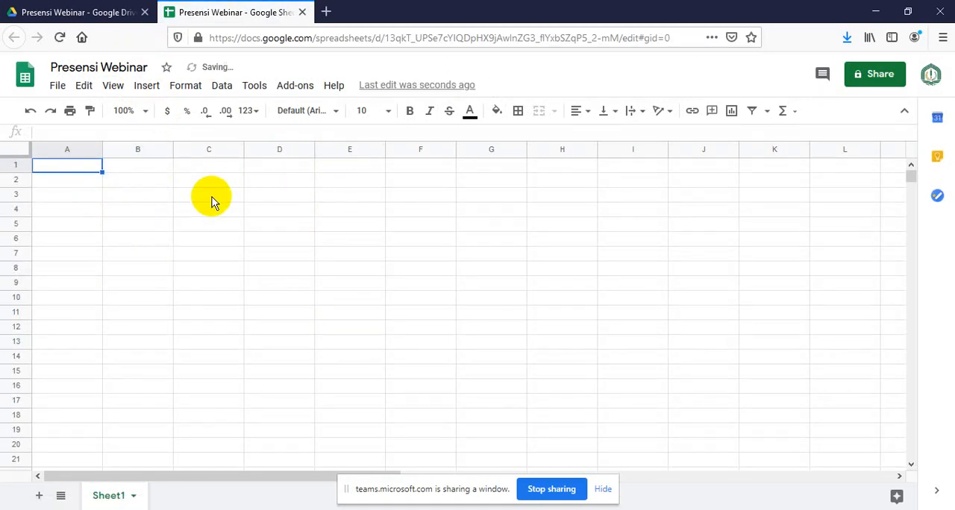
text(Tanggal)
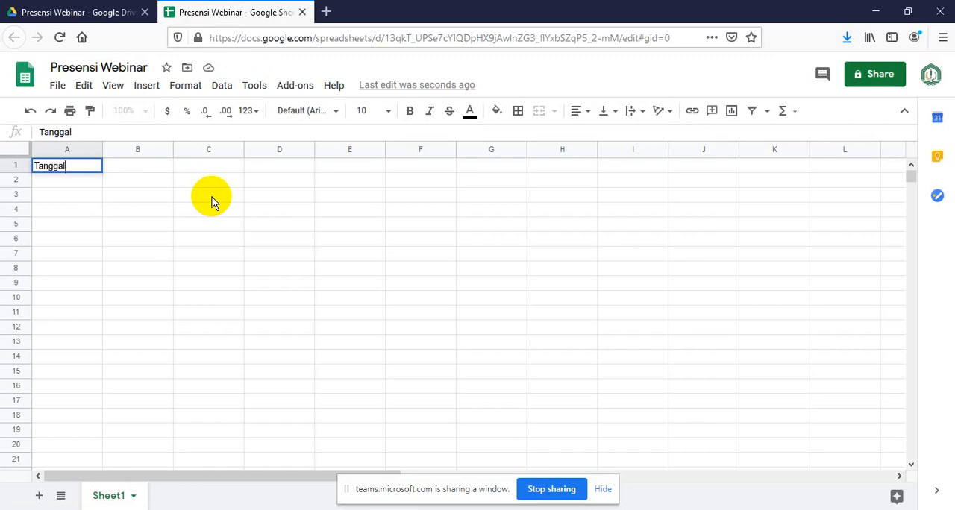
key(Tab)
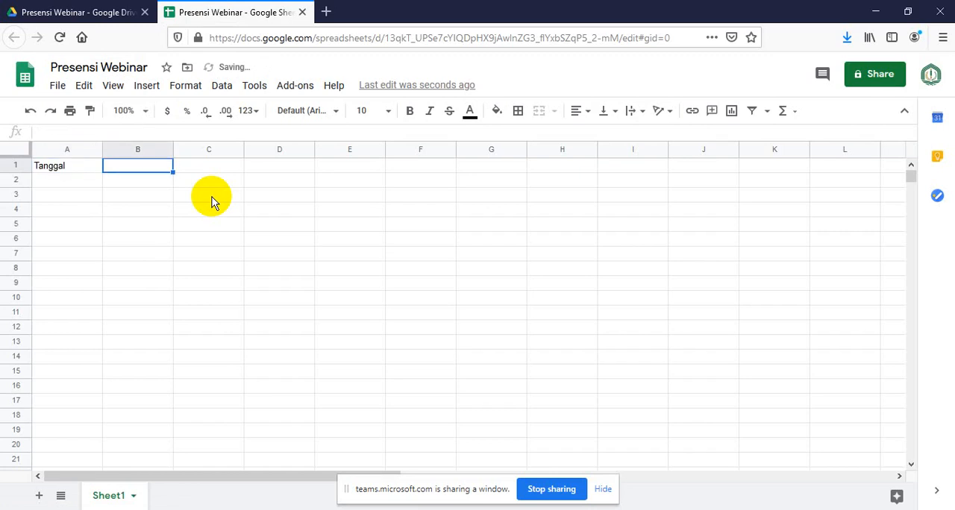
text(Jam)
key(Tab)
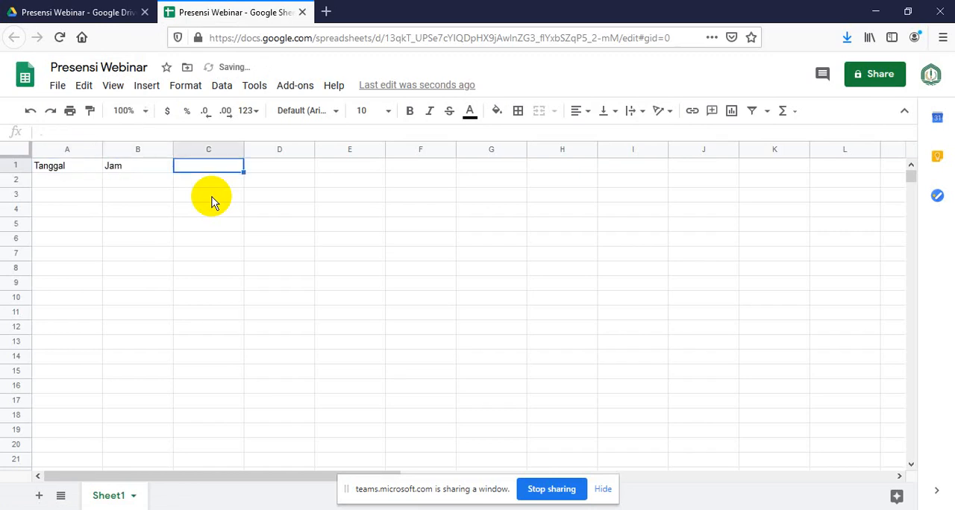
text(Nama)
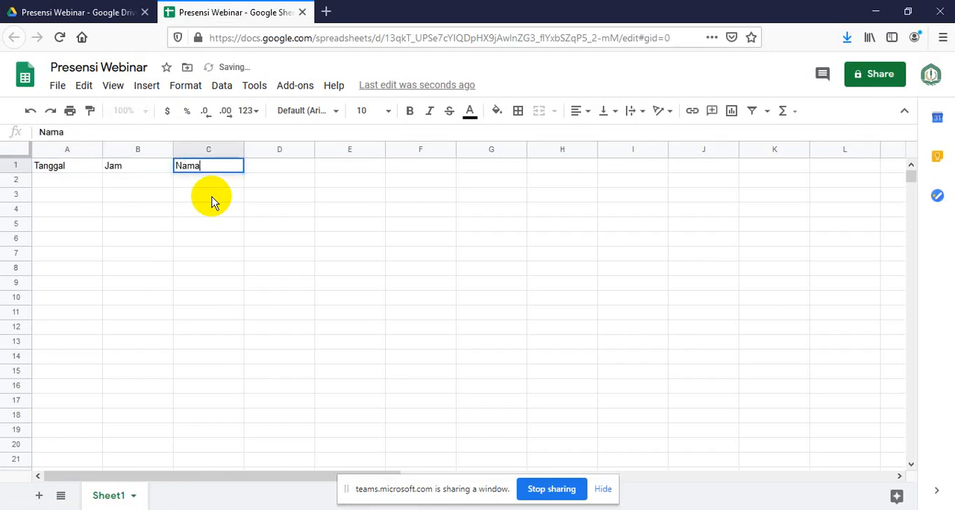
key(Tab)
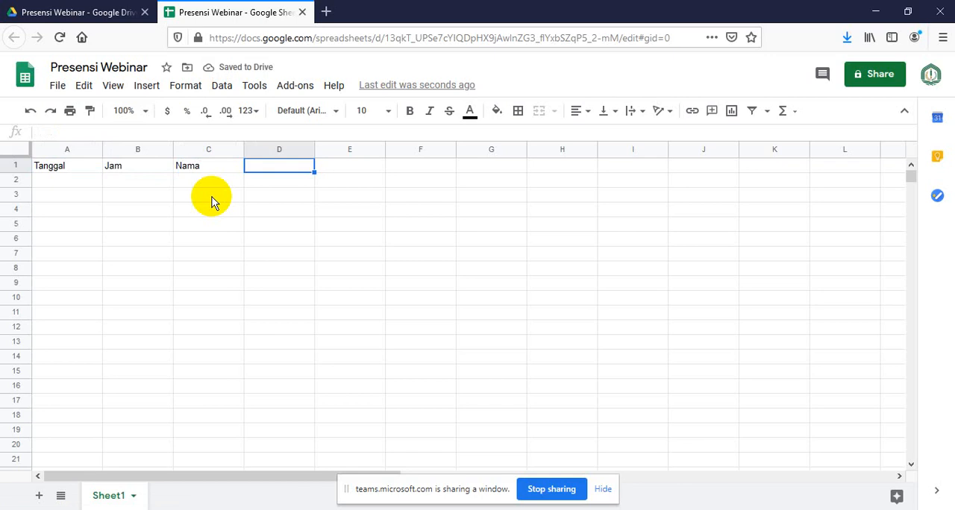
Continue the header row with Status, Foto and Lokasi in cells D1 to F1
text(Status)
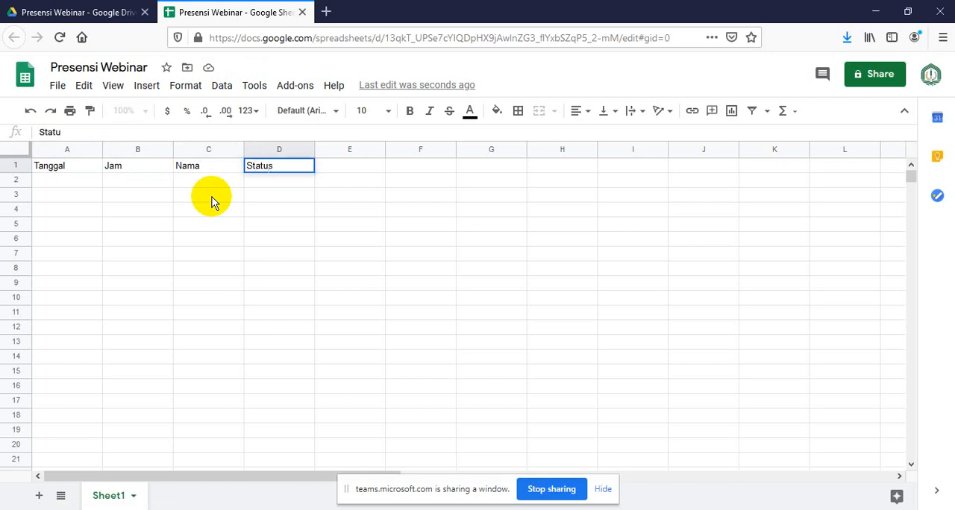
key(Tab)
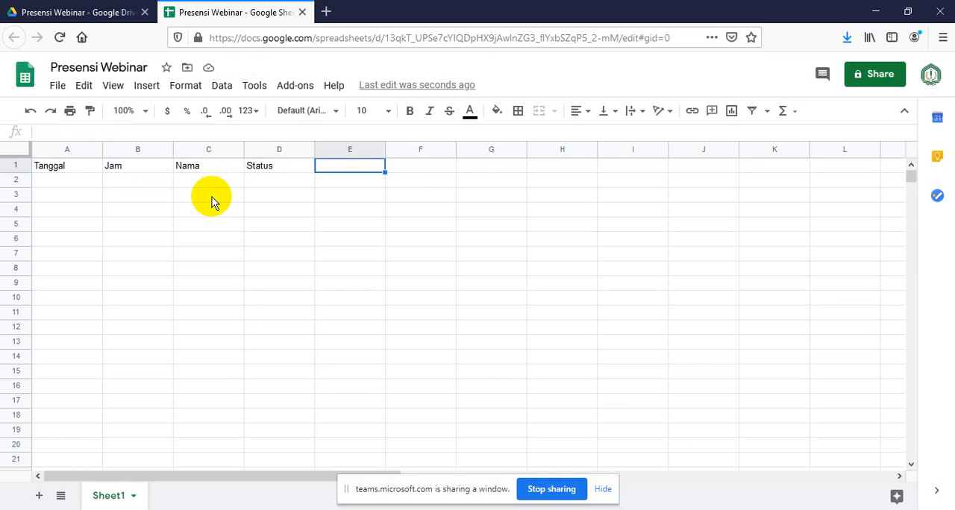
text(Foto)
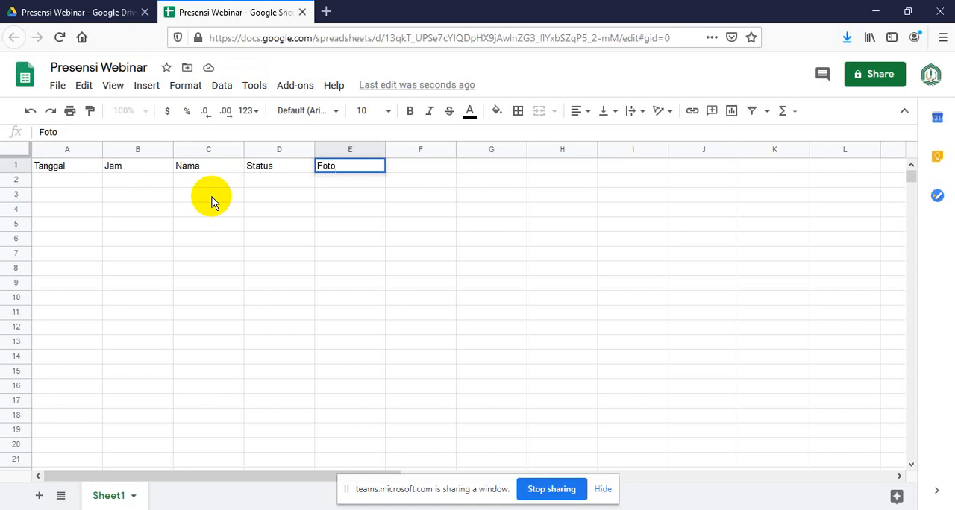
key(Tab)
text(Lokasi)
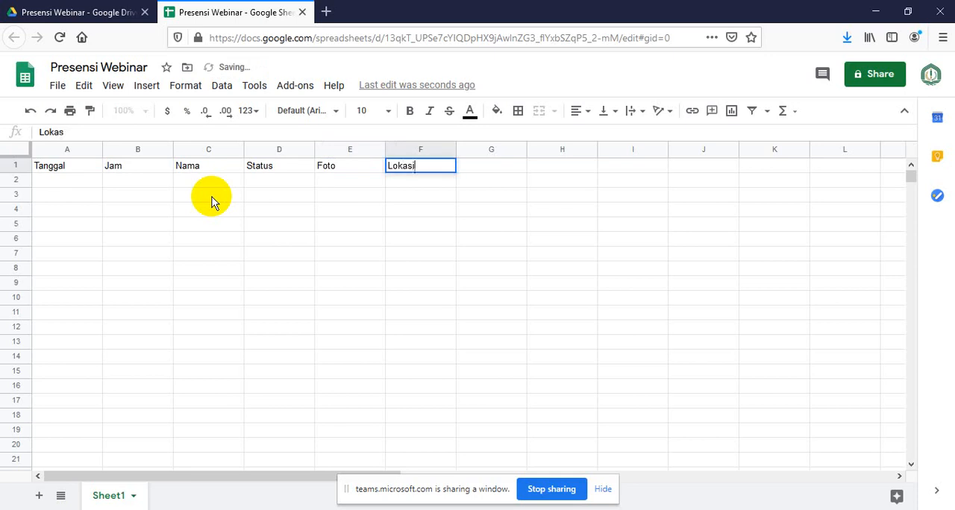
key(Return)
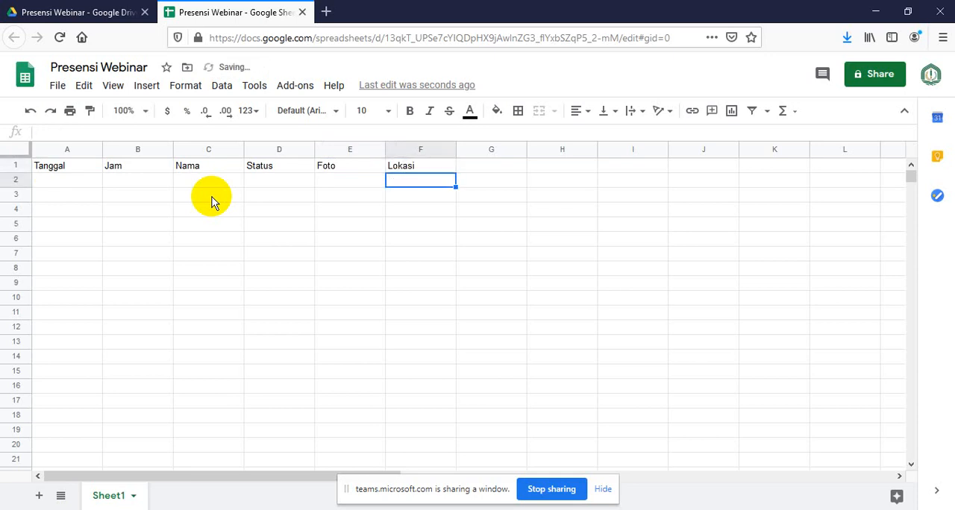
Format header row 1 as bold, centred text in the Montserrat font
click(66, 240)
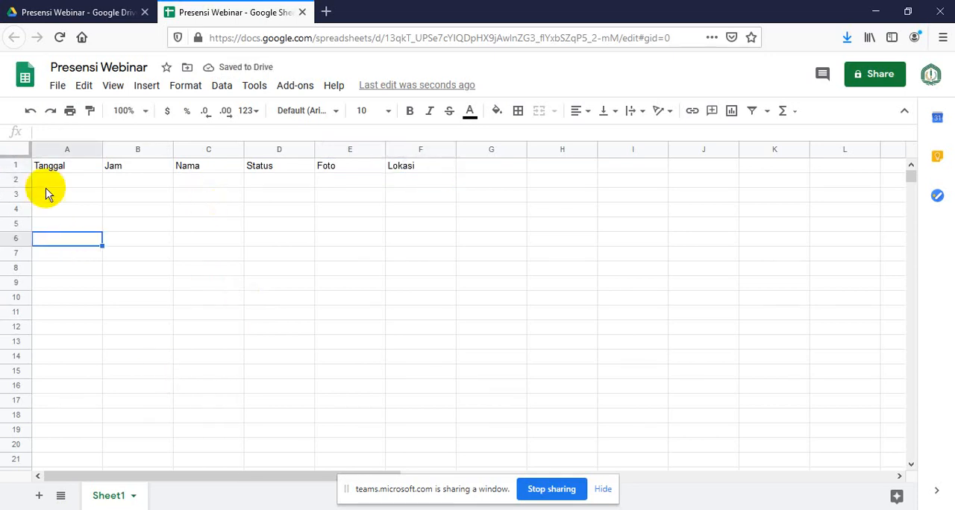
click(16, 167)
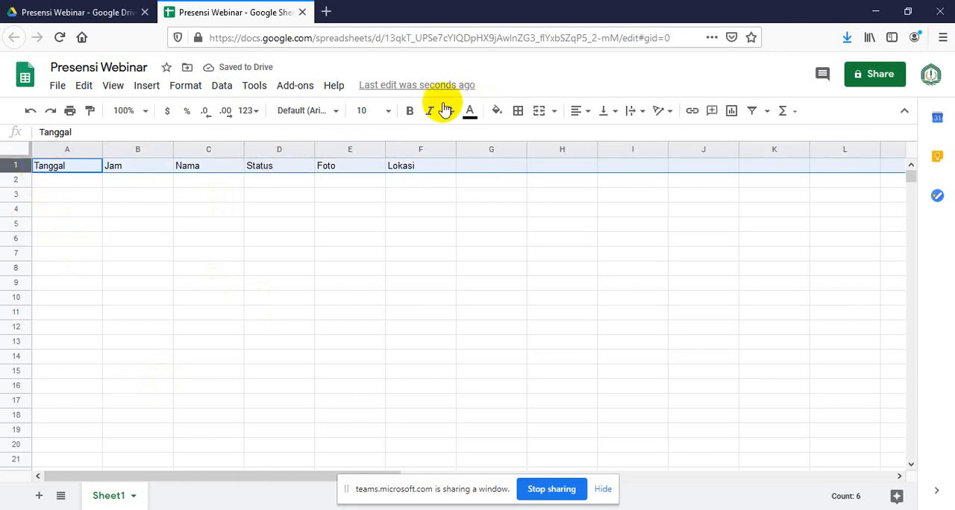
click(410, 112)
click(336, 112)
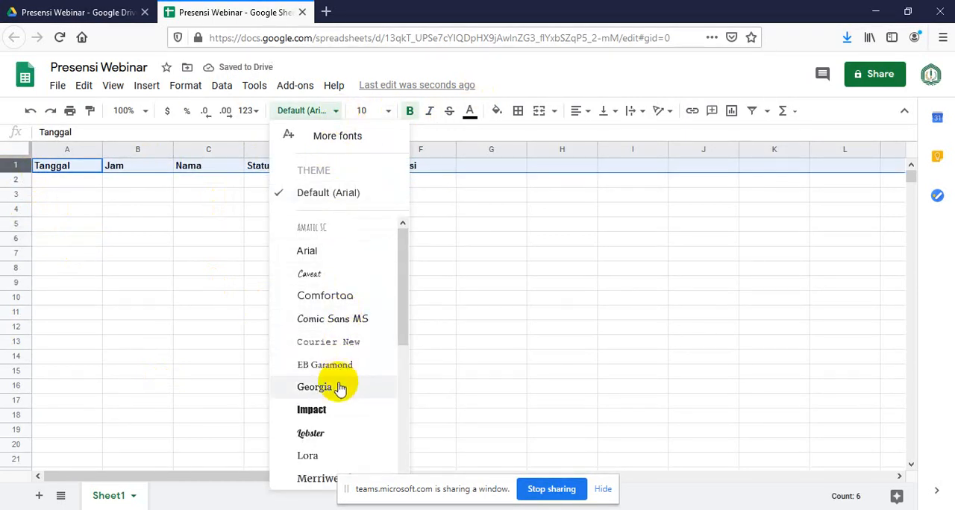
scroll(340, 403, down, 3)
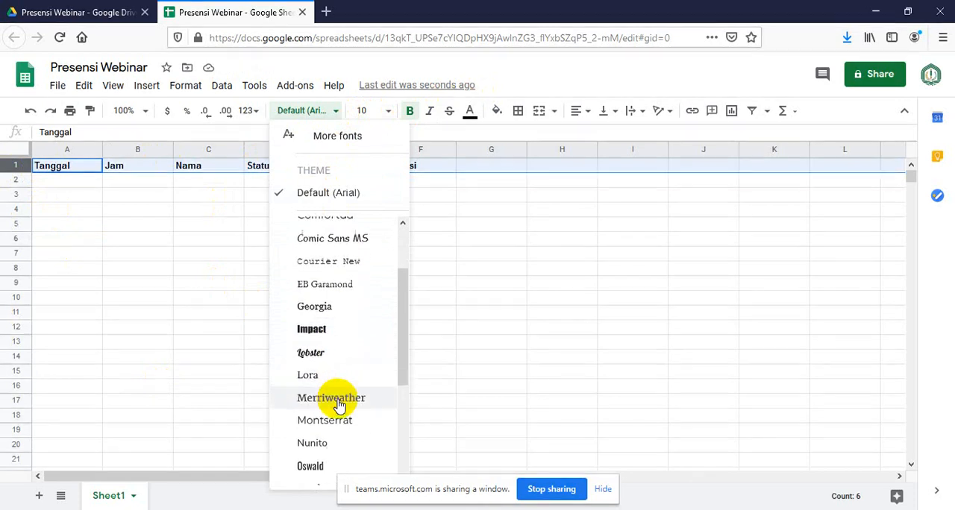
click(341, 376)
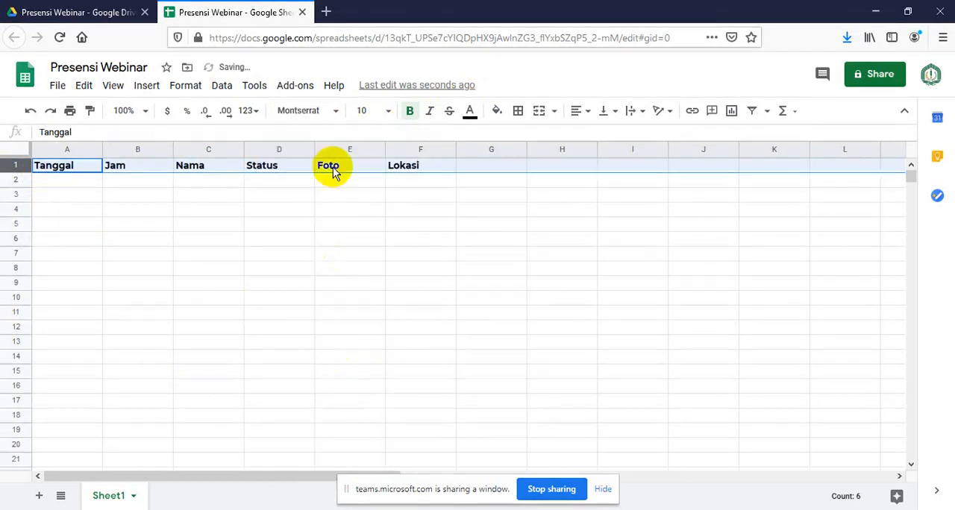
click(582, 110)
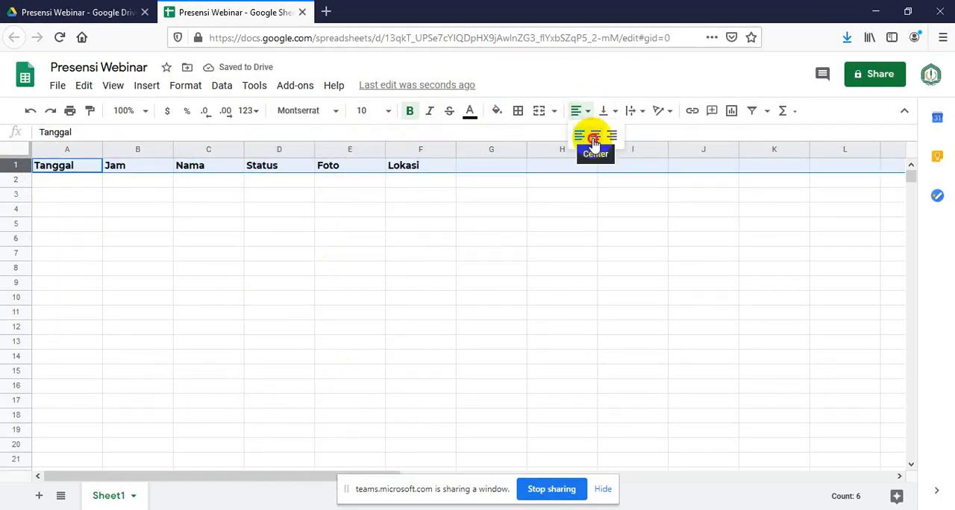
click(592, 132)
click(464, 254)
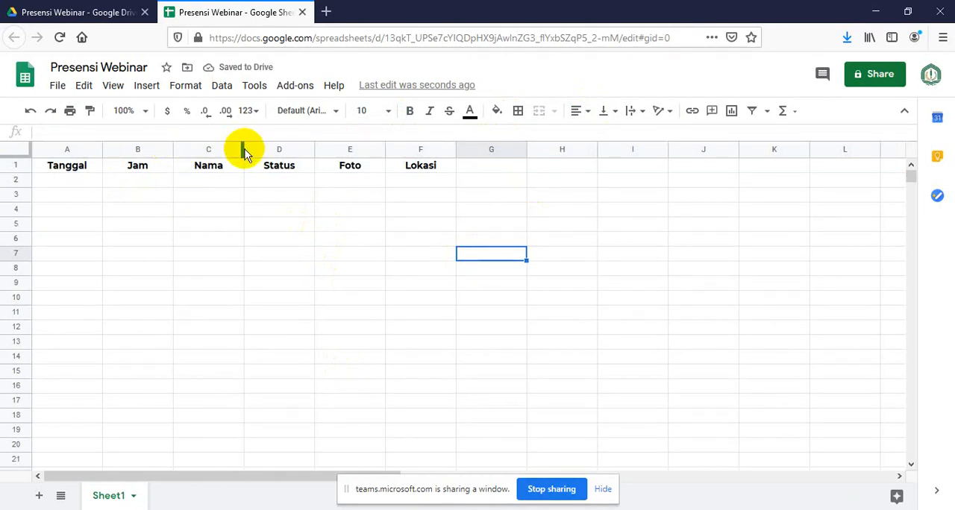
Widen the Nama, Status, Foto and Lokasi columns, making Lokasi the widest
drag(243, 149, 323, 150)
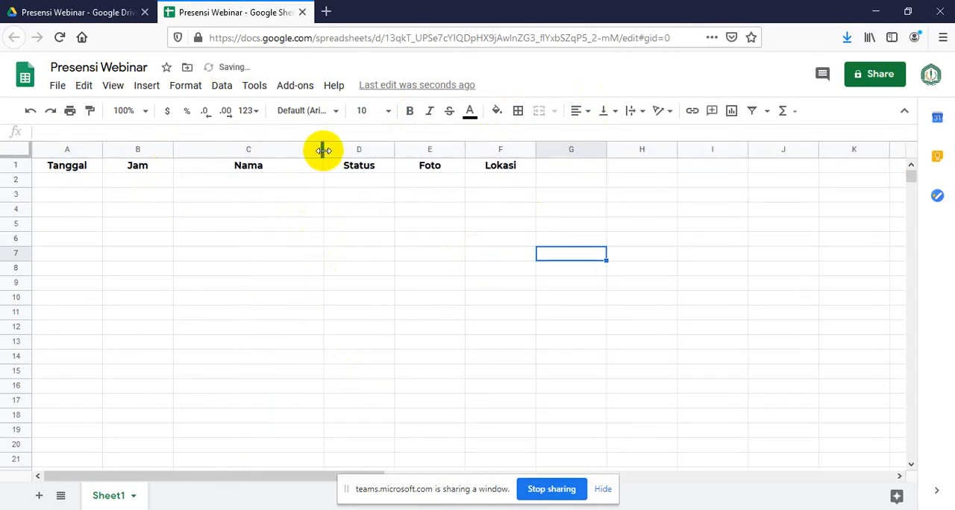
drag(395, 149, 448, 150)
drag(518, 148, 568, 148)
drag(640, 149, 825, 151)
click(594, 270)
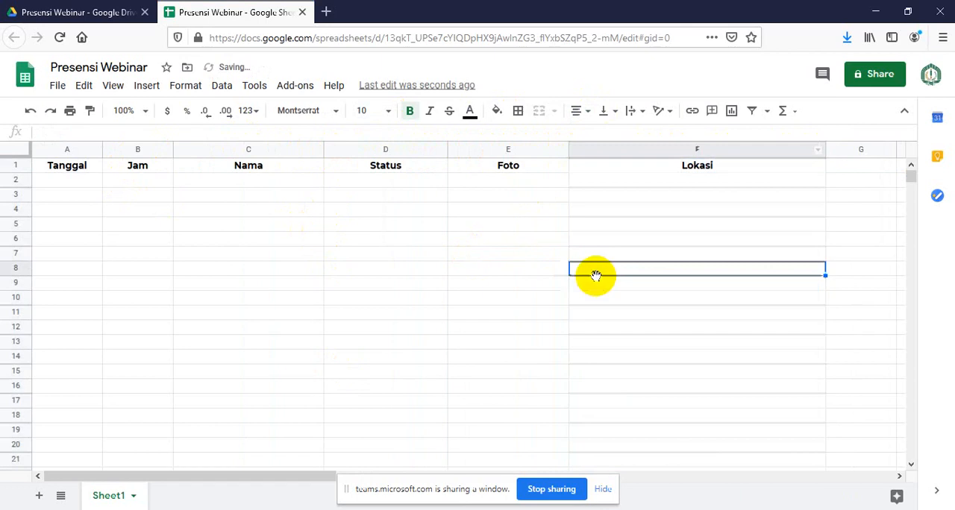
Widen the Tanggal and Jam columns slightly, and make the Nama column a little wider still
click(169, 237)
click(89, 179)
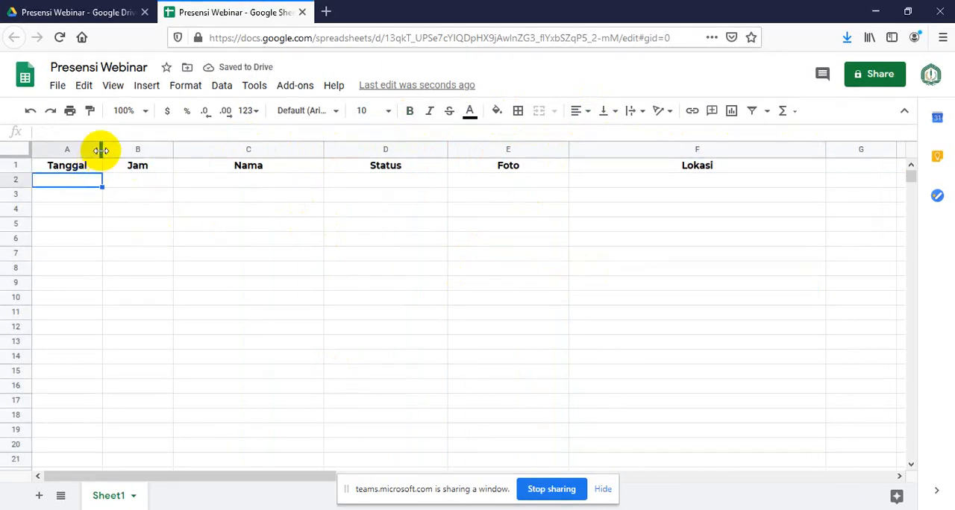
drag(101, 148, 126, 155)
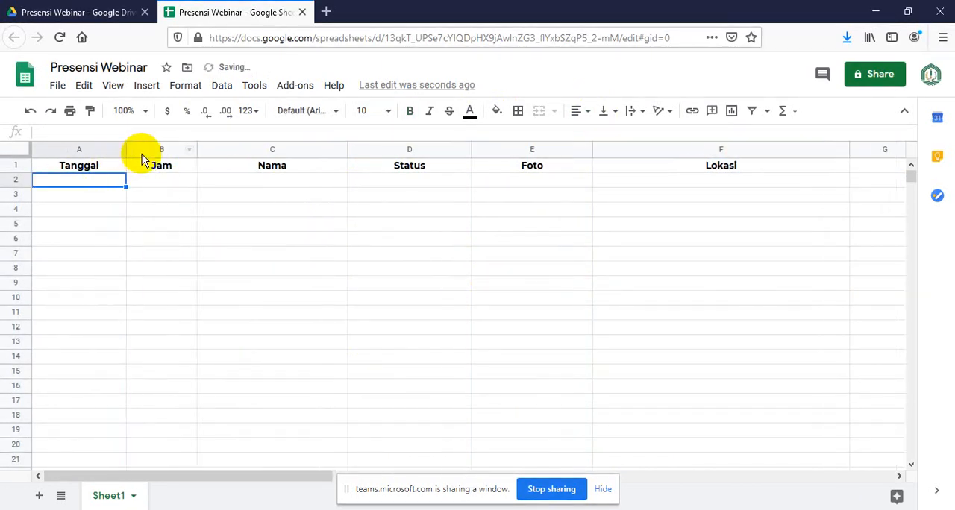
drag(199, 145, 209, 149)
click(320, 241)
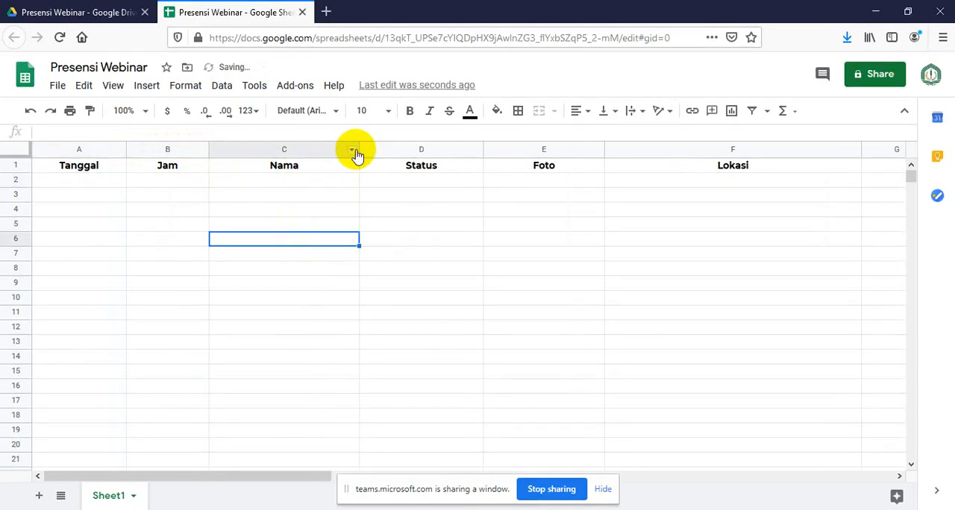
drag(359, 150, 381, 150)
click(405, 297)
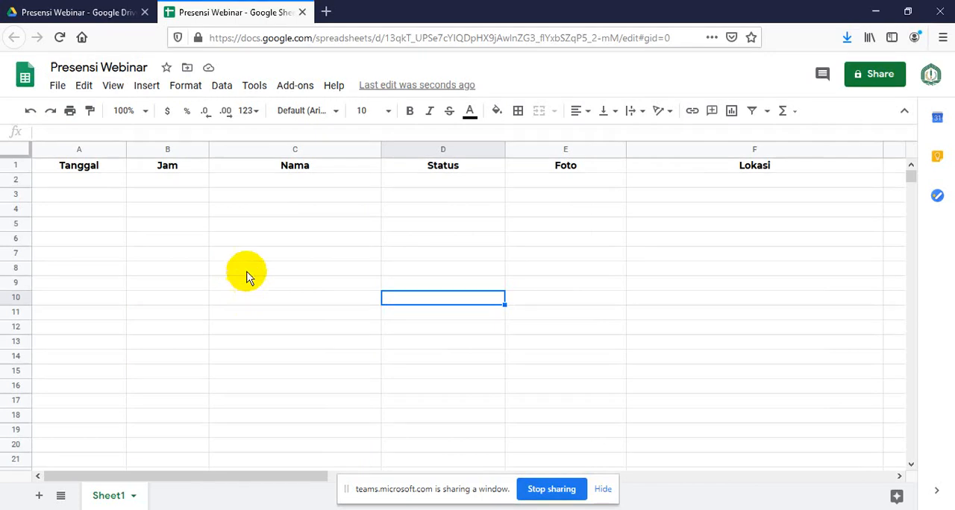
Open the AppSheet website, appsheet.com, in a new browser tab and look over its home page
click(325, 12)
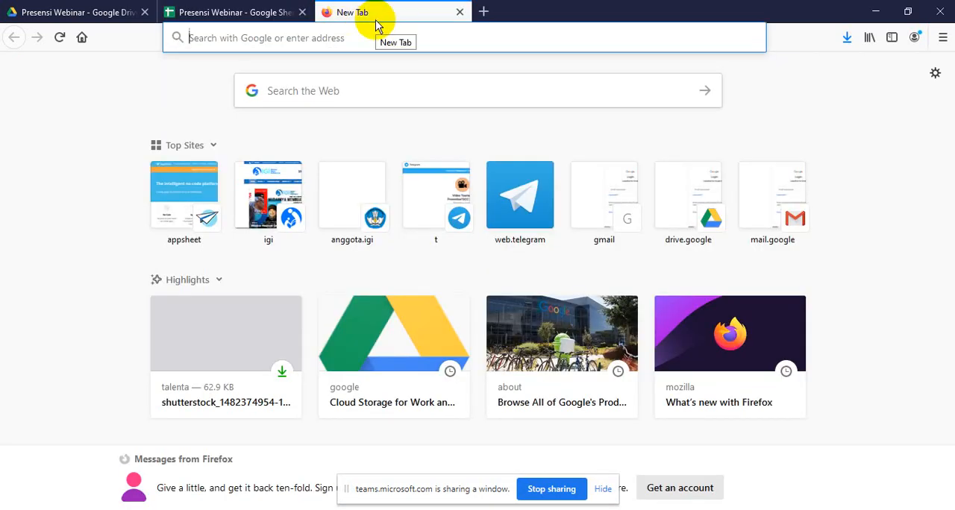
text(appsheet.com/)
key(End)
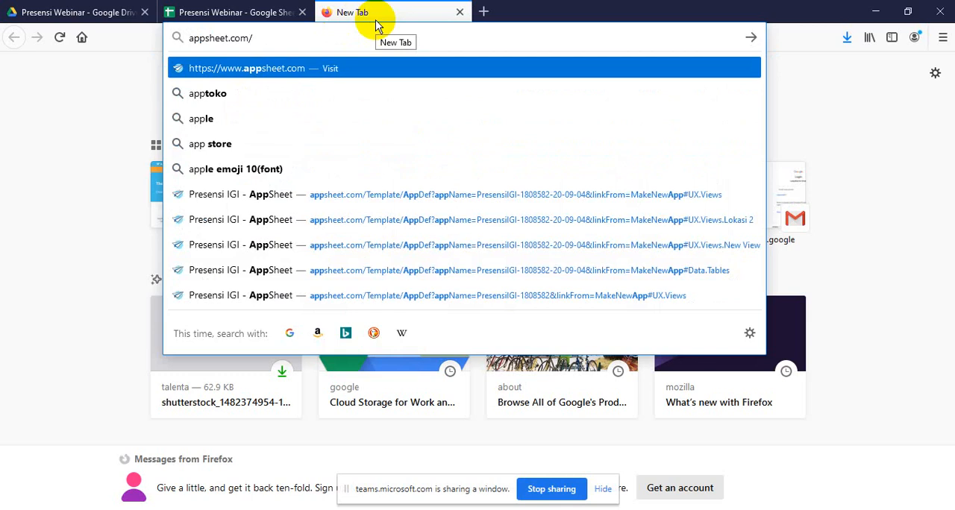
key(Return)
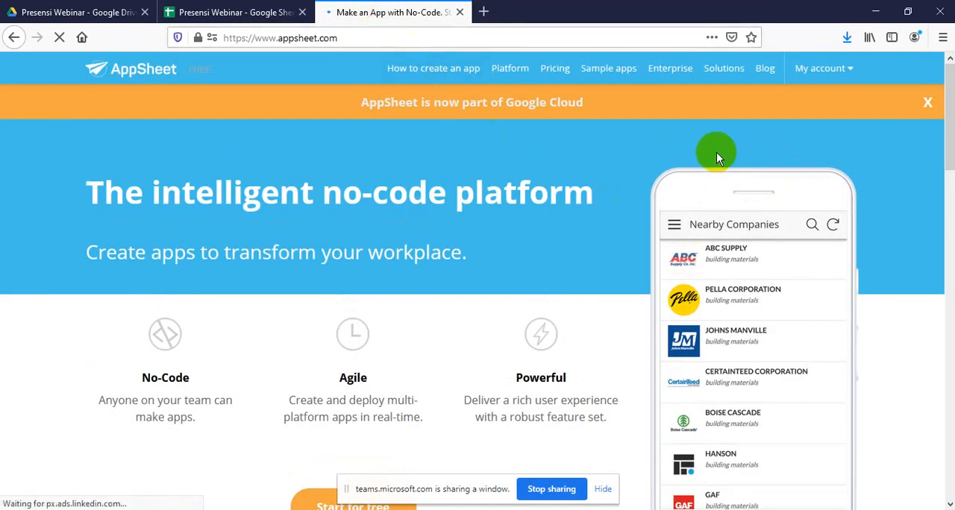
scroll(321, 250, down, 2)
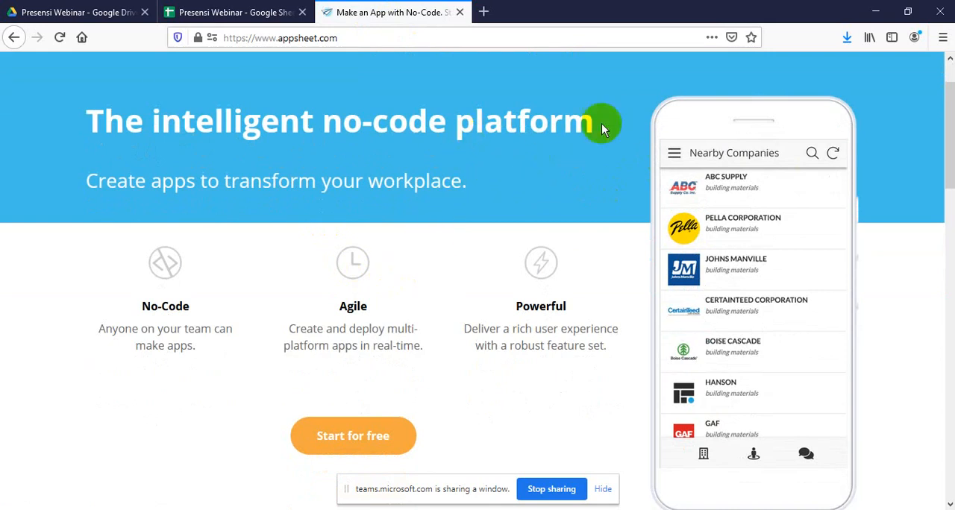
scroll(925, 123, up, 2)
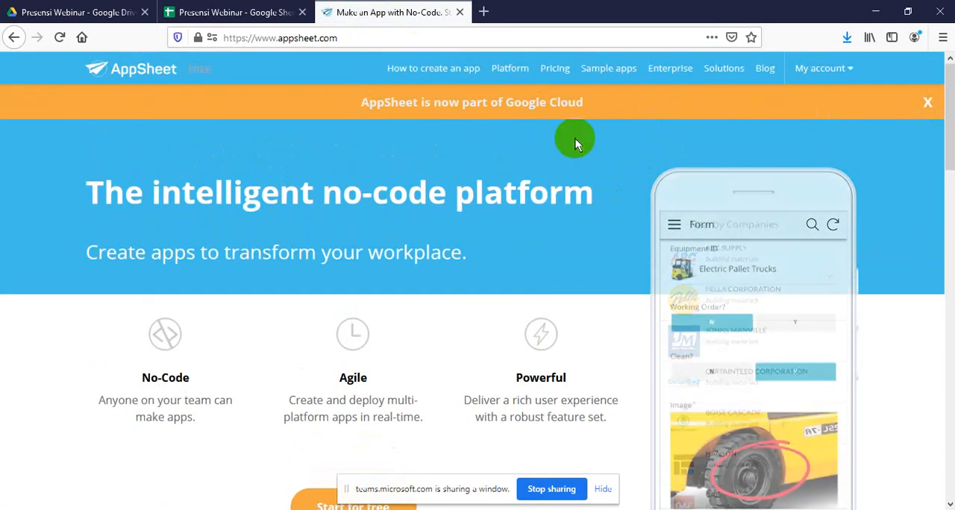
Open the My Apps page of the AppSheet account and look over its quick-start and prototype apps
scroll(572, 142, down, 2)
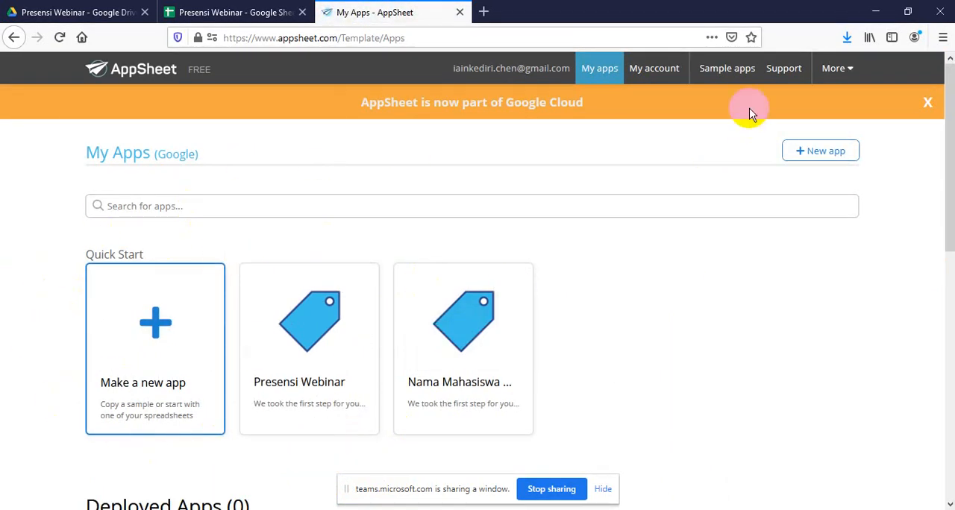
click(834, 68)
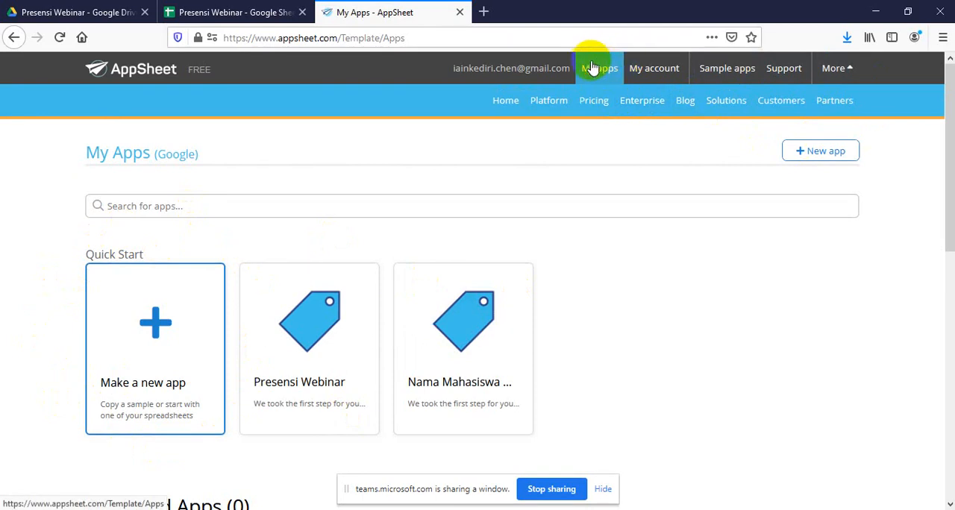
click(601, 69)
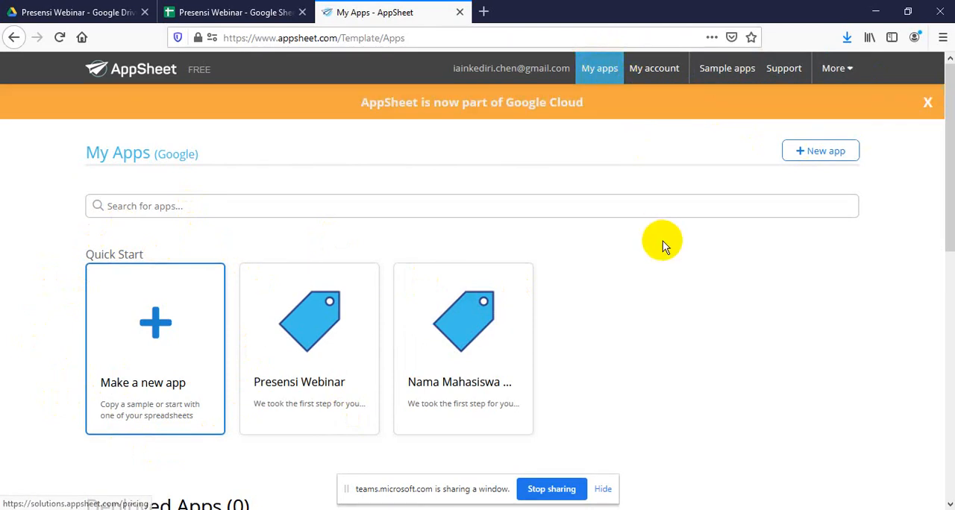
scroll(663, 241, down, 3)
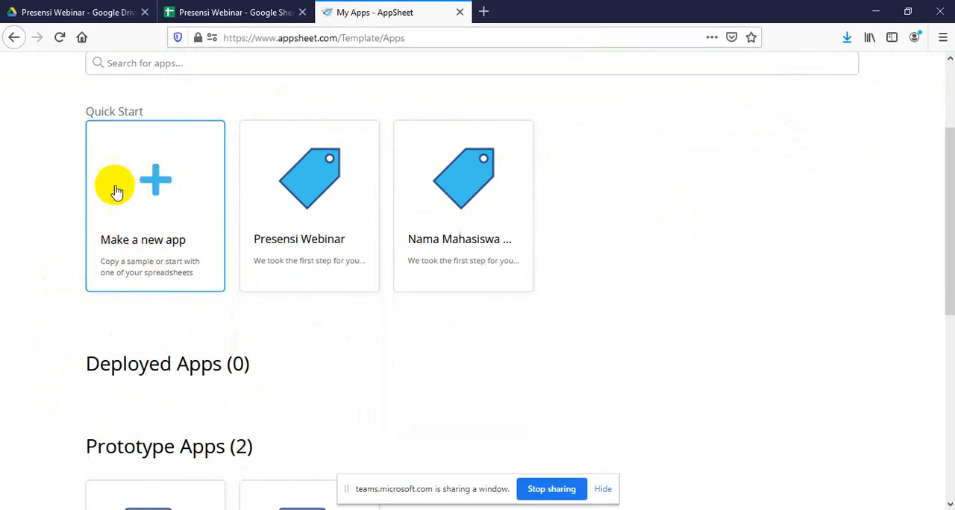
Start a new app from your own data, named Presensi Webinar IGI 533, with the category Other
click(166, 204)
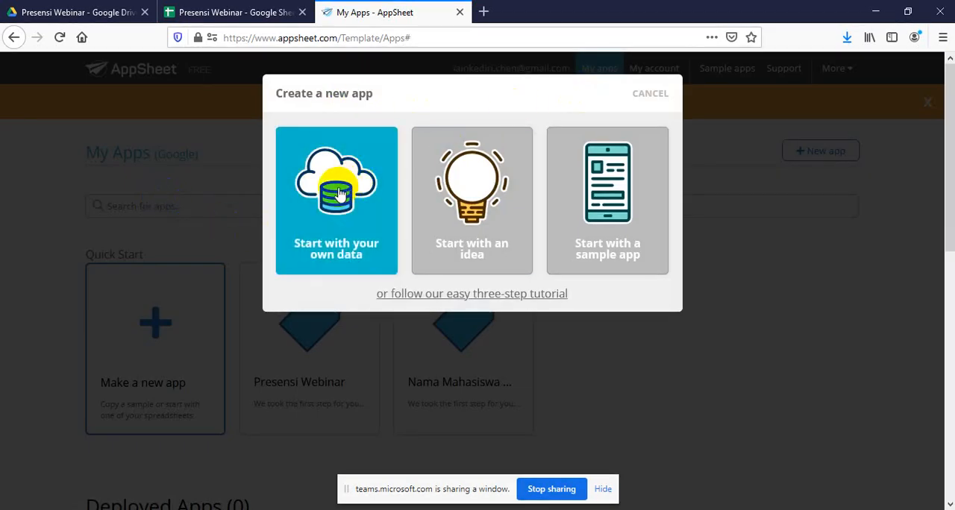
click(339, 193)
drag(340, 188, 274, 189)
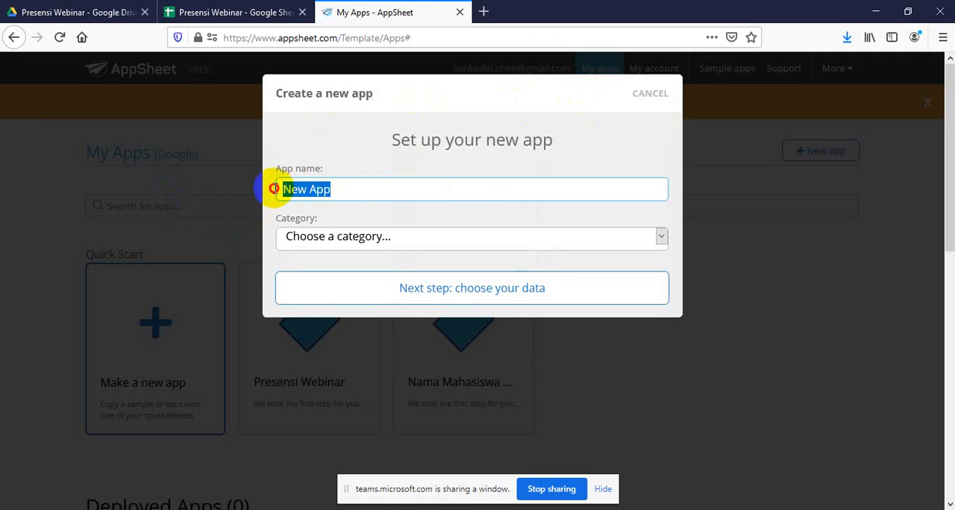
text(Presensi Webinar IGI 533)
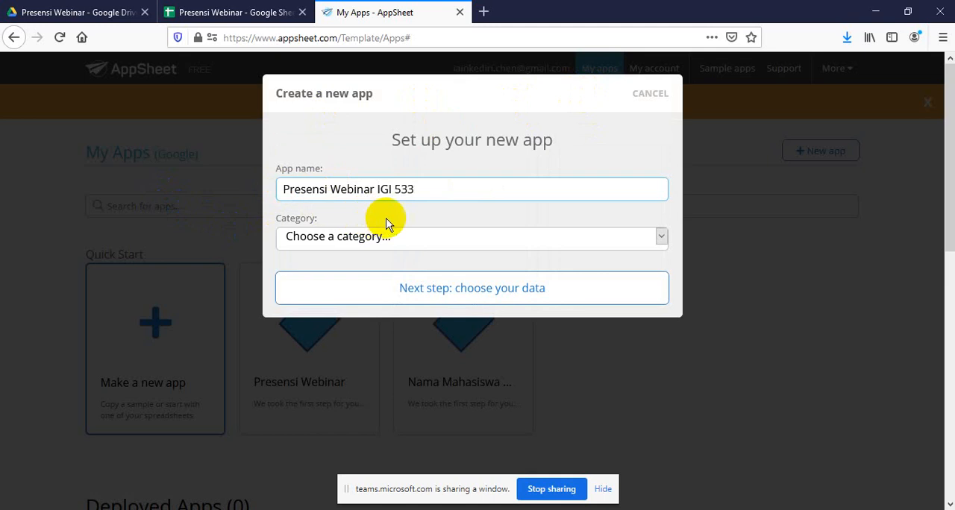
click(454, 237)
scroll(403, 358, down, 5)
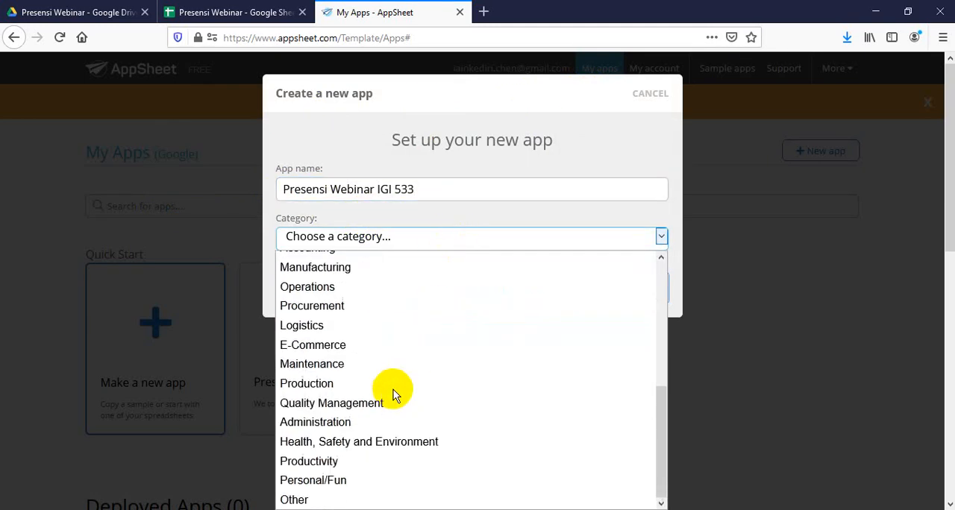
click(328, 498)
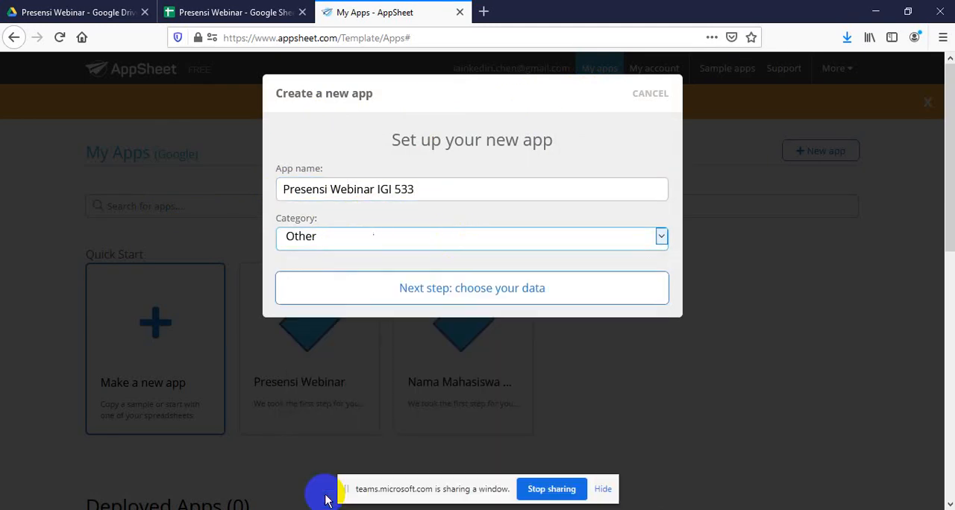
click(505, 288)
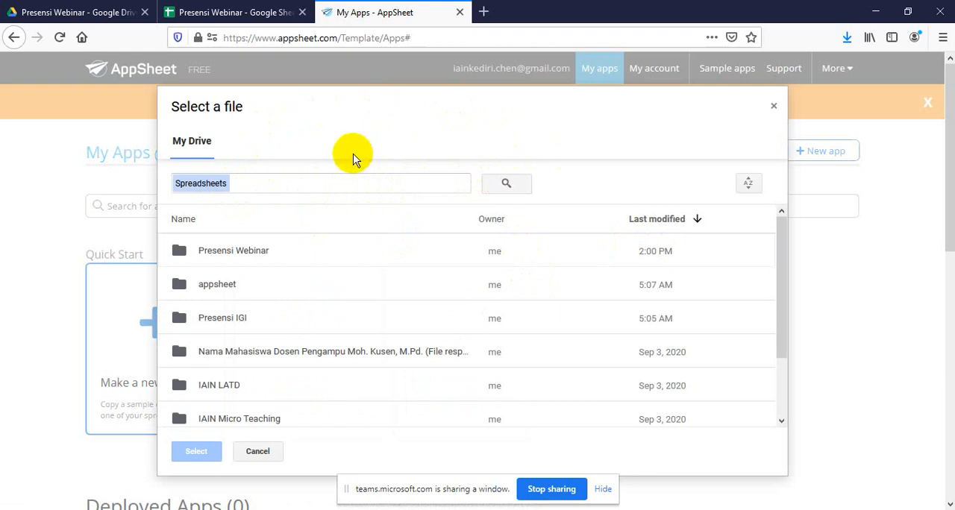
Use the Presensi Webinar spreadsheet from the Drive folder of the same name as the app's data and dismiss the welcome guide
double_click(251, 253)
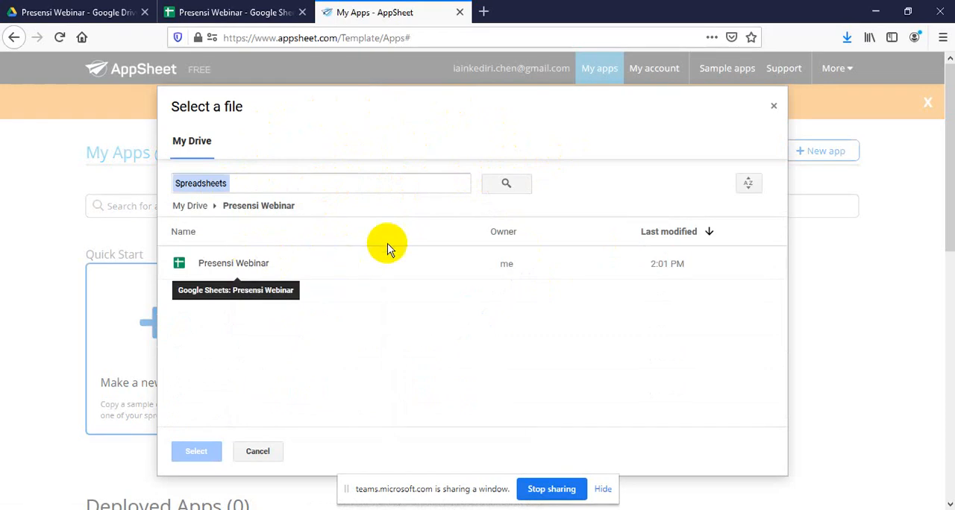
click(246, 269)
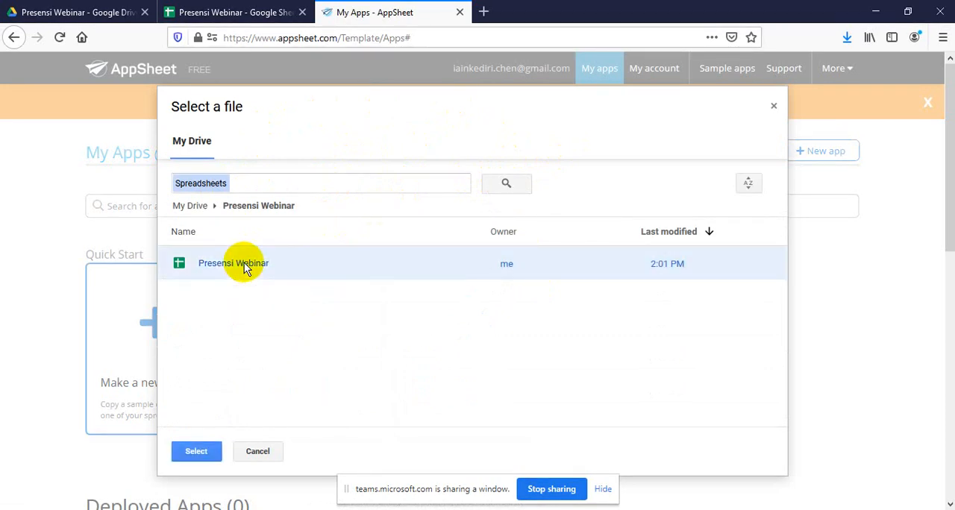
click(194, 453)
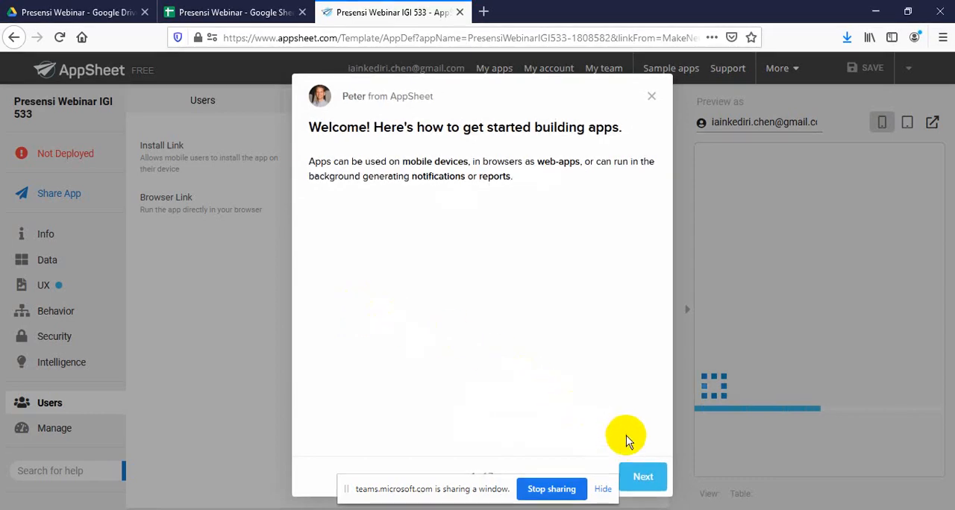
click(652, 96)
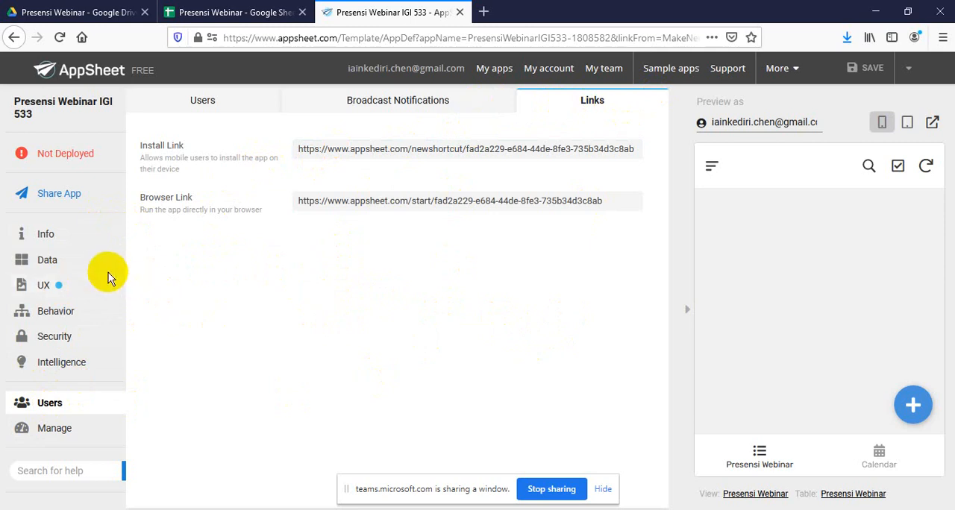
Restrict the Presensi Webinar data table to adds only by disallowing deletes and updates
click(48, 262)
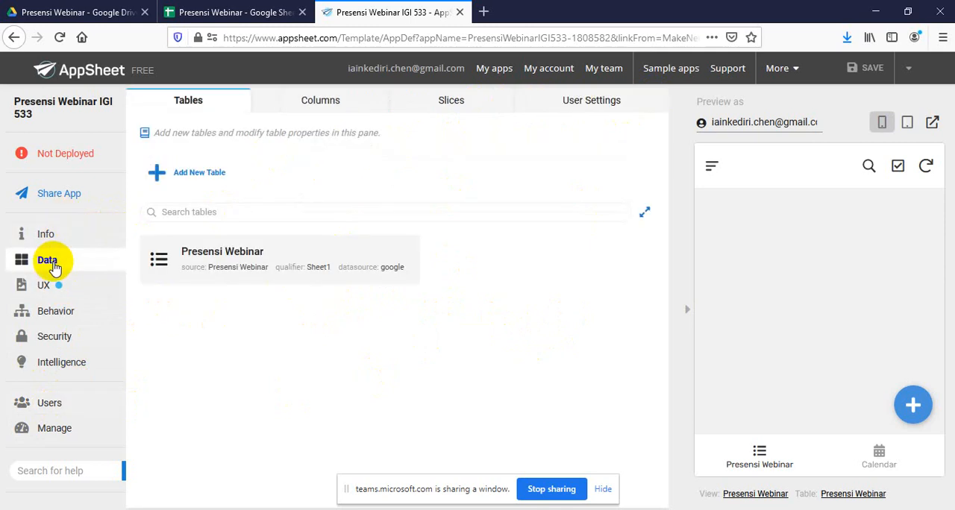
double_click(236, 260)
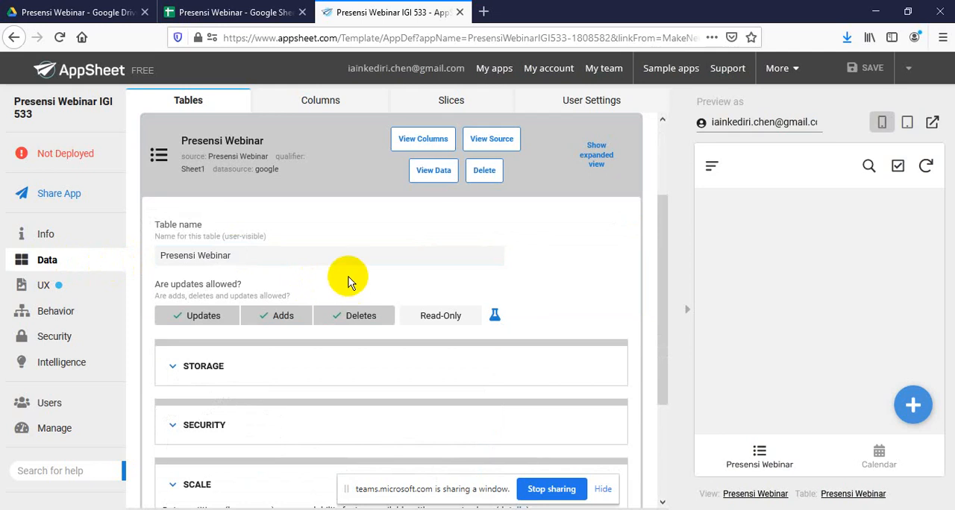
scroll(324, 218, down, 1)
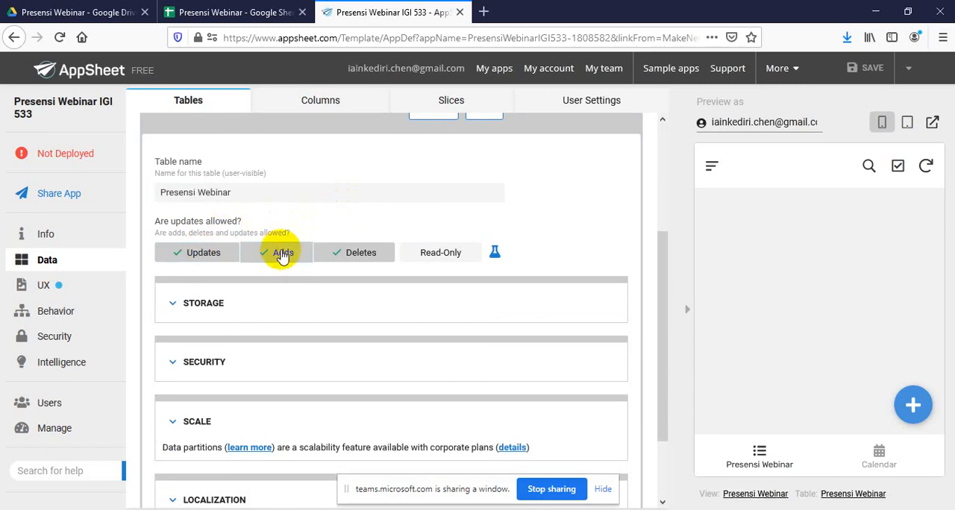
click(371, 256)
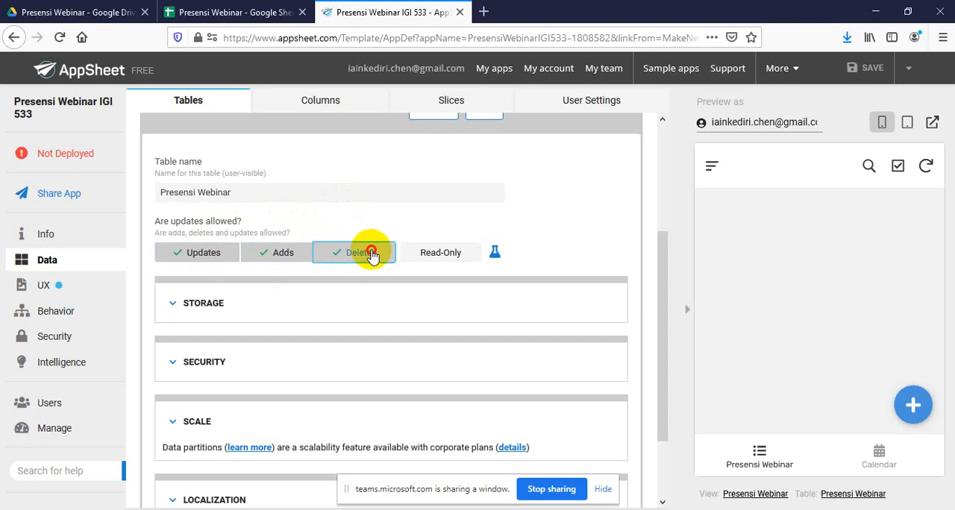
click(200, 255)
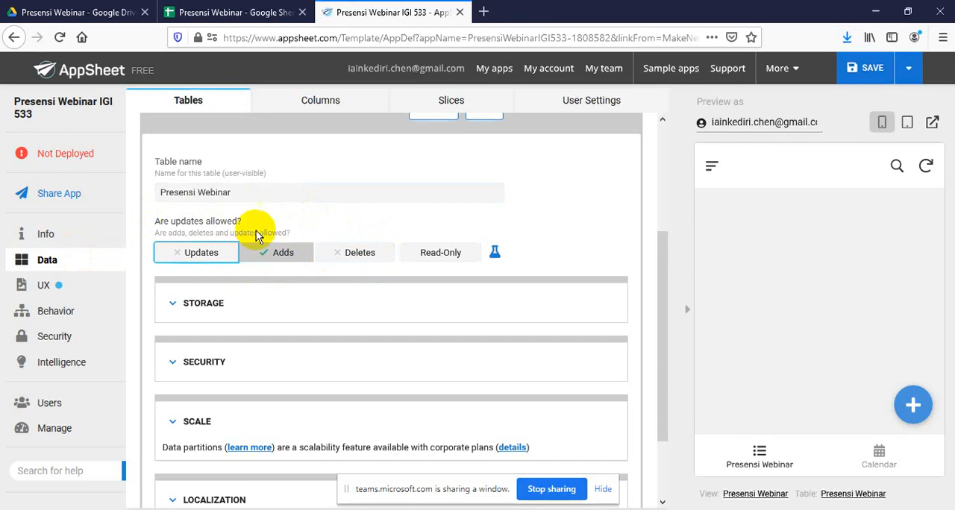
Show the column definitions of the Presensi Webinar table and collapse the app preview to widen them
click(332, 105)
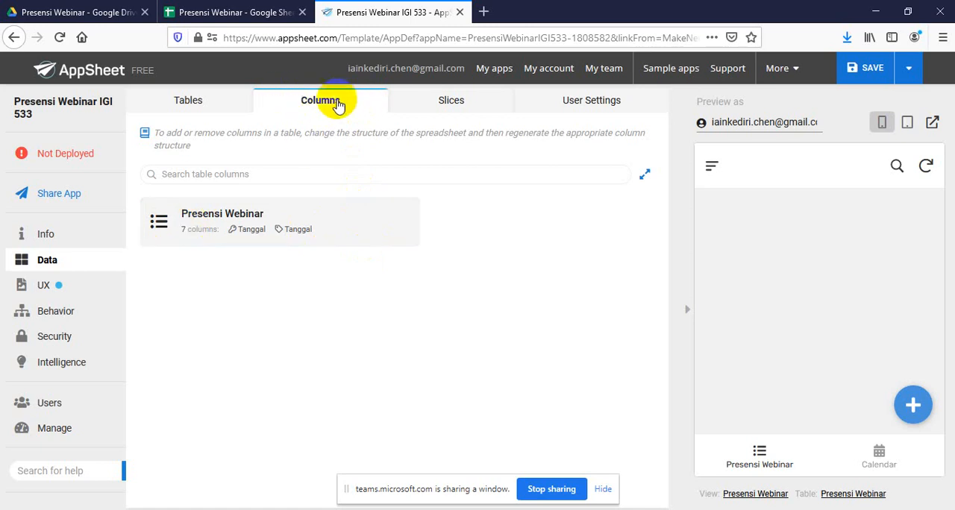
double_click(203, 224)
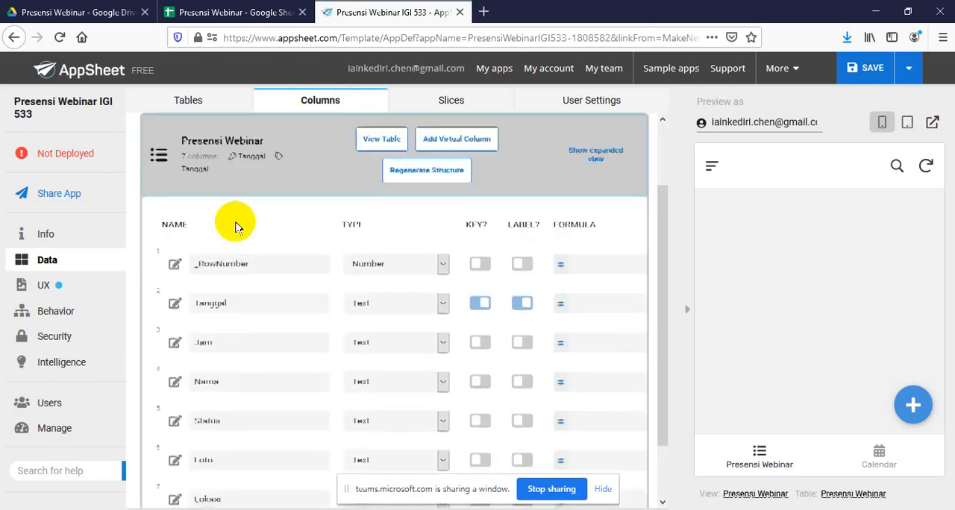
click(688, 314)
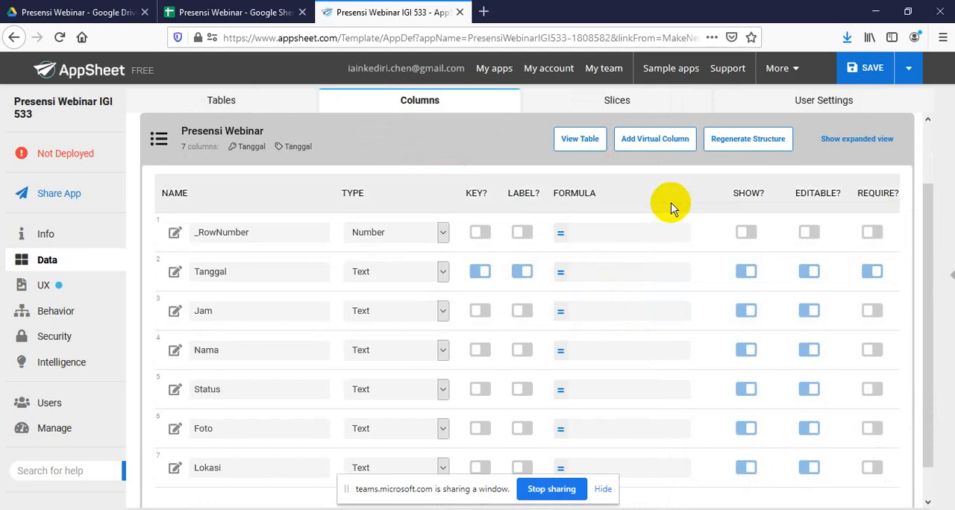
scroll(415, 155, down, 1)
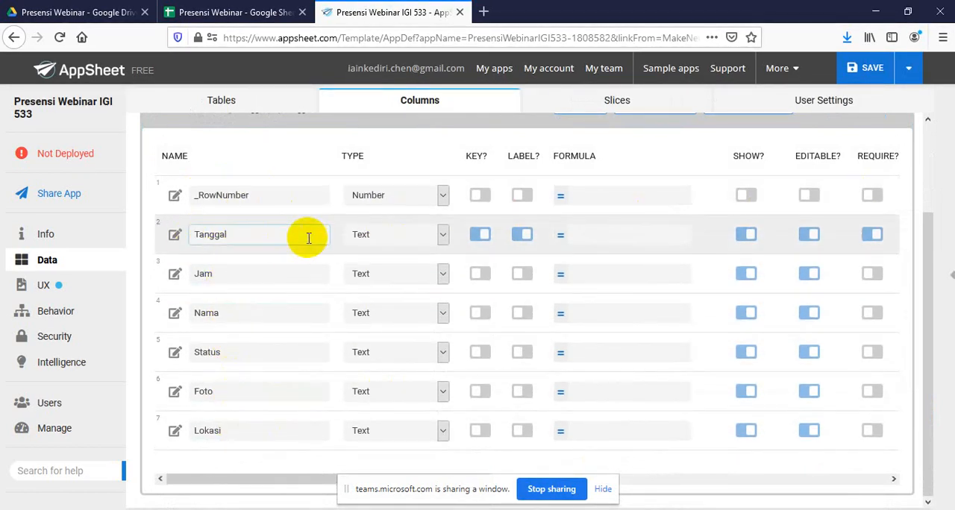
Set the Tanggal column's type to Date and the Jam column's type to Time
click(445, 236)
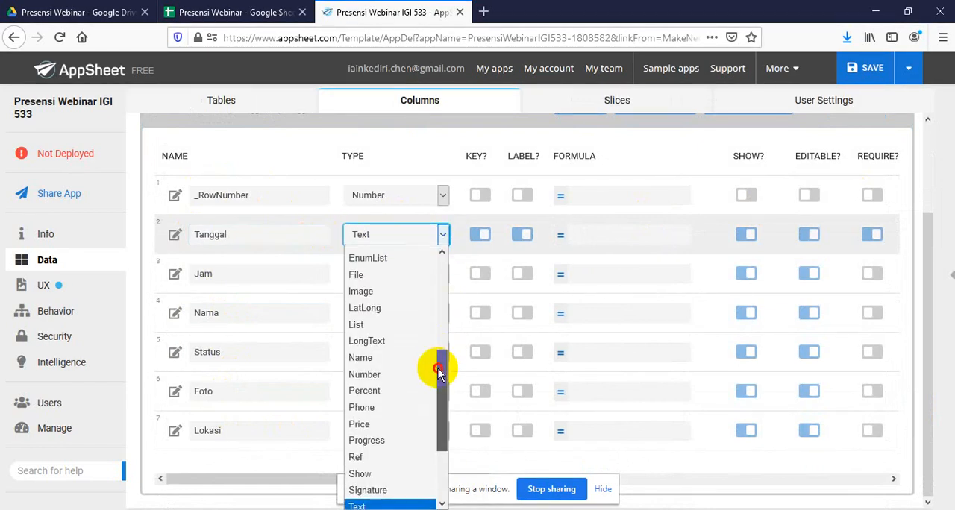
drag(437, 366, 435, 298)
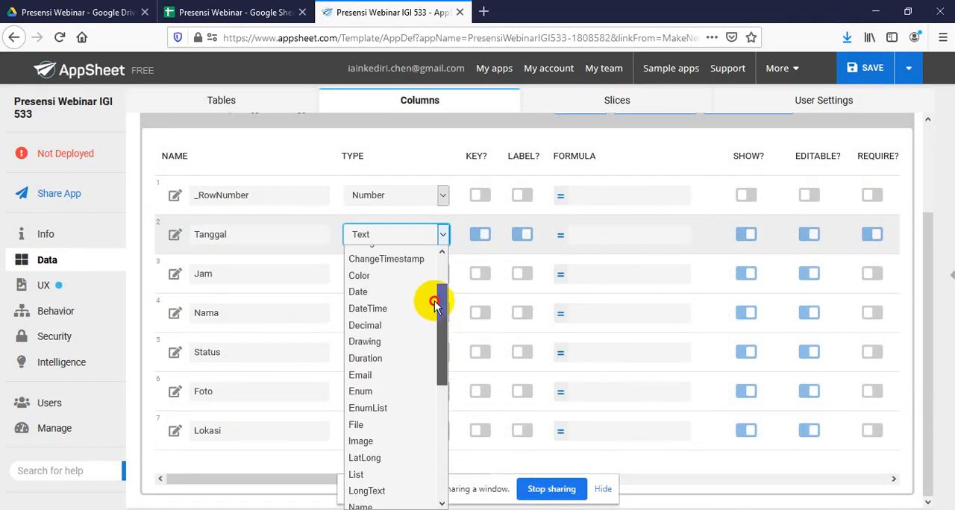
click(358, 296)
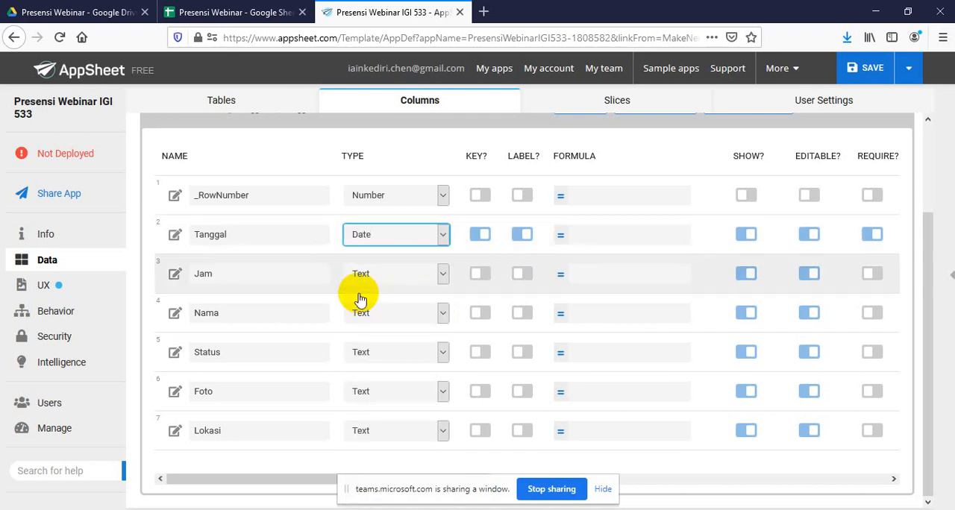
click(442, 274)
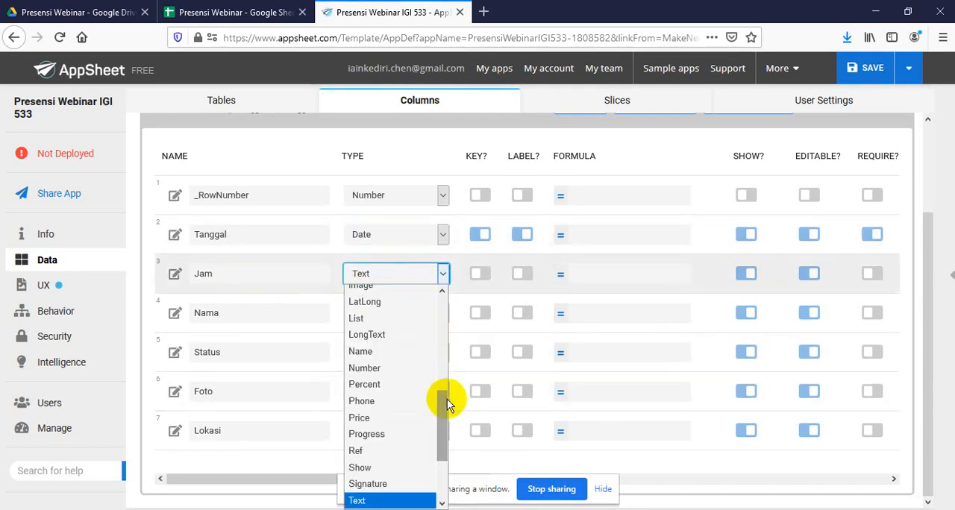
drag(440, 407, 438, 442)
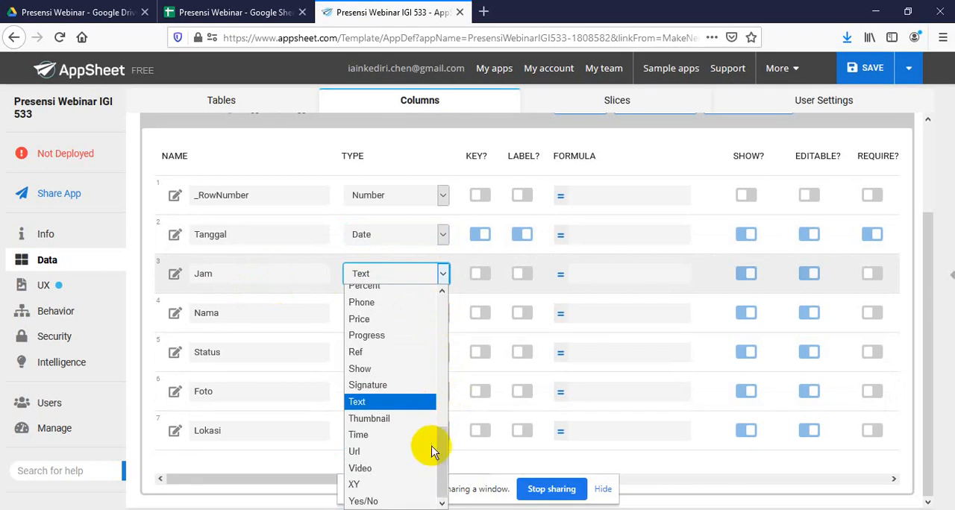
click(395, 435)
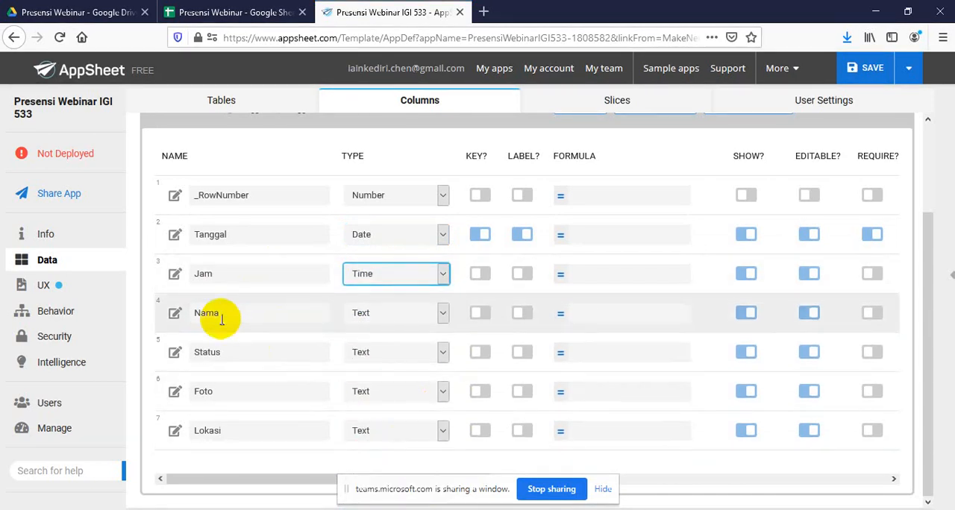
Set the type of both the Nama and Status columns to Enum
click(448, 313)
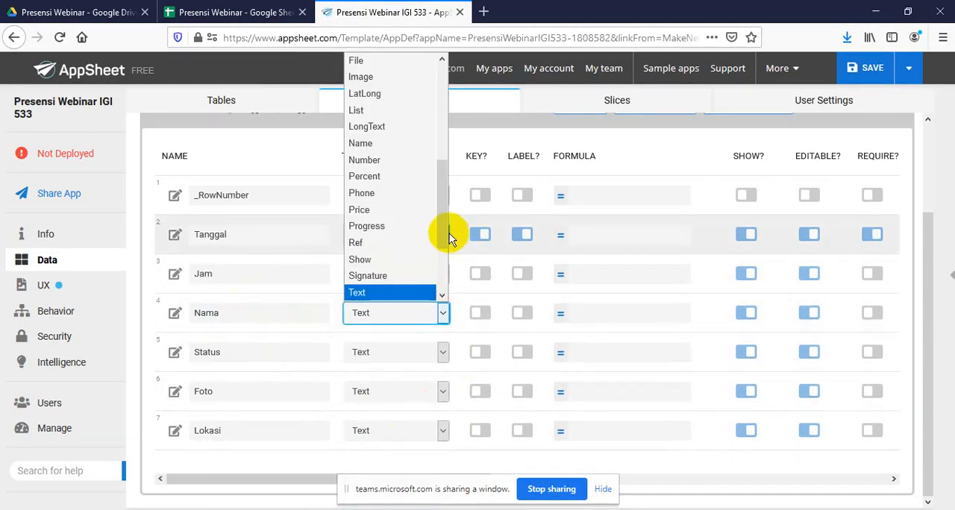
drag(441, 222, 447, 161)
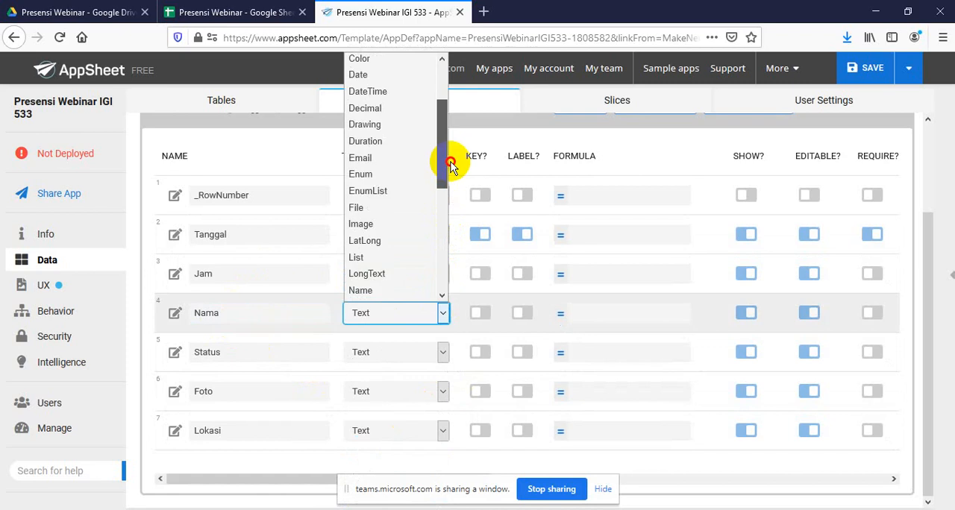
click(361, 175)
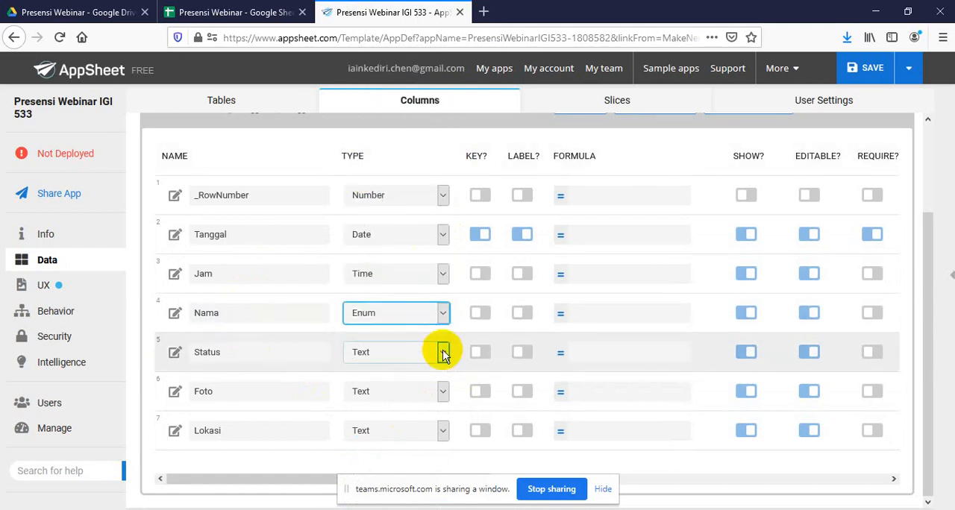
click(443, 353)
drag(441, 247, 441, 217)
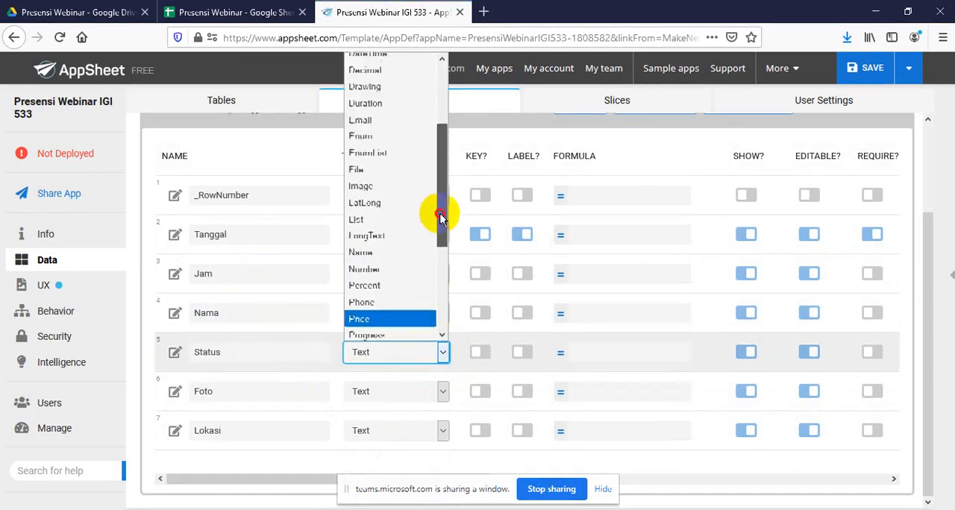
click(418, 138)
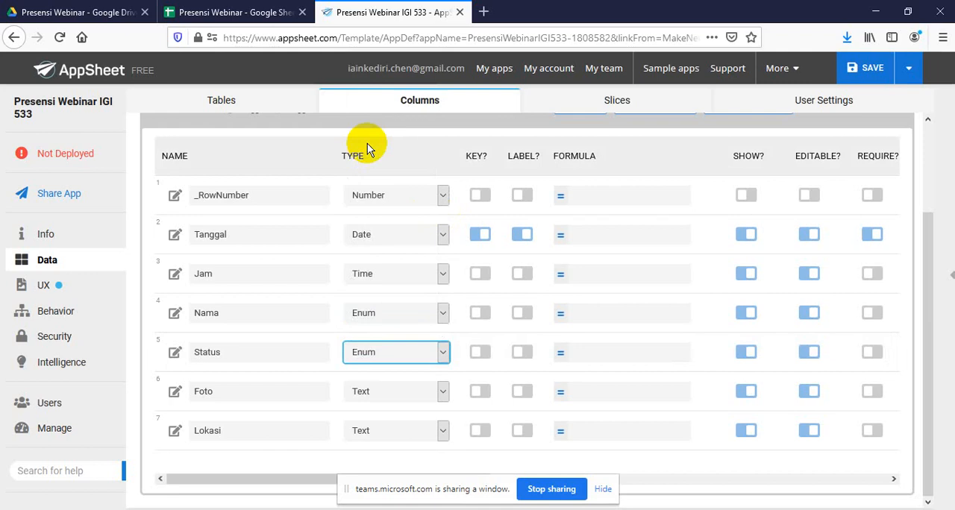
Set the Foto column's type to Image and the Lokasi column's type to LatLong
click(444, 391)
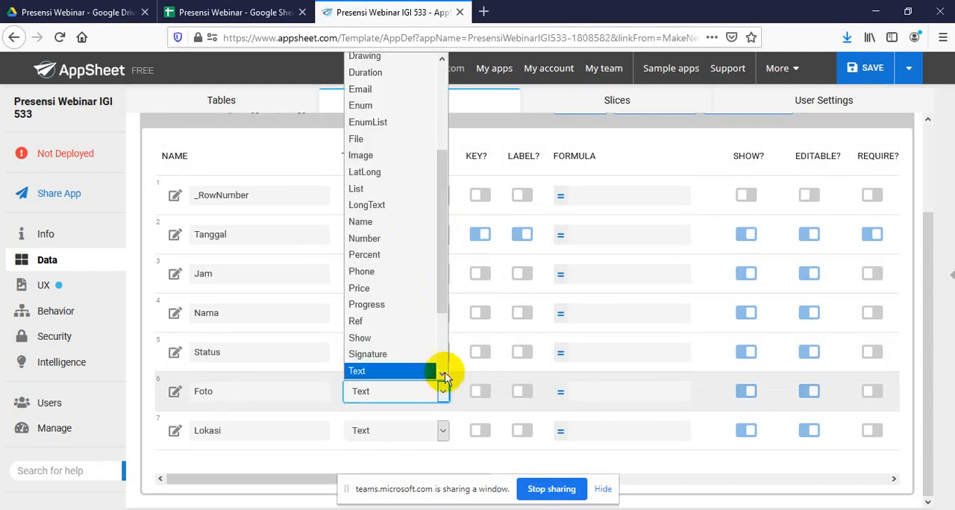
drag(444, 295, 444, 254)
click(363, 230)
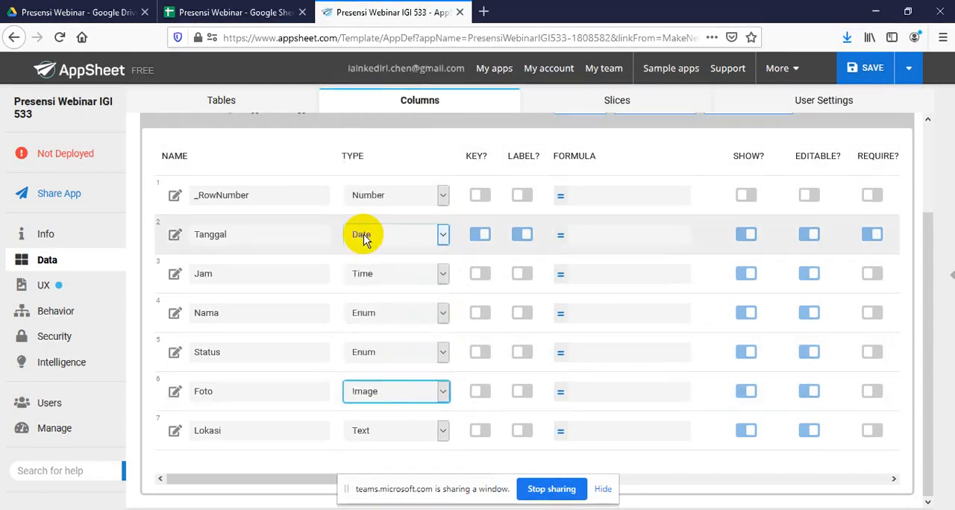
click(448, 427)
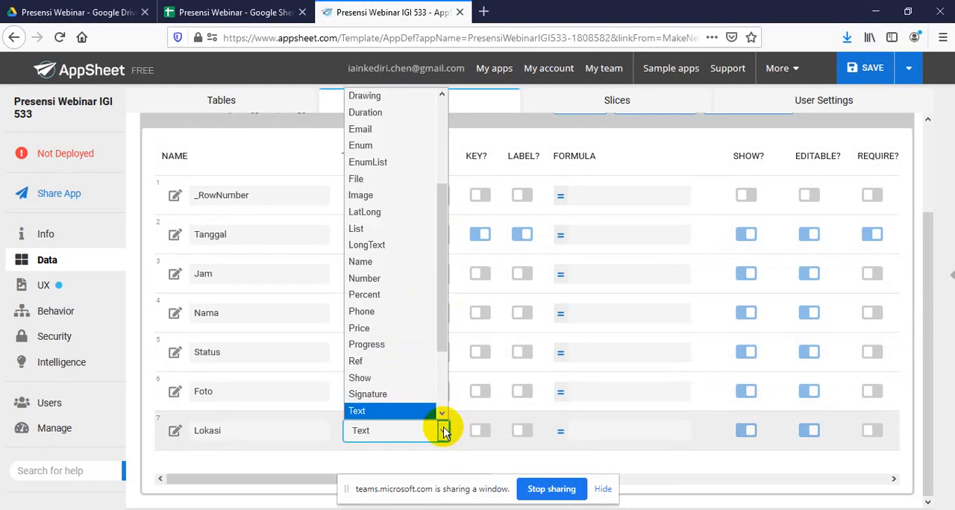
drag(437, 330, 453, 299)
click(367, 255)
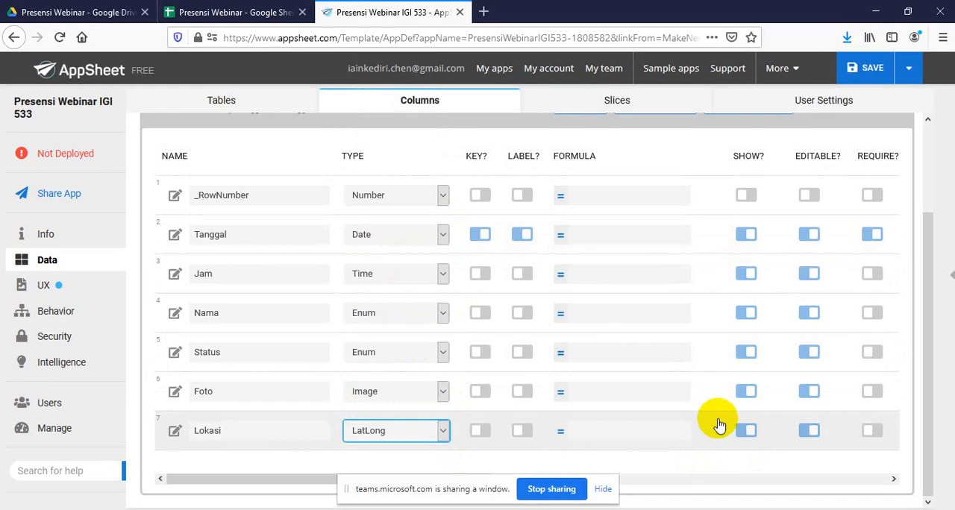
Turn off Key and Label for the Tanggal column, and make Jam, Nama, Status, Foto and Lokasi required
click(472, 236)
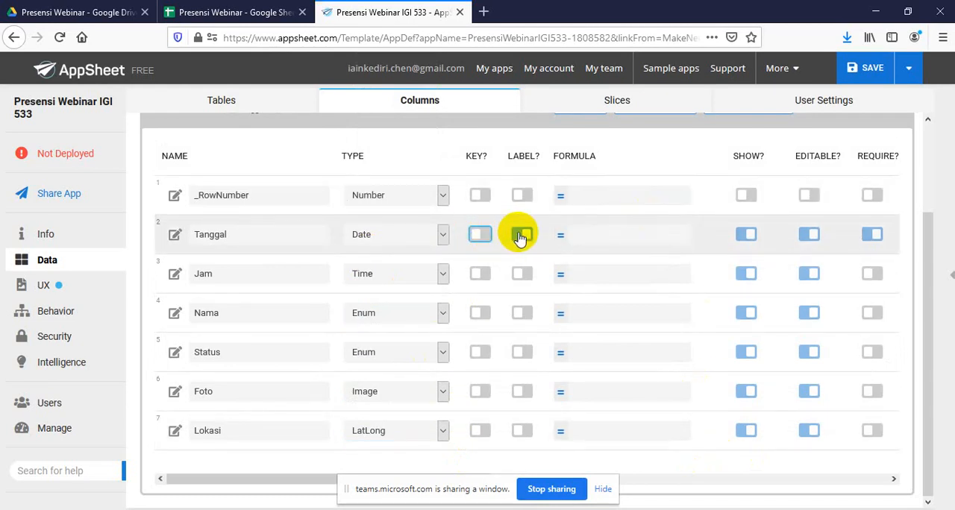
click(520, 236)
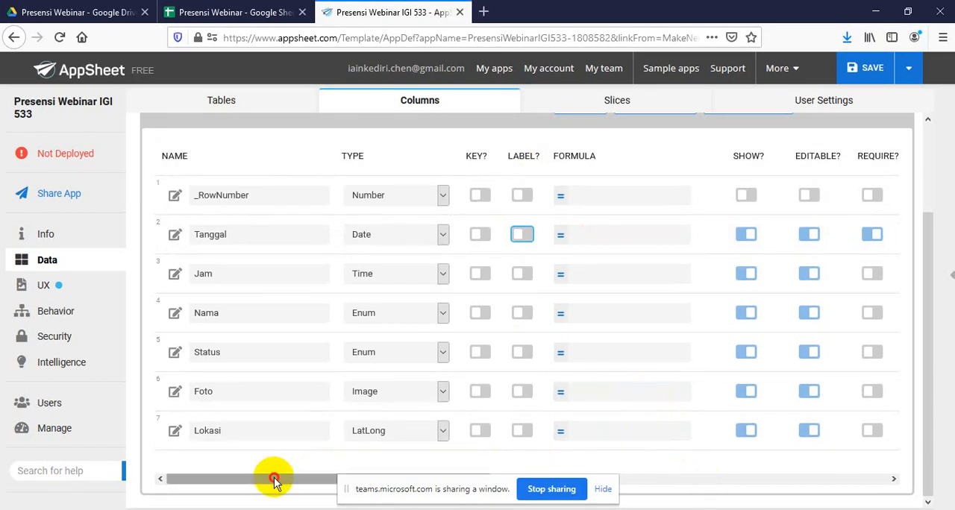
drag(274, 480, 506, 478)
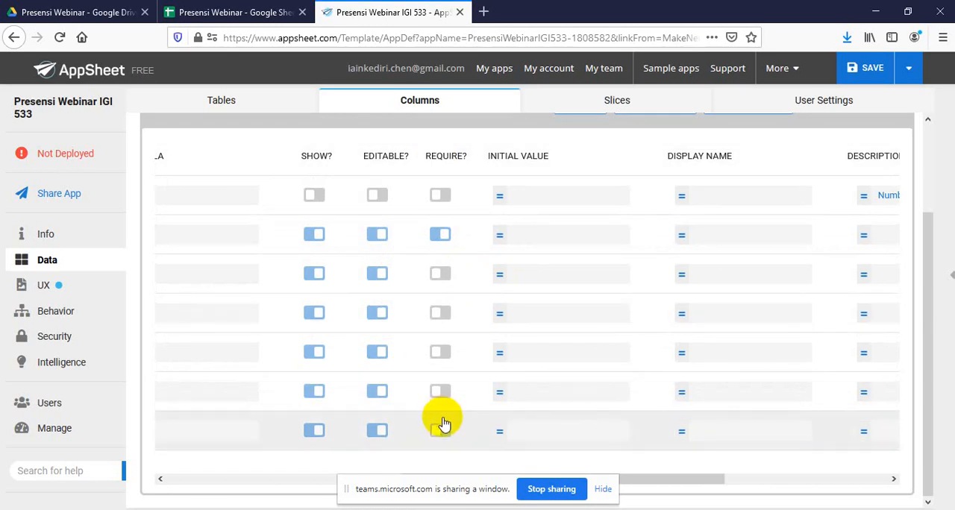
click(446, 275)
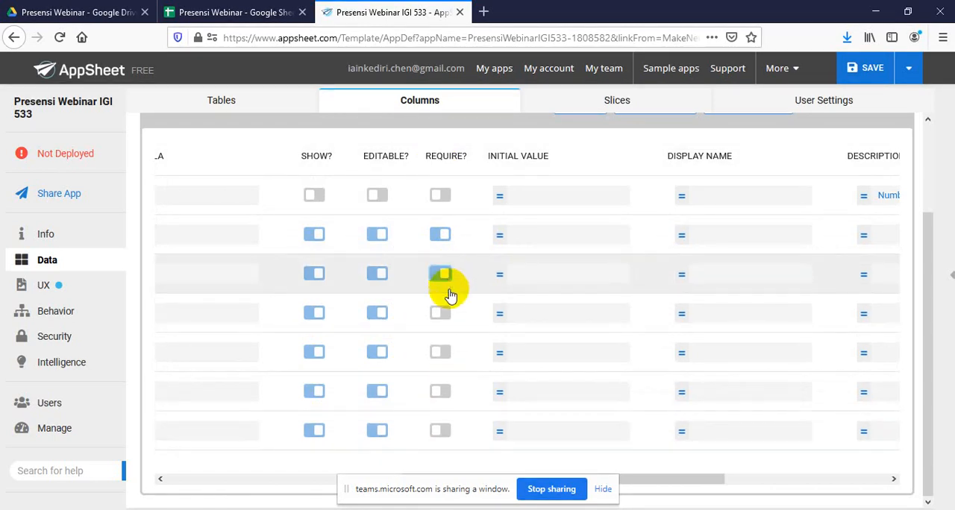
click(445, 314)
click(448, 352)
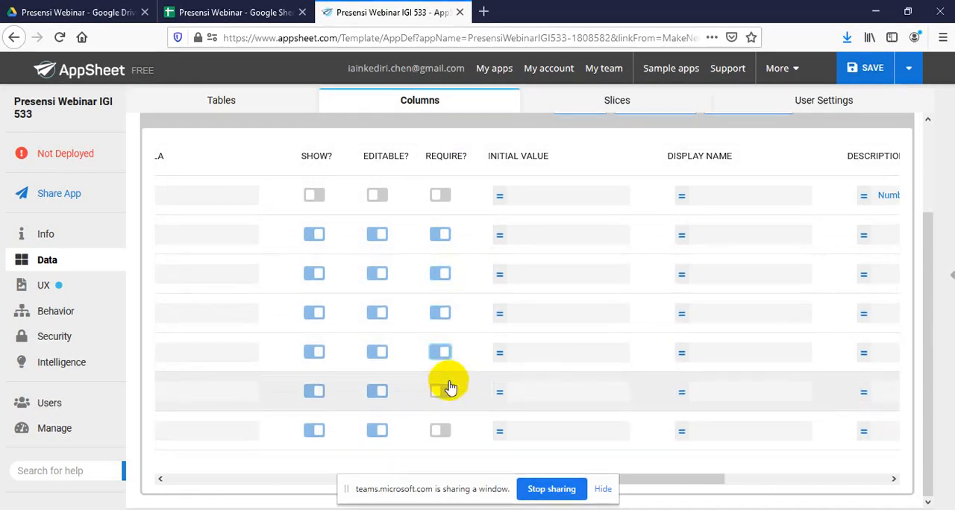
click(446, 390)
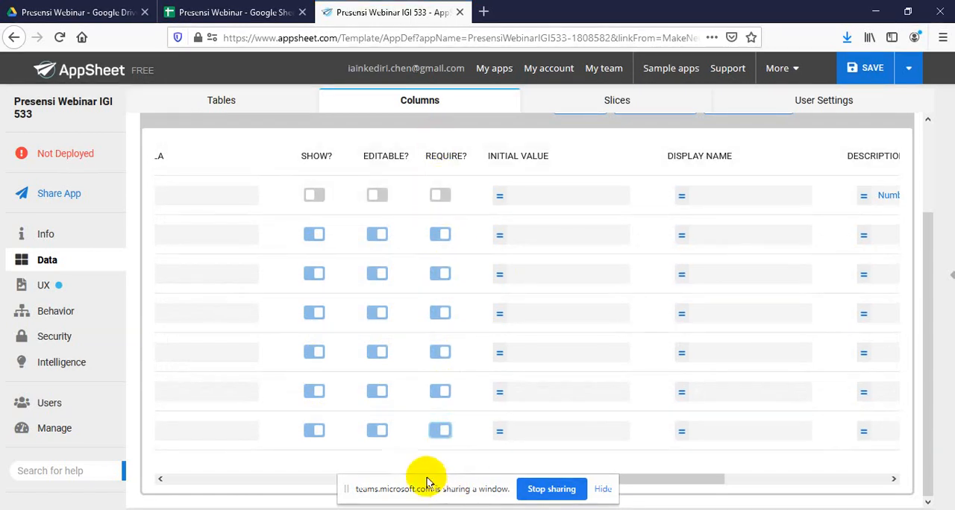
Make the Tanggal, Jam and Lokasi columns non-editable
click(375, 235)
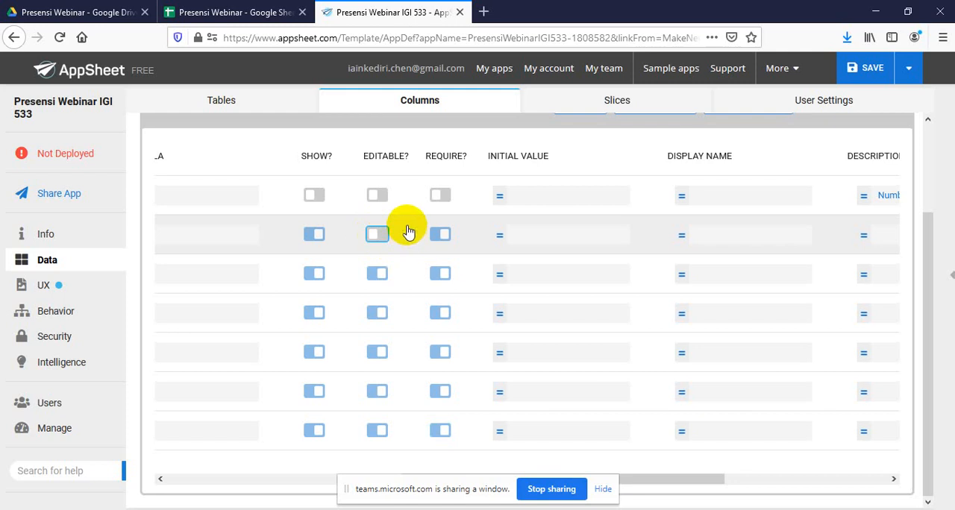
click(373, 275)
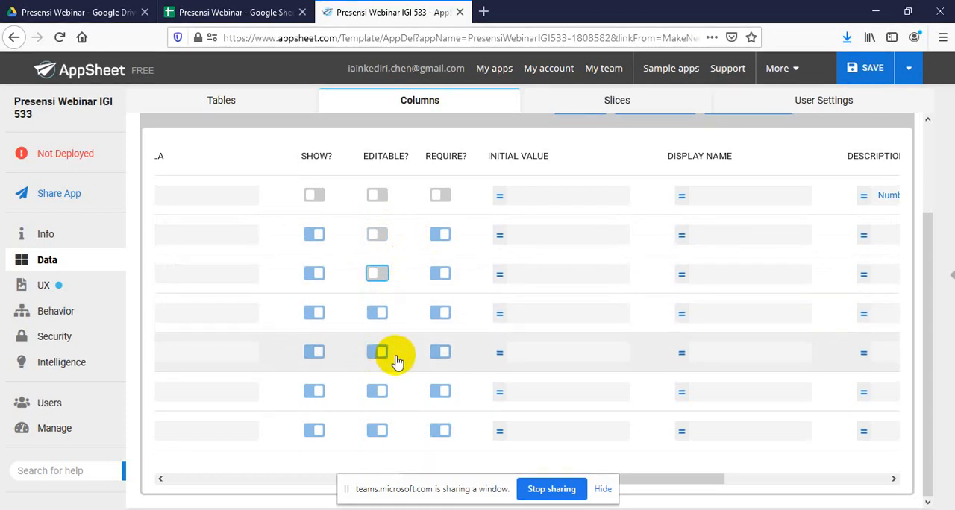
click(374, 433)
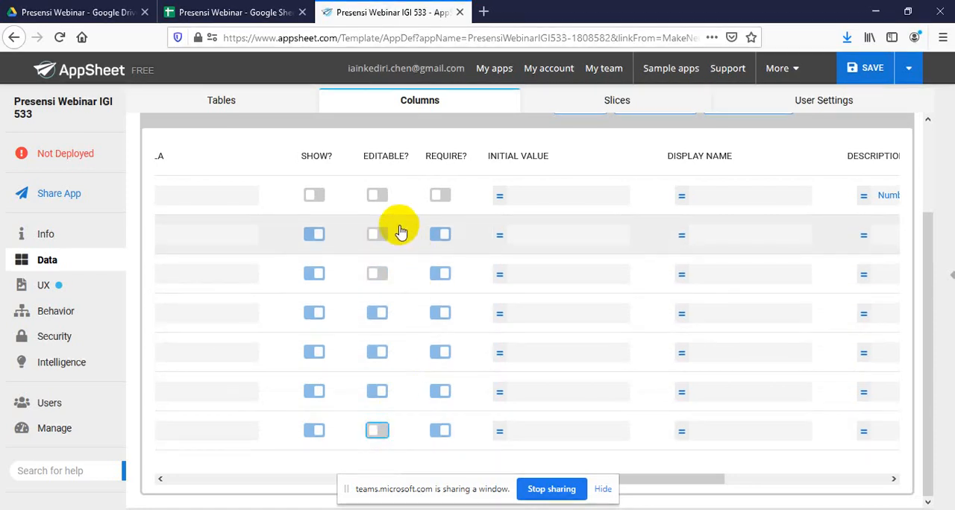
click(378, 236)
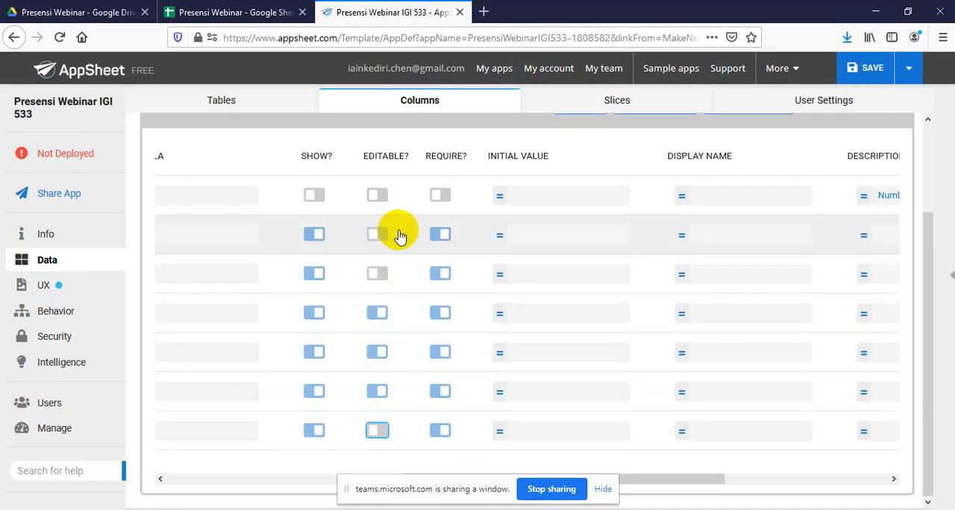
click(378, 274)
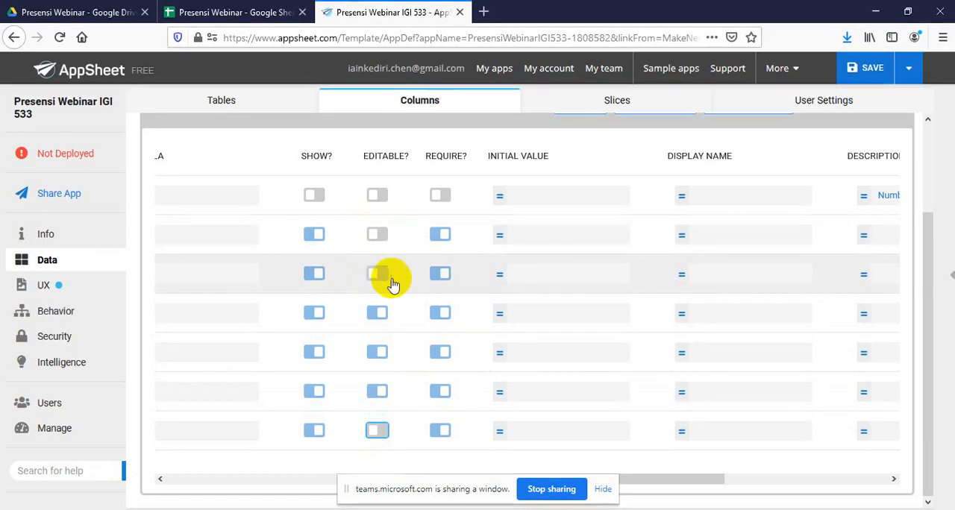
click(378, 431)
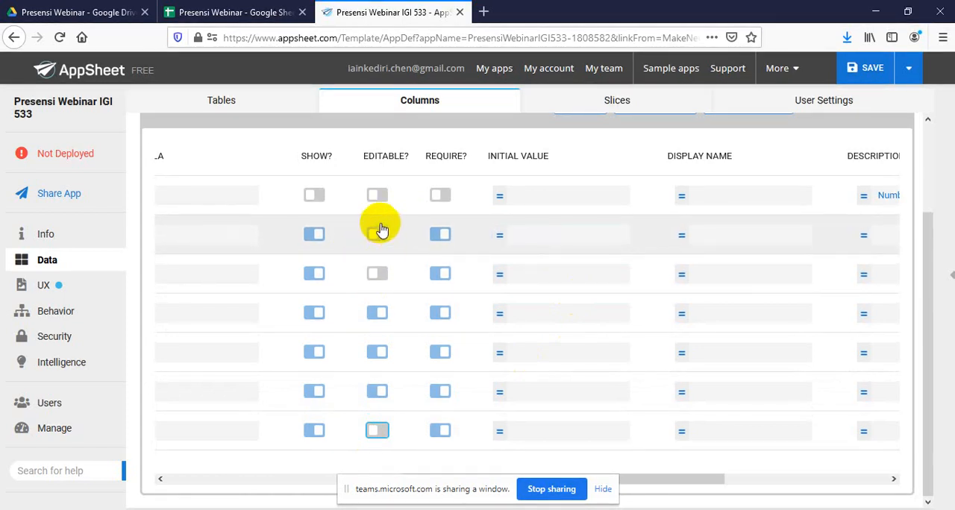
Set the initial value of the Tanggal column to the TODAY() expression
click(538, 236)
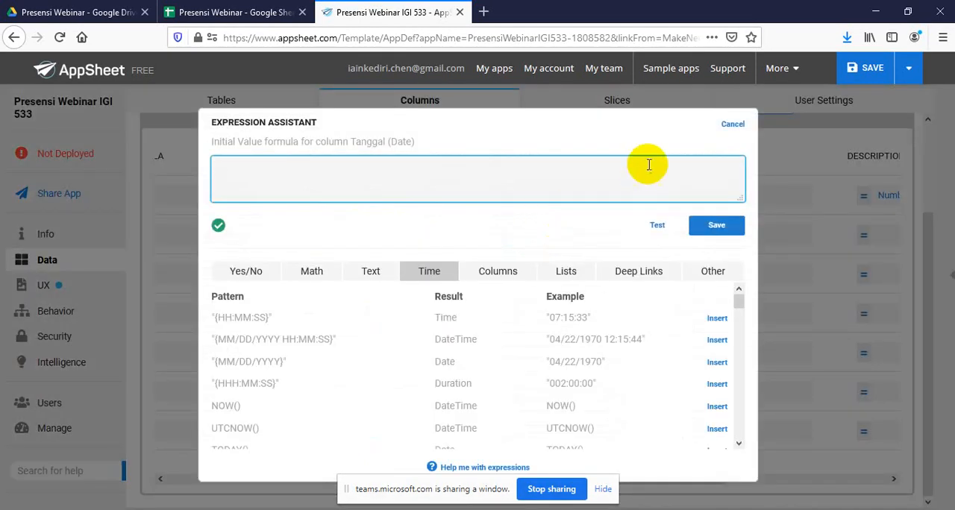
click(730, 124)
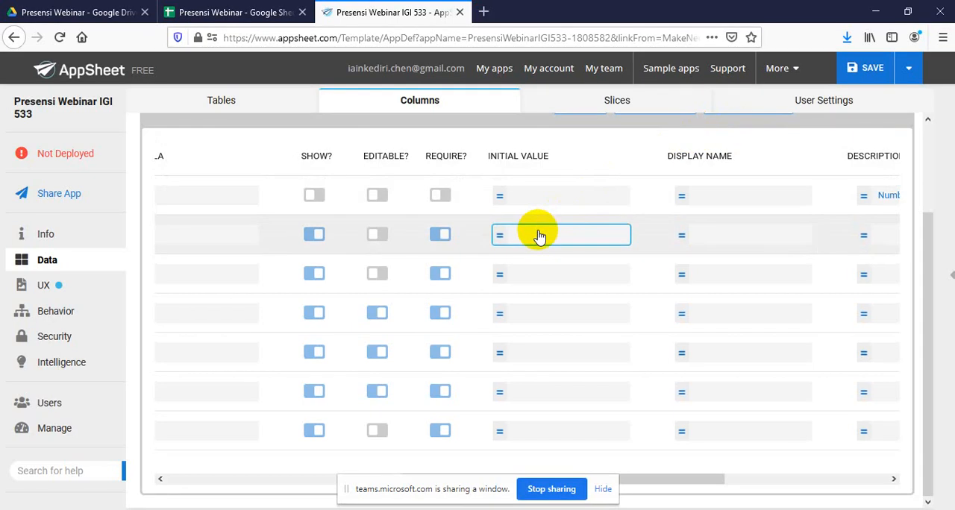
click(538, 234)
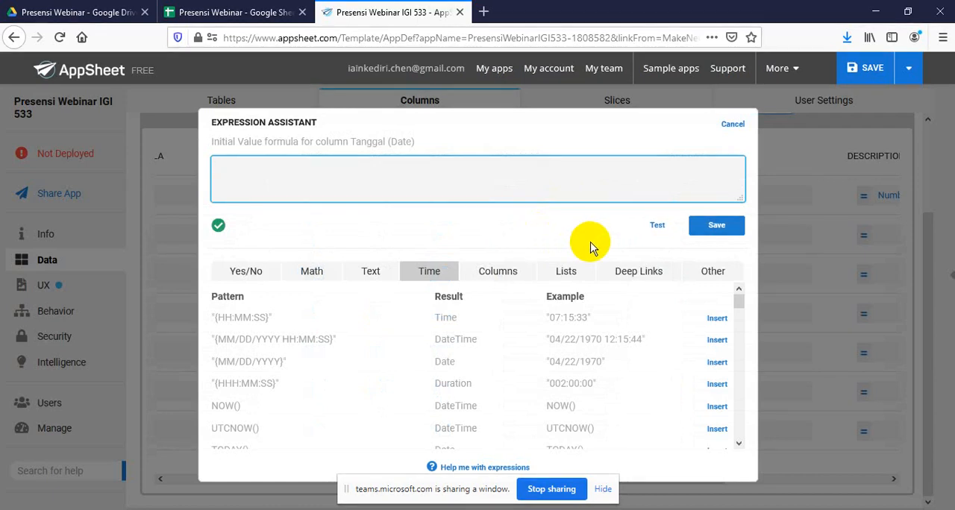
click(739, 303)
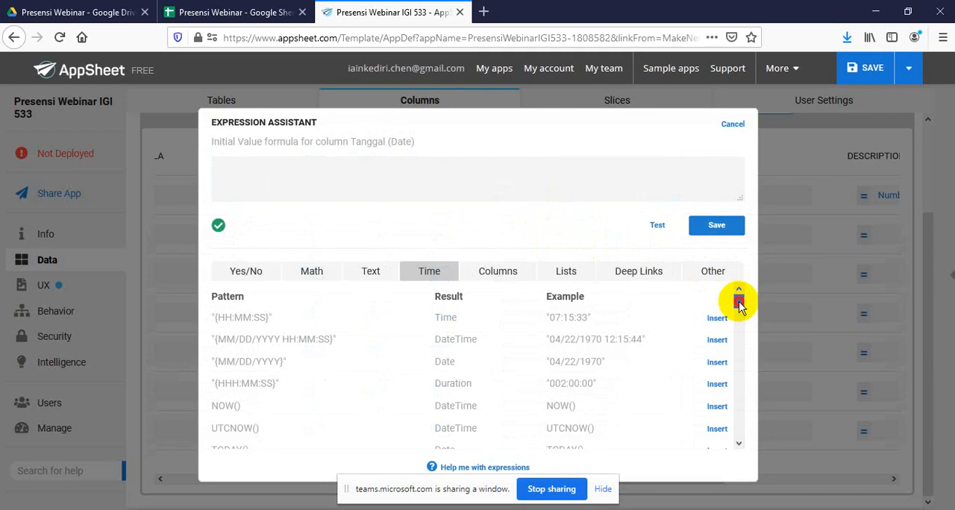
drag(739, 302, 738, 312)
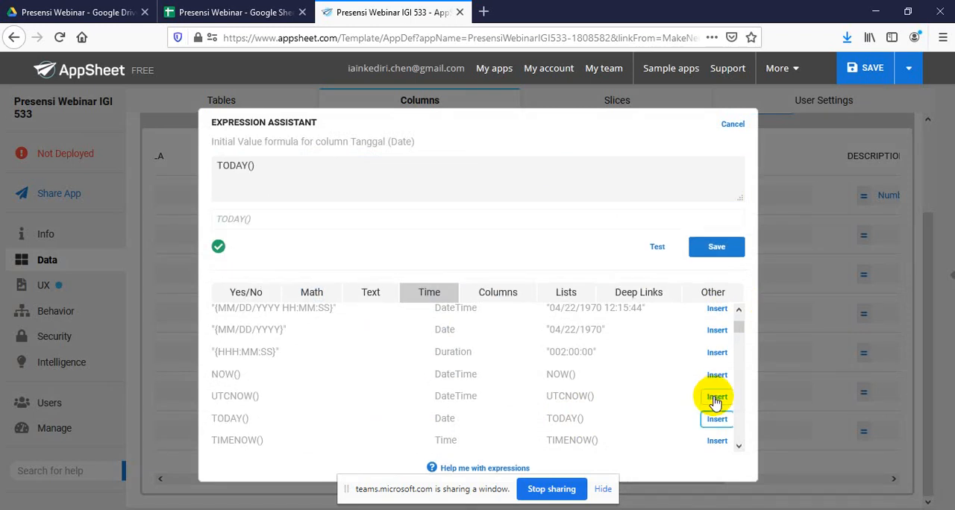
click(717, 249)
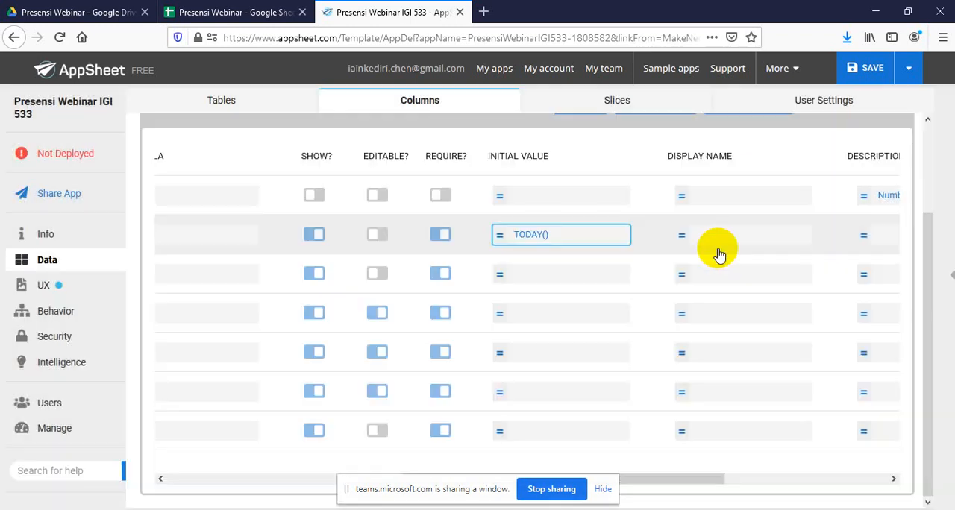
Set the initial value of the Jam column to the NOW() expression
click(540, 282)
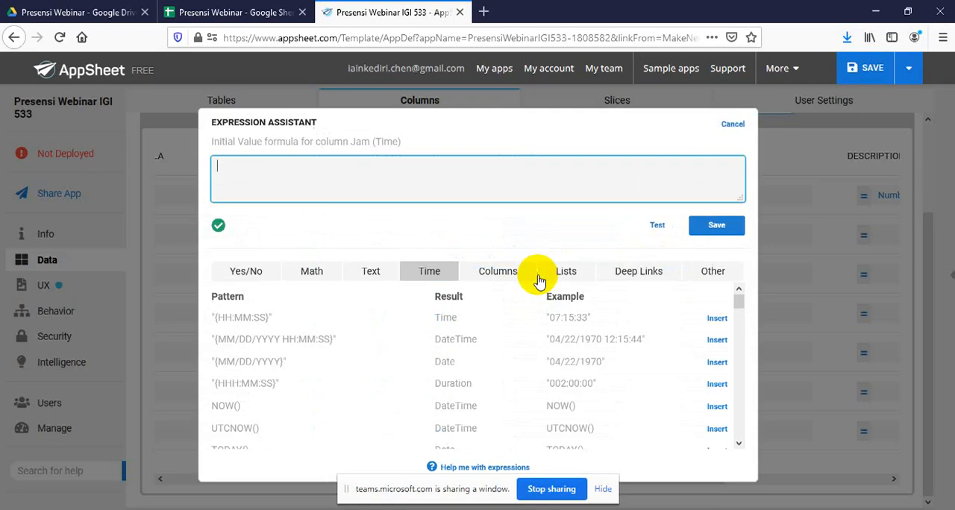
click(739, 306)
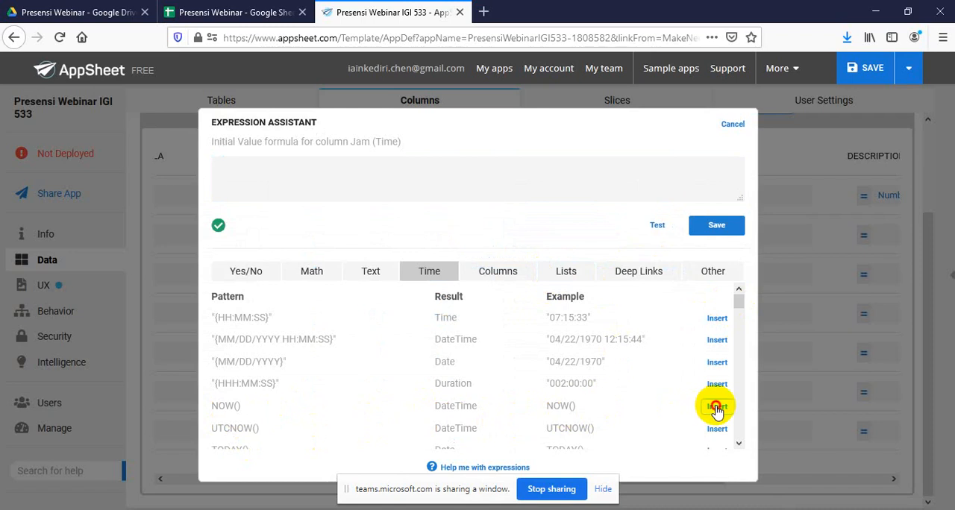
click(721, 246)
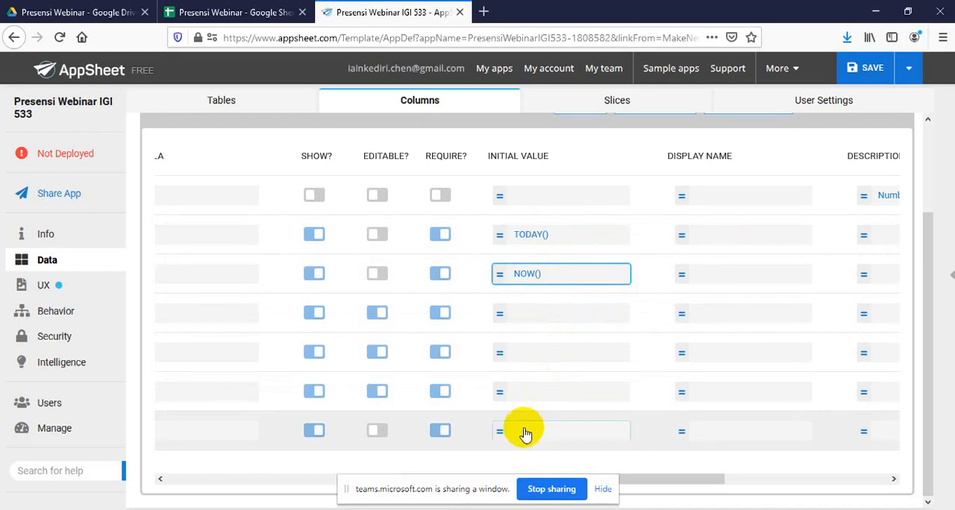
Set the initial value of the Lokasi column to the HERE() expression
click(587, 436)
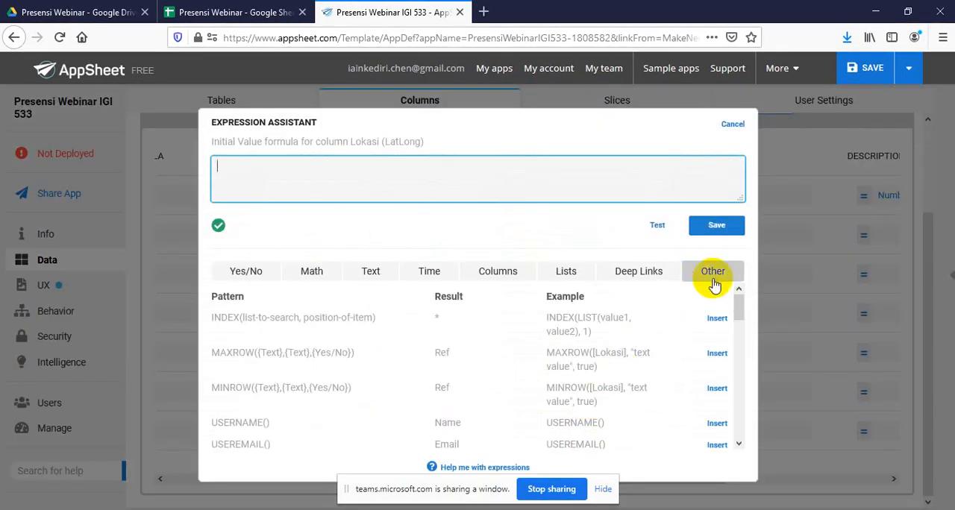
click(741, 309)
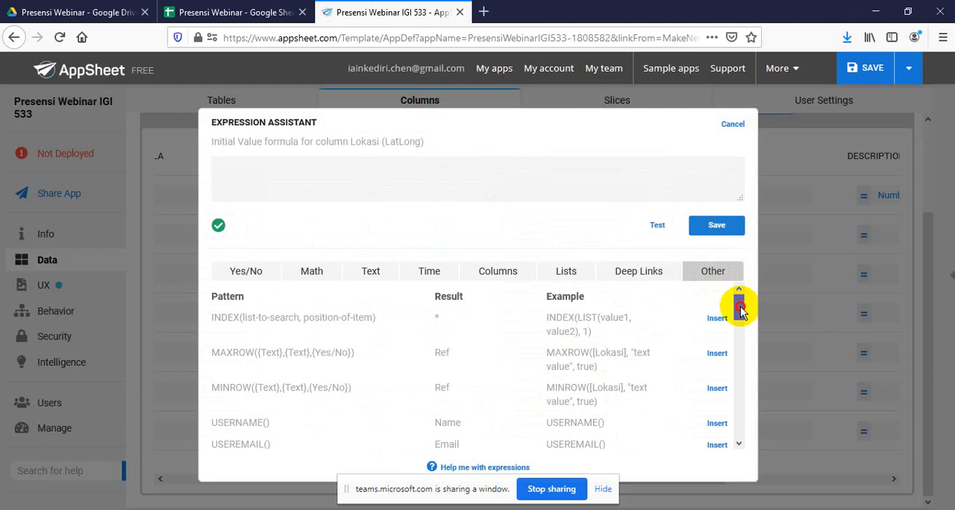
drag(741, 309, 733, 385)
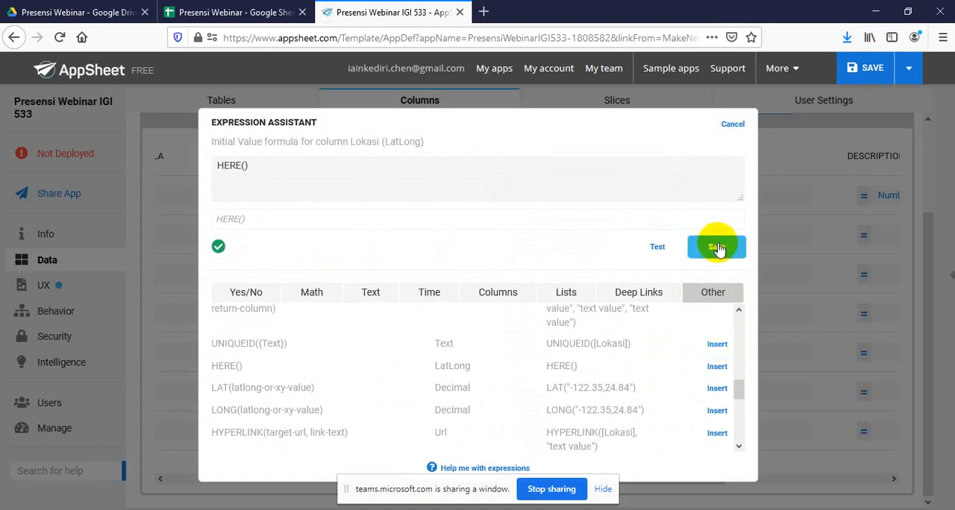
click(717, 247)
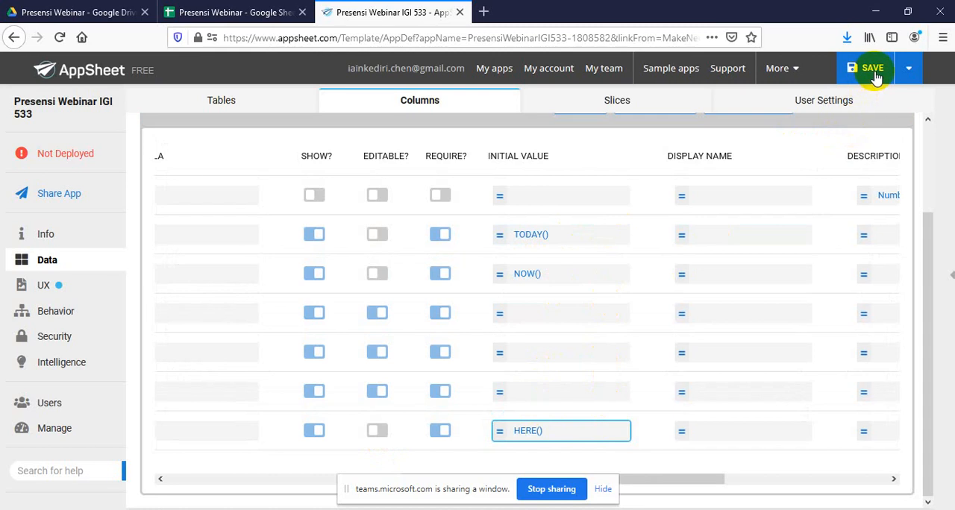
Save the app with data verification and return to the Presensi Webinar column rows
click(915, 70)
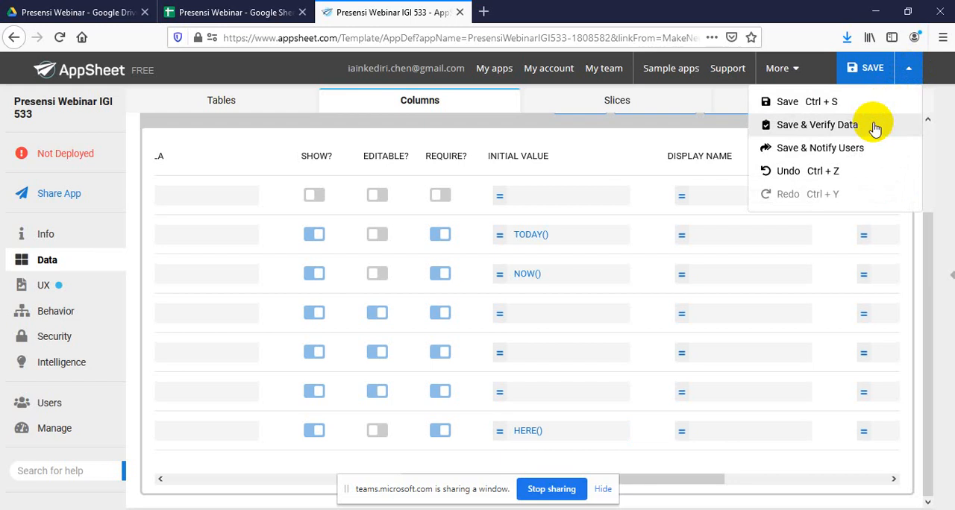
click(666, 154)
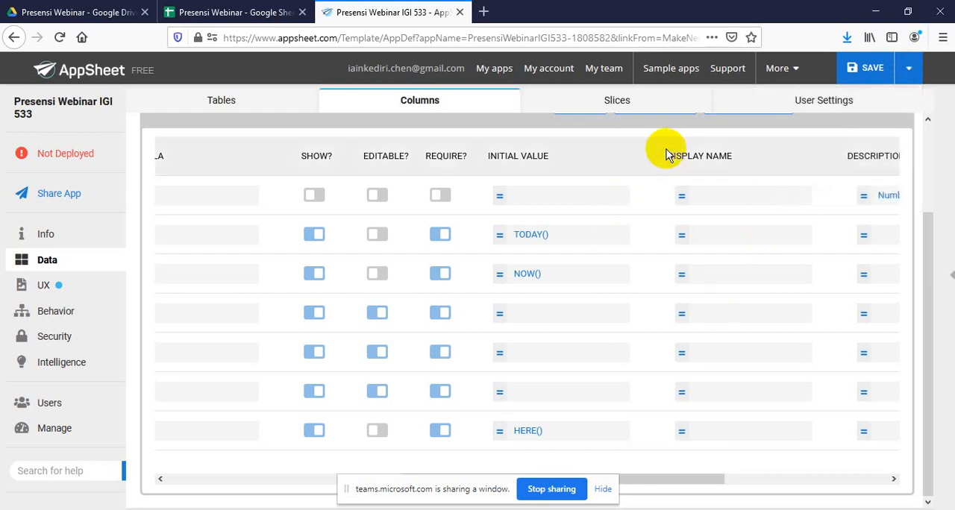
click(911, 71)
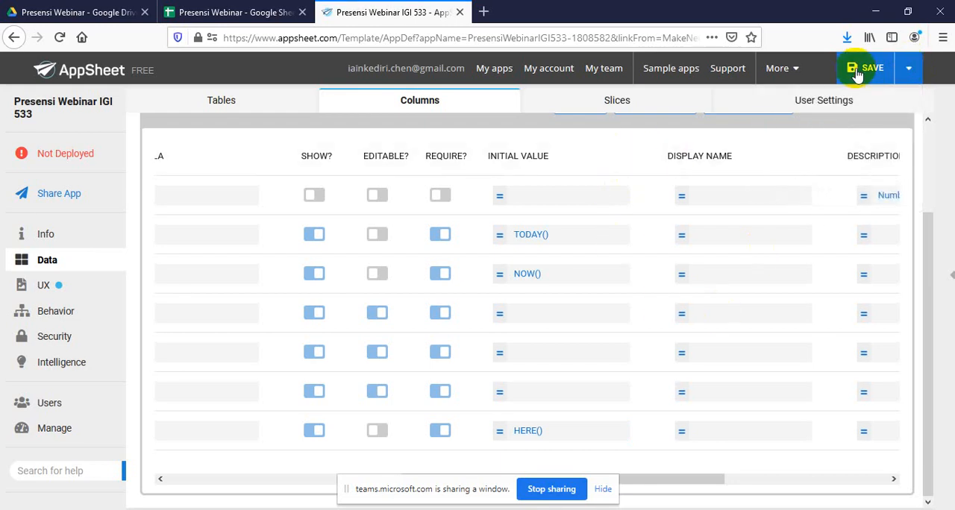
click(912, 69)
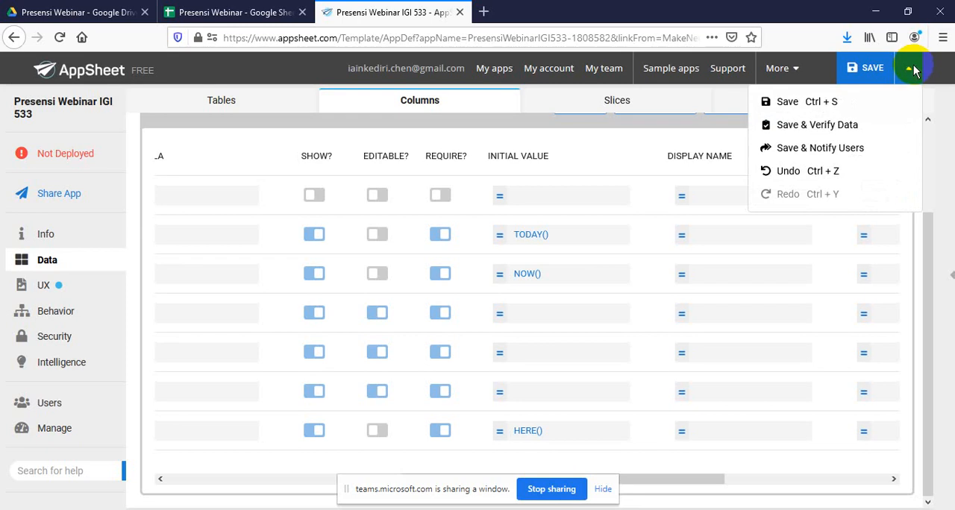
click(851, 130)
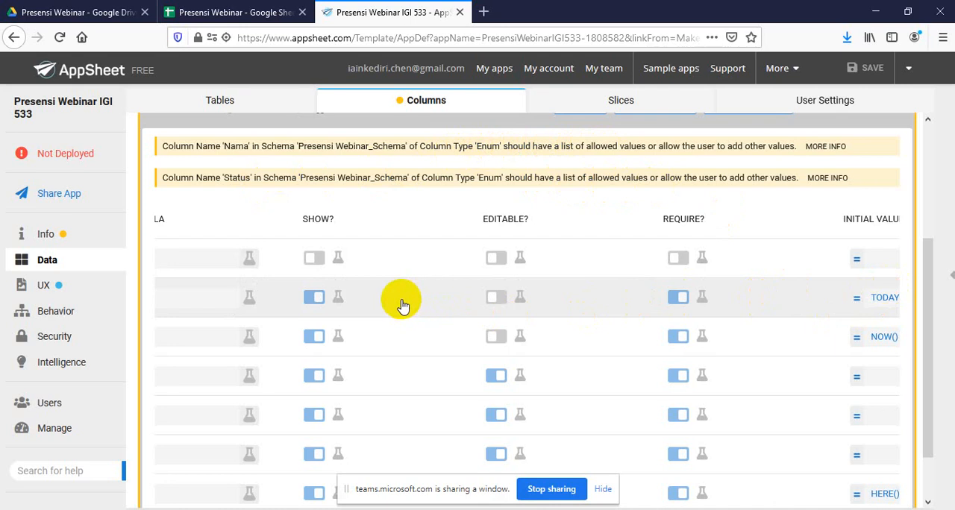
scroll(402, 306, down, 2)
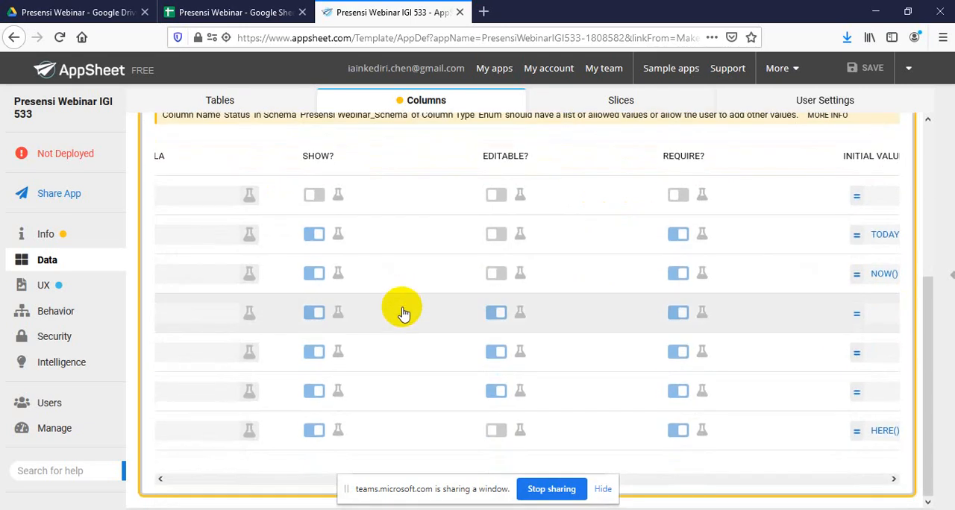
Examine the allowed-values warnings for the Nama and Status Enum columns and their rows in the Presensi Webinar table
click(160, 479)
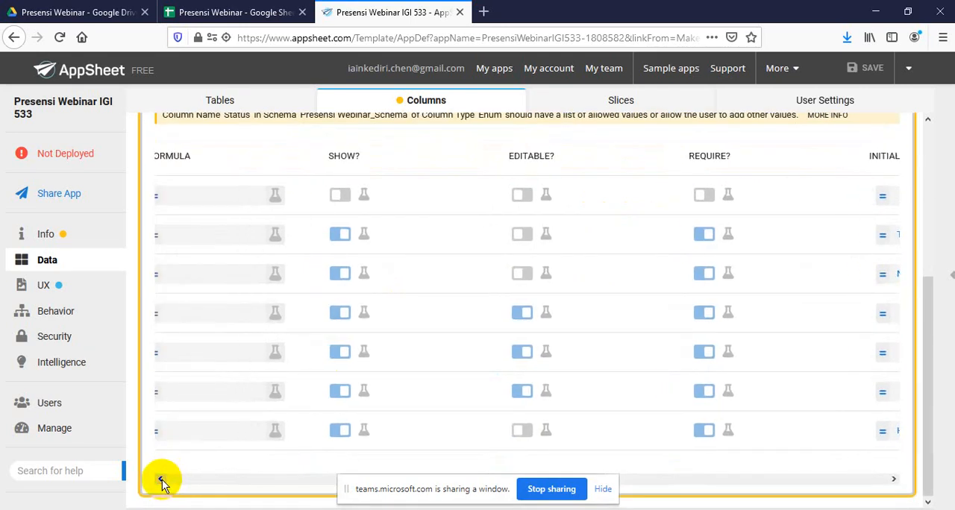
click(162, 480)
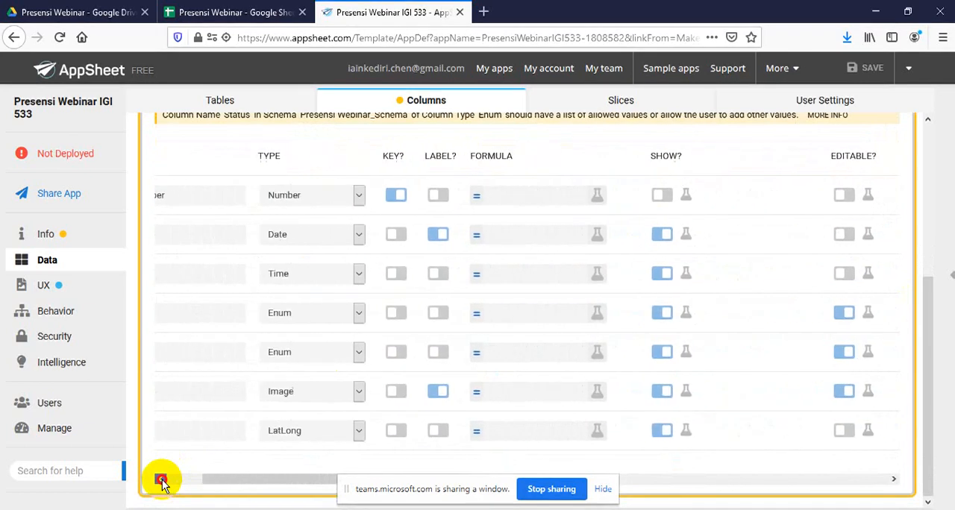
click(162, 481)
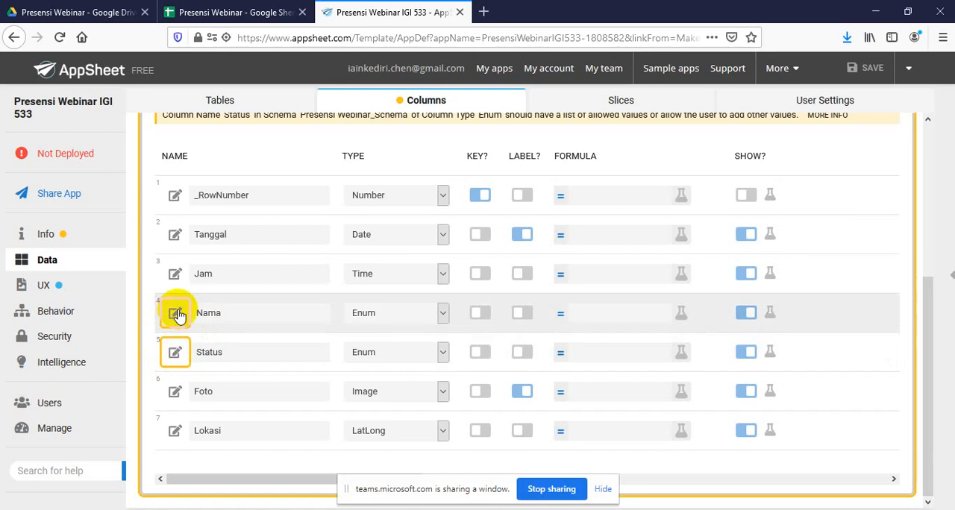
scroll(324, 242, up, 2)
scroll(328, 238, up, 3)
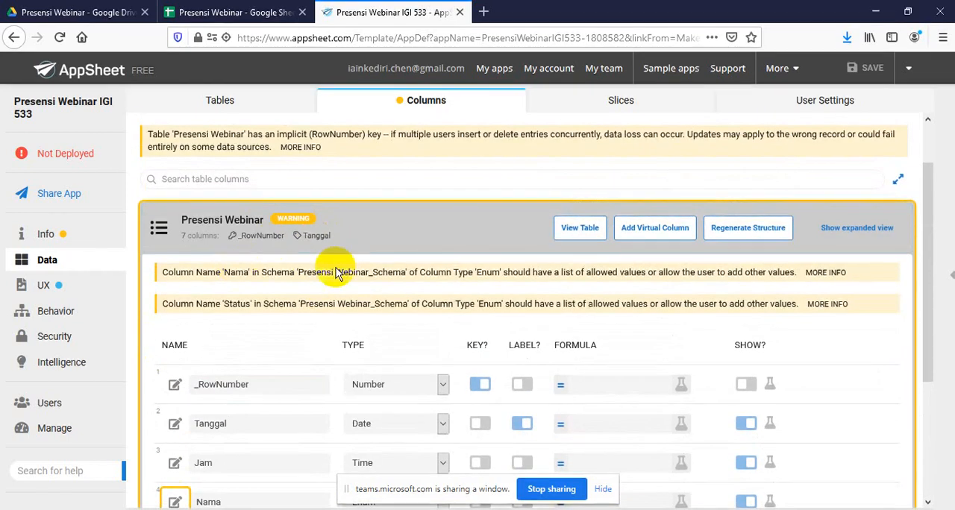
scroll(358, 269, down, 3)
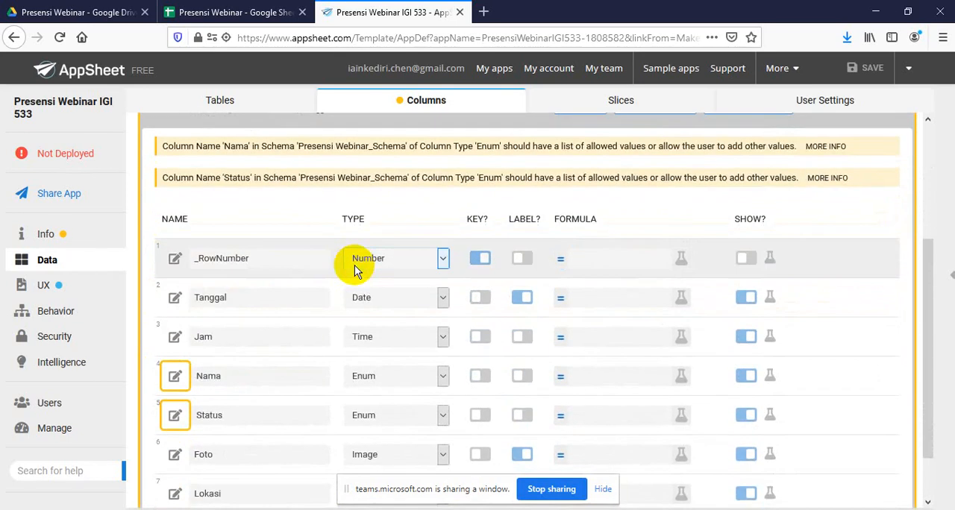
scroll(344, 268, up, 2)
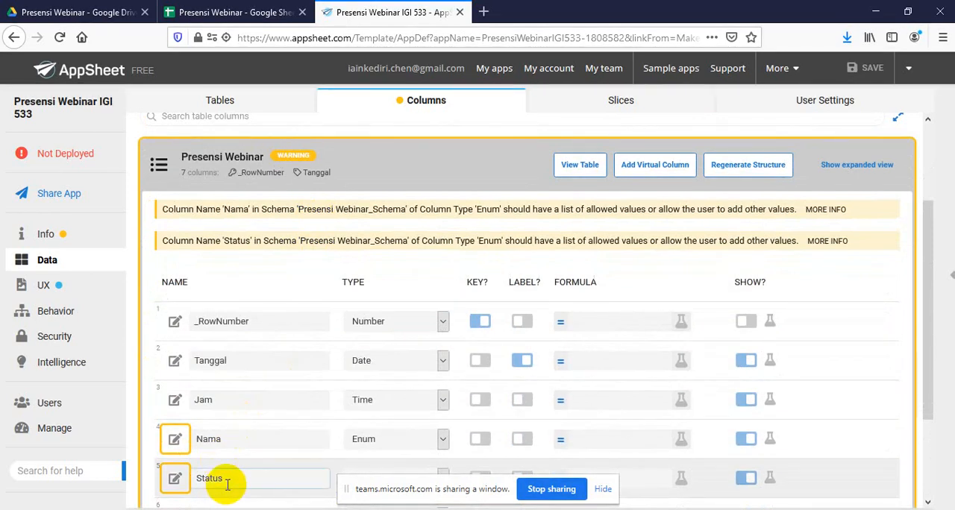
scroll(264, 395, down, 3)
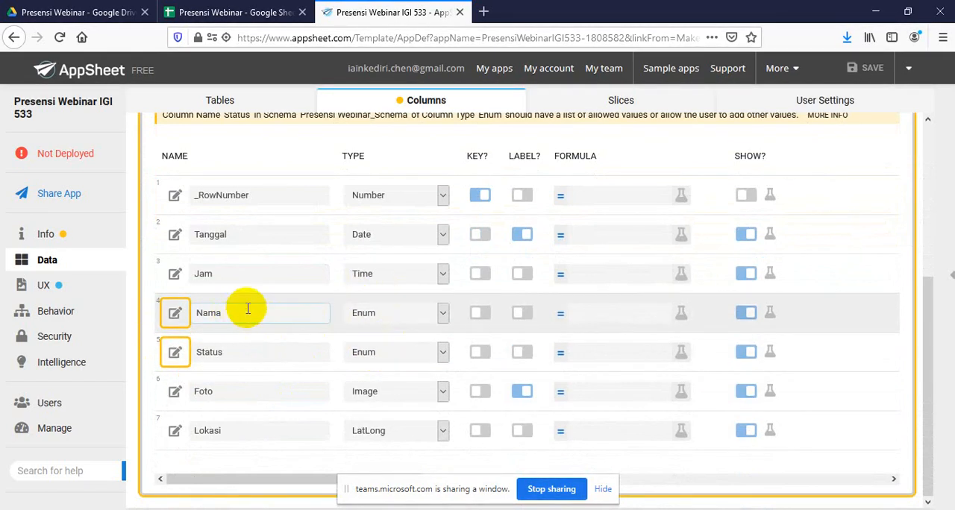
scroll(438, 275, up, 3)
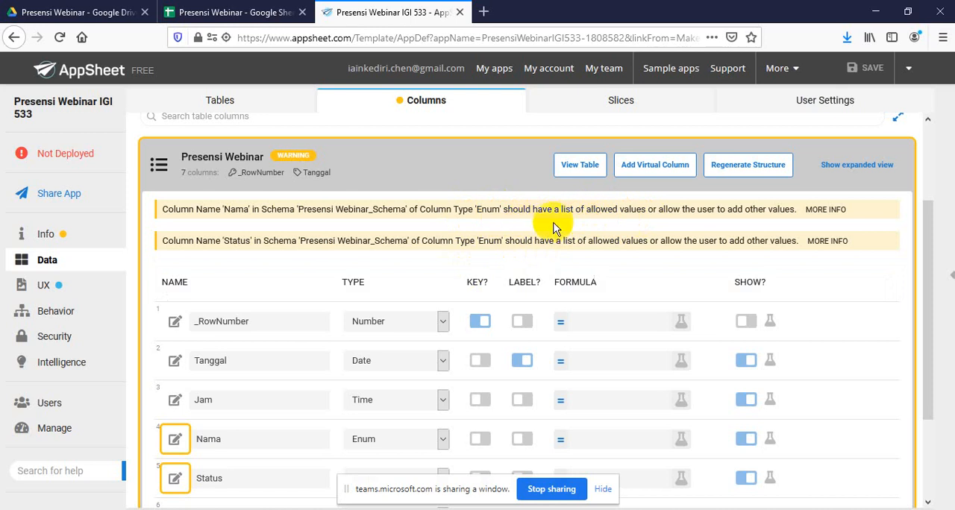
scroll(317, 325, down, 1)
scroll(317, 325, down, 3)
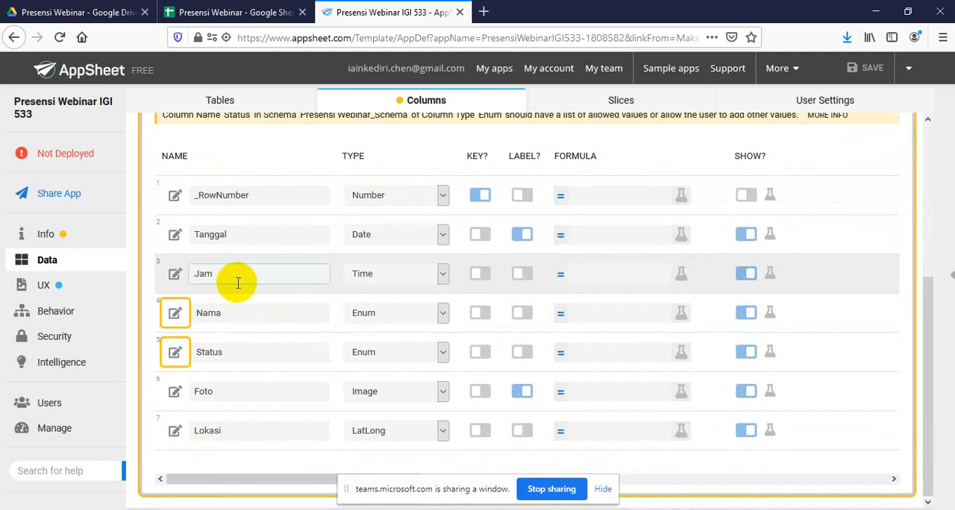
Open the Nama column's settings and add an attendee first name starting with A as its first allowed Enum value
click(175, 318)
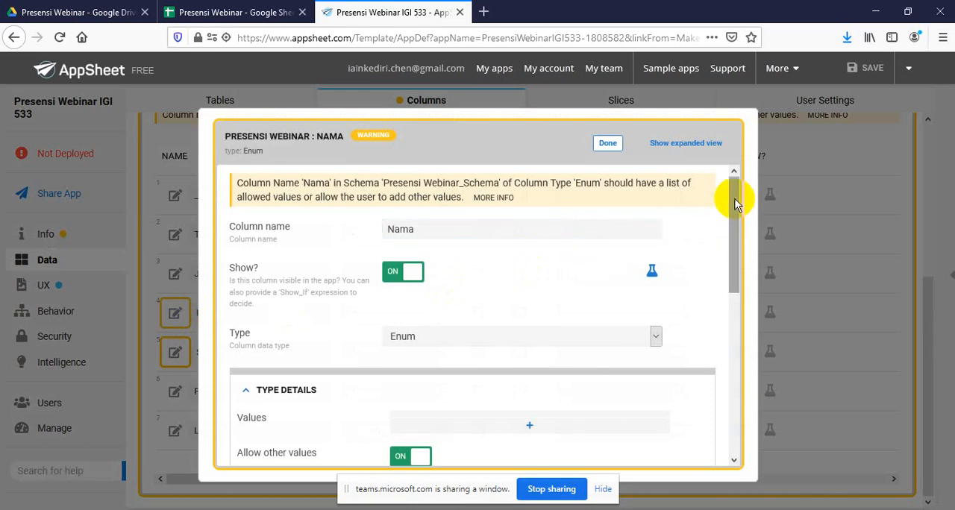
drag(735, 203, 735, 236)
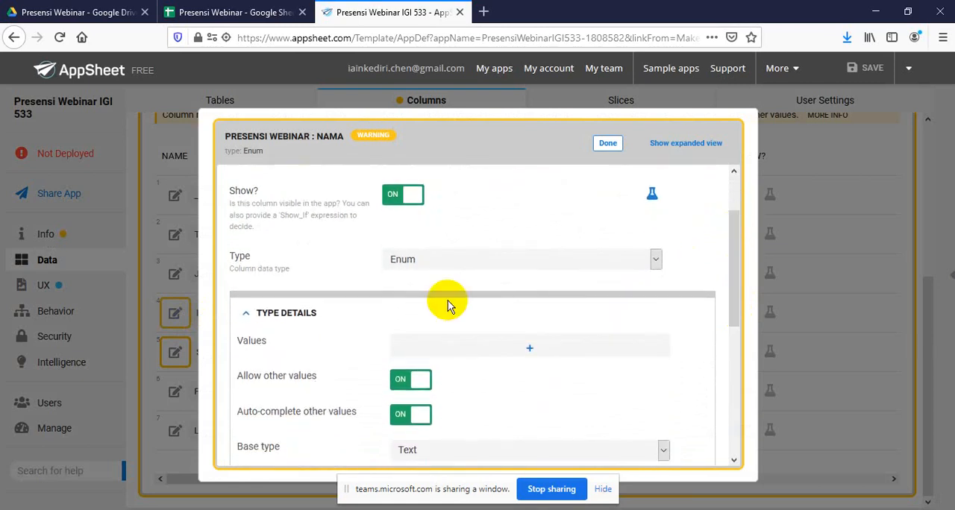
click(535, 351)
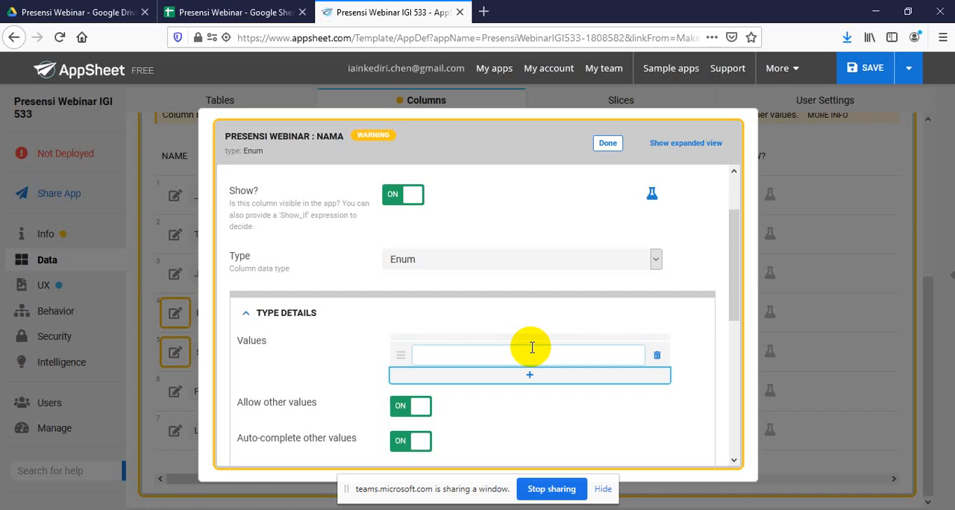
click(473, 358)
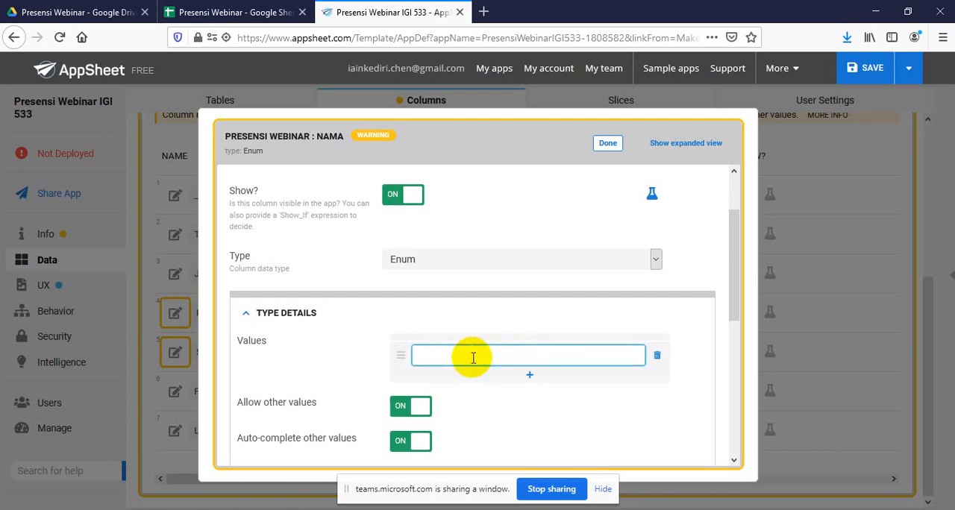
text(AGus)
key(BackSpace)
key(BackSpace)
key(BackSpace)
text(gus)
Add three more attendee first names, starting with B, C and D, to the Nama column's allowed values
click(532, 375)
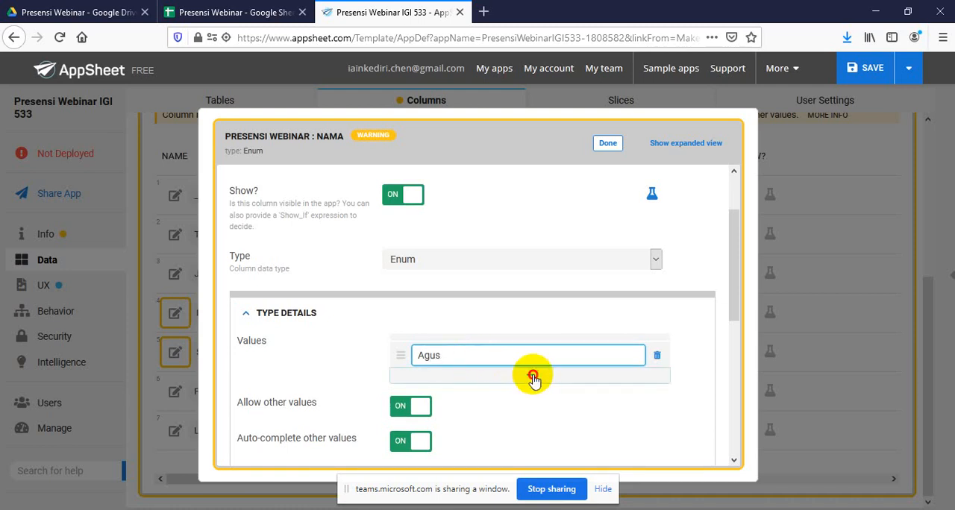
click(463, 380)
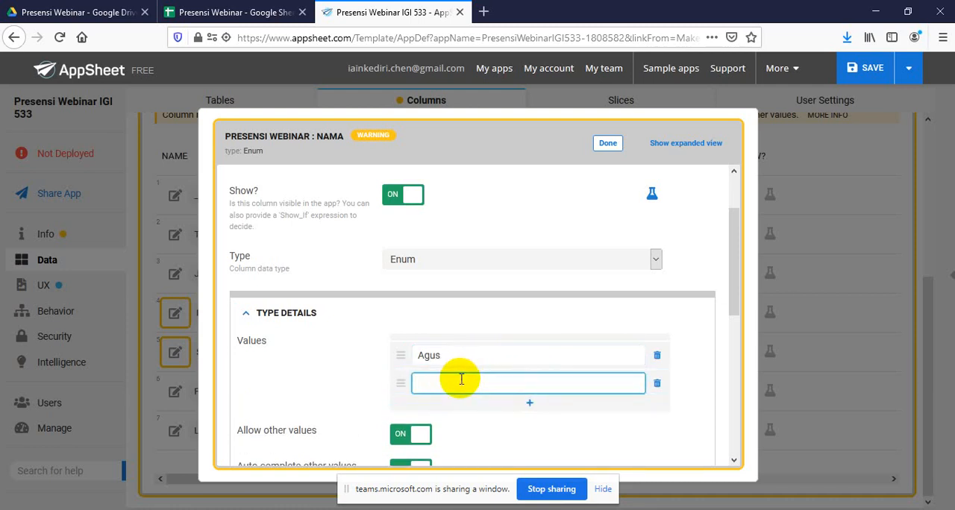
text(Betty)
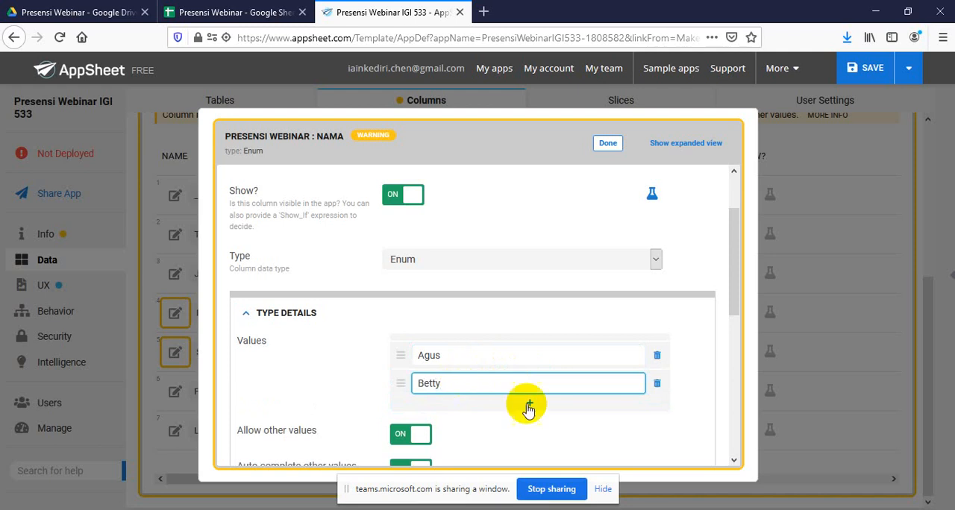
click(532, 407)
click(455, 413)
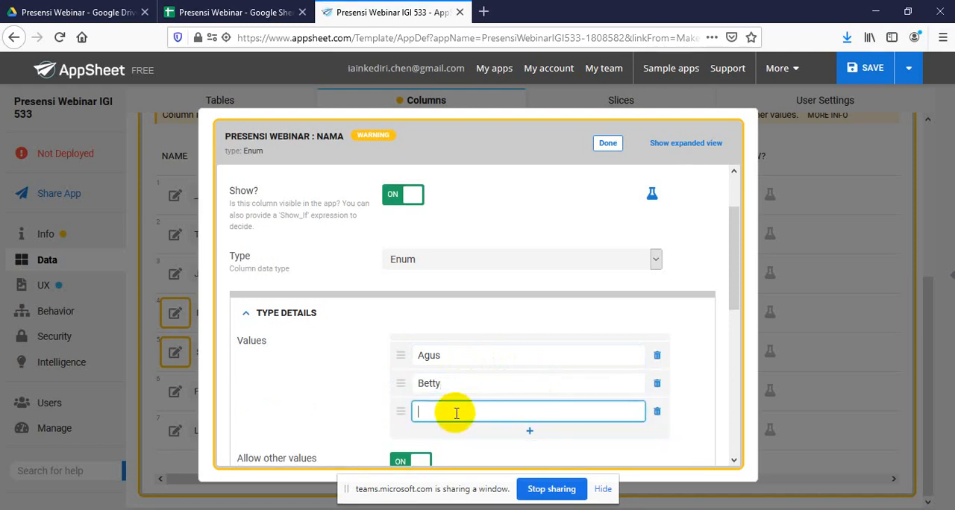
text(Cinta)
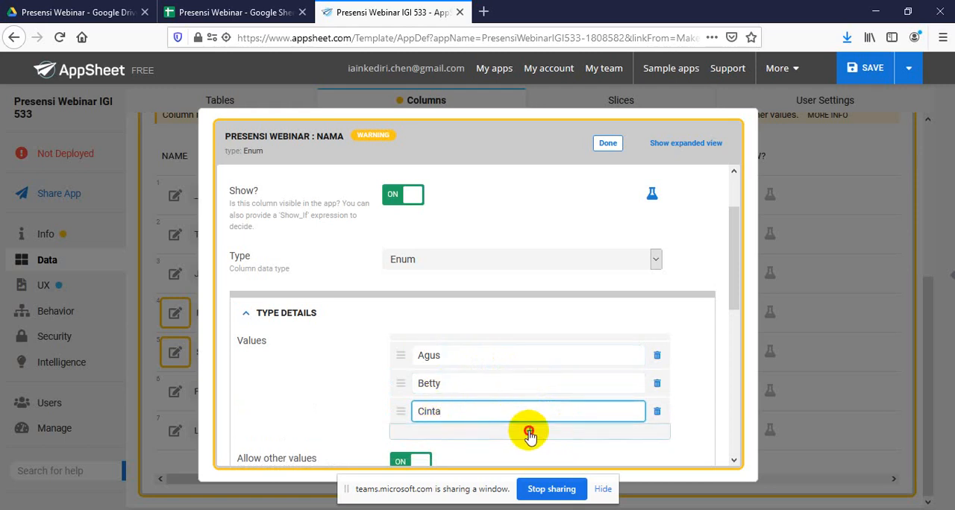
click(528, 434)
click(482, 440)
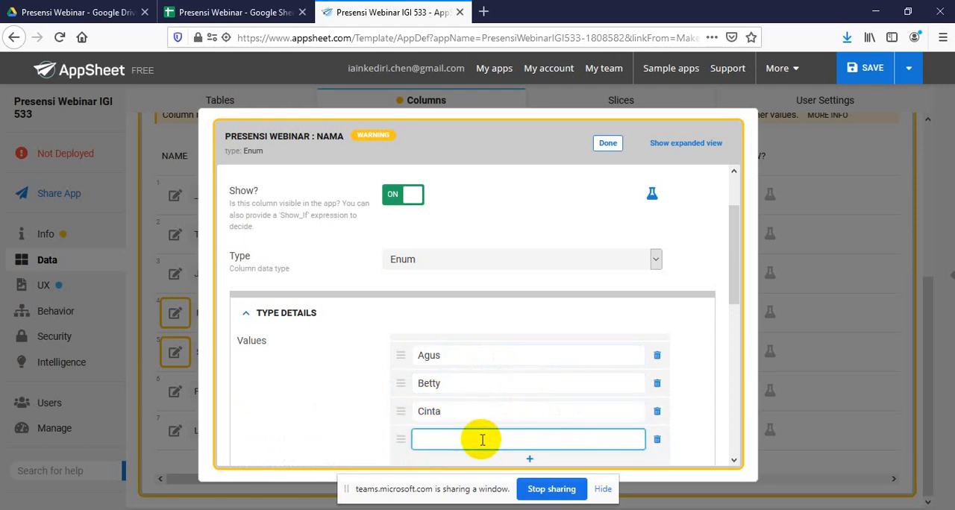
text(Danang)
Extend the Nama column's allowed values with three attendee first names starting with E, F and G
drag(736, 277, 743, 343)
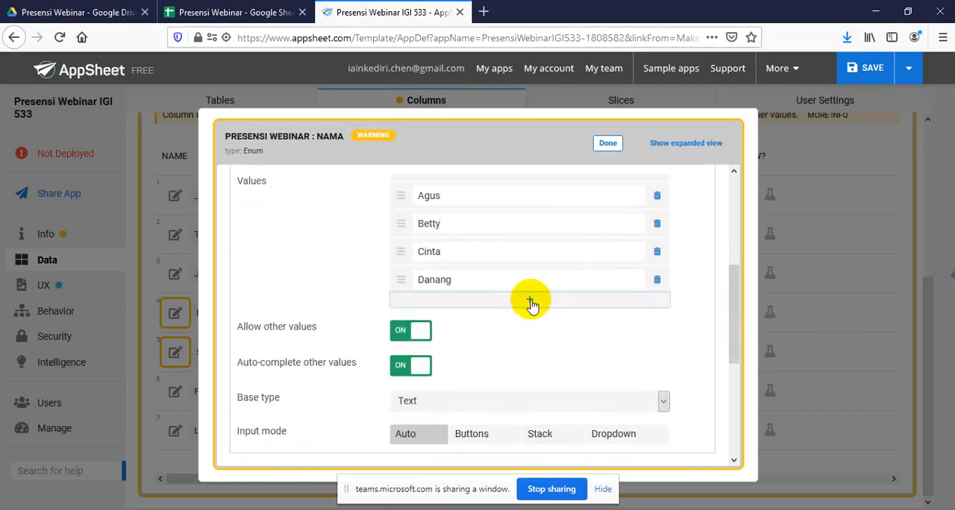
click(530, 299)
click(461, 306)
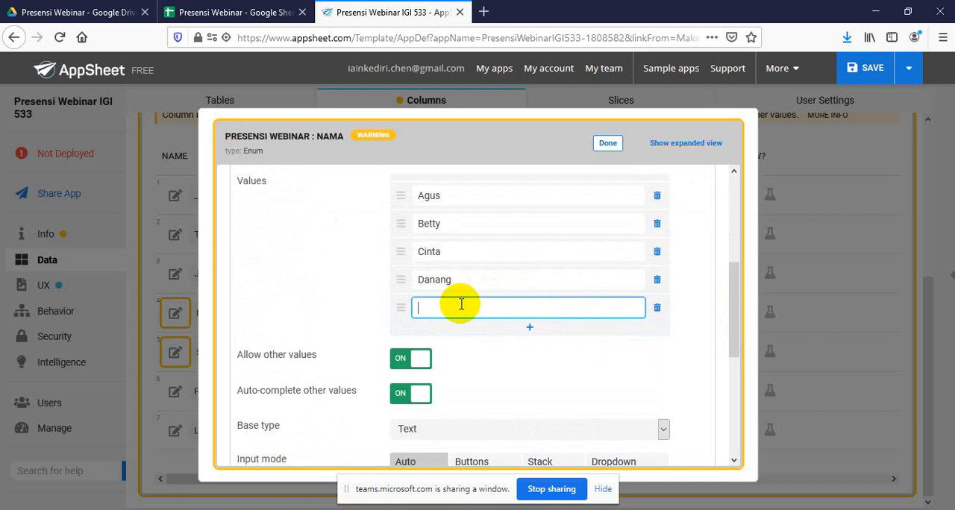
text(Elma)
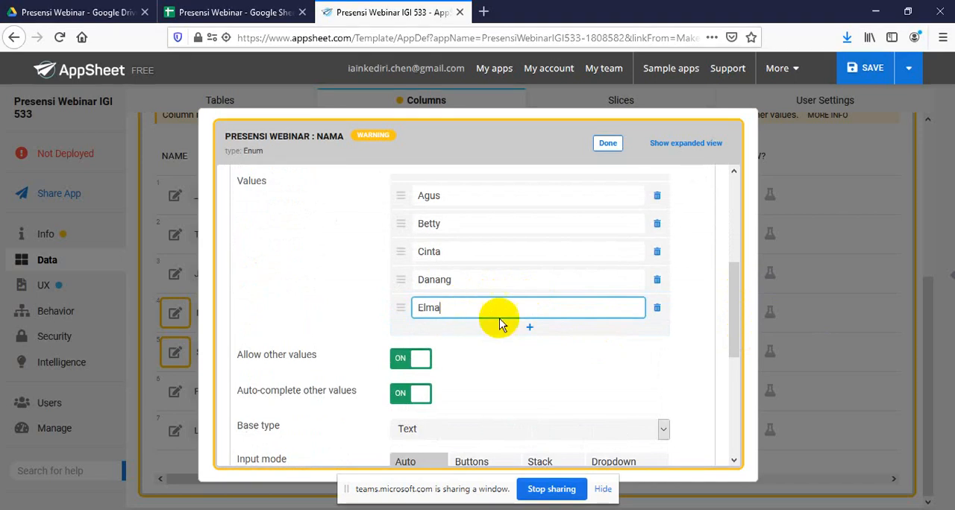
click(531, 332)
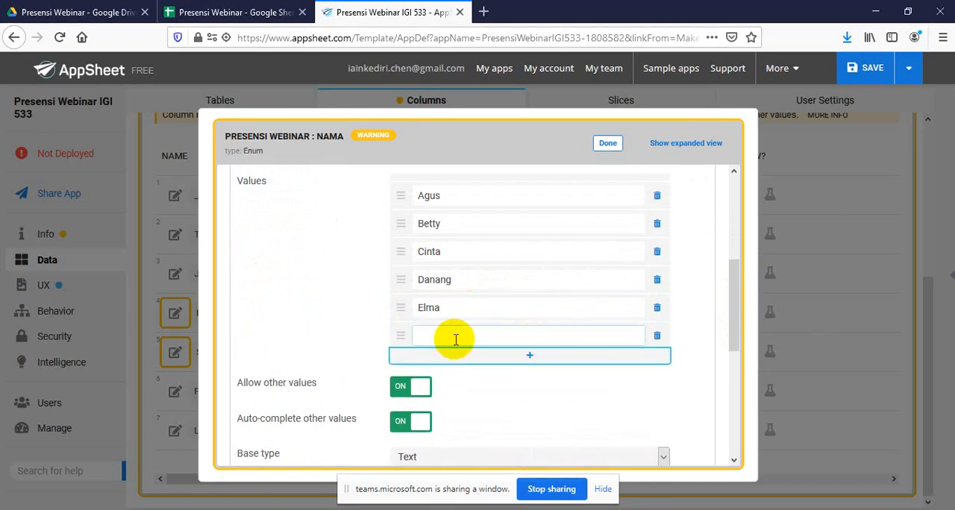
click(456, 337)
text(Fatah)
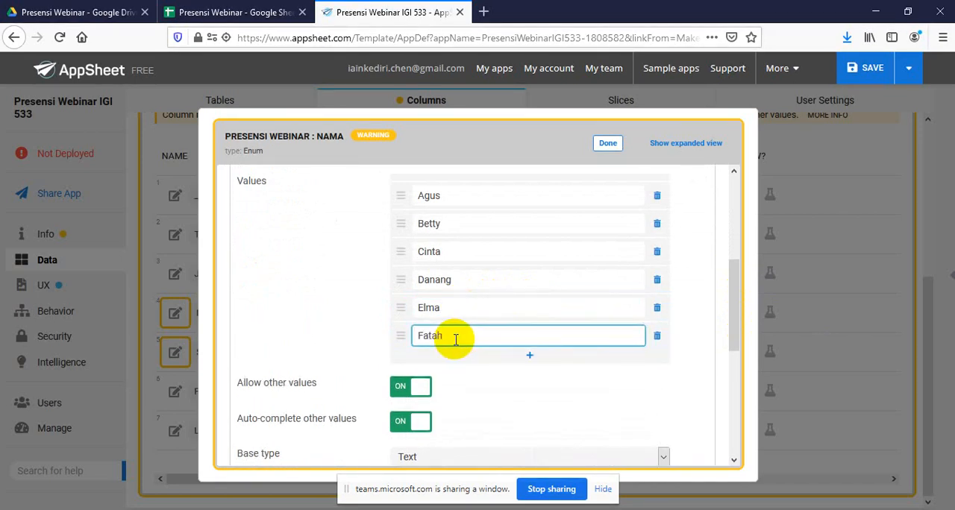
click(529, 355)
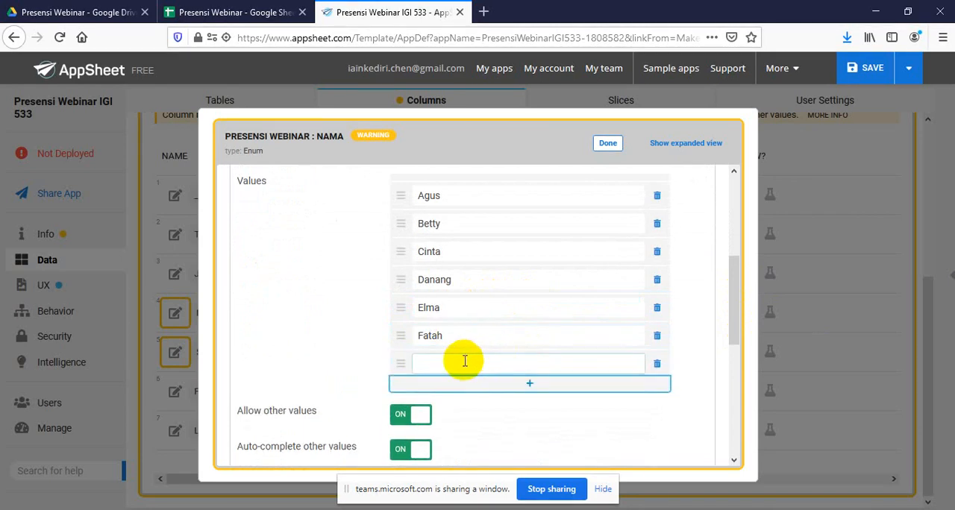
click(461, 363)
text(Galan)
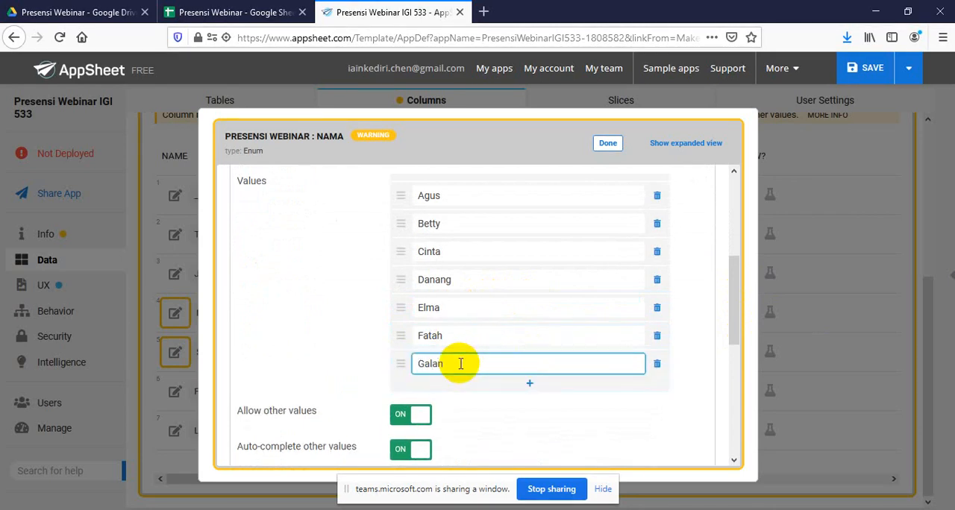
text(g)
Complete the Nama column's allowed values with attendee first names starting with H, I and J, and close its settings
click(531, 384)
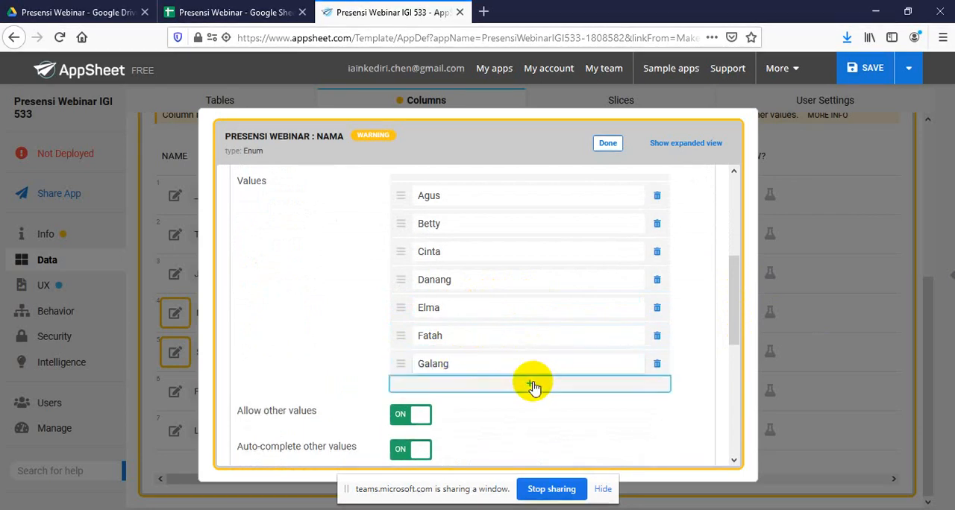
click(452, 386)
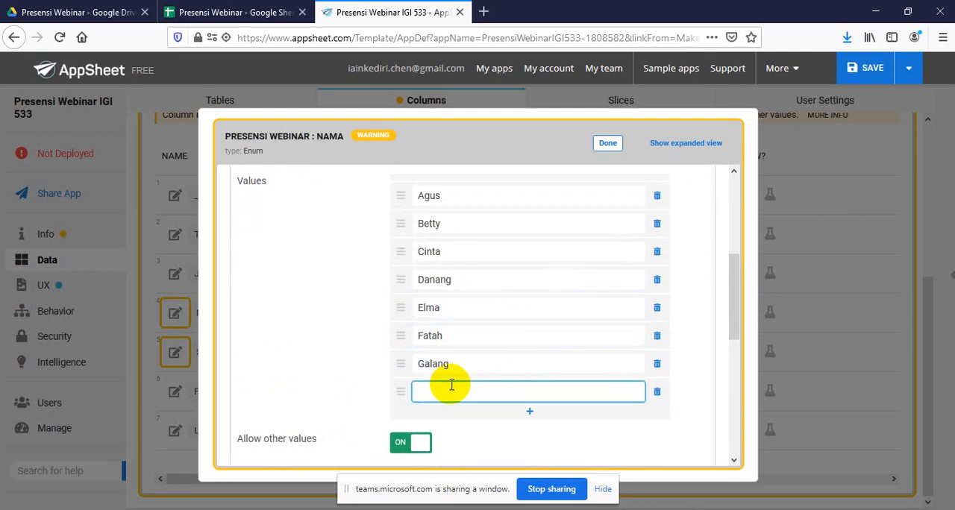
text(Hilma)
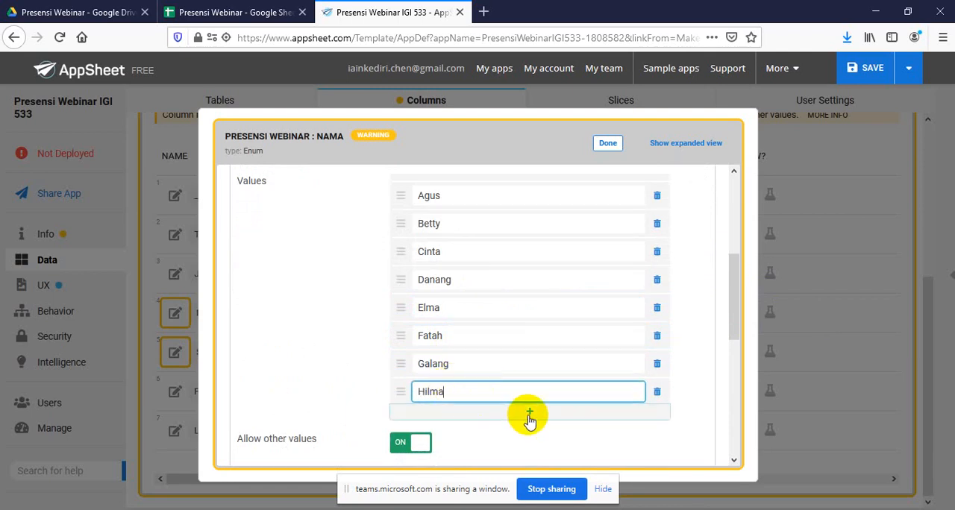
click(529, 411)
click(448, 417)
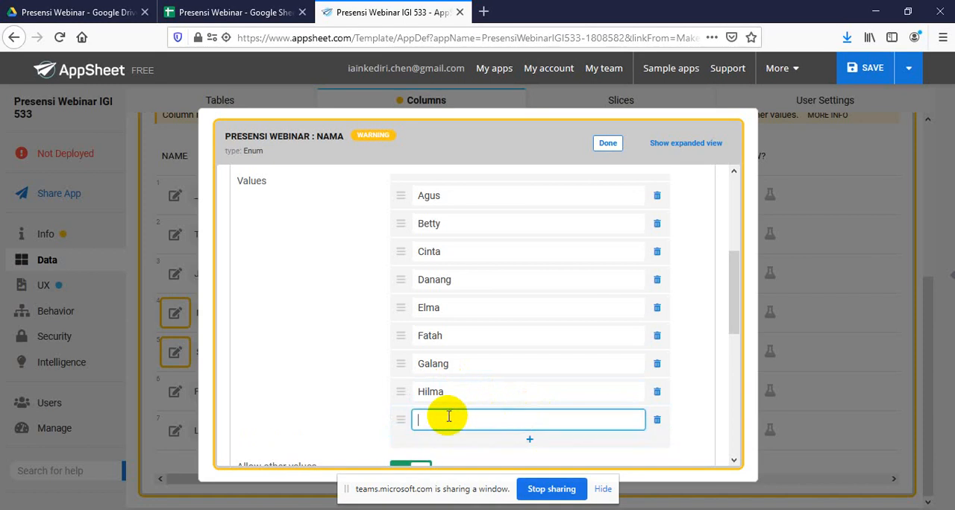
text(Intan)
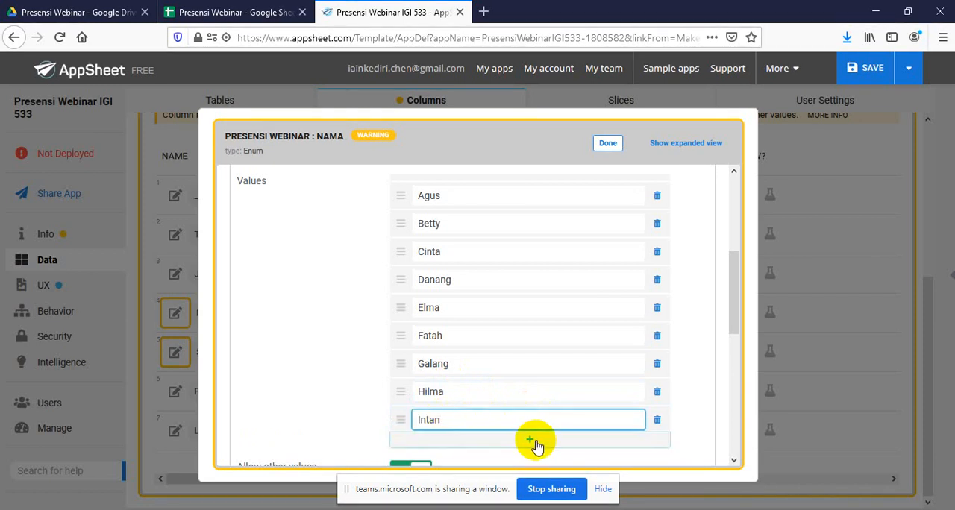
click(531, 441)
click(452, 448)
text(J)
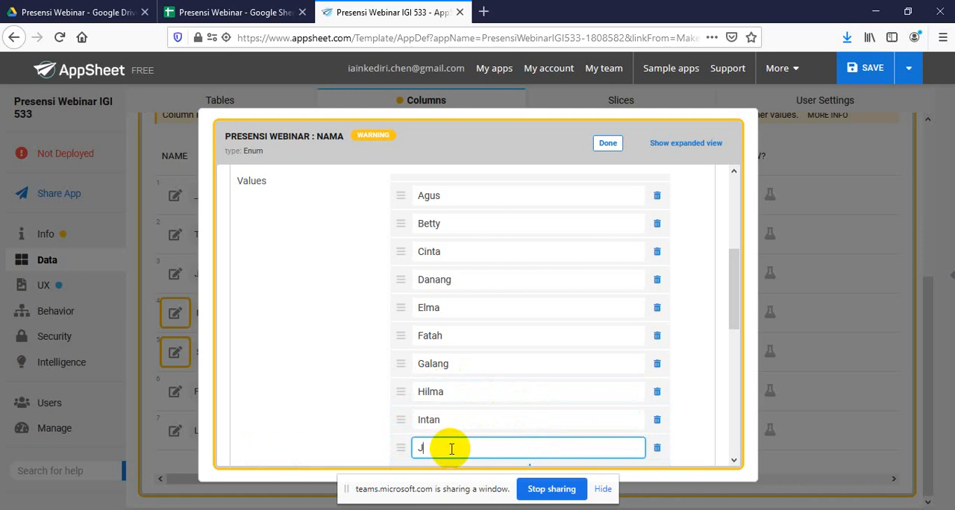
text(oko)
mouse_move(734, 275)
mouse_down()
mouse_move(734, 302)
mouse_move(734, 261)
mouse_move(733, 287)
mouse_up()
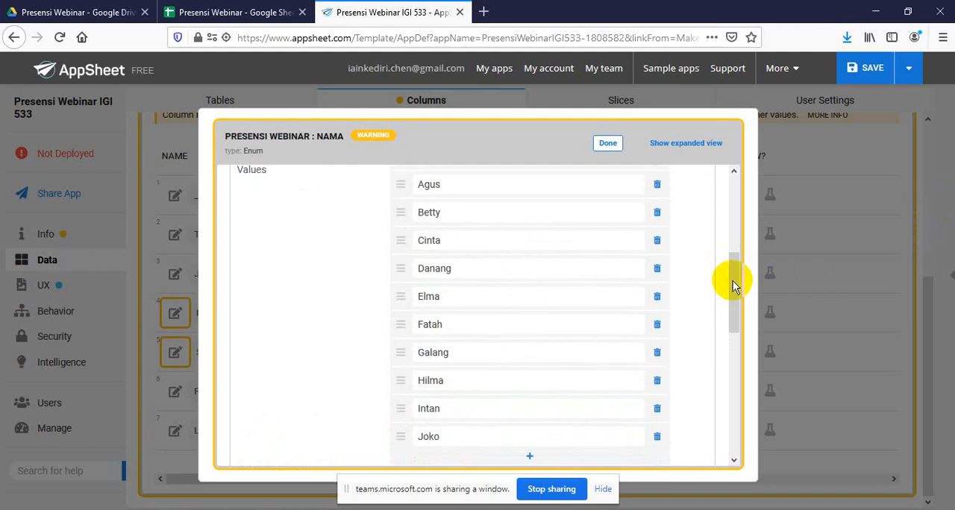
click(606, 144)
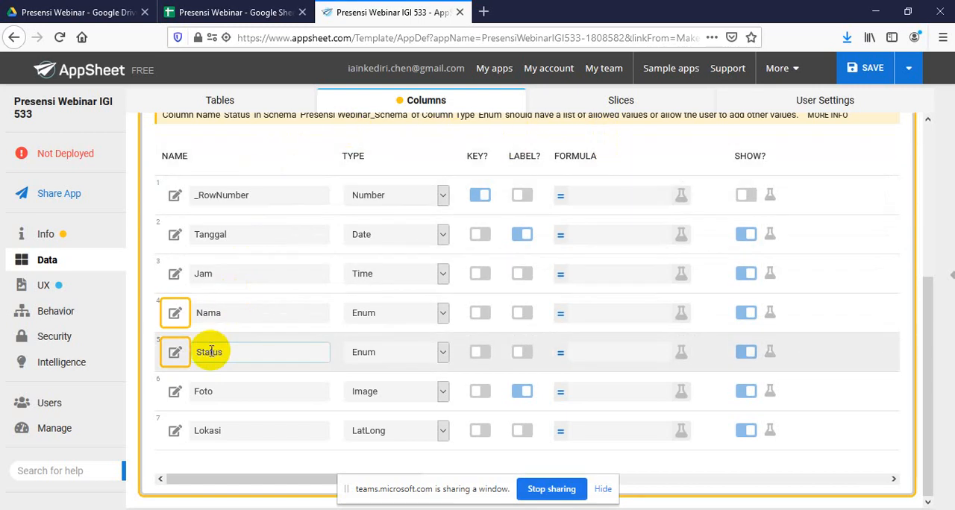
Open the Status column's settings and add HADIR as its first allowed Enum value
click(173, 353)
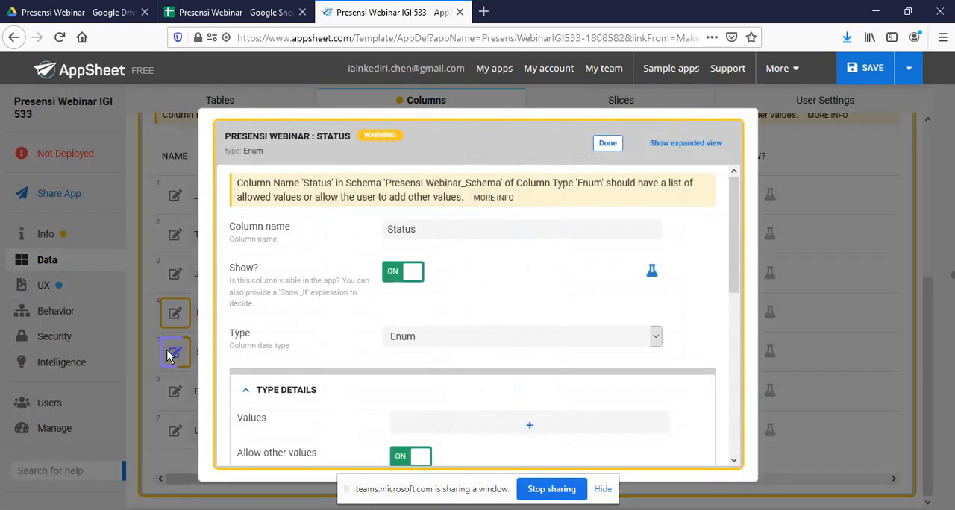
drag(738, 249, 736, 321)
click(535, 262)
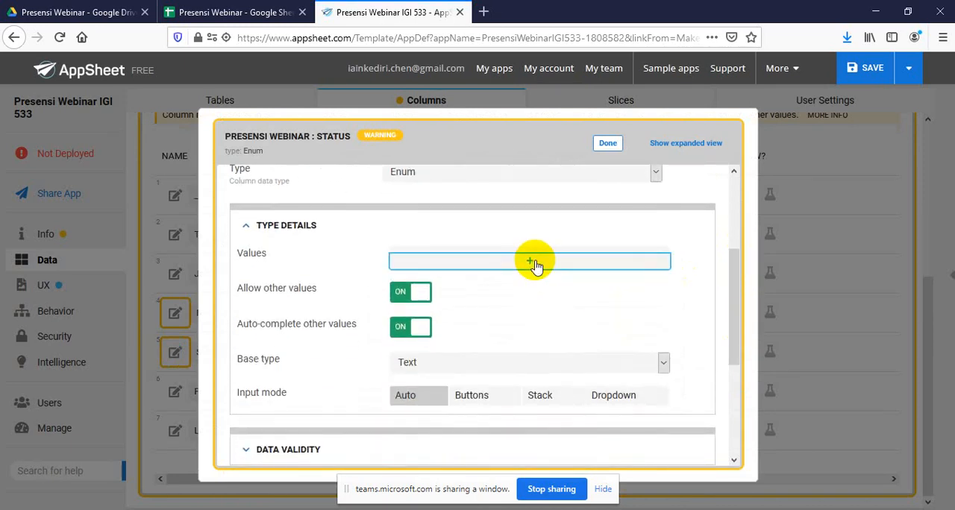
click(522, 266)
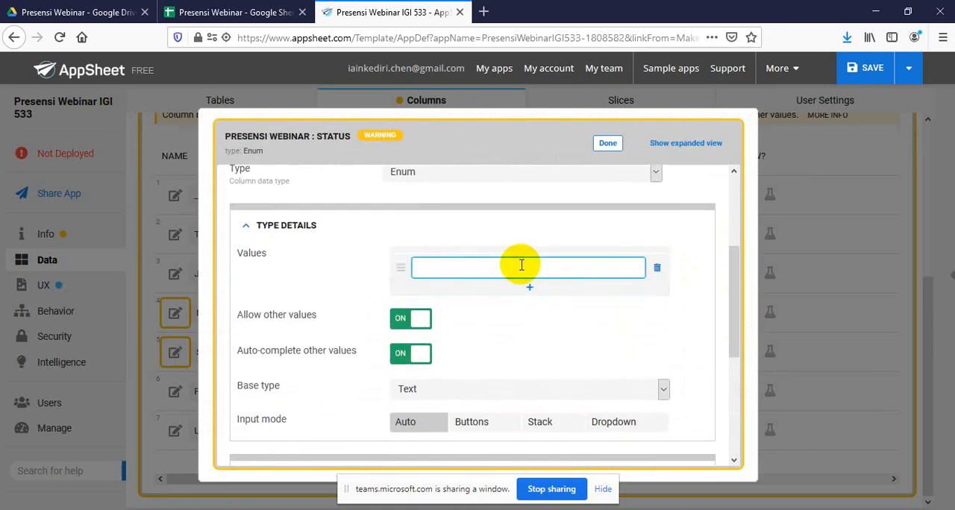
text(HADIR)
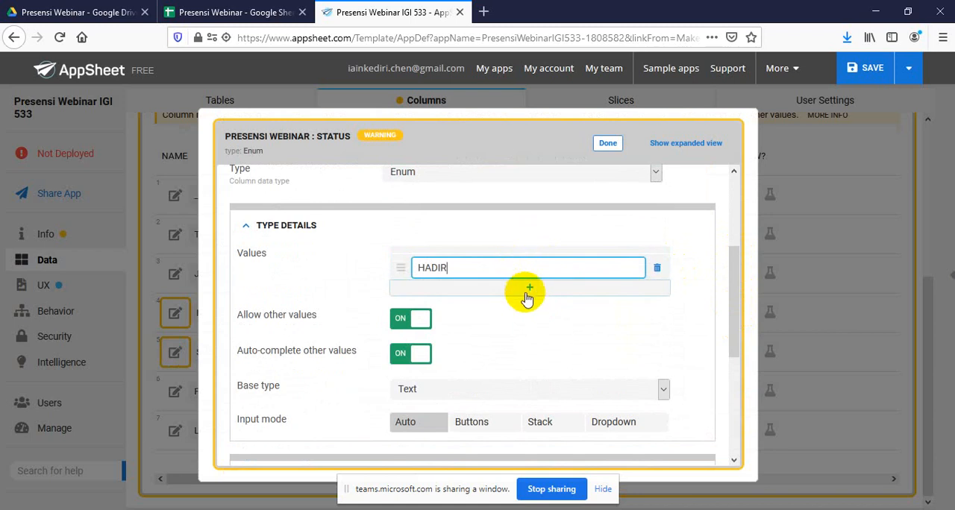
Add IJIN and SAKIT as the second and third allowed values of the Status column
click(530, 287)
click(464, 289)
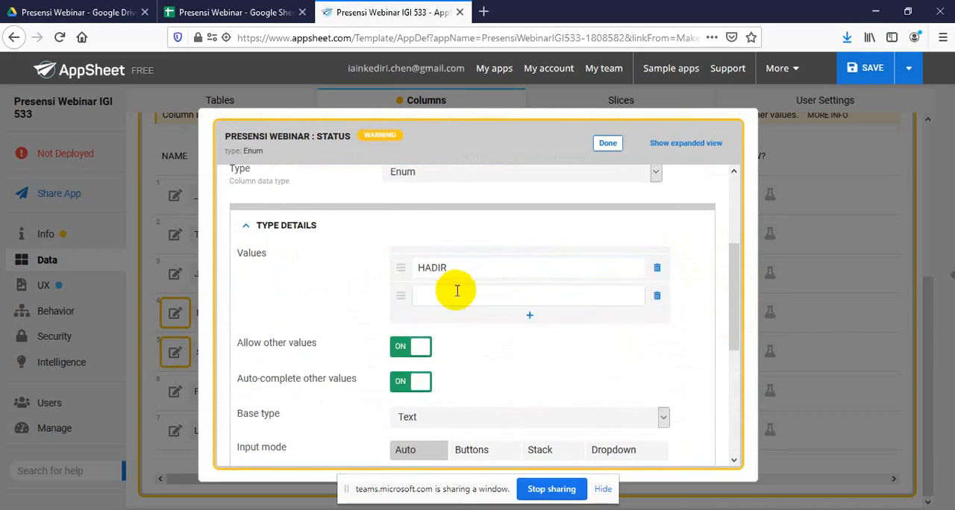
text(IJIN)
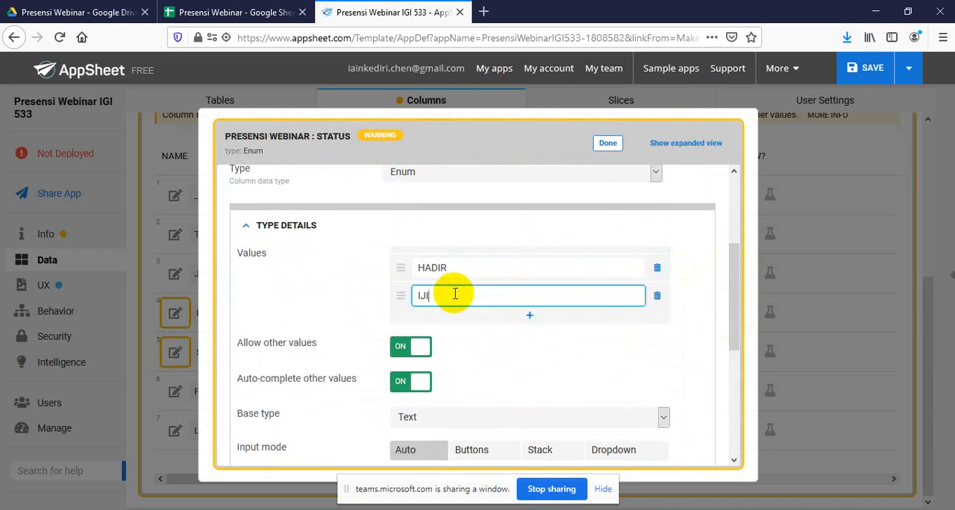
click(530, 319)
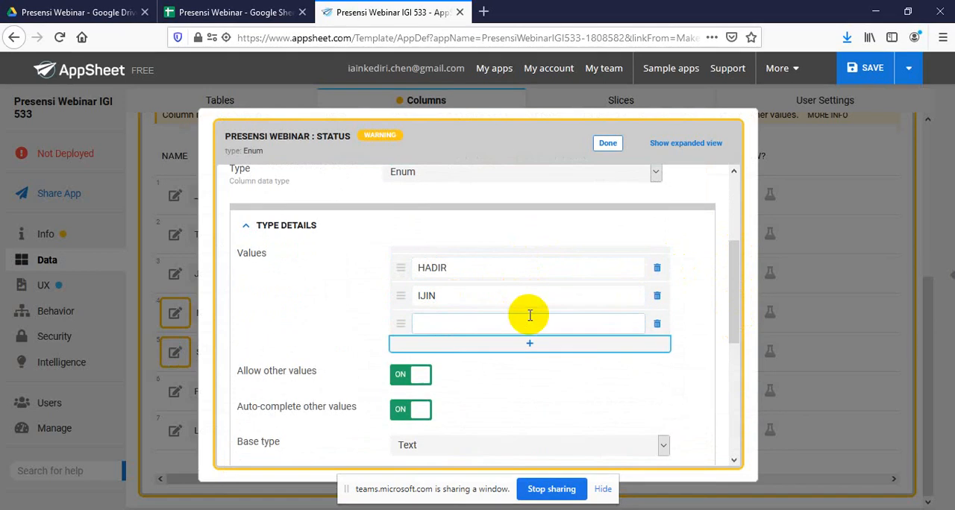
click(474, 322)
text(SA)
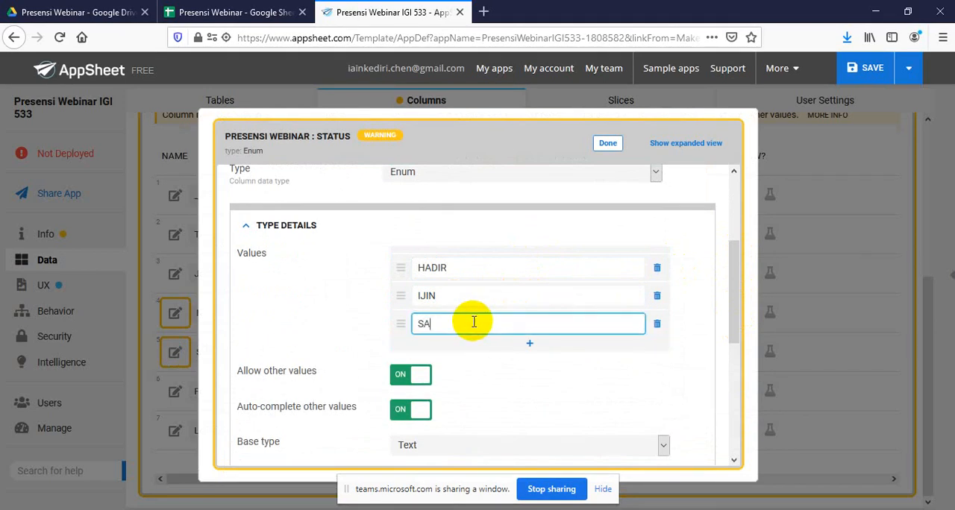
text(KIT)
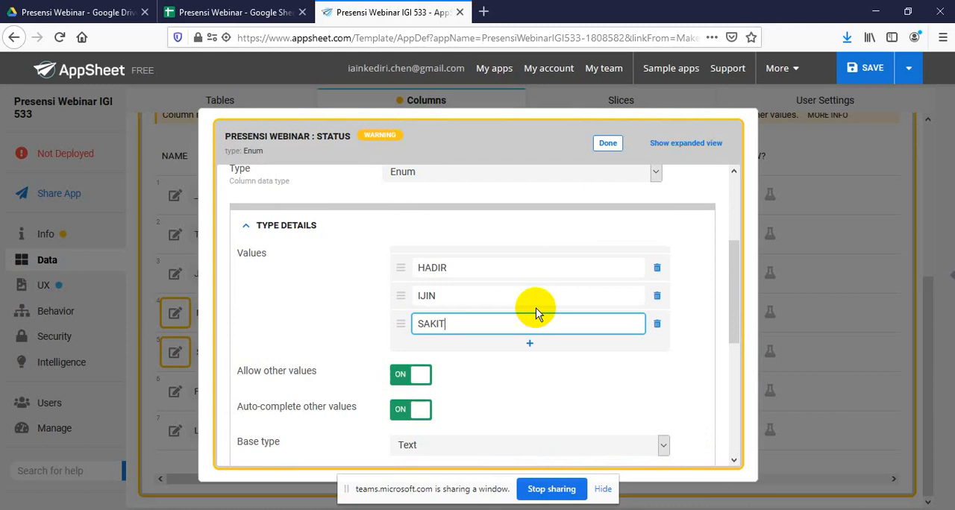
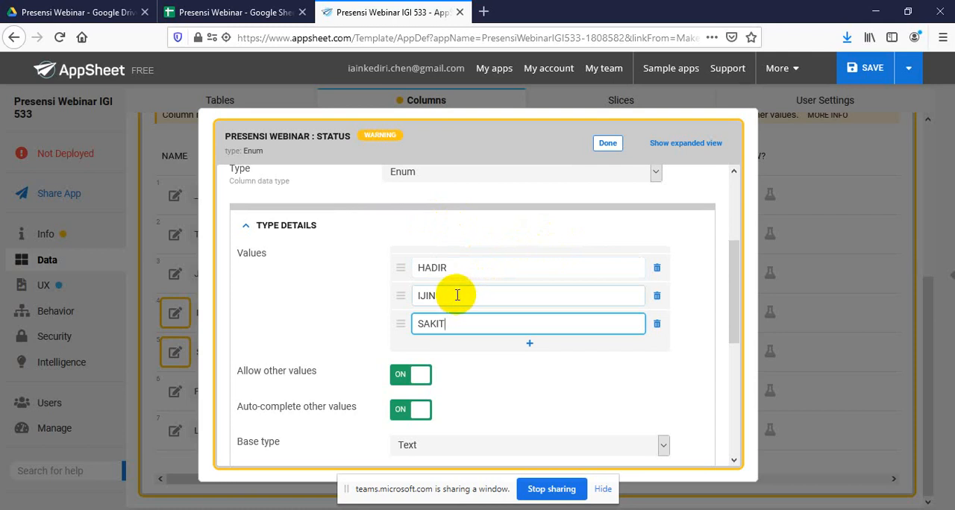
Replace the Status column's first two allowed values with FULL and SEBAGIAN, and select the third value
click(479, 269)
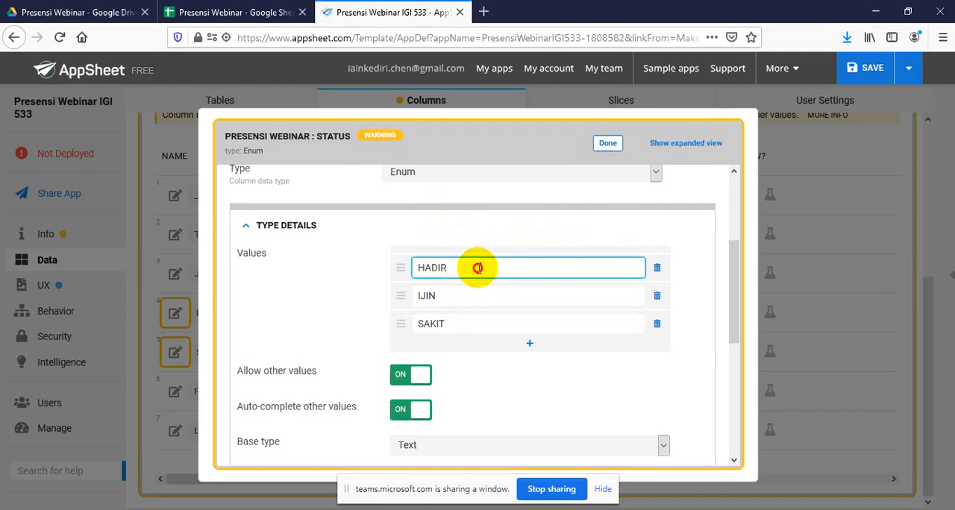
drag(479, 268, 419, 269)
text(FULL)
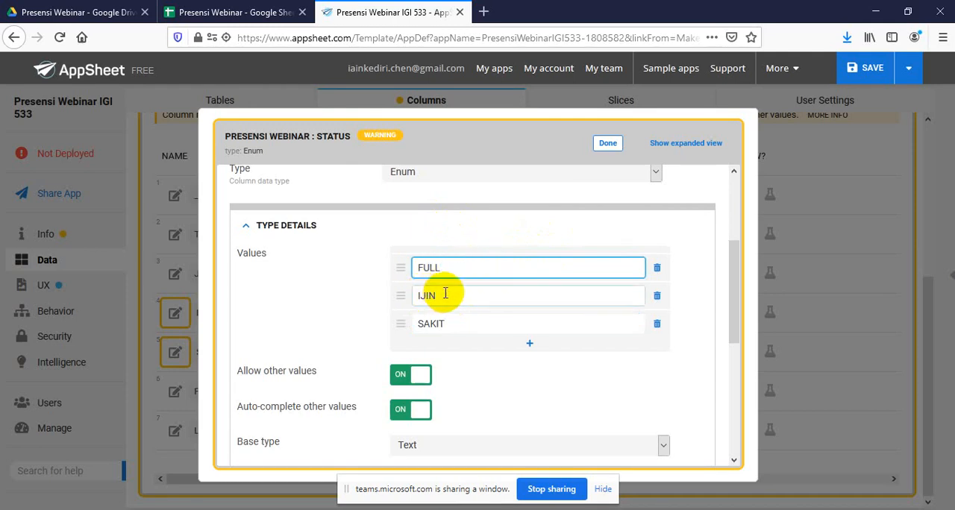
drag(446, 292, 390, 283)
text(SEB)
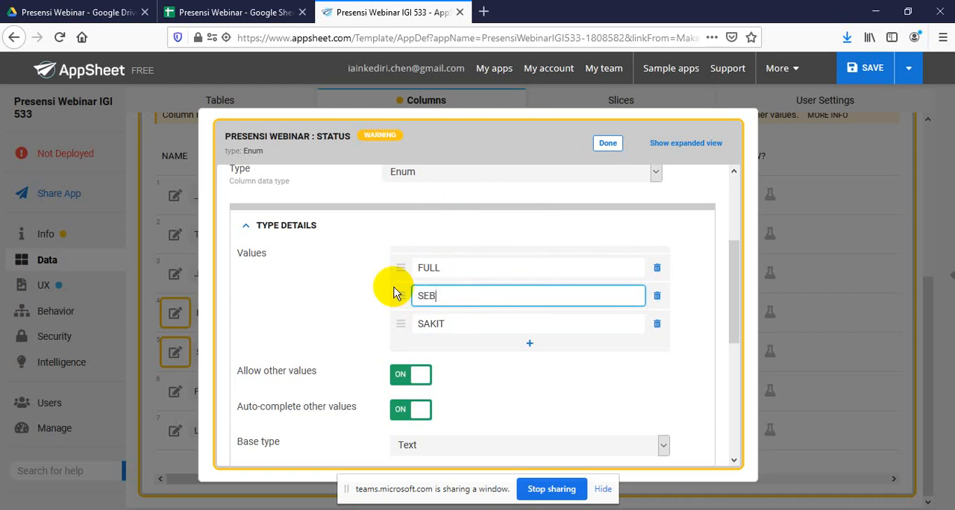
text(AGIAN)
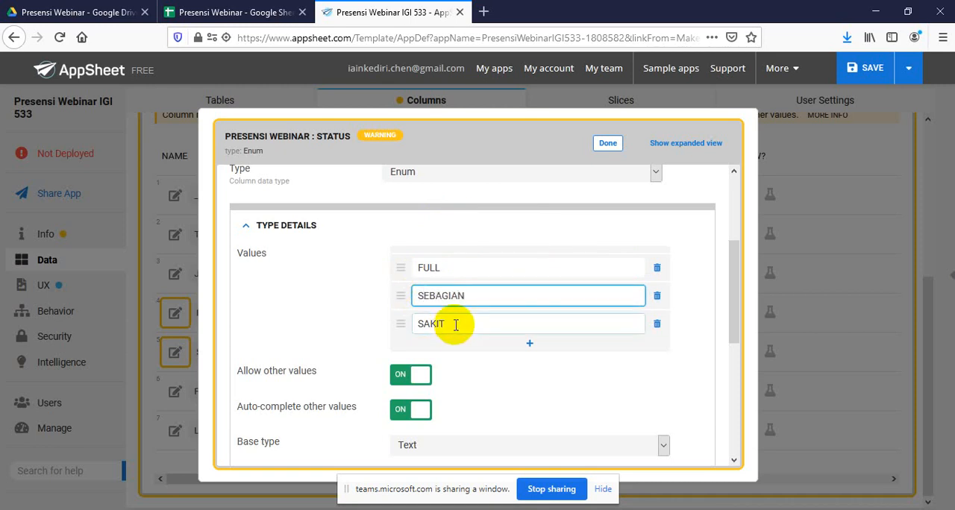
drag(452, 324, 418, 324)
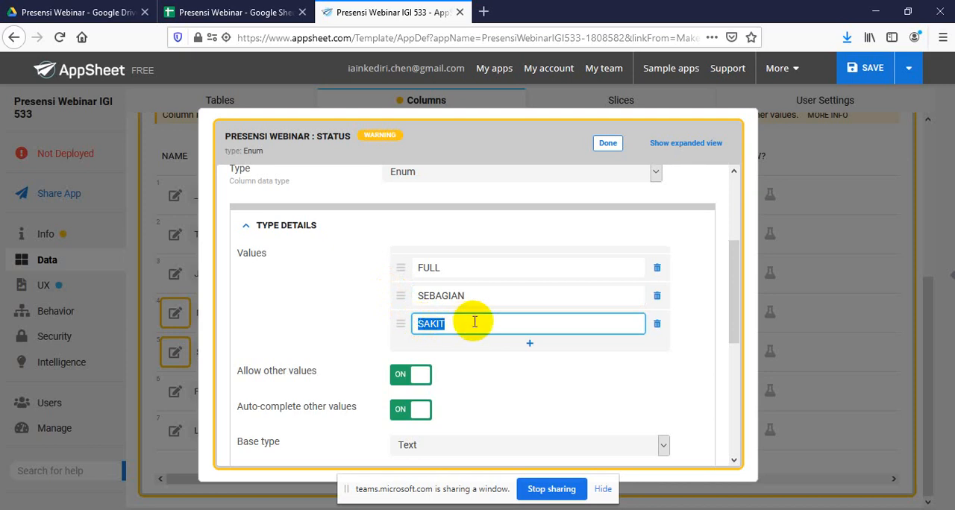
Change the Status column's first two allowed values back to HADIR and IJIN, keeping SAKIT as the third
drag(456, 268, 415, 267)
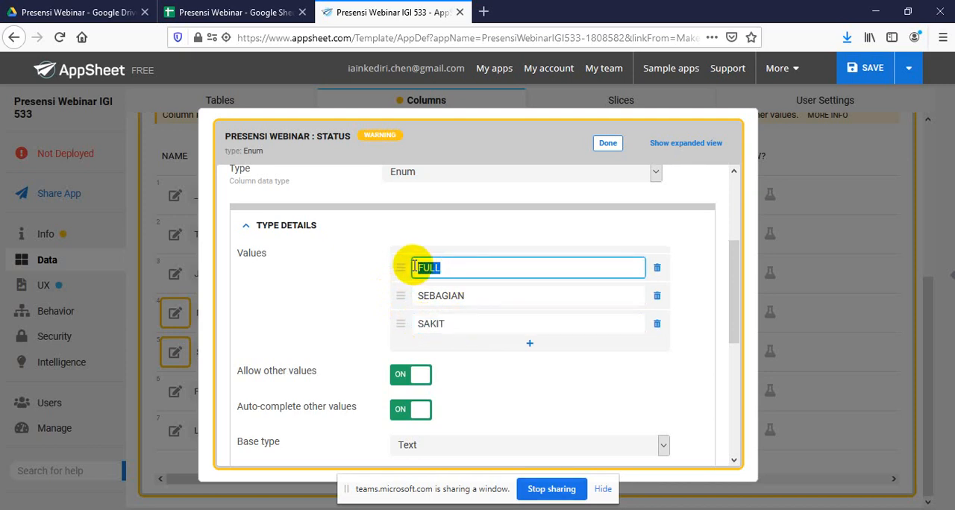
text(HADIR)
drag(495, 299, 418, 294)
key(BackSpace)
text(IJI)
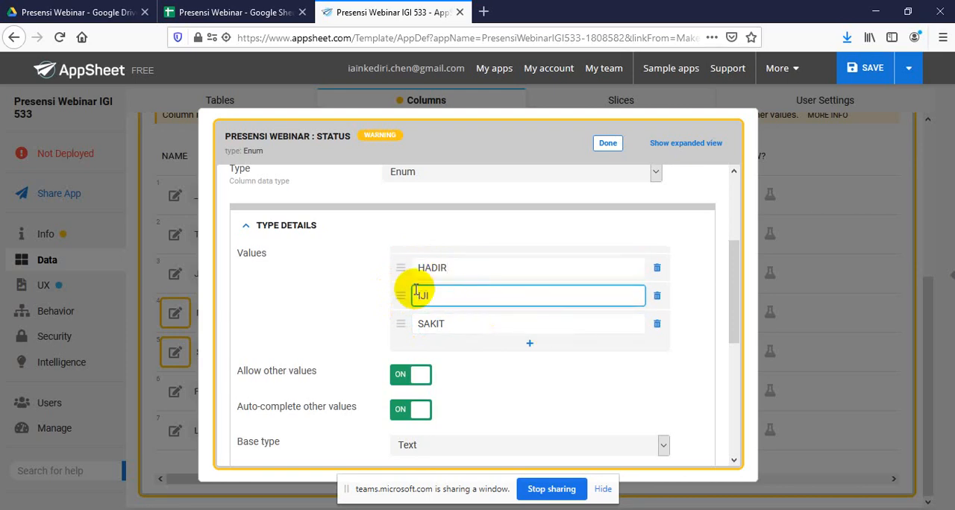
text(N)
drag(458, 323, 407, 321)
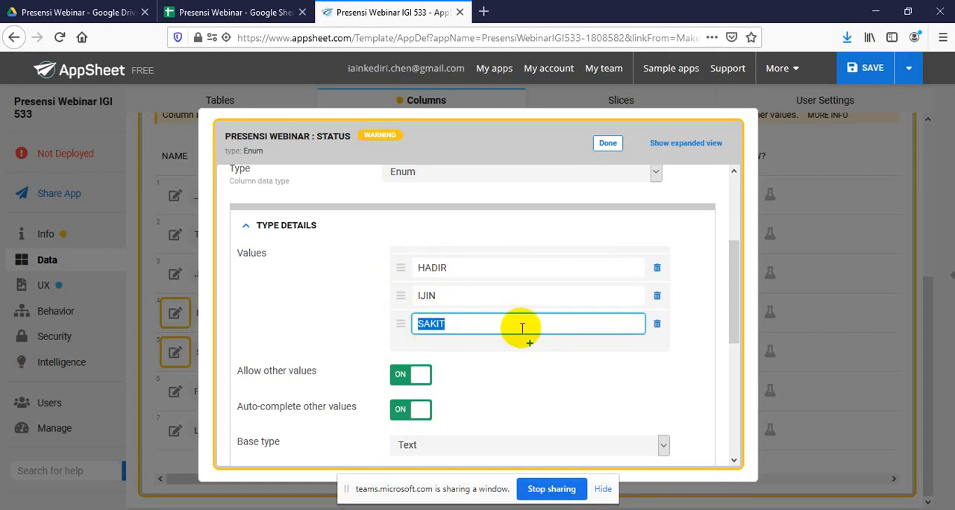
click(627, 420)
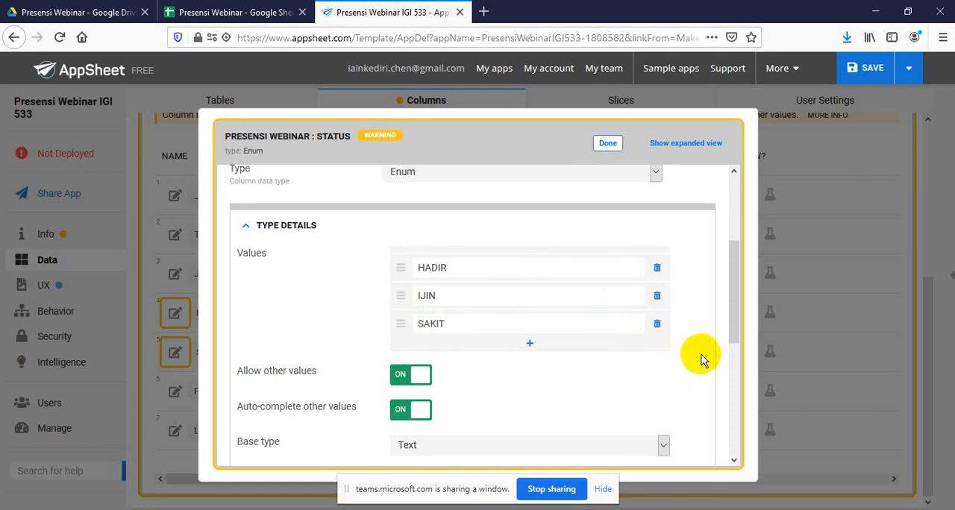
Close the Status column's settings and save the app with data verification
drag(737, 294, 741, 279)
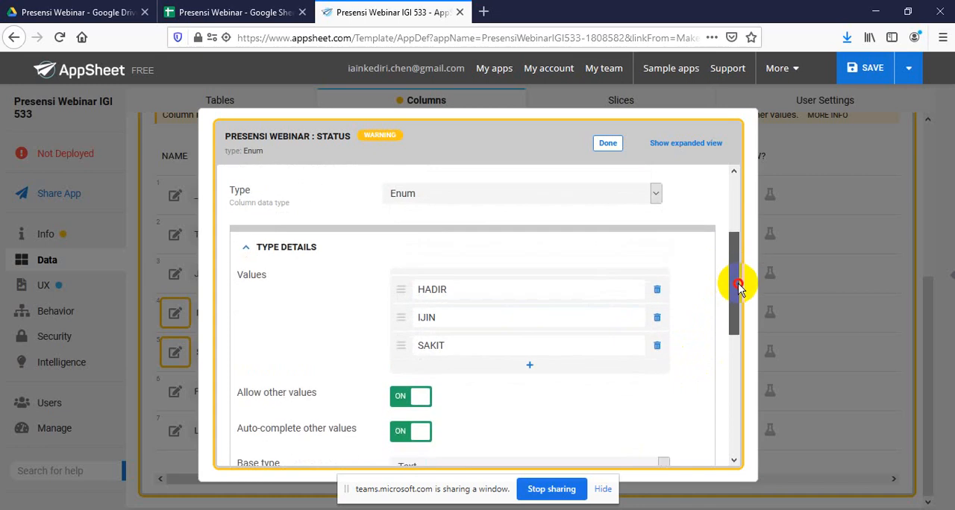
click(606, 144)
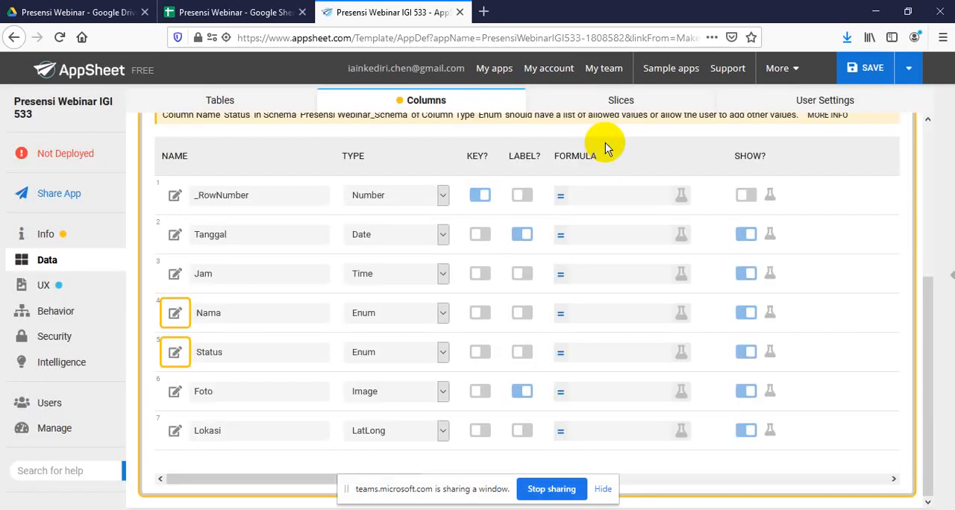
click(912, 67)
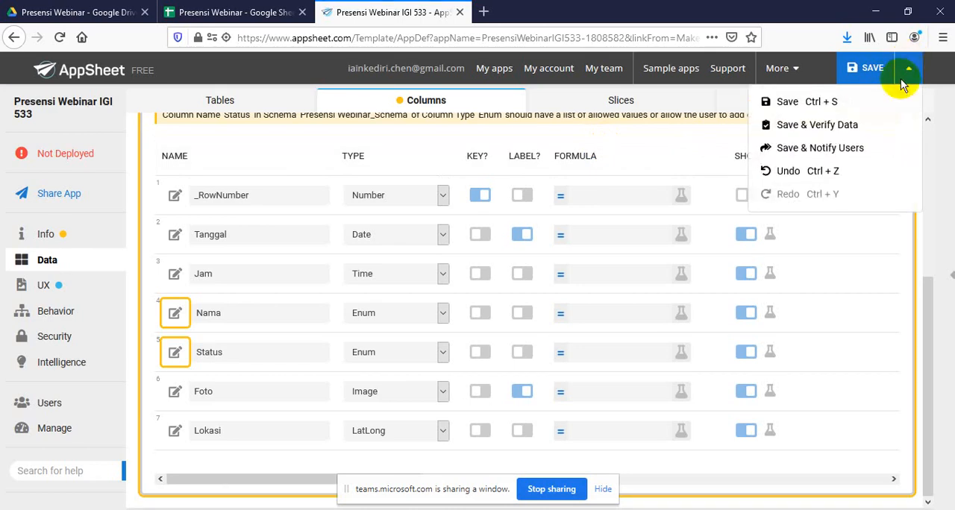
click(849, 132)
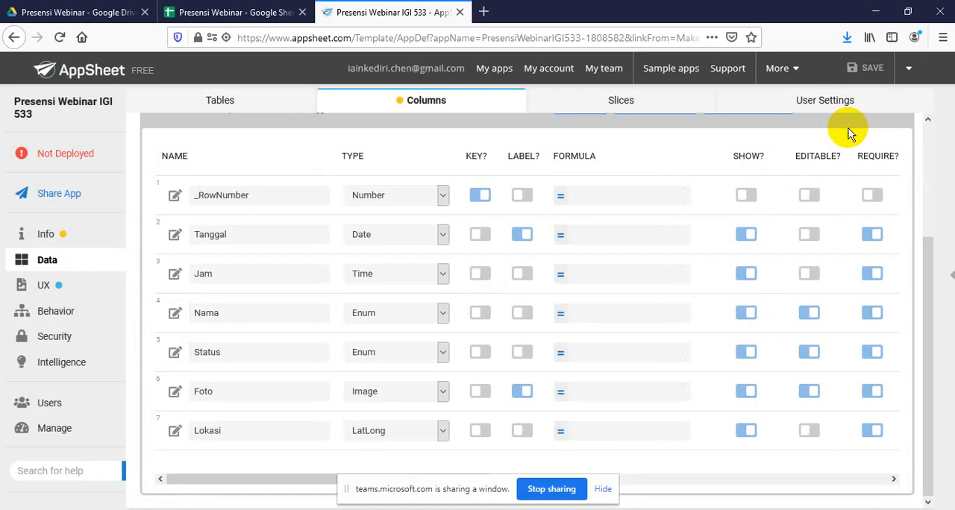
Expand the app preview pane and reload the editor page
click(953, 280)
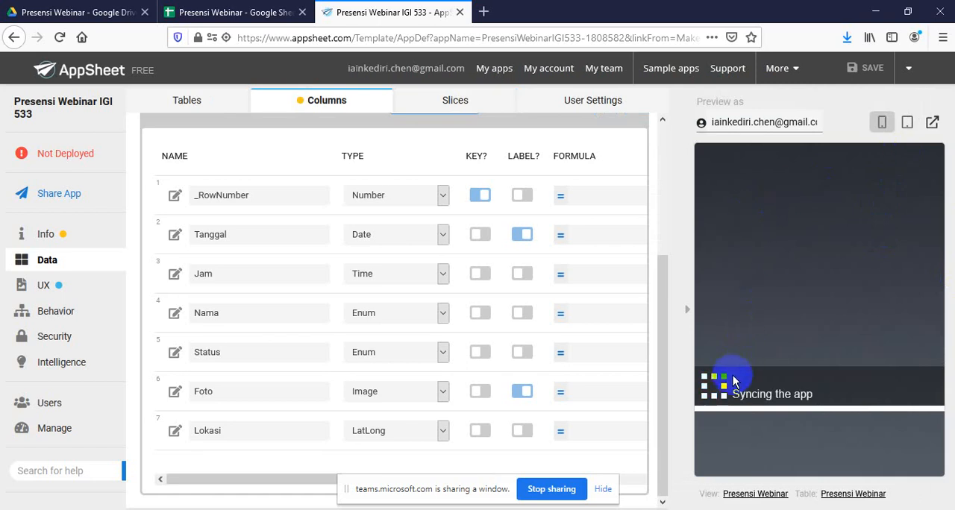
click(62, 39)
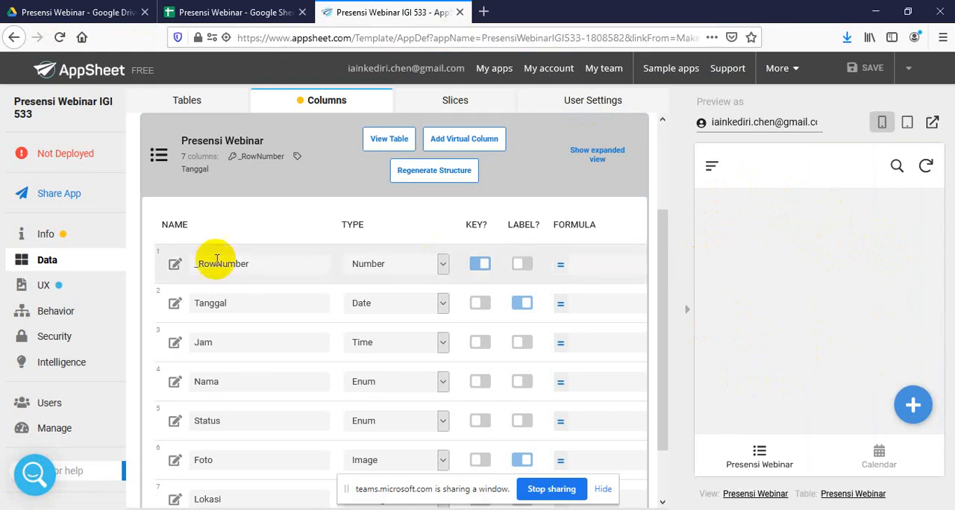
Open the app's brand settings and apply the dark theme with green as the primary color
click(46, 291)
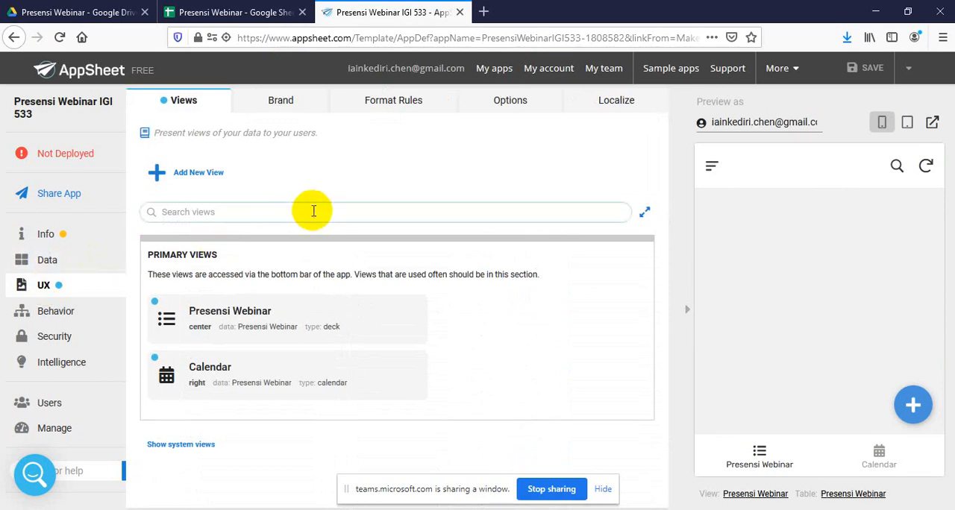
click(306, 105)
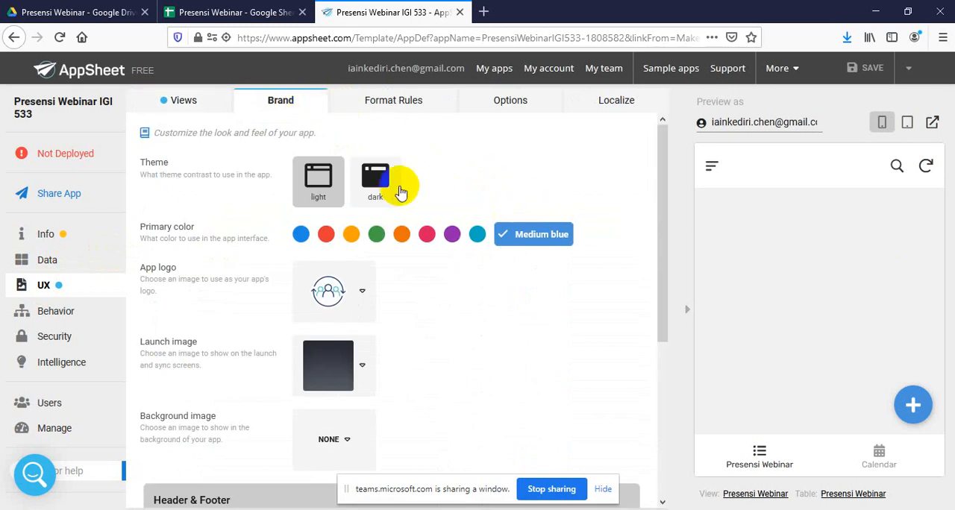
click(390, 186)
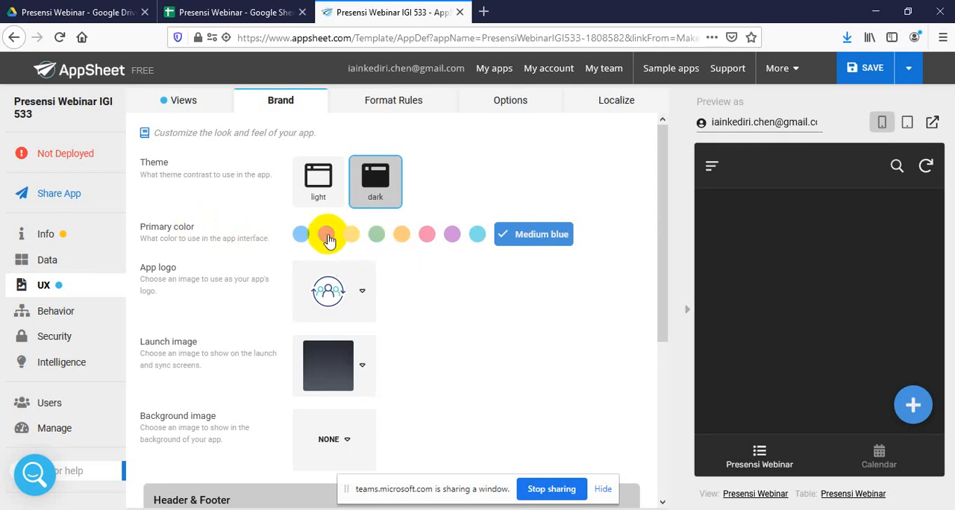
click(379, 236)
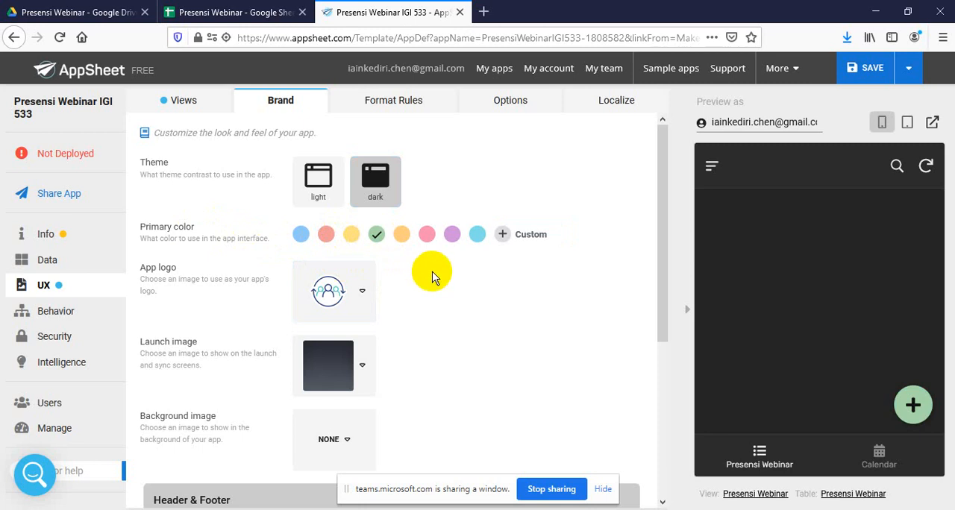
Set the app logo to the clipboard checklist image and the launch image to the light blue gradient
click(359, 292)
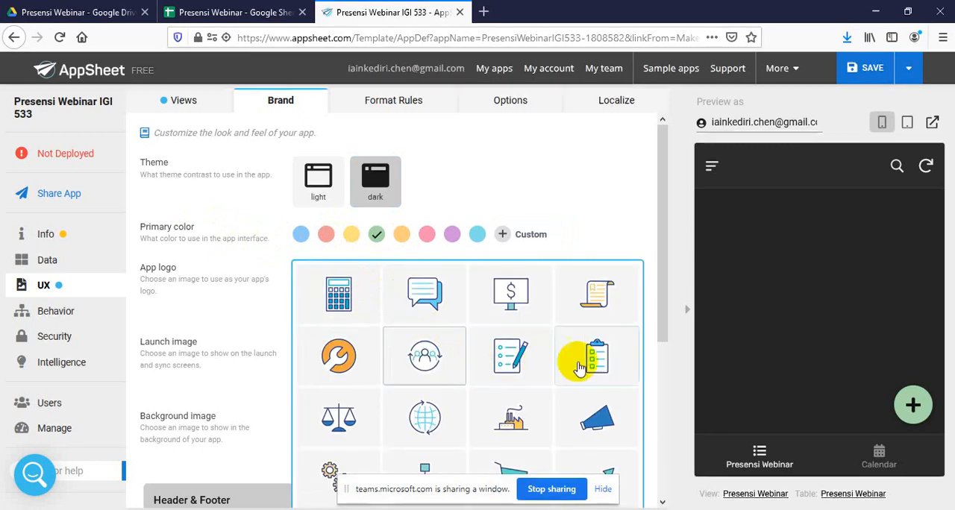
click(606, 364)
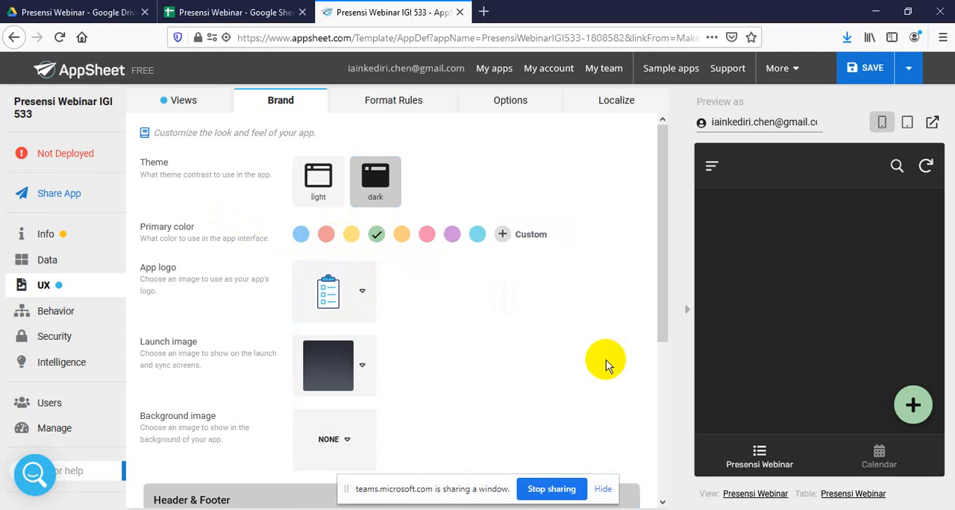
right_click(363, 371)
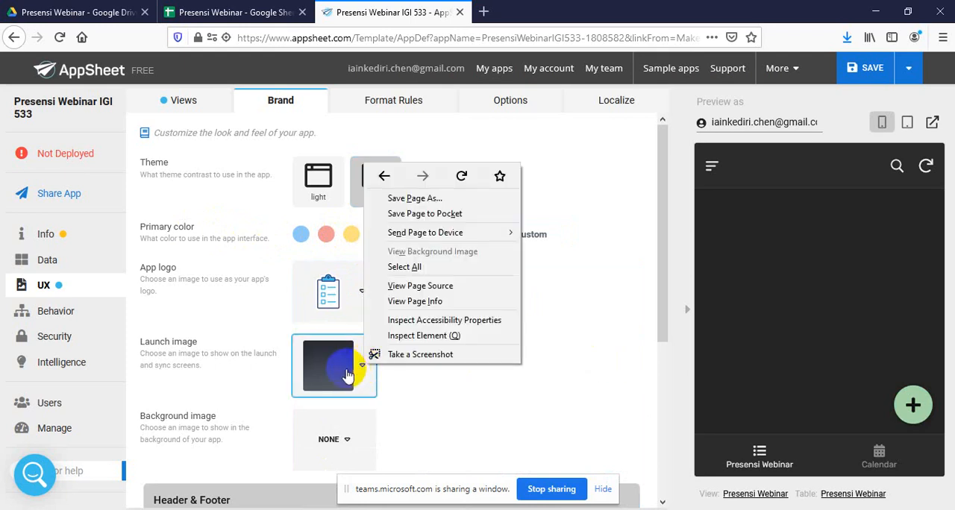
click(358, 371)
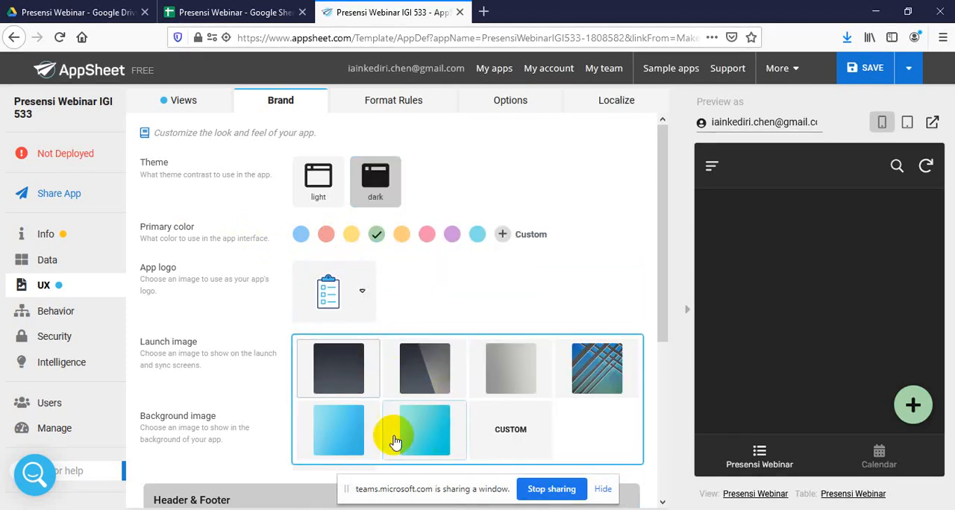
click(352, 438)
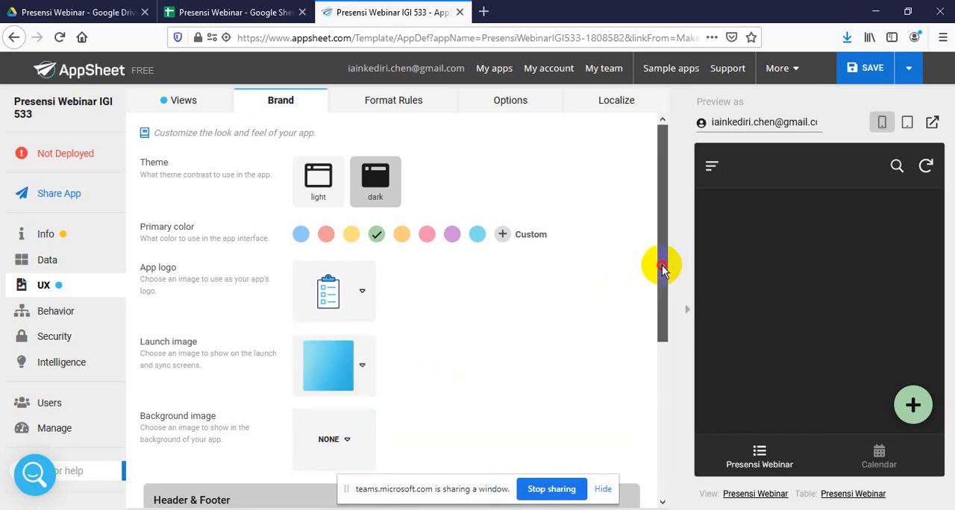
Set the app's background image to the light blue diagonal line pattern and save the app with data verification
drag(662, 265, 671, 336)
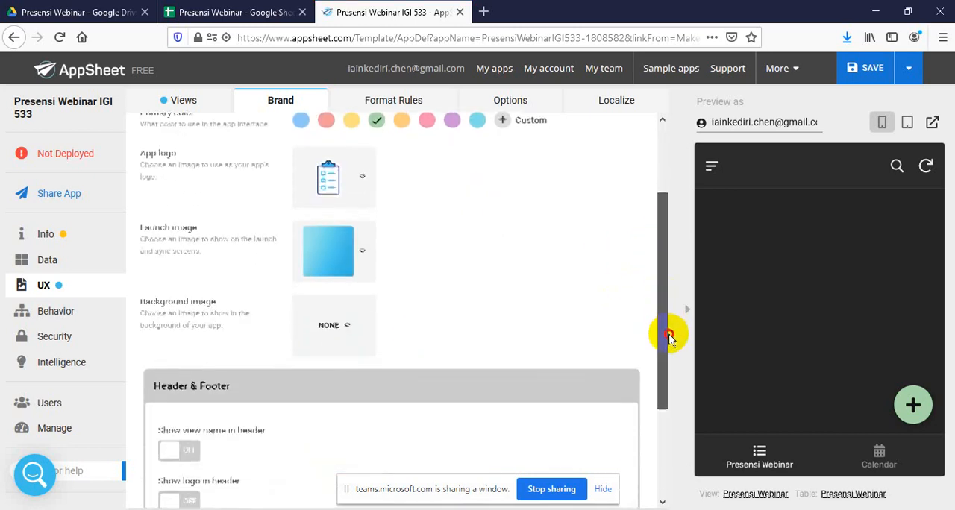
click(348, 326)
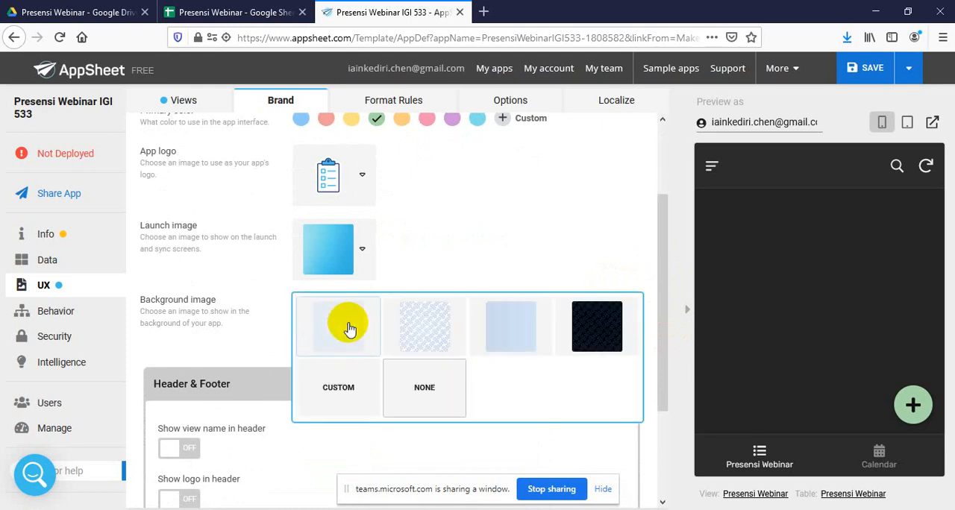
click(415, 326)
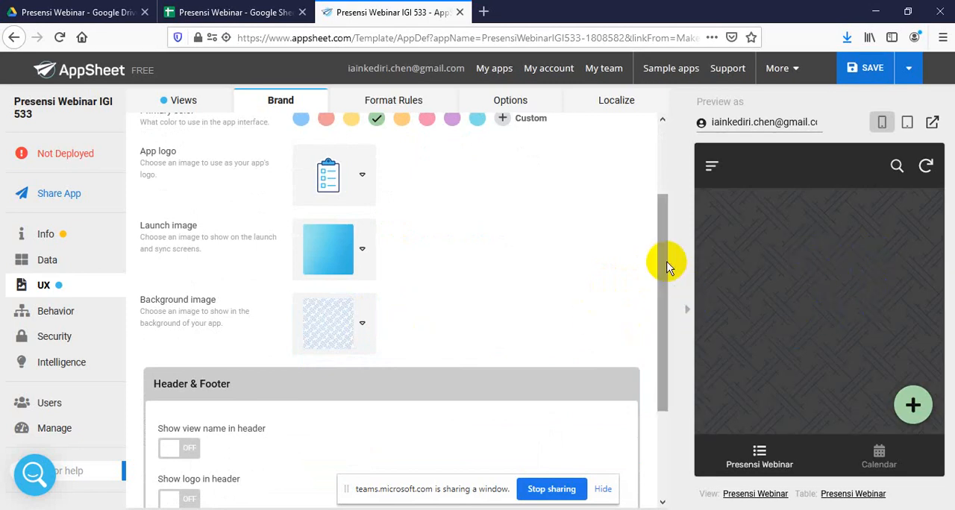
drag(669, 261, 657, 179)
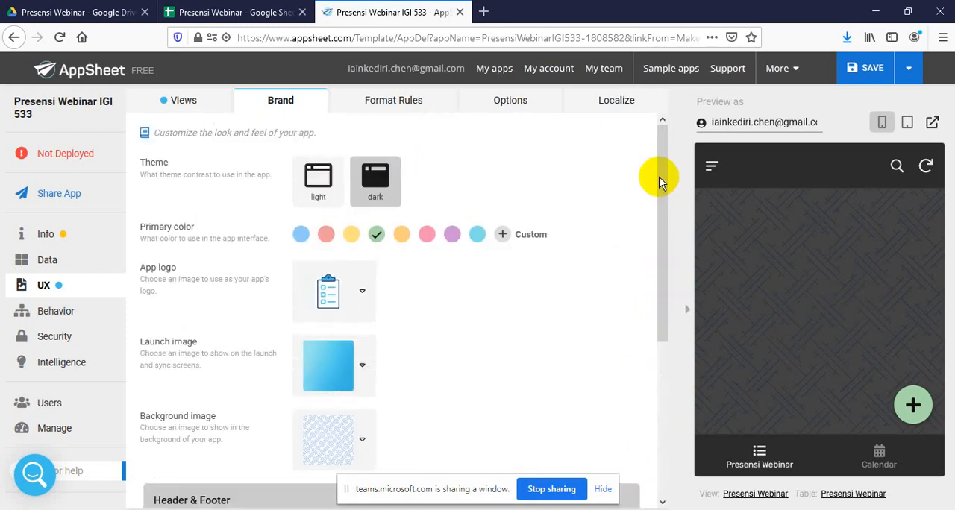
click(912, 68)
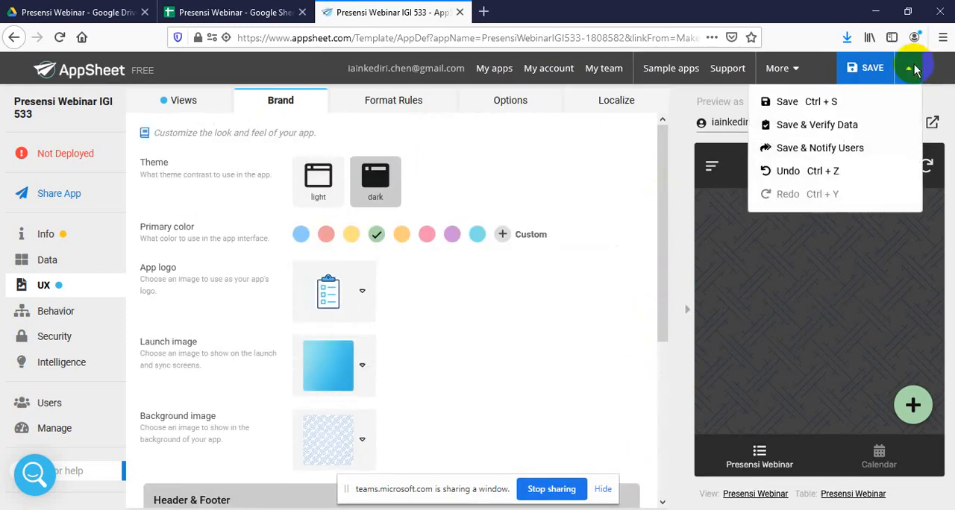
click(852, 128)
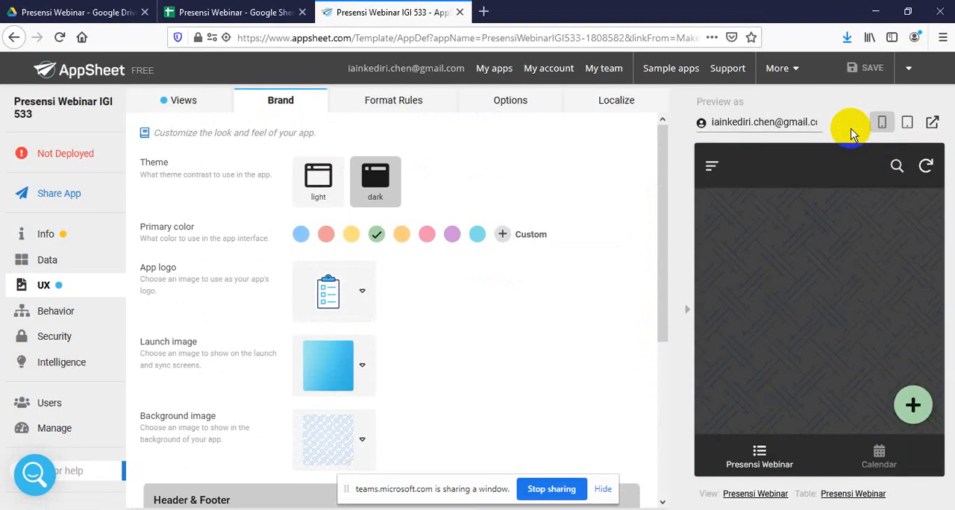
Try the custom option for the launch image, and choose the dark gradient with the diagonal highlight instead
click(364, 365)
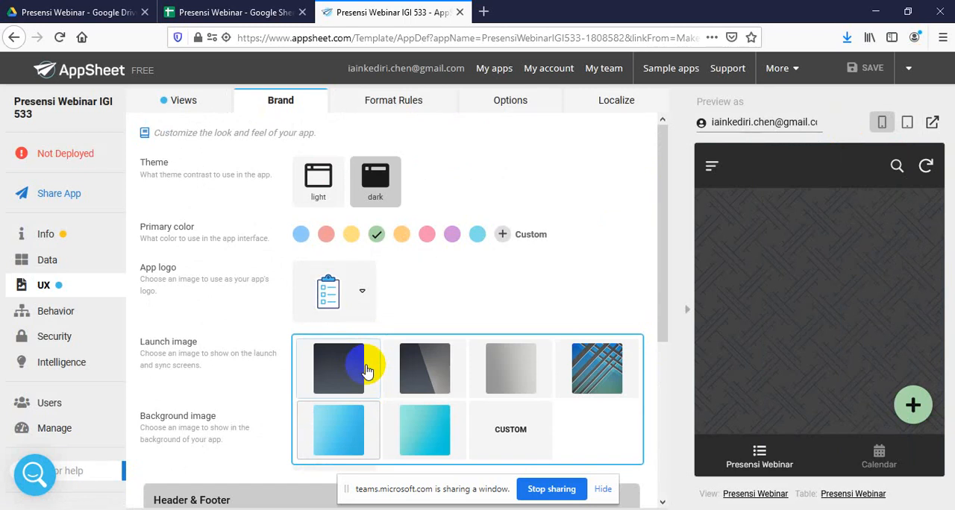
click(512, 433)
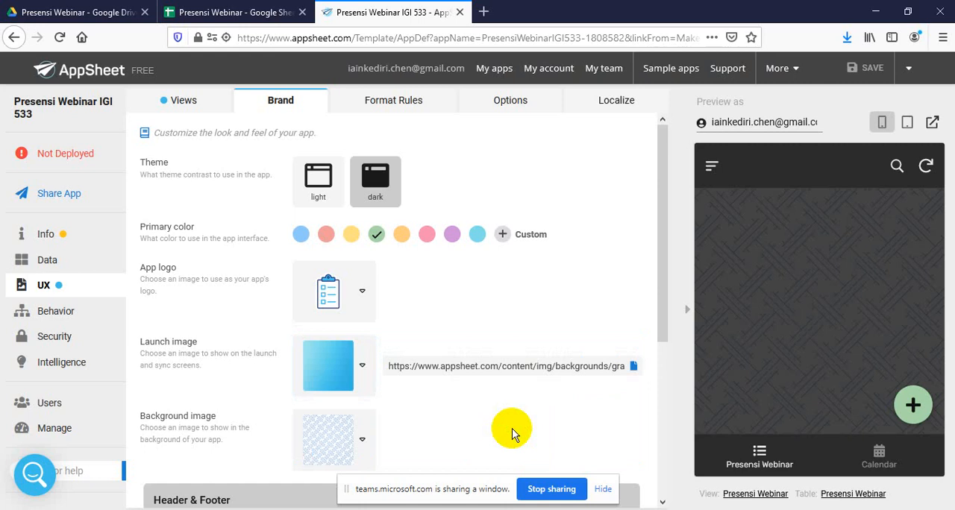
click(364, 366)
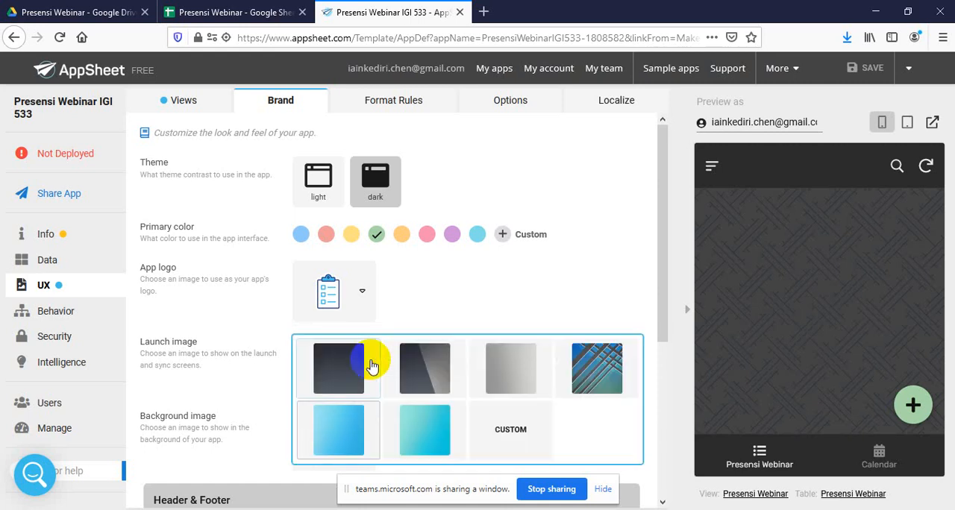
click(430, 372)
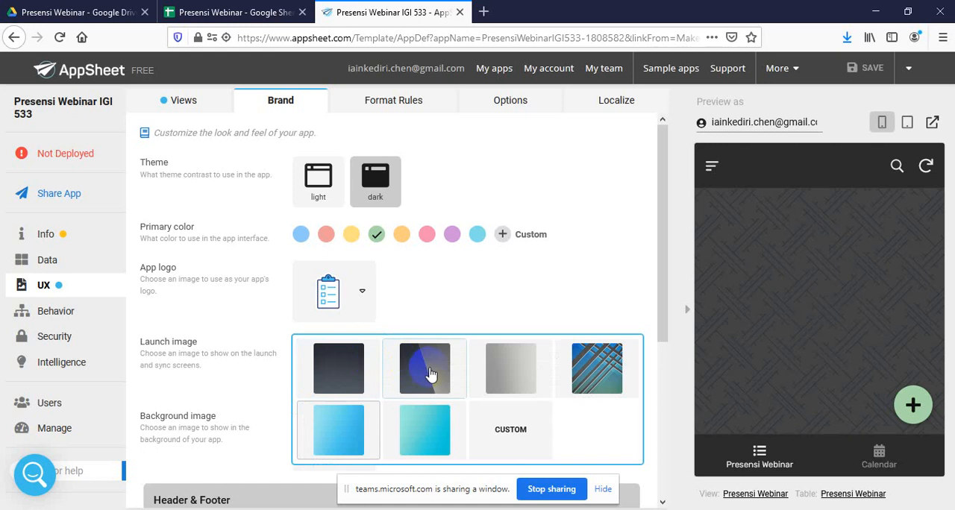
click(431, 373)
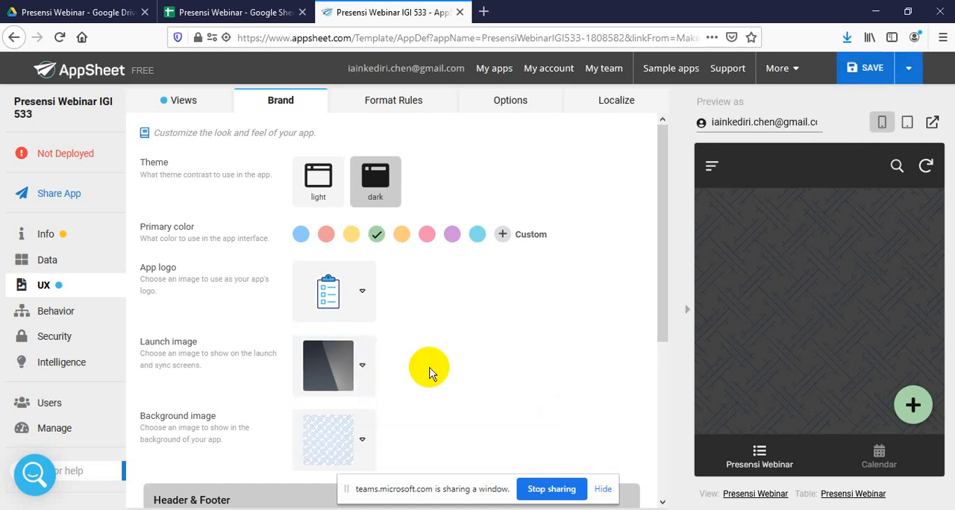
Save the app's brand changes with data verification
click(908, 68)
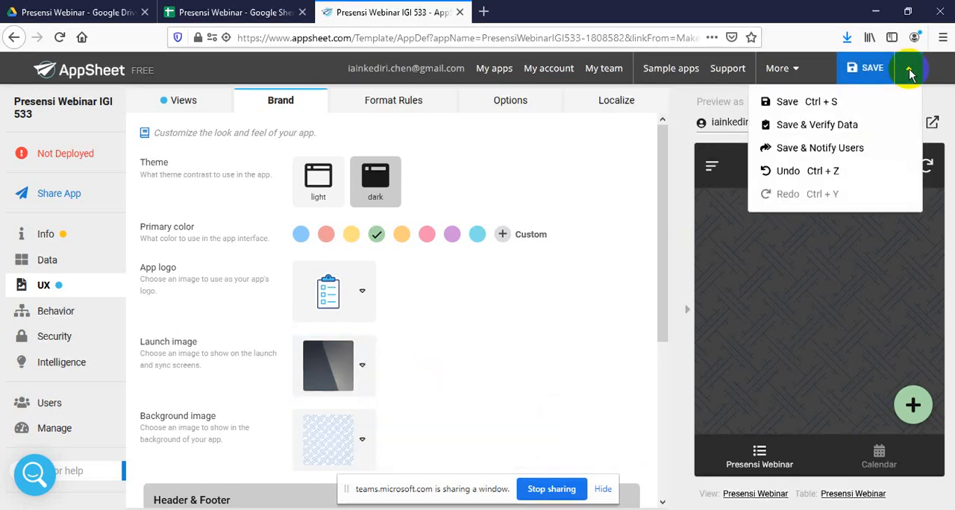
click(861, 129)
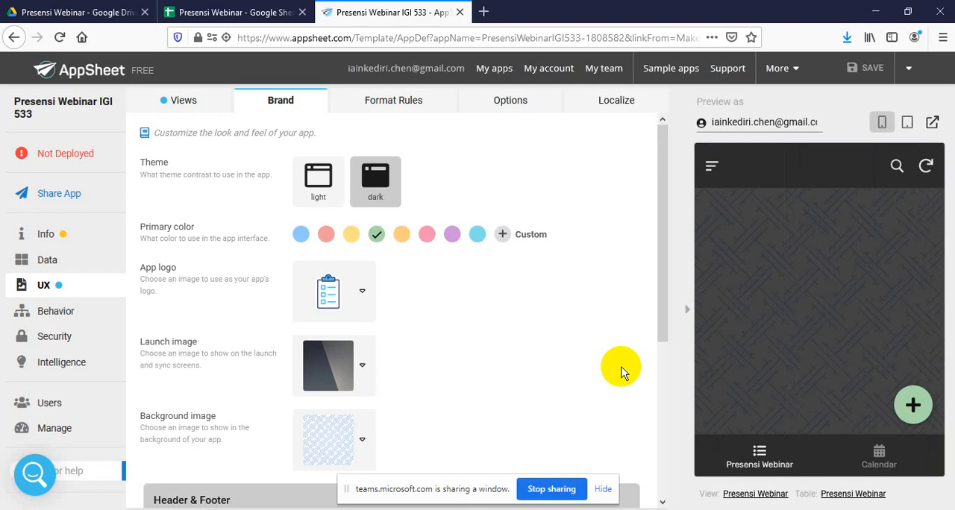
click(666, 242)
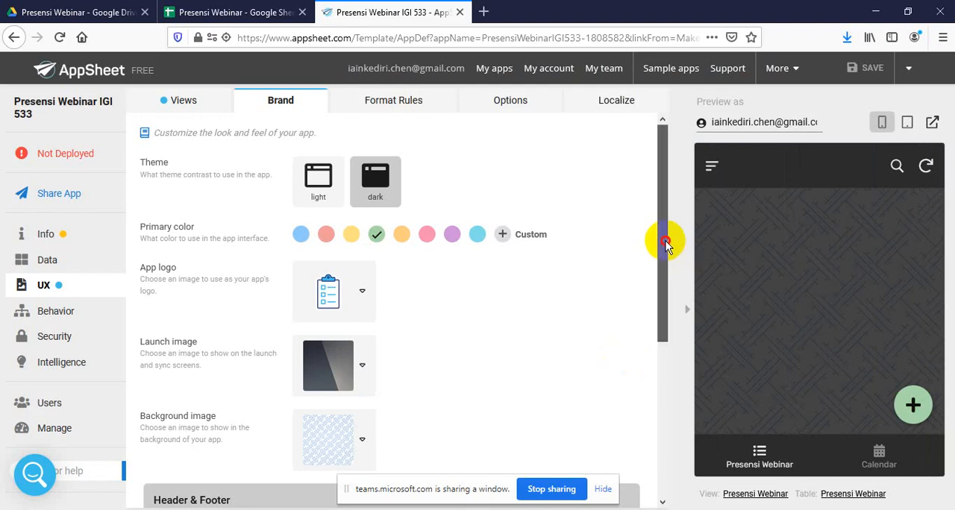
mouse_move(666, 242)
mouse_down()
mouse_move(657, 427)
mouse_move(668, 219)
mouse_up()
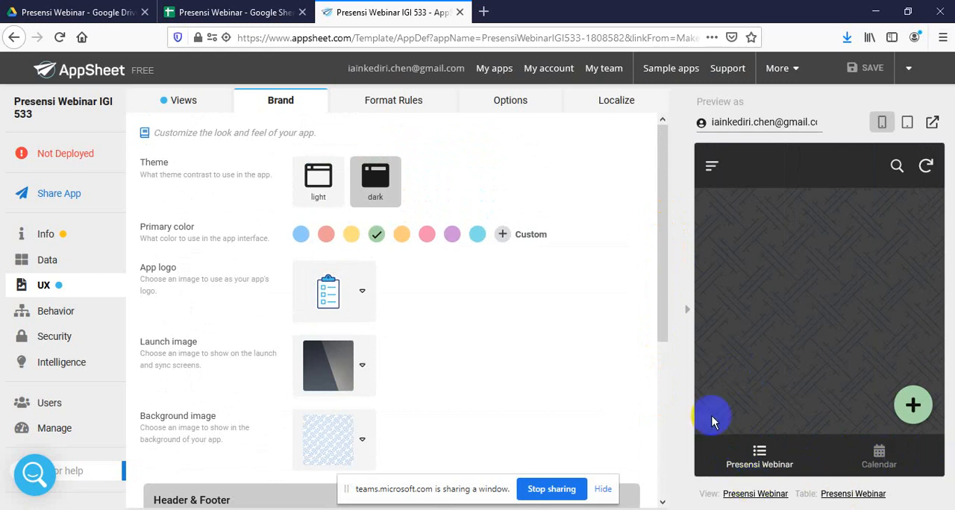
Open the Presensi Webinar primary view and rename it to Presensi
click(183, 100)
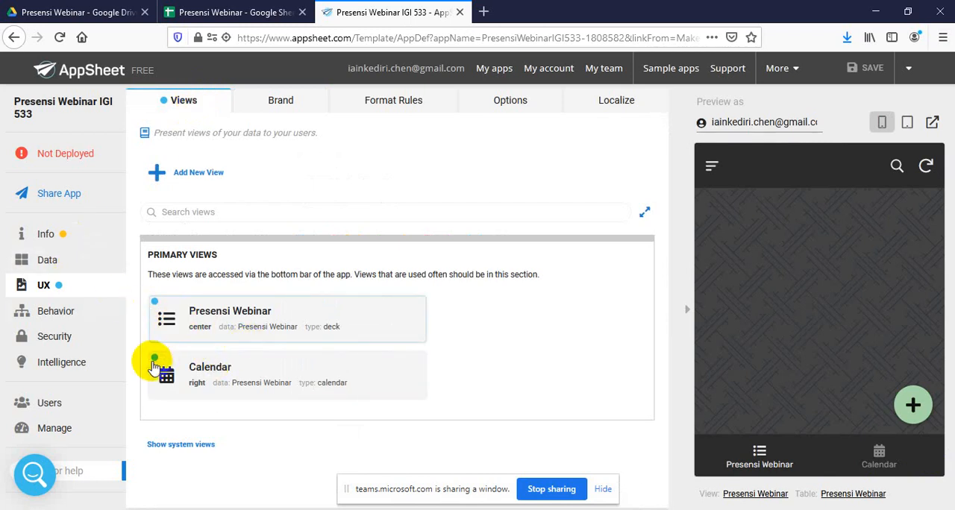
click(179, 307)
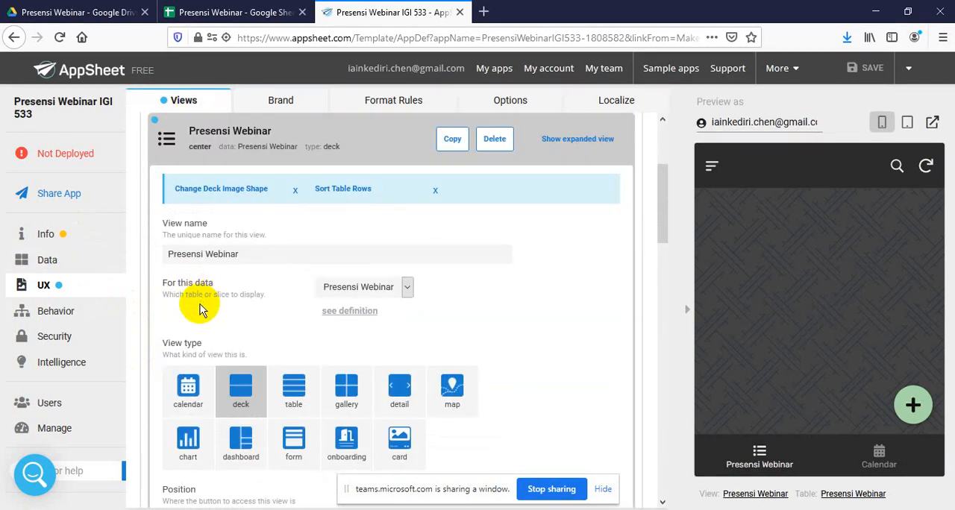
right_click(262, 259)
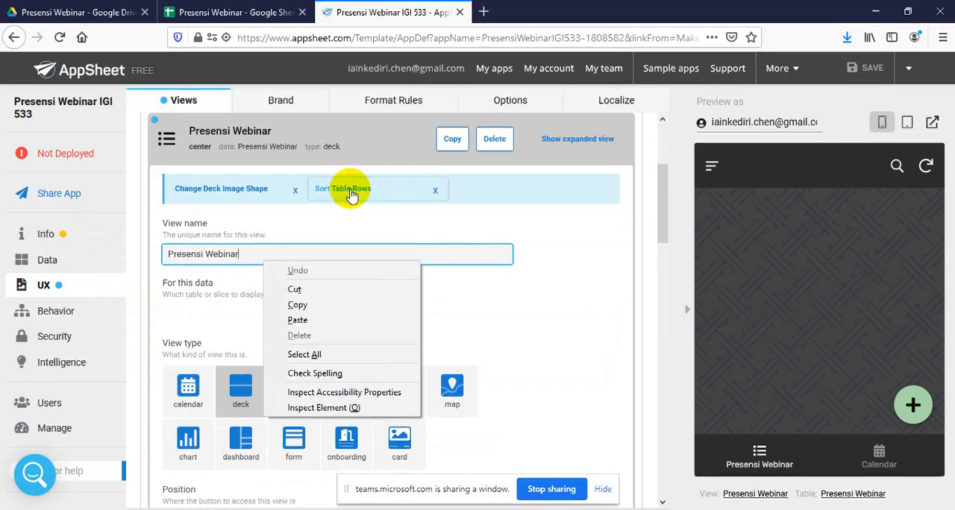
click(341, 224)
click(279, 255)
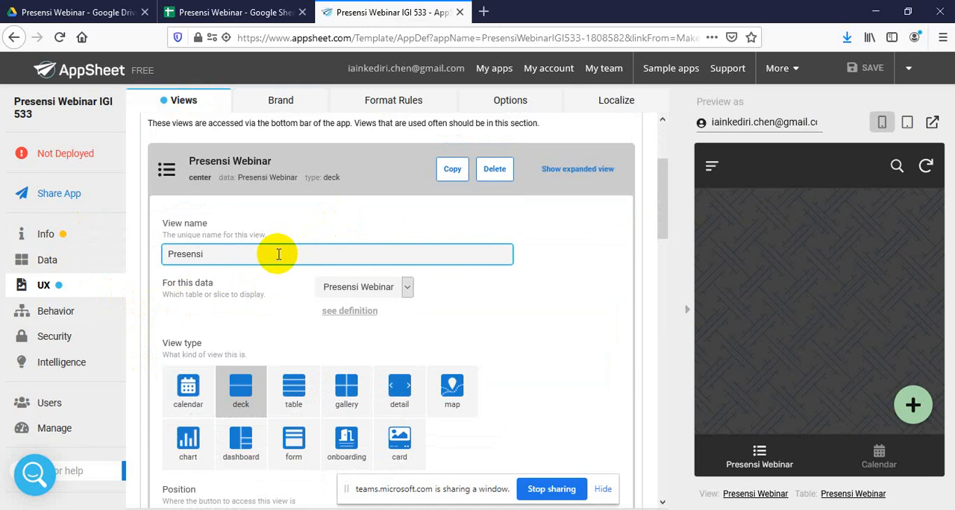
Set the position of the Presensi view to left most
scroll(298, 250, down, 1)
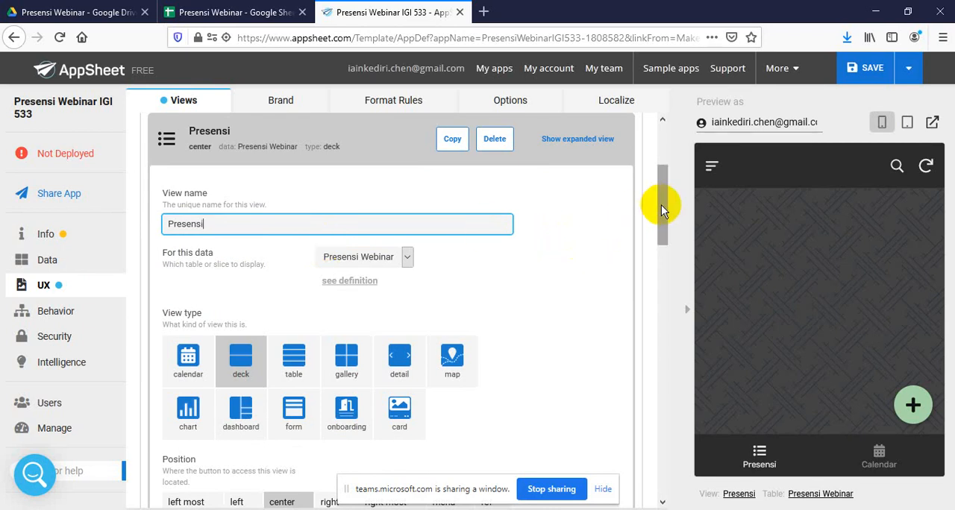
drag(661, 204, 665, 235)
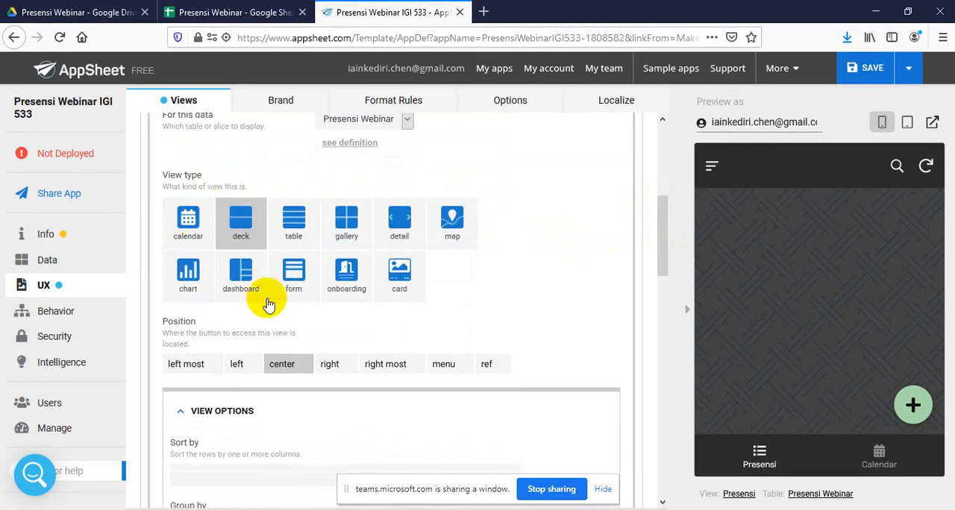
click(187, 371)
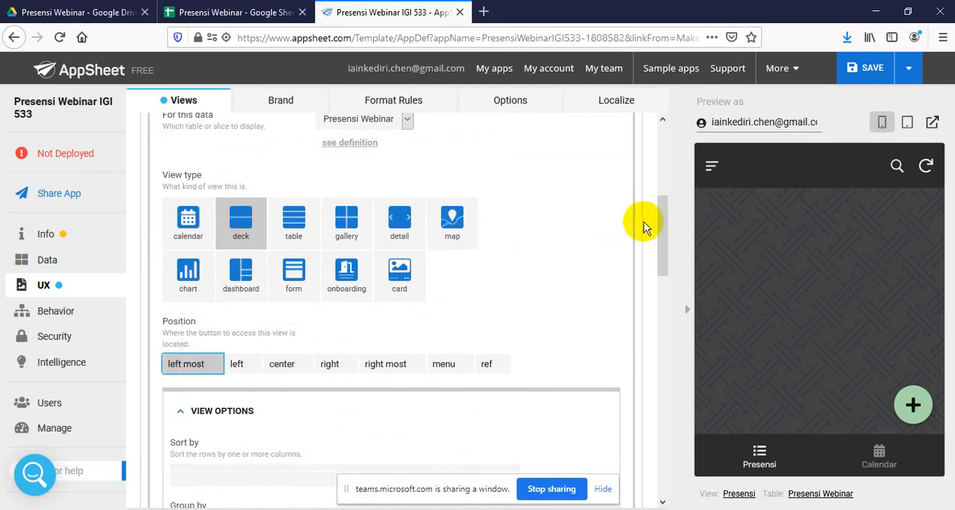
Change the Presensi view's display icon to the solid check-double icon
drag(664, 227, 667, 426)
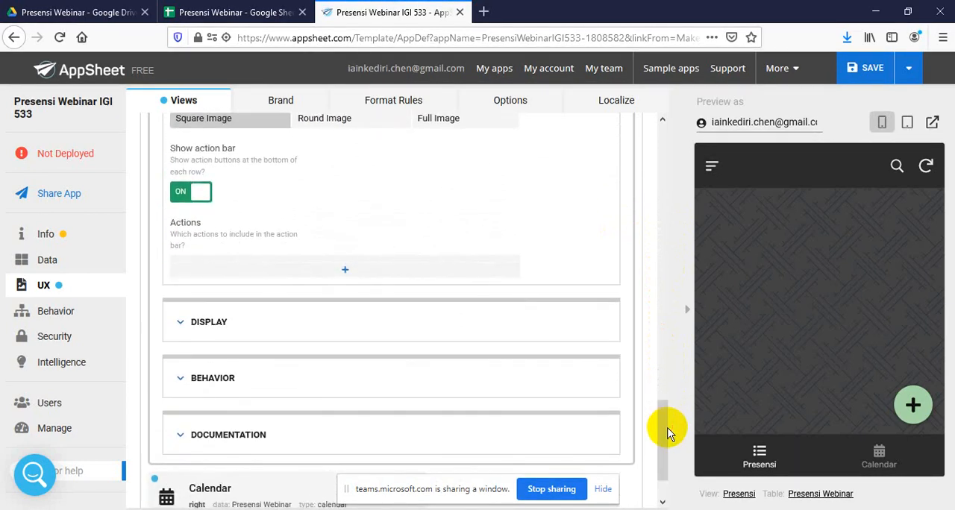
click(217, 322)
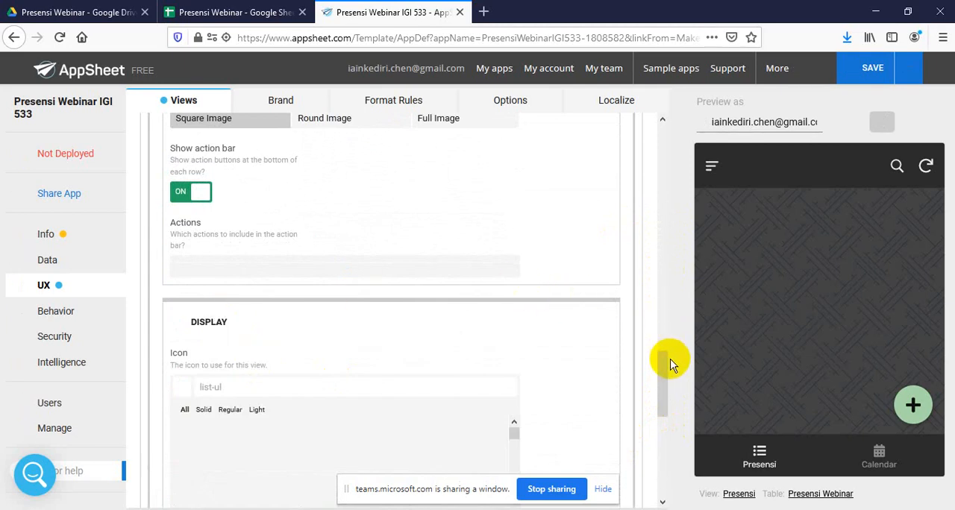
drag(664, 361, 664, 405)
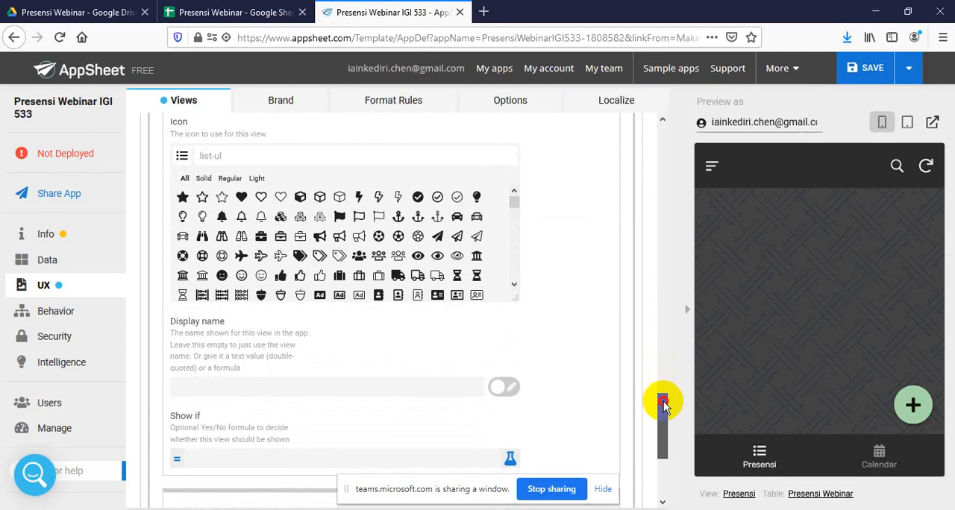
click(514, 285)
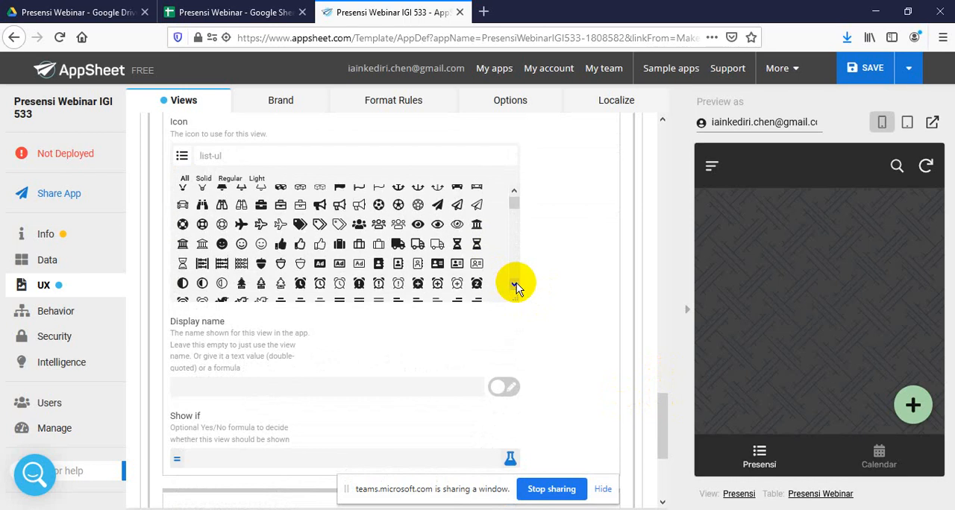
click(515, 285)
click(515, 285)
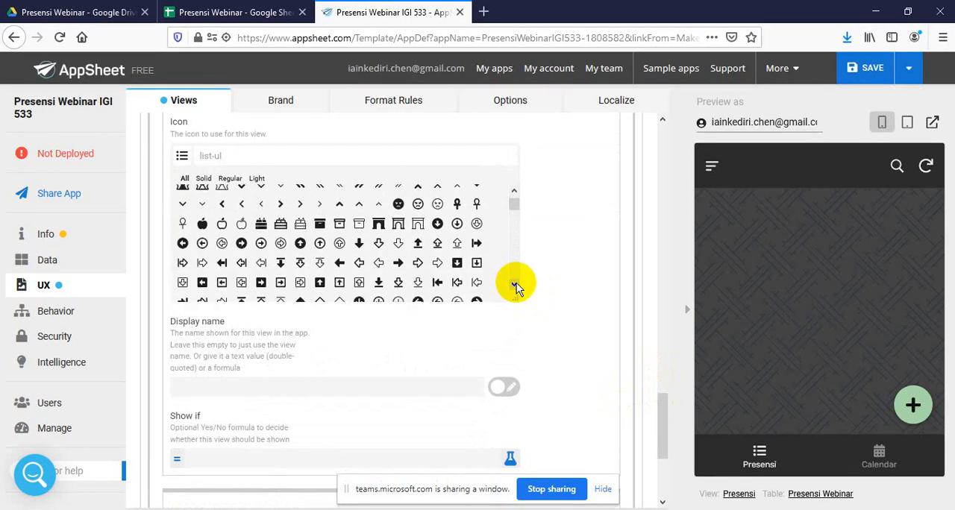
click(514, 285)
click(515, 286)
click(515, 285)
click(515, 285)
click(515, 285)
click(515, 286)
click(515, 285)
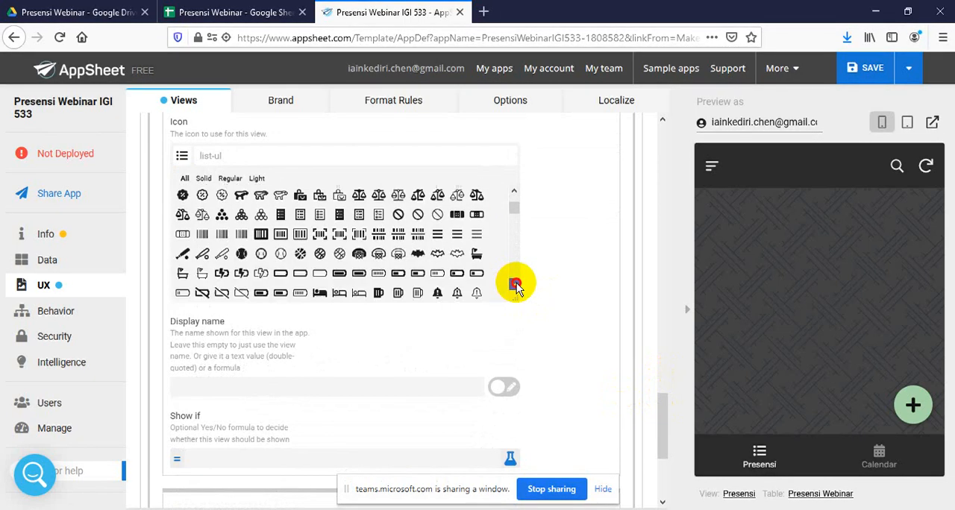
click(515, 285)
click(515, 285)
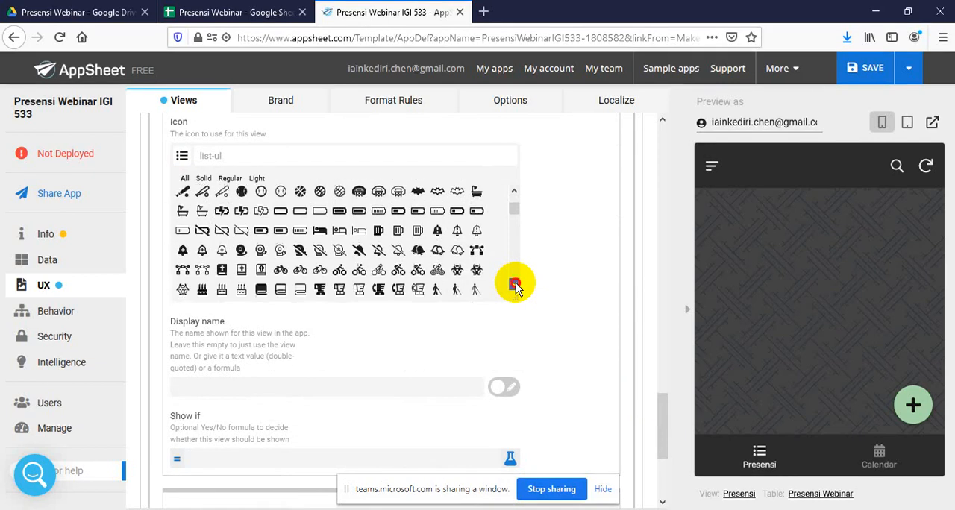
click(515, 285)
click(515, 285)
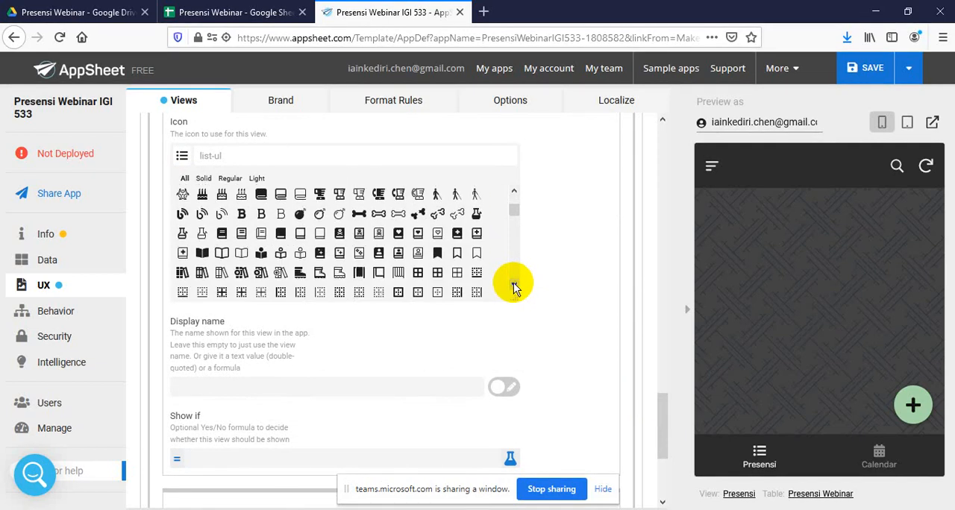
click(515, 285)
click(515, 285)
click(515, 285)
click(515, 285)
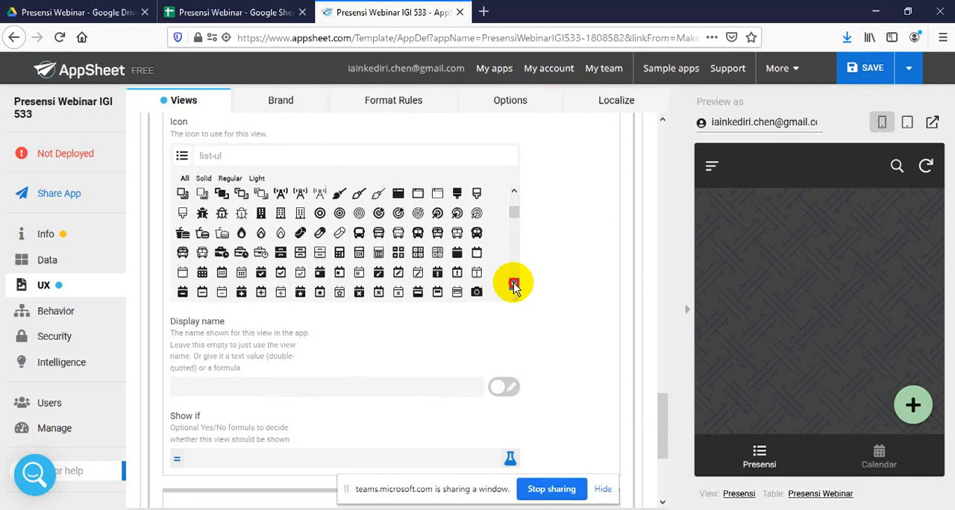
click(515, 286)
click(515, 285)
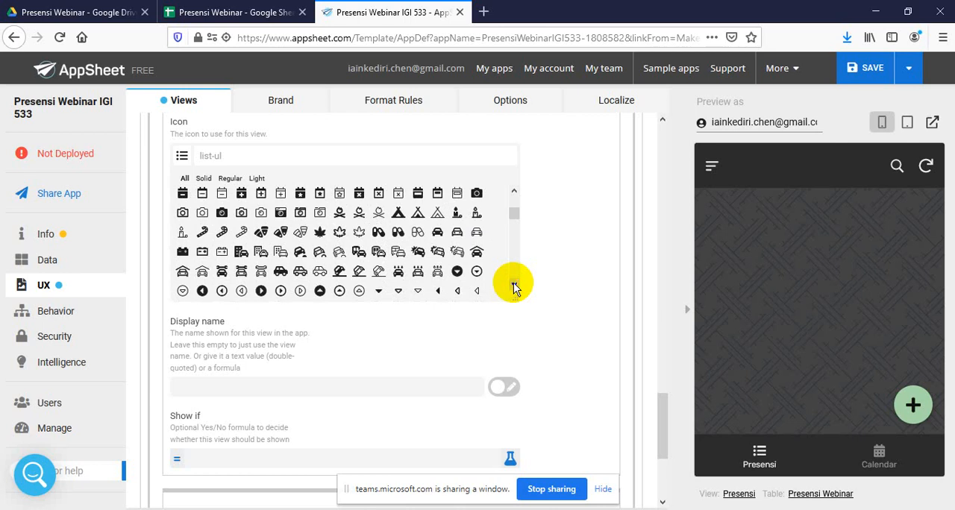
click(515, 285)
click(515, 285)
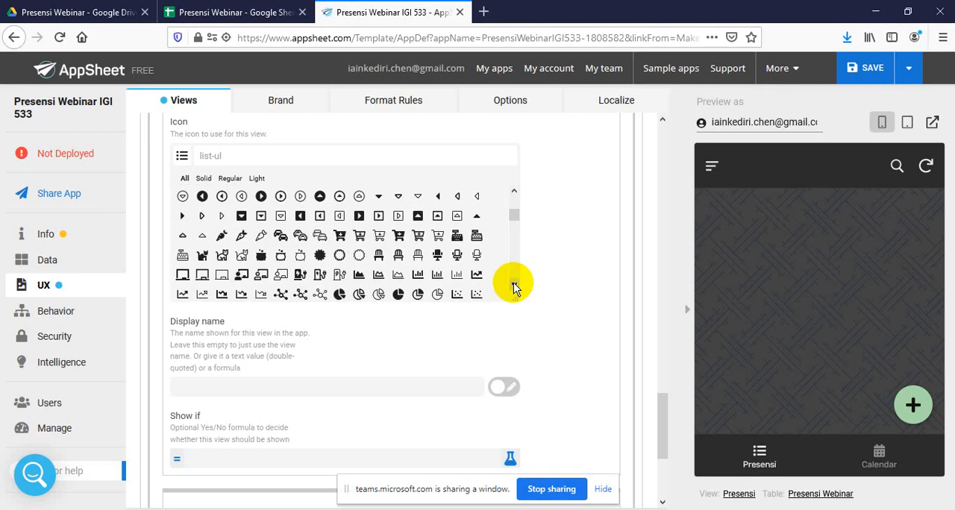
click(515, 285)
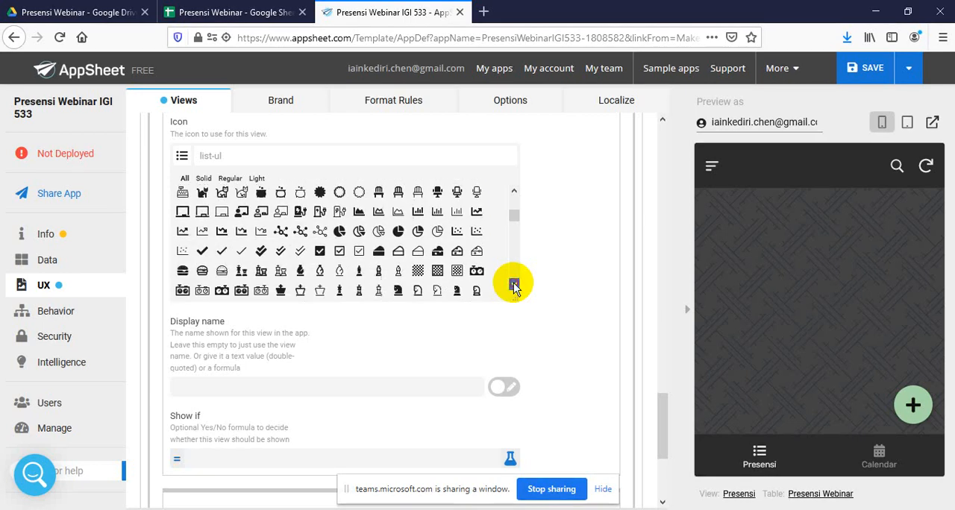
click(515, 286)
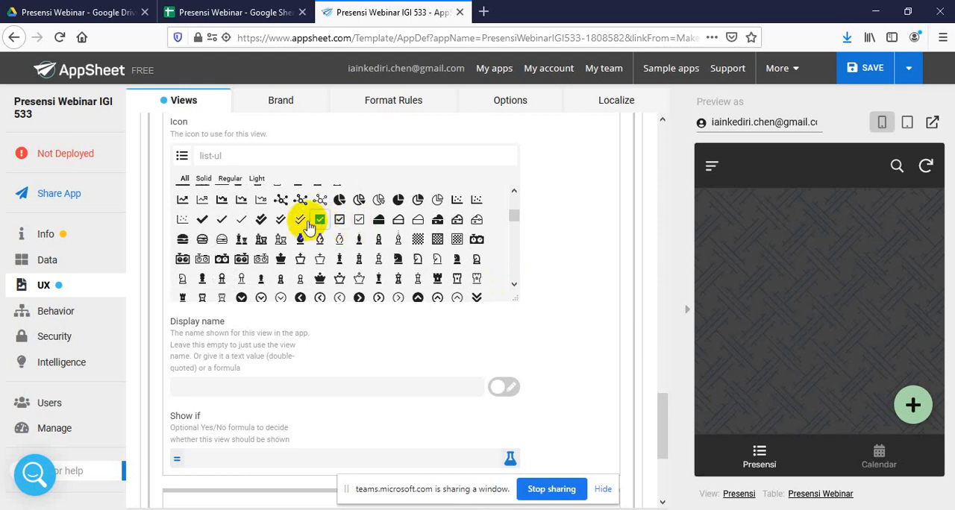
click(262, 219)
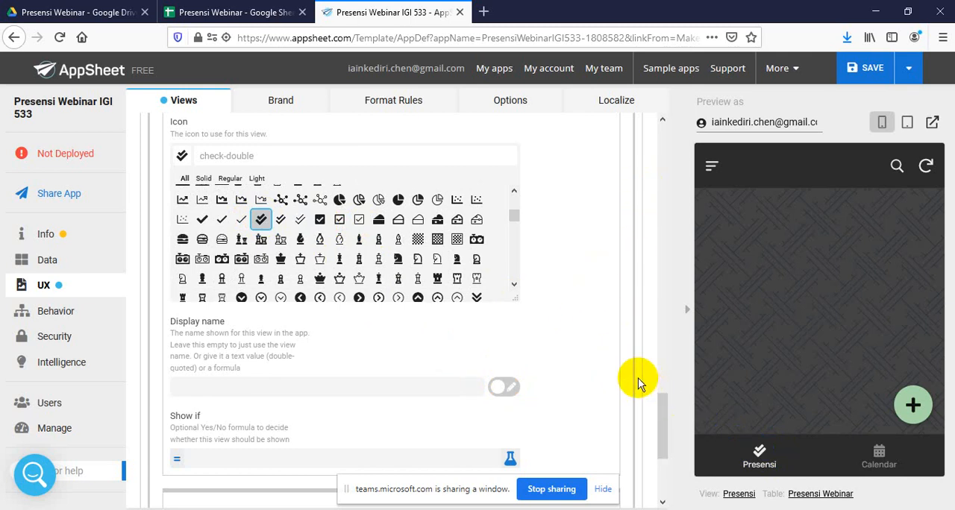
Close the Presensi view's settings and delete the Calendar view from the primary views
drag(661, 404, 665, 142)
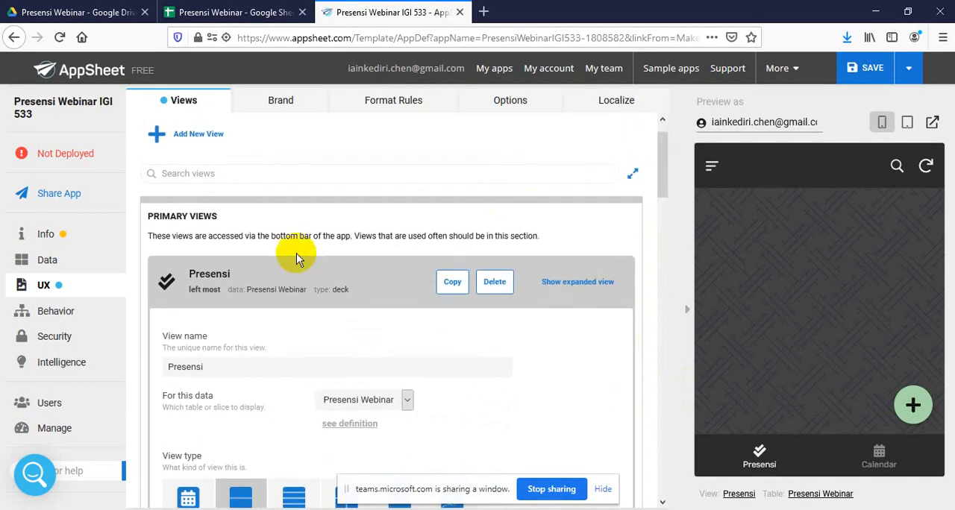
click(274, 273)
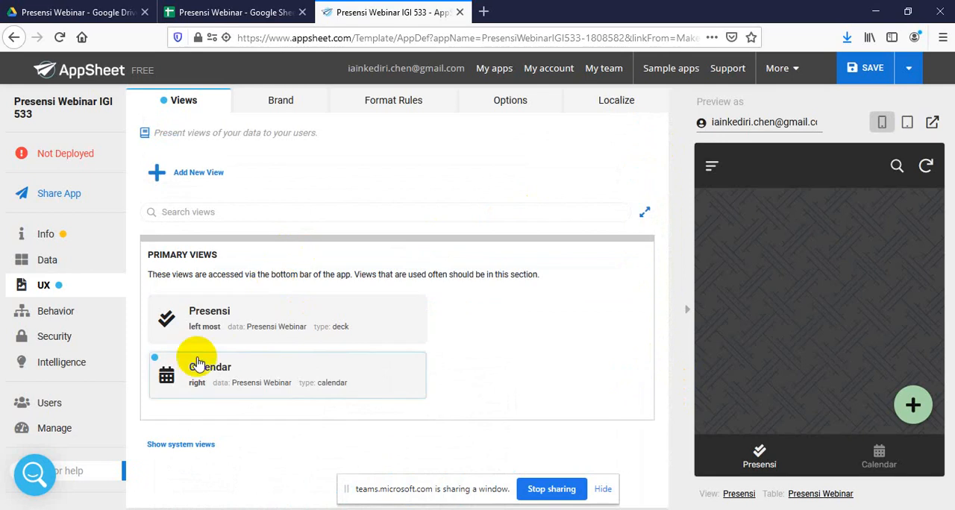
click(162, 363)
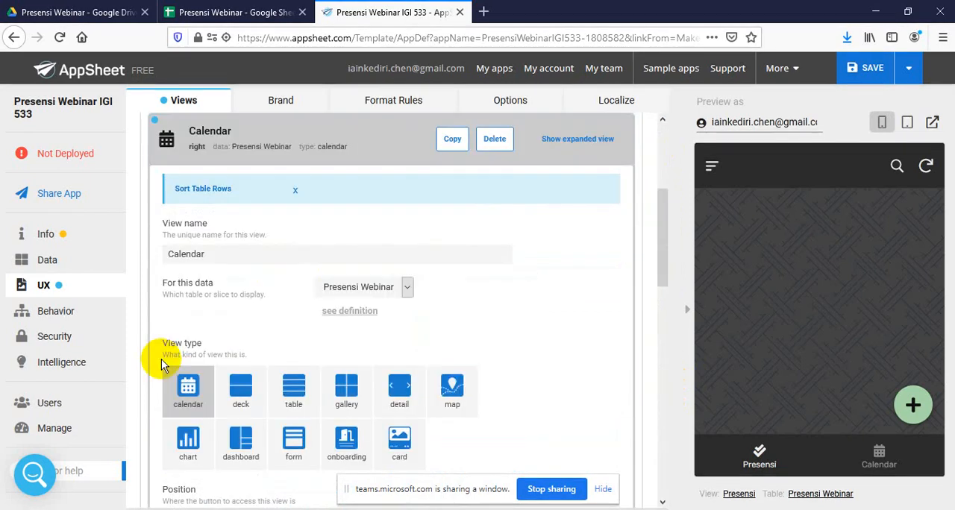
click(495, 144)
click(482, 140)
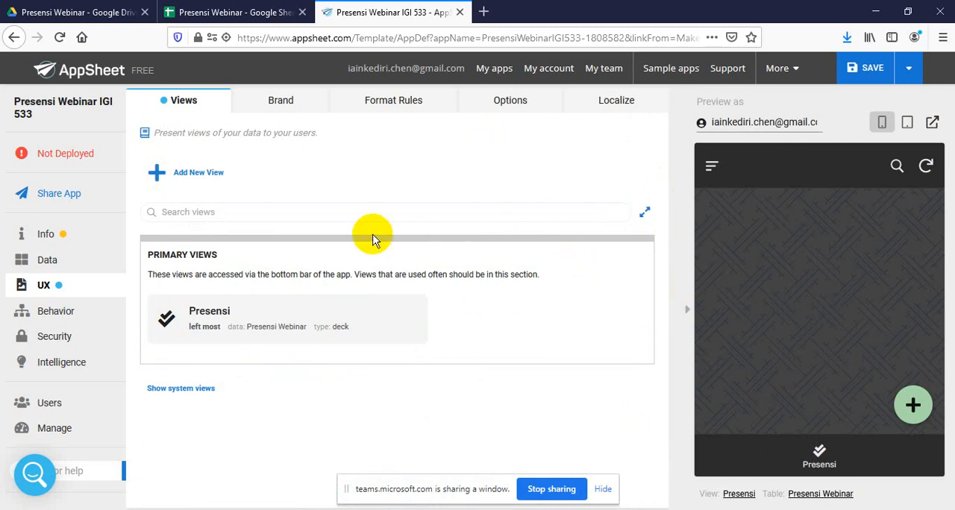
Add a new view to the app and name it Location
click(214, 181)
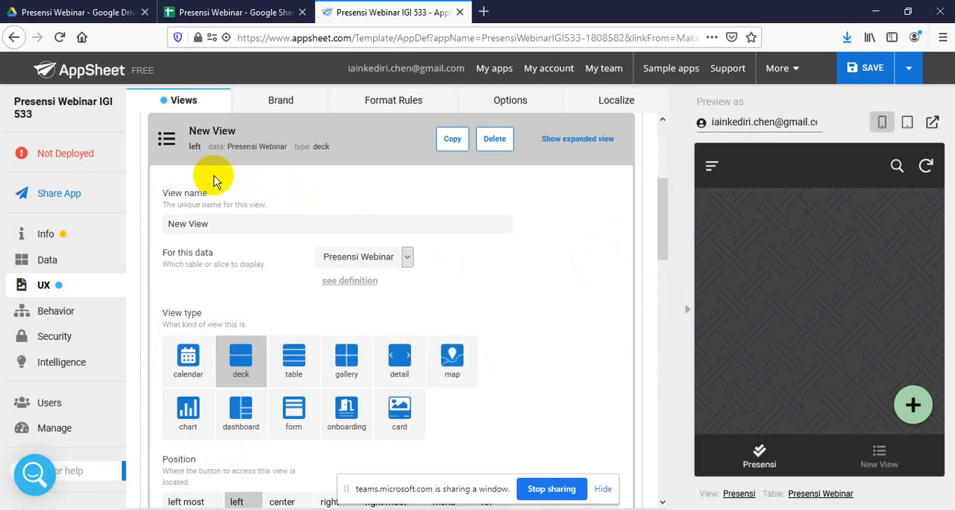
click(224, 224)
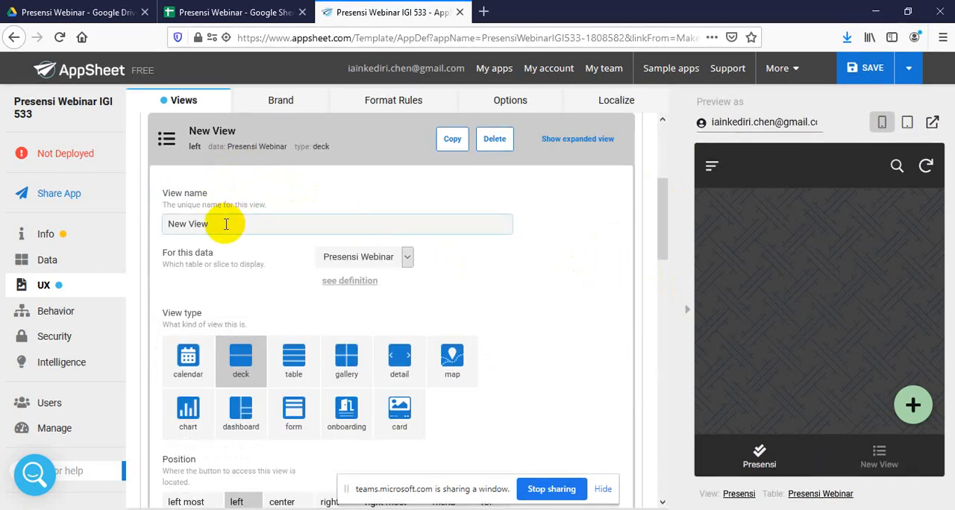
drag(225, 224, 161, 224)
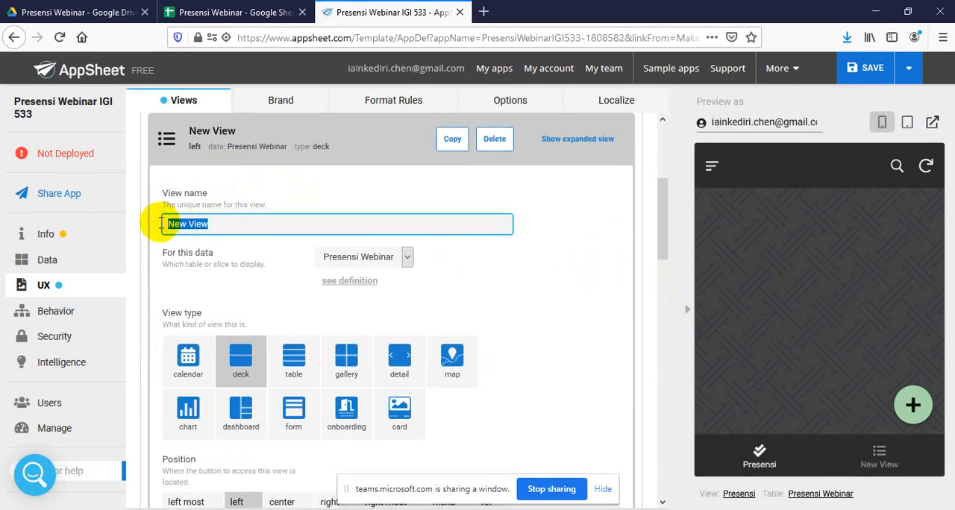
text(lo)
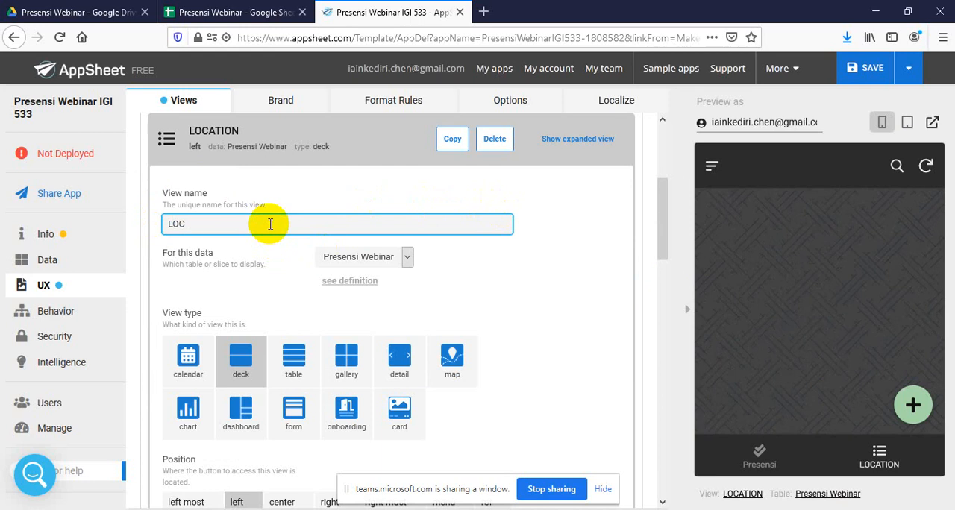
text(o)
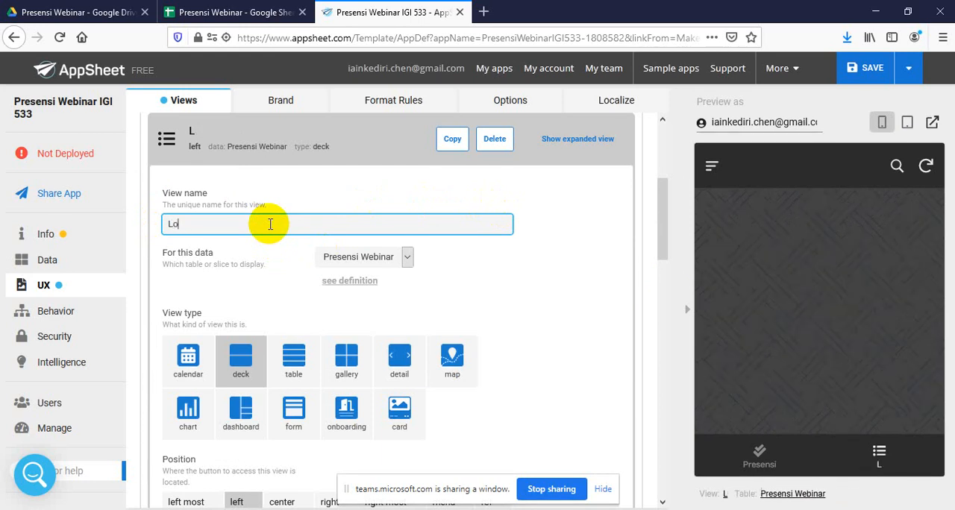
text(acation)
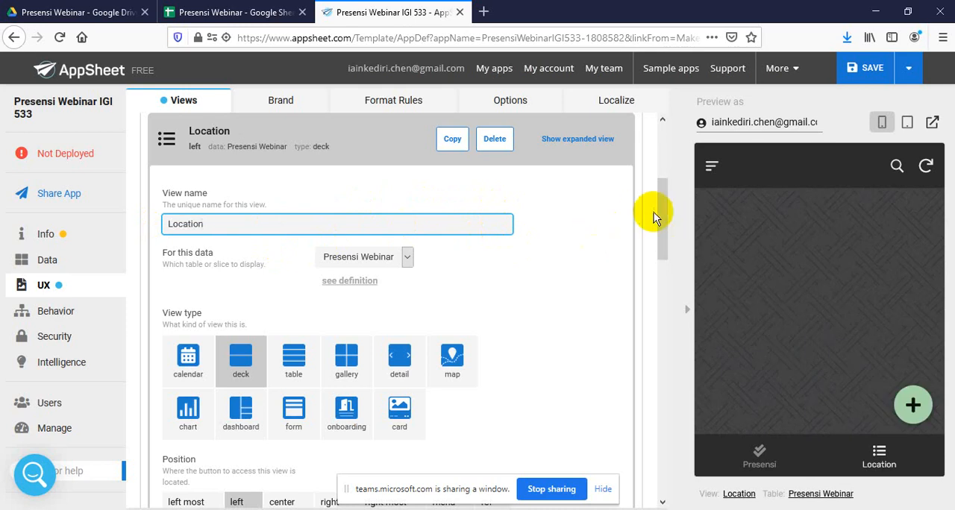
Set the Location view's type to map and expand its display settings
click(453, 353)
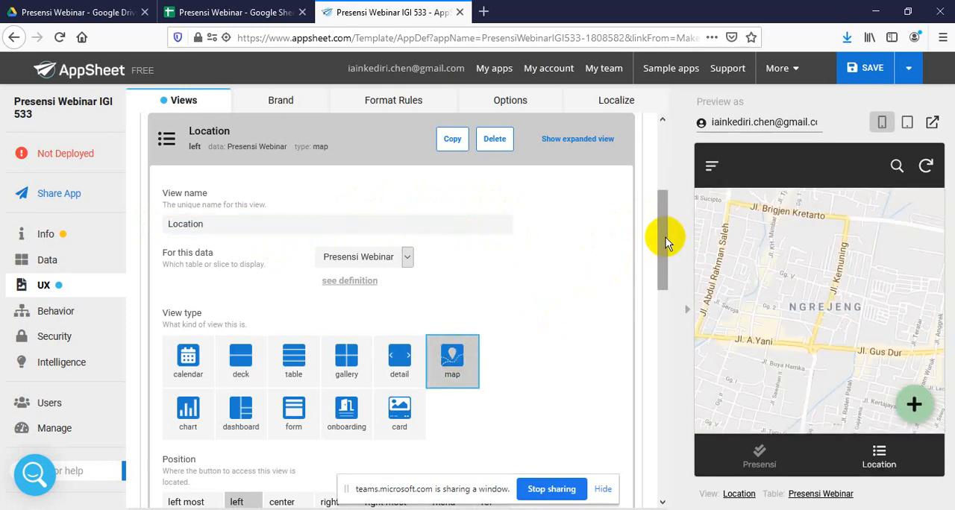
drag(665, 239, 686, 439)
click(232, 325)
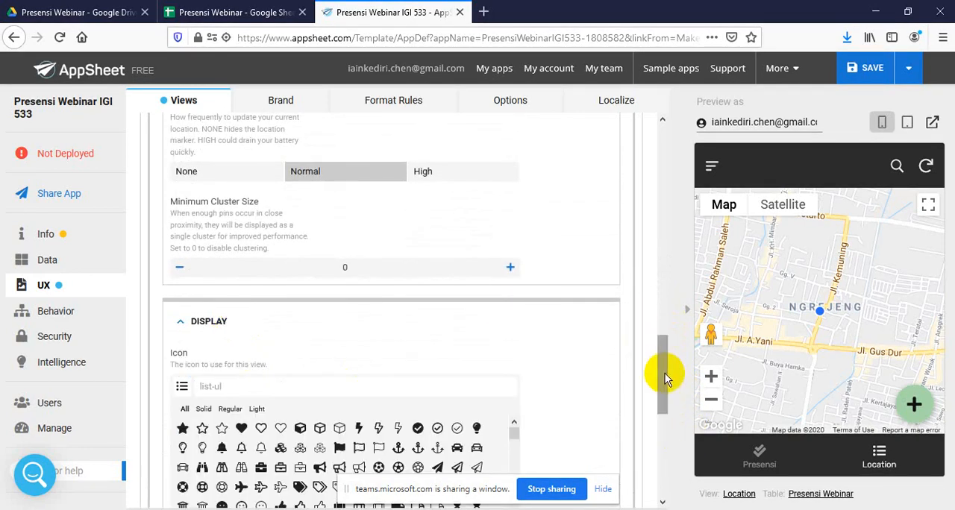
Change the Location view's display icon to globe-americas and close the view's settings
drag(665, 377, 666, 418)
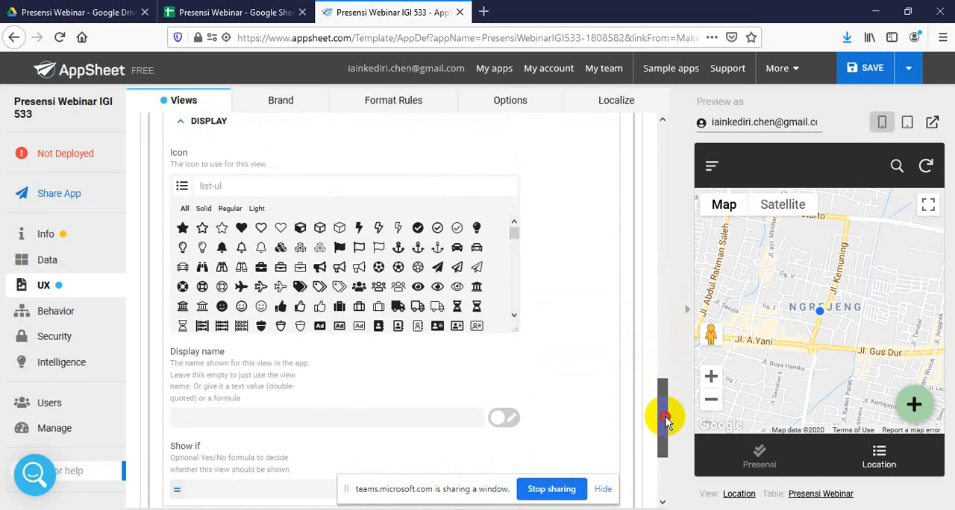
click(514, 318)
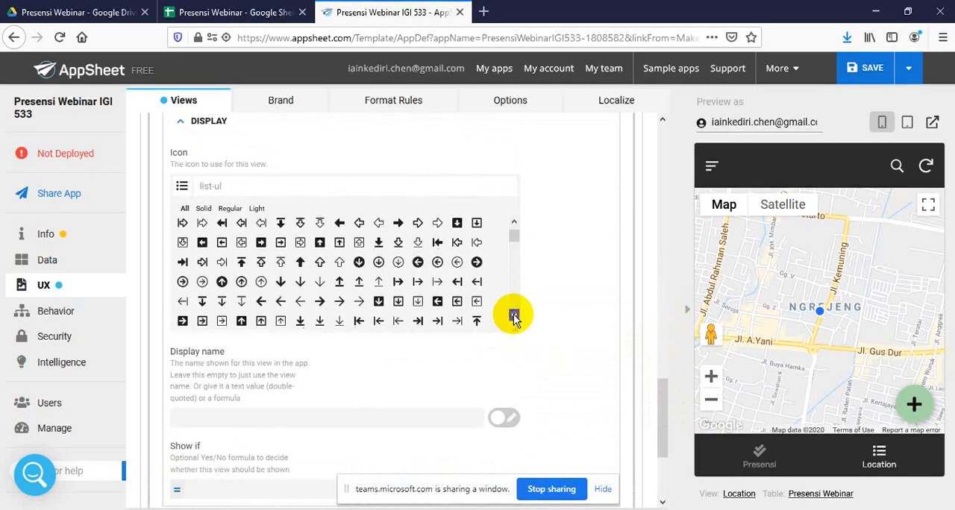
click(514, 319)
click(514, 319)
click(514, 319)
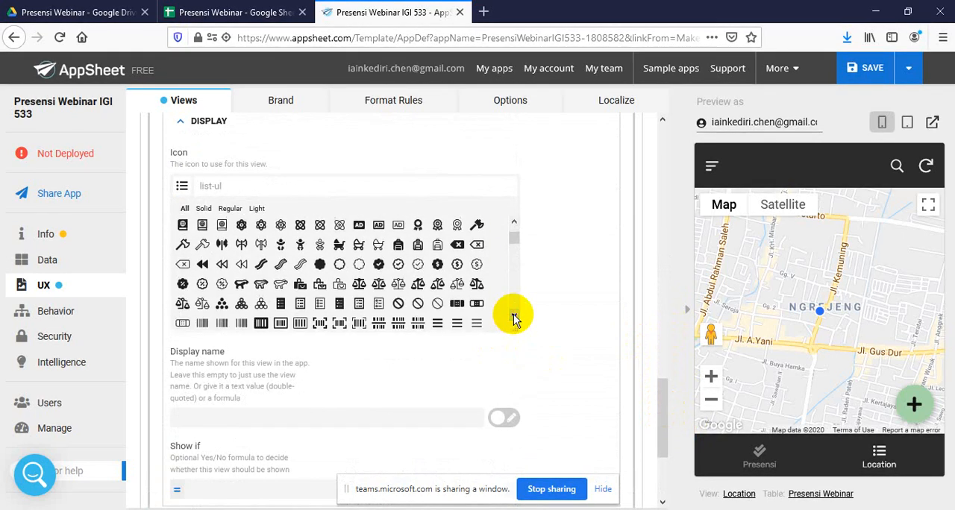
click(513, 319)
click(514, 319)
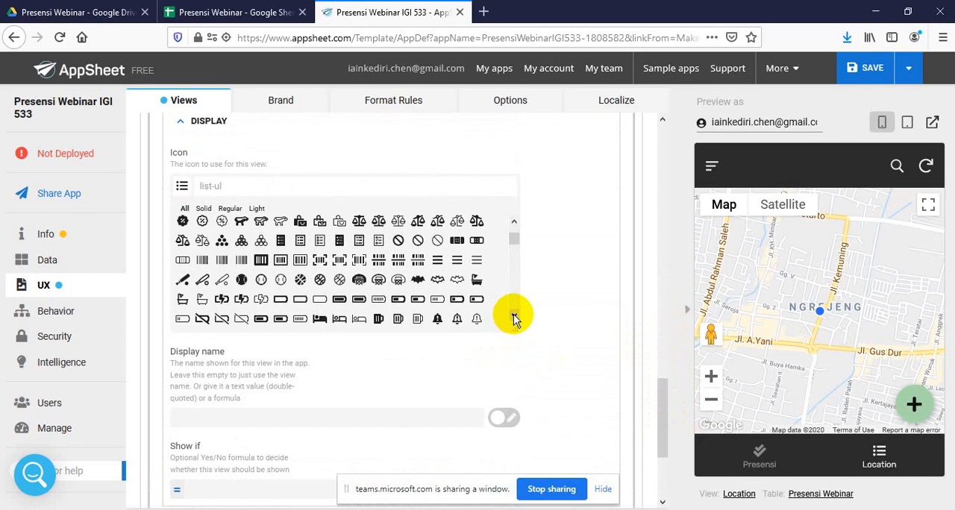
click(513, 318)
click(513, 319)
click(514, 319)
click(514, 318)
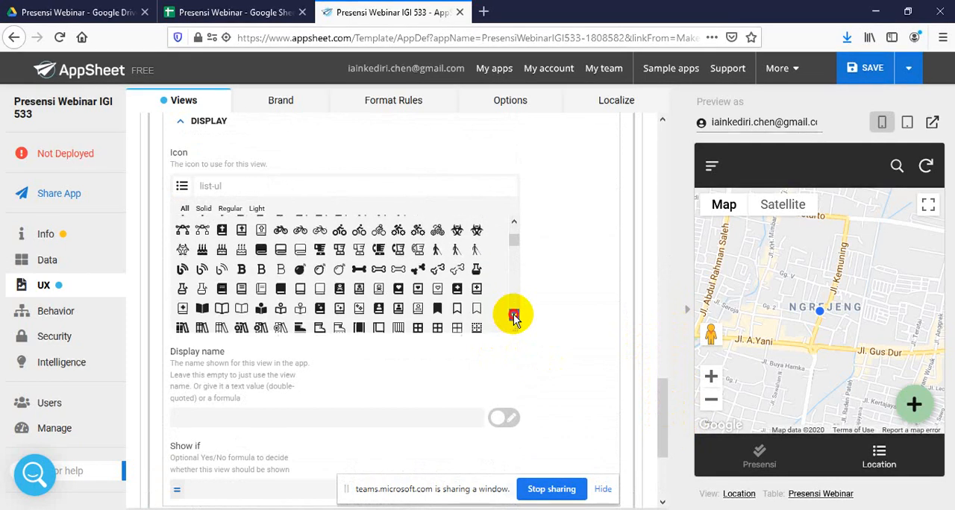
click(514, 318)
click(514, 318)
click(514, 319)
click(514, 319)
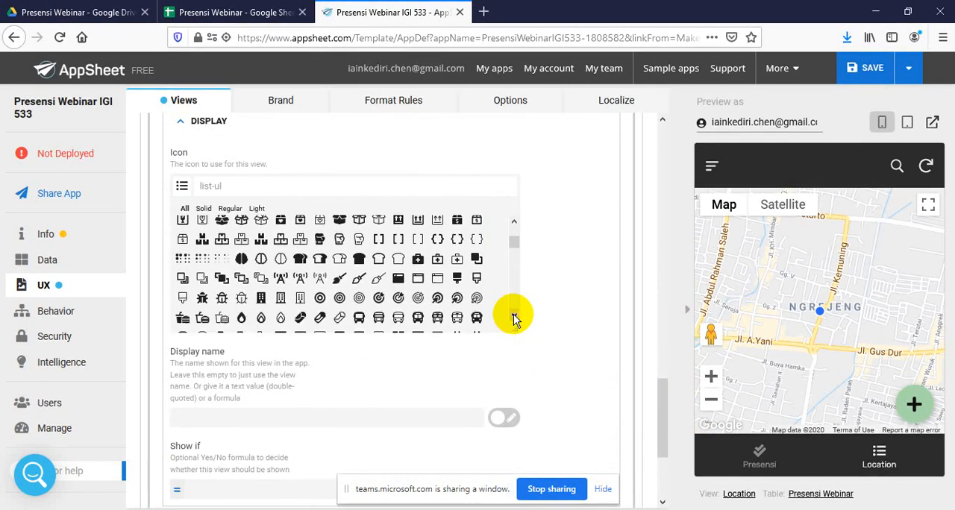
click(514, 319)
click(514, 319)
click(514, 318)
click(514, 319)
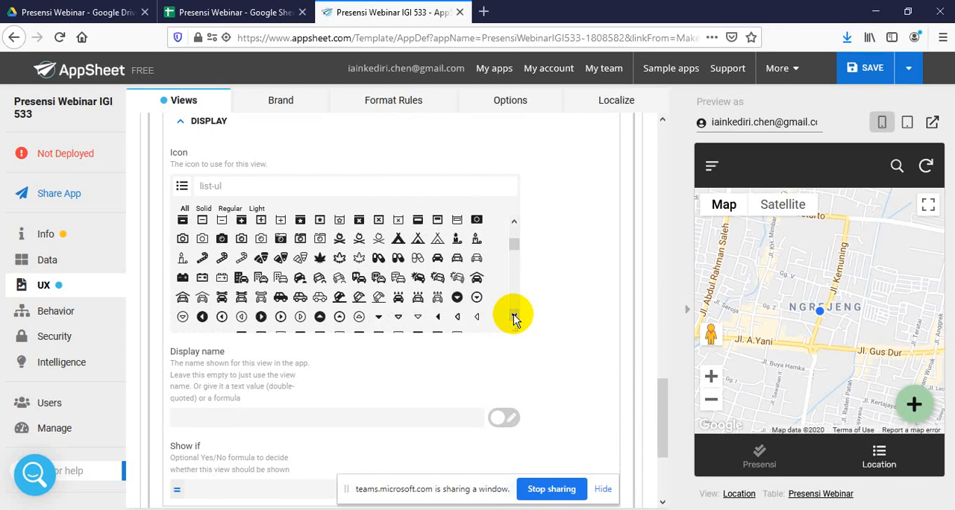
click(514, 318)
click(514, 318)
click(514, 318)
click(514, 319)
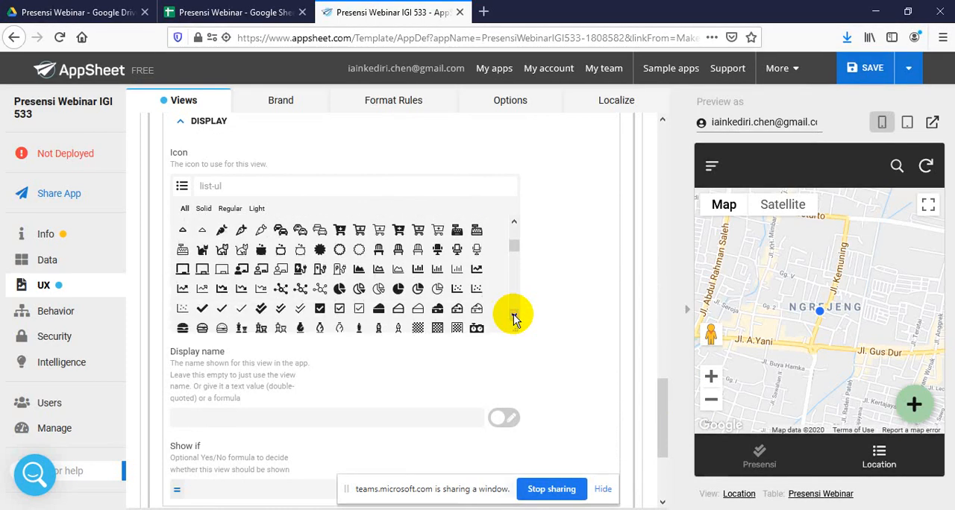
click(515, 319)
click(514, 319)
click(514, 319)
click(514, 319)
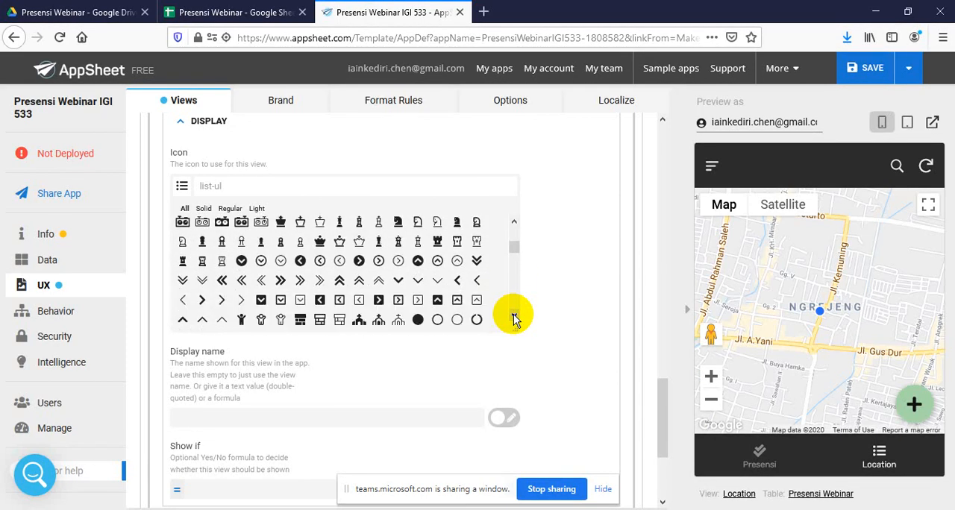
click(514, 319)
click(514, 319)
click(515, 318)
click(514, 319)
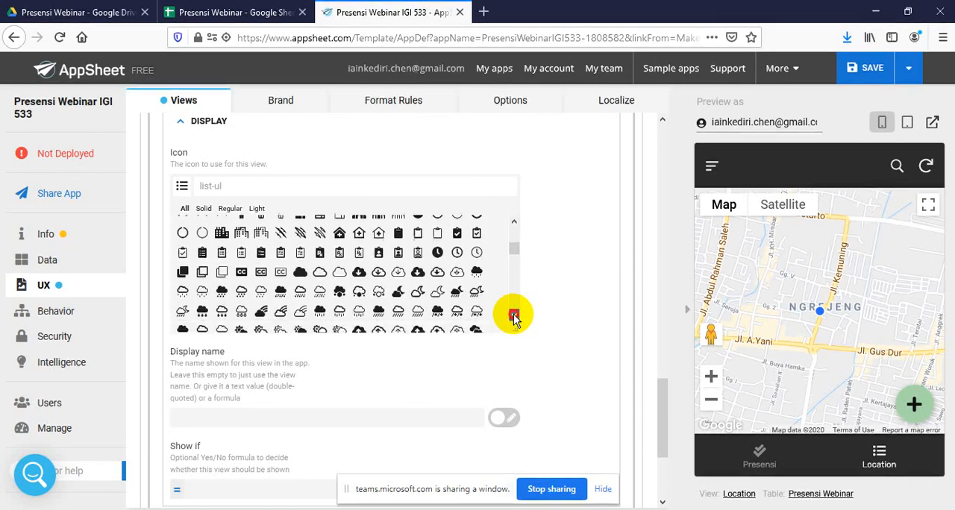
click(514, 319)
click(514, 318)
click(514, 319)
click(515, 318)
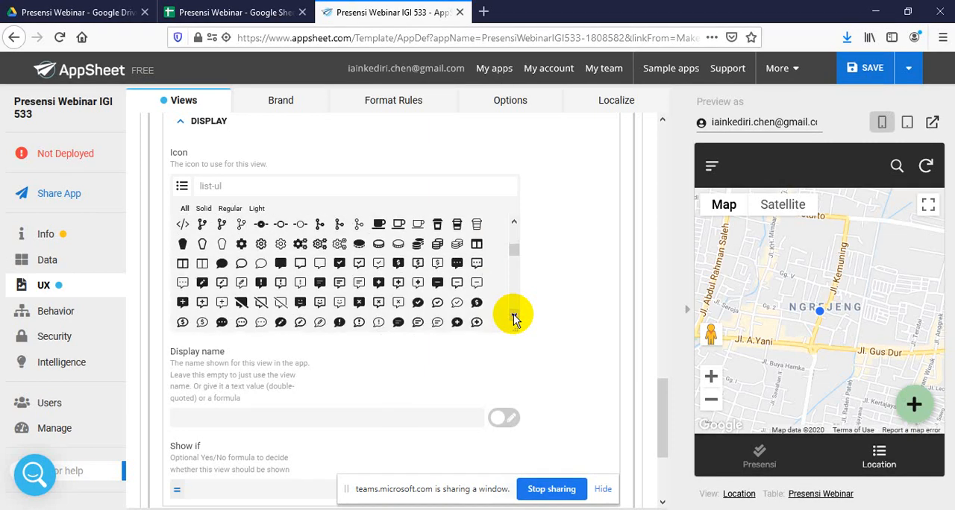
click(514, 319)
click(514, 318)
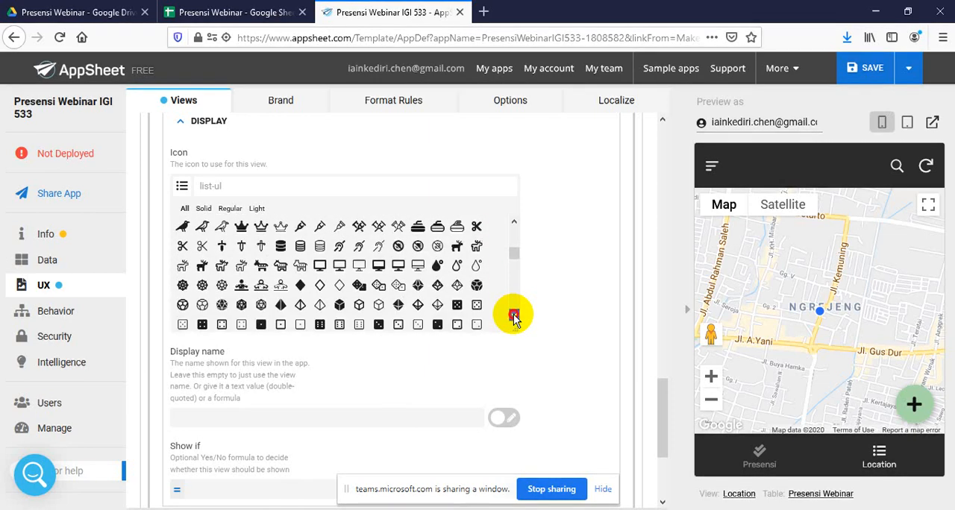
click(514, 319)
click(514, 319)
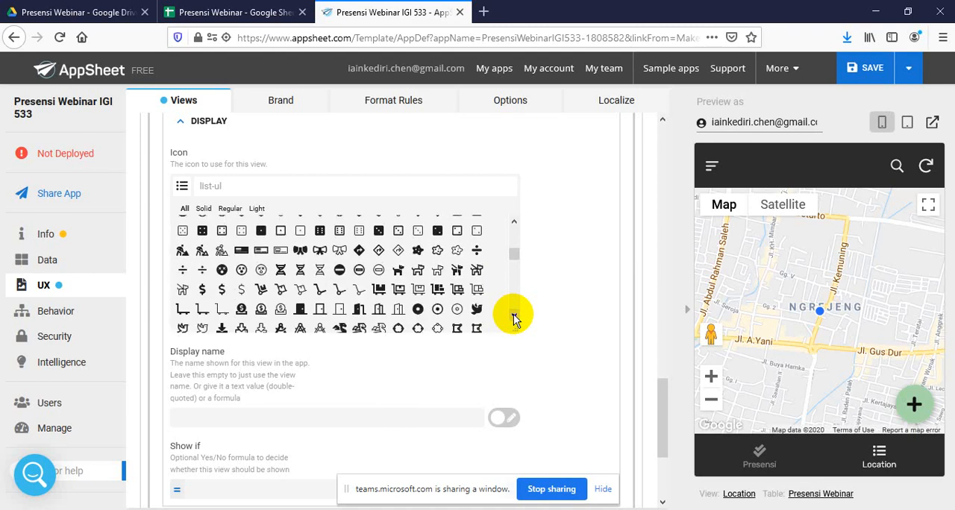
click(515, 319)
click(514, 319)
click(514, 319)
click(515, 319)
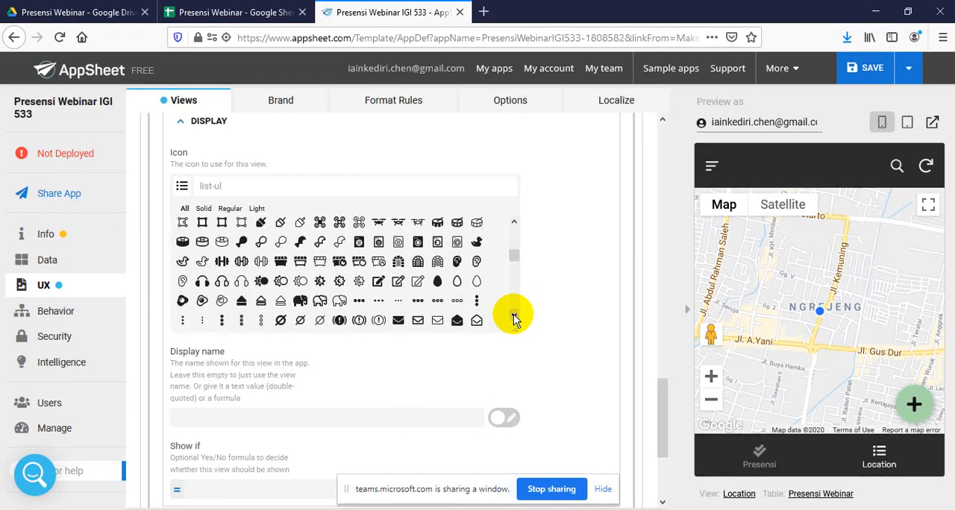
click(514, 318)
click(514, 318)
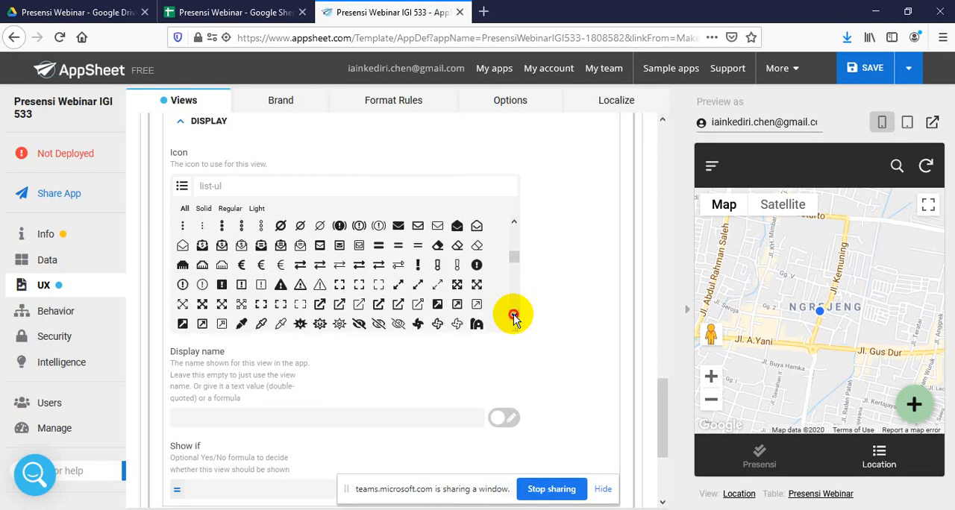
click(514, 319)
click(514, 319)
click(514, 319)
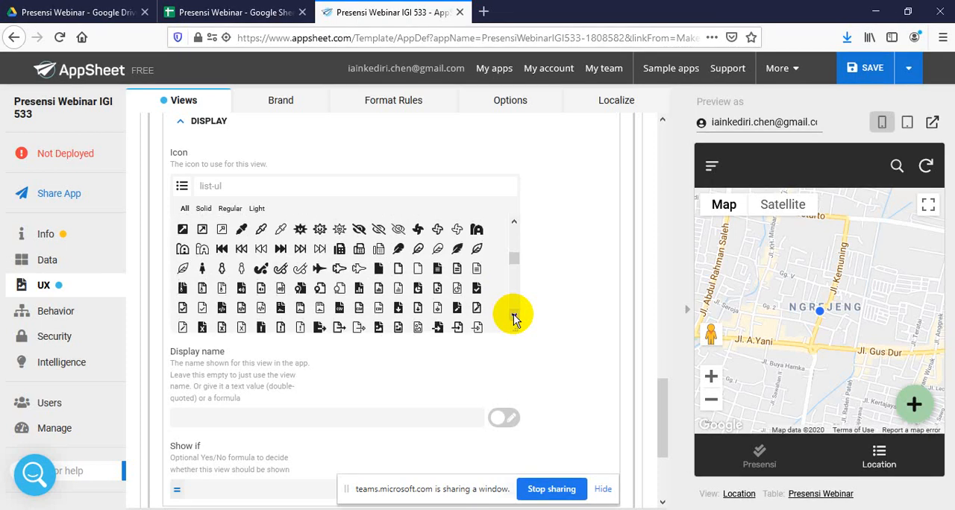
click(514, 319)
click(514, 318)
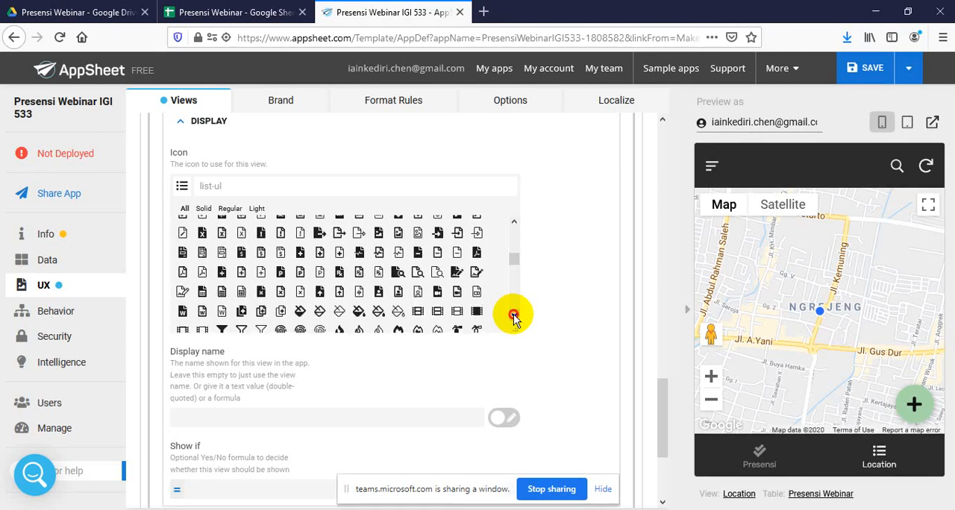
click(514, 318)
click(515, 319)
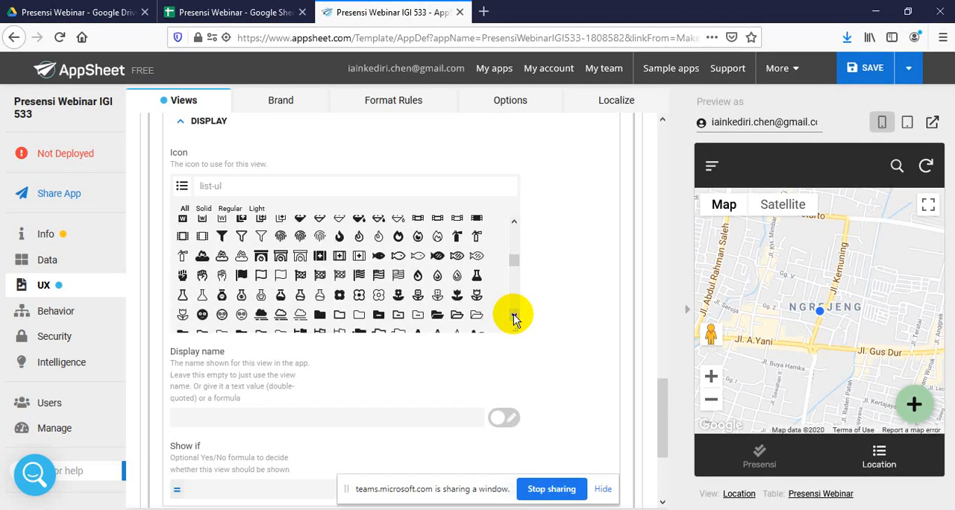
click(515, 319)
click(514, 318)
click(514, 319)
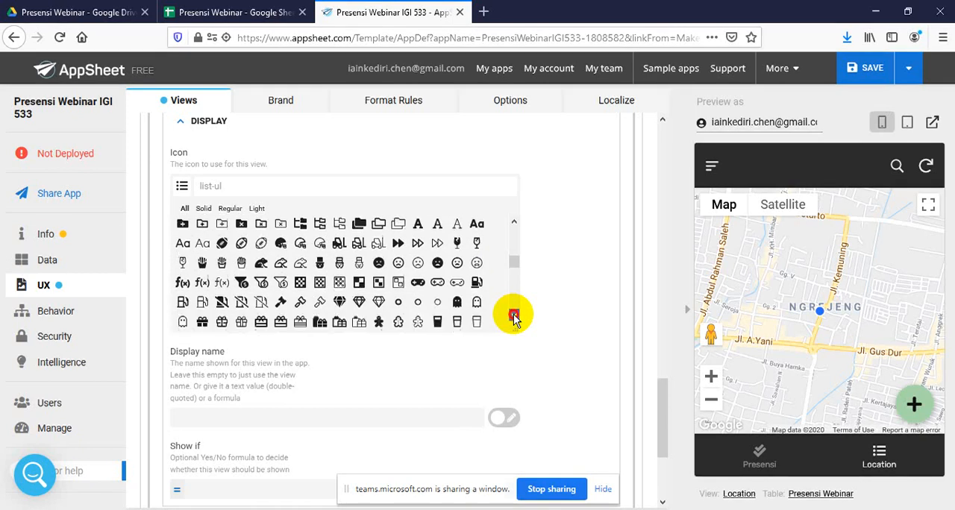
click(514, 319)
click(514, 319)
click(514, 319)
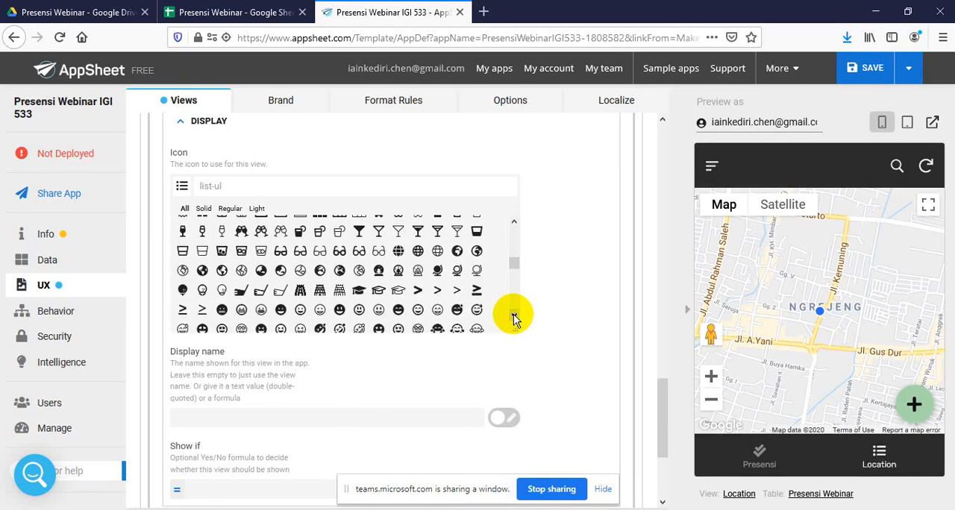
click(203, 271)
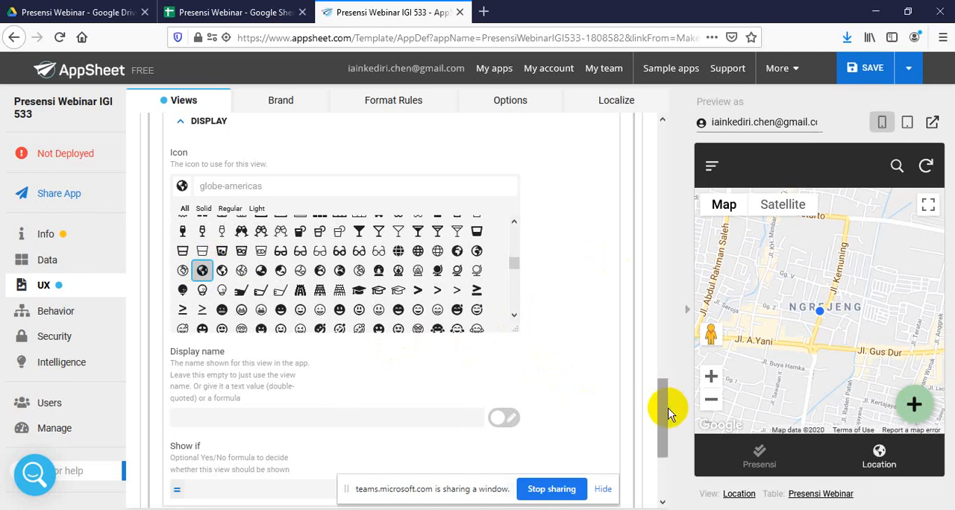
drag(669, 415, 682, 156)
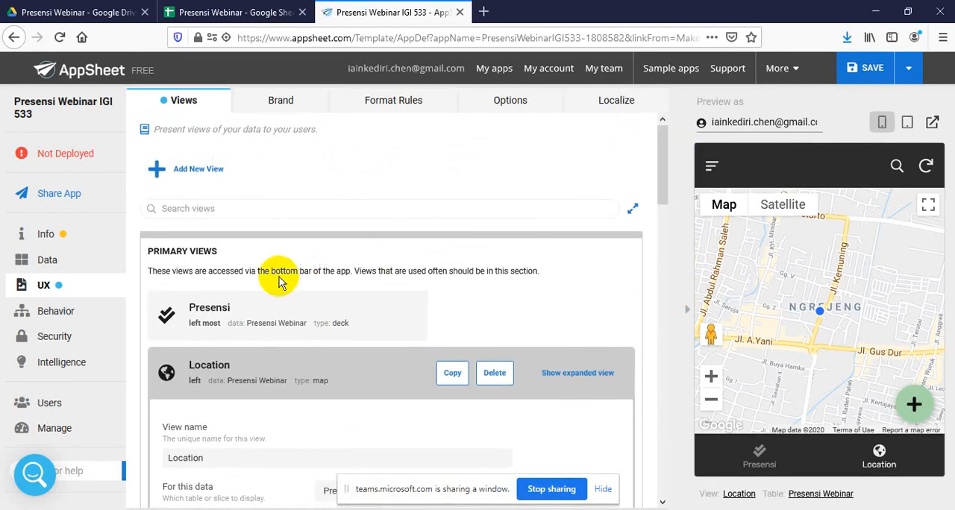
click(188, 370)
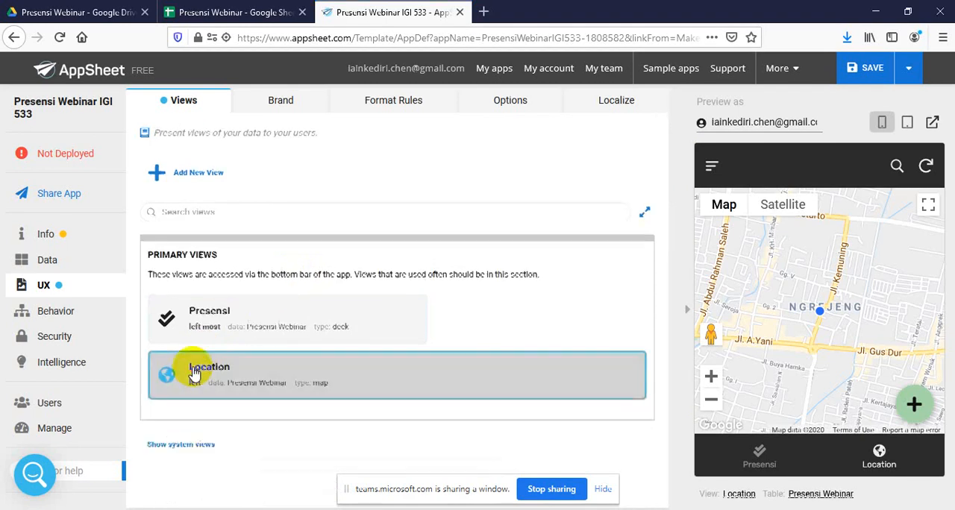
Add another new view to the app and name it Graphic
click(189, 174)
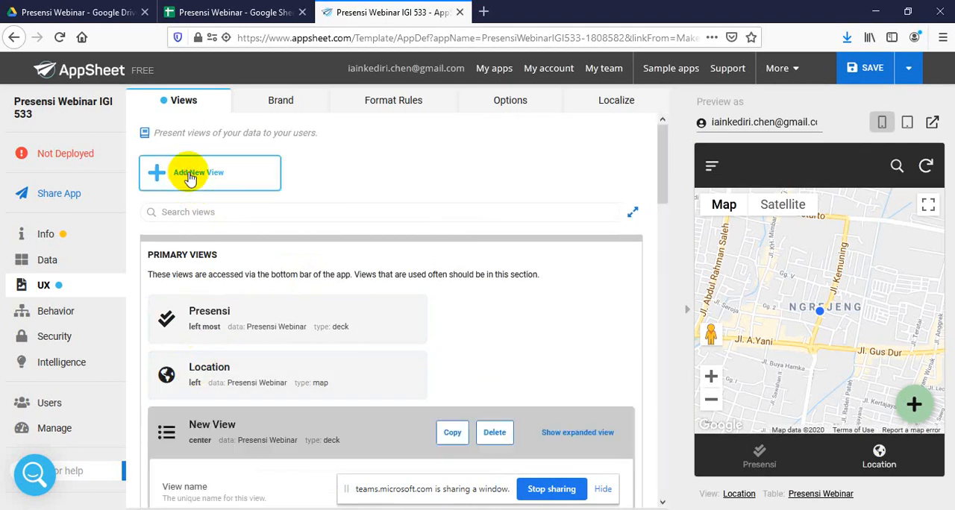
click(226, 223)
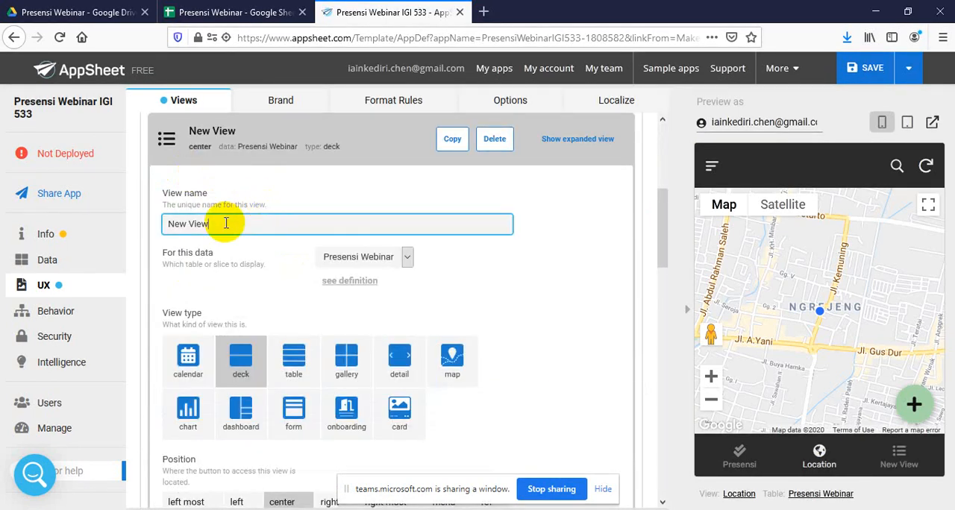
triple_click(226, 223)
text(Graphic)
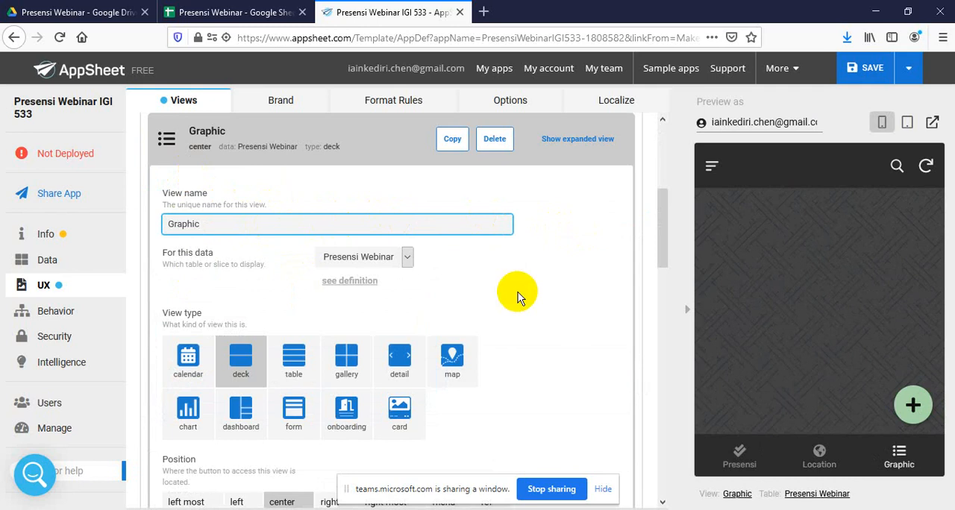
Make the Graphic view a chart and set its chart type to aggregate piechart
click(188, 410)
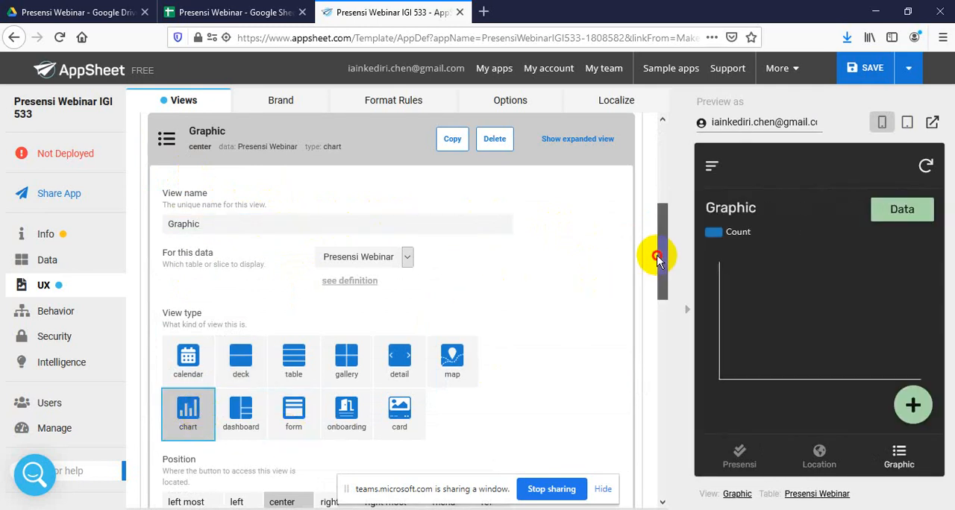
drag(661, 260, 660, 285)
drag(659, 298, 661, 358)
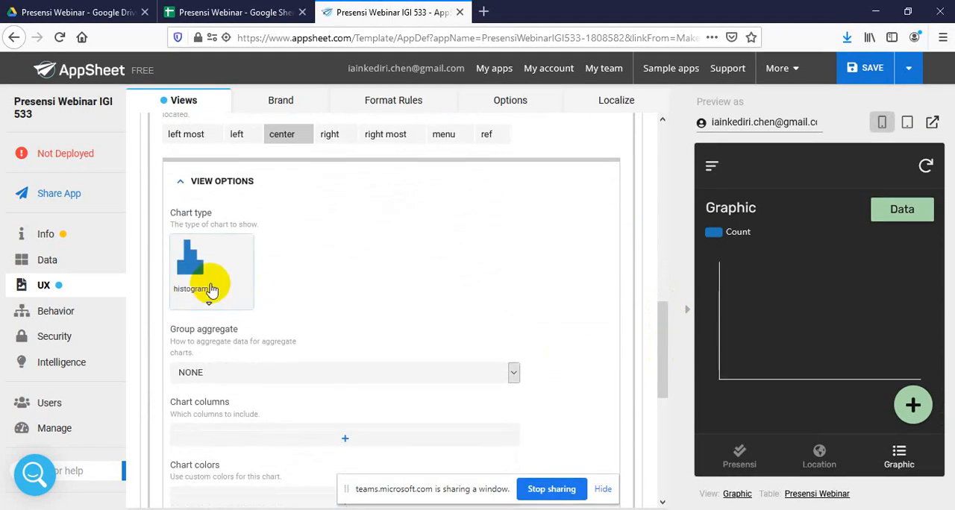
click(212, 291)
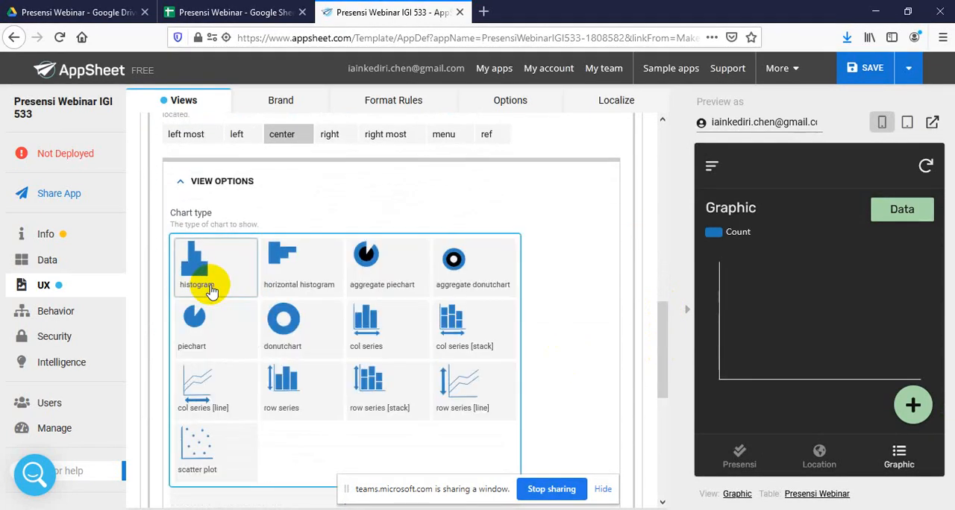
click(393, 265)
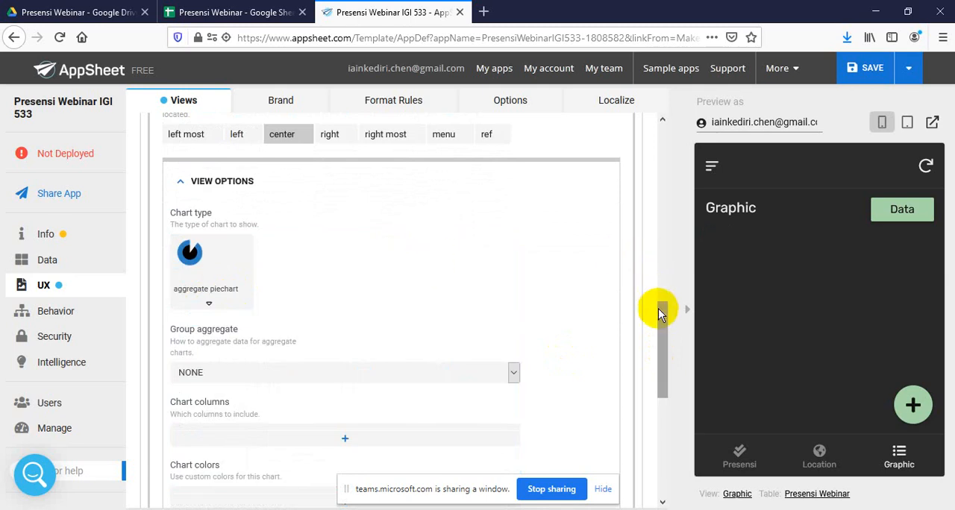
Set the Graphic view's group aggregate to COUNT
drag(666, 322, 665, 348)
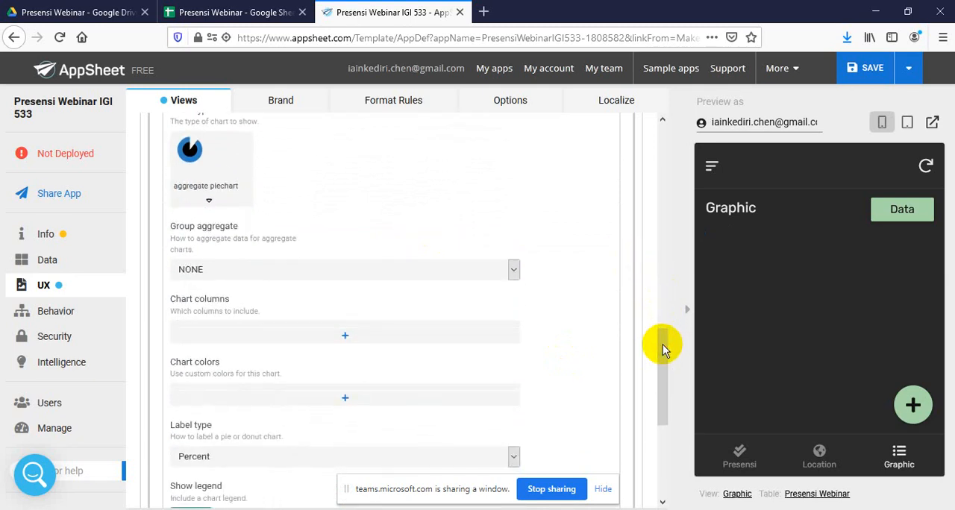
click(420, 269)
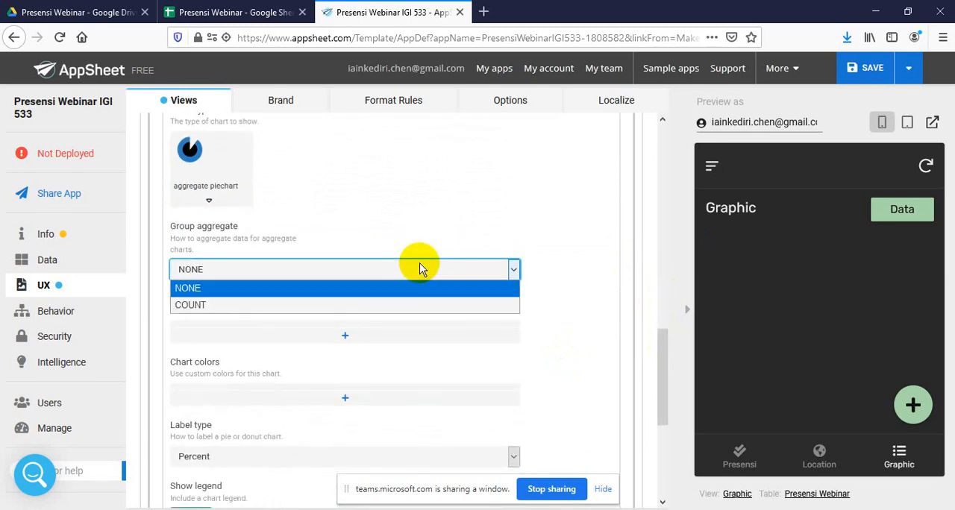
click(351, 307)
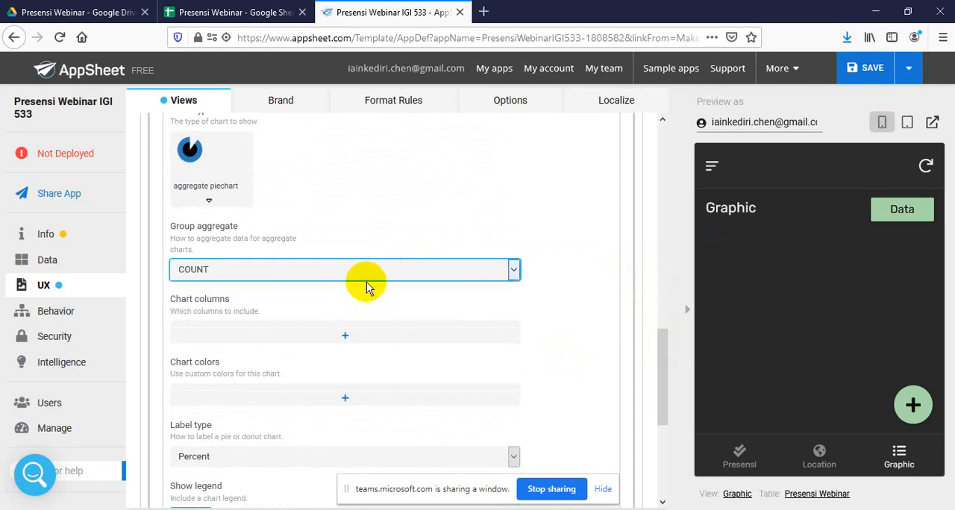
Add Status as the Graphic view's chart column and add cyan as its custom chart color
click(350, 335)
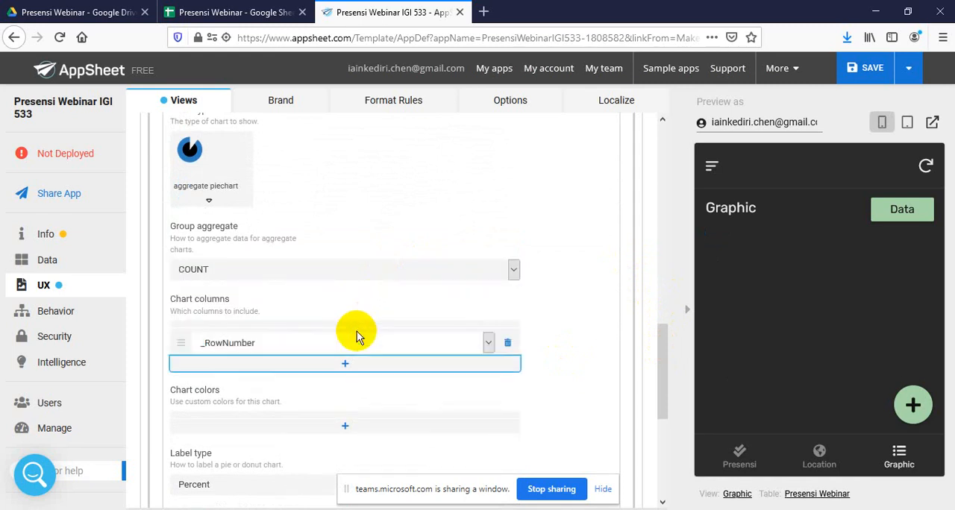
click(490, 342)
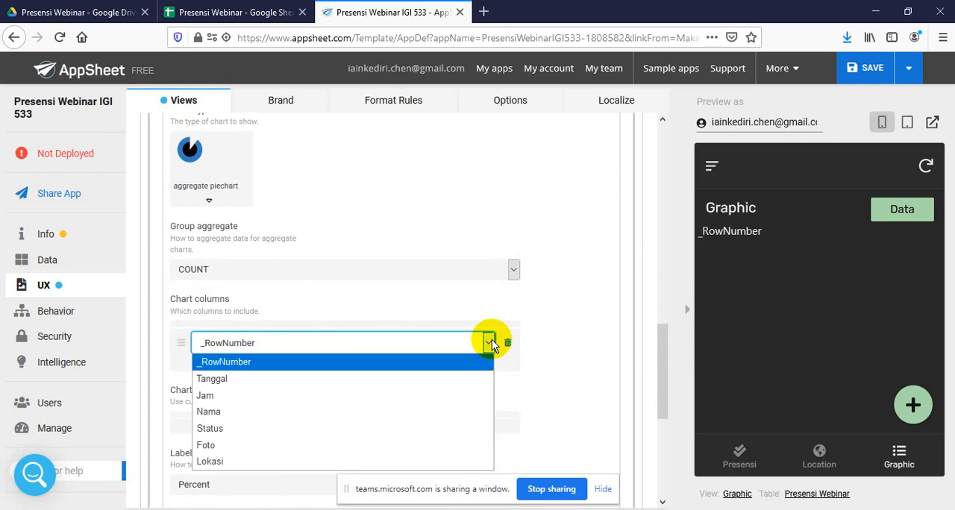
click(340, 430)
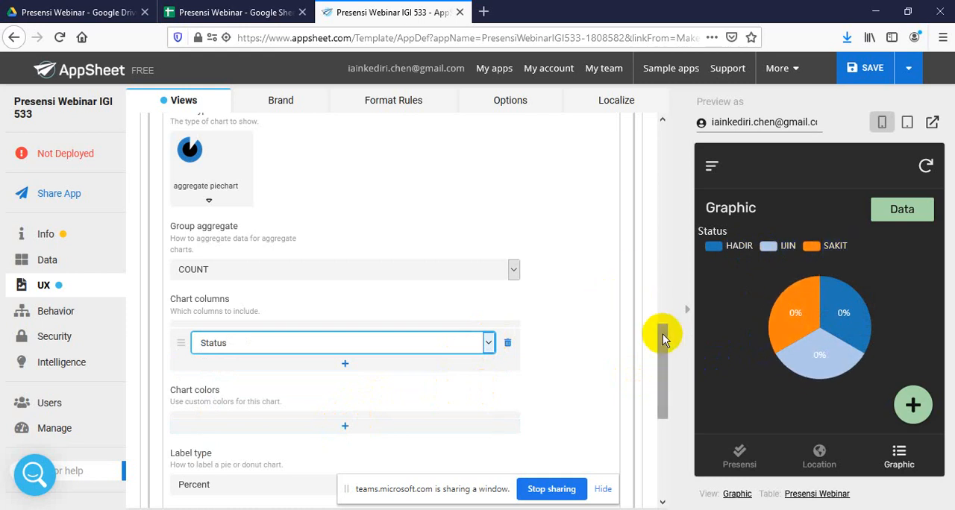
drag(662, 346, 661, 383)
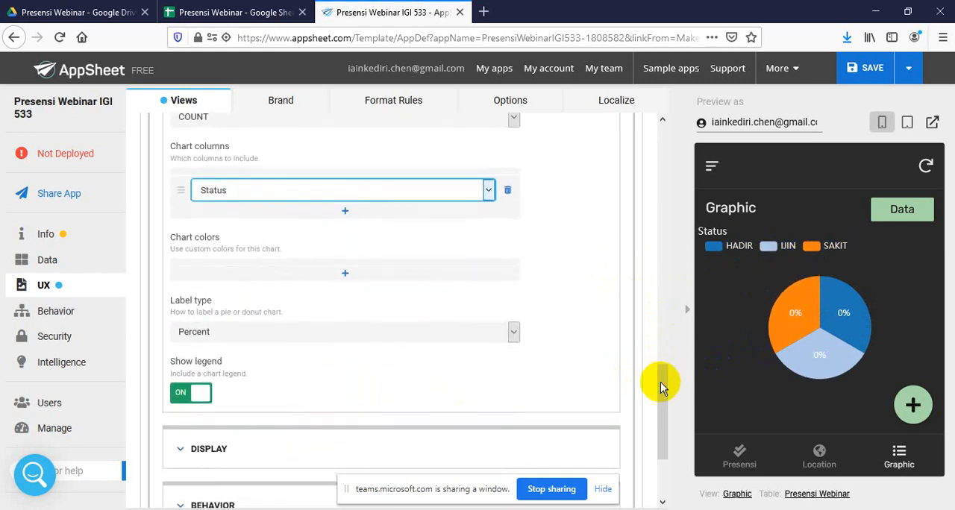
click(352, 272)
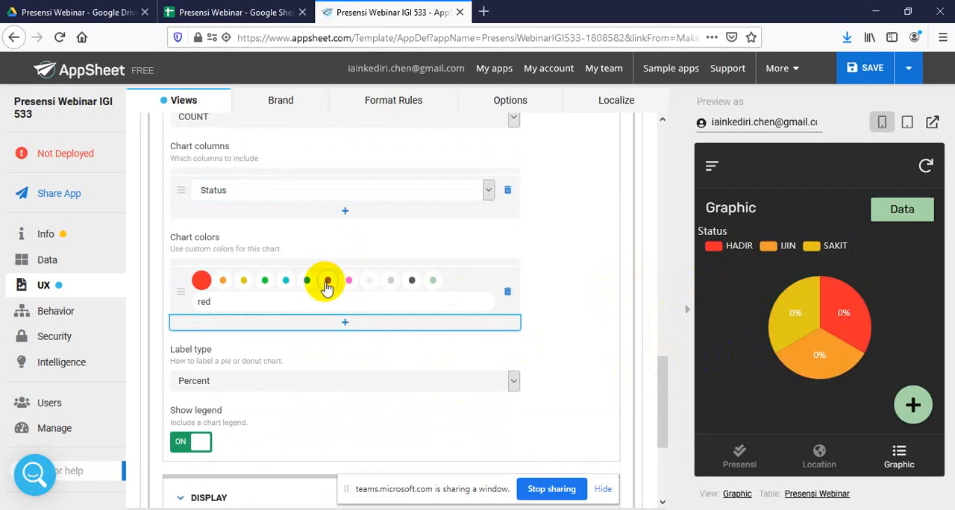
click(285, 286)
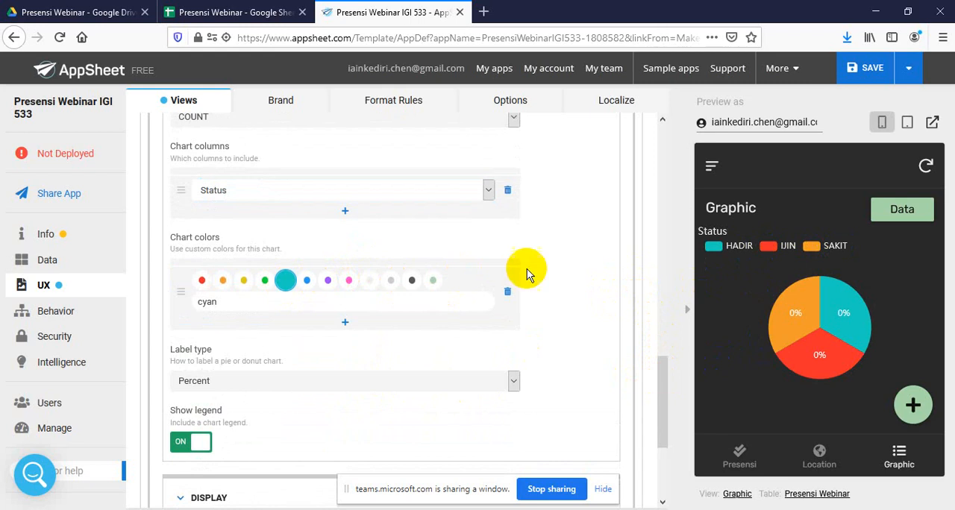
Set the Graphic view's display icon to the solid analytics icon
drag(666, 371, 666, 401)
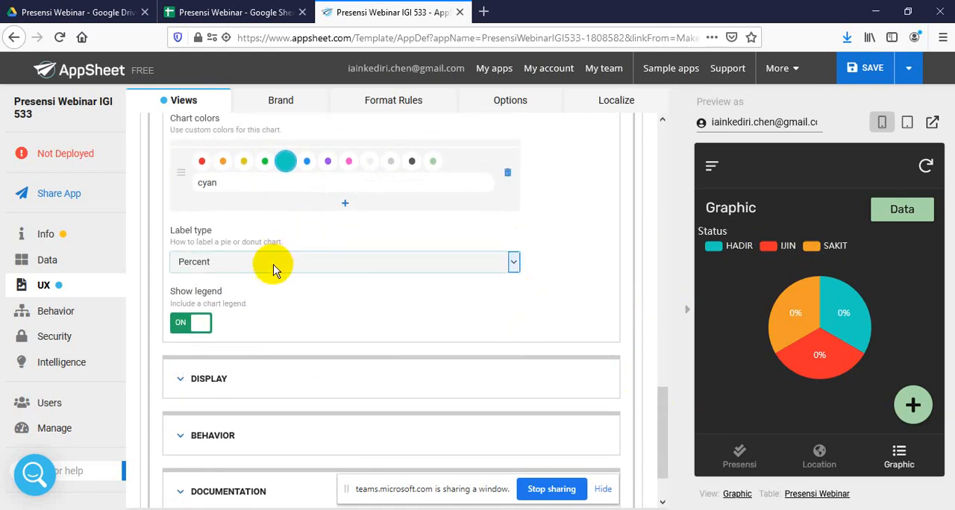
click(231, 384)
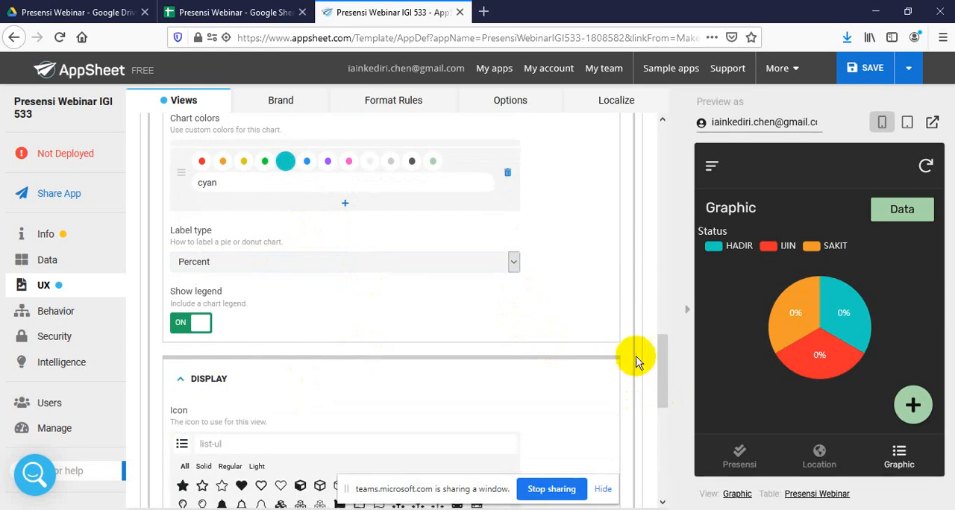
drag(663, 357, 666, 398)
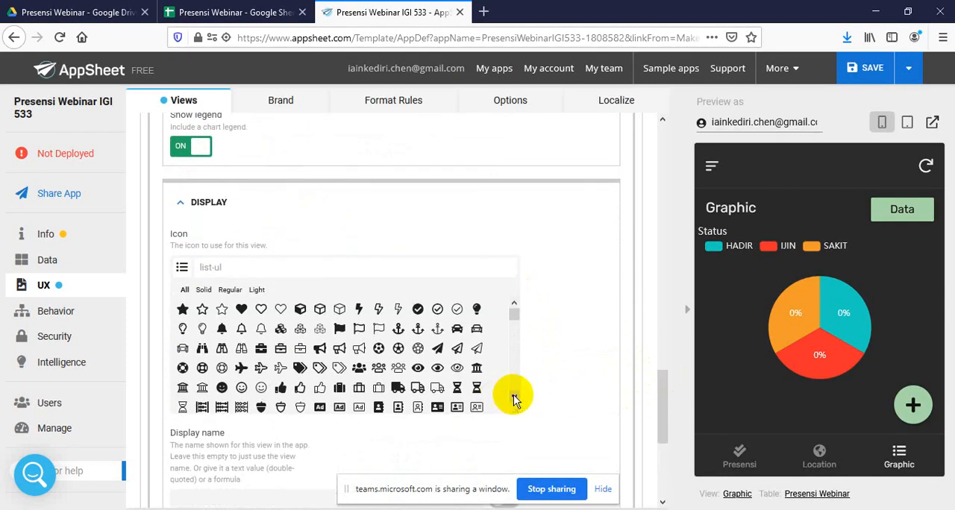
scroll(513, 399, down, 3)
scroll(514, 399, down, 1)
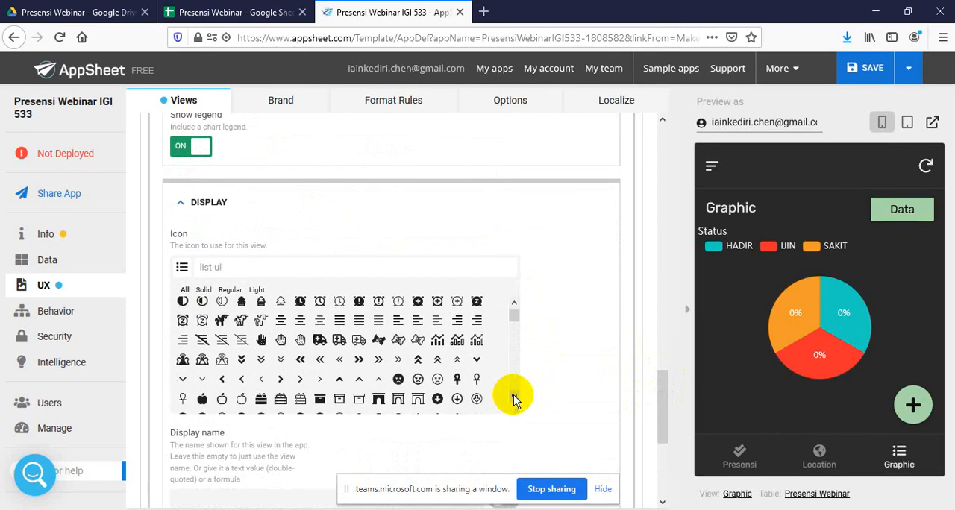
click(437, 342)
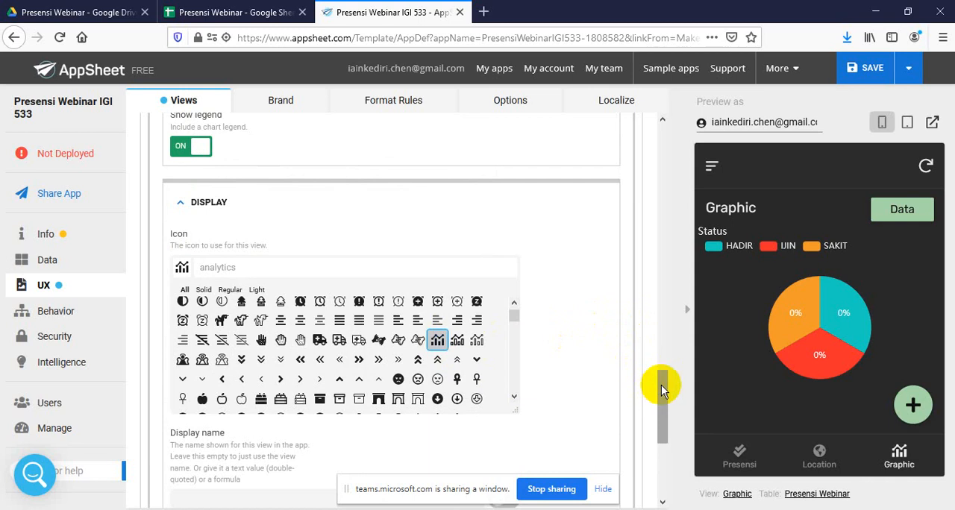
Add another new view, name it Attendant, and set its view type to onboarding
drag(665, 382, 665, 132)
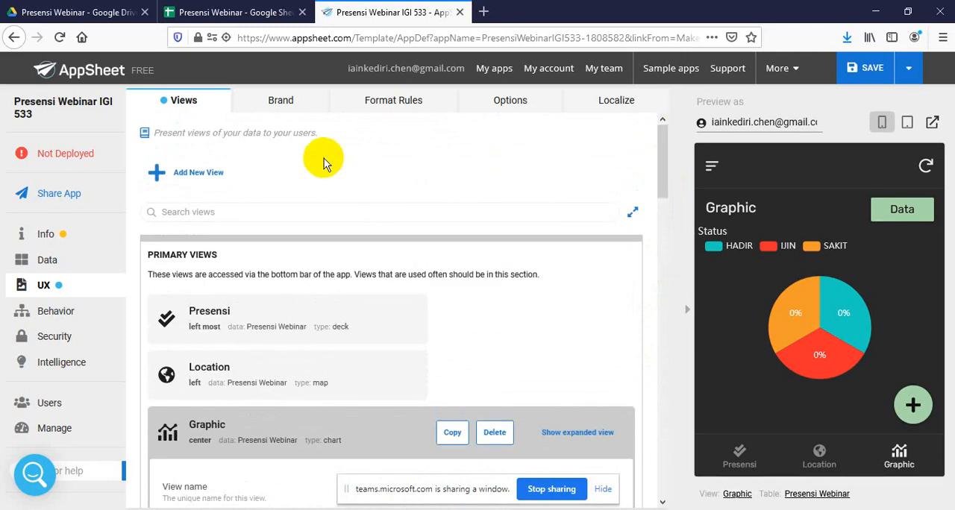
click(200, 183)
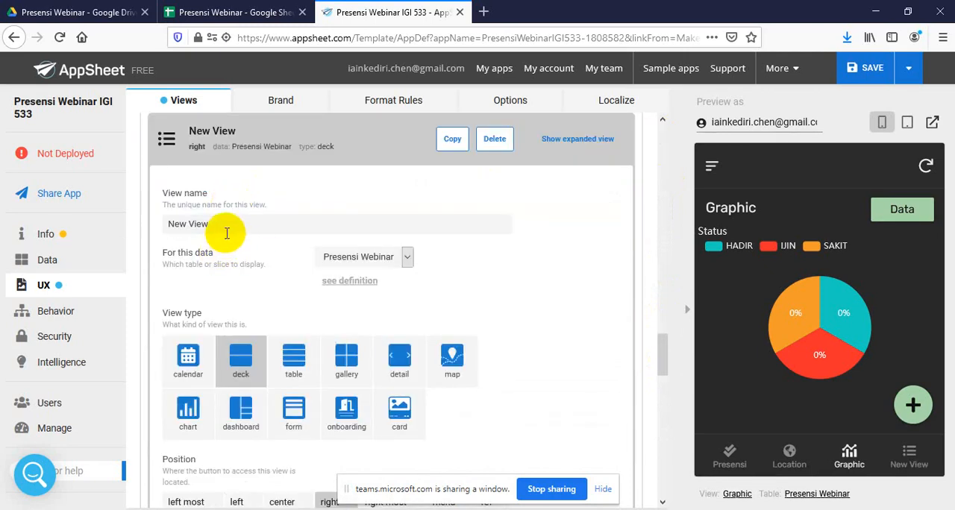
click(236, 224)
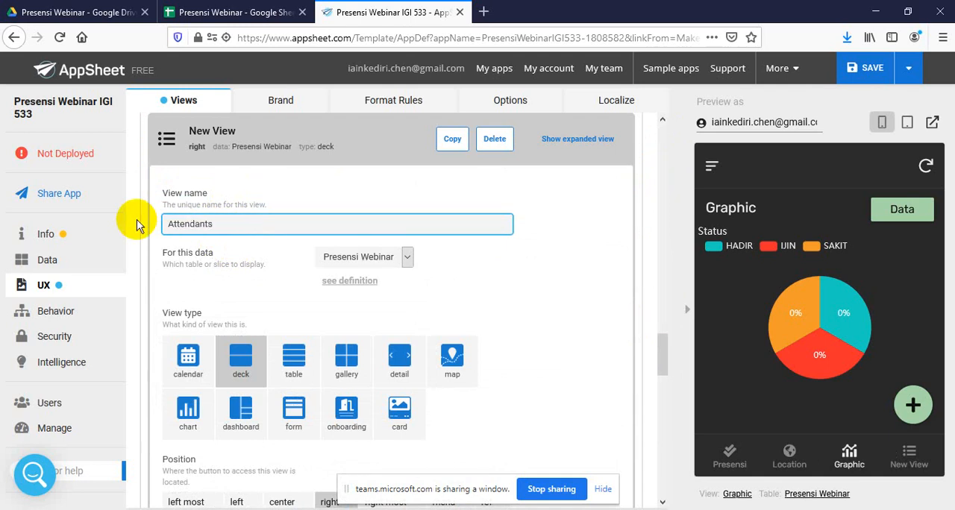
text(Attendants)
key(BackSpace)
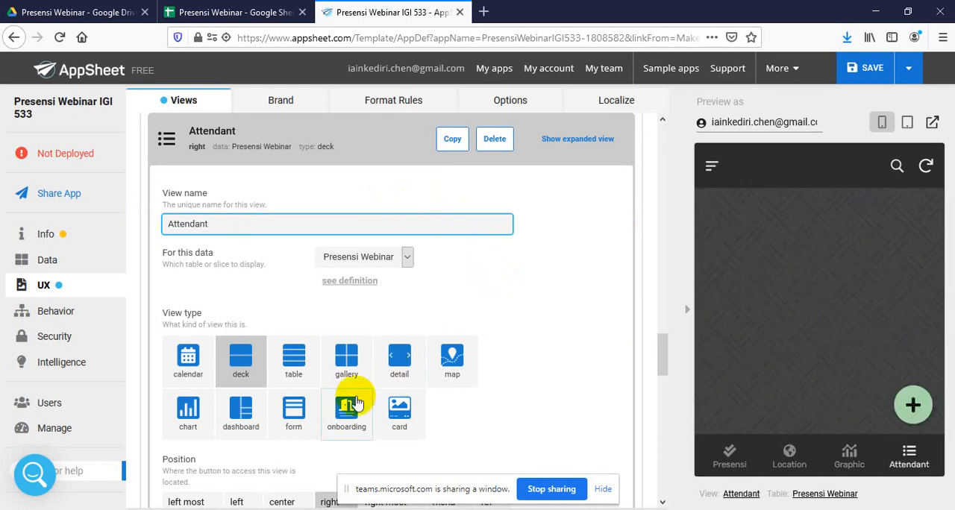
click(341, 413)
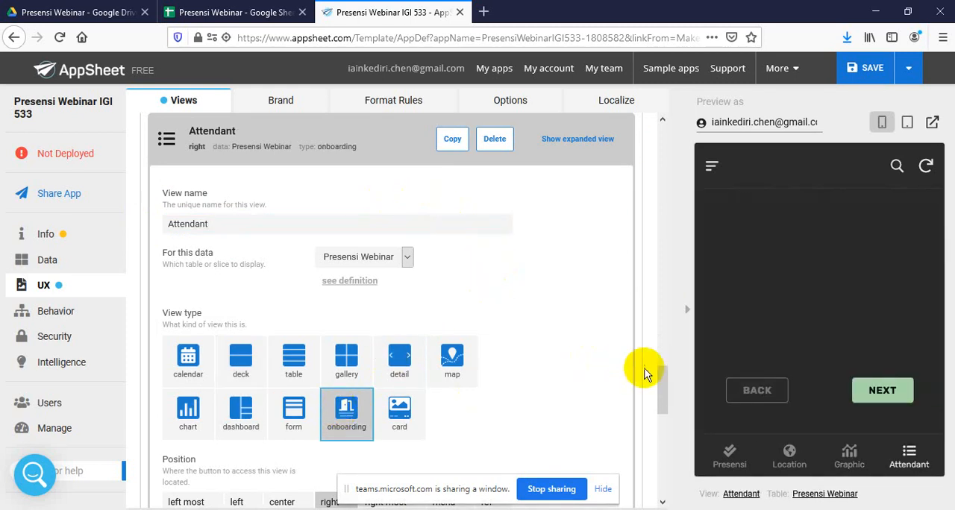
Set the Attendant view's display icon to user-check, and save the app with data verification
drag(666, 388, 664, 429)
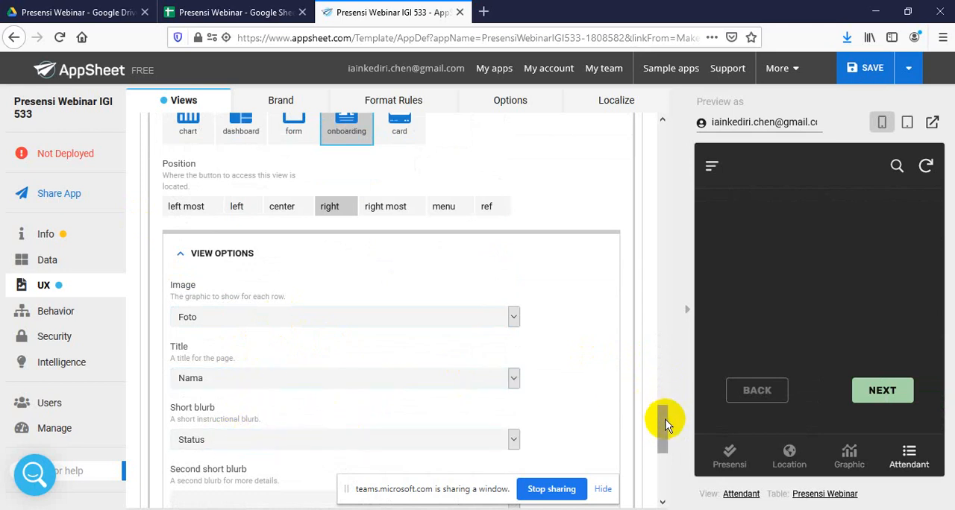
drag(665, 423, 661, 463)
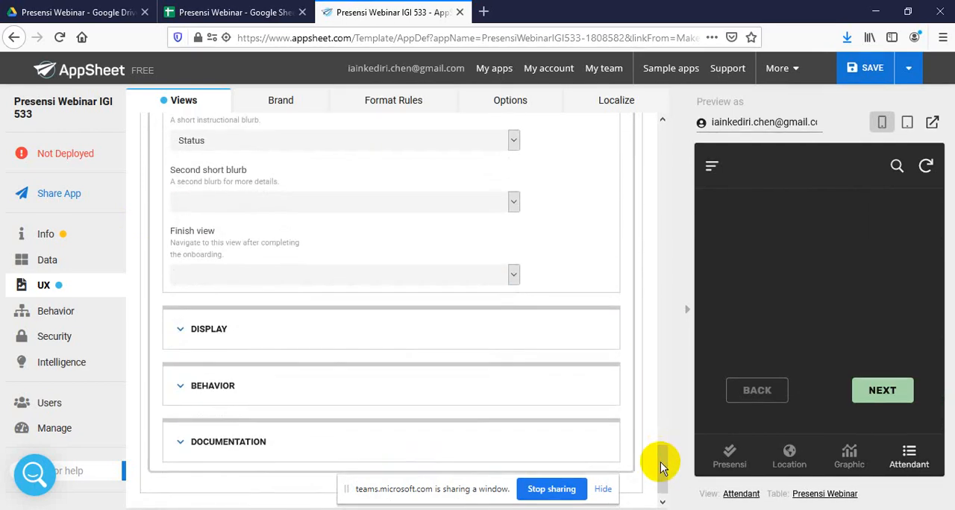
click(235, 338)
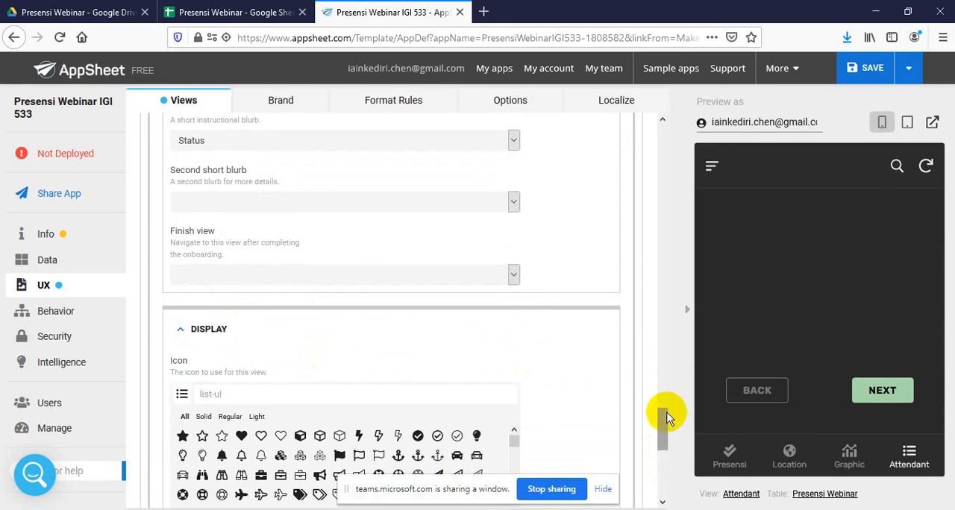
drag(667, 413, 650, 431)
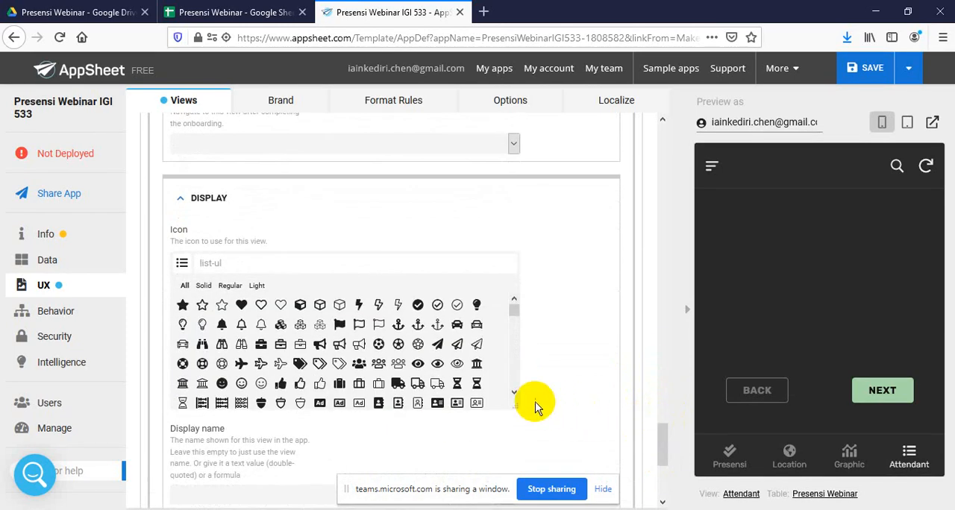
drag(513, 394, 513, 395)
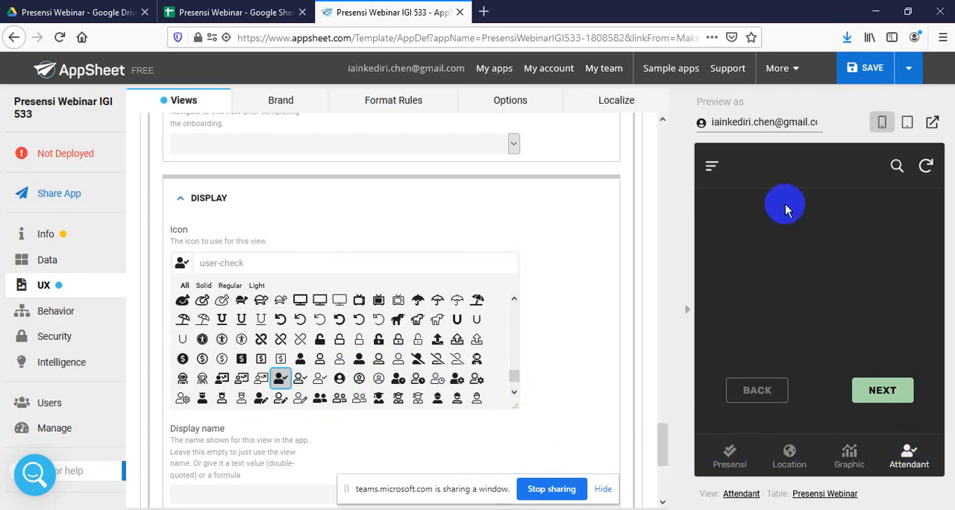
click(910, 70)
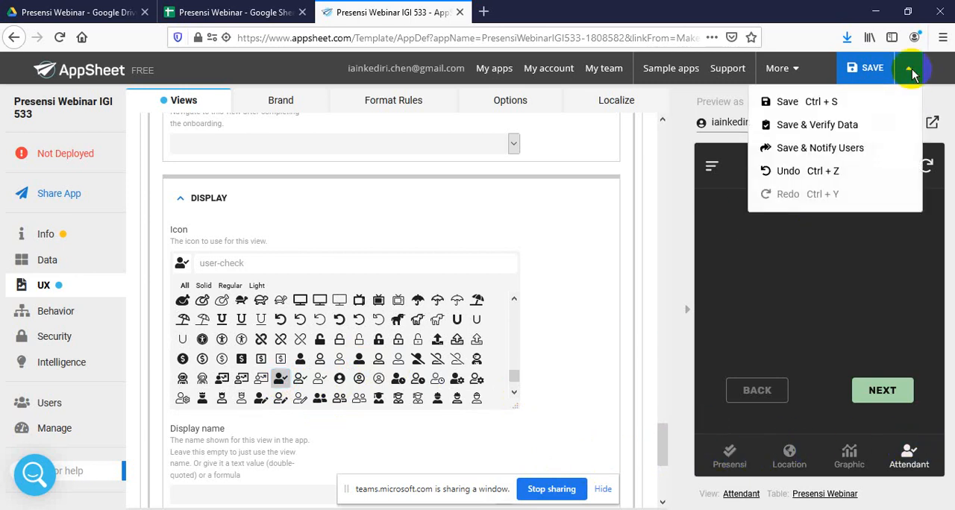
click(852, 120)
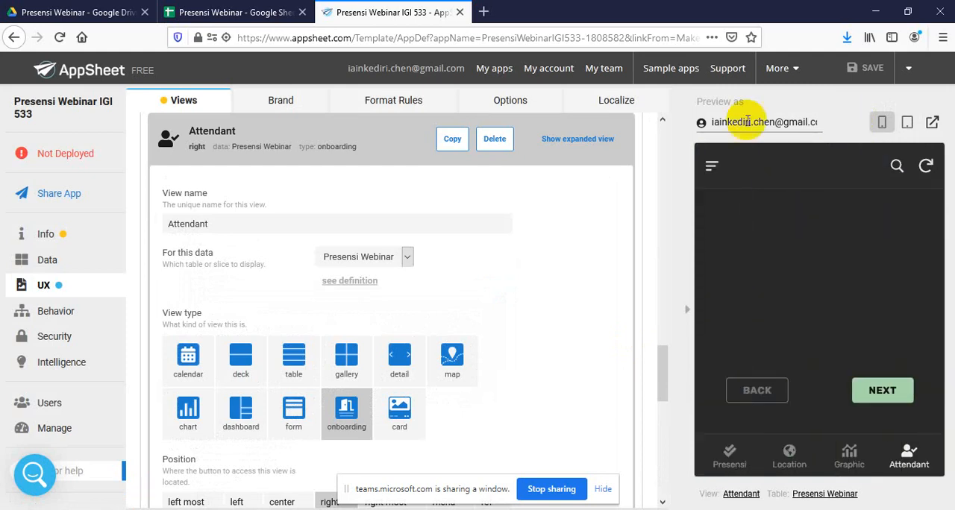
Turn off the user sign-in requirement in the app's security settings
click(178, 106)
click(282, 101)
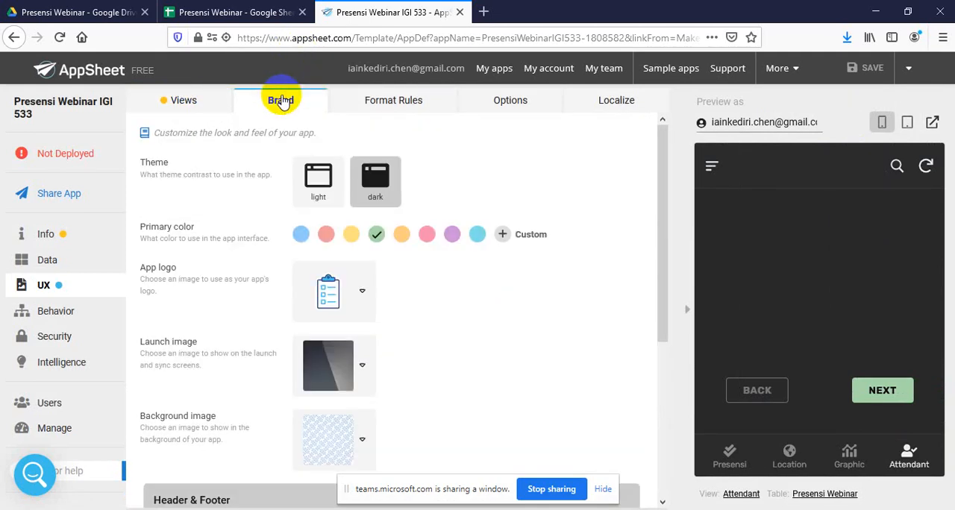
click(506, 109)
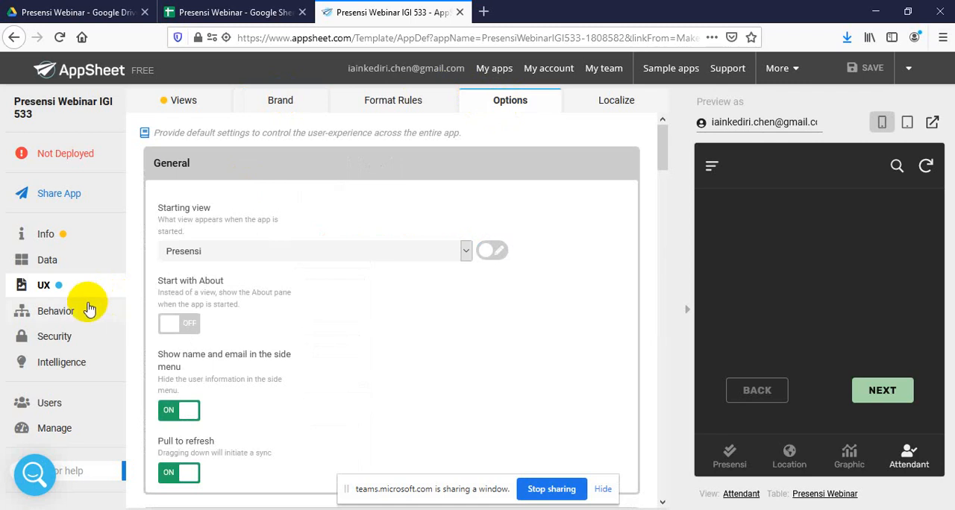
click(63, 339)
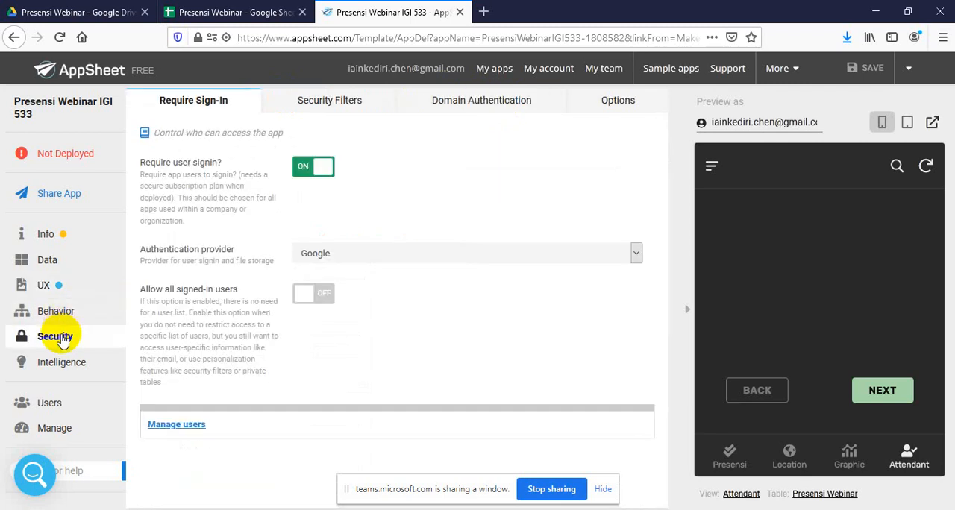
click(302, 170)
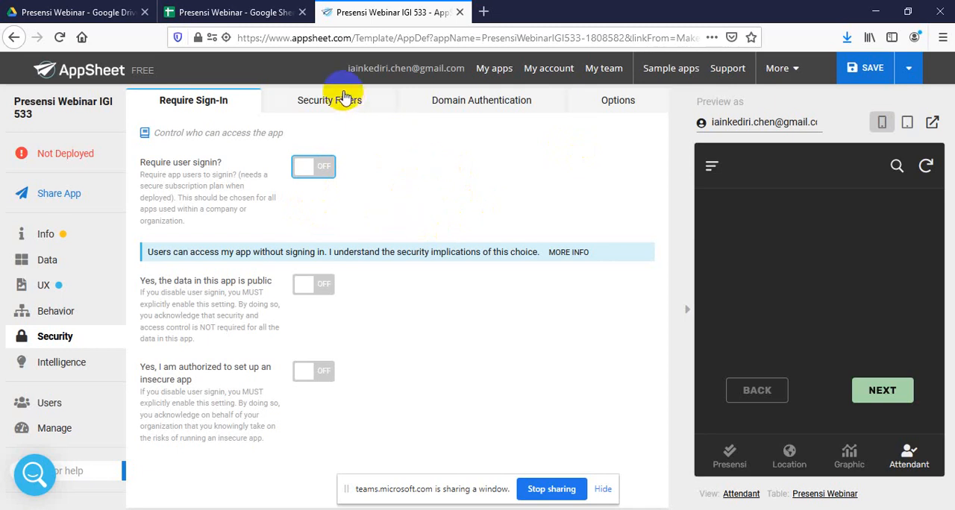
Remove the label designation from the Tanggal column of the Presensi Webinar table, and save the app with data verification
click(66, 236)
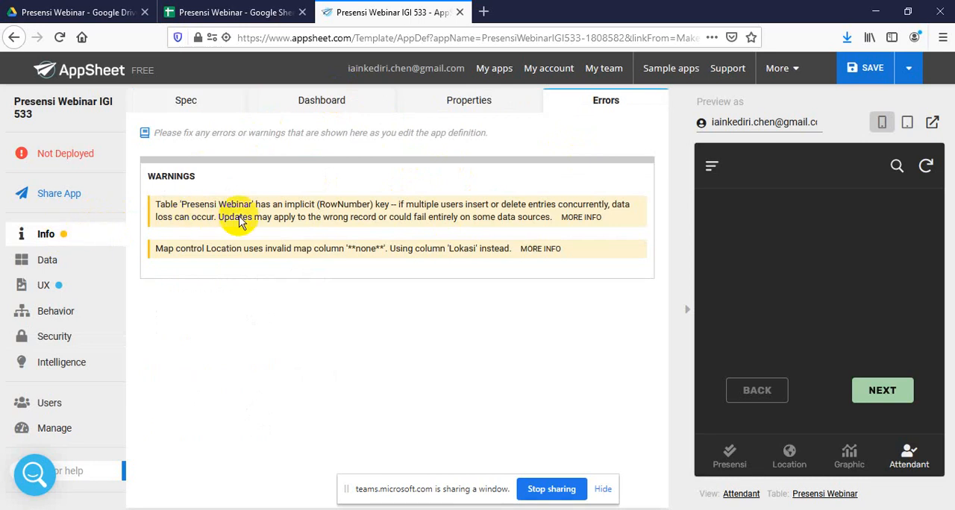
click(81, 262)
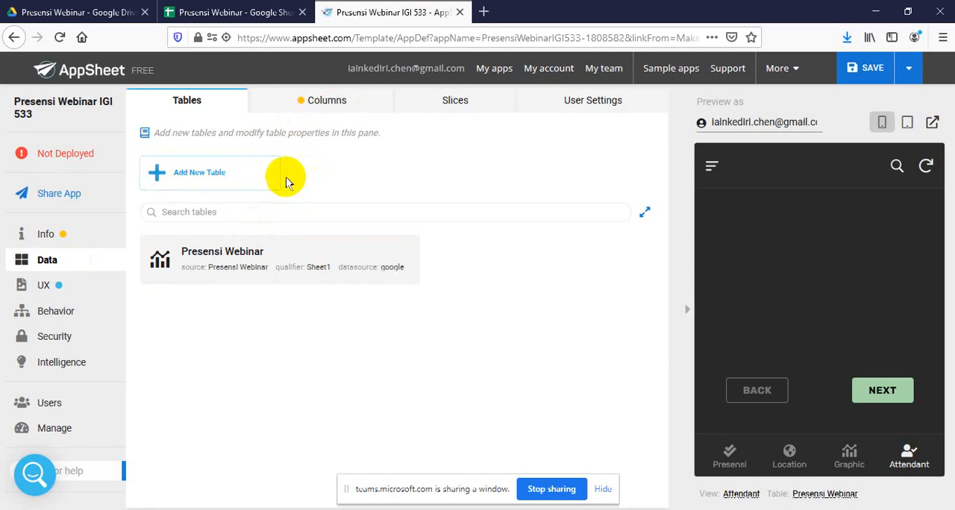
click(362, 112)
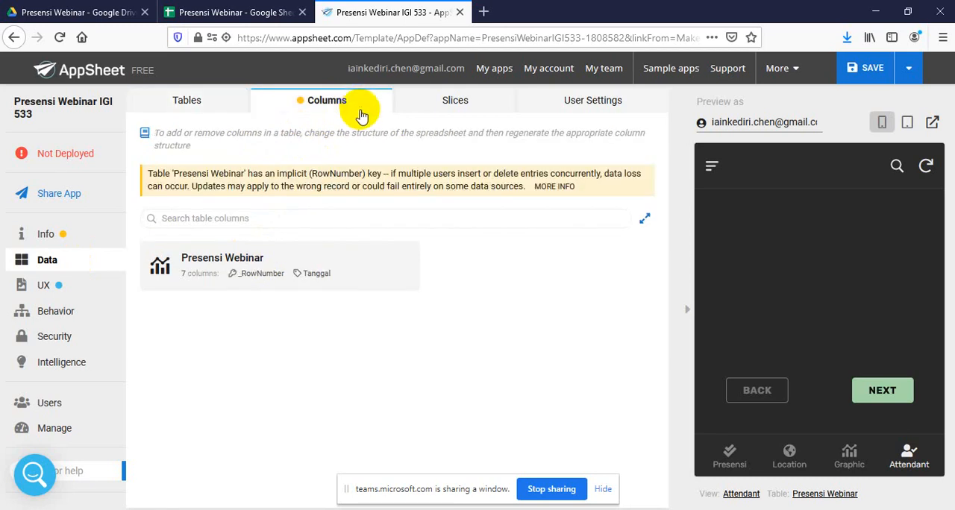
click(256, 263)
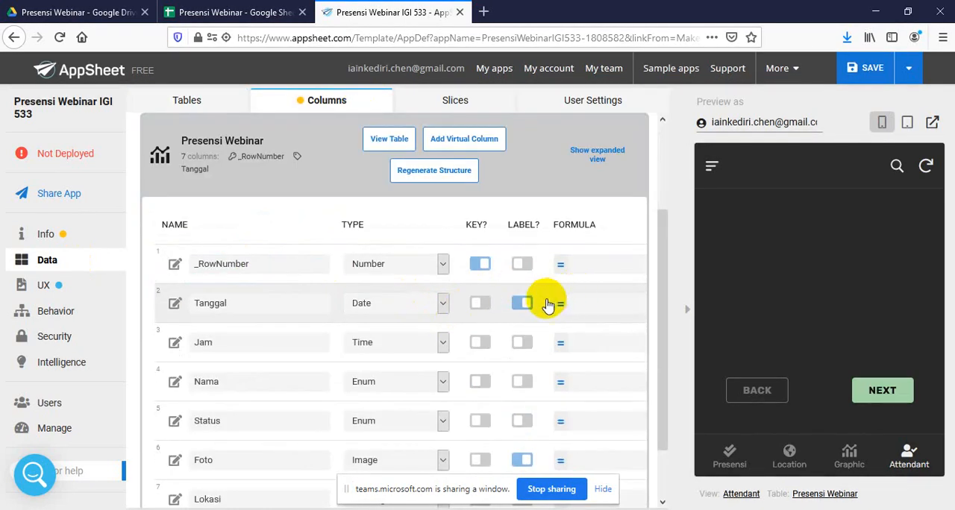
click(522, 305)
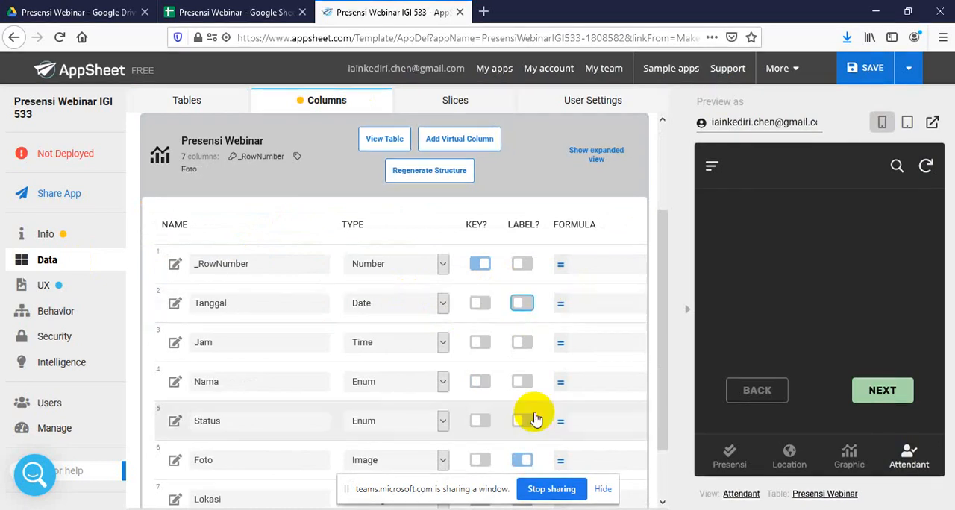
drag(659, 384, 662, 459)
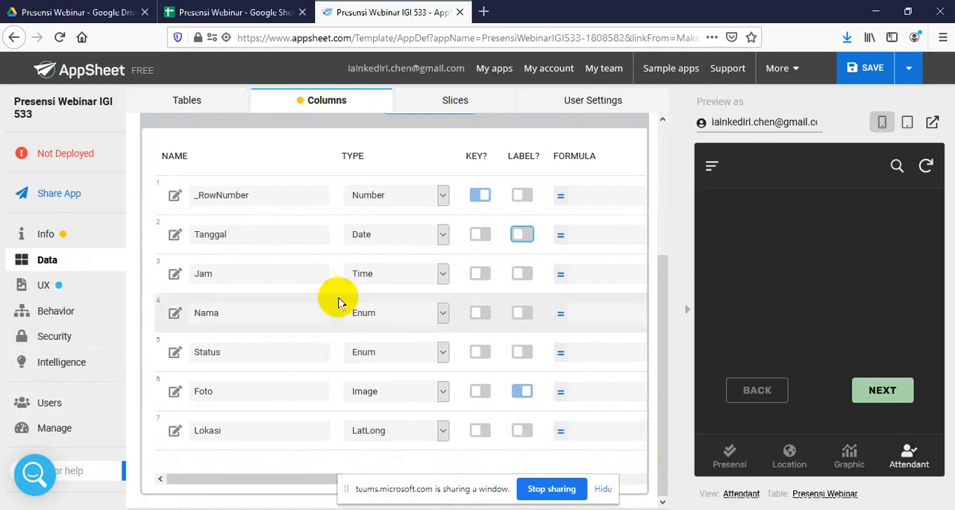
click(915, 76)
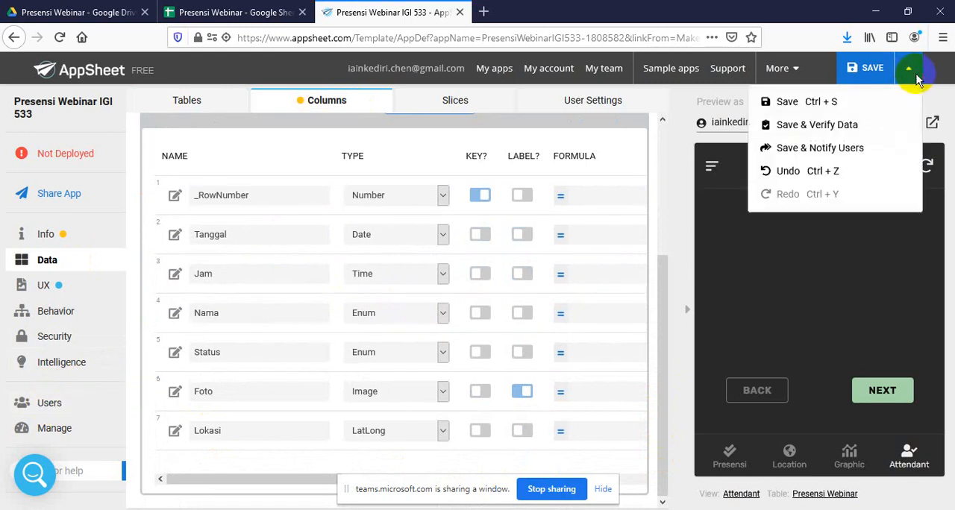
click(849, 124)
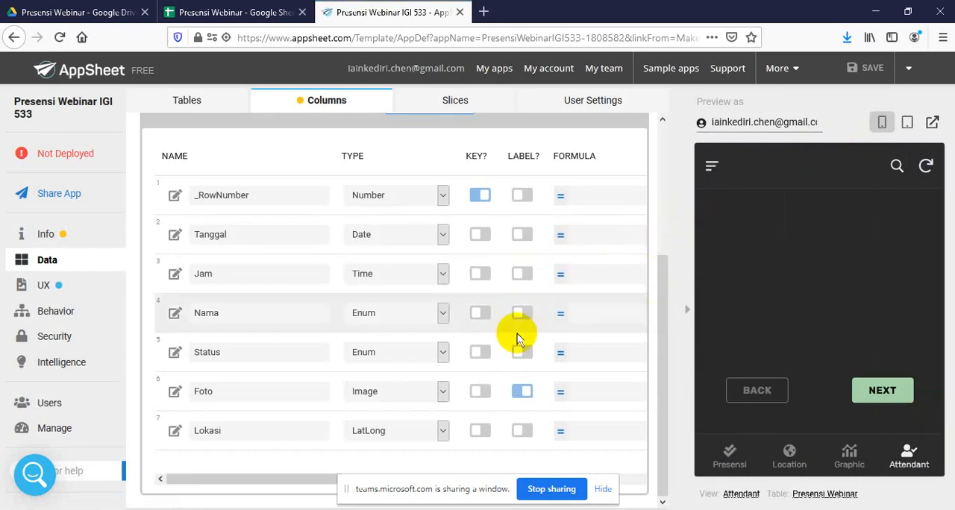
Copy the app's install link from its user links page, and open a new browser tab
click(68, 409)
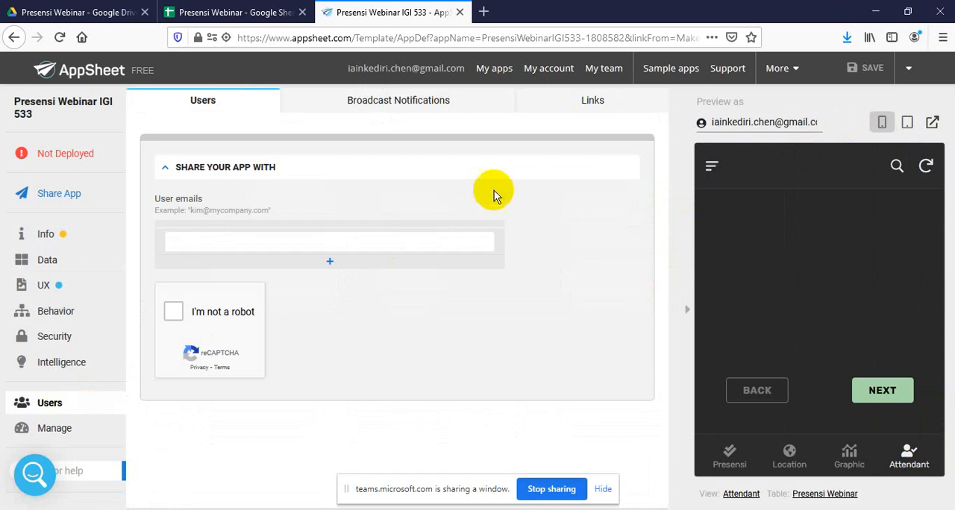
click(595, 101)
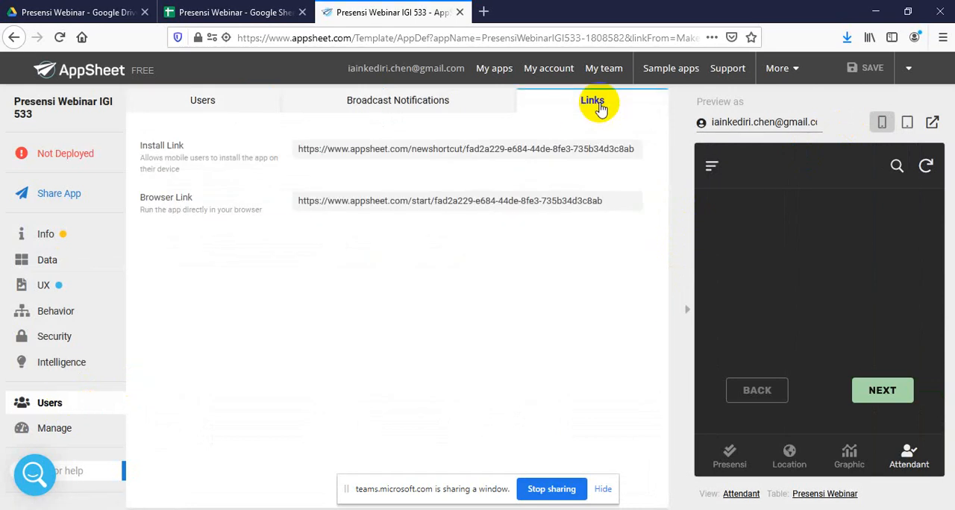
click(485, 151)
key(ctrl+c)
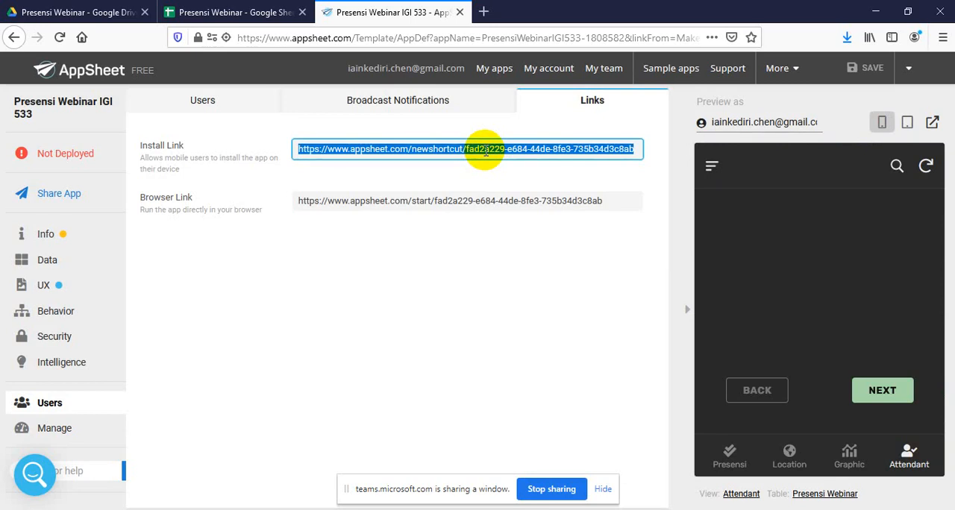
click(484, 12)
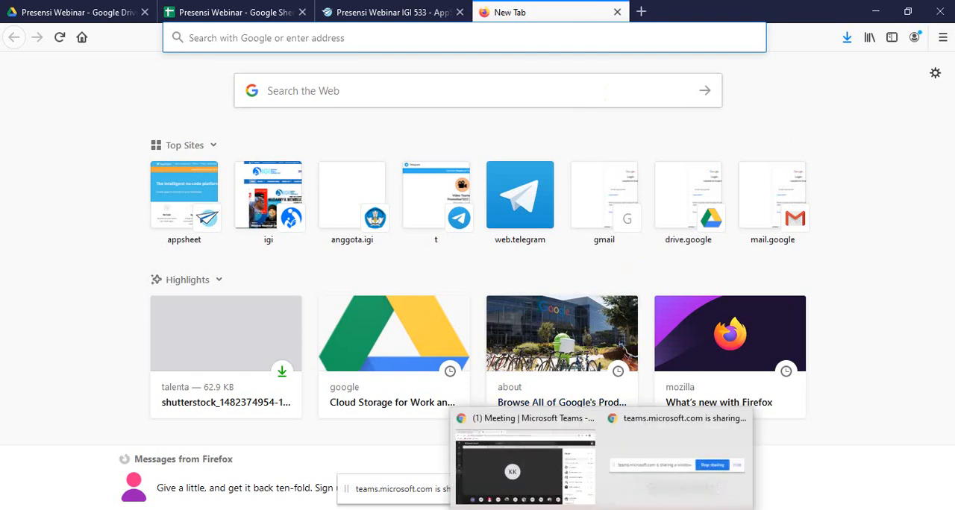
Switch to the Microsoft Teams meeting in Chrome, stop the current window sharing, and open the sharing options
click(603, 509)
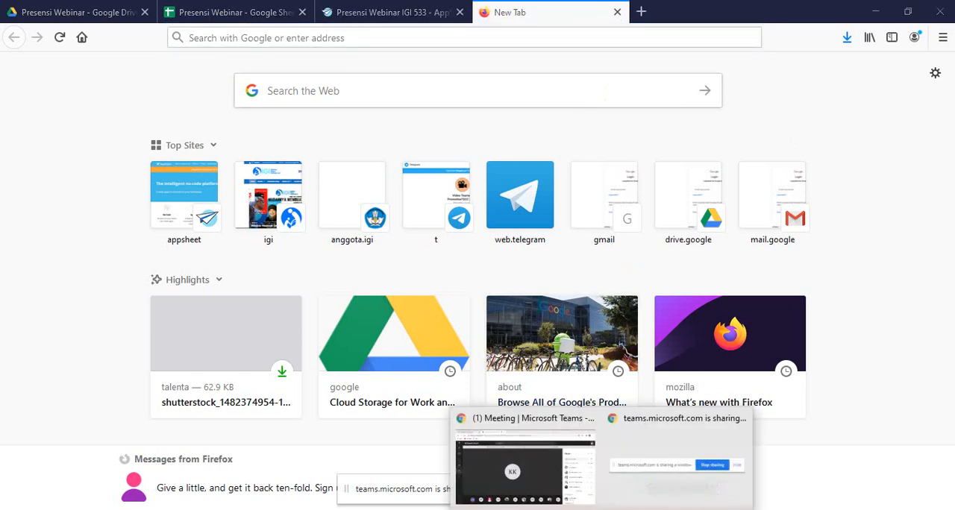
click(530, 455)
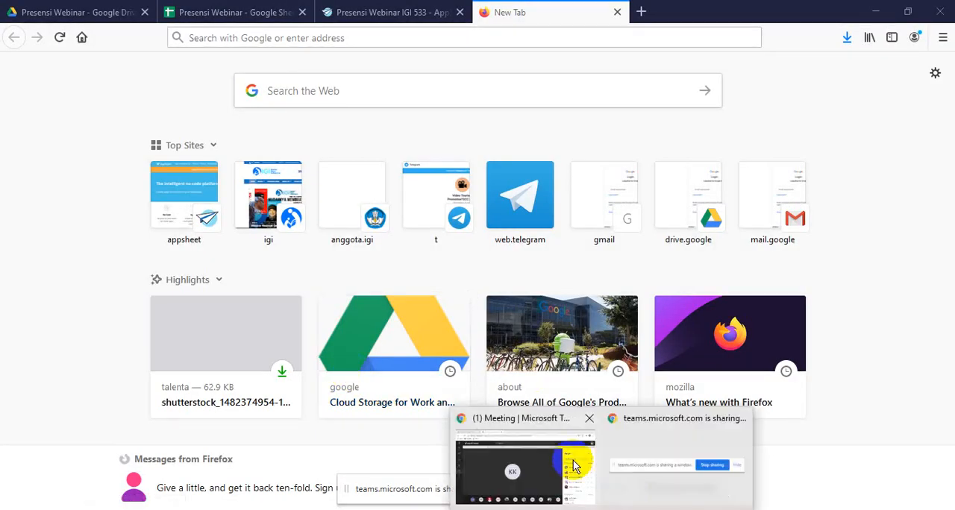
click(547, 462)
mouse_move(480, 418)
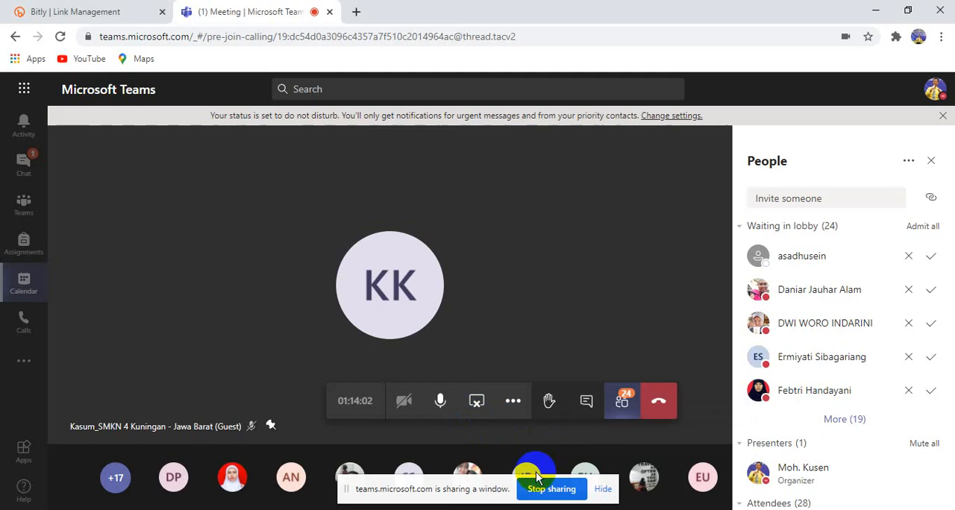
click(479, 403)
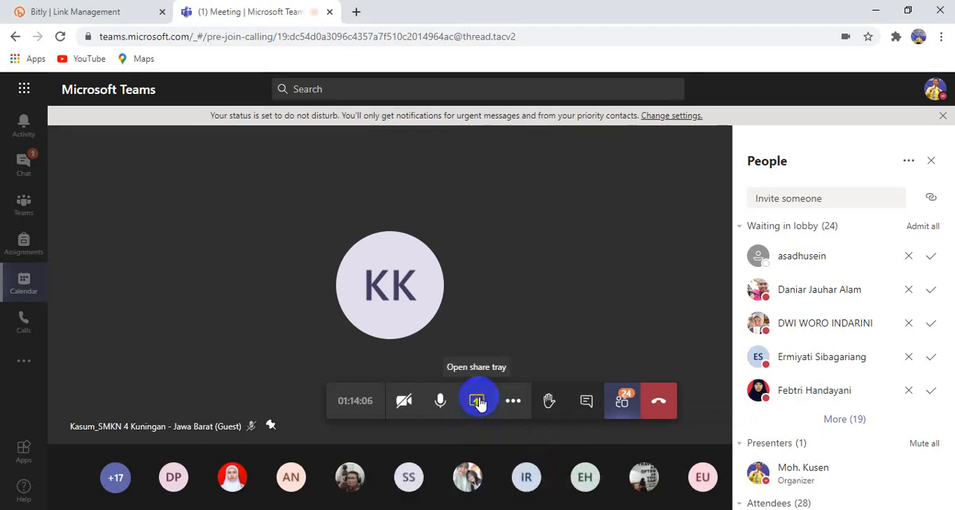
click(480, 403)
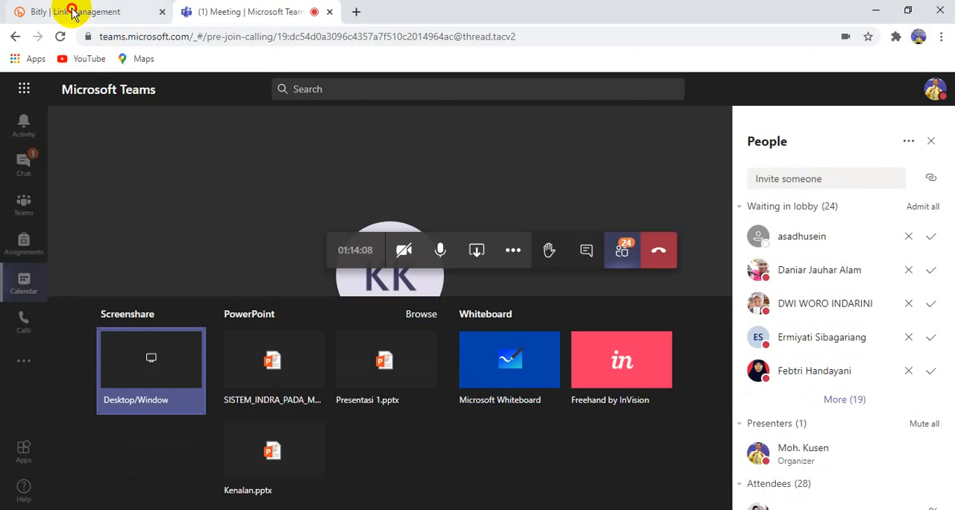
Switch to Bitly, close the open link editor, and create a short link from the copied AppSheet install link
click(74, 11)
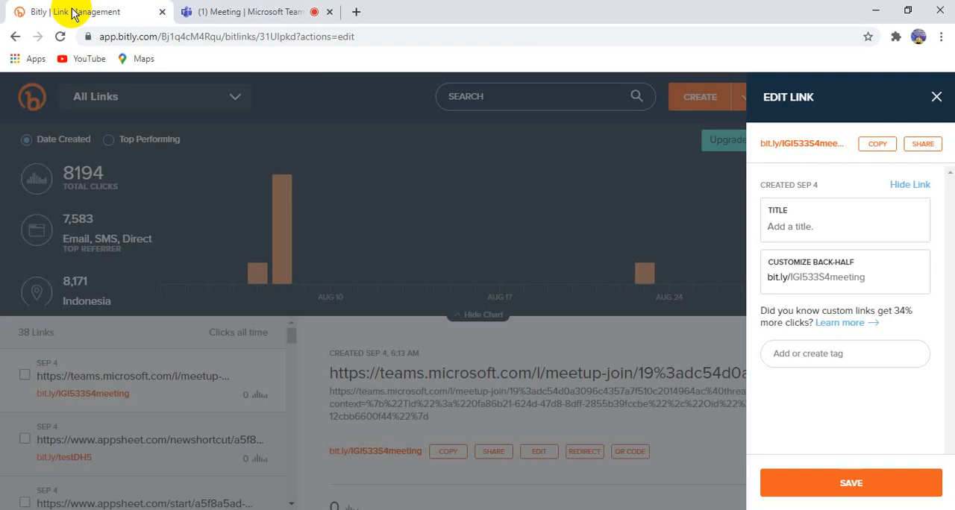
click(937, 98)
click(707, 102)
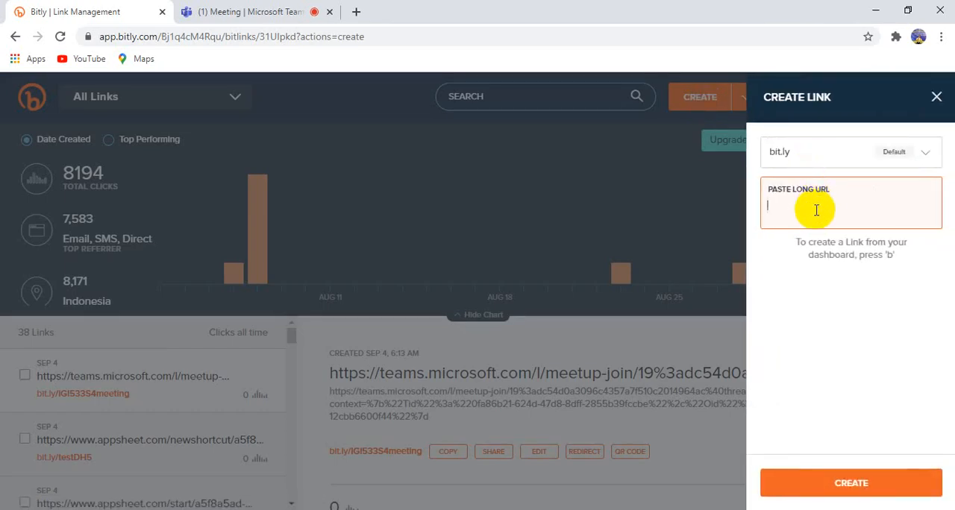
key(ctrl+v)
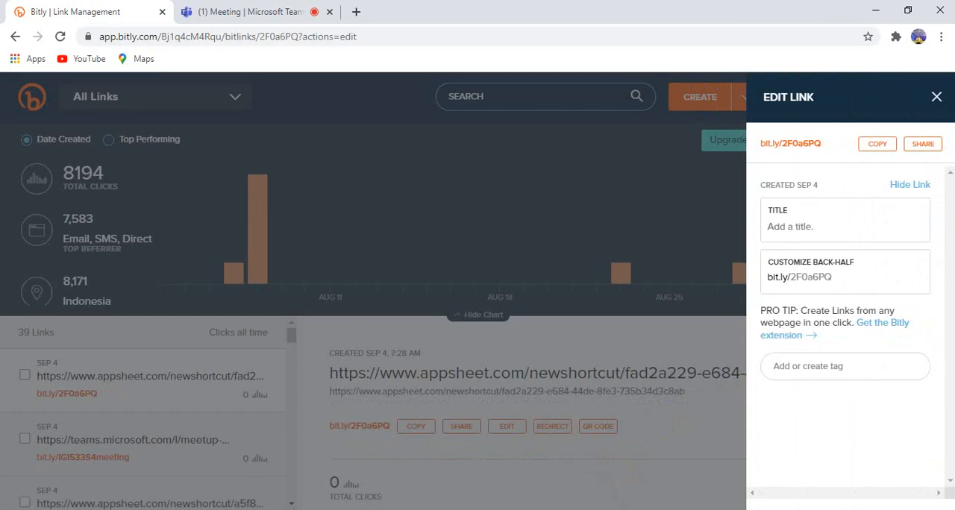
mouse_move(601, 509)
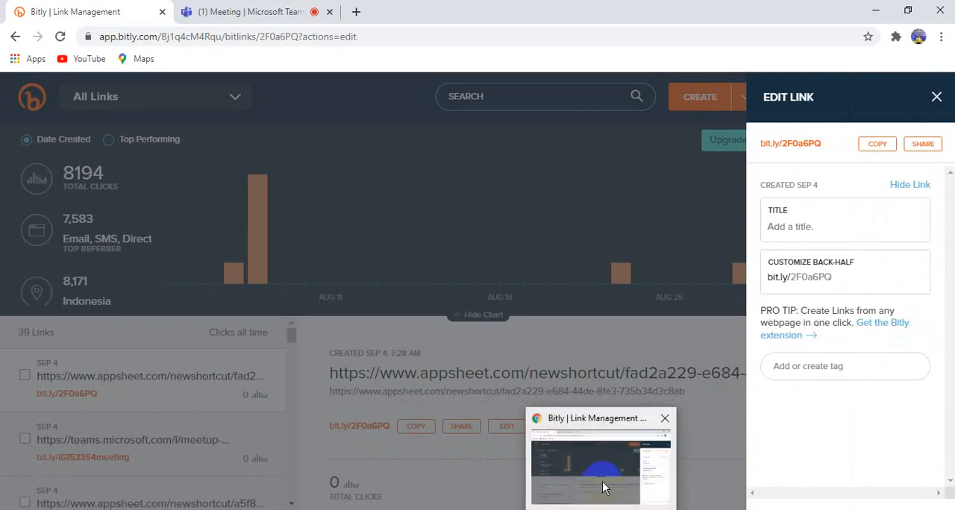
click(565, 509)
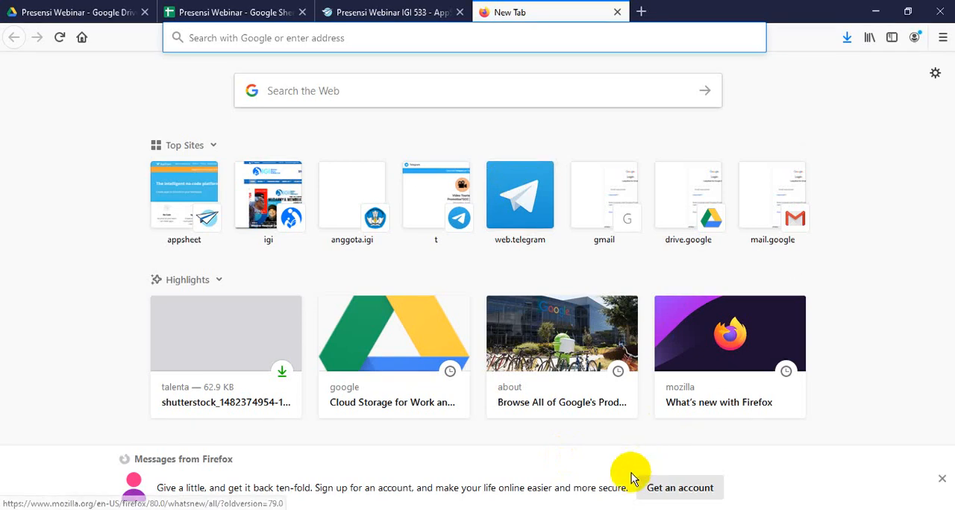
click(597, 509)
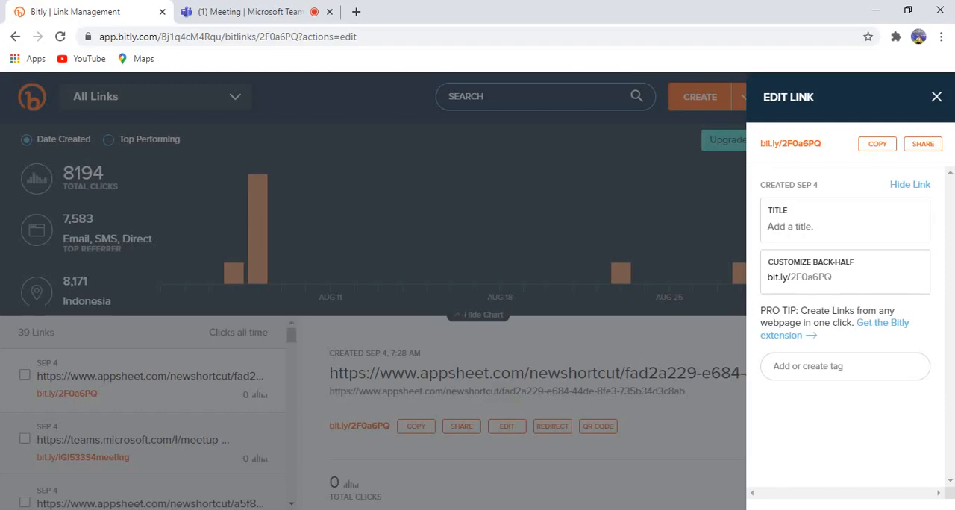
Return to the Teams meeting and share the Chrome application window
click(252, 12)
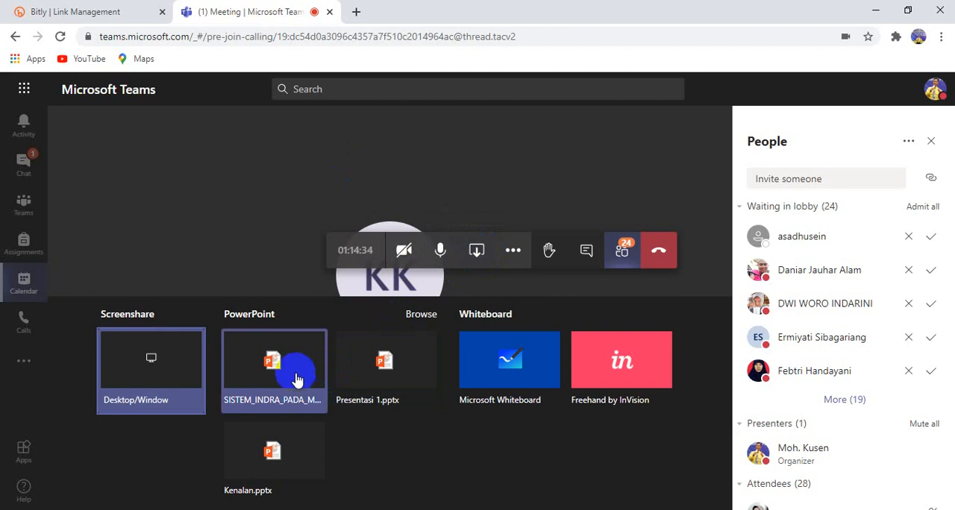
click(171, 356)
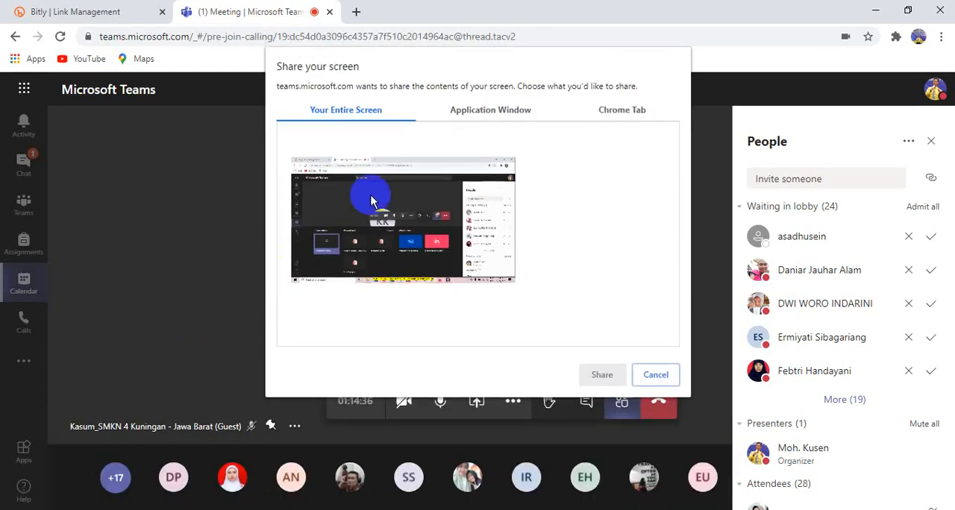
click(500, 112)
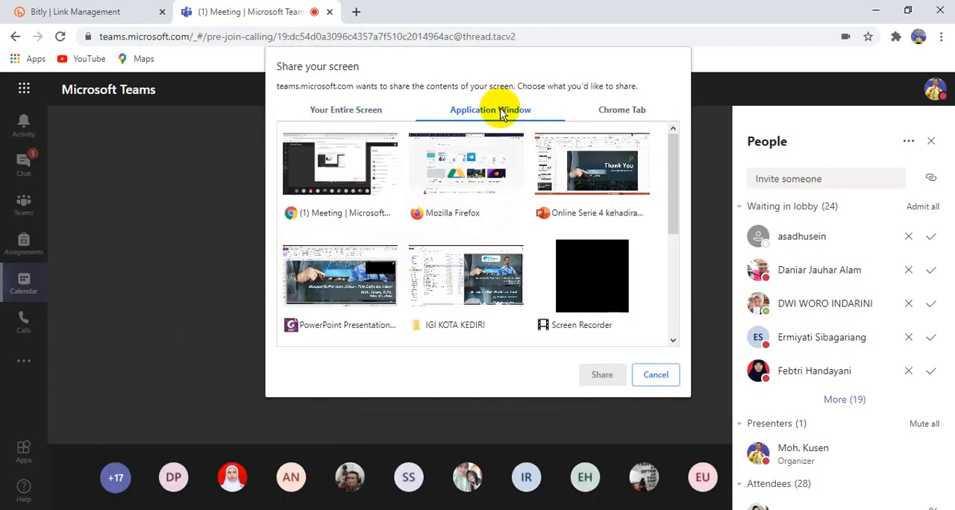
click(371, 176)
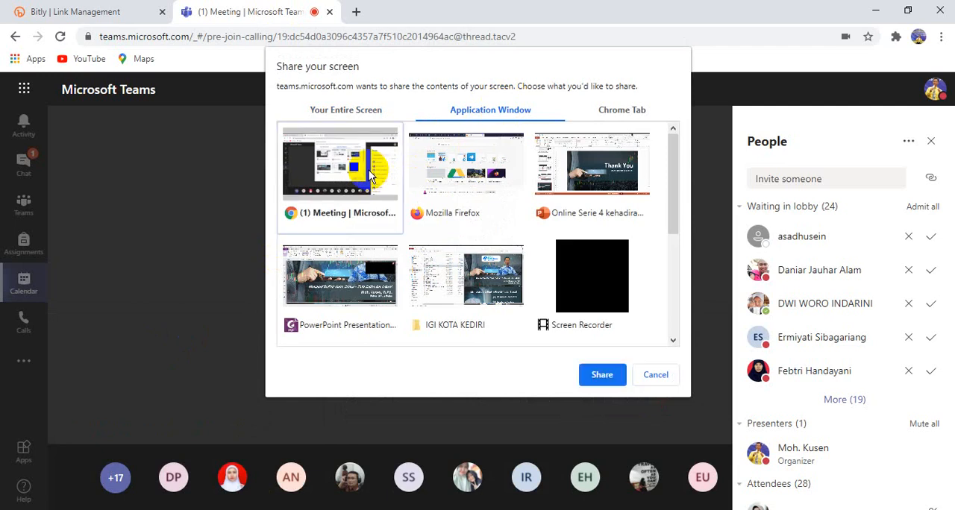
click(604, 374)
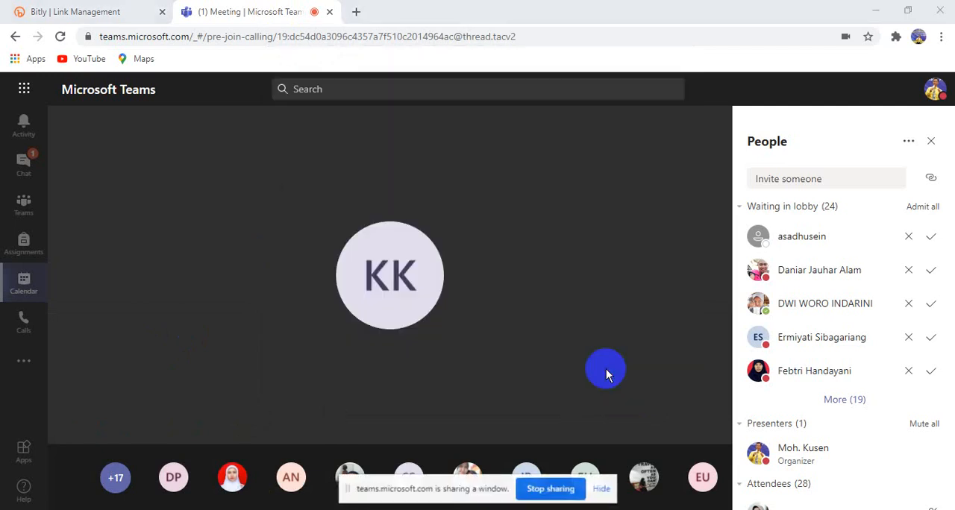
Set the new Bitly link's custom back-half to testHD533 and save the link
click(111, 12)
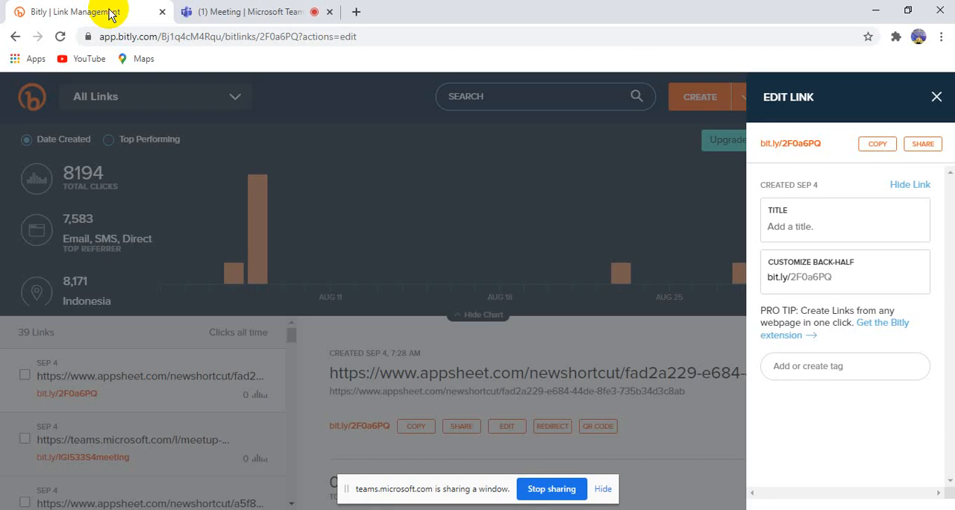
click(841, 279)
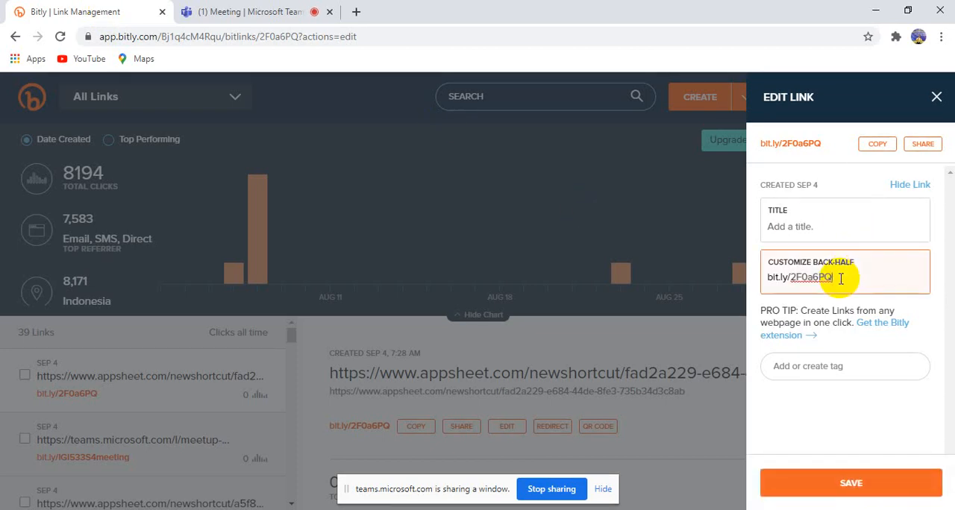
key(shift+Left)
key(shift+Left)
text(testH)
click(873, 479)
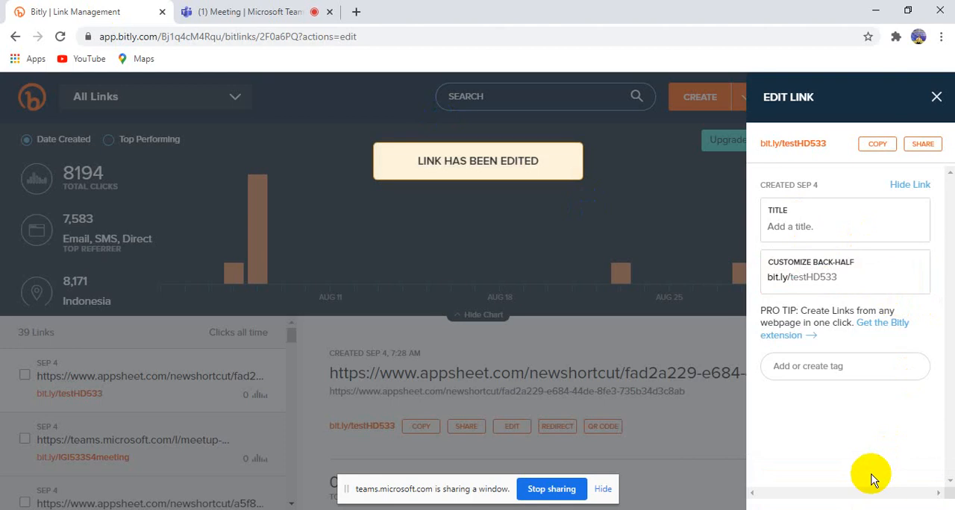
Copy the customized short link and stop sharing the Chrome window
click(882, 145)
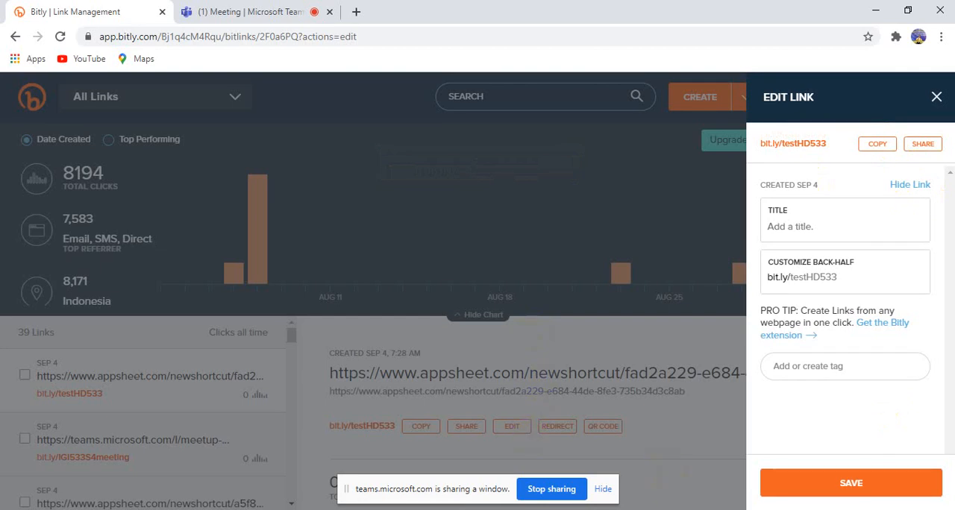
click(601, 509)
click(538, 446)
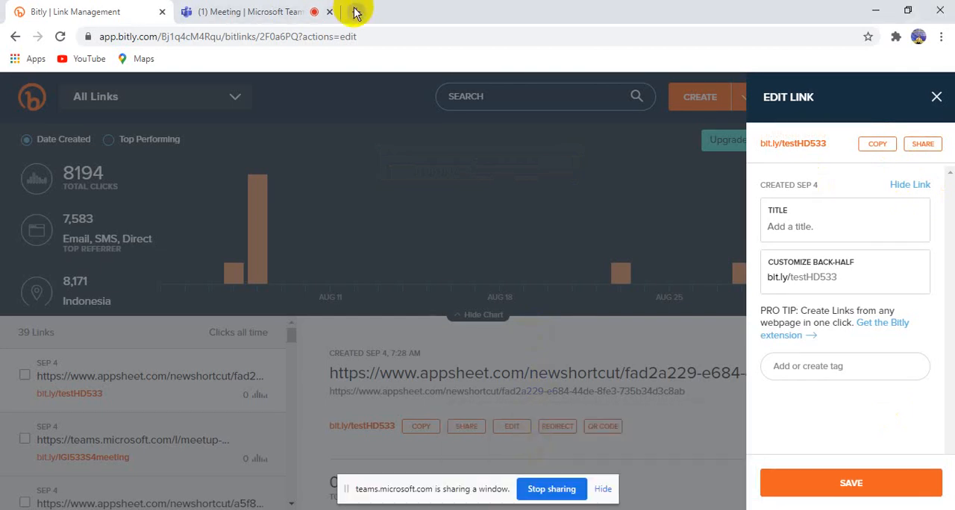
click(547, 490)
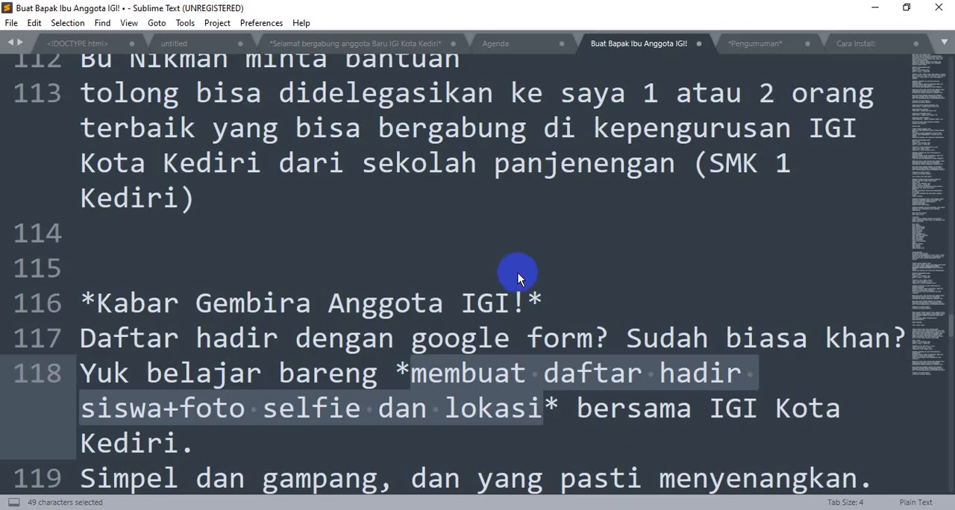
key(ctrl+n)
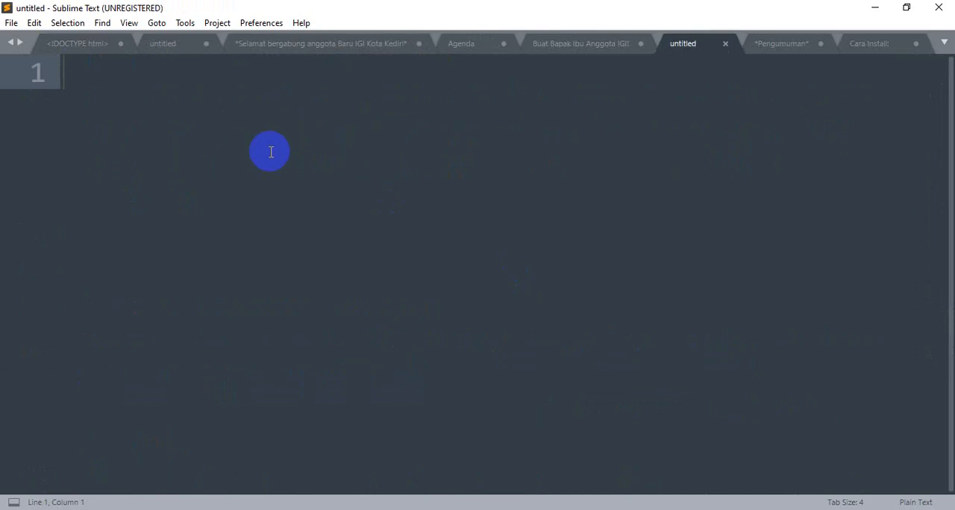
key(ctrl+v)
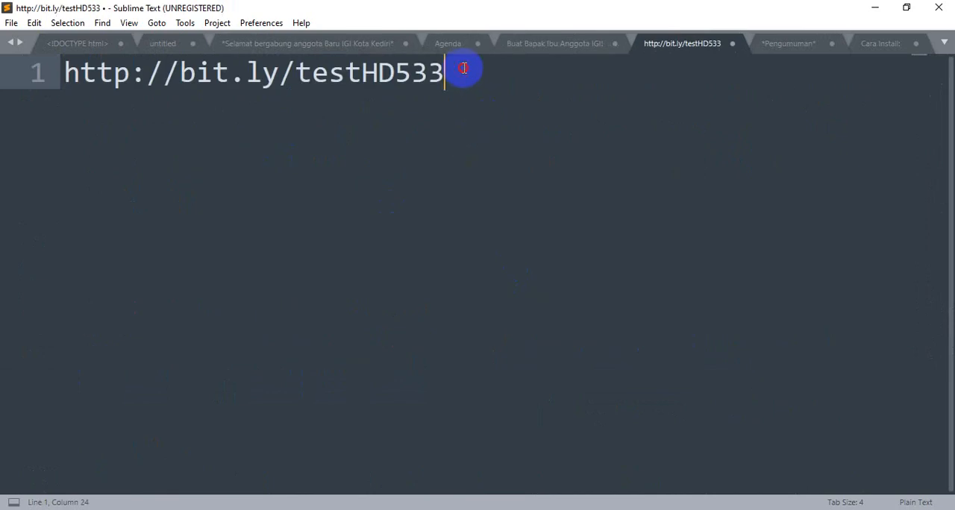
drag(463, 68, 52, 72)
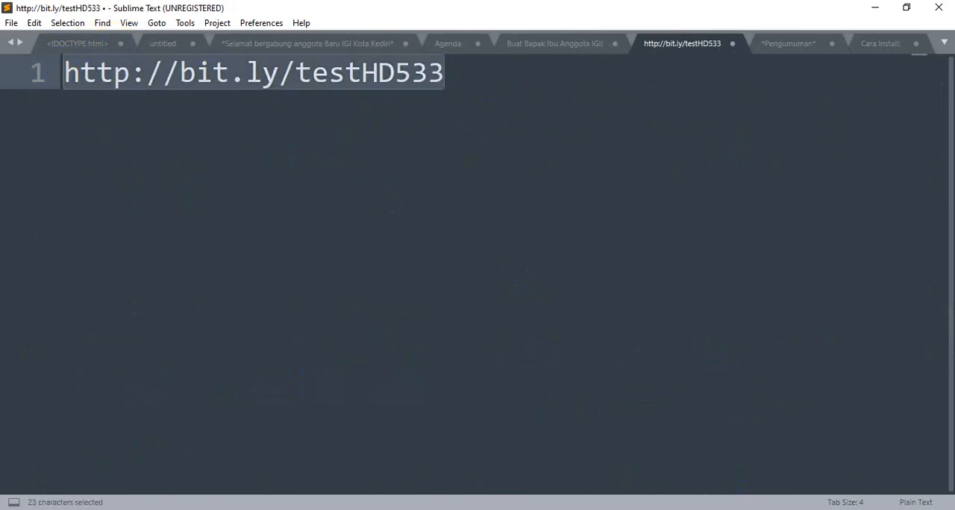
Switch back to the Teams meeting and share the Sublime Text window containing the short link
key(alt+Tab)
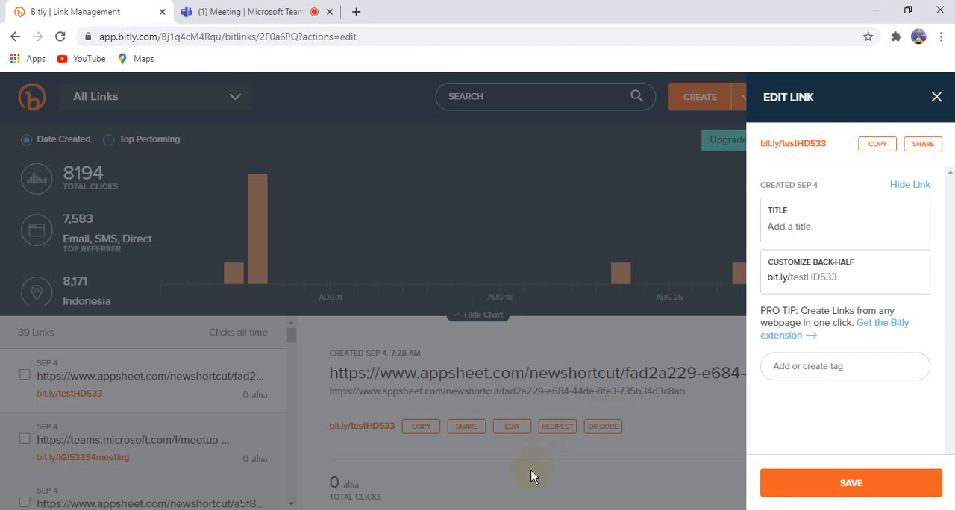
click(279, 13)
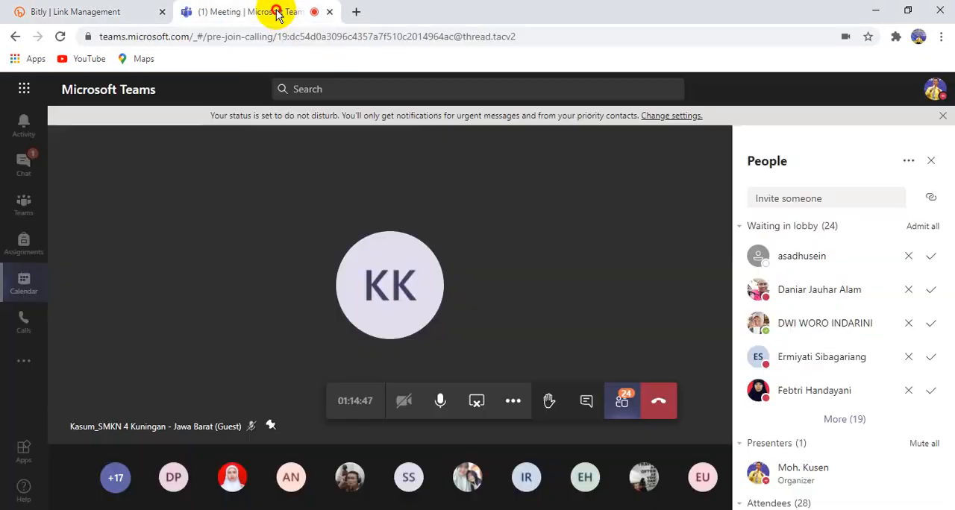
click(478, 401)
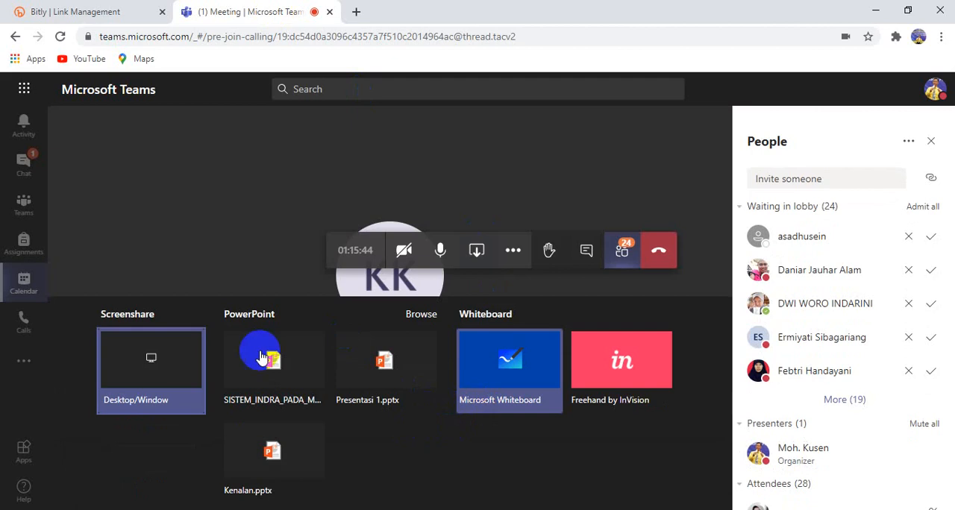
click(172, 373)
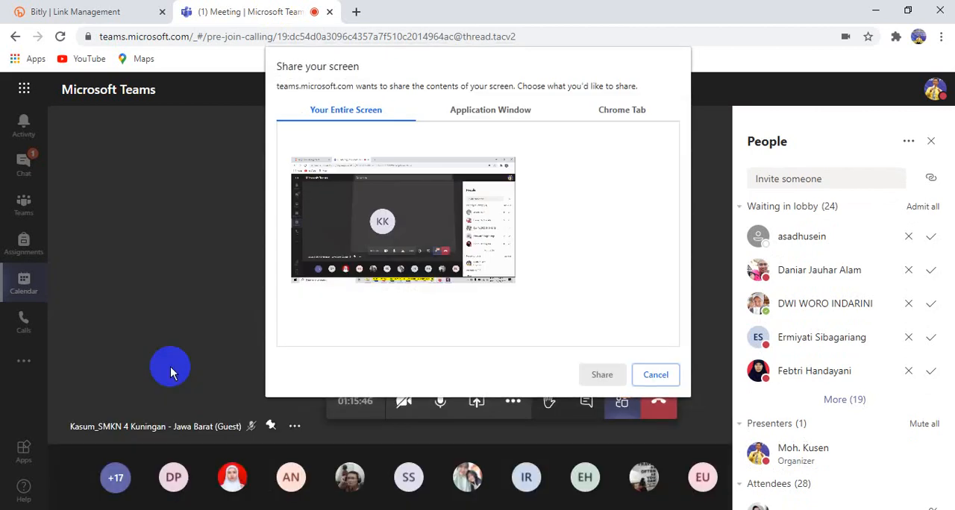
click(473, 114)
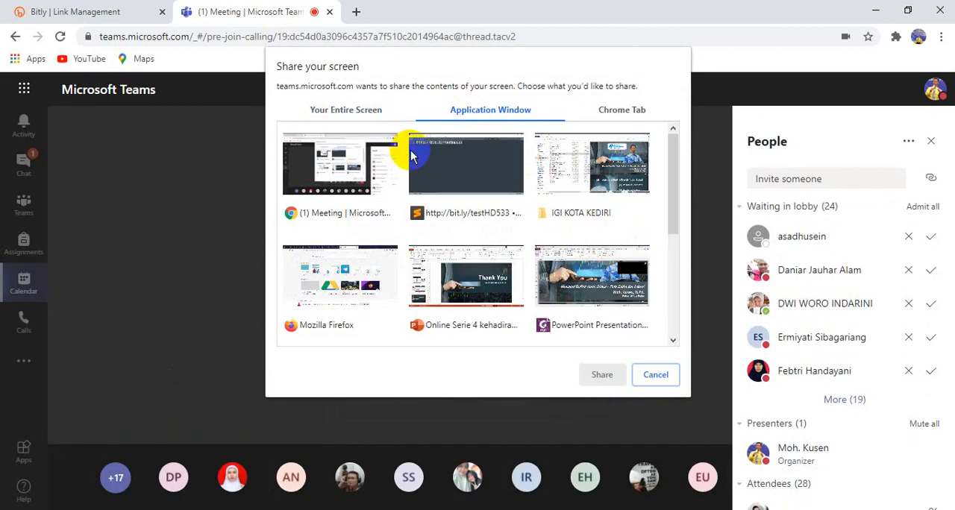
click(506, 166)
click(601, 374)
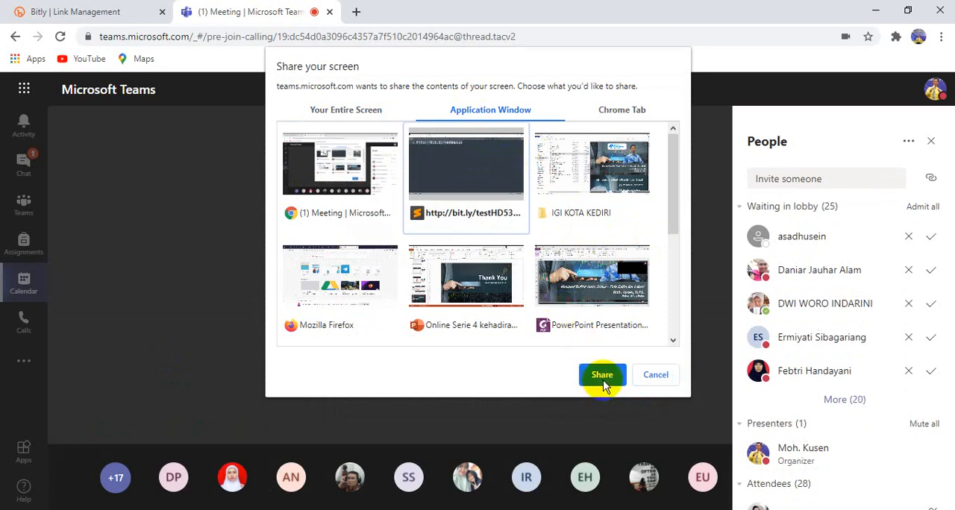
Try indenting the whole short link by three tab stops and undo the indentation
click(394, 161)
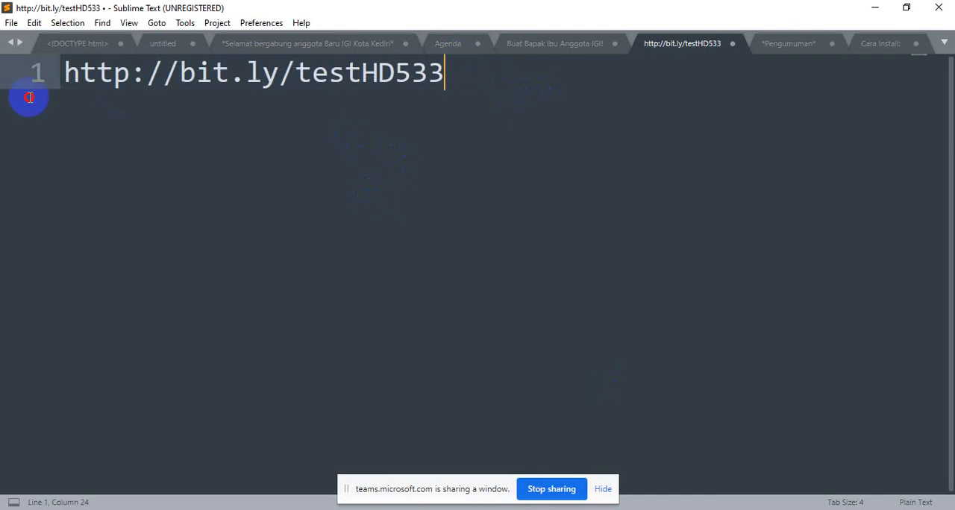
drag(285, 138, 124, 23)
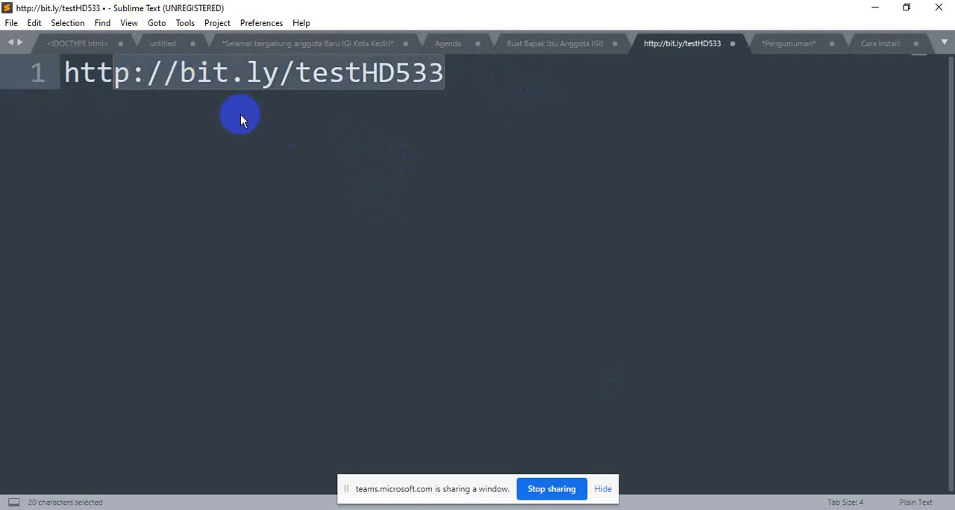
key(ctrl+a)
key(Tab)
key(Tab)
key(Tab)
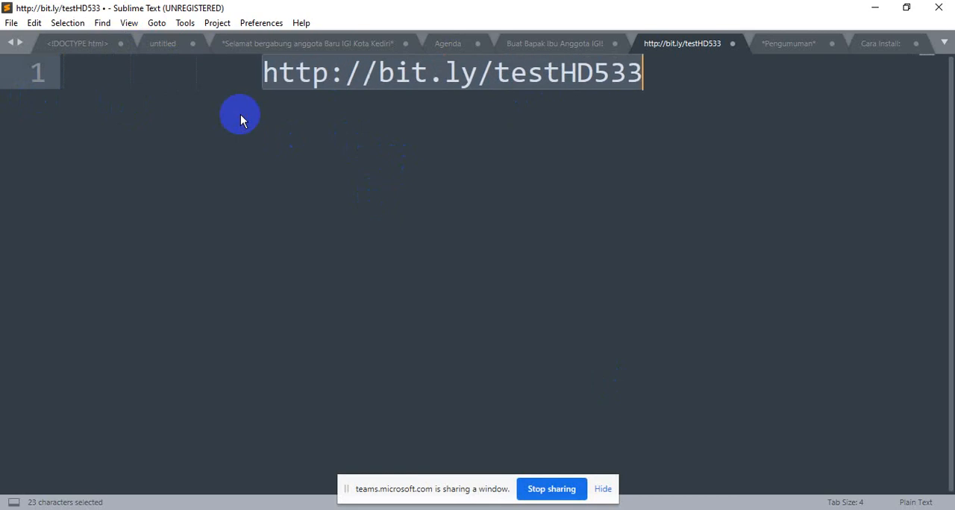
key(ctrl+z)
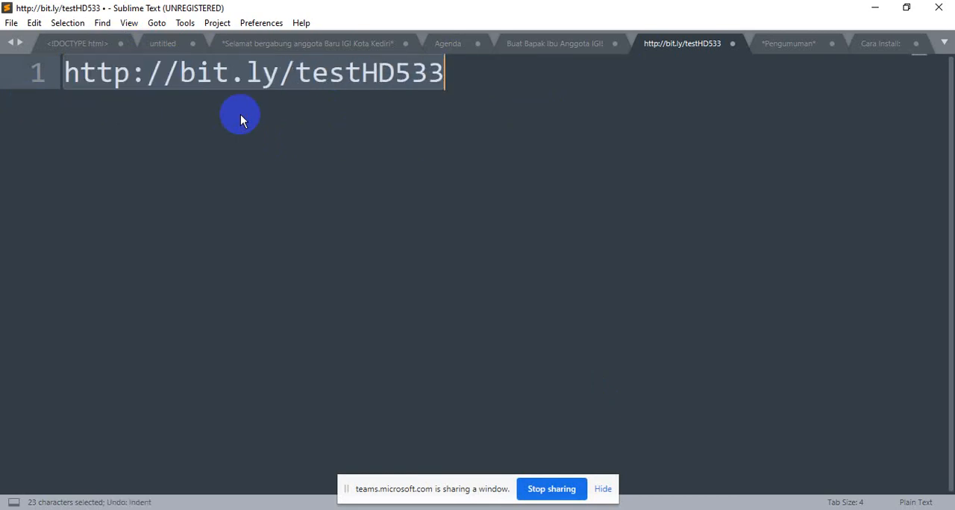
Enlarge the editor's font until the short link nearly fills the window width, and clear the selection
key(ctrl+equal)
key(ctrl+equal)
key(ctrl+equal)
key(ctrl+equal)
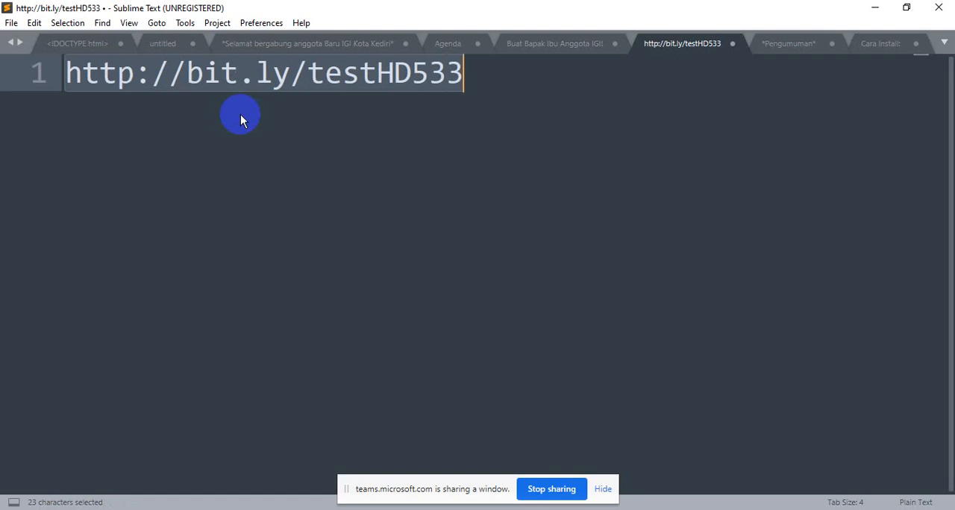
key(ctrl+equal)
key(ctrl+equal)
key(ctrl+equal)
key(ctrl+equal)
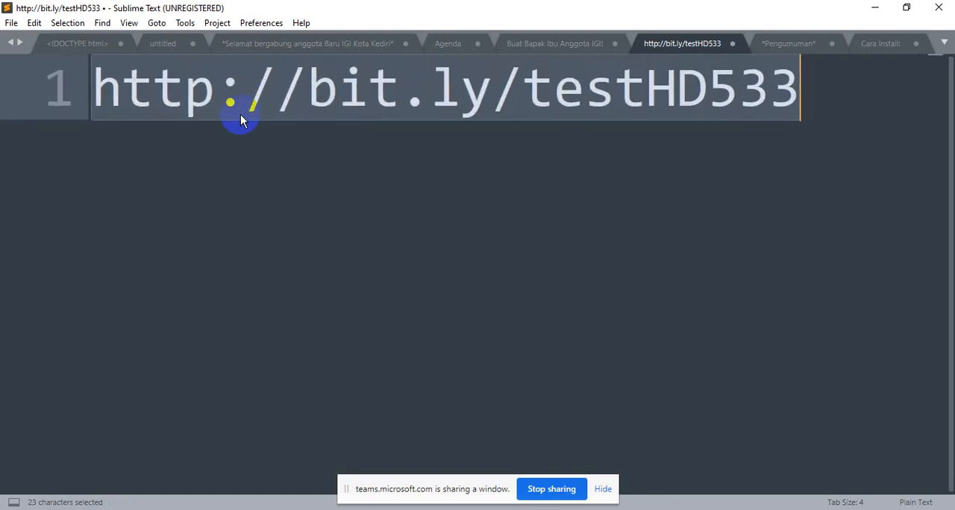
click(381, 188)
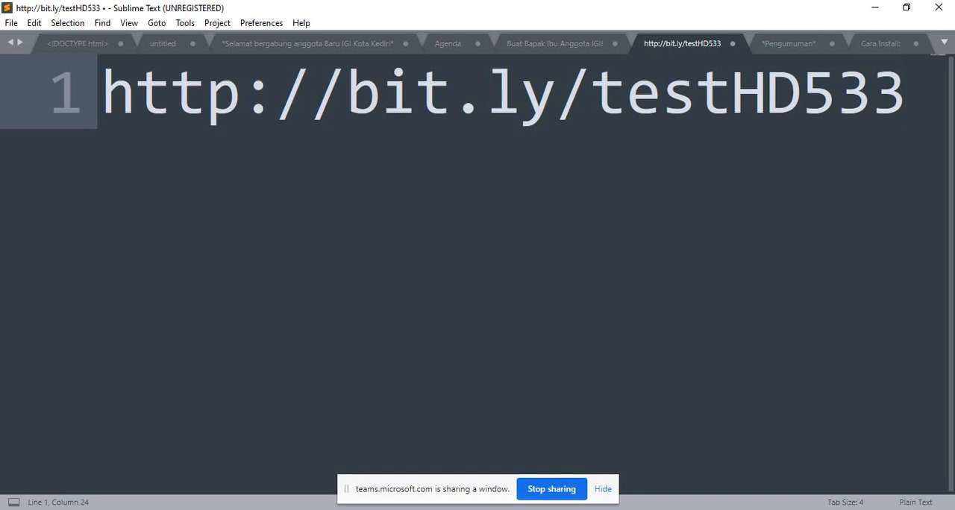
Switch to the Teams meeting window and admit everyone waiting in the lobby
mouse_move(601, 509)
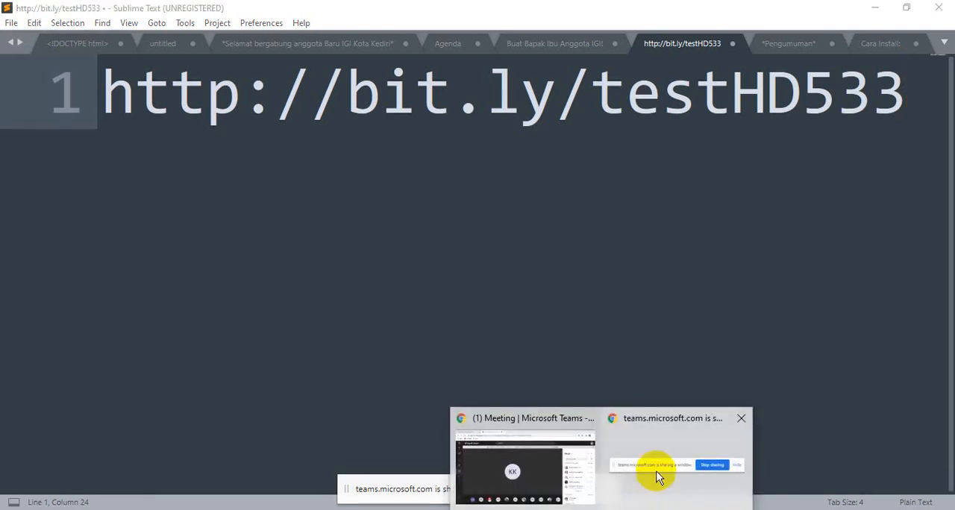
mouse_move(645, 459)
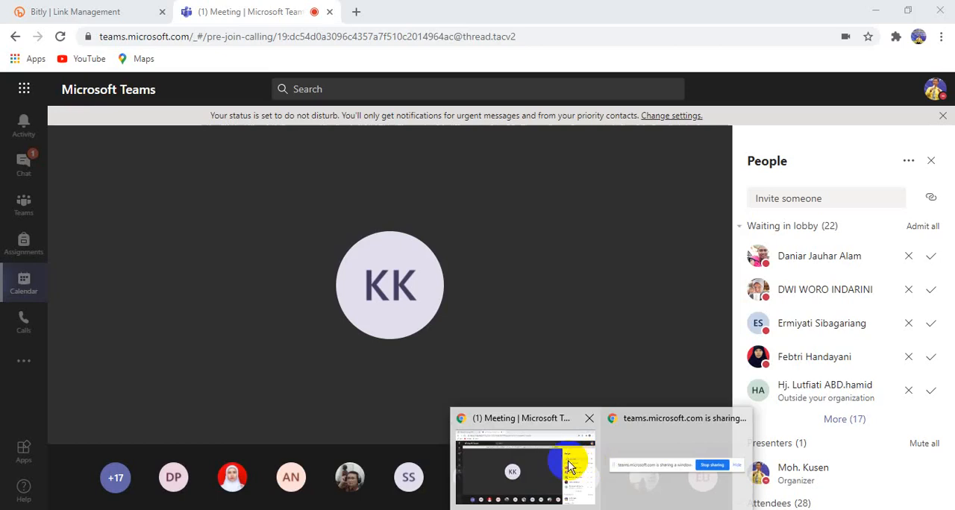
click(567, 459)
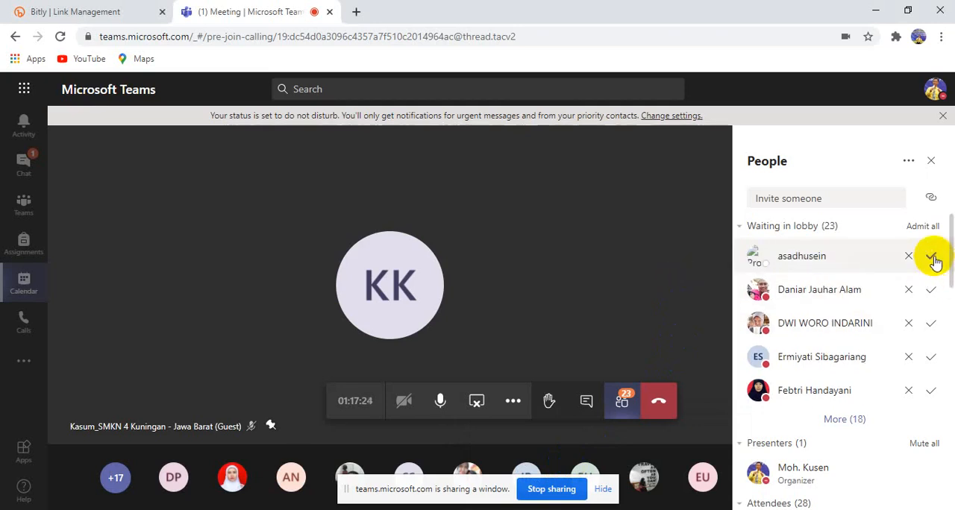
click(925, 227)
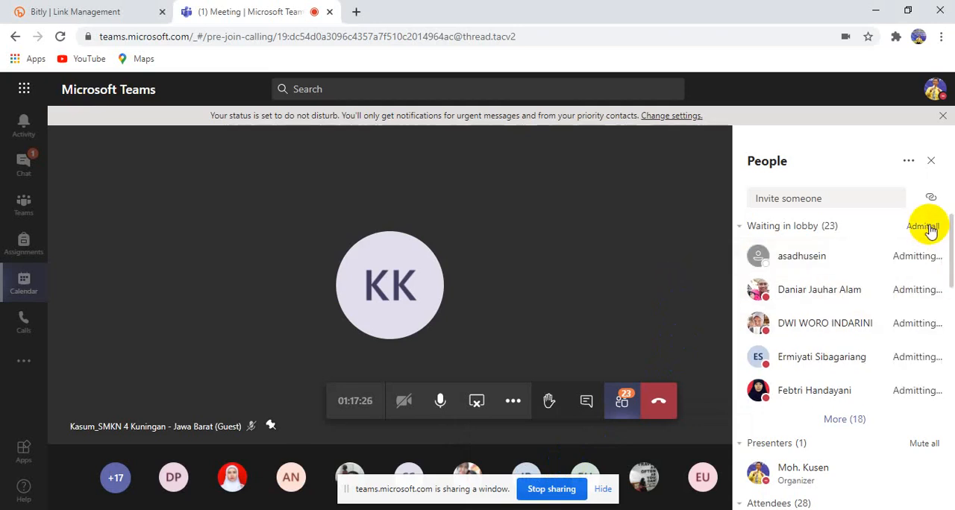
scroll(900, 337, down, 2)
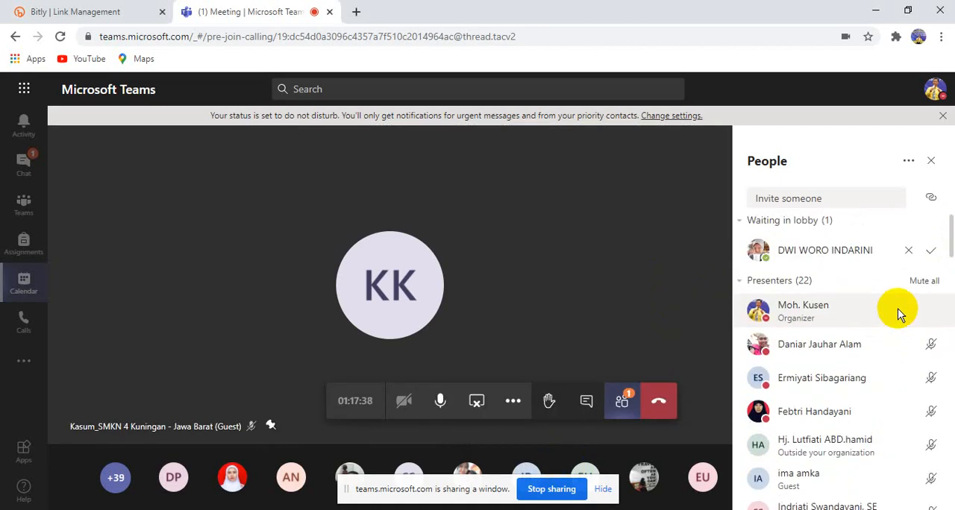
Admit the newly arrived lobby participant and retry admitting the one left over from the first batch
click(932, 251)
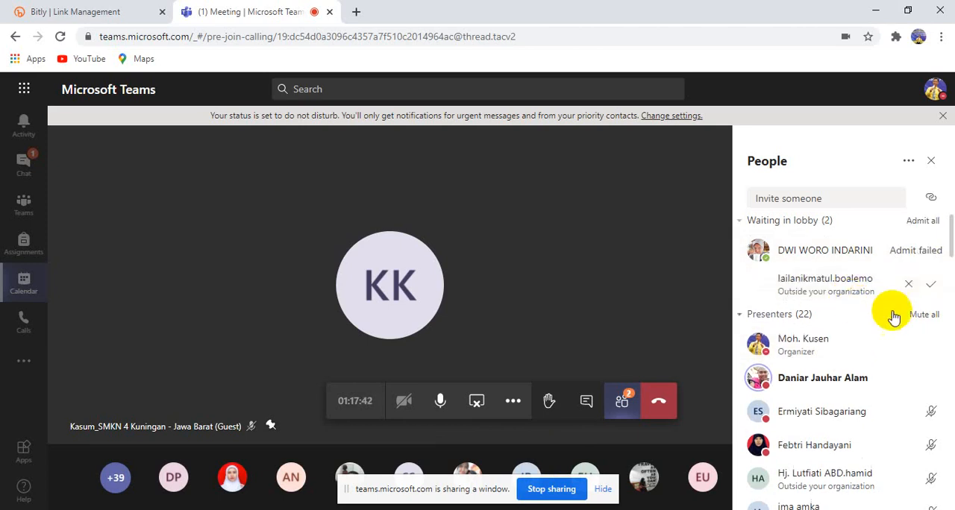
click(934, 224)
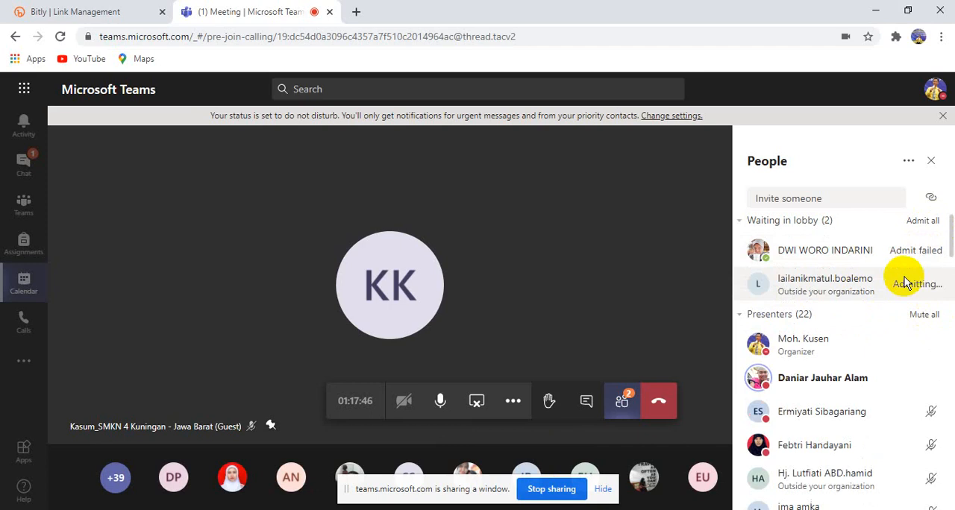
click(646, 295)
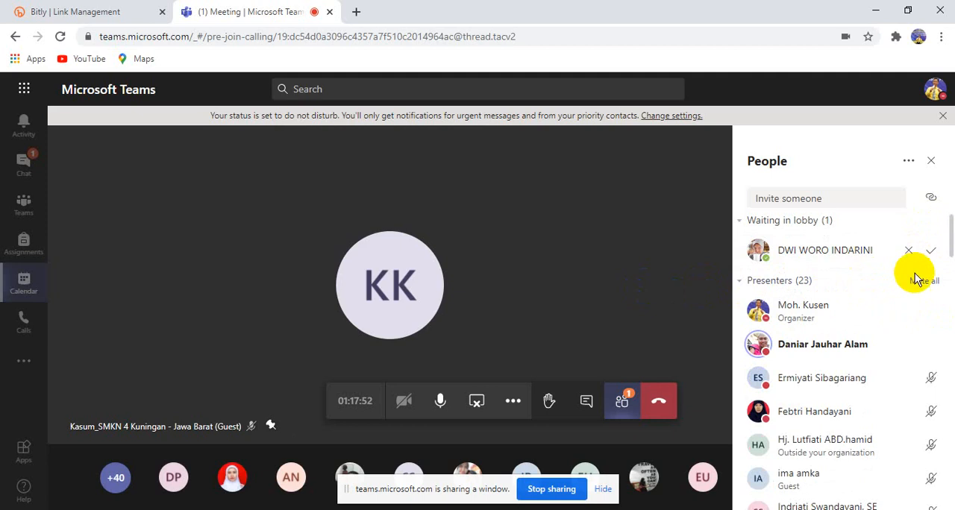
click(930, 251)
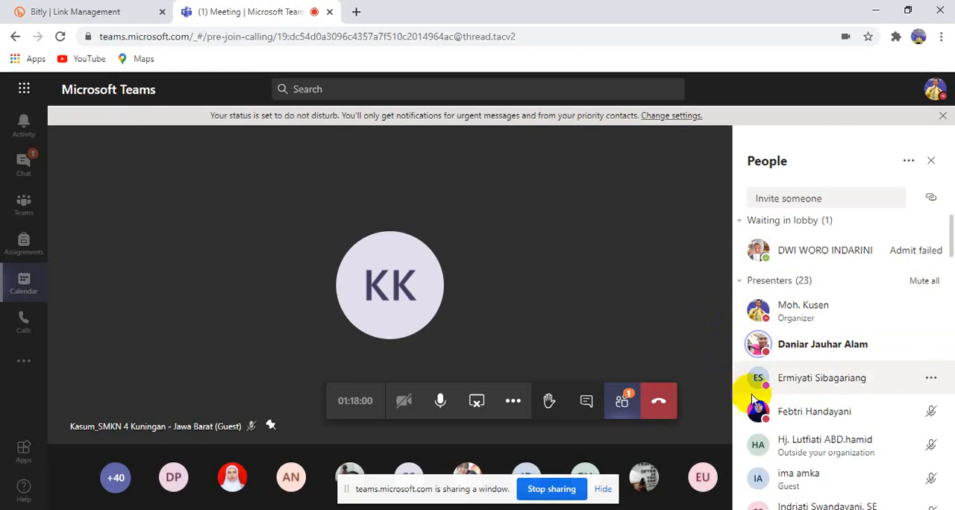
Change the first two muted presenters in the participant list to attendees
click(933, 380)
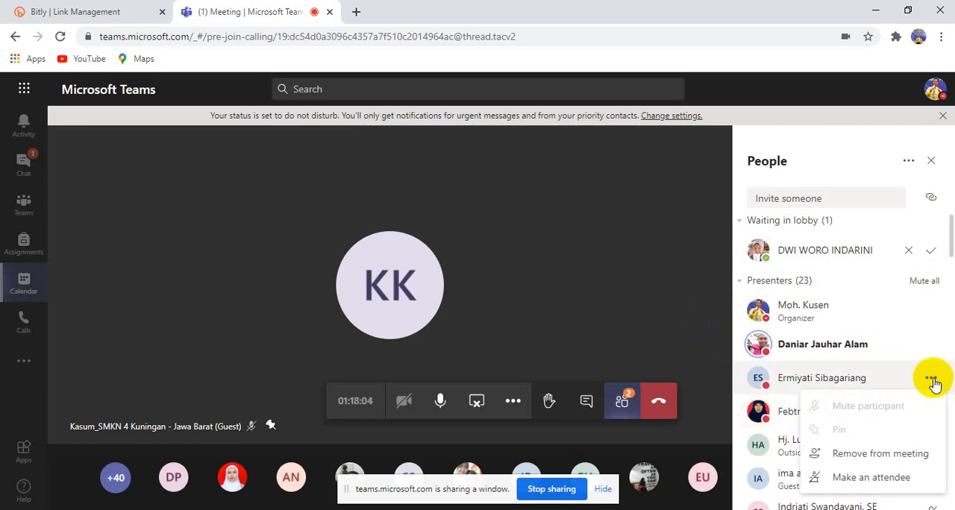
click(882, 475)
click(569, 332)
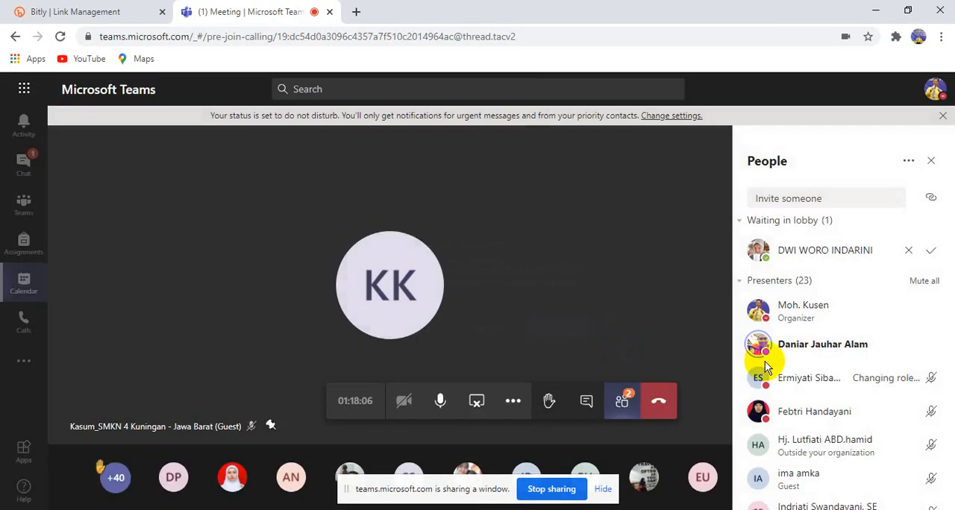
click(929, 380)
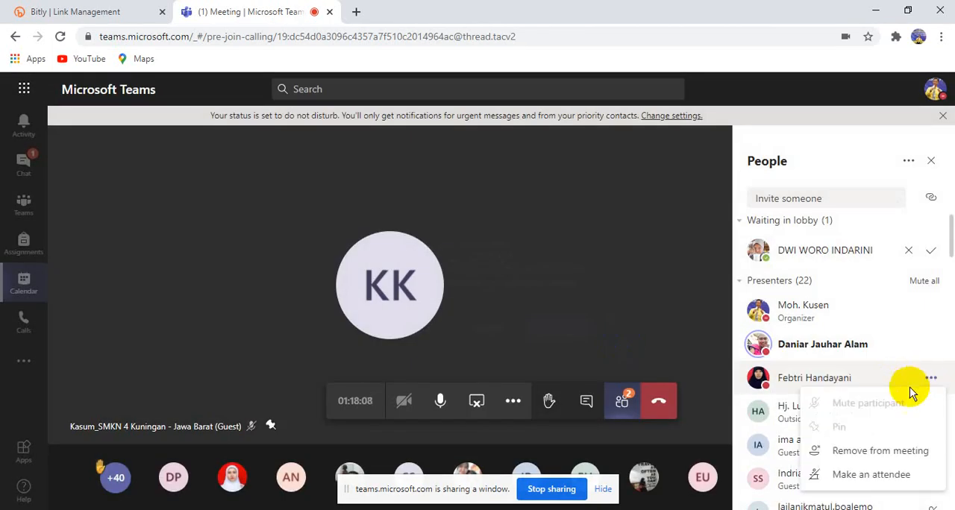
click(871, 476)
click(565, 331)
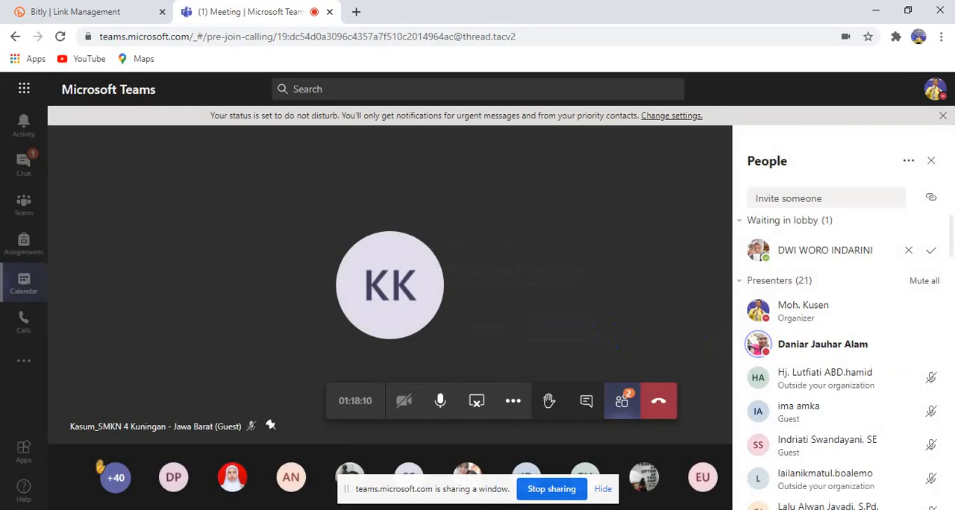
Make the next two presenters attendees: the one outside the organization and the guest listed below
click(933, 380)
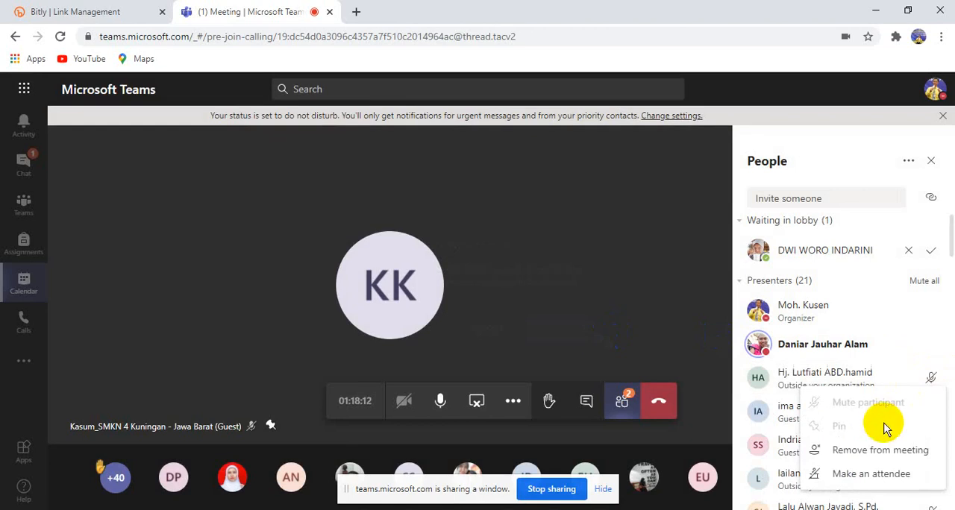
click(870, 473)
click(584, 345)
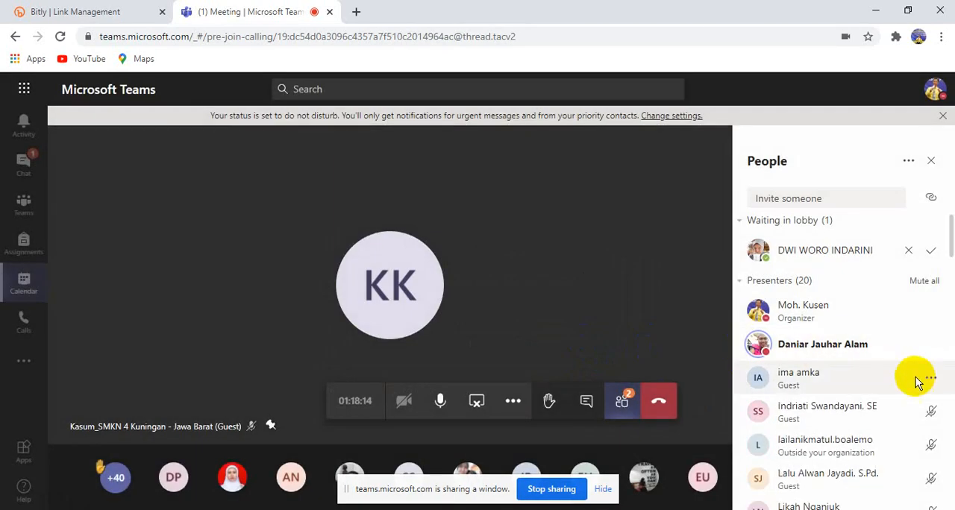
click(933, 380)
click(874, 473)
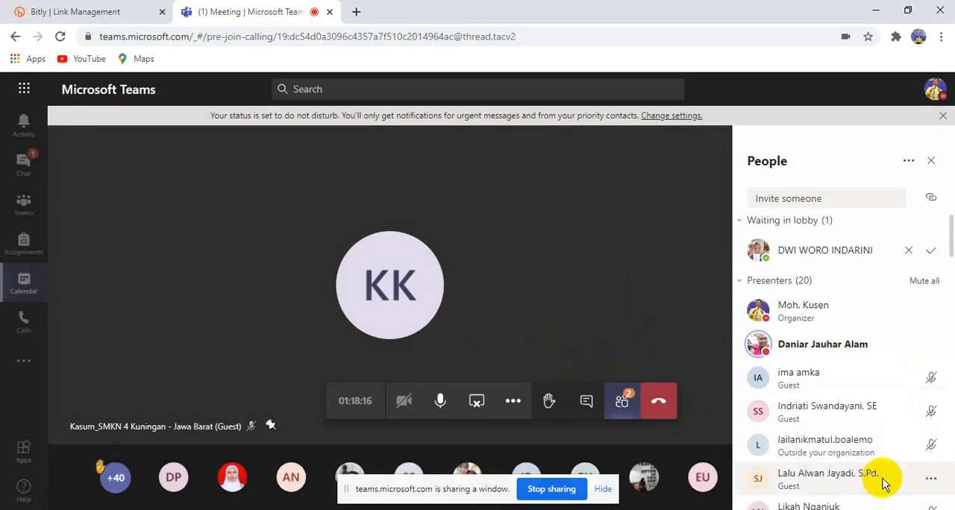
click(563, 338)
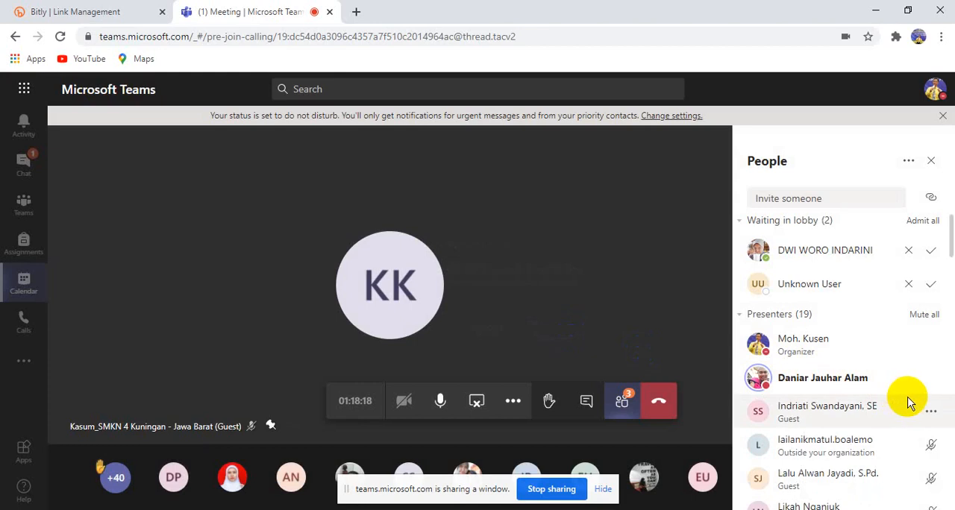
Admit all people in the lobby and change the first muted guest presenter to an attendee
click(935, 224)
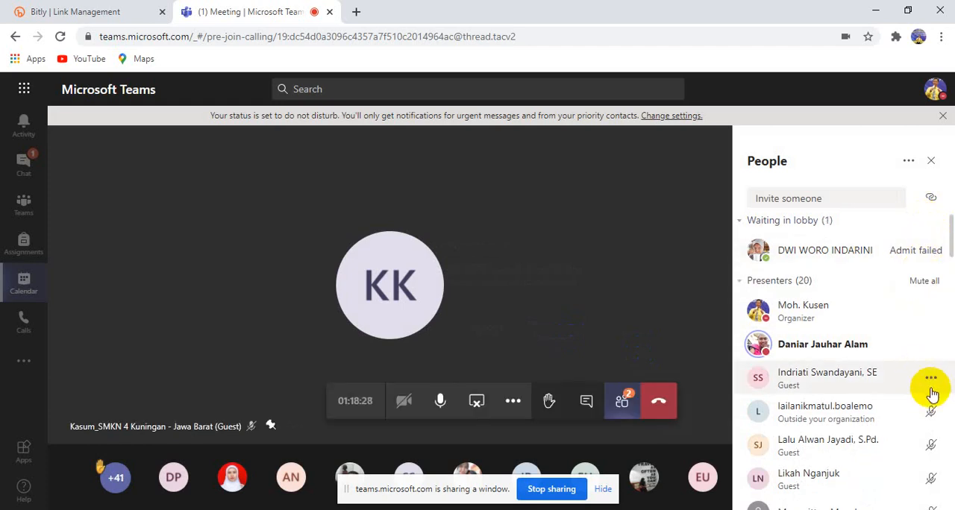
click(931, 380)
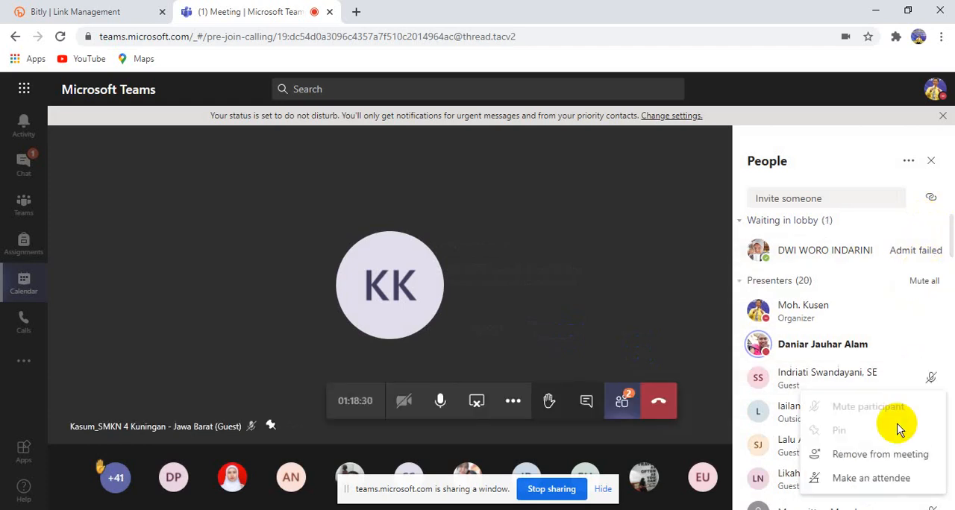
click(872, 478)
click(584, 334)
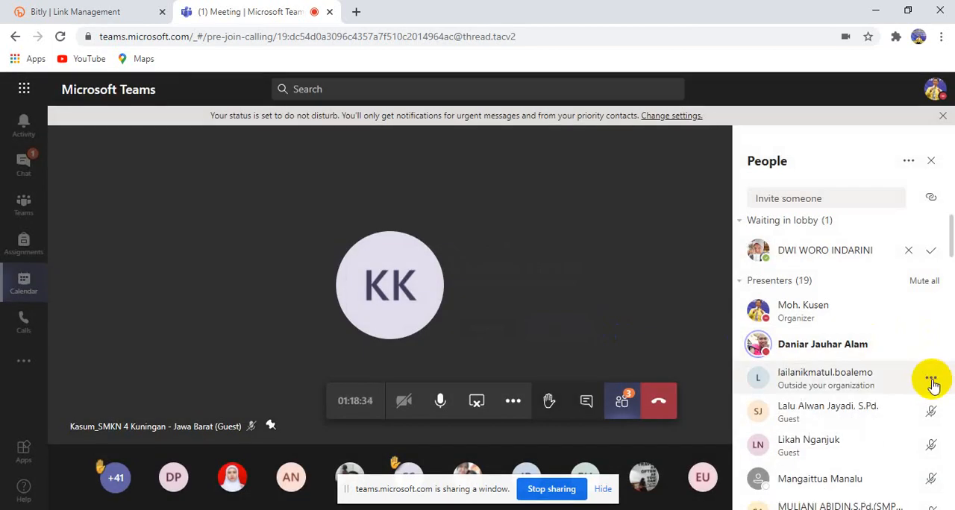
Change the outside-organization presenter at the start of the muted presenters and the following guest to attendees
click(932, 382)
click(874, 479)
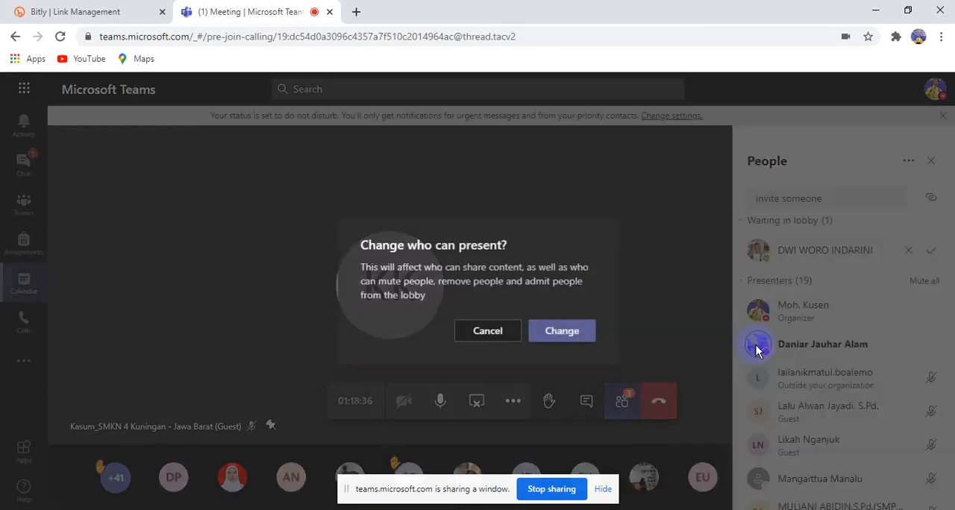
click(568, 333)
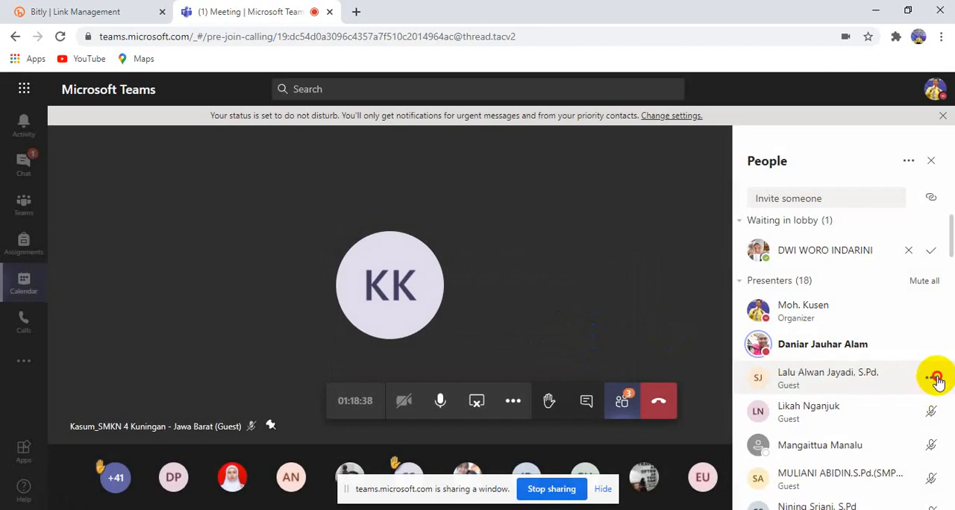
click(932, 380)
click(888, 475)
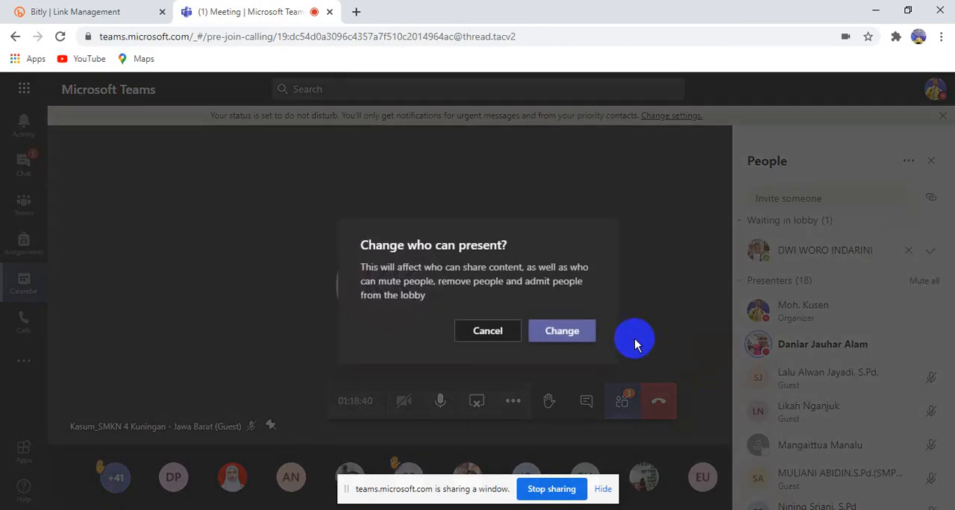
click(594, 334)
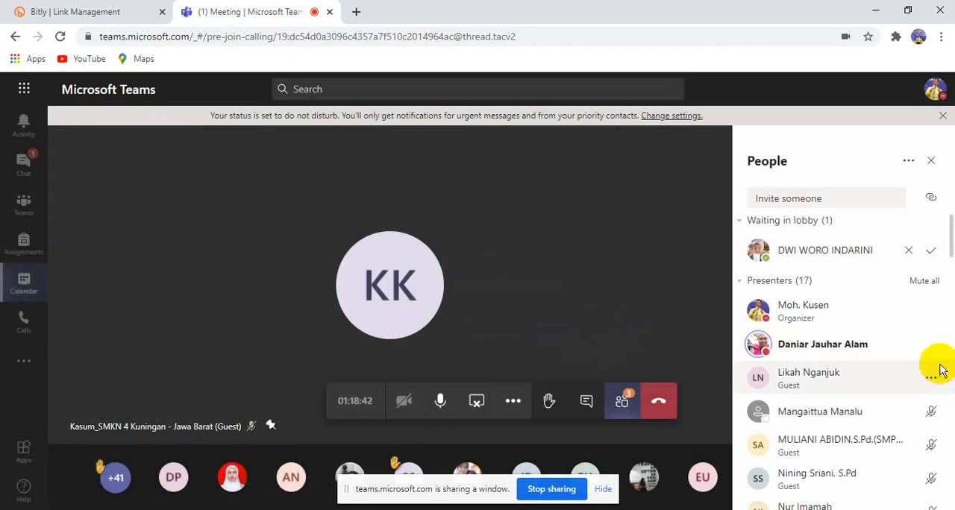
Change the guest presenter listed first among the muted presenters and the presenter directly below to attendees
click(932, 381)
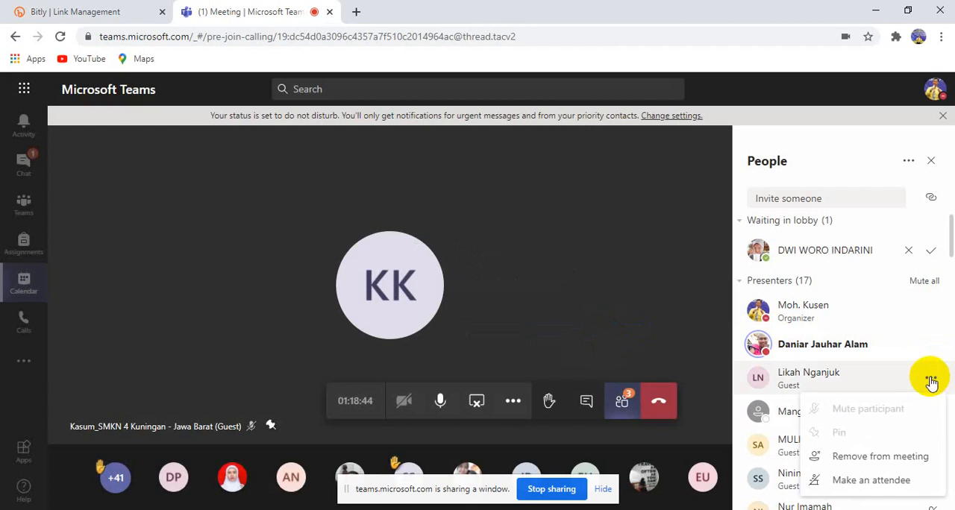
click(932, 381)
click(931, 381)
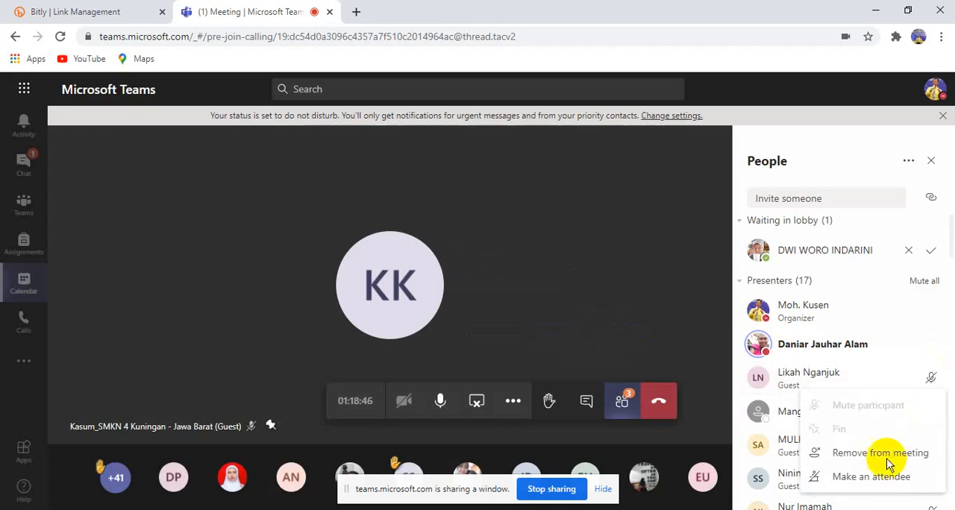
click(888, 452)
click(931, 381)
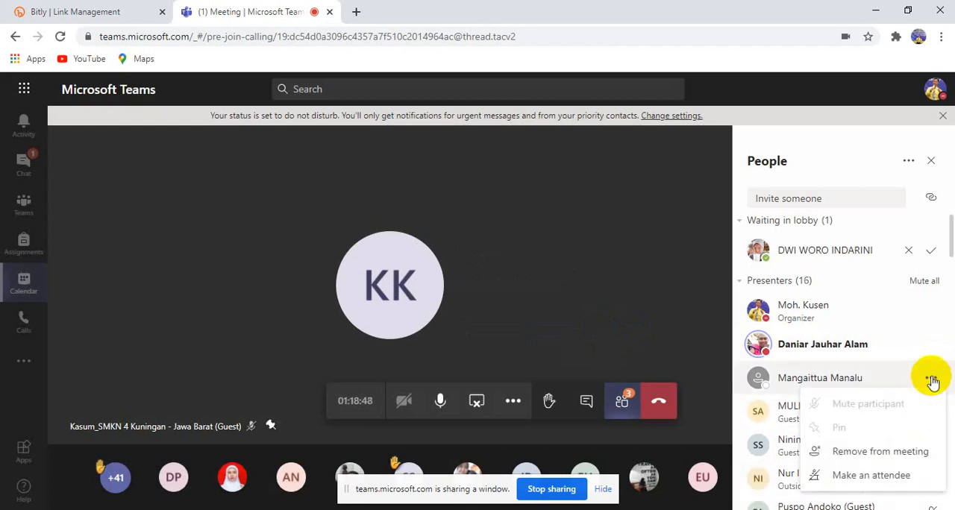
click(883, 472)
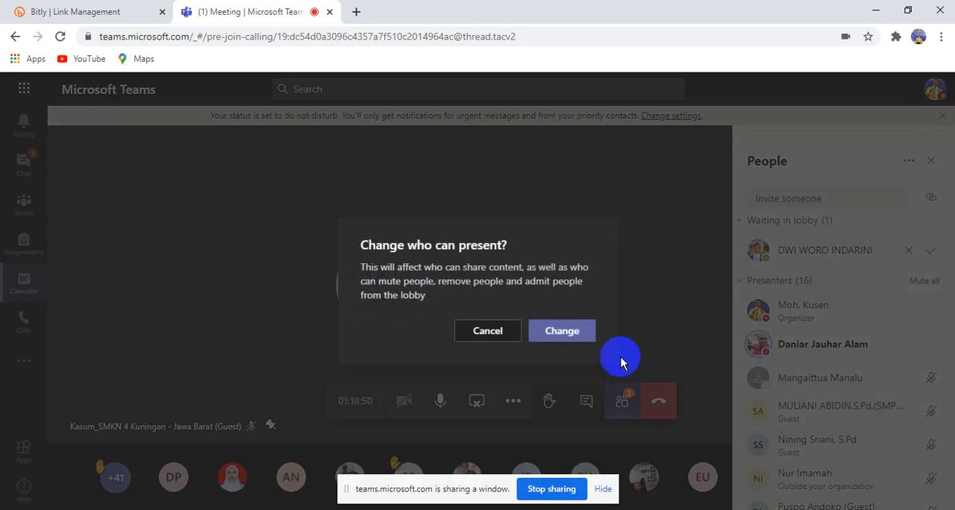
click(571, 331)
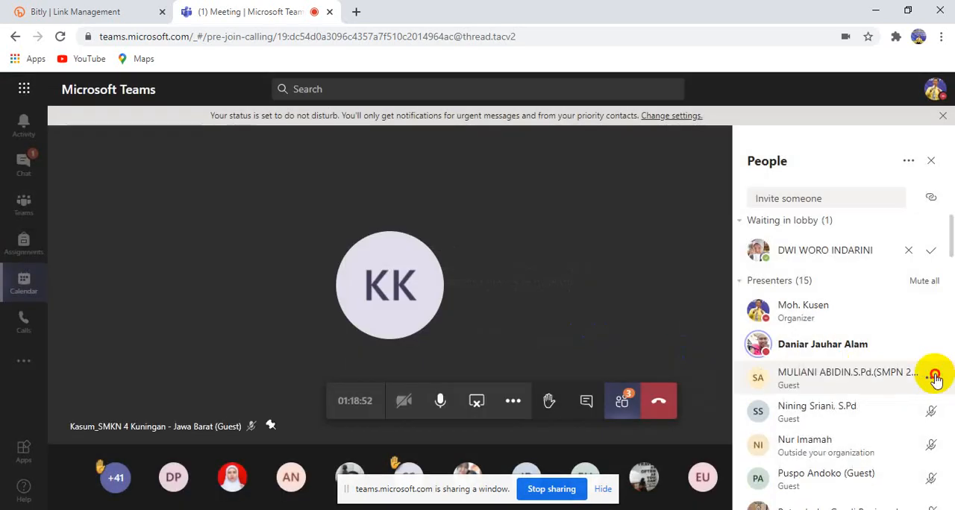
Make the two consecutive guest presenters at the start of the muted presenters attendees
click(933, 380)
click(848, 465)
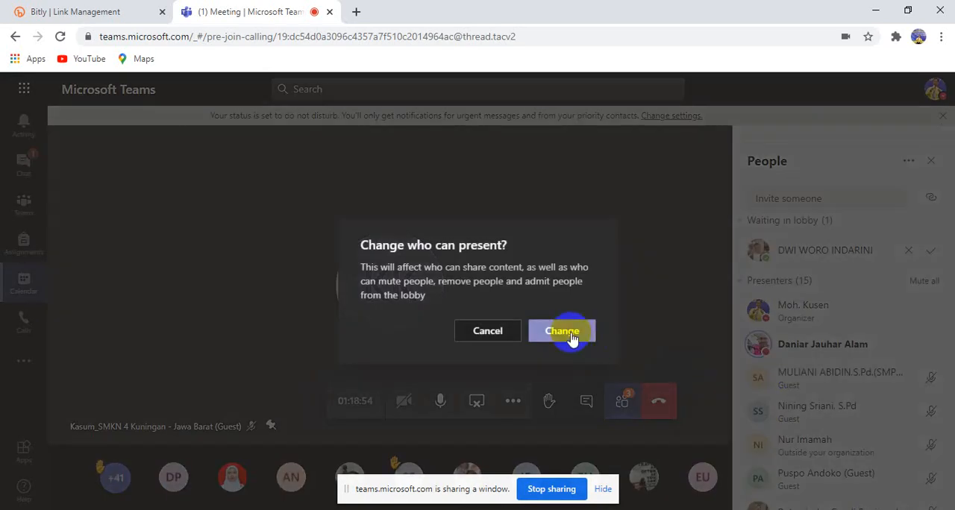
click(565, 330)
click(933, 379)
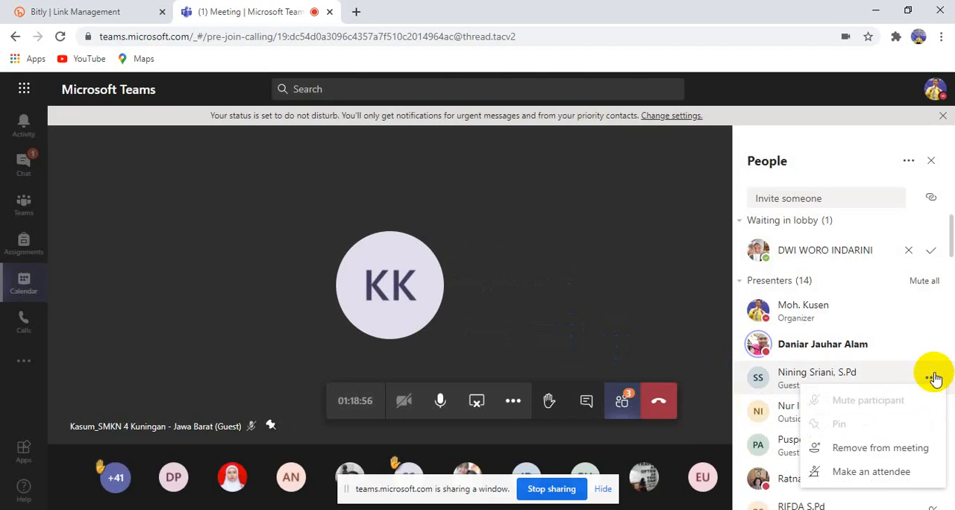
click(858, 466)
click(567, 330)
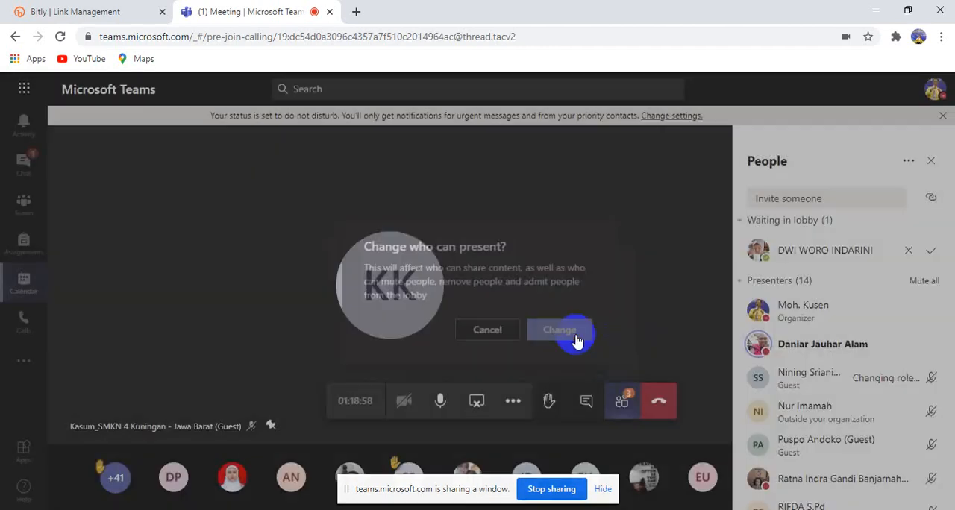
Change the presenter from outside the organization and the guest presenter listed directly below to attendees
click(929, 382)
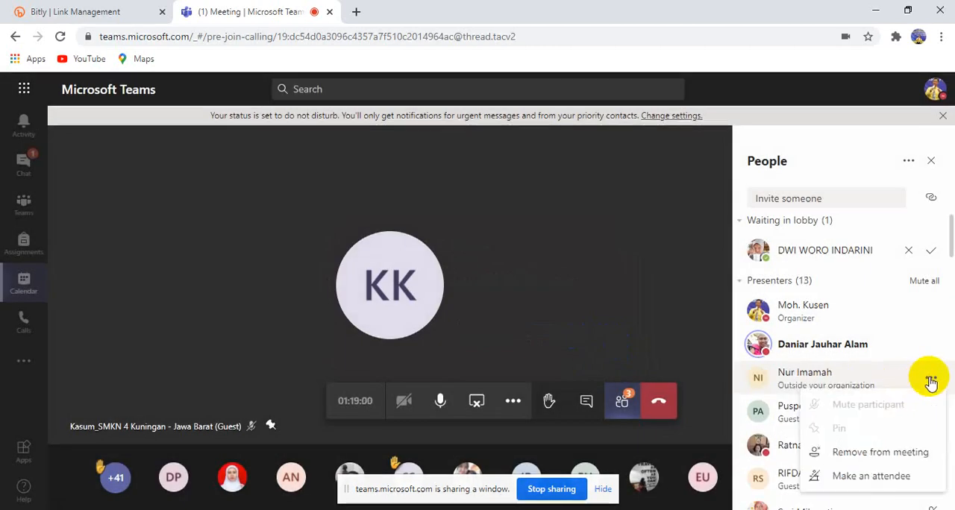
click(862, 471)
click(560, 333)
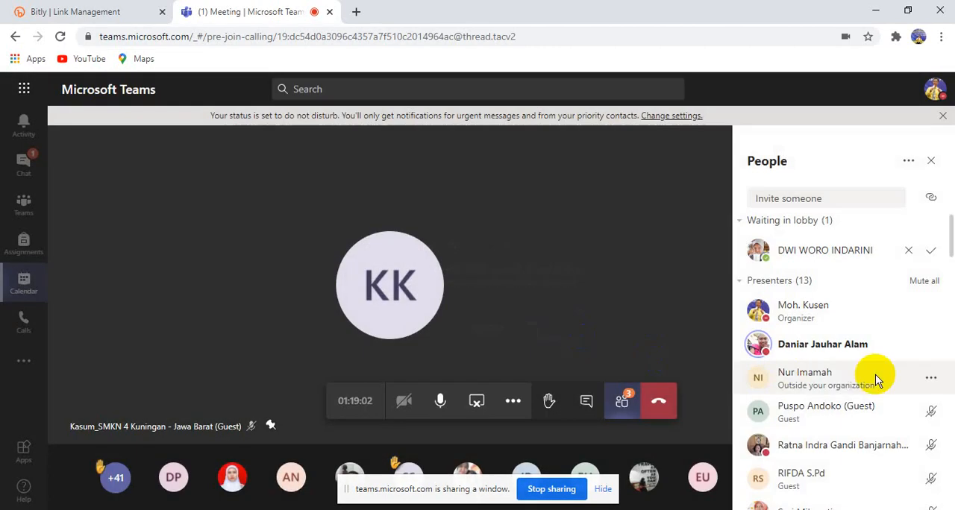
click(932, 382)
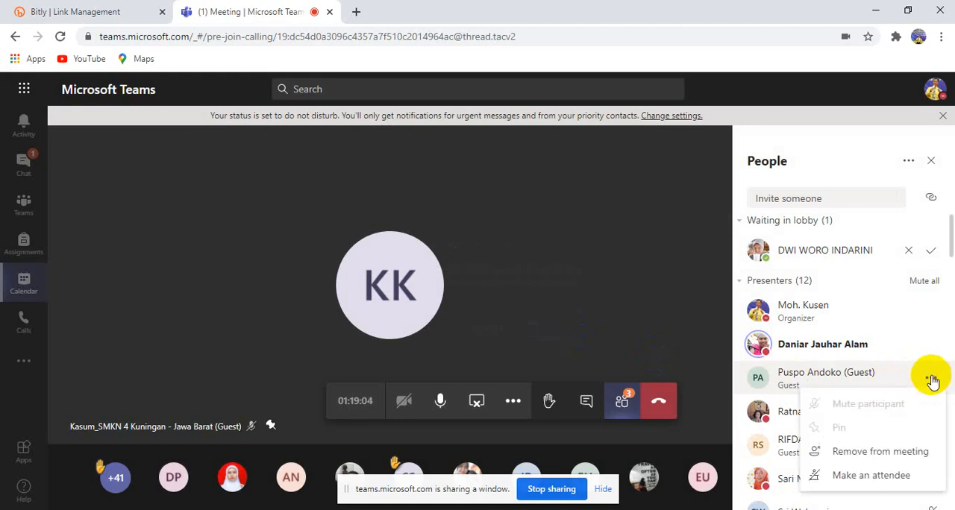
click(883, 475)
click(611, 341)
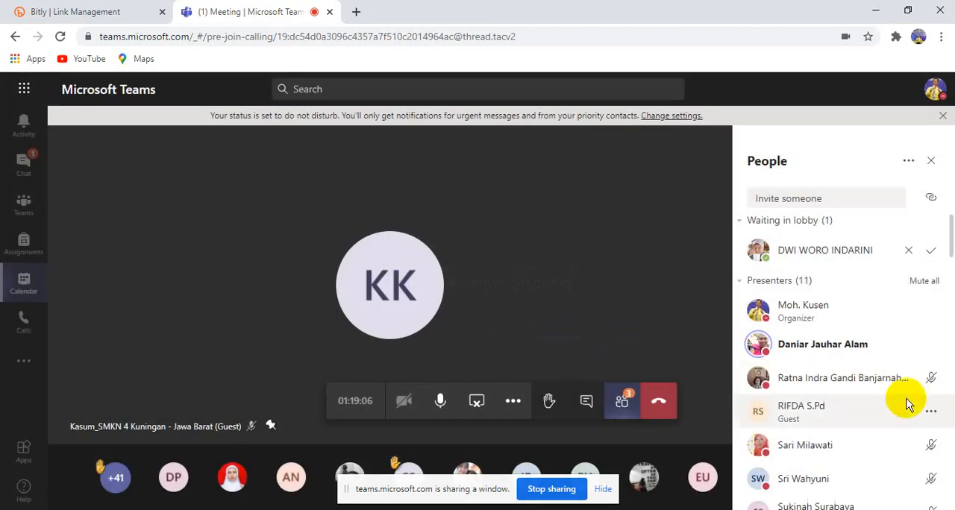
Make the first muted presenter, who has a profile photo, and the guest presenter listed below attendees
click(932, 381)
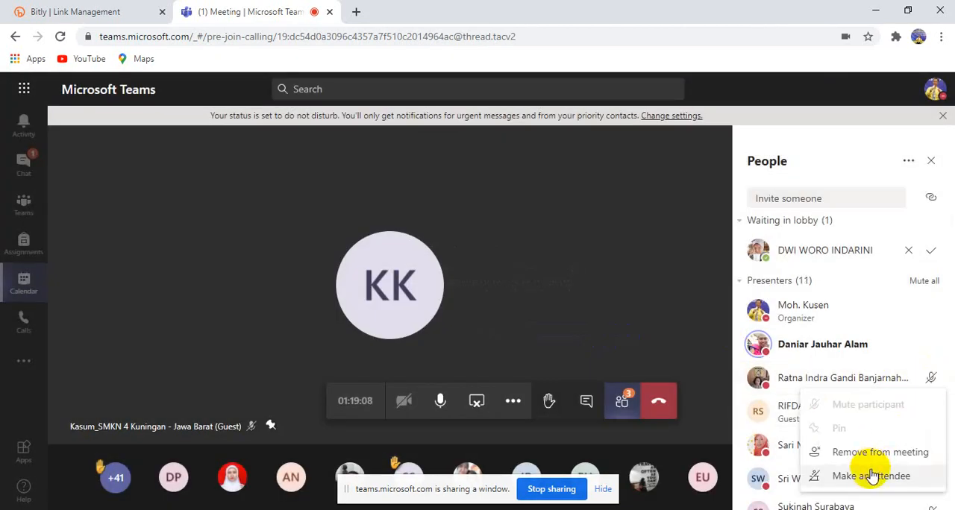
click(869, 473)
click(568, 333)
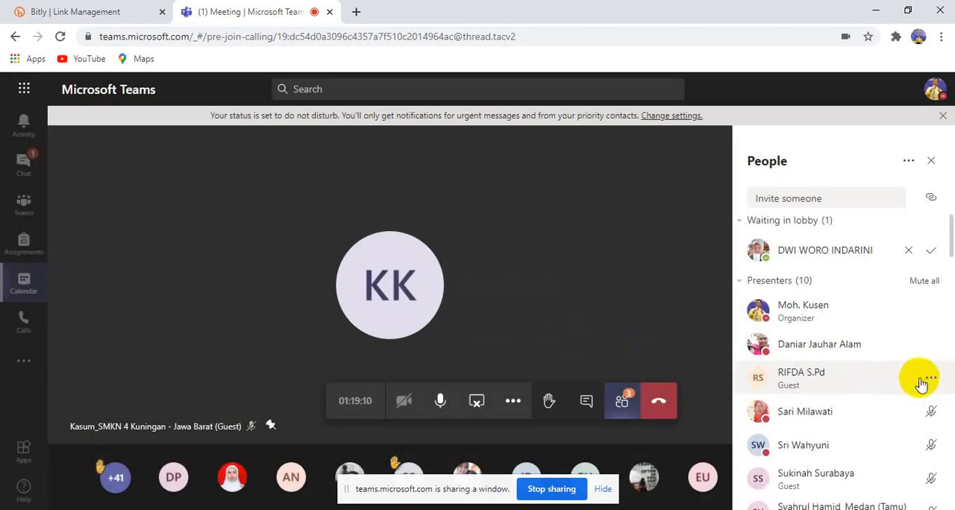
click(932, 381)
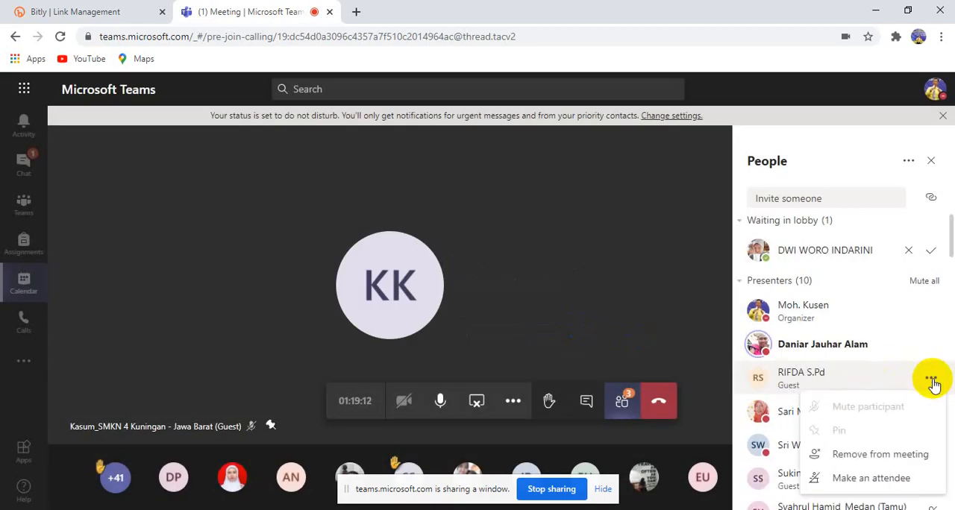
click(850, 480)
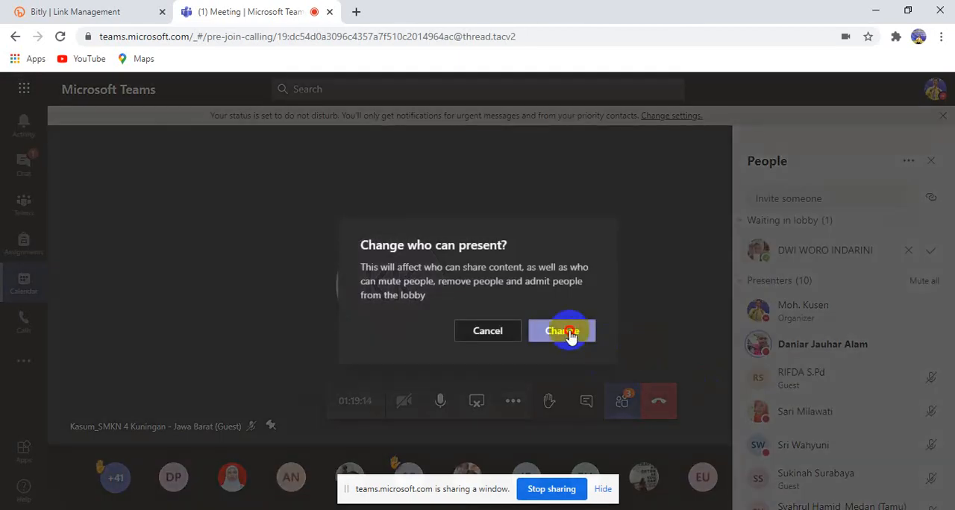
click(559, 331)
Change the second muted presenter and the second of the two guest presenters listed after that person to attendees
scroll(931, 360, down, 3)
scroll(933, 298, up, 1)
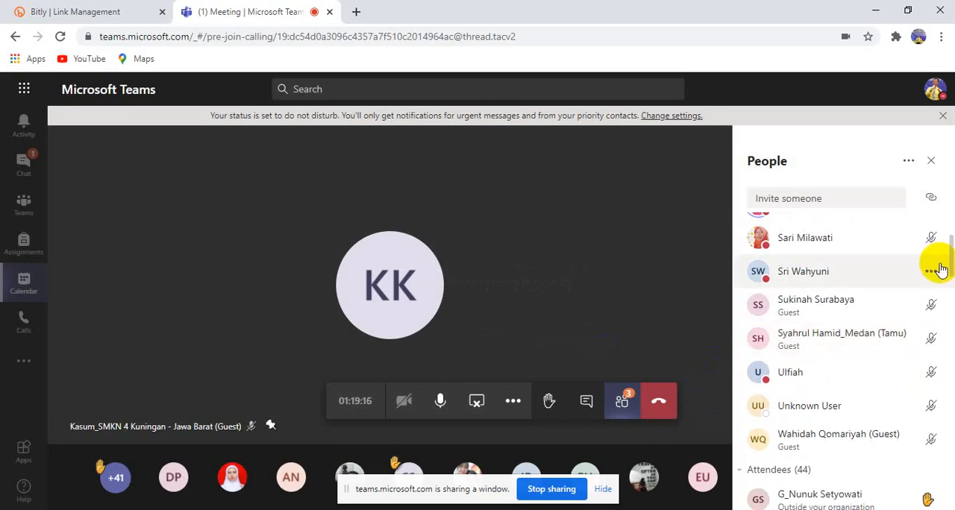
click(932, 271)
click(880, 366)
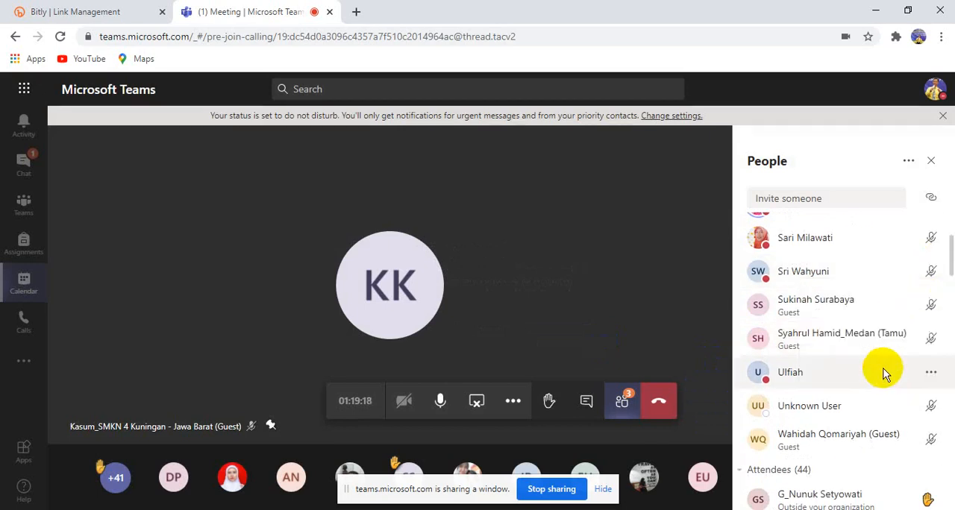
click(580, 334)
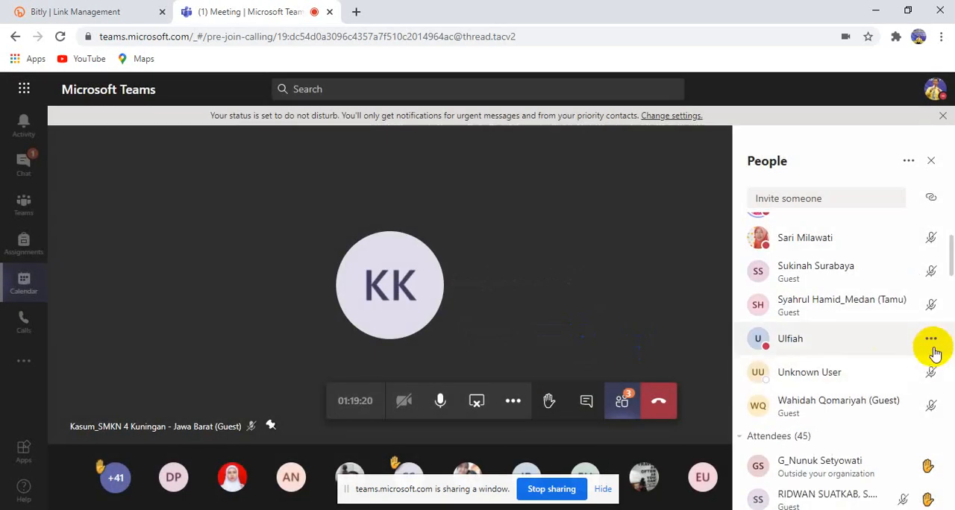
click(933, 307)
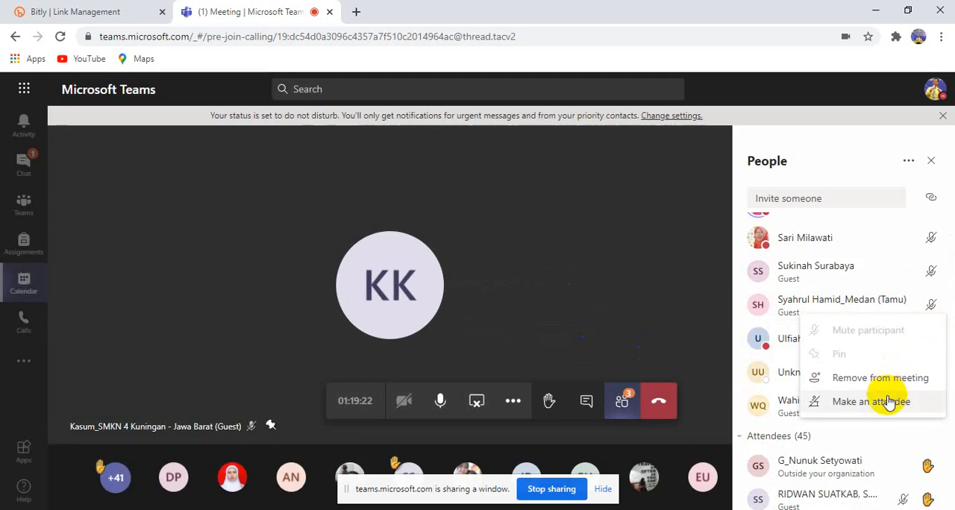
click(847, 397)
click(572, 330)
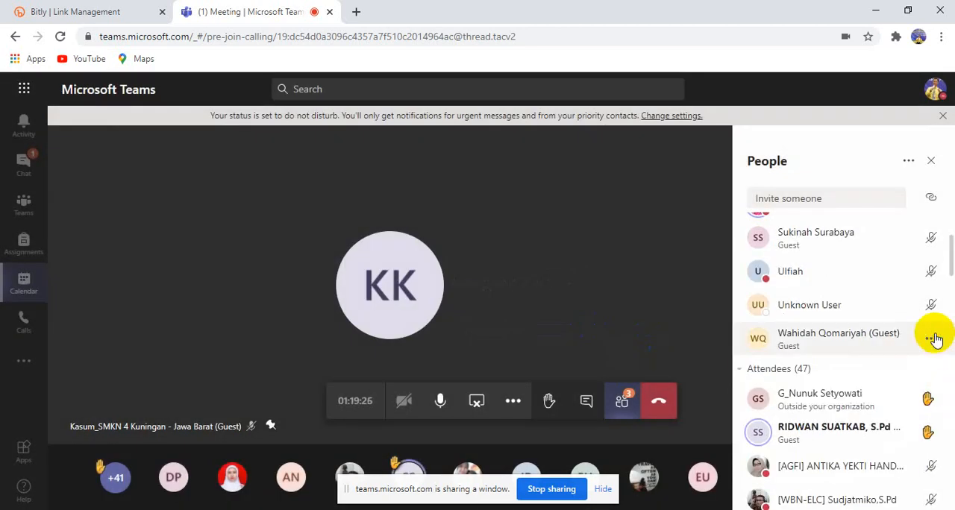
Change the guest at the end of the presenter list and the presenter shown as Unknown User to attendees
click(932, 338)
click(871, 431)
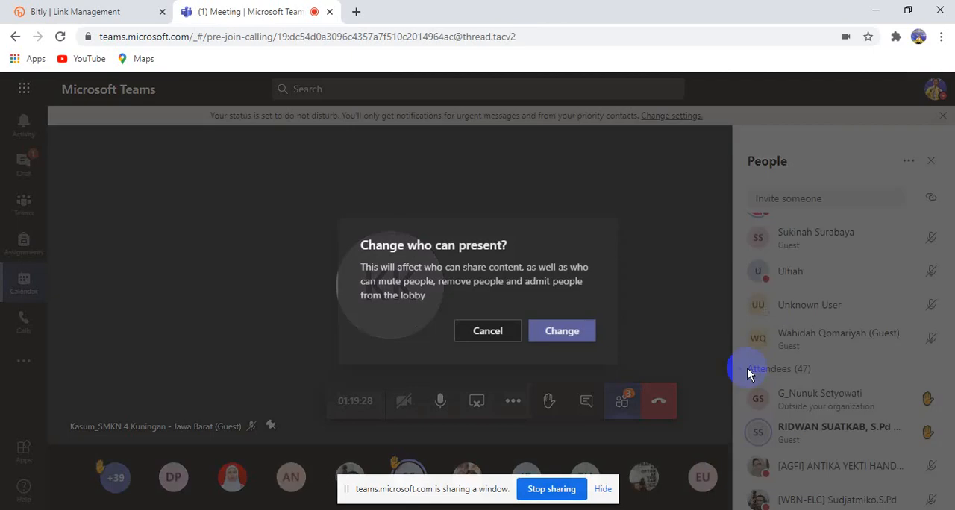
click(575, 330)
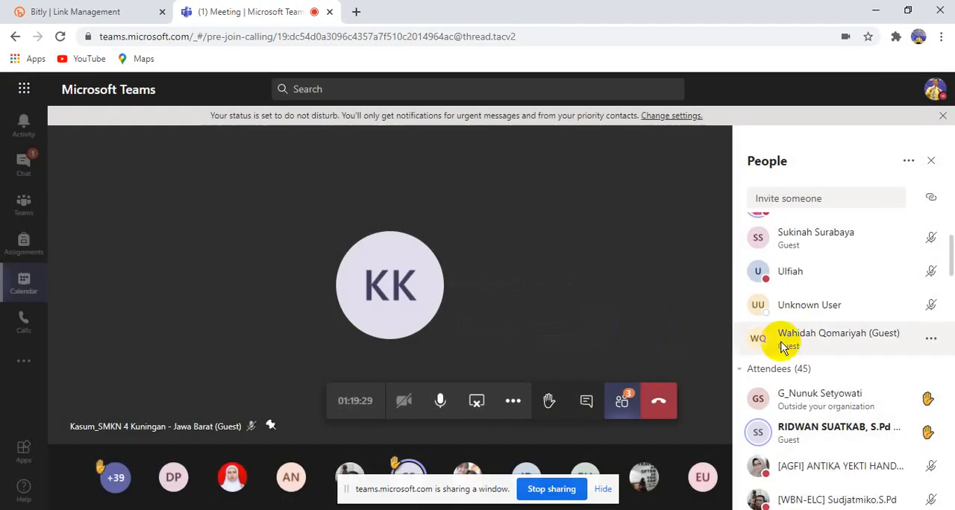
click(932, 303)
click(881, 403)
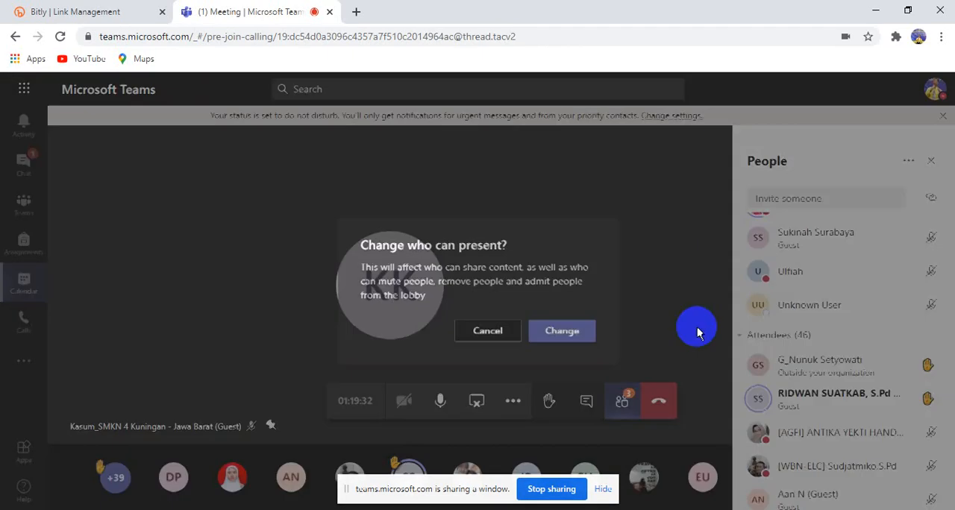
click(575, 330)
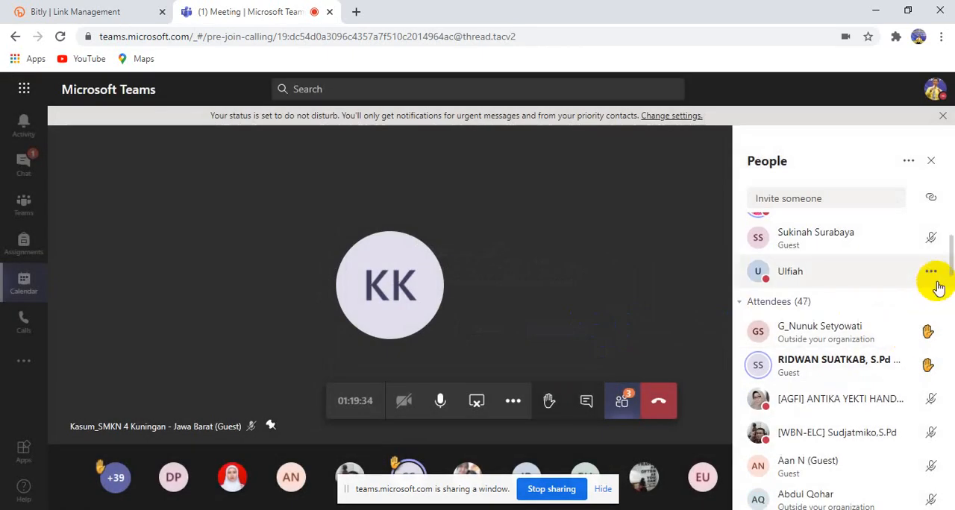
Change the last two remaining muted presenters to attendees, leaving only the organizer and the co-presenter
click(932, 273)
click(851, 371)
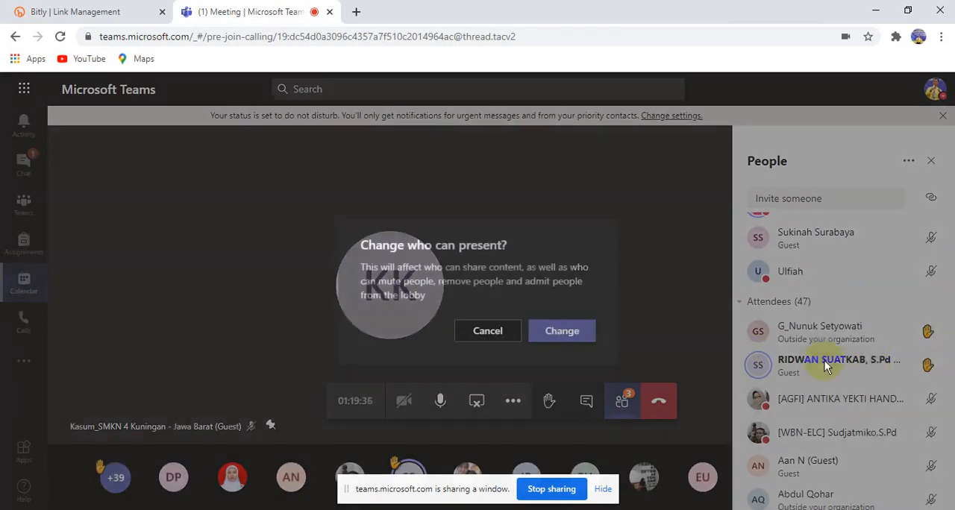
click(567, 330)
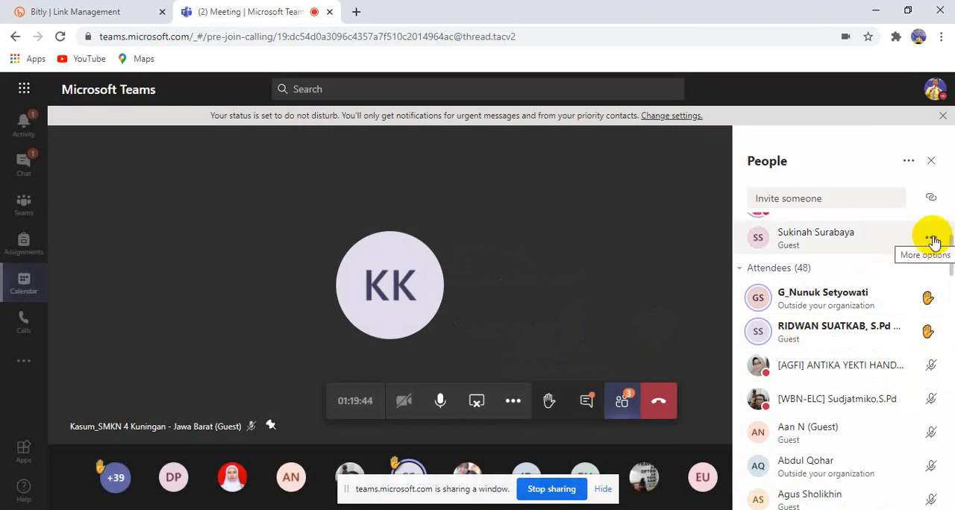
click(933, 243)
click(883, 338)
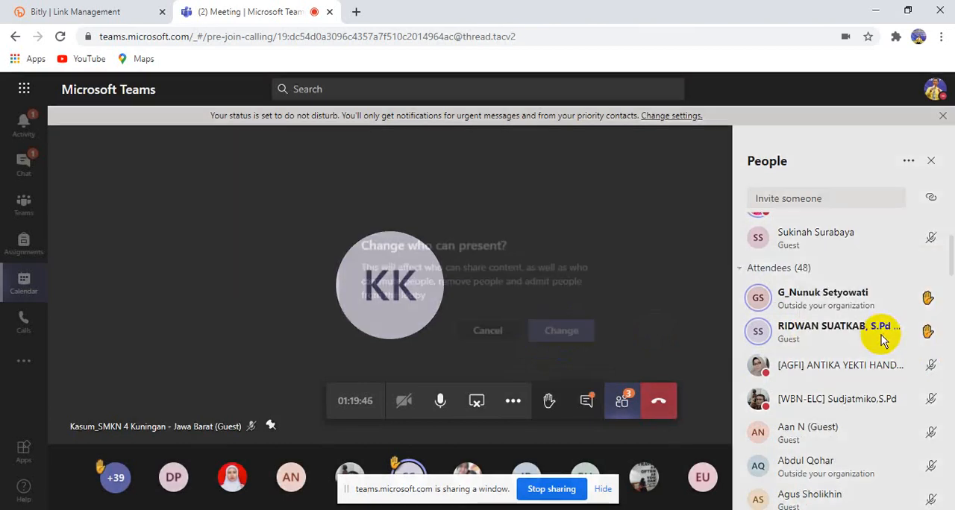
click(568, 331)
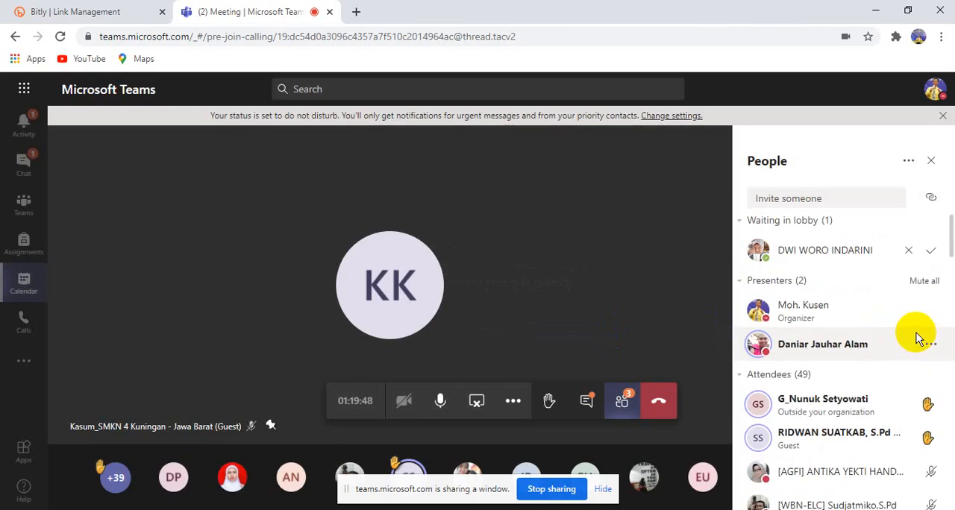
Admit the people waiting in the lobby, trying again to admit the person listed first
click(931, 250)
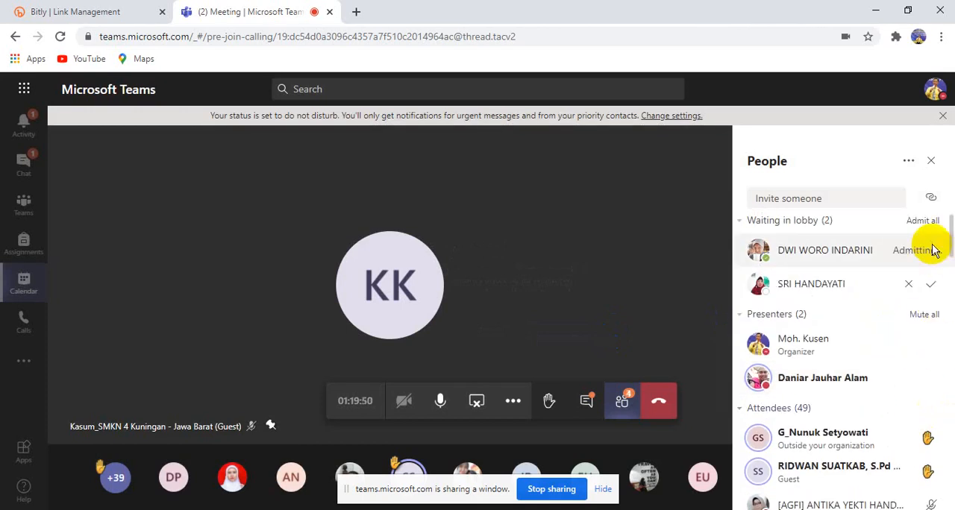
click(930, 283)
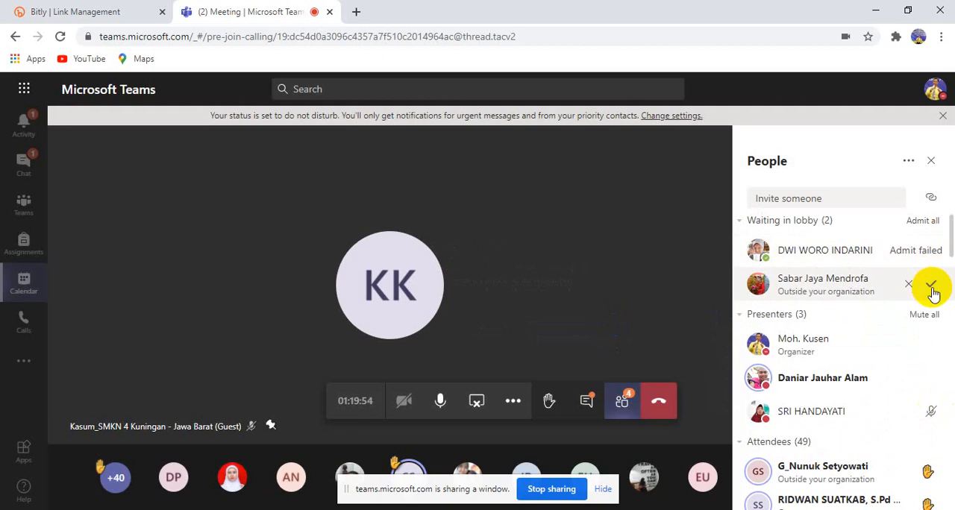
click(931, 286)
click(927, 222)
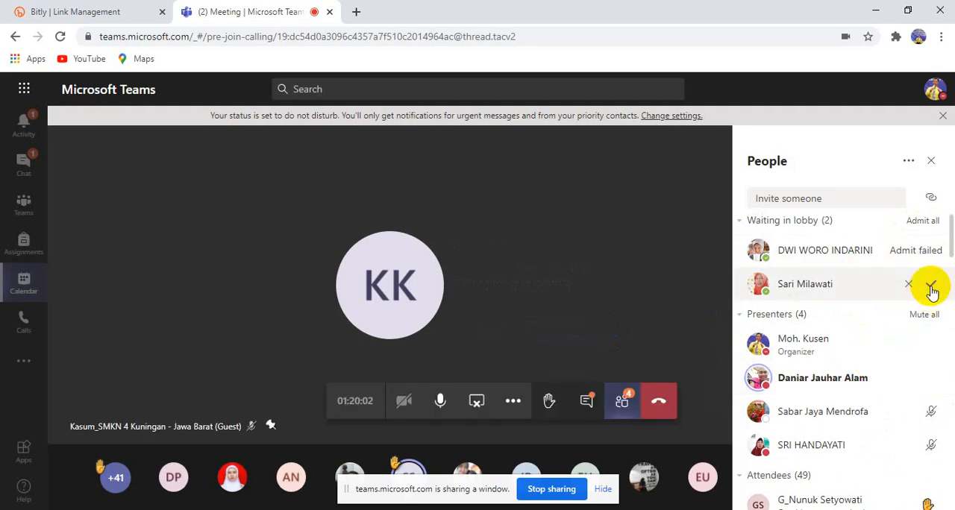
click(931, 287)
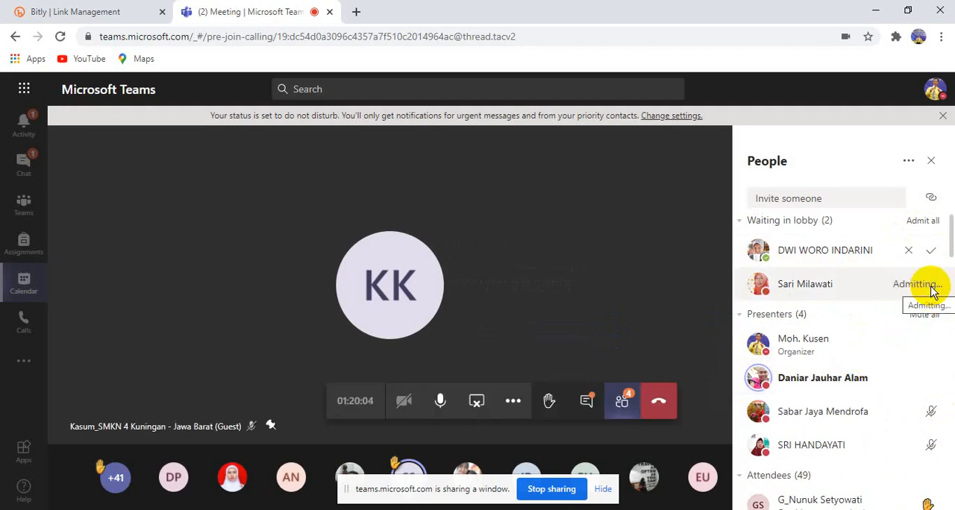
click(933, 252)
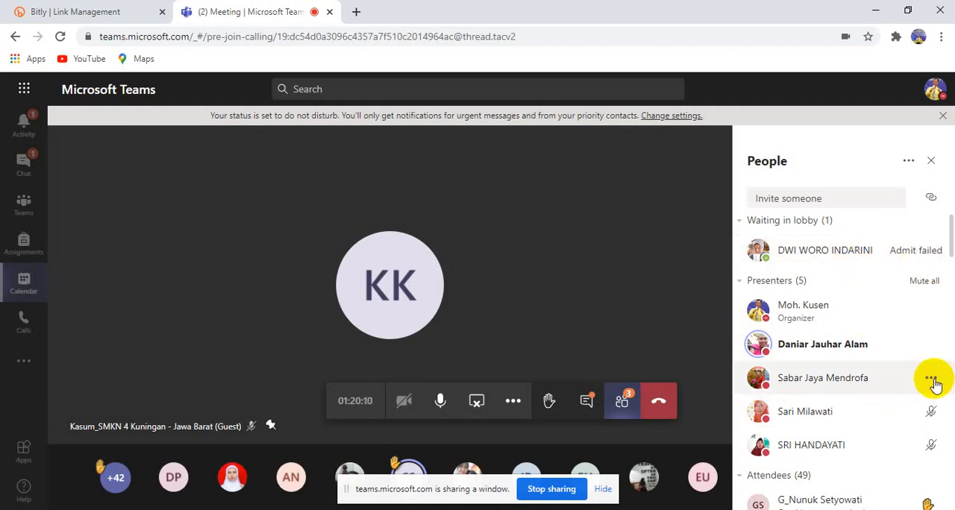
Change the three remaining muted presenters to attendees and admit everyone waiting in the lobby
click(932, 381)
click(875, 479)
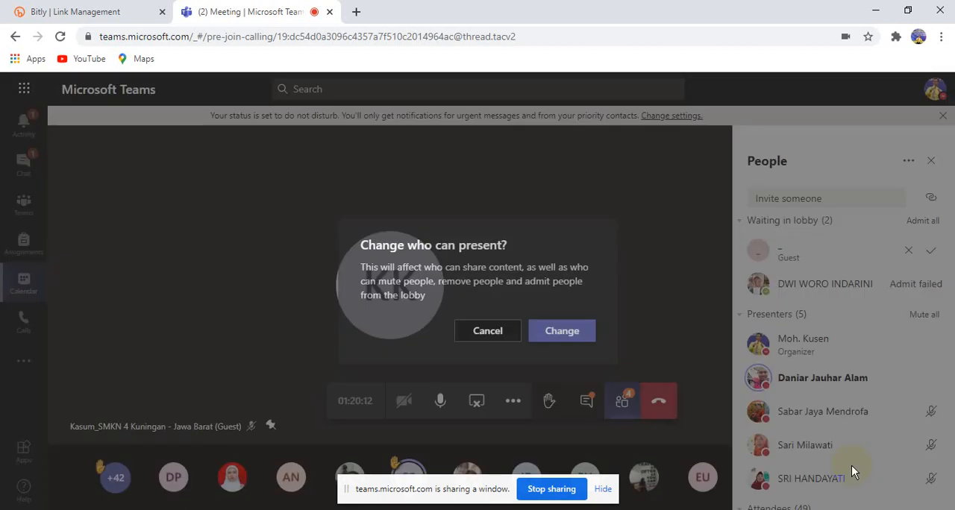
click(579, 340)
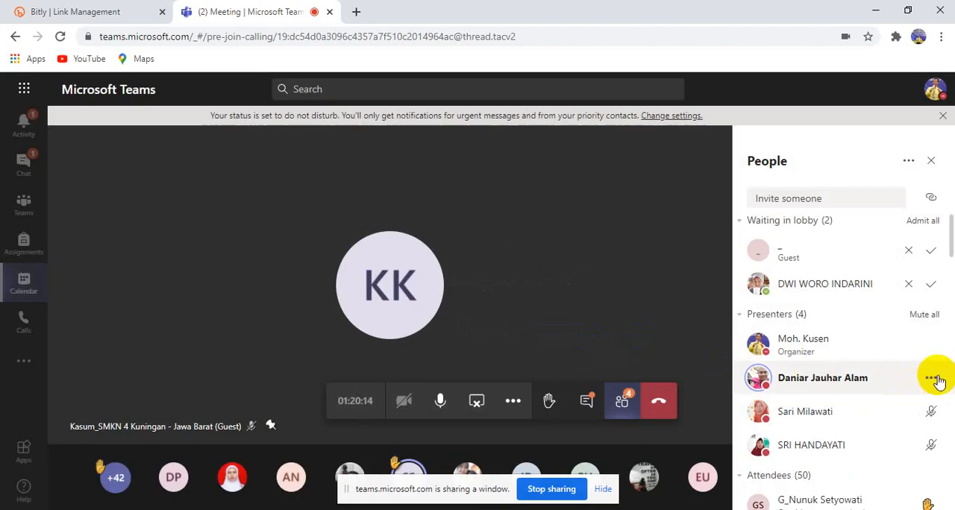
click(931, 412)
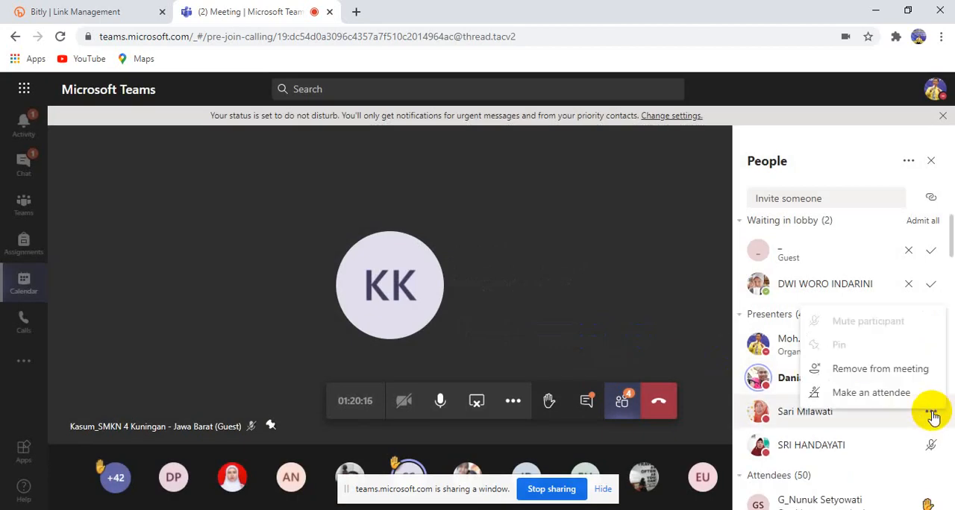
click(877, 395)
click(574, 336)
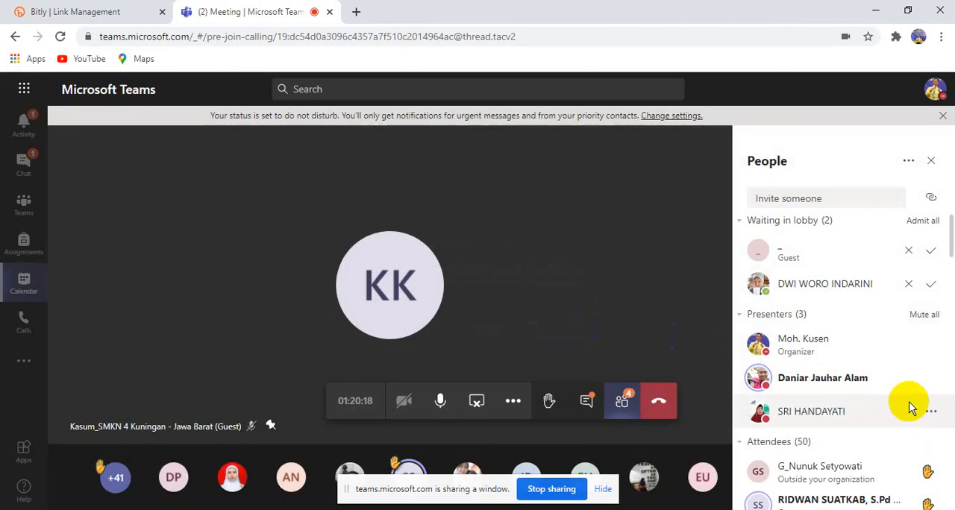
click(932, 410)
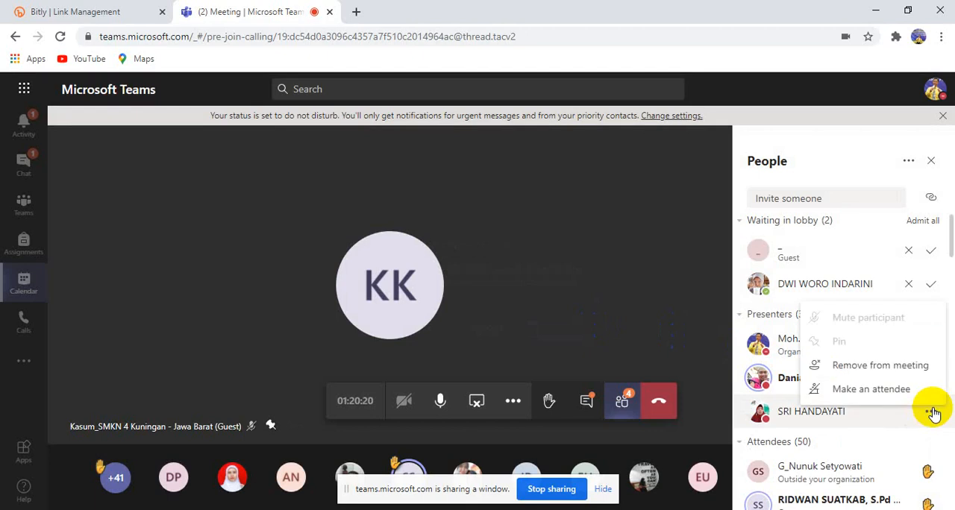
click(895, 390)
click(571, 330)
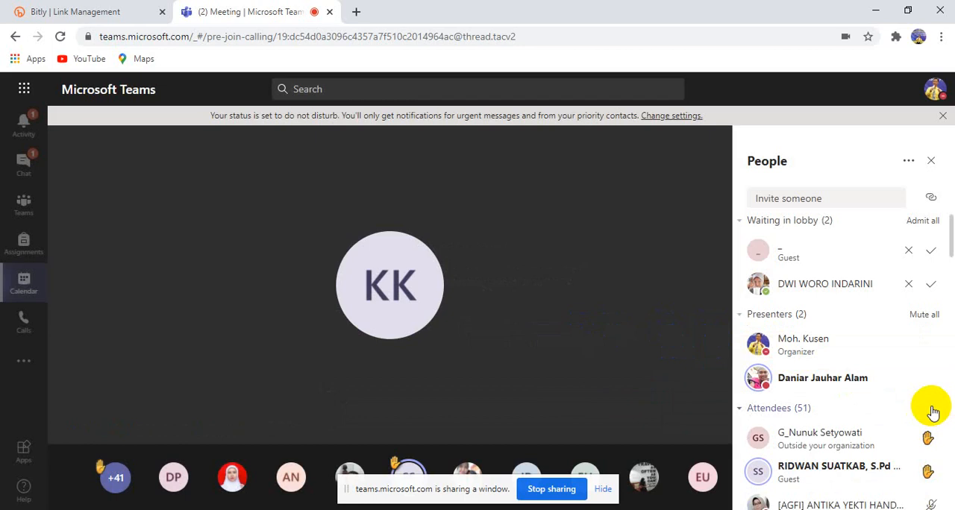
click(933, 224)
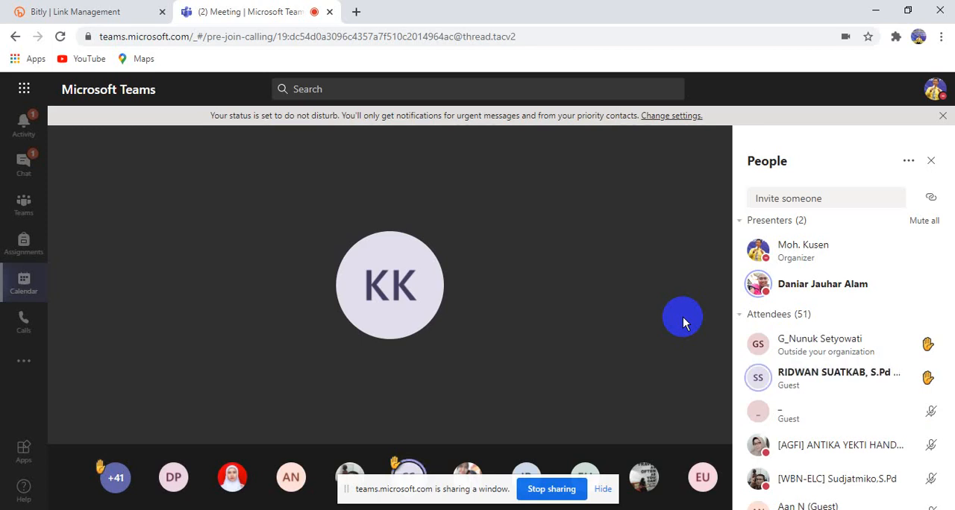
Stop the current screen share and share the Mozilla Firefox application window in the meeting instead
mouse_move(702, 325)
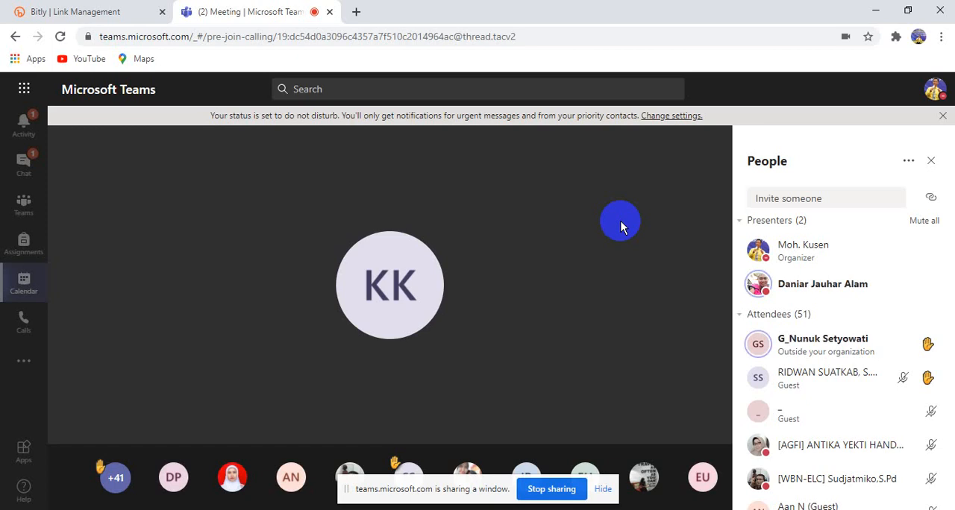
click(553, 489)
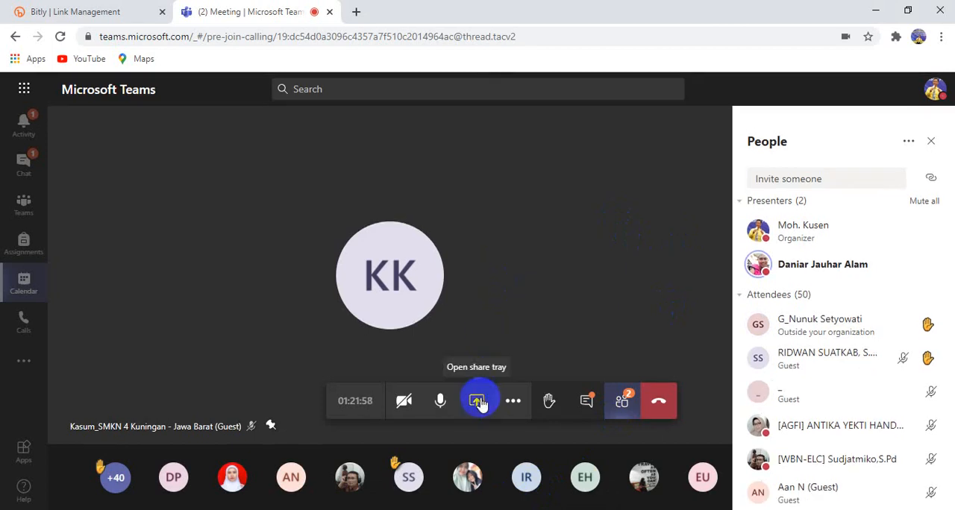
click(476, 401)
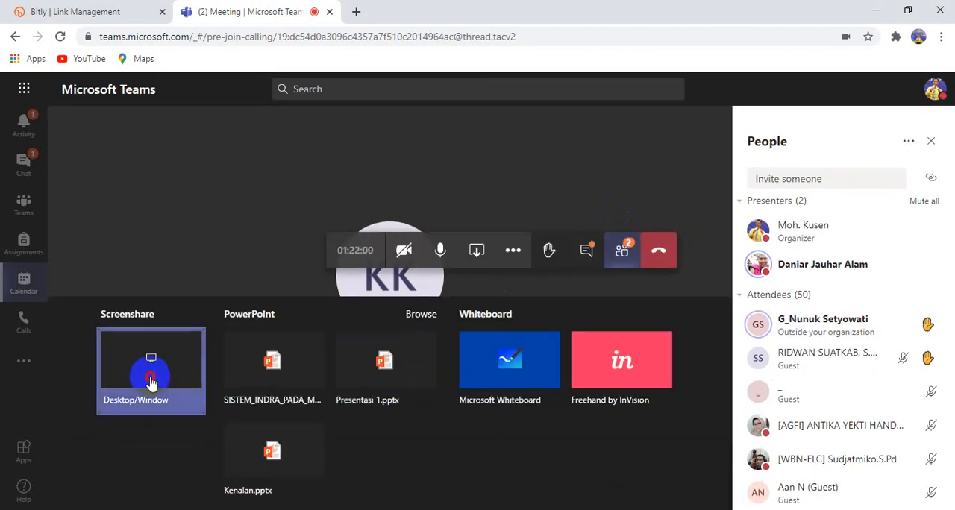
click(154, 354)
click(510, 116)
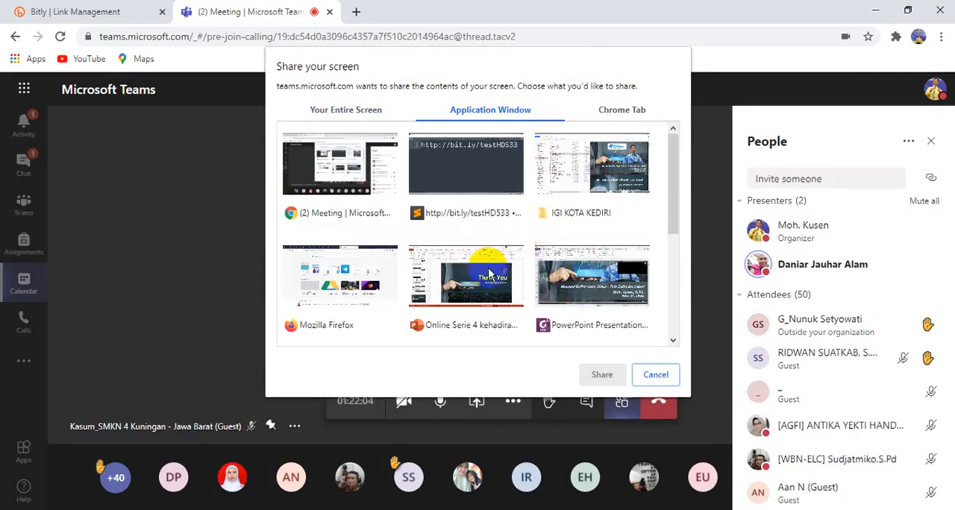
click(341, 313)
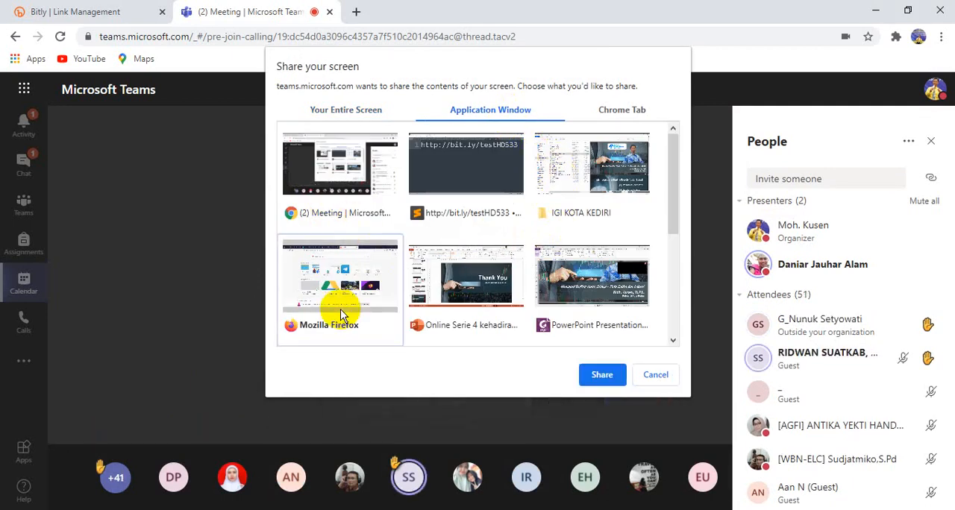
click(601, 375)
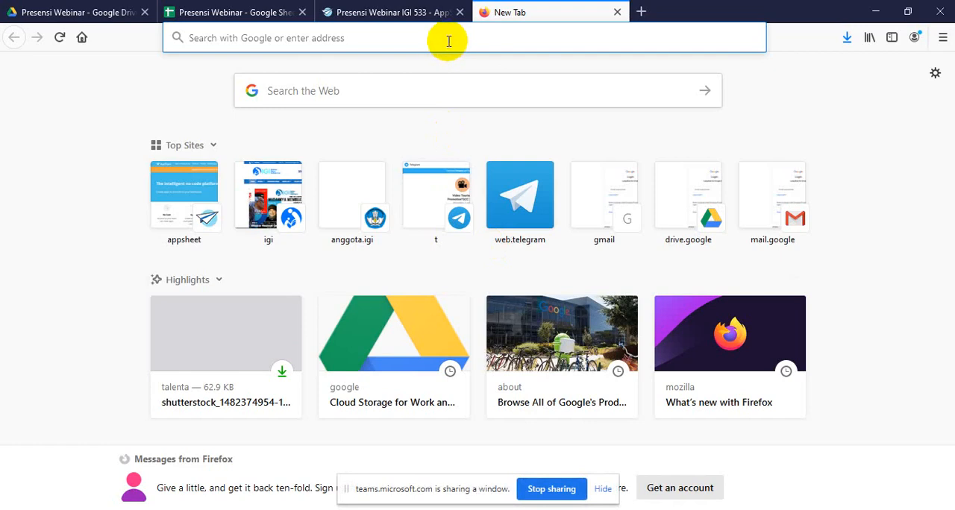
Bring up the Presensi Webinar spreadsheet in Firefox and reload it
click(373, 6)
click(245, 9)
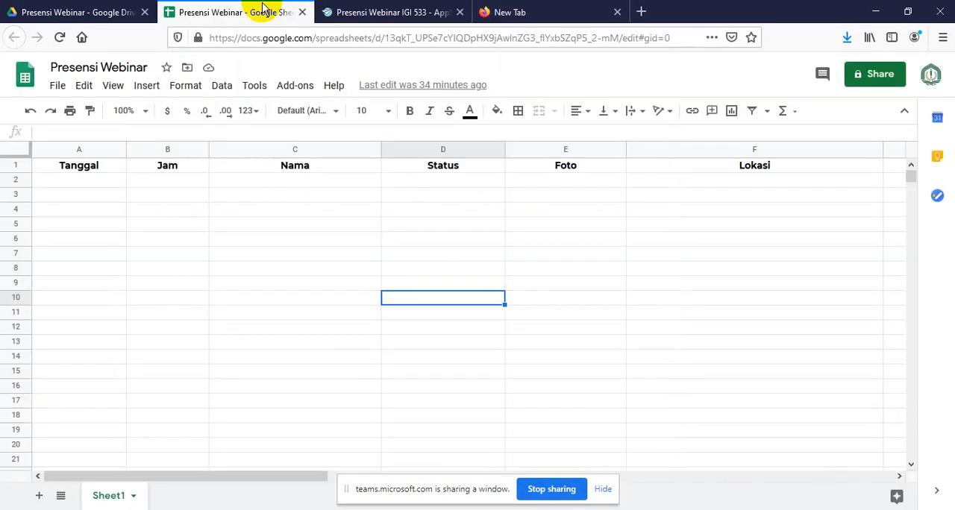
click(60, 38)
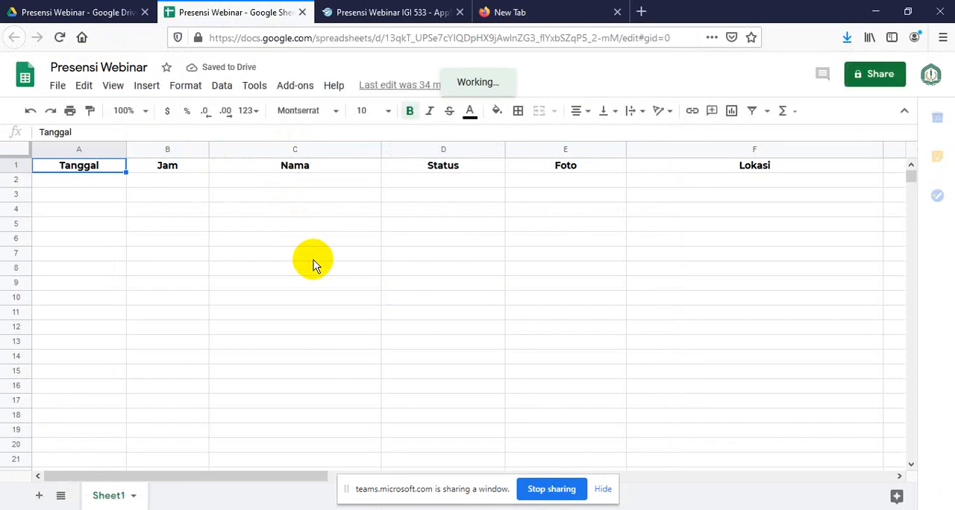
Walk through the spreadsheet's first data row under the Tanggal, Jam, Nama, Status, Foto and Lokasi headings
click(315, 237)
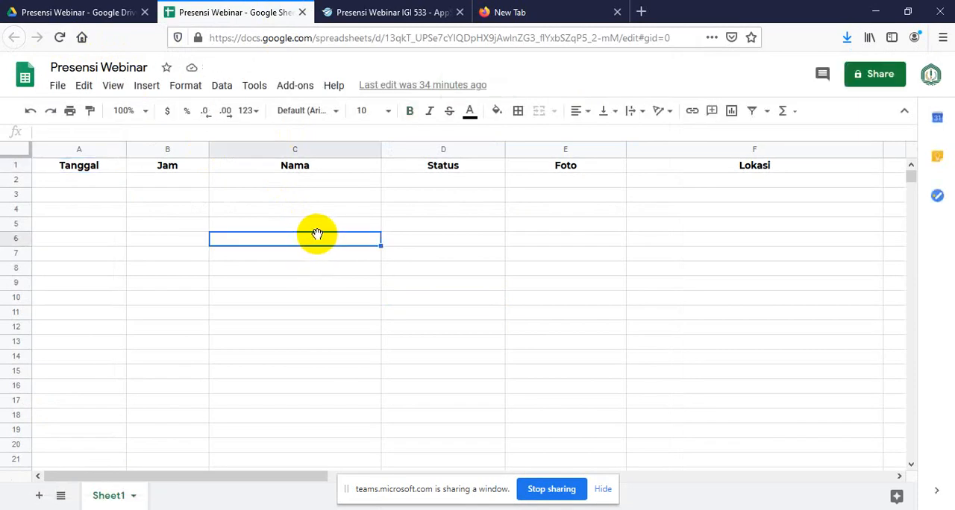
click(312, 183)
click(85, 183)
click(179, 182)
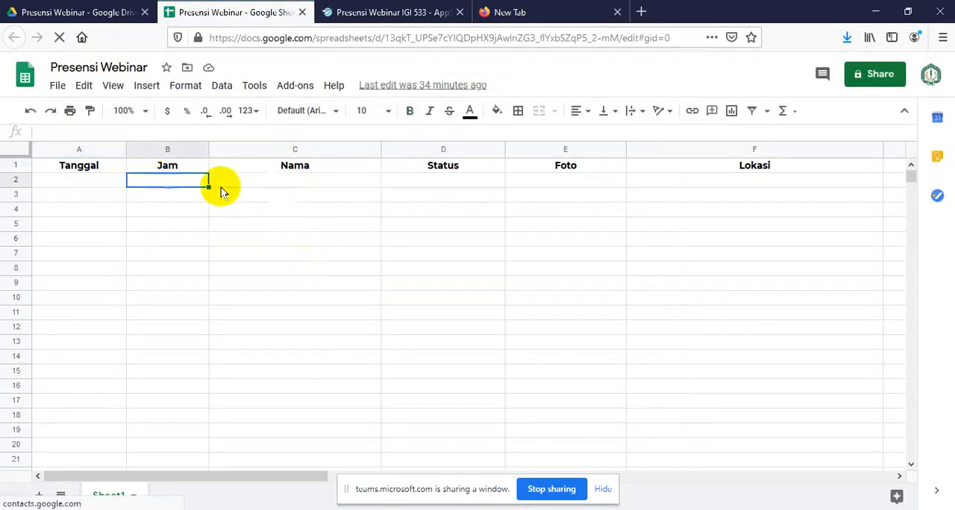
click(328, 183)
click(418, 183)
click(563, 183)
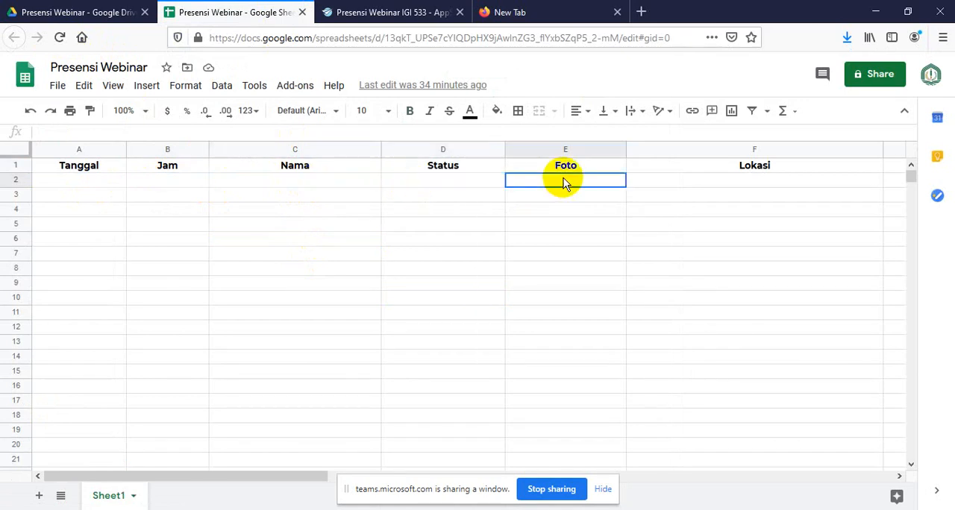
click(727, 185)
click(94, 186)
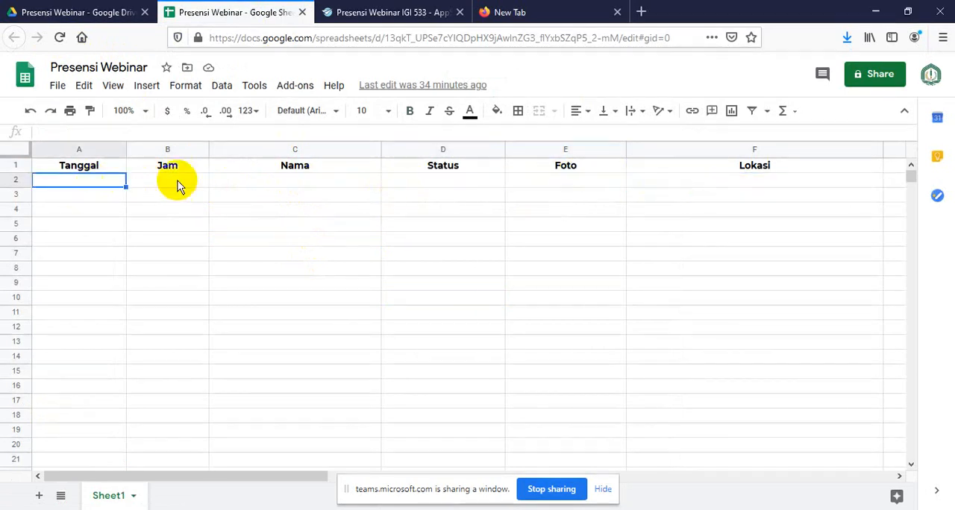
click(183, 185)
click(272, 183)
click(456, 187)
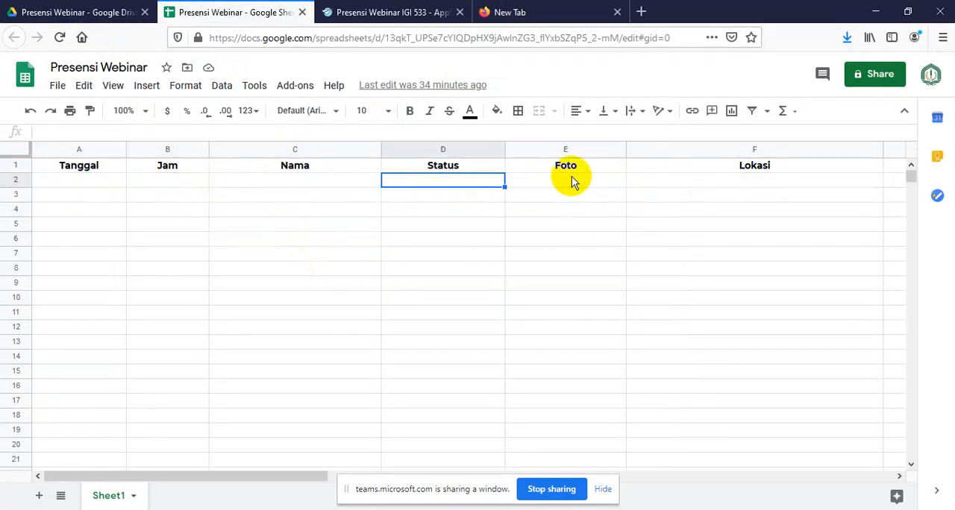
click(573, 182)
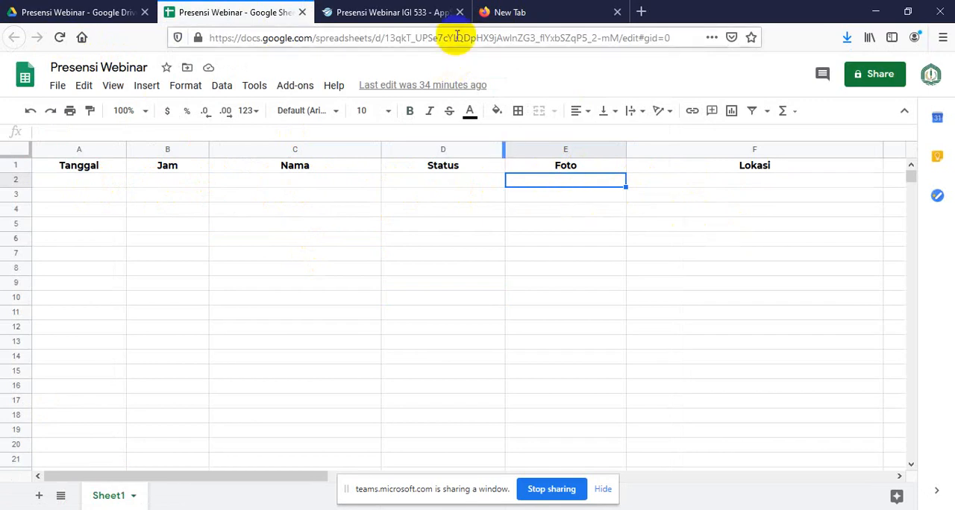
Close the blank new browser tab and return to the Presensi Webinar spreadsheet
click(515, 15)
click(616, 12)
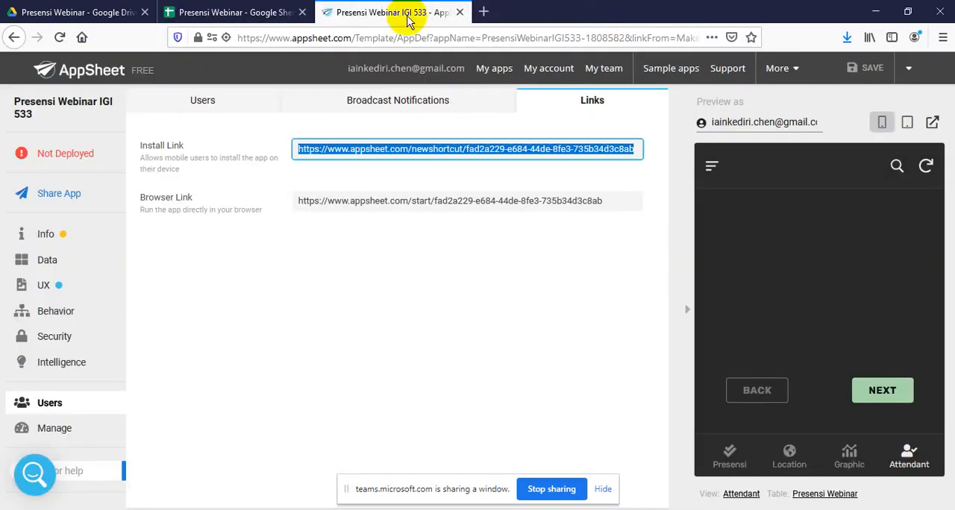
click(246, 14)
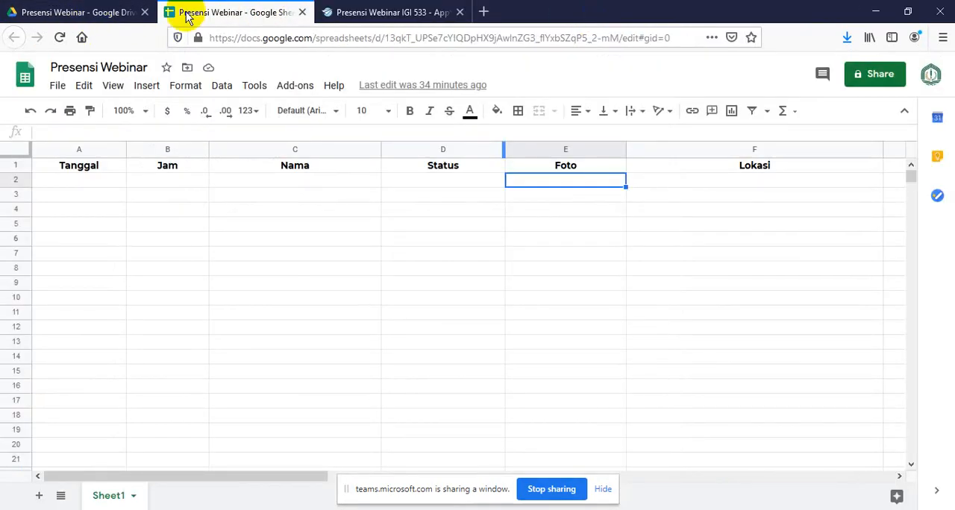
click(214, 13)
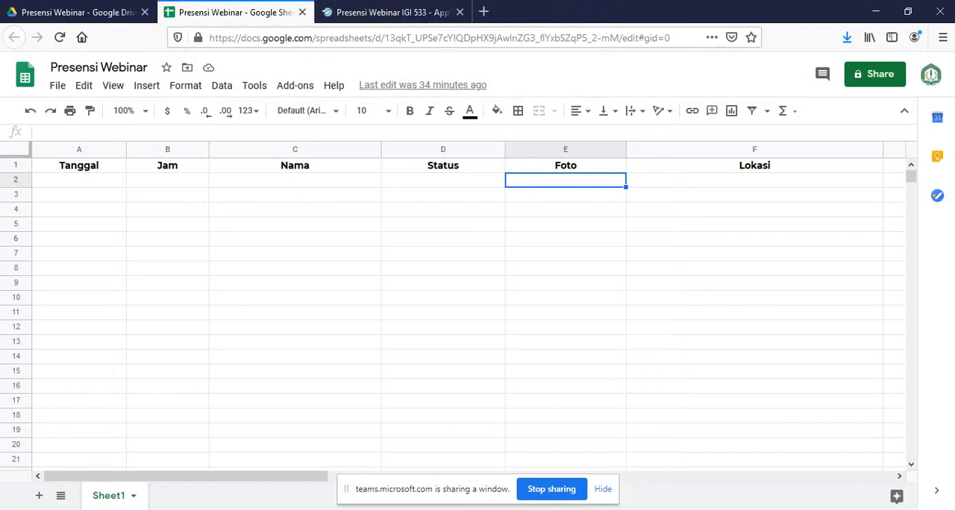
key(alt+Tab)
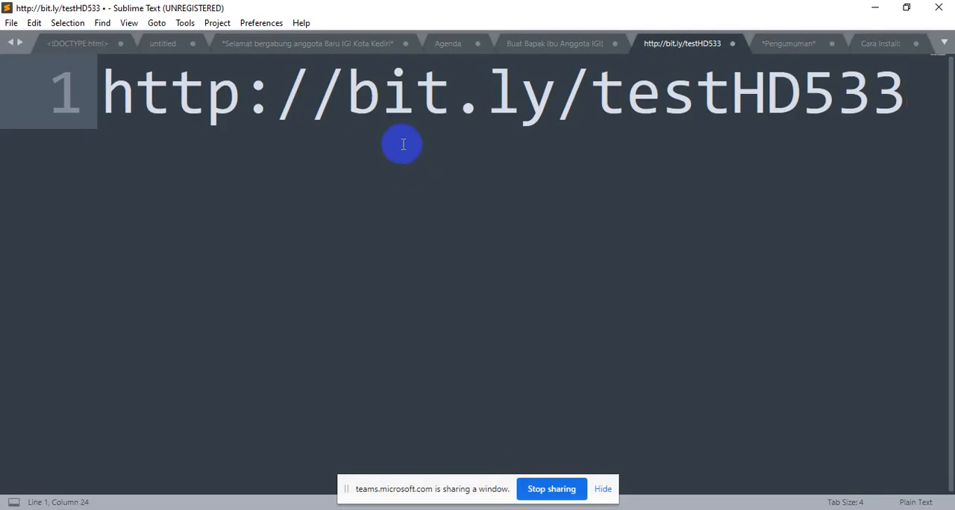
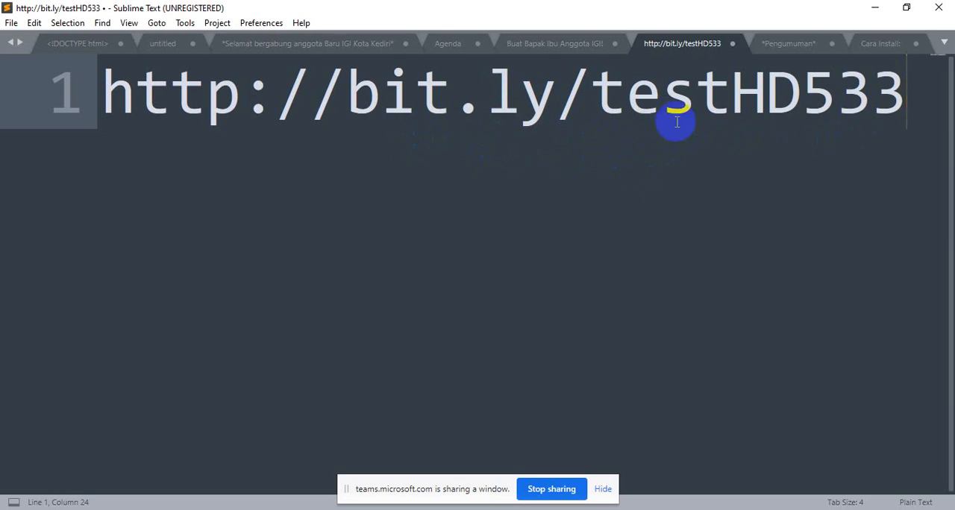
Switch from Sublime Text to the Firefox window and bring up the Presensi Webinar IGI 533 app in the AppSheet editor
click(794, 114)
click(750, 125)
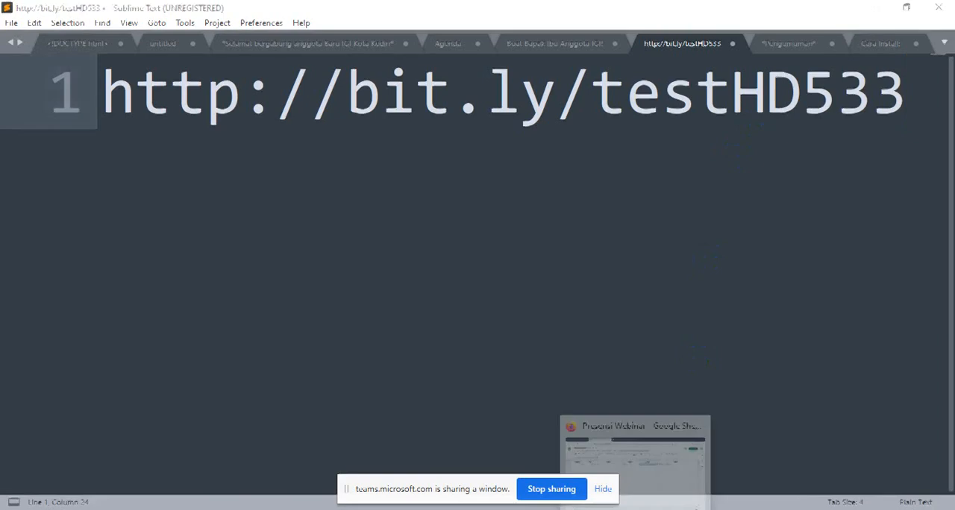
click(635, 509)
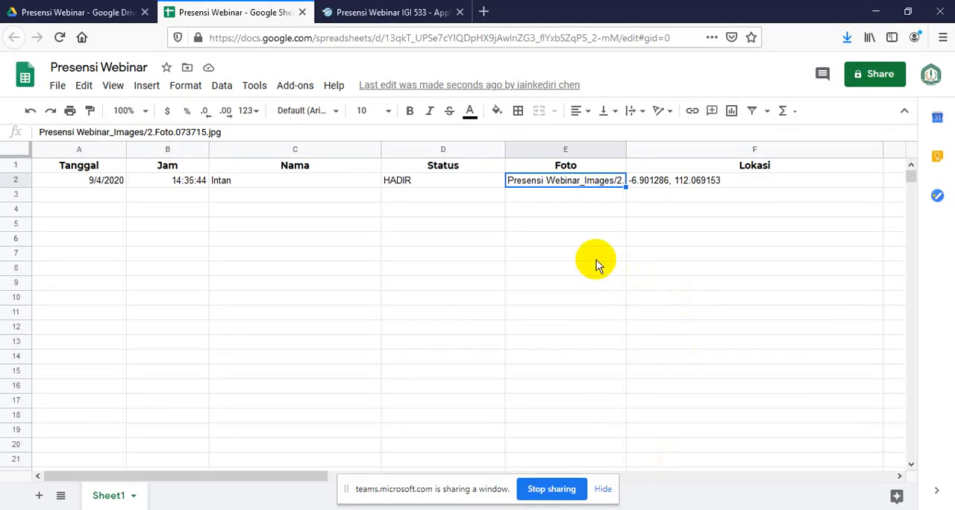
mouse_move(602, 509)
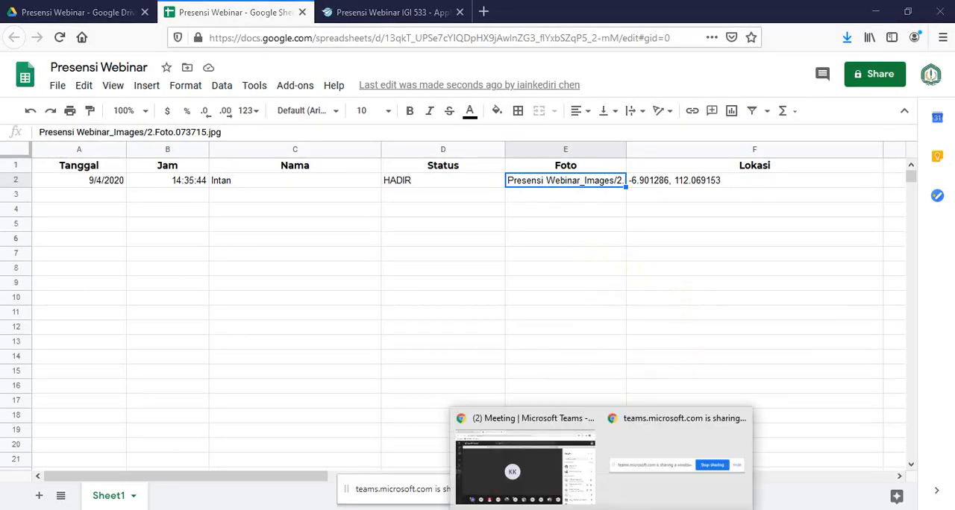
click(392, 13)
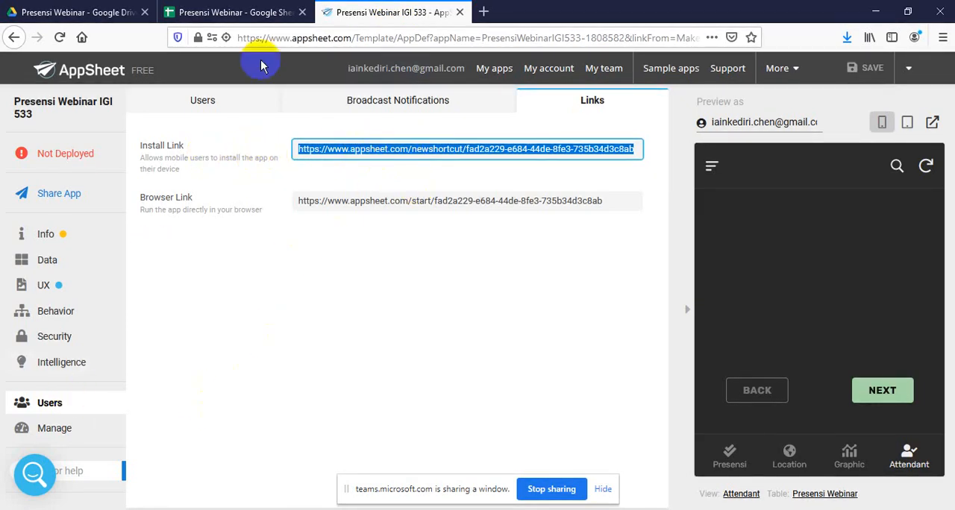
View the field for sharing the app by user e-mail and return to the app's install and browser links
click(217, 100)
click(202, 239)
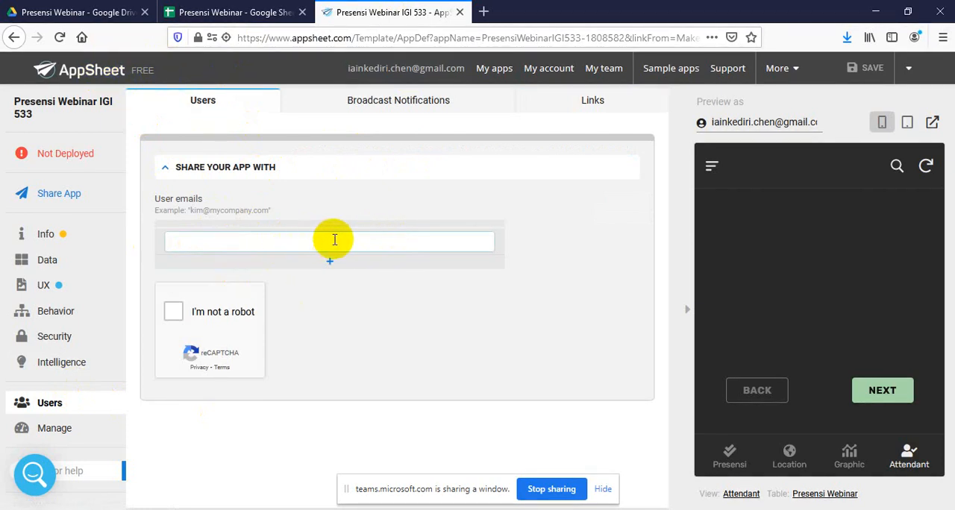
click(602, 100)
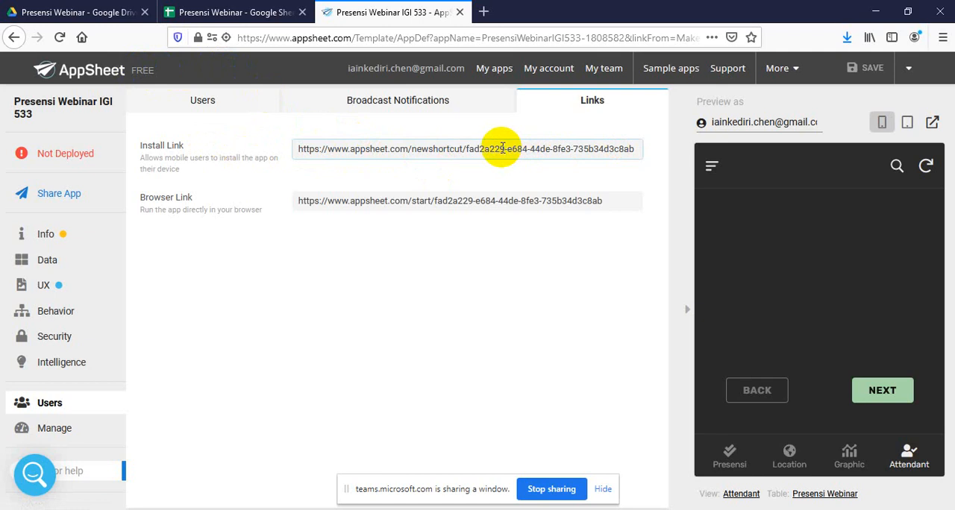
click(768, 172)
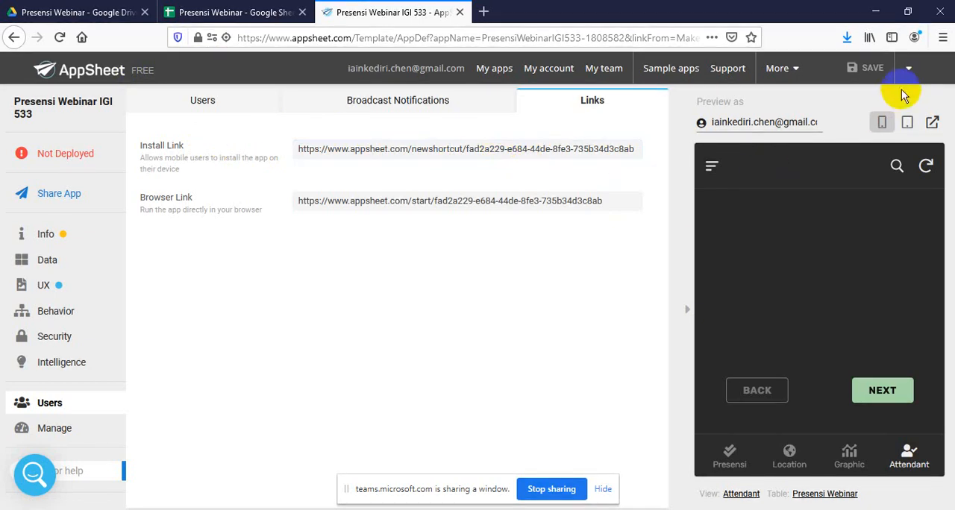
In the Presensi Webinar table's columns, toggle the Tanggal label on and back off, and save with Save & Verify Data
click(909, 67)
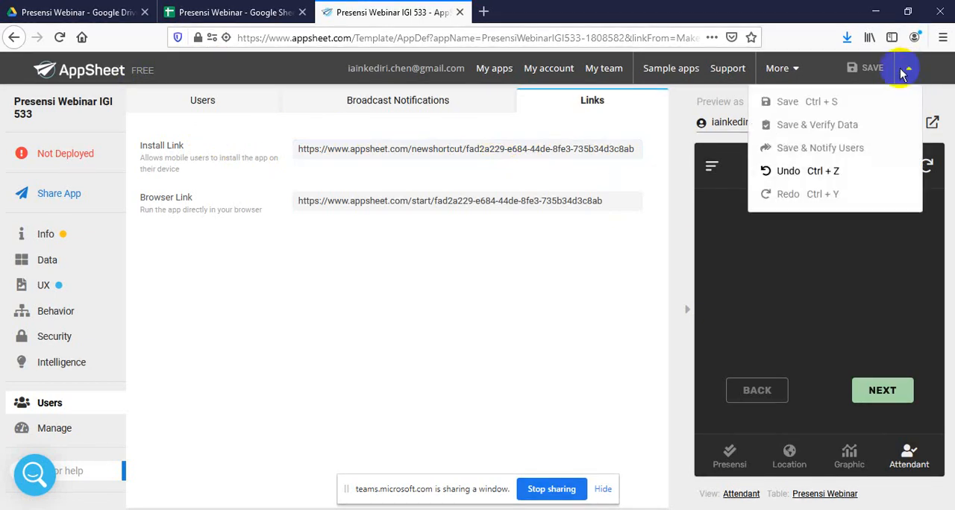
click(47, 264)
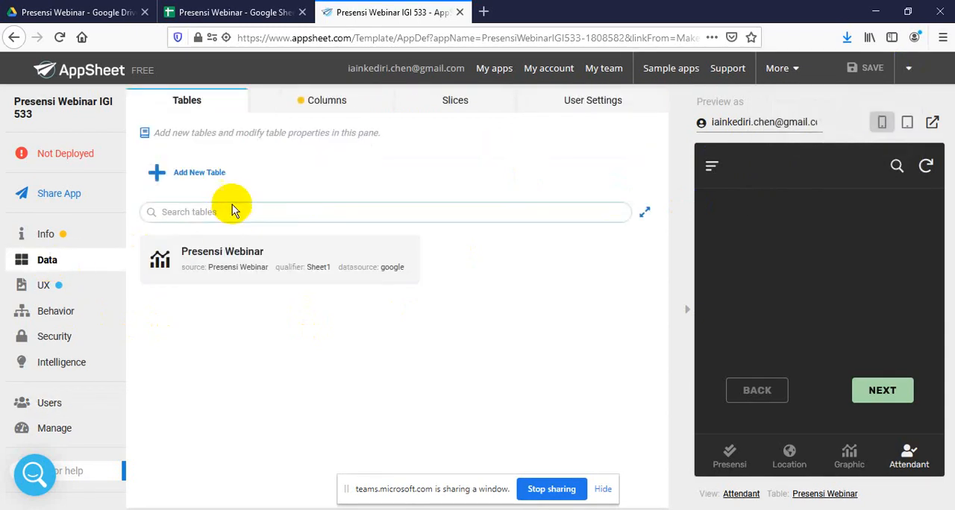
click(212, 261)
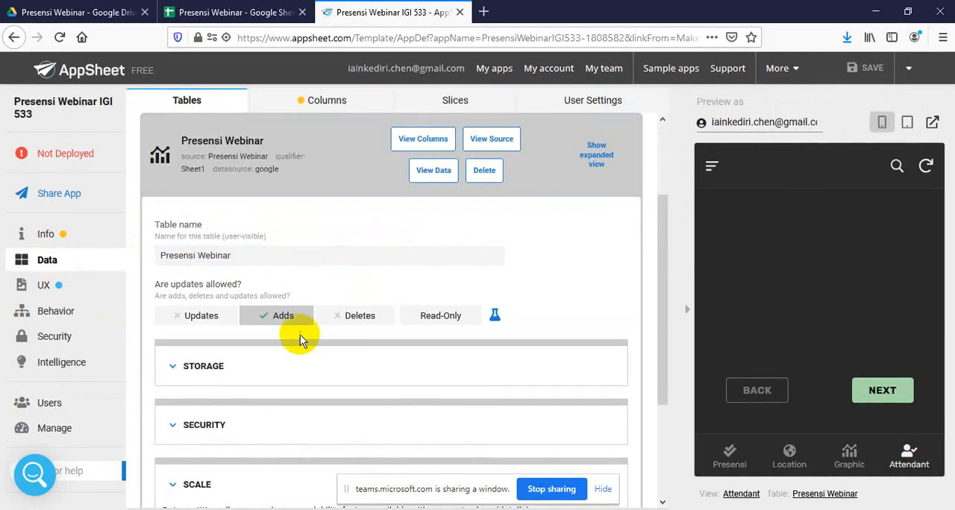
click(326, 108)
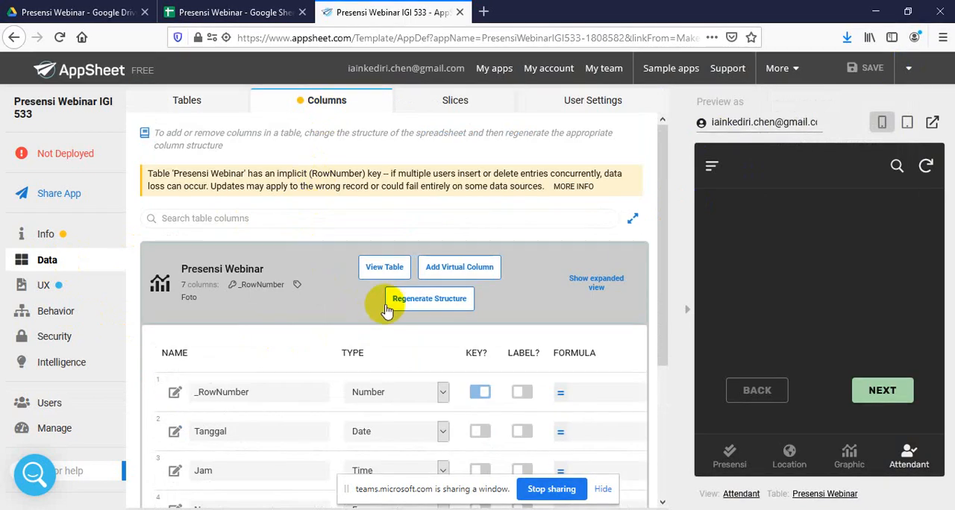
scroll(517, 411, down, 3)
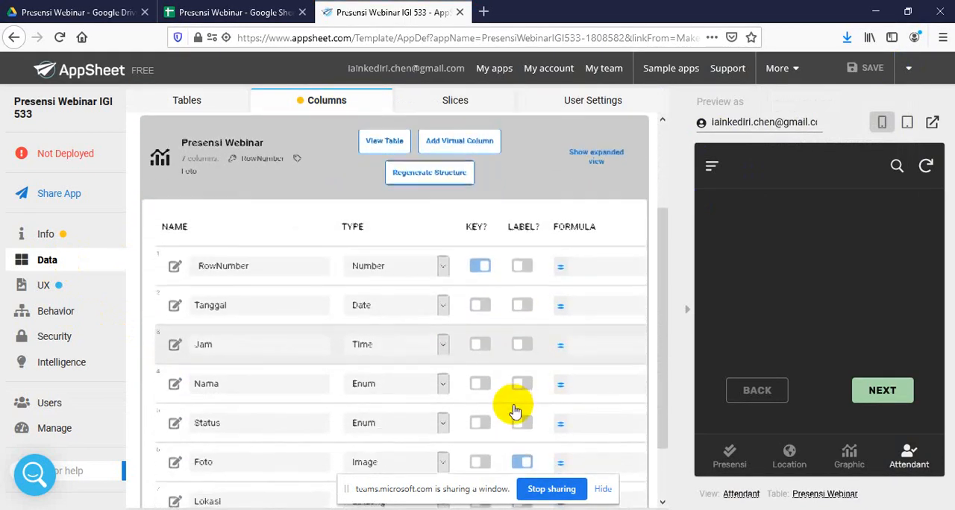
click(523, 306)
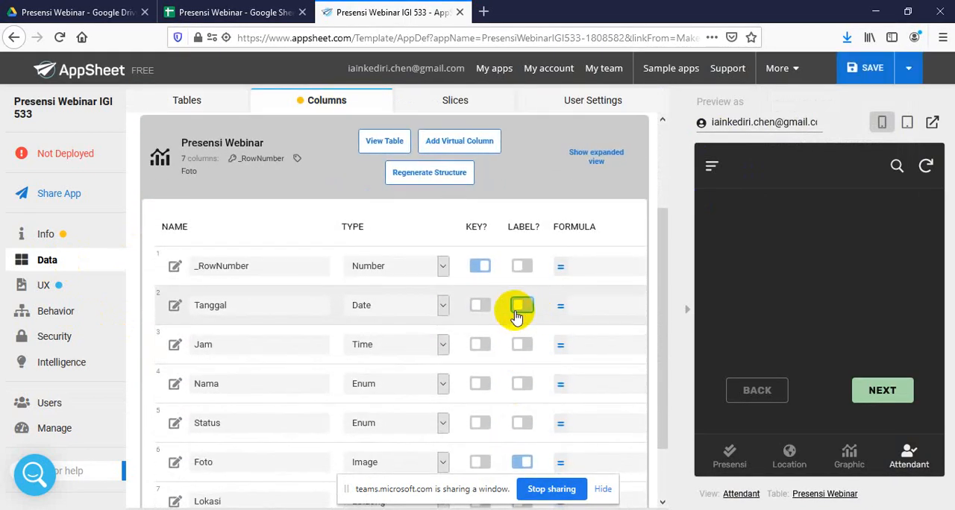
click(912, 69)
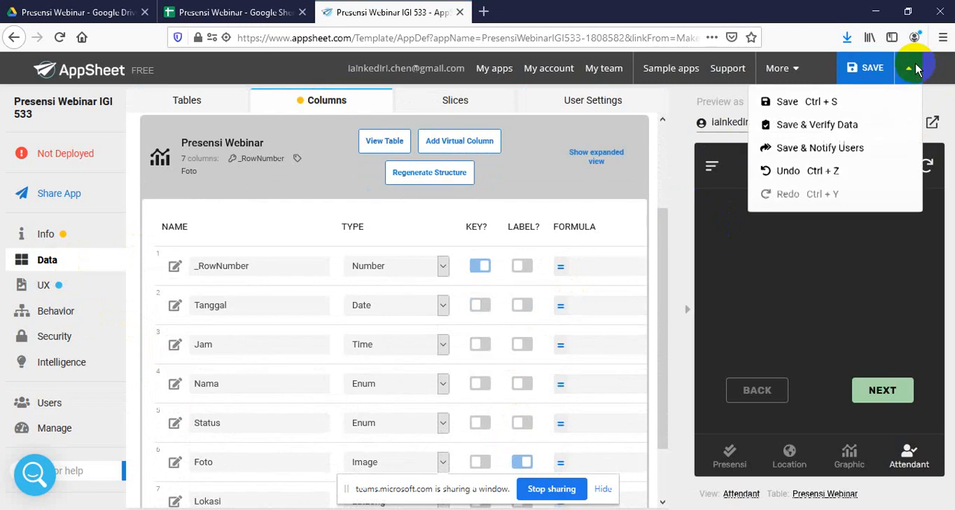
click(856, 127)
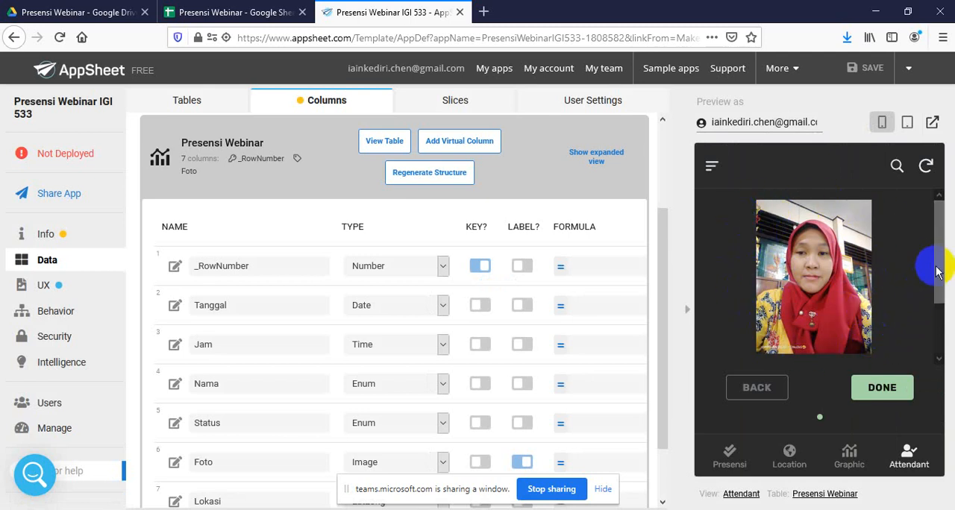
Examine the attendance record in the app preview's Attendant, Location and Graphic views, ending on the Attendant photo
drag(940, 265, 933, 320)
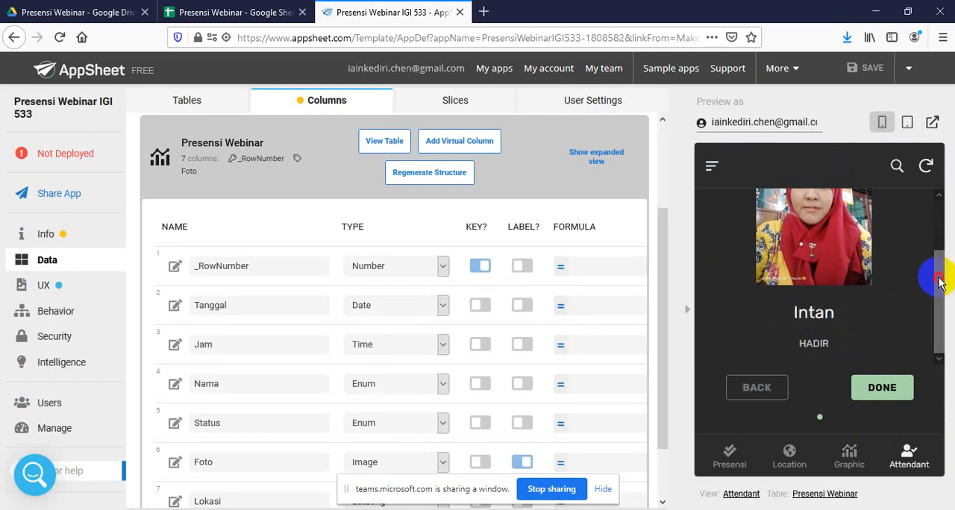
drag(932, 273, 932, 315)
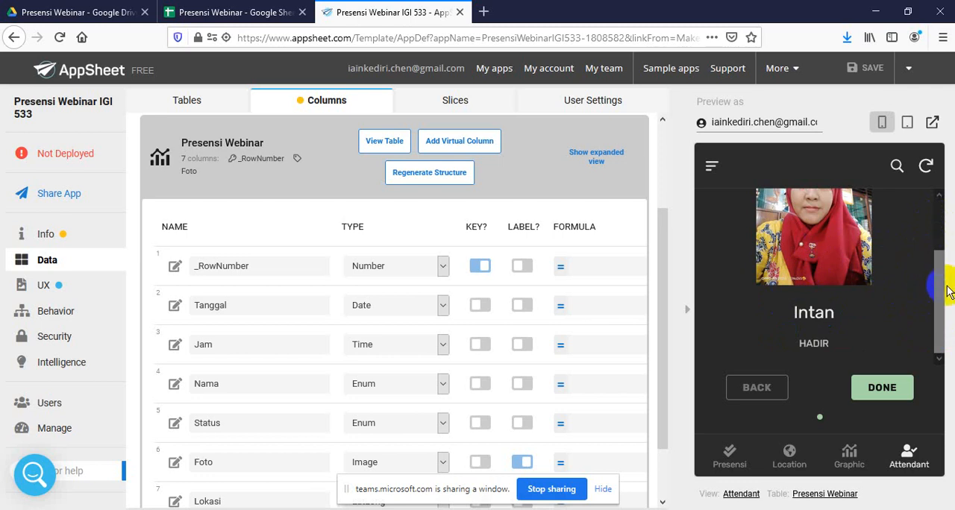
drag(943, 290, 944, 309)
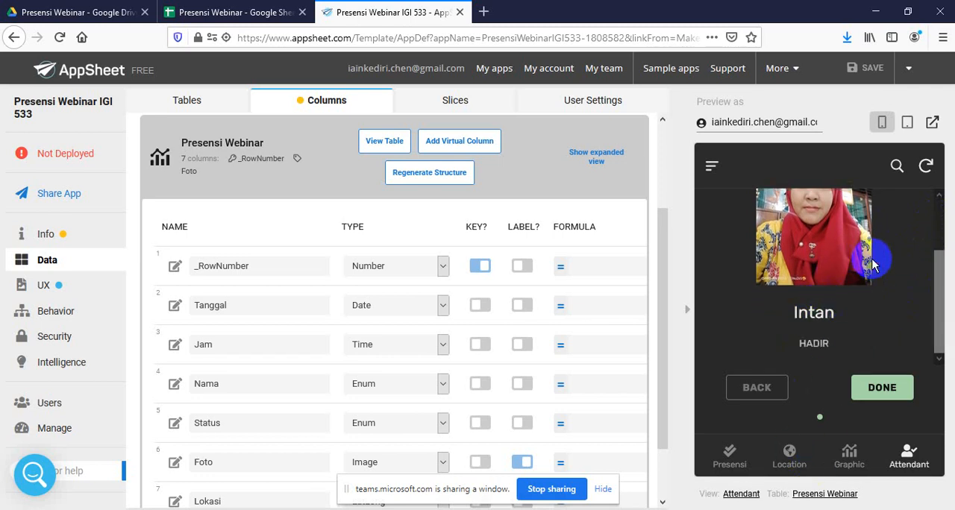
click(794, 457)
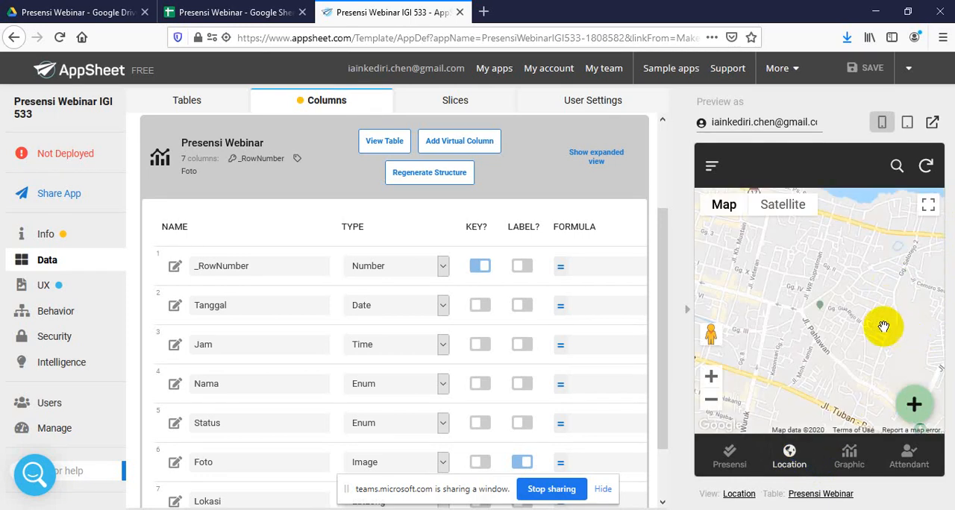
click(858, 464)
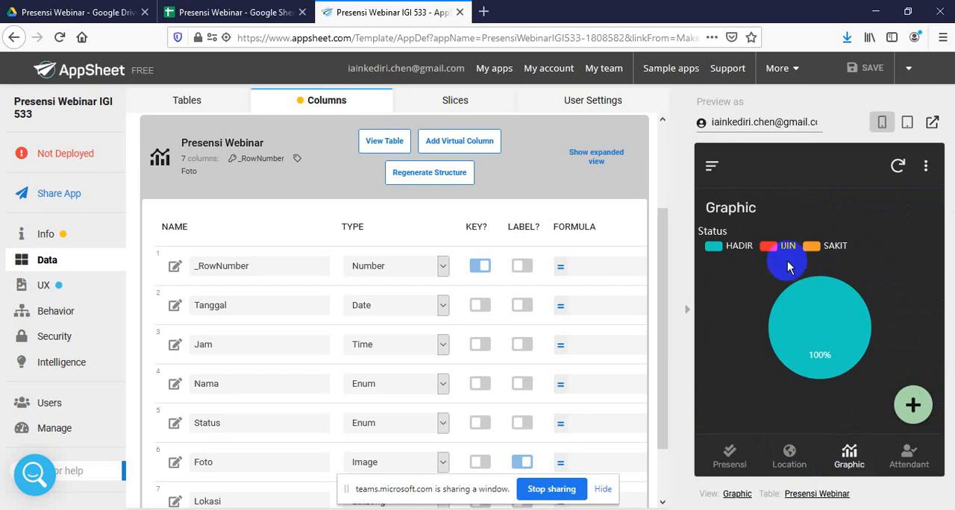
mouse_move(797, 334)
click(909, 455)
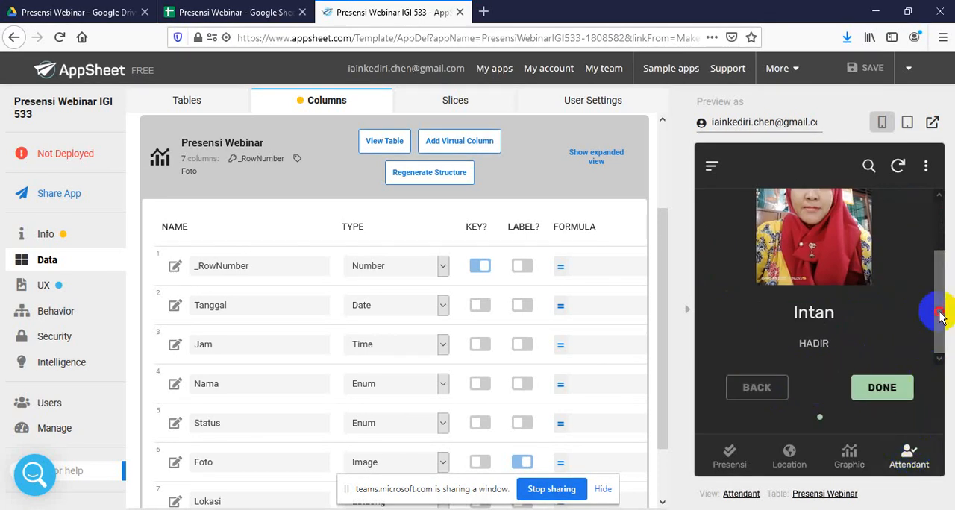
drag(941, 317, 933, 235)
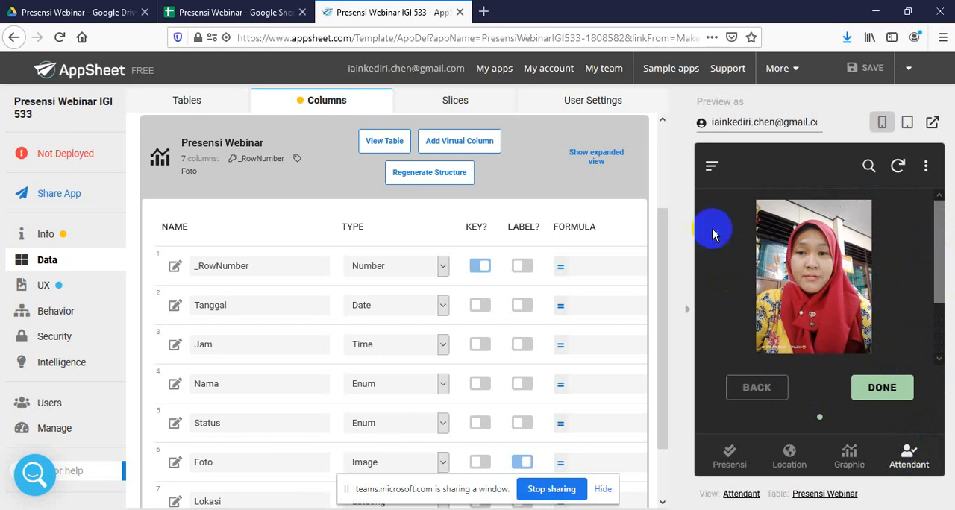
Review the attendance rows in the Presensi Webinar spreadsheet, from the first Tanggal entry to the Lokasi entry in F4
click(261, 12)
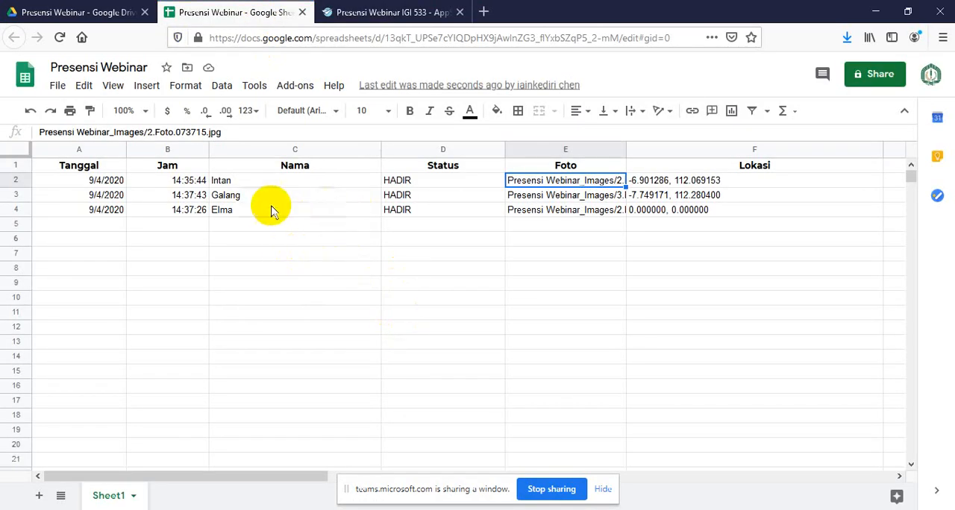
click(420, 293)
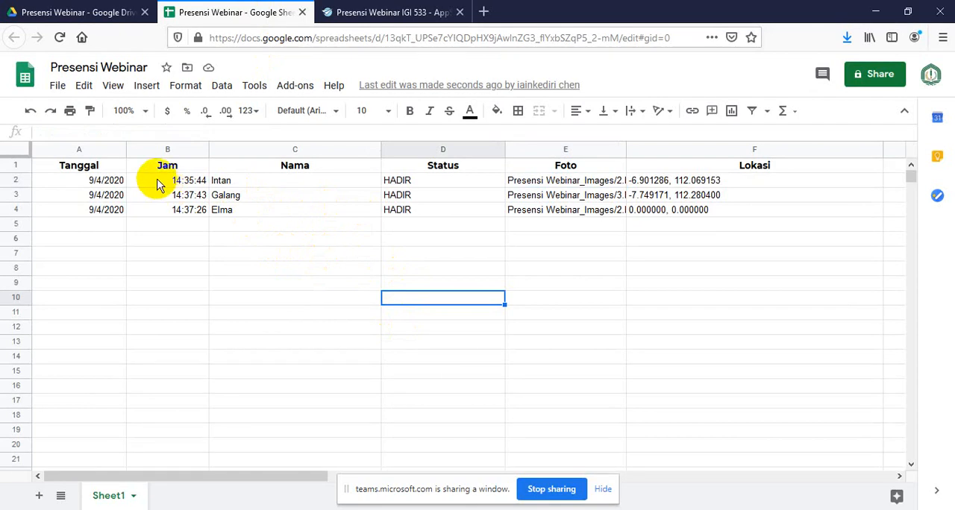
click(82, 181)
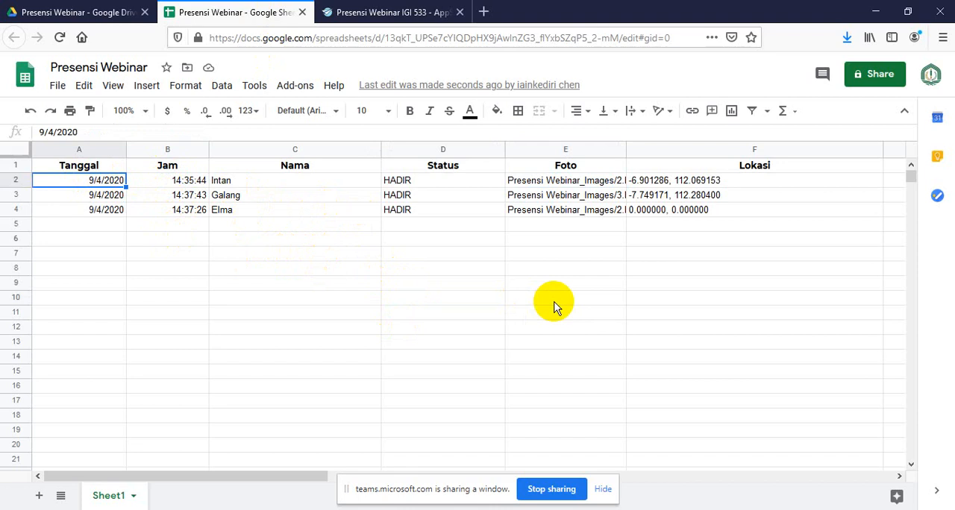
click(731, 211)
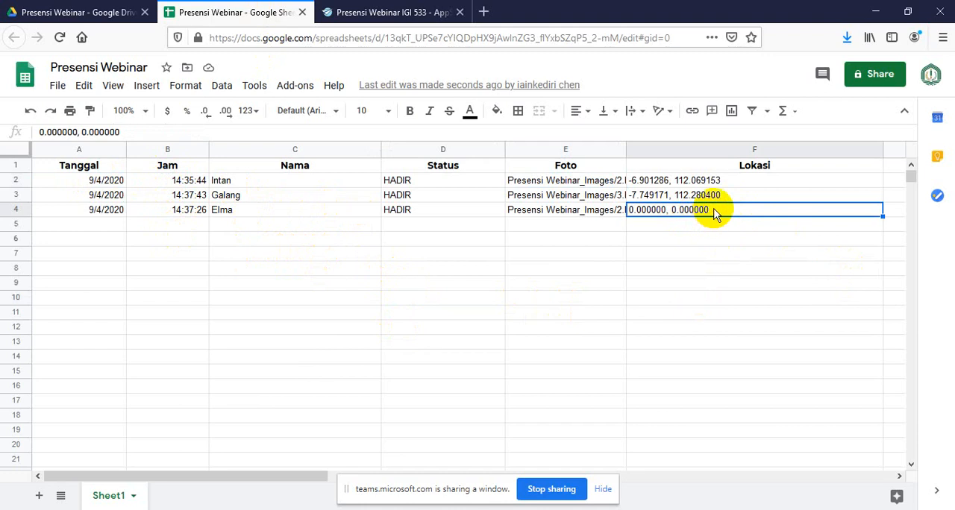
Return to the AppSheet editor, switch the Tanggal label on and off once more, and save and verify the data again
click(388, 12)
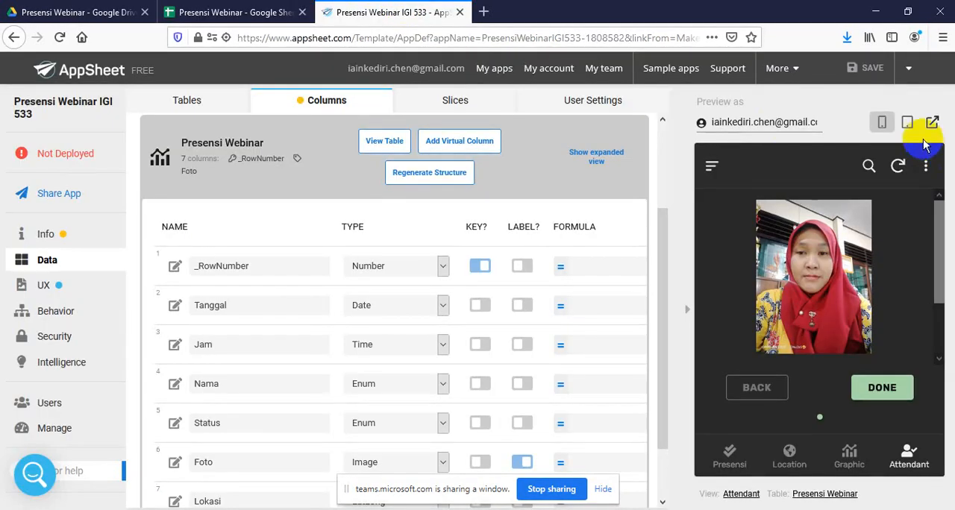
click(524, 306)
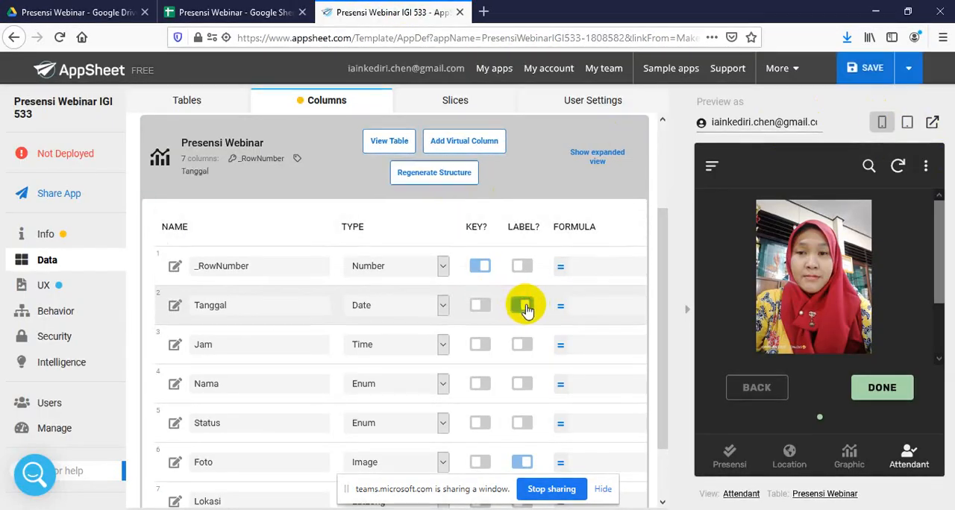
click(524, 307)
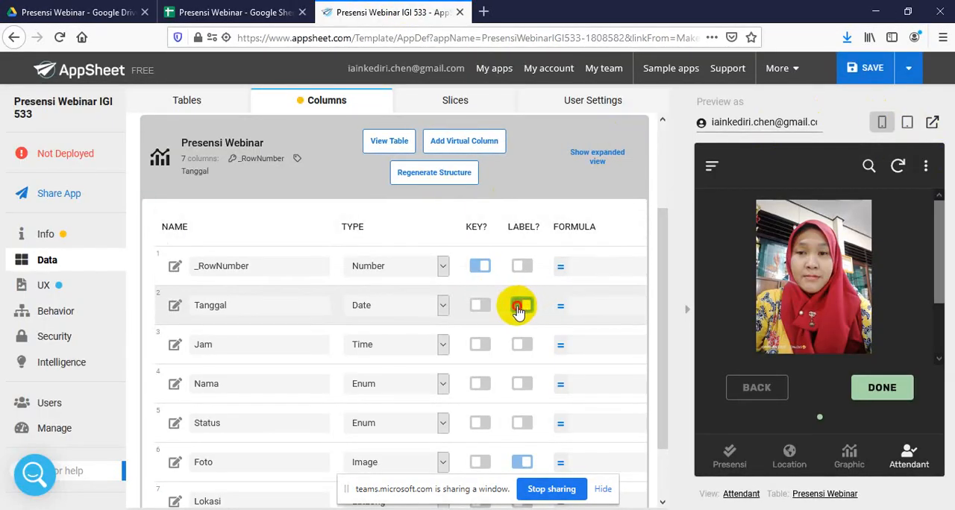
click(903, 70)
click(847, 124)
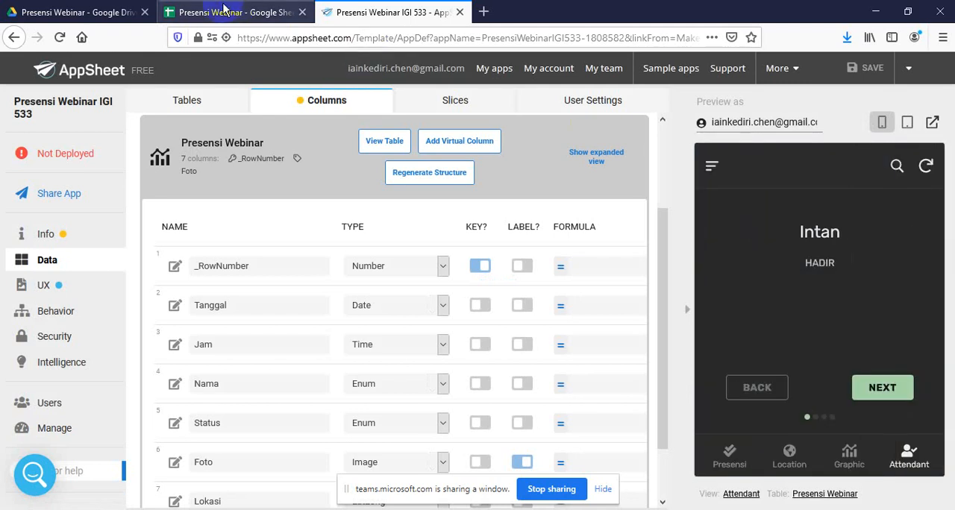
Check the spreadsheet for new attendance rows and advance the app preview's Attendant view to the second record
click(263, 12)
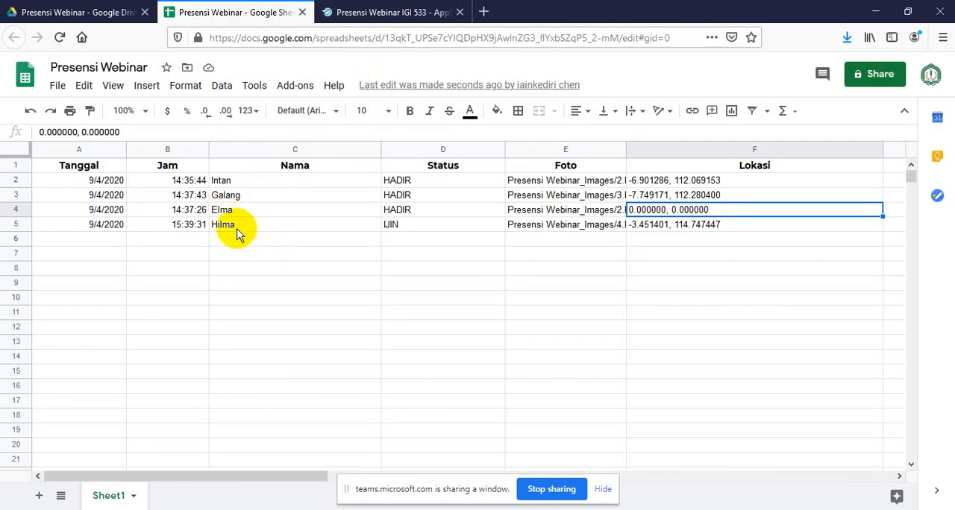
click(343, 12)
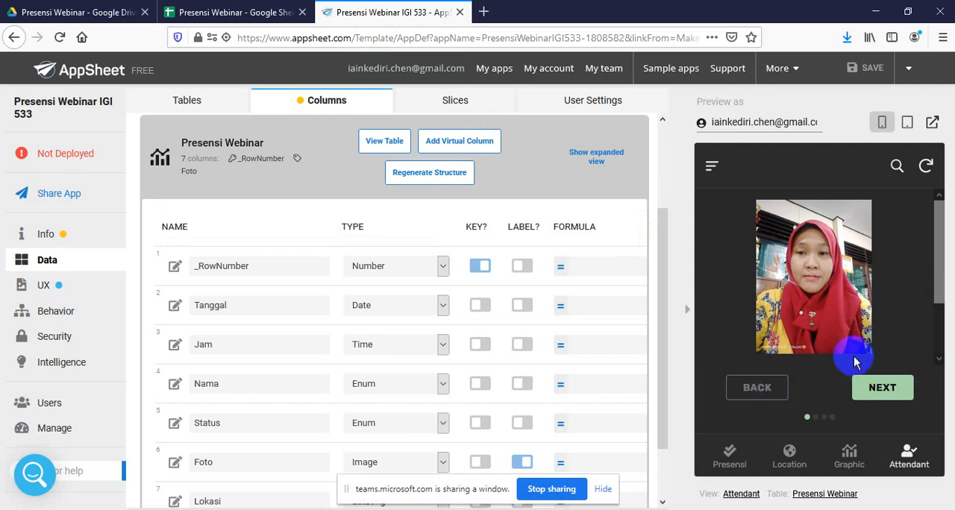
drag(936, 278, 929, 256)
click(884, 388)
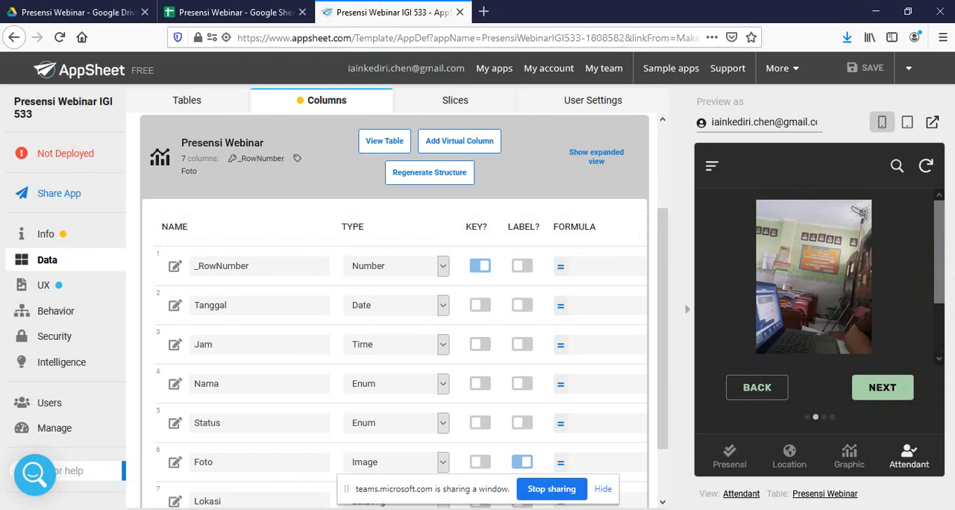
key(alt+Tab)
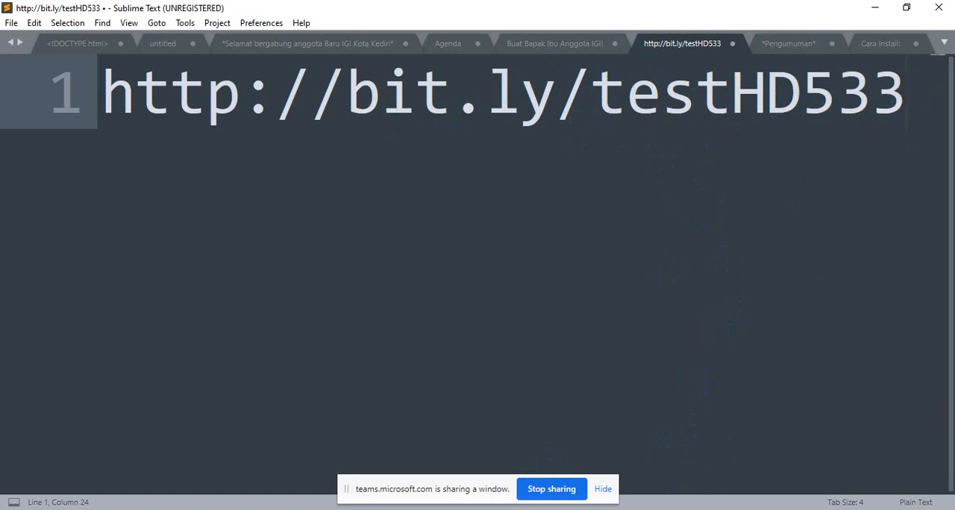
mouse_move(602, 509)
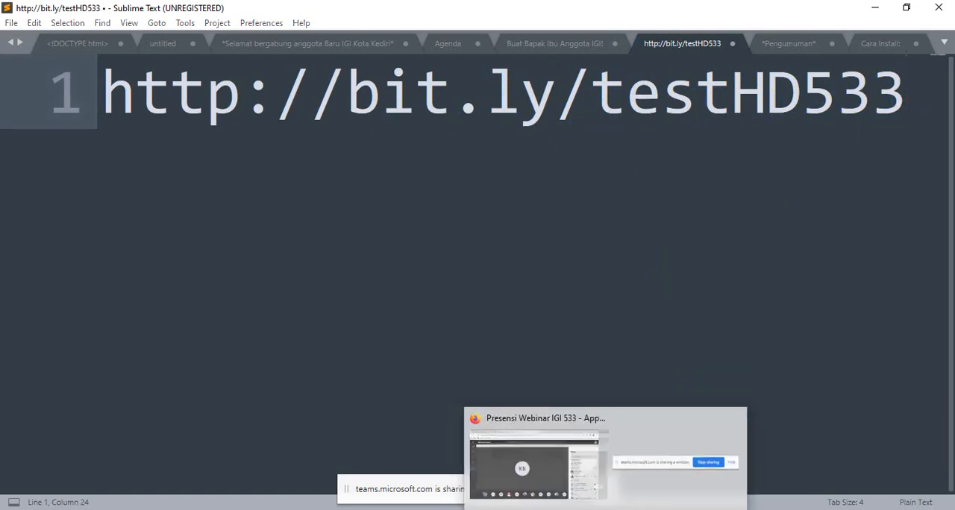
Return to the AppSheet editor, page the preview's Attendant view through to the last record, and show the Graphic view's status chart
click(597, 489)
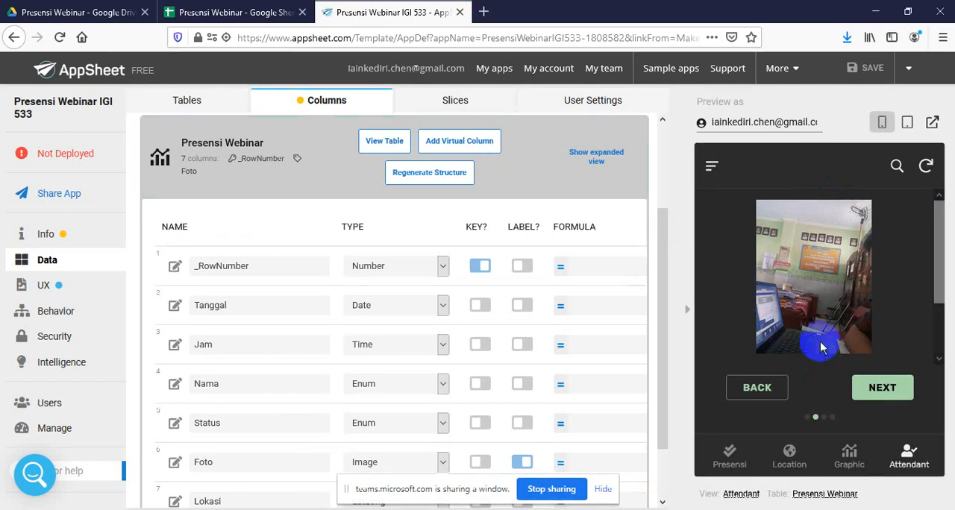
drag(936, 262, 932, 316)
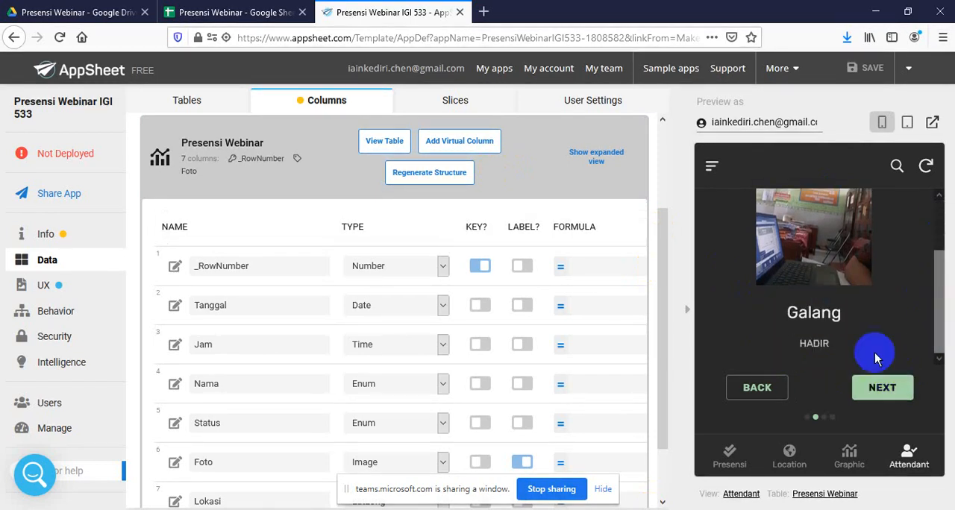
click(881, 387)
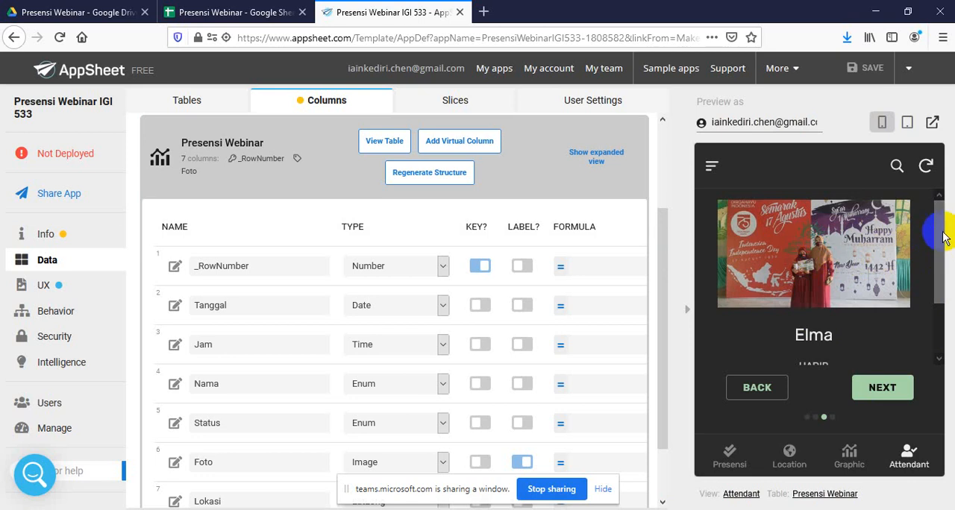
drag(940, 231, 932, 284)
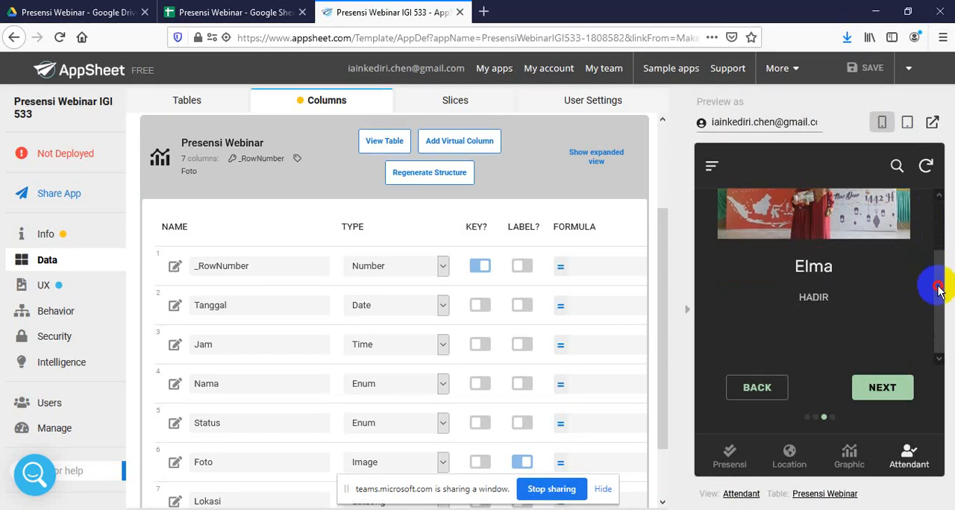
click(883, 395)
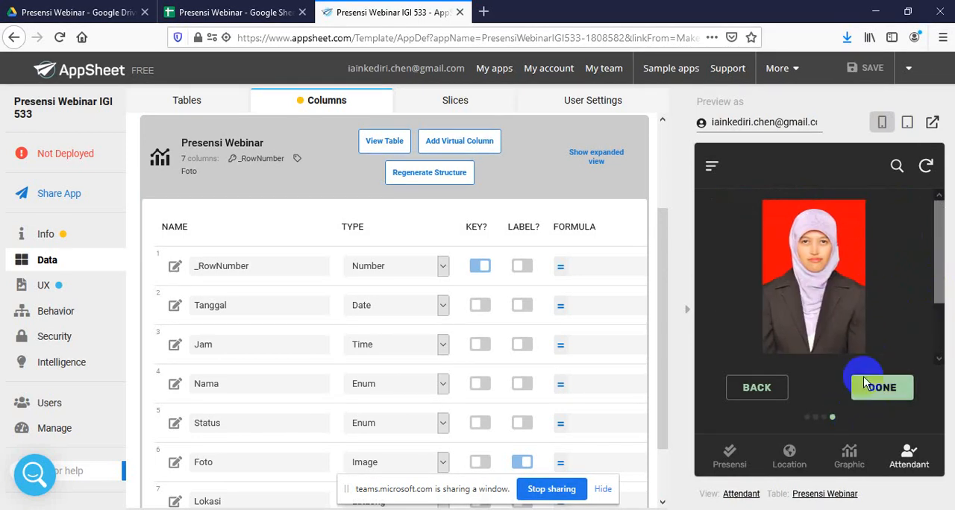
mouse_move(939, 253)
mouse_down()
mouse_move(944, 312)
mouse_move(943, 251)
mouse_up()
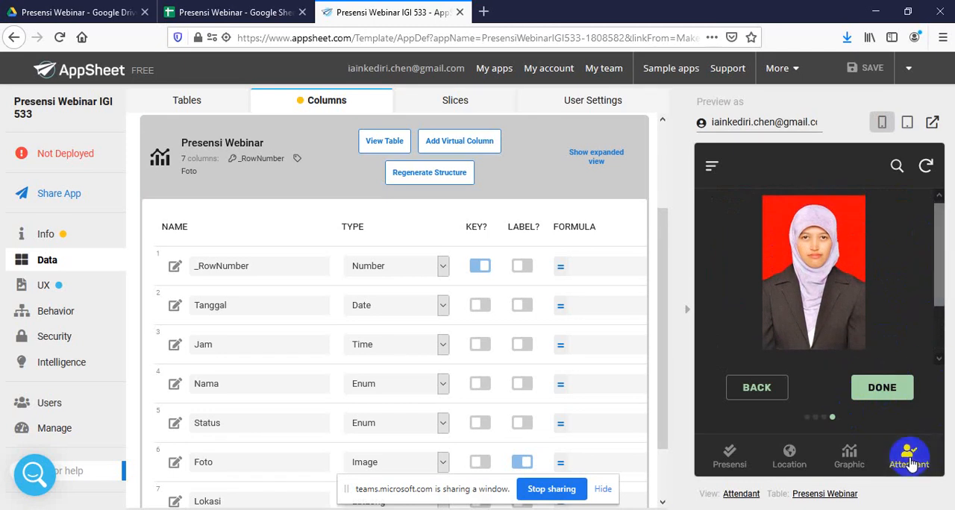
click(849, 462)
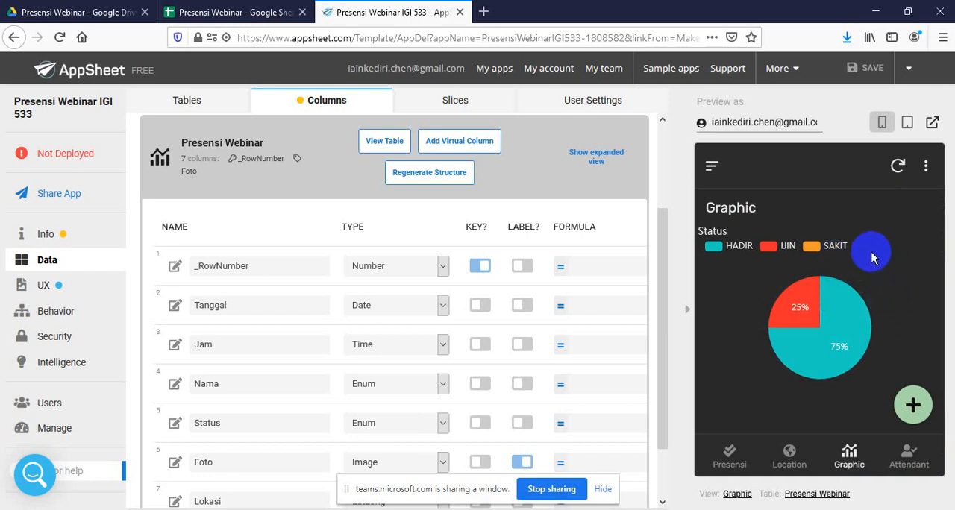
click(800, 308)
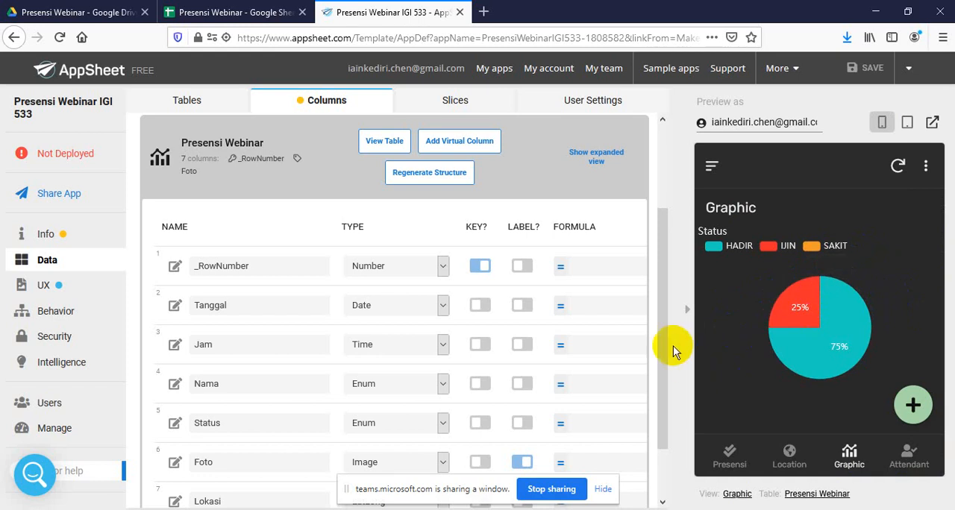
Examine the Location view's data source, view type, position and map column in the app's UX settings
click(47, 286)
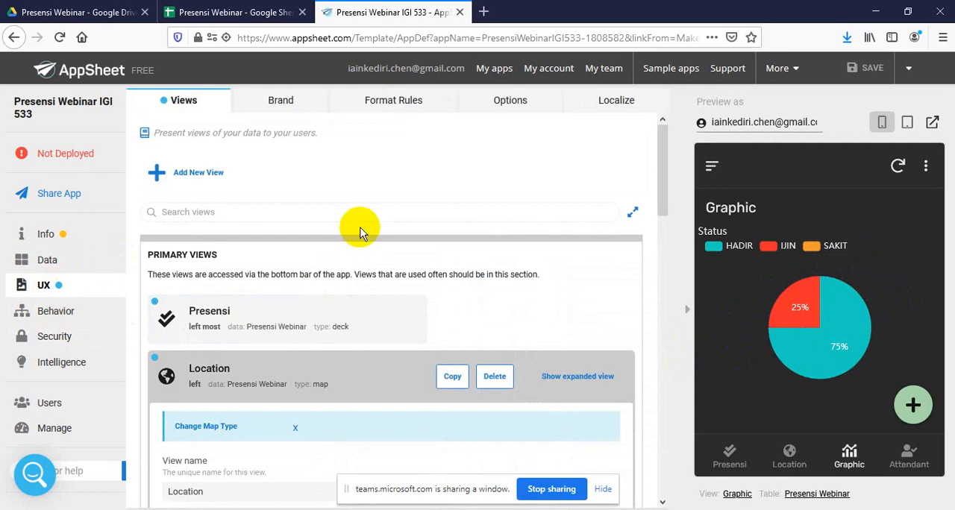
scroll(359, 233, down, 3)
scroll(359, 237, down, 5)
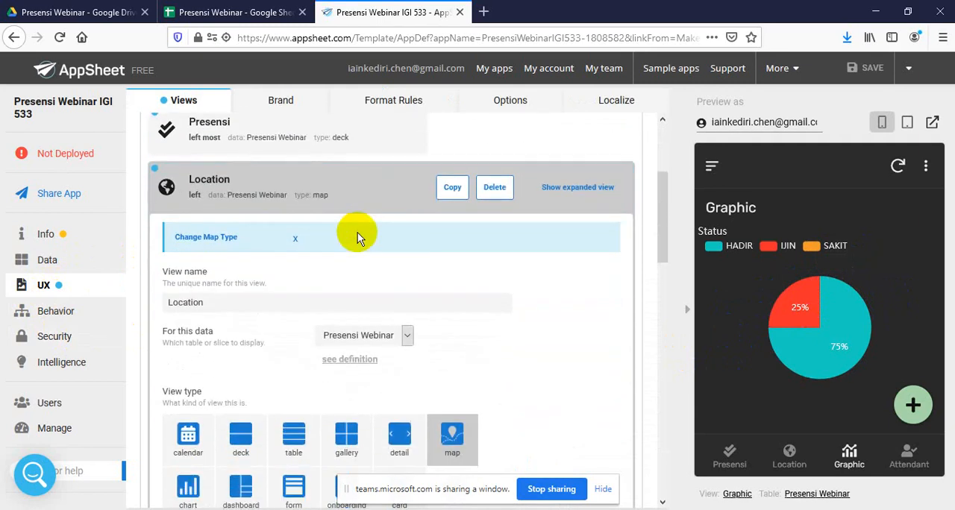
scroll(357, 240, down, 2)
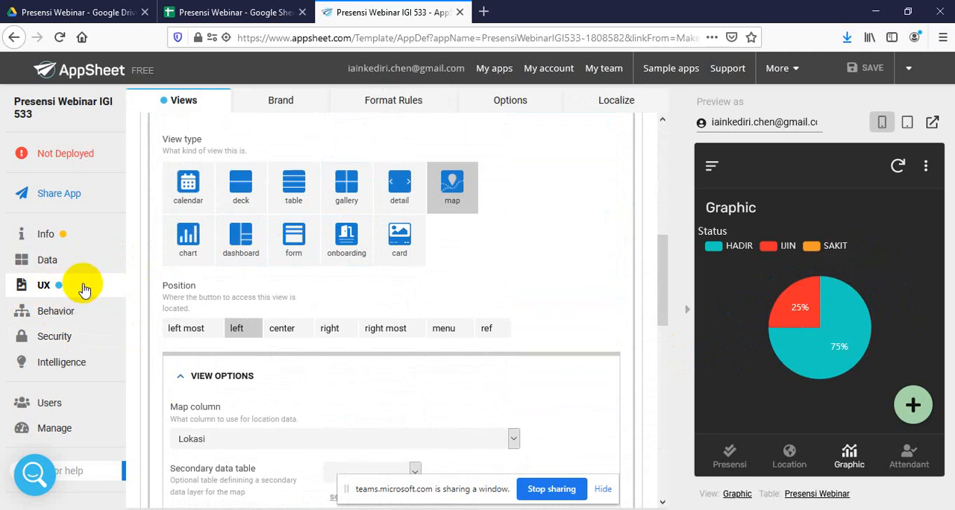
Examine the Presensi Webinar table's allowed updates and its Storage settings in the app's data
click(60, 267)
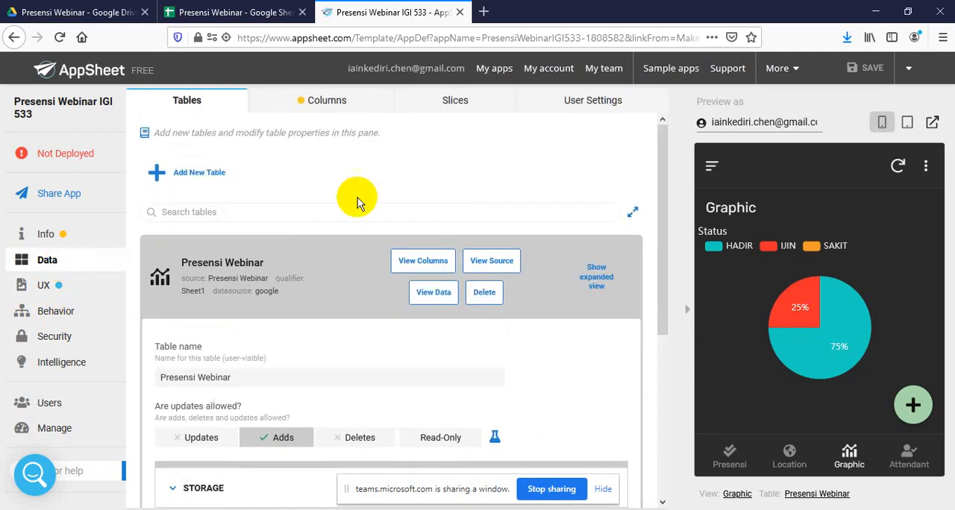
scroll(347, 221, down, 5)
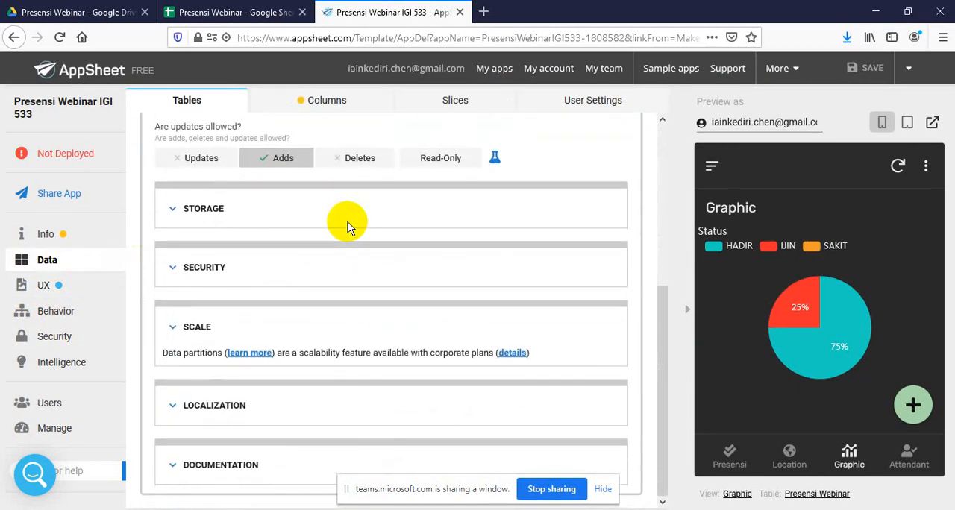
scroll(343, 220, up, 3)
scroll(346, 226, down, 3)
click(209, 214)
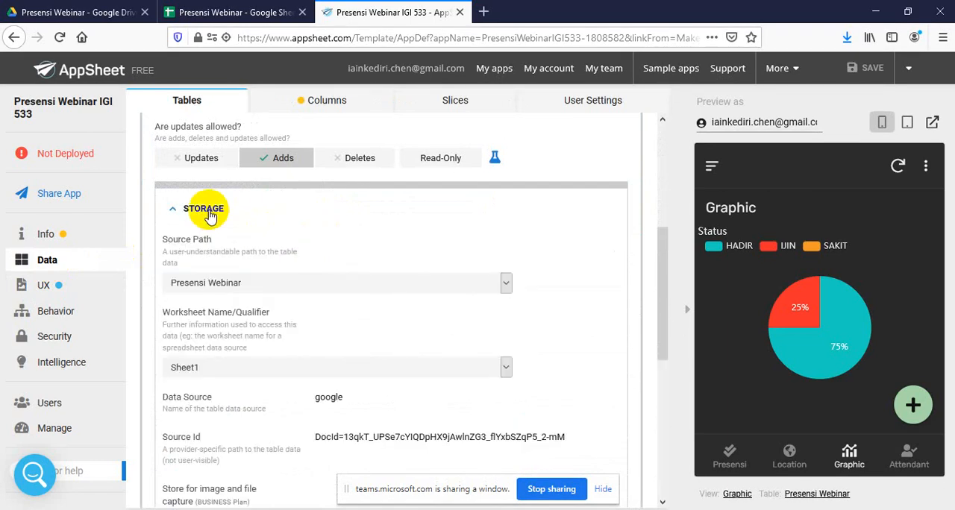
scroll(284, 262, down, 2)
scroll(283, 261, up, 7)
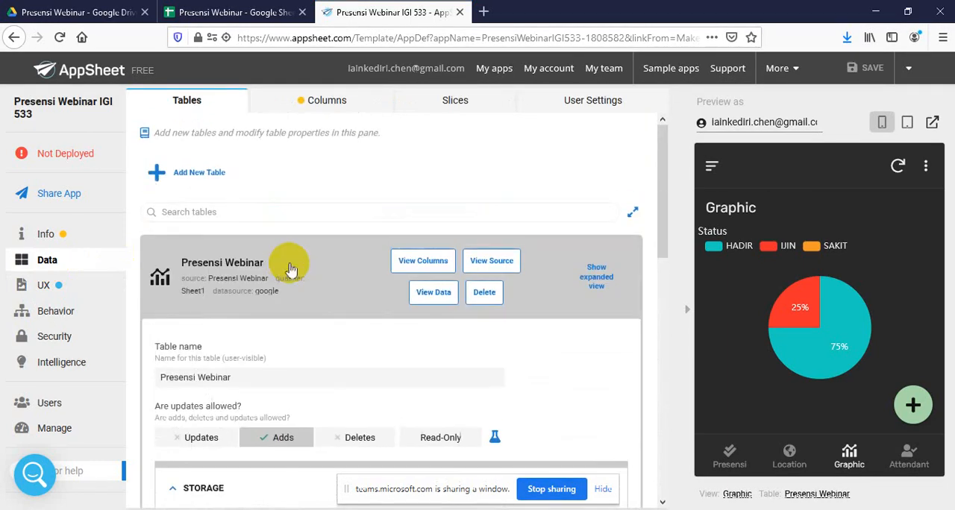
Collapse and reopen the Presensi Webinar table, and review its column definitions
click(220, 263)
click(262, 251)
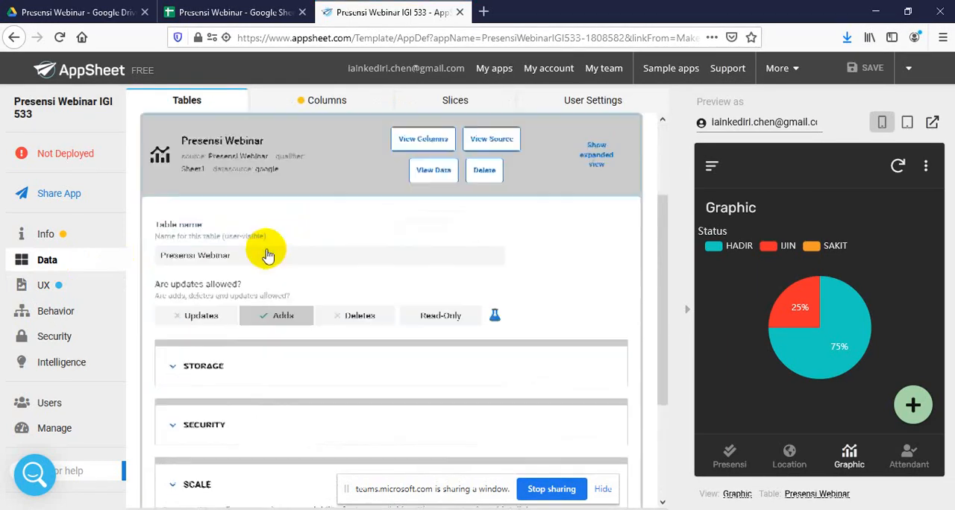
click(334, 103)
scroll(263, 347, down, 3)
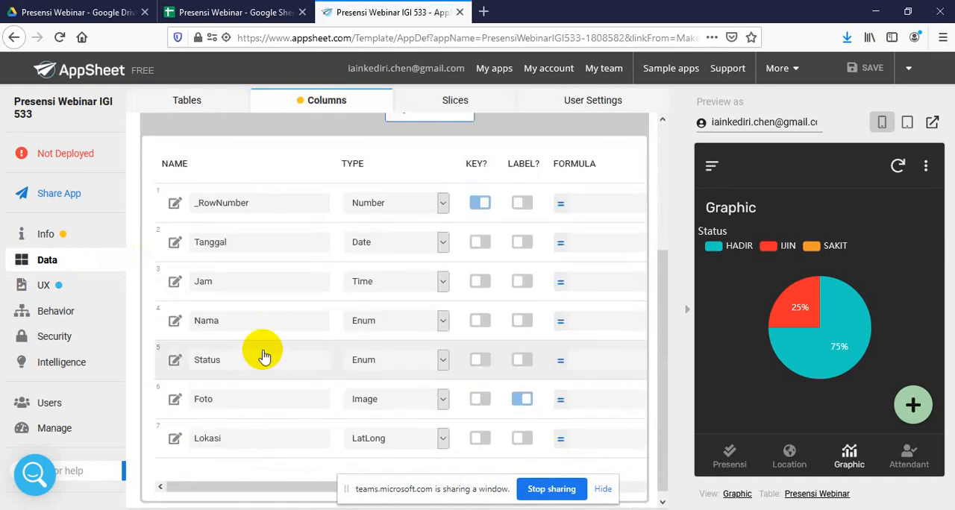
scroll(254, 299, up, 3)
Return to the Presensi Webinar table settings and review the Storage section down to the image and file store
click(188, 103)
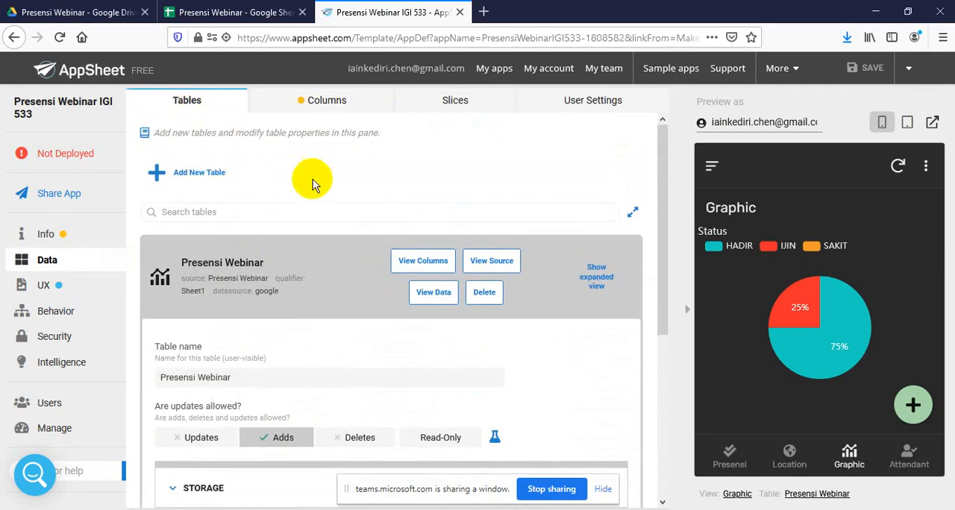
scroll(291, 303, down, 5)
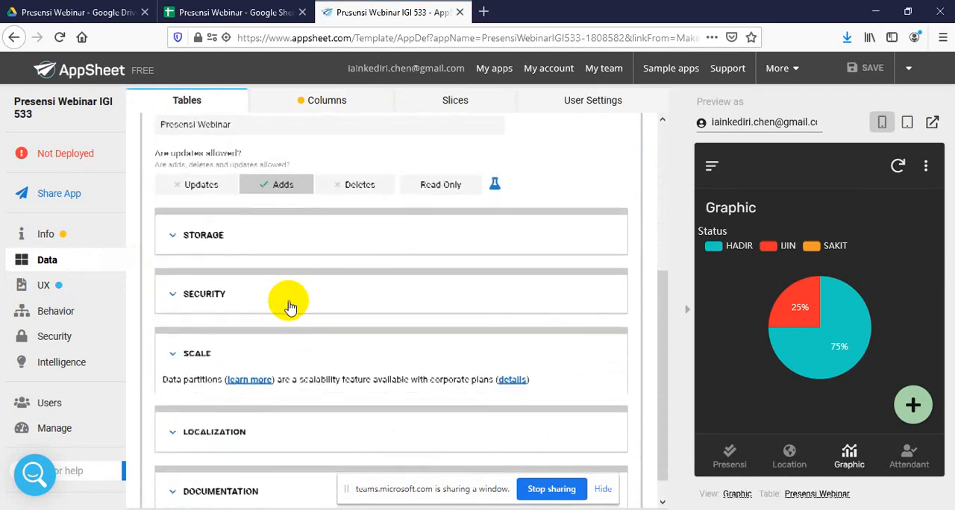
click(212, 209)
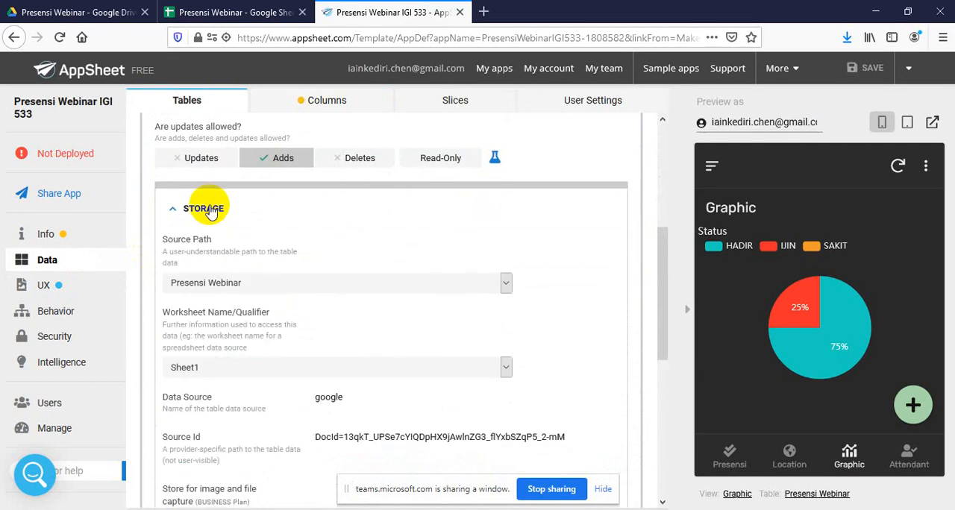
scroll(273, 287, down, 5)
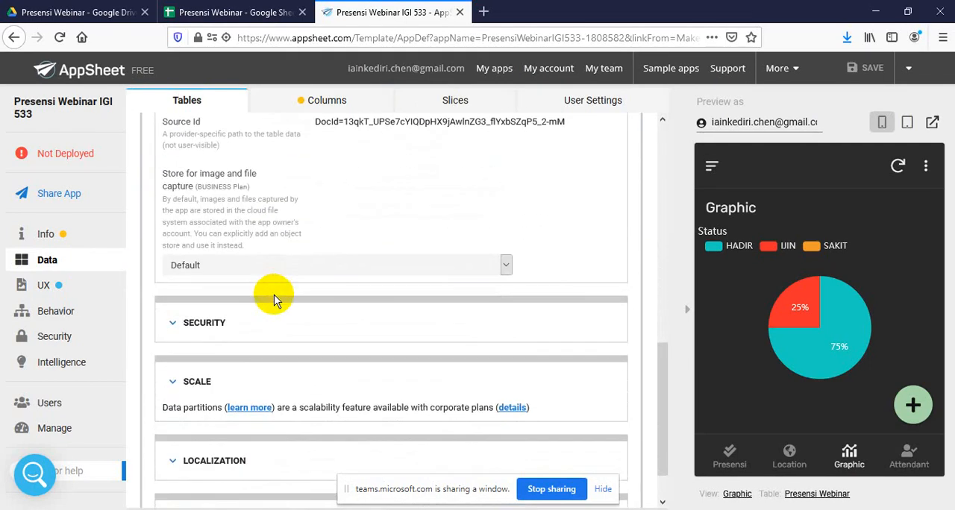
Expand and examine the Presensi Webinar table's Security, Documentation and Scale sections
click(235, 321)
scroll(273, 287, down, 5)
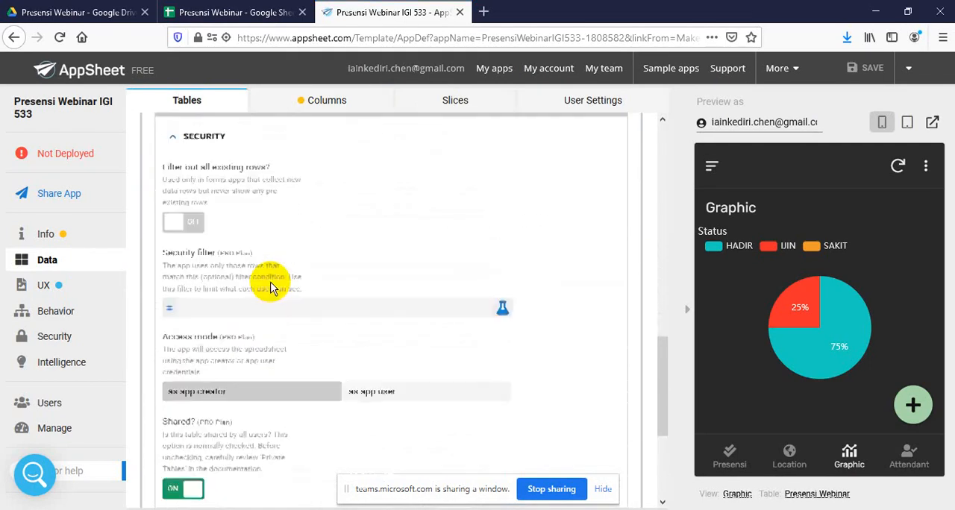
scroll(273, 289, down, 3)
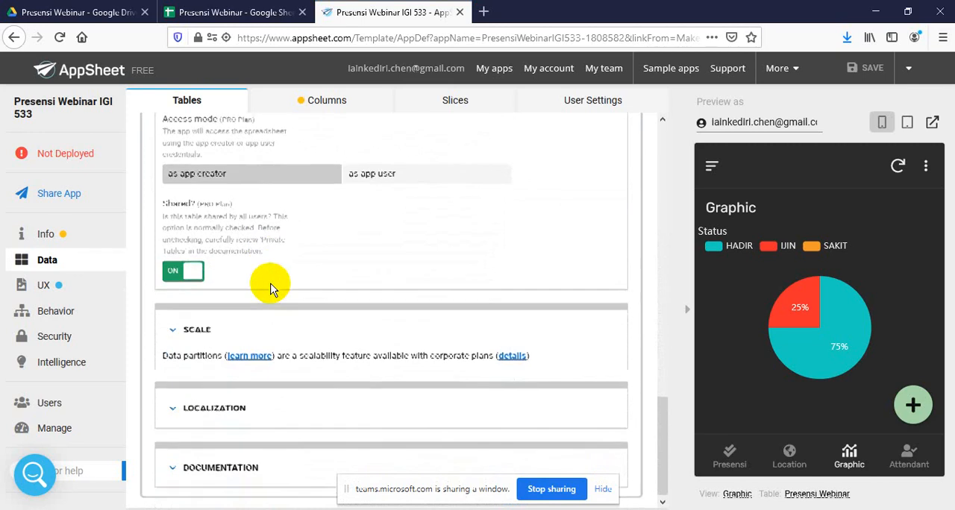
click(212, 464)
scroll(314, 299, down, 2)
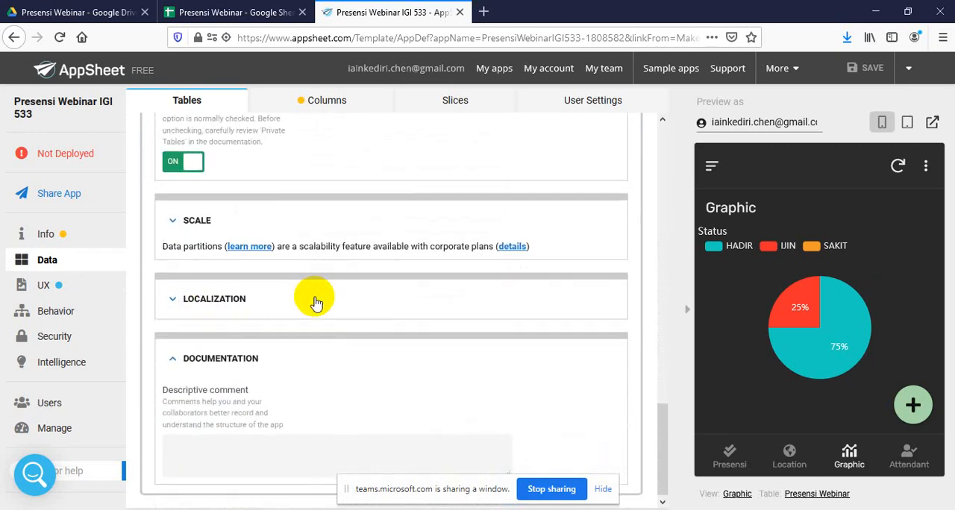
click(183, 228)
scroll(214, 192, up, 2)
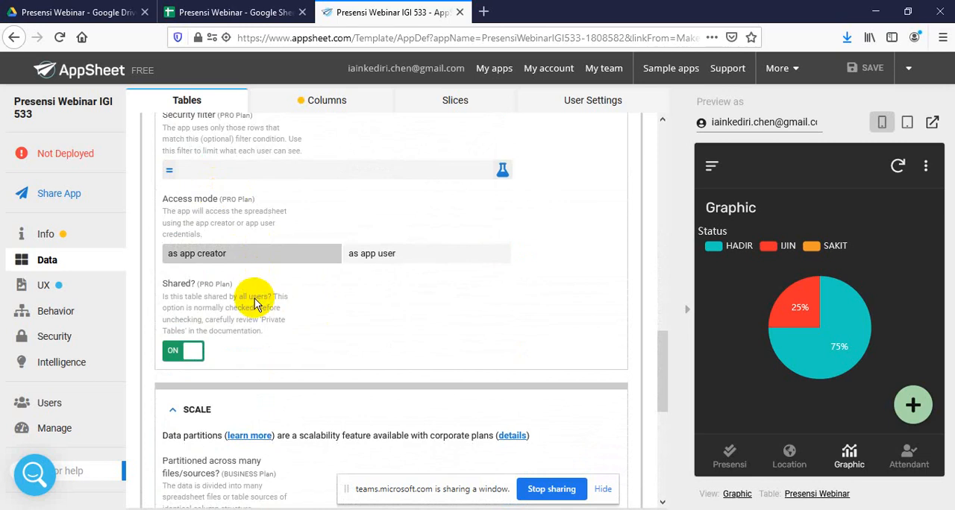
scroll(213, 271, up, 4)
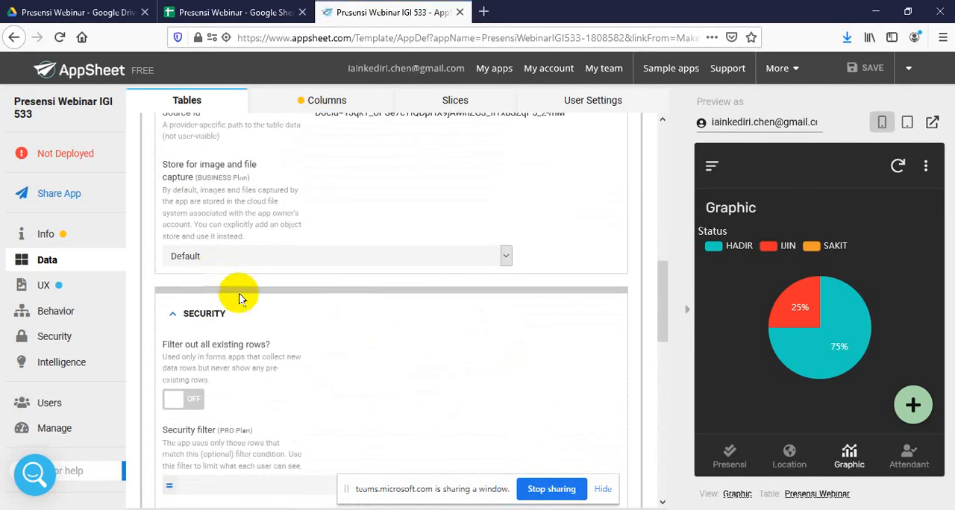
Check the app's sign-in security settings and review the UX brand options, from theme and primary color to header and footer
click(74, 337)
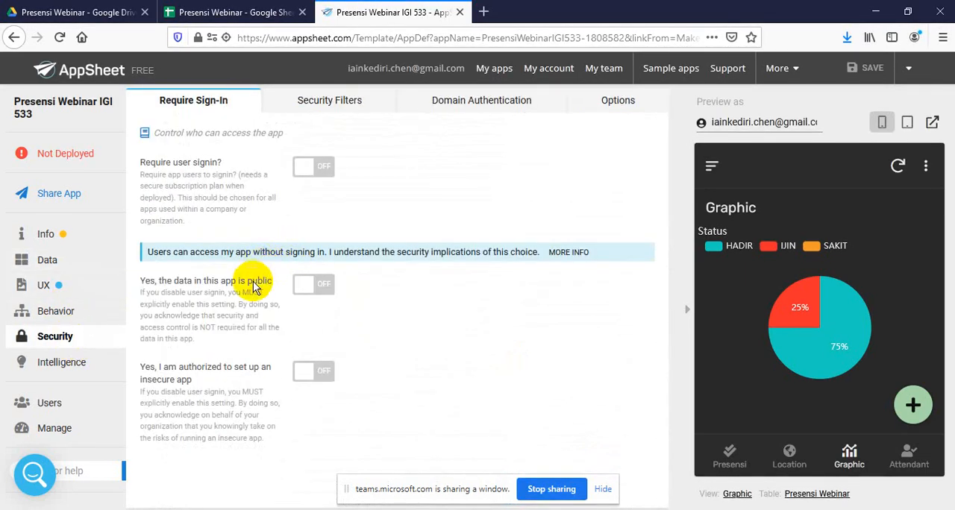
click(50, 288)
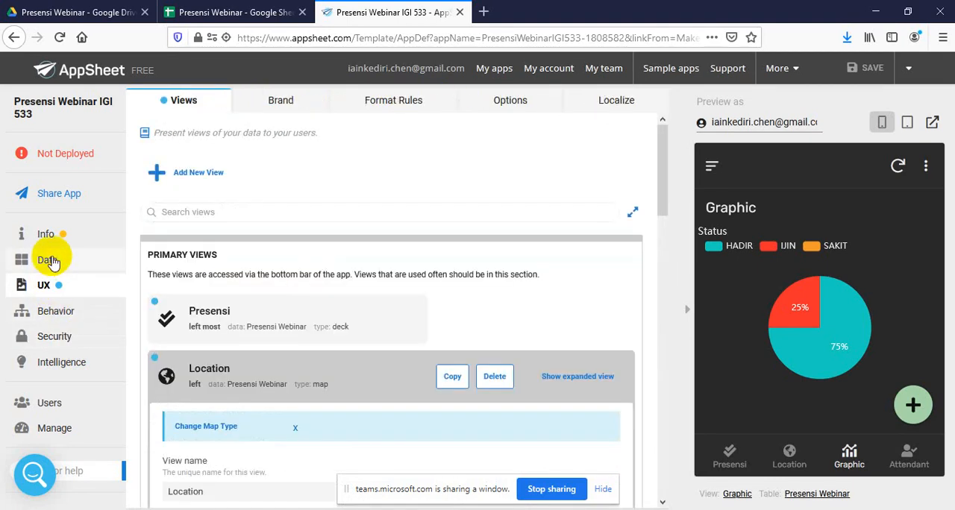
click(291, 100)
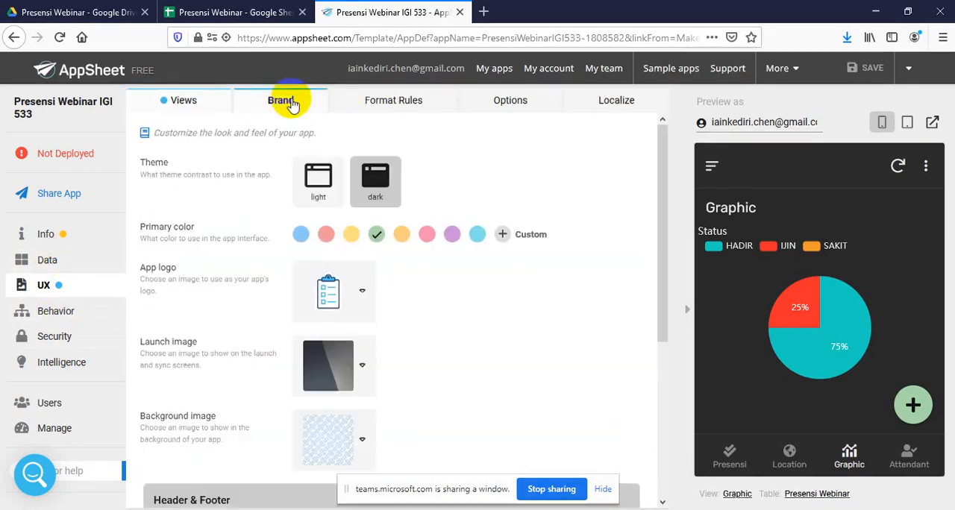
scroll(314, 276, down, 4)
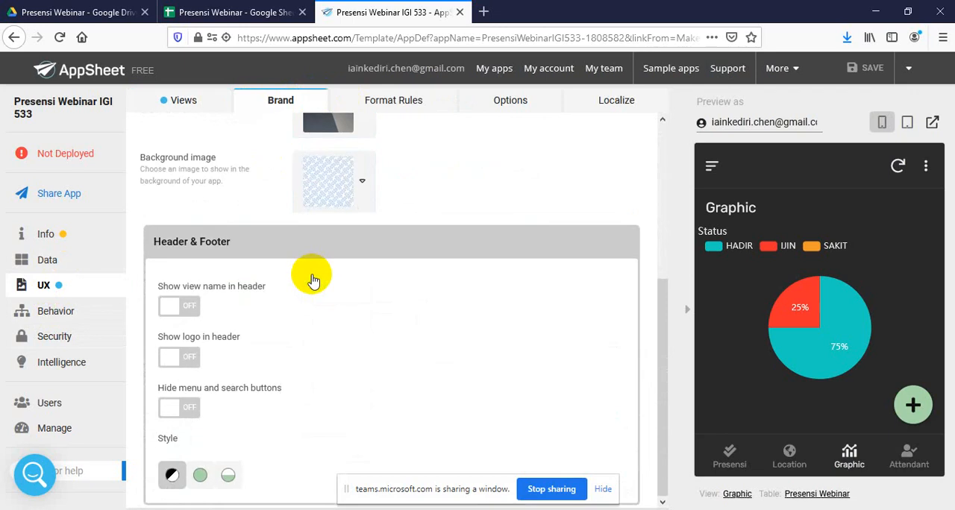
scroll(313, 280, up, 4)
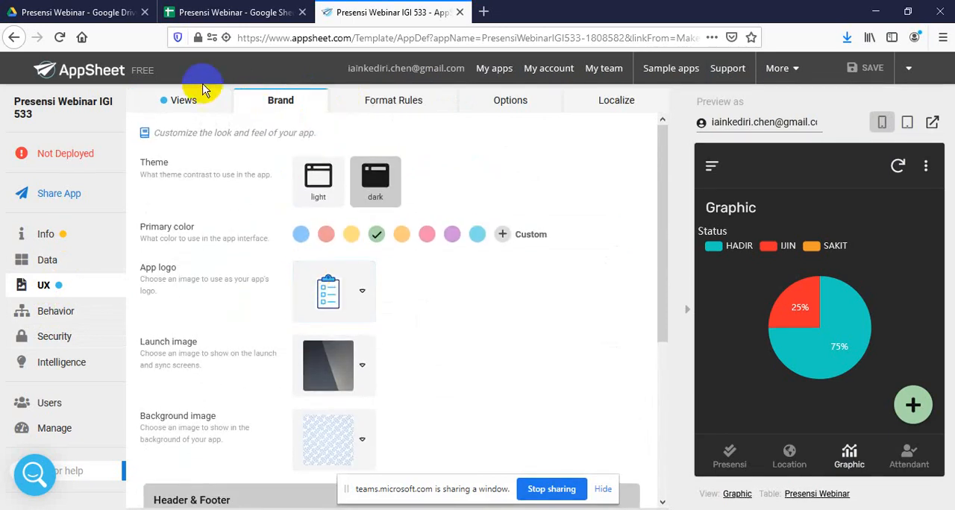
Examine the Location view's map options and remaining sections down to the Attendant view entry, and reopen the brand options
click(187, 100)
scroll(269, 268, down, 10)
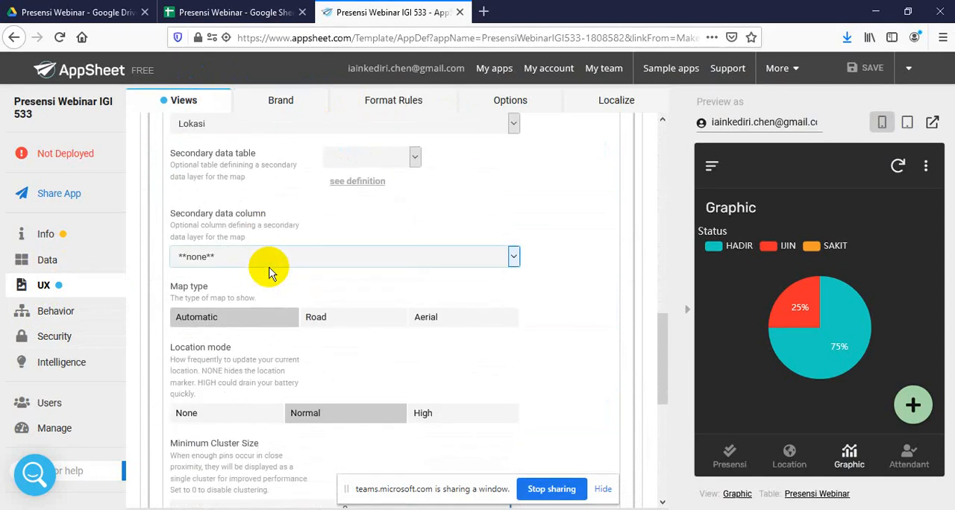
scroll(271, 274, down, 4)
scroll(270, 274, down, 1)
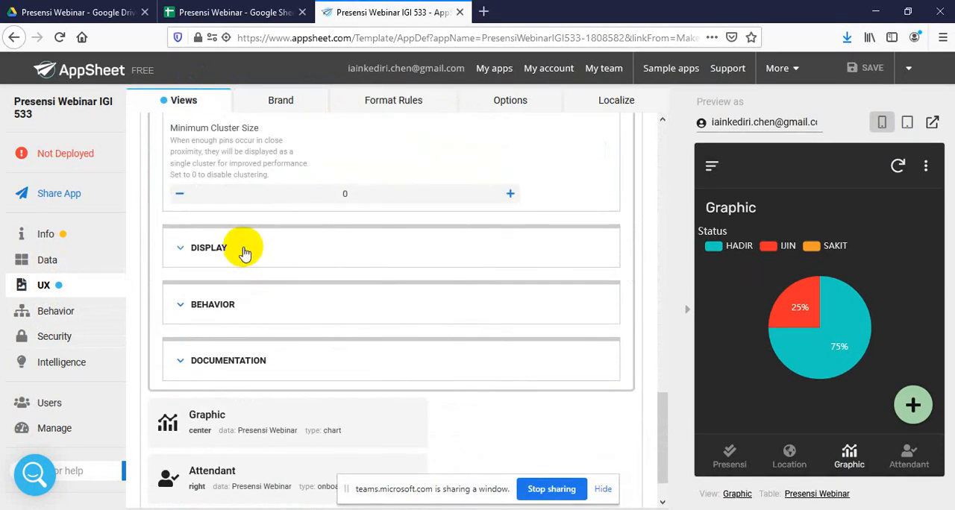
click(244, 253)
click(245, 254)
scroll(288, 305, down, 1)
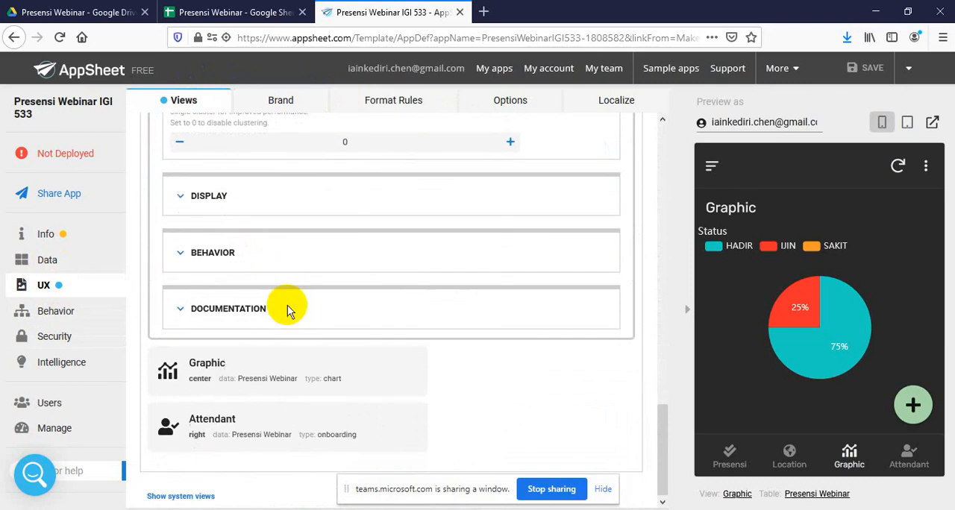
click(293, 100)
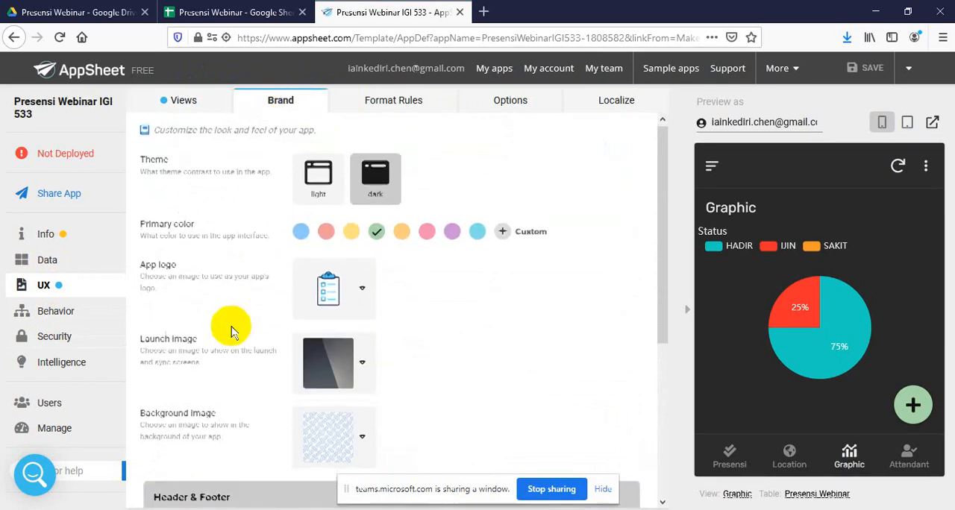
Review the brand settings and the UX options down to the Forms section's image settings, and open the Attendant view in the preview
scroll(231, 332, down, 5)
scroll(228, 326, up, 5)
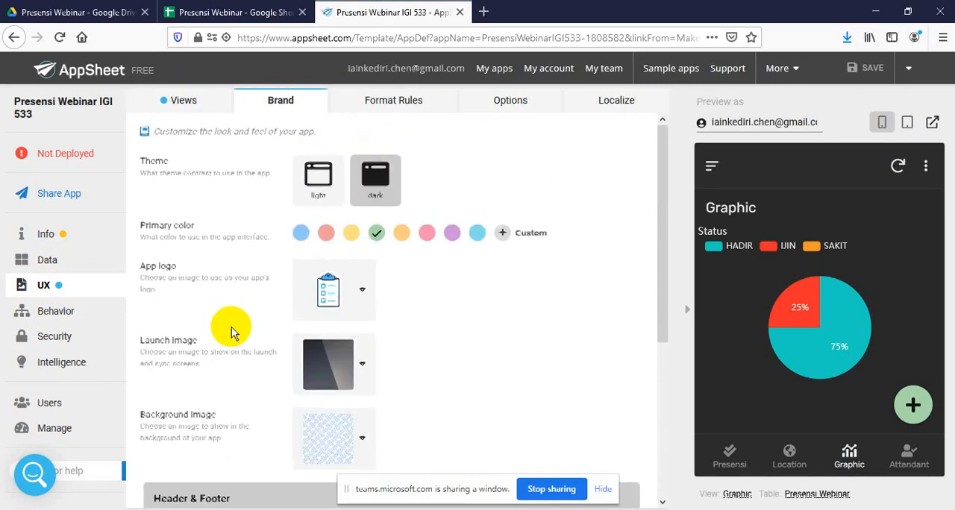
click(498, 99)
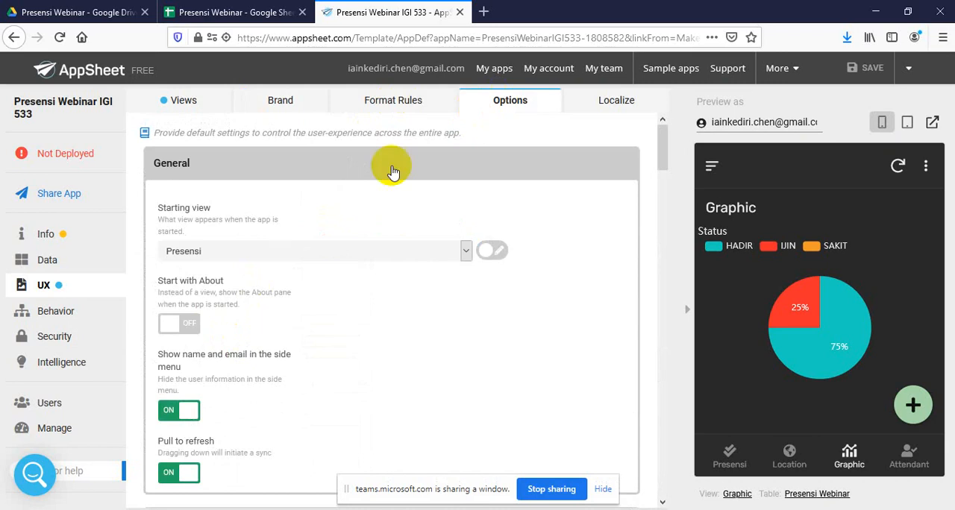
scroll(232, 295, down, 5)
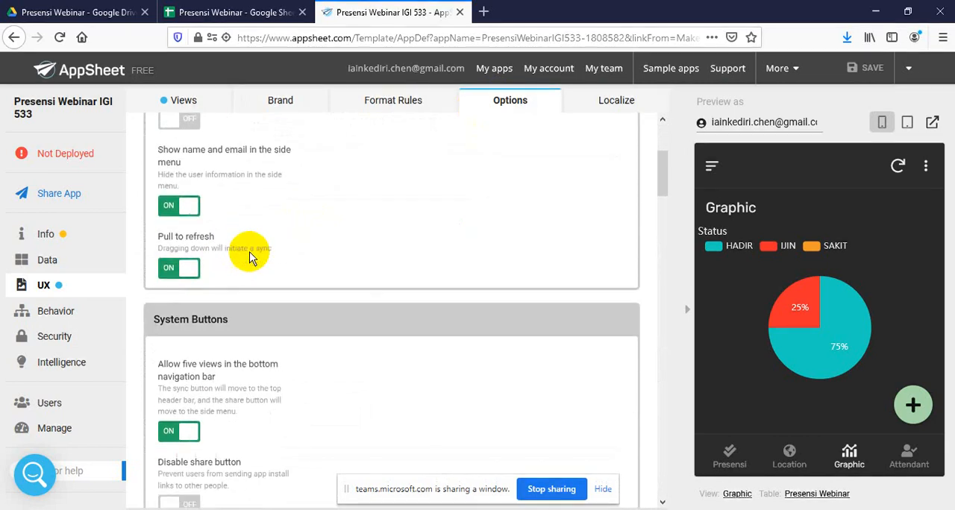
scroll(251, 256, down, 8)
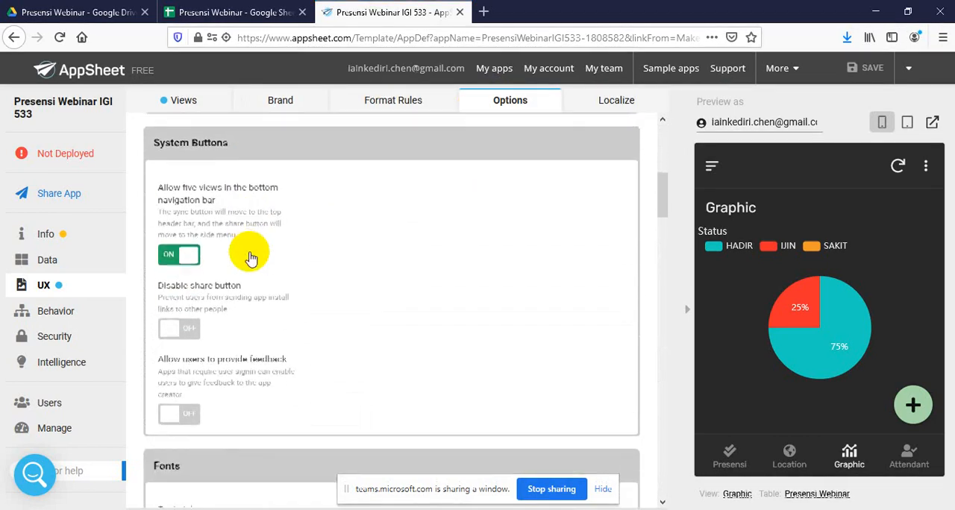
scroll(250, 254, down, 5)
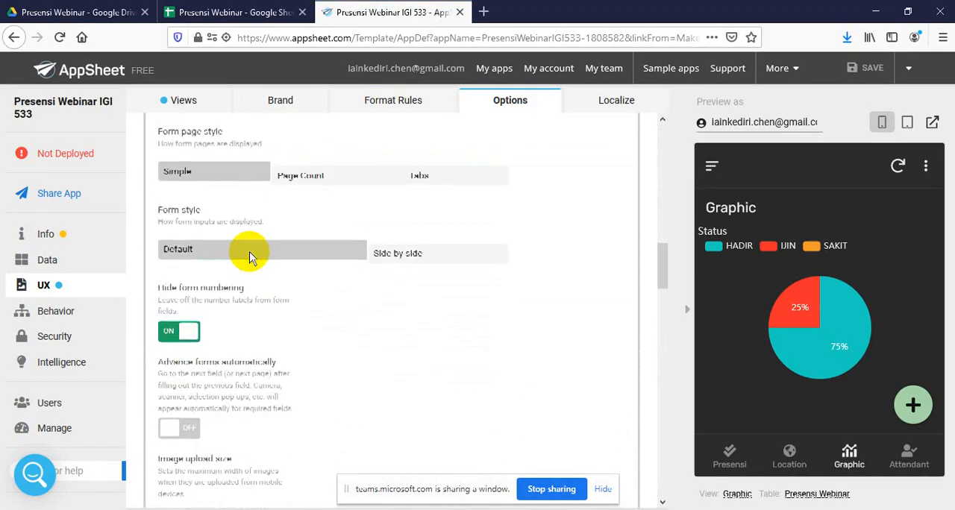
scroll(251, 257, down, 3)
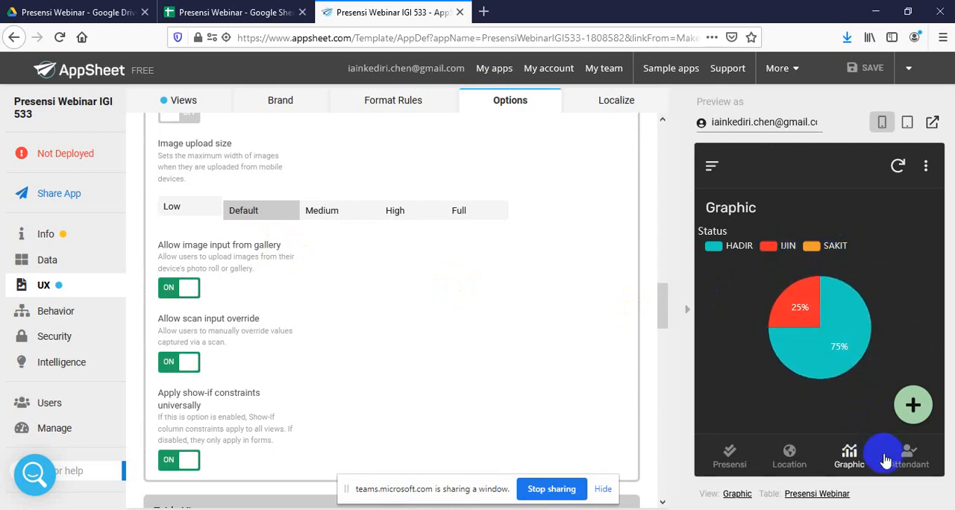
click(907, 457)
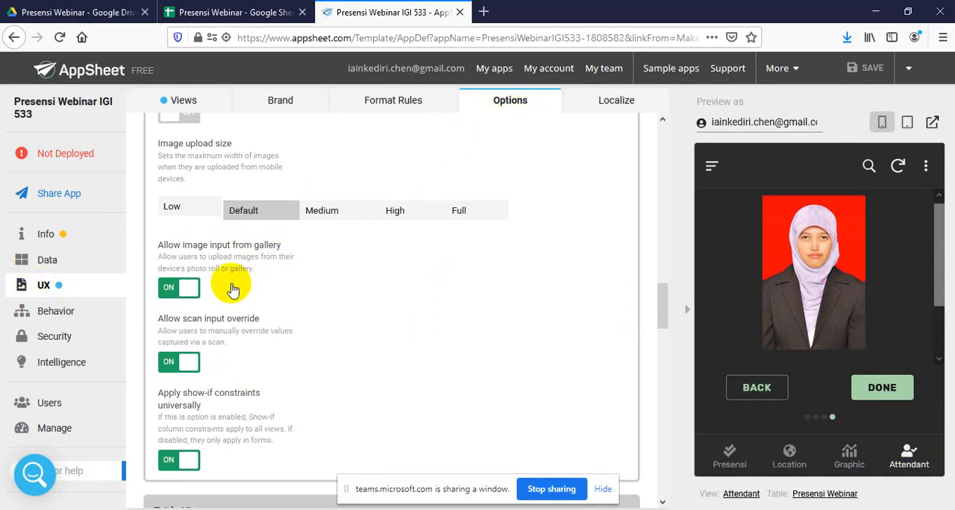
Turn off image input from gallery in the Forms options and save the app with data verification
scroll(220, 261, up, 3)
scroll(218, 262, up, 4)
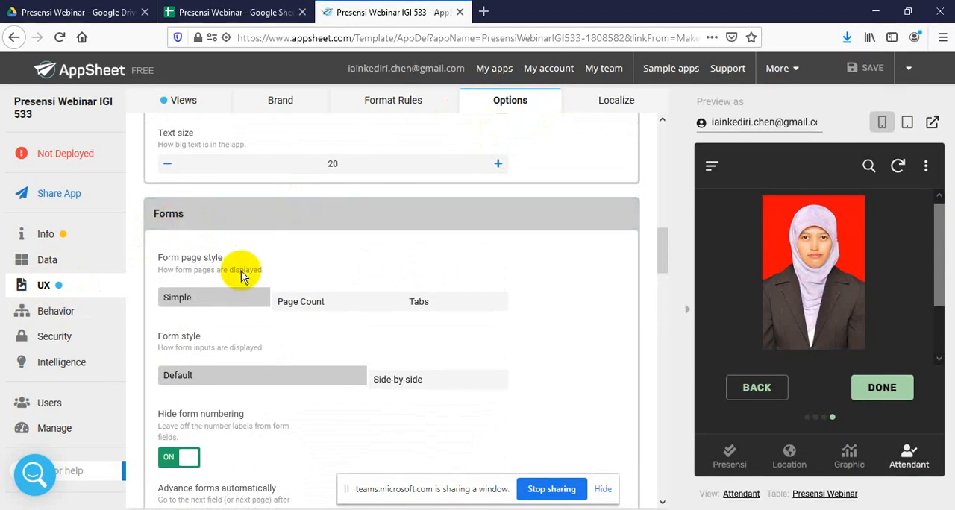
scroll(247, 291, down, 1)
scroll(250, 298, down, 6)
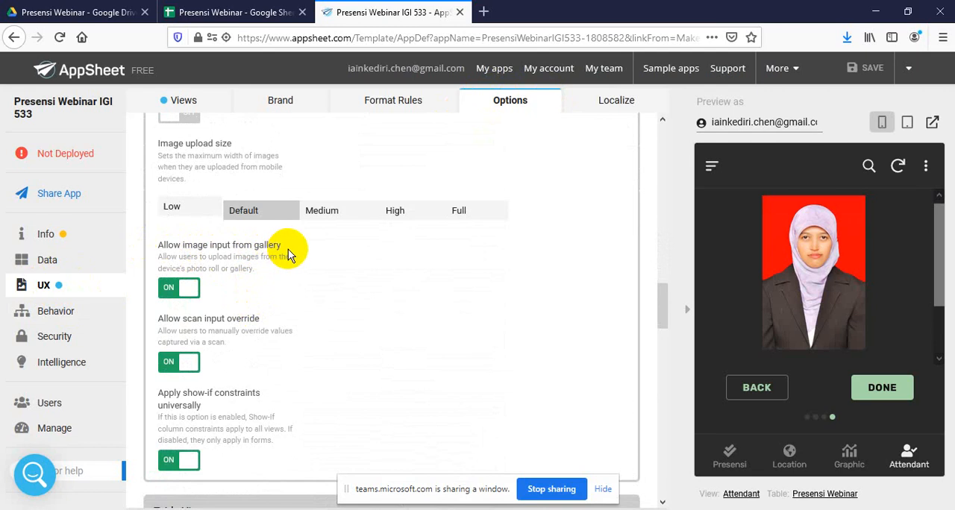
click(168, 289)
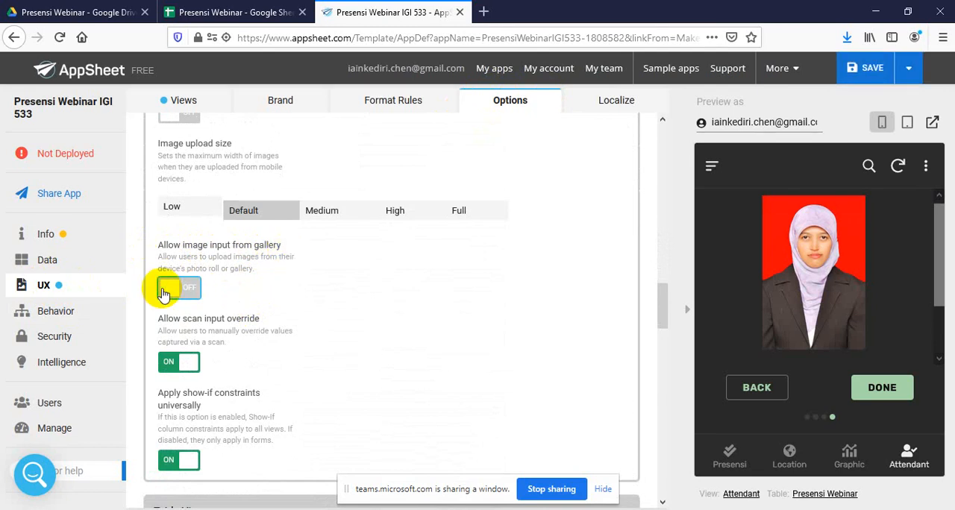
click(910, 71)
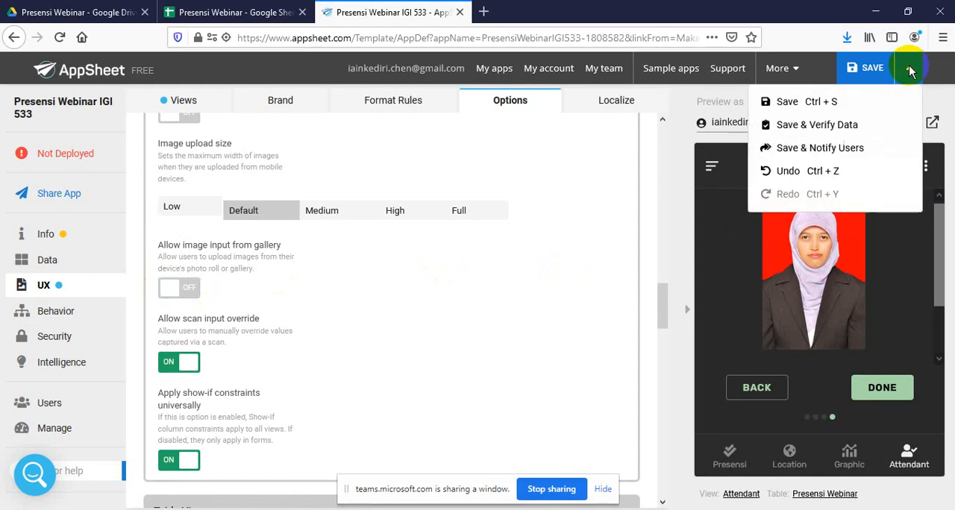
click(853, 126)
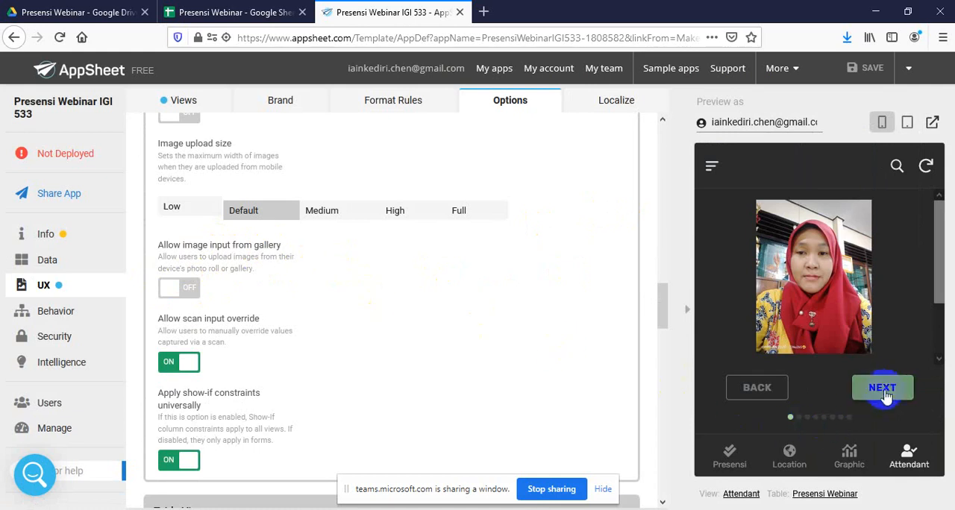
Page through the participants' photo entries in the Attendant view of the preview up to the last one
drag(932, 277, 946, 332)
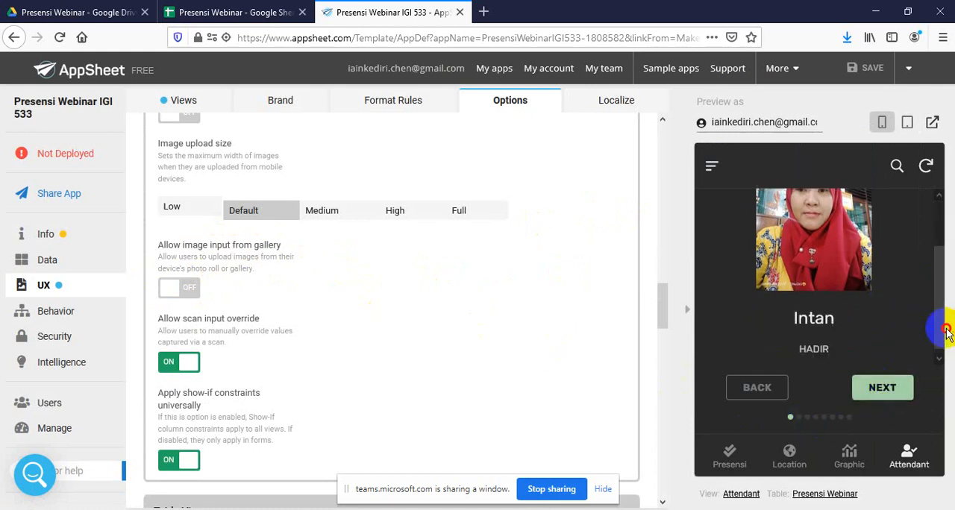
click(888, 392)
click(887, 394)
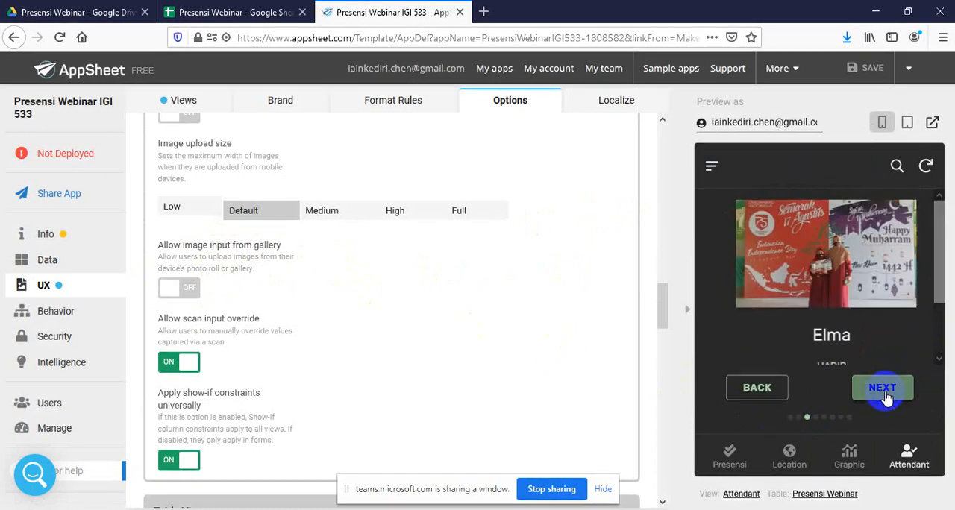
click(887, 396)
click(886, 396)
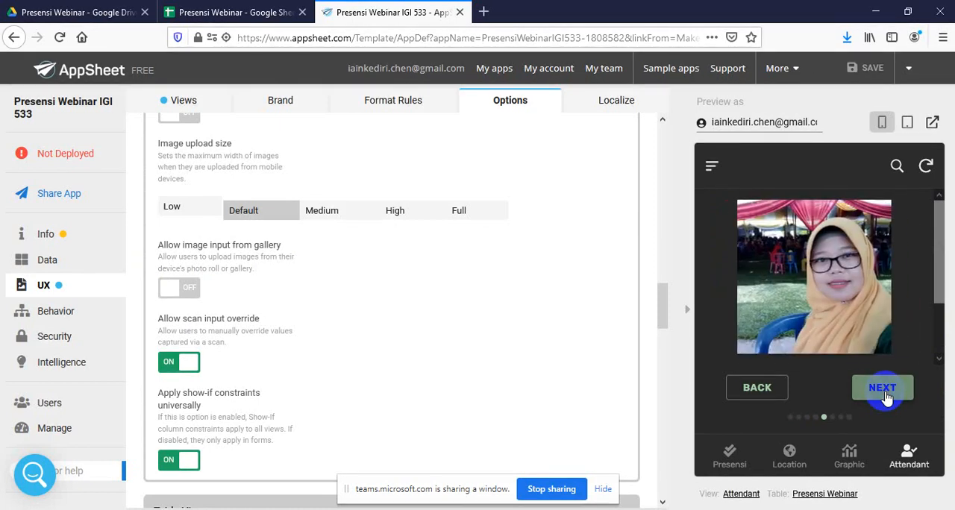
click(886, 395)
click(887, 395)
click(886, 396)
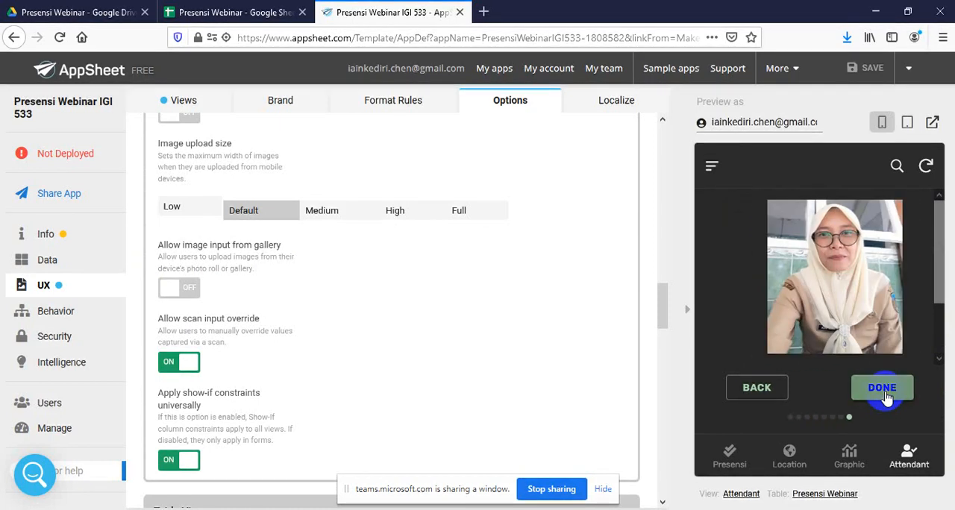
Show the Graphic view in the preview and inspect the IJIN and HADIR slices of the status pie chart
click(851, 459)
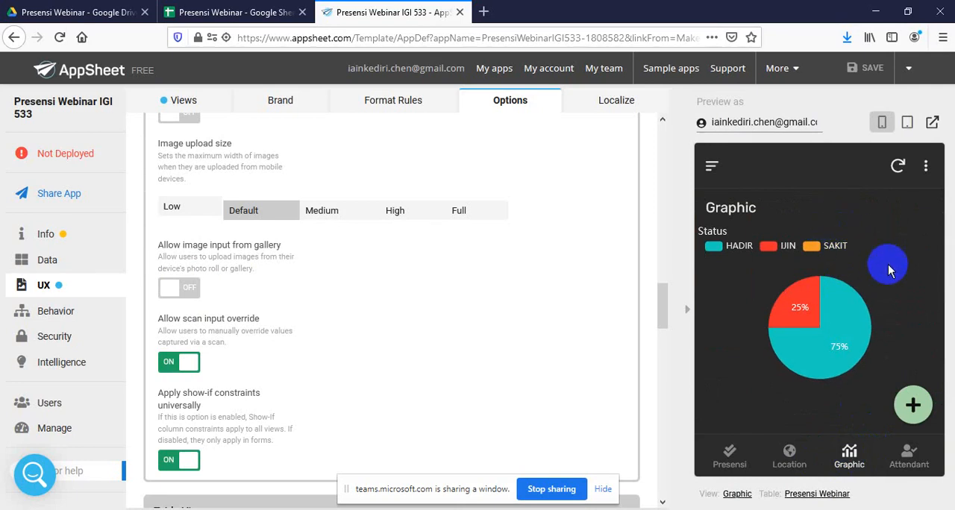
mouse_move(811, 320)
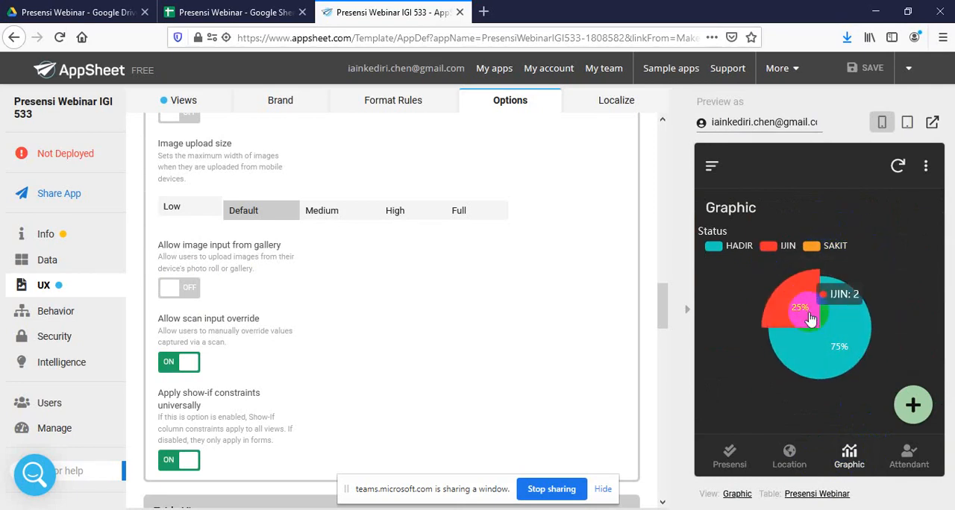
mouse_move(846, 319)
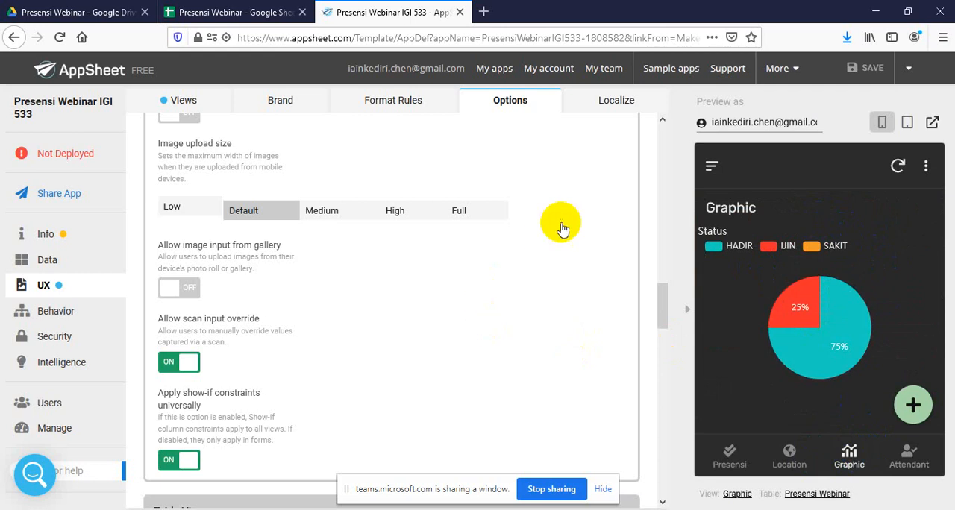
Switch to the Presensi Webinar spreadsheet in Google Sheets and examine the Tanggal and Jam columns of the recorded entries
click(234, 15)
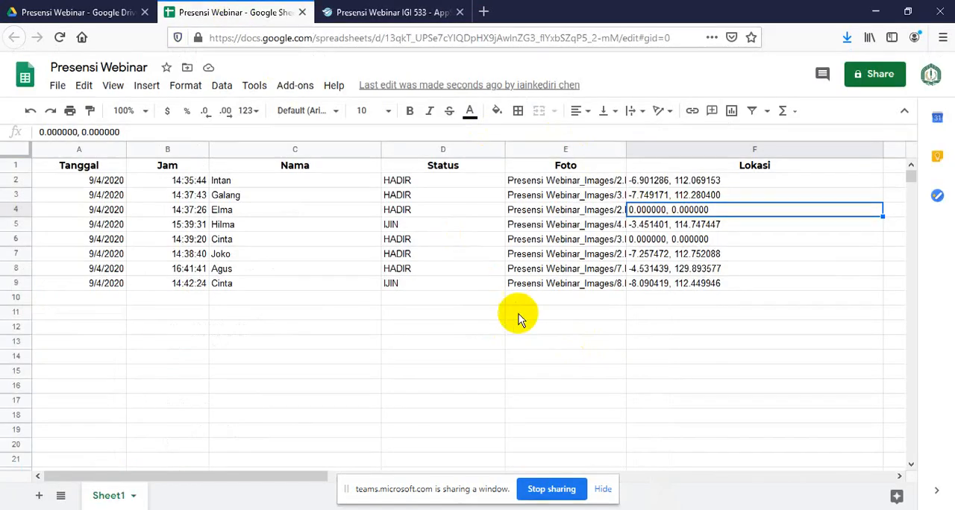
click(102, 150)
shift+click(155, 144)
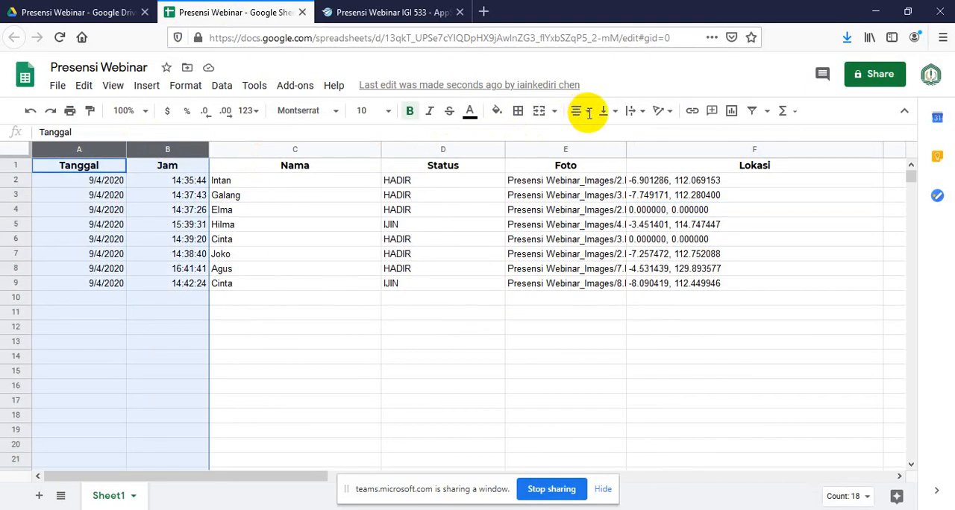
click(97, 151)
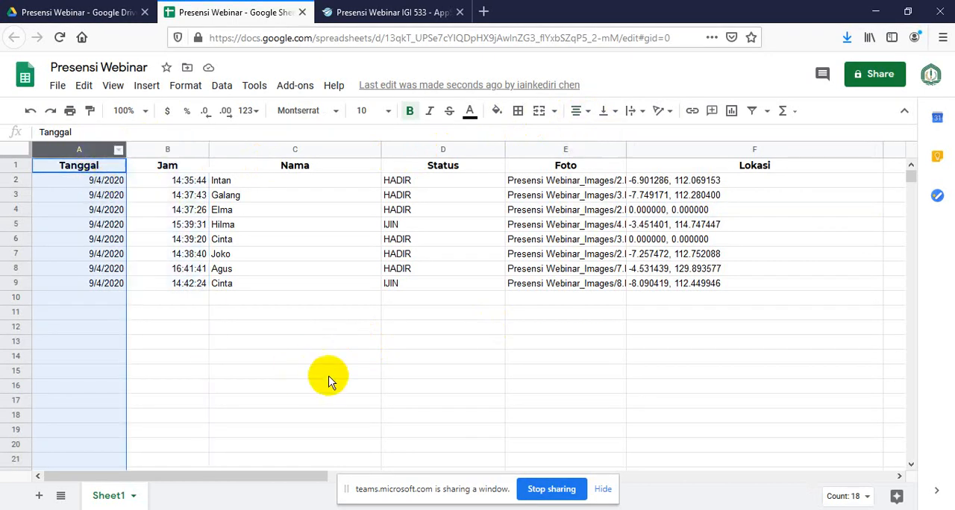
click(159, 152)
click(187, 313)
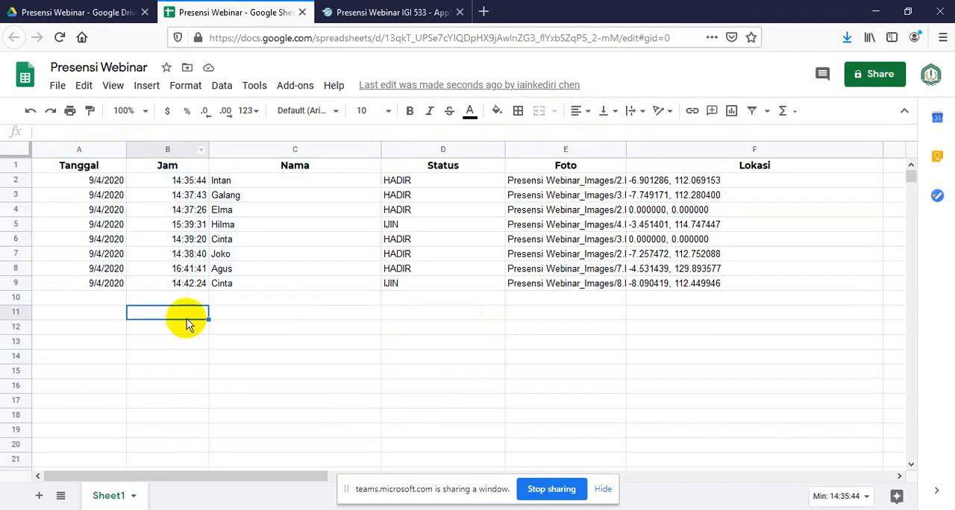
click(448, 345)
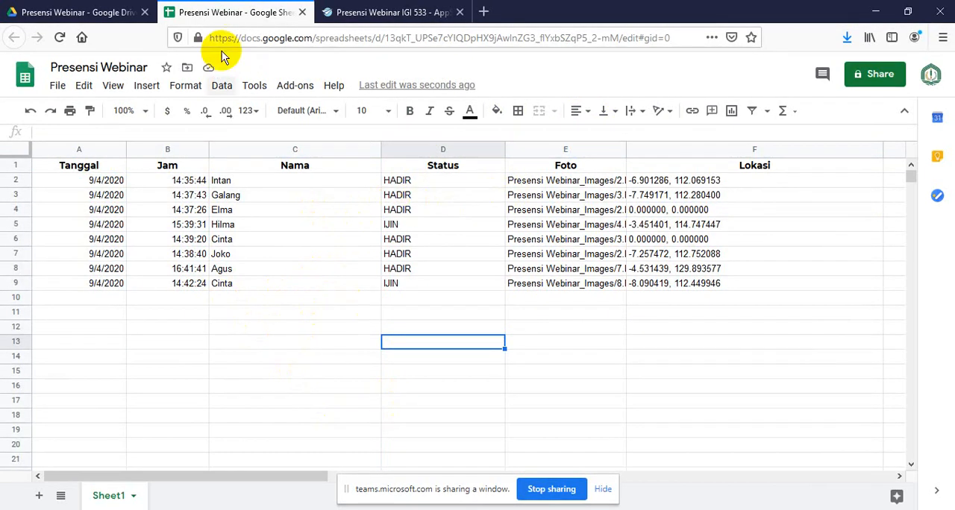
View the uploaded photos in Google Drive's Presensi Webinar_Images folder, and return to the Presensi Webinar folder to select its spreadsheet
click(33, 11)
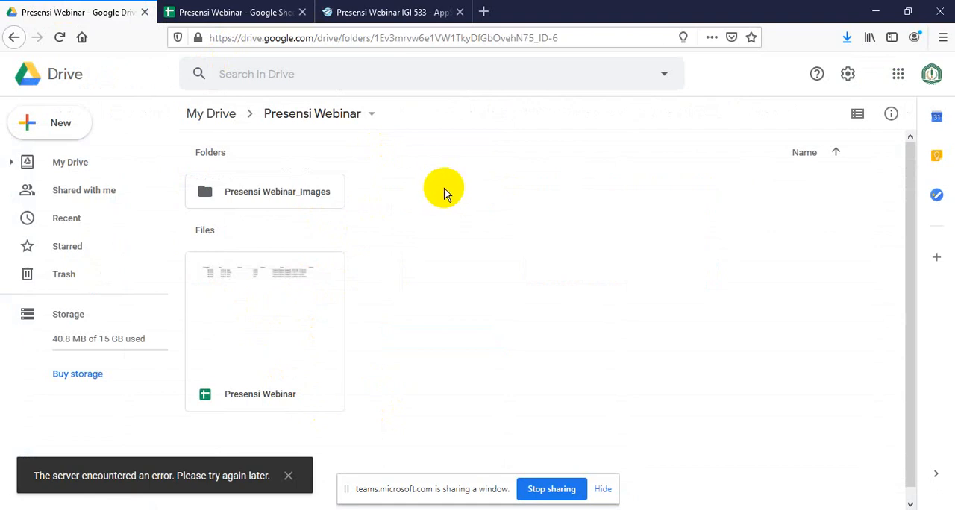
double_click(261, 197)
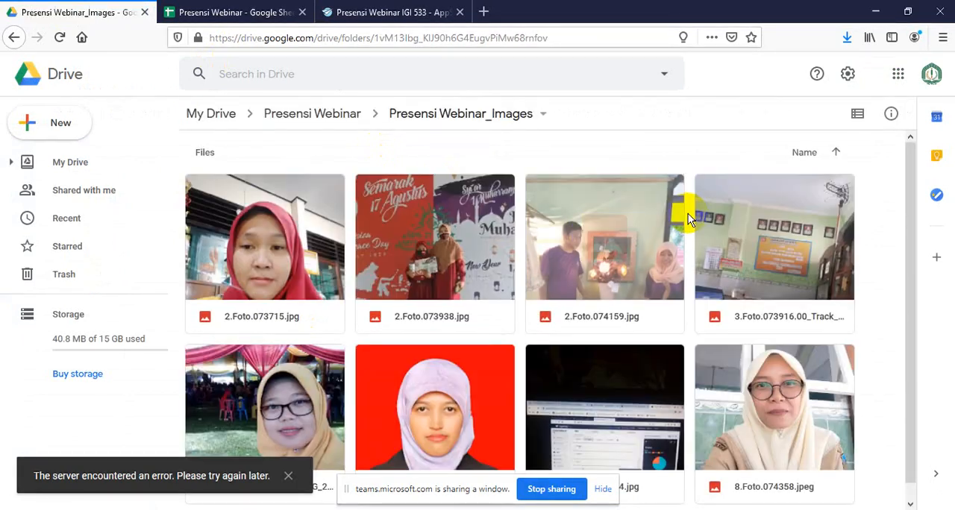
scroll(590, 245, down, 1)
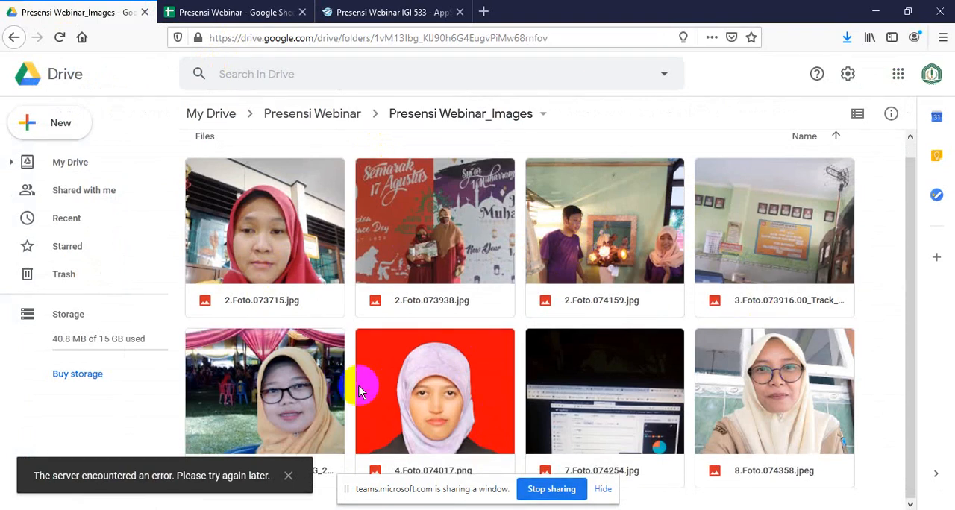
click(380, 9)
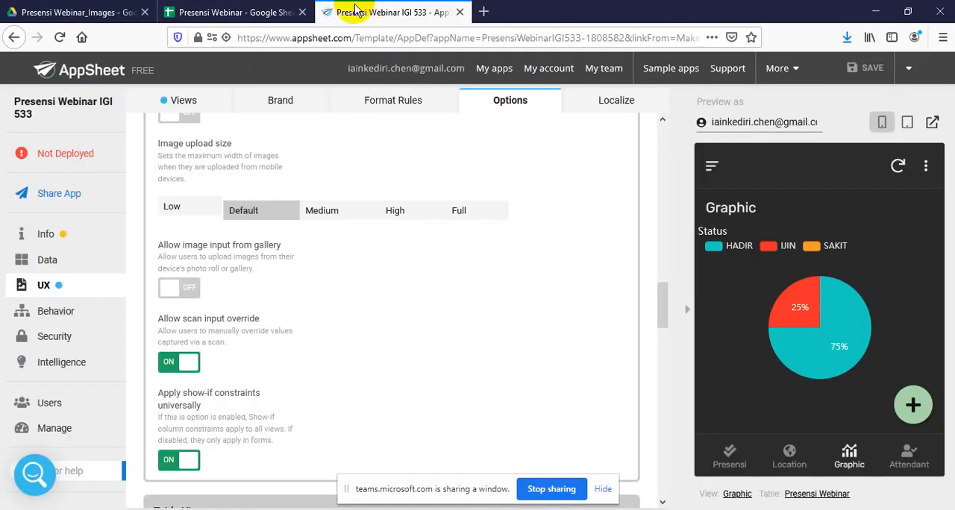
click(96, 9)
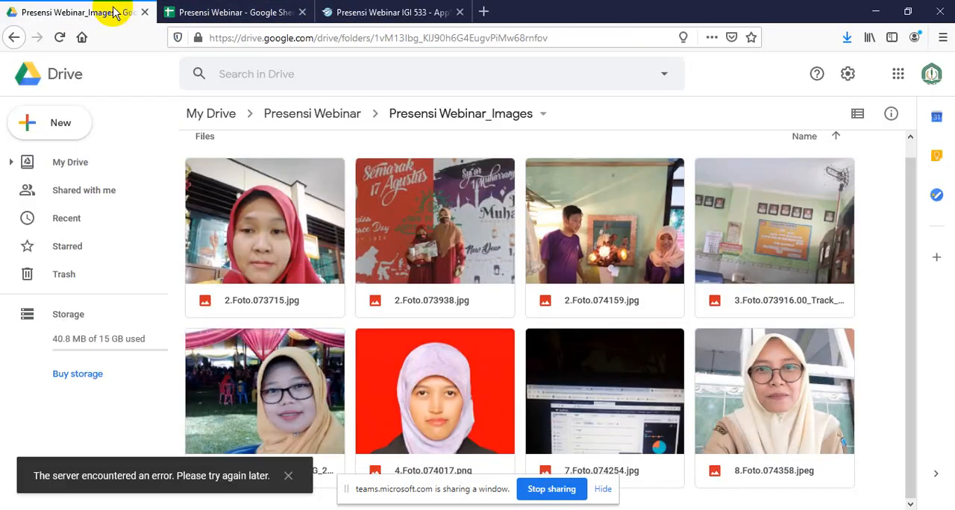
click(307, 115)
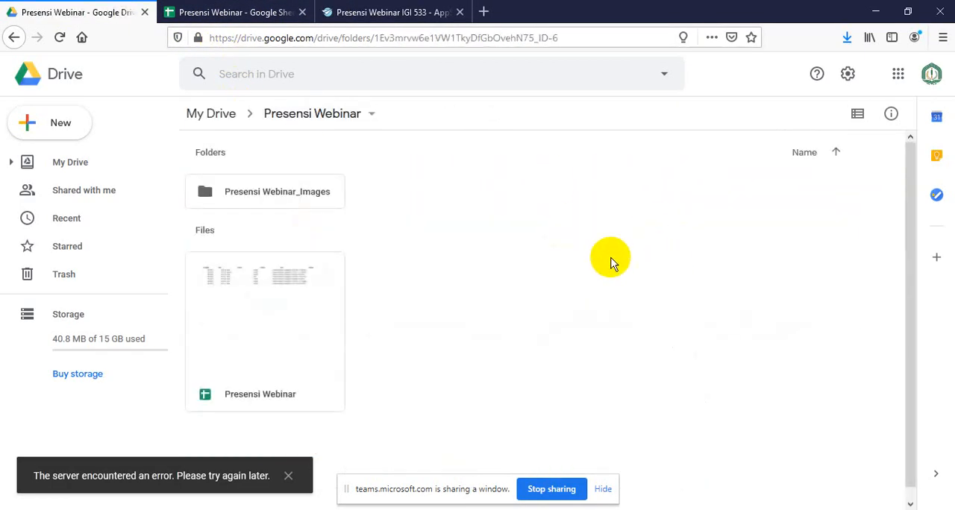
click(310, 267)
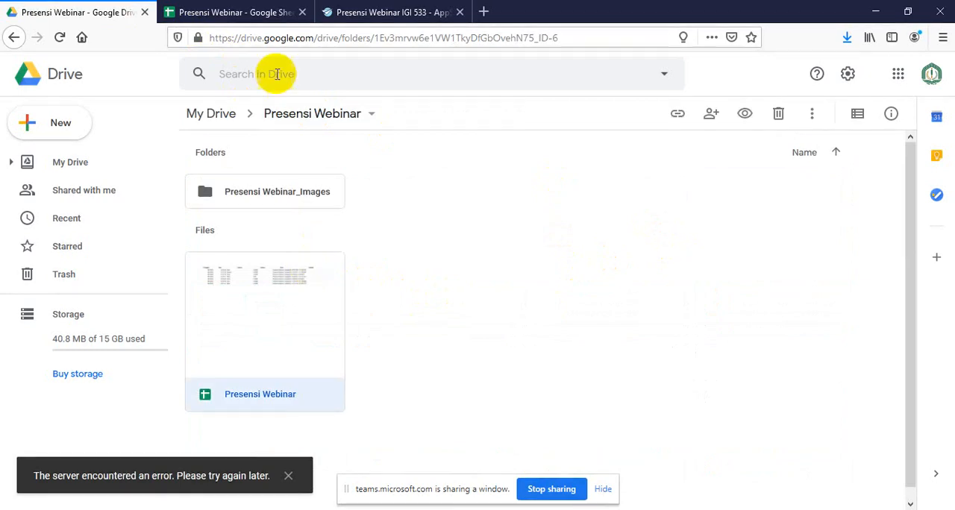
Copy the Lokasi coordinates of the first entry in the Presensi Webinar spreadsheet
click(239, 12)
click(713, 185)
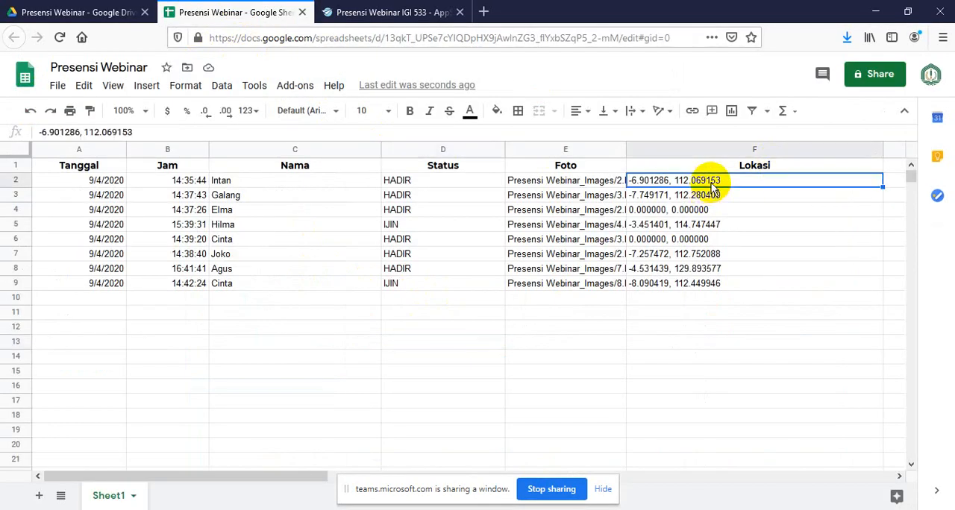
key(ctrl+c)
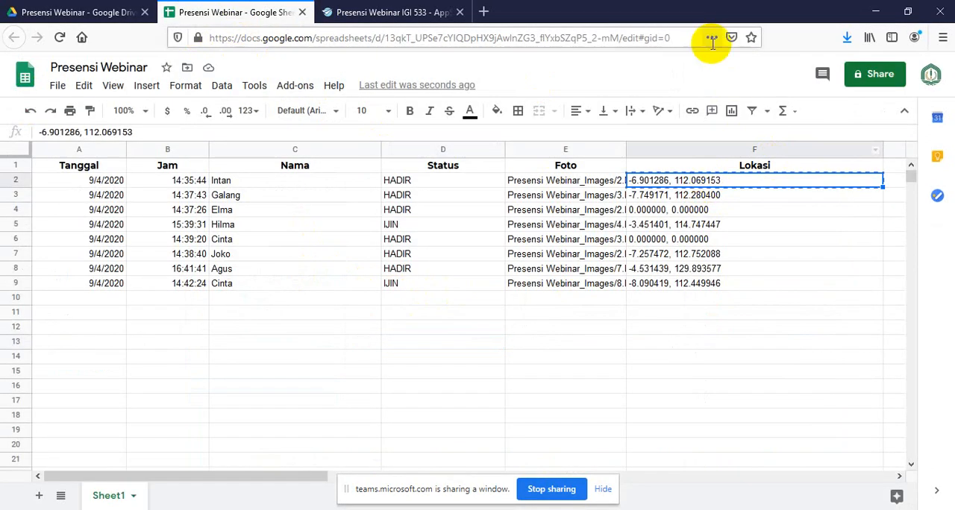
Open Google Maps in a new browser tab by searching the web for "google map"
click(483, 12)
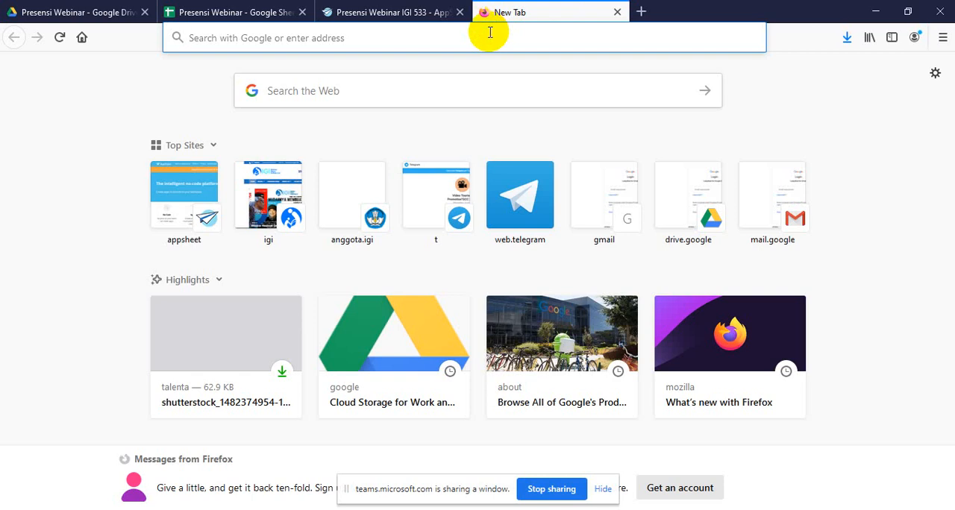
text(google)
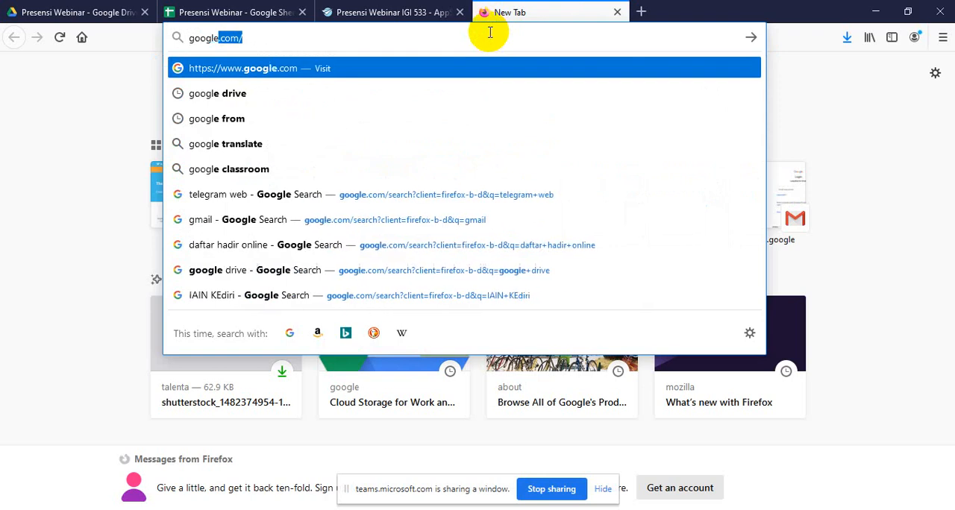
key(BackSpace)
text(map)
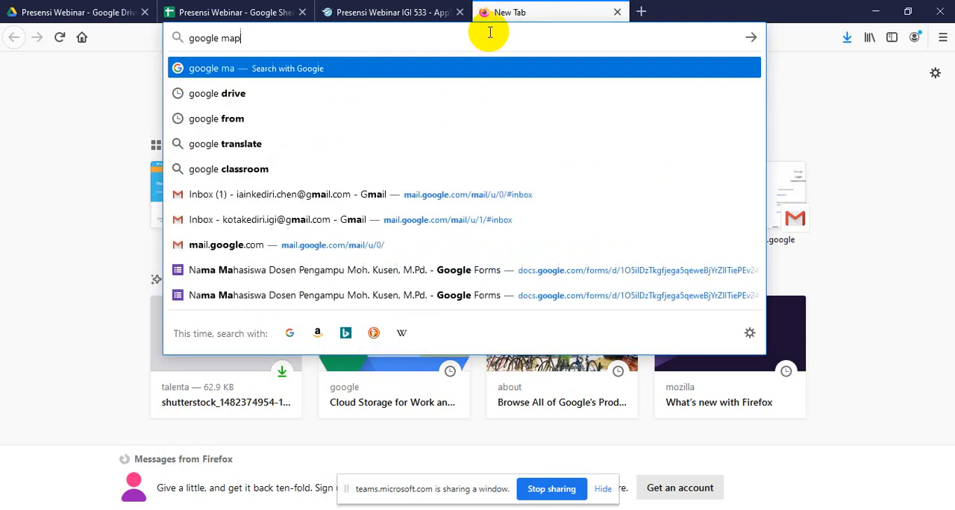
key(Return)
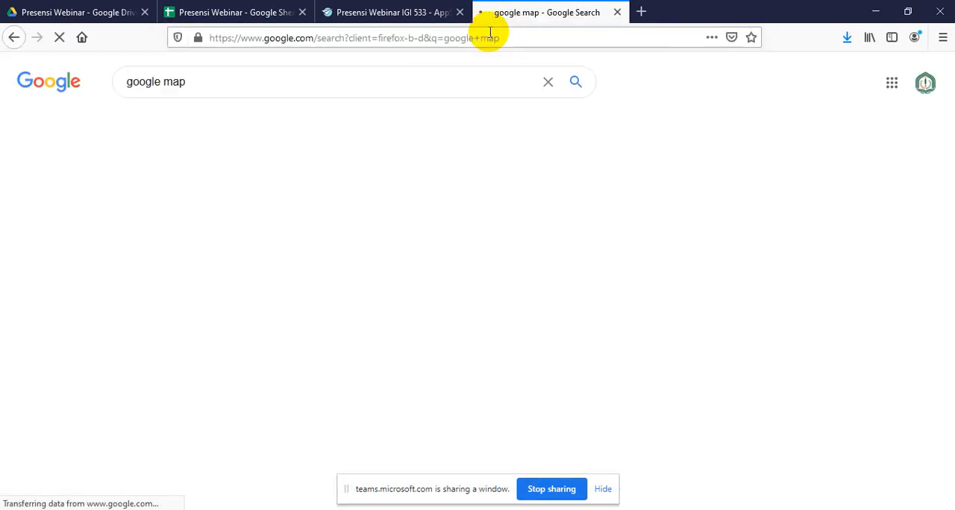
click(197, 202)
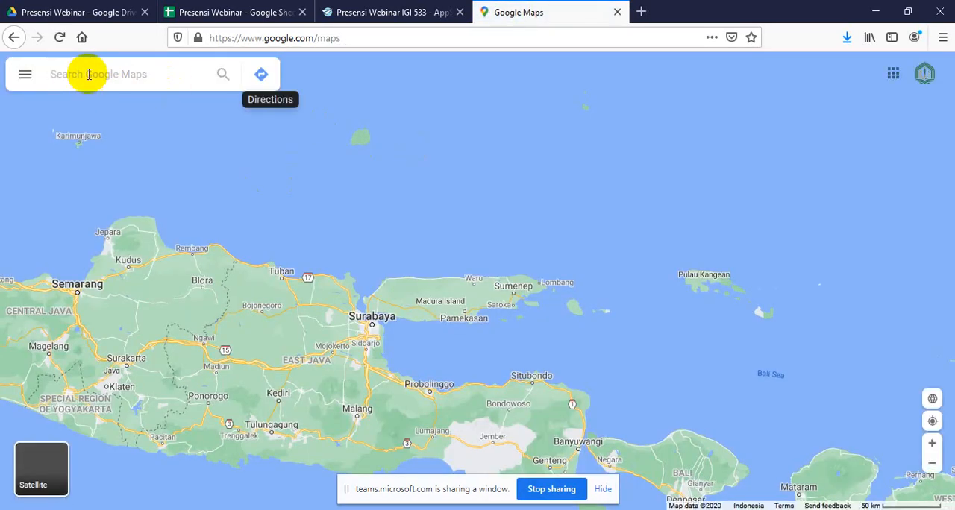
Look up the first entry's copied Lokasi coordinates in Google Maps and examine the surroundings of the pinned location up close
key(ctrl+v)
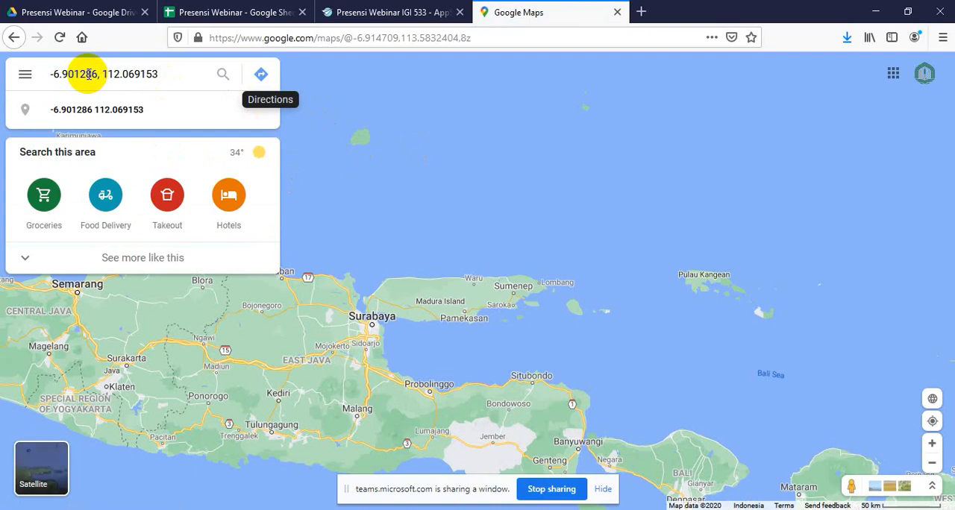
key(Return)
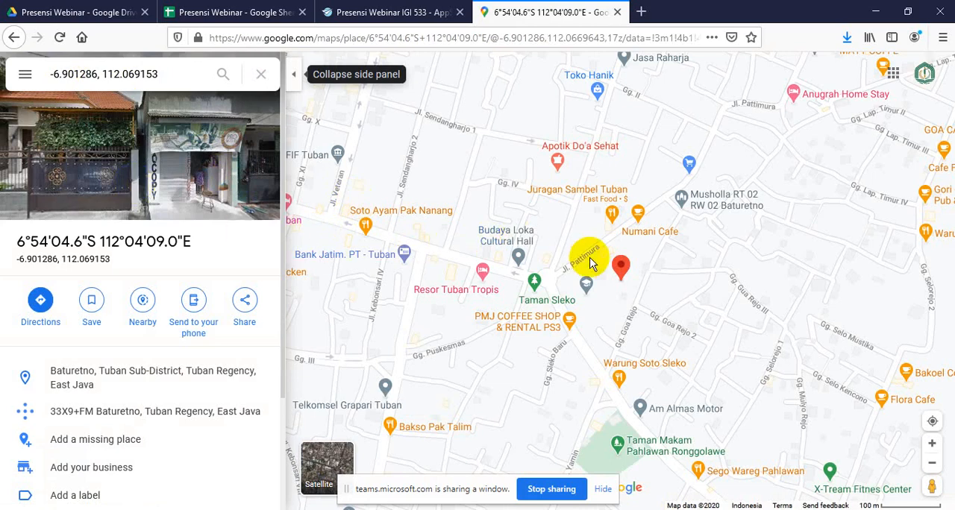
scroll(586, 258, up, 3)
scroll(591, 261, up, 2)
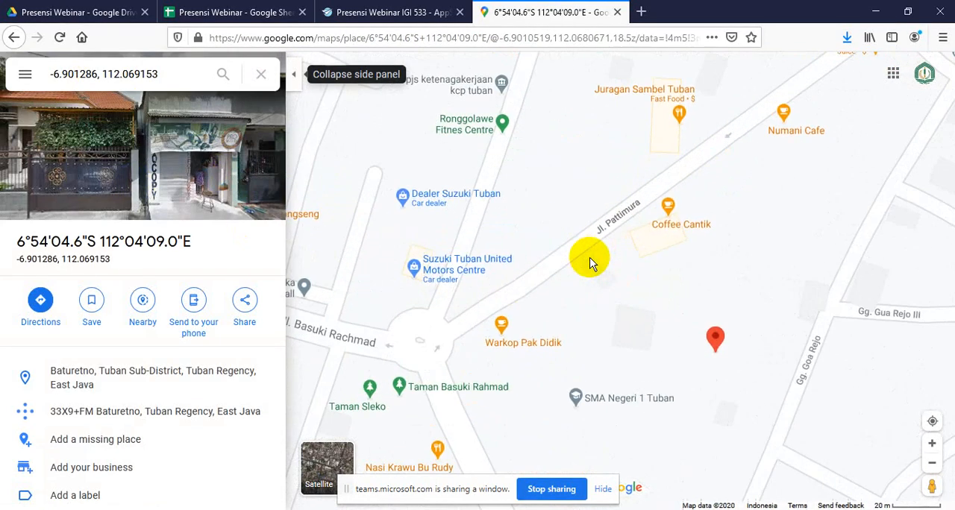
scroll(742, 405, up, 3)
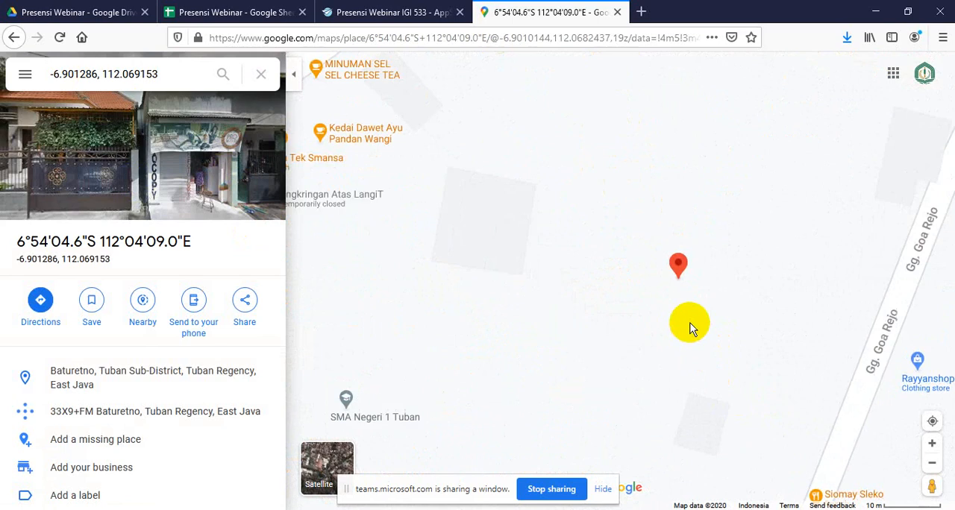
scroll(691, 321, up, 2)
scroll(693, 259, down, 2)
scroll(693, 259, down, 3)
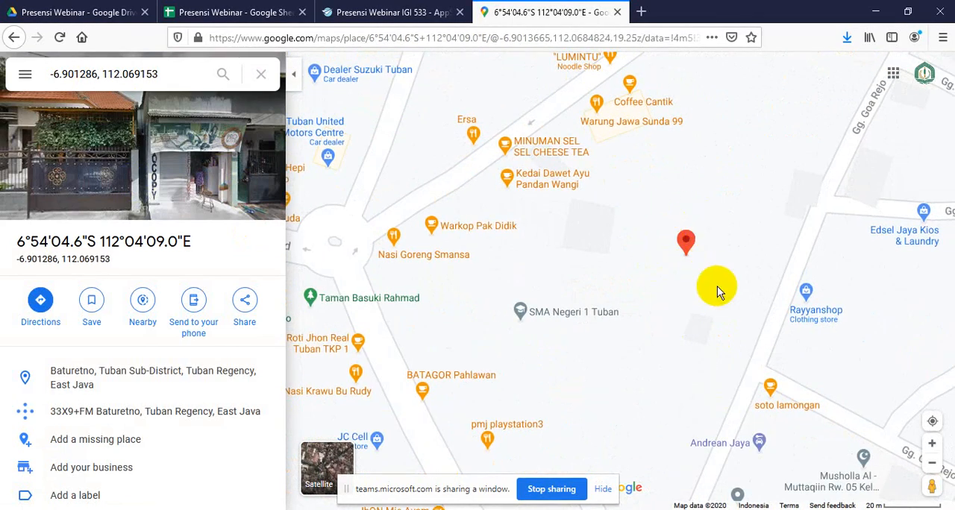
scroll(700, 275, up, 2)
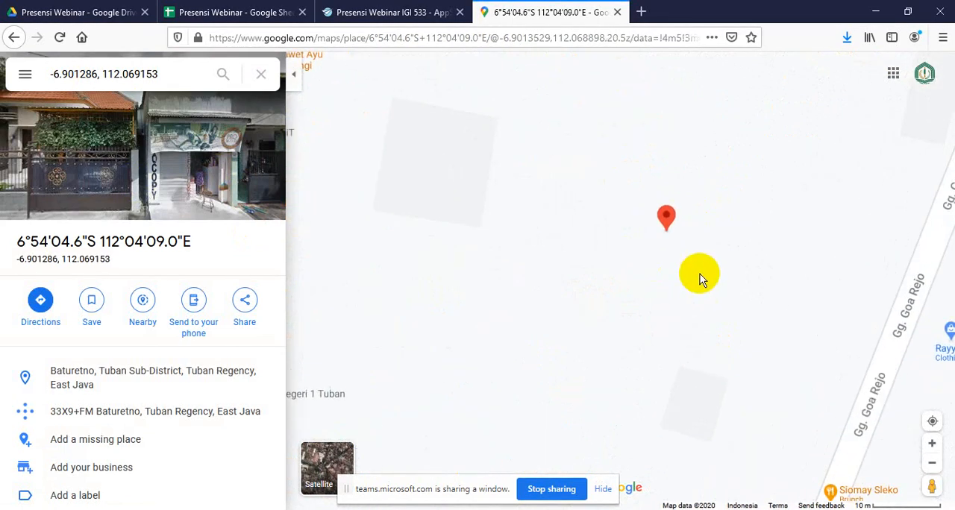
scroll(700, 274, down, 2)
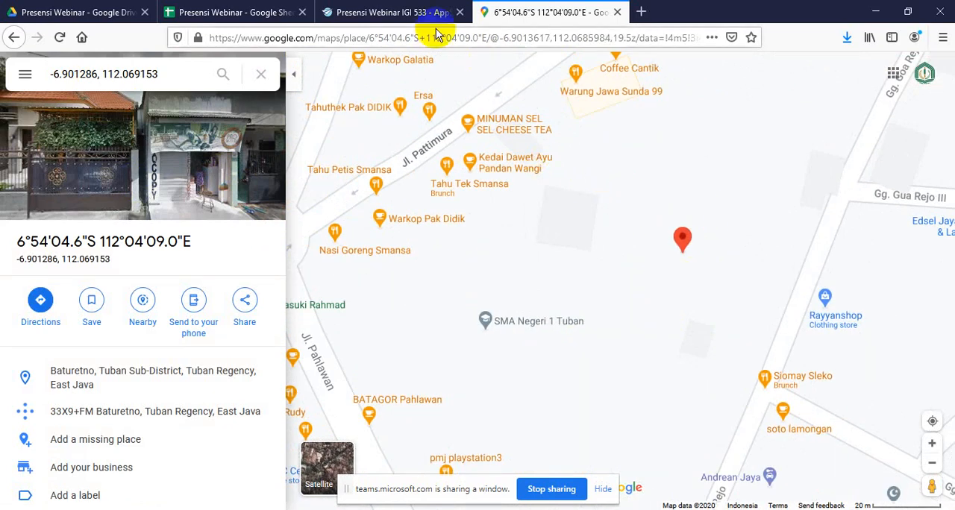
Copy the Lokasi coordinates in row 7 of the Presensi Webinar spreadsheet and look them up in Google Maps
click(223, 17)
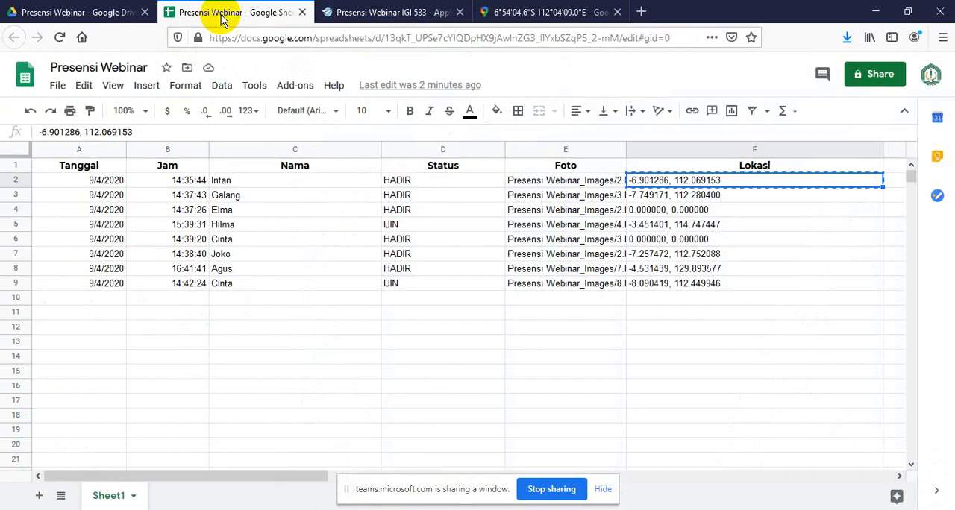
click(701, 258)
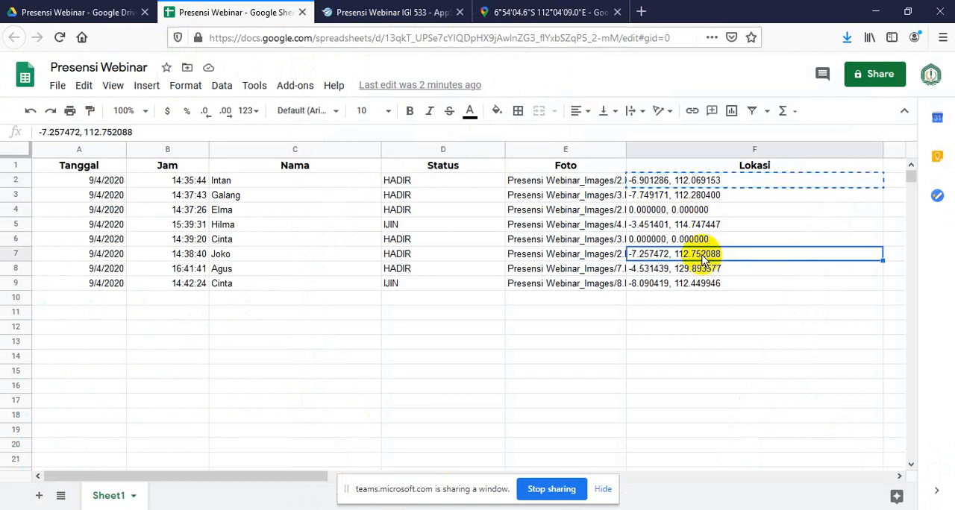
click(510, 10)
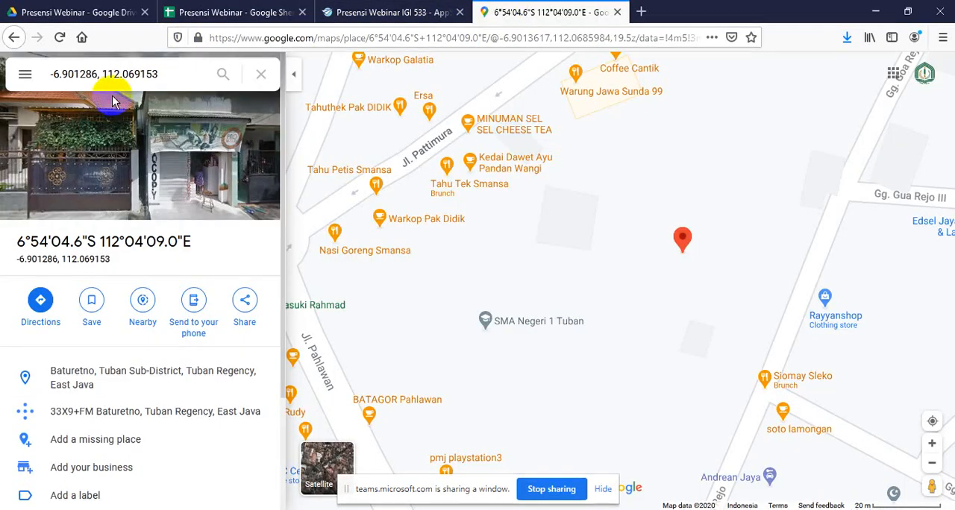
drag(183, 73, 17, 64)
text(-7.257472, 112.752088)
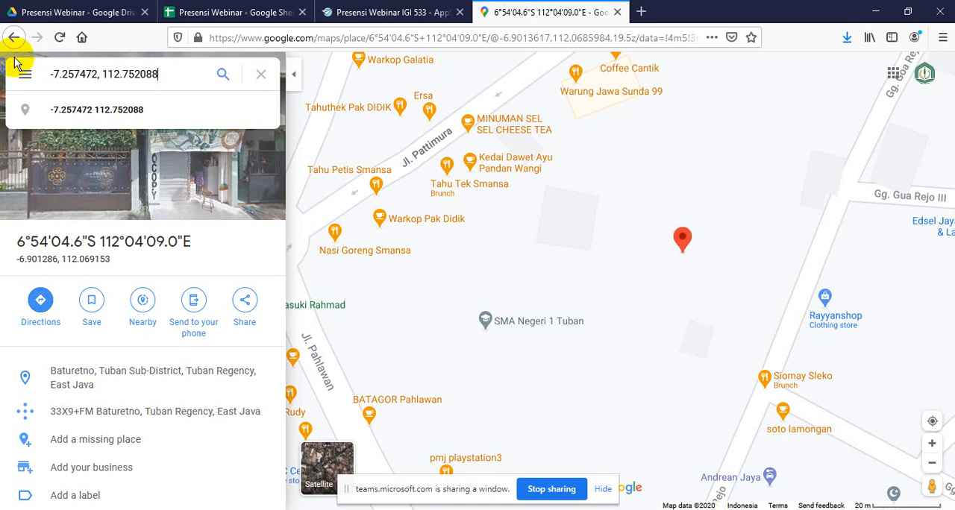
key(Return)
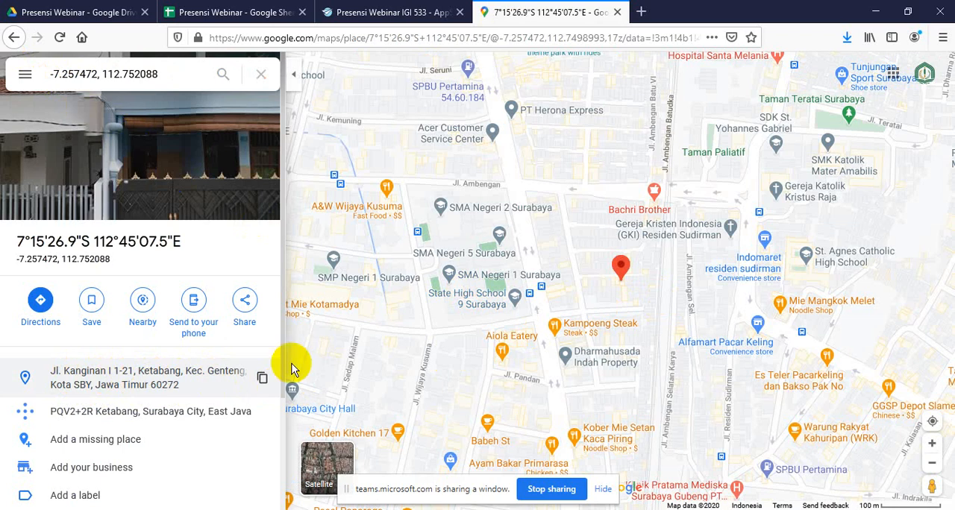
Review the open Drive, spreadsheet, AppSheet and Google Maps pages, and close the Google Maps and AppSheet tabs
click(398, 13)
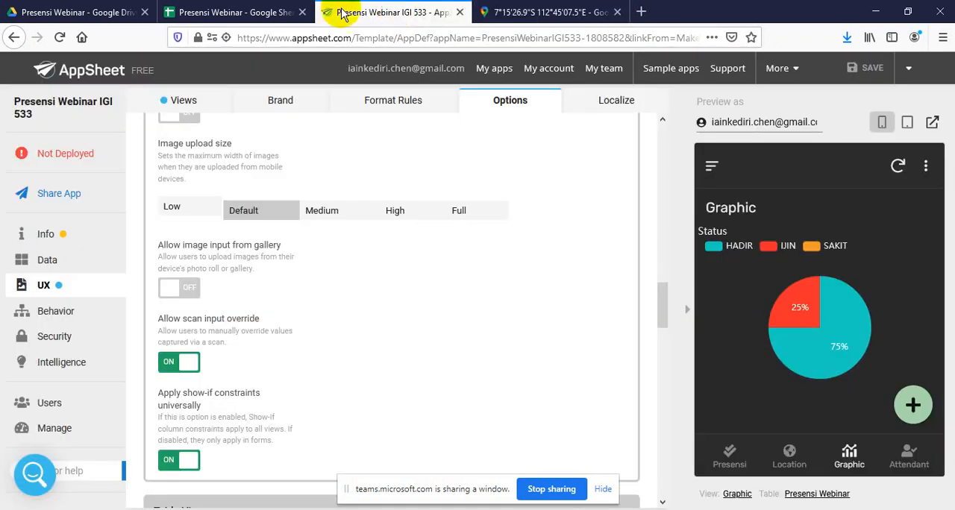
click(254, 11)
click(97, 14)
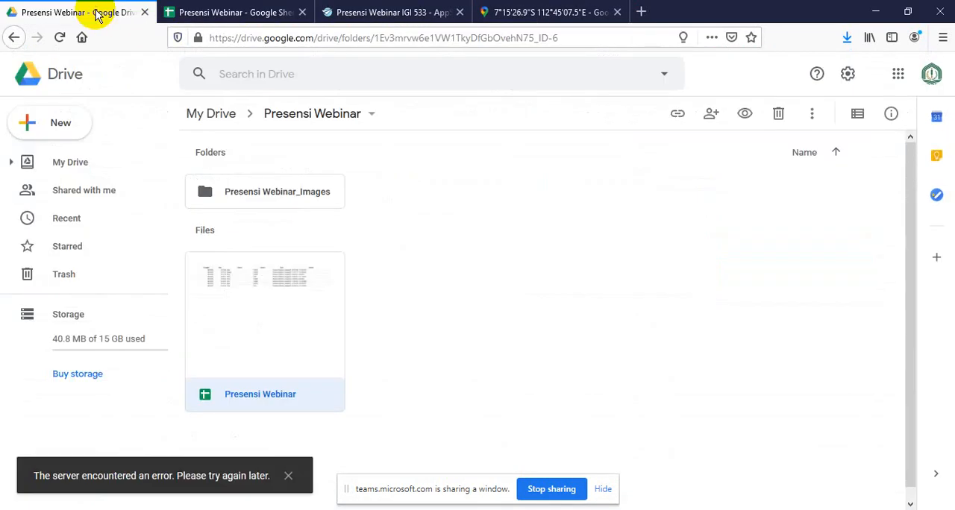
click(239, 12)
click(355, 12)
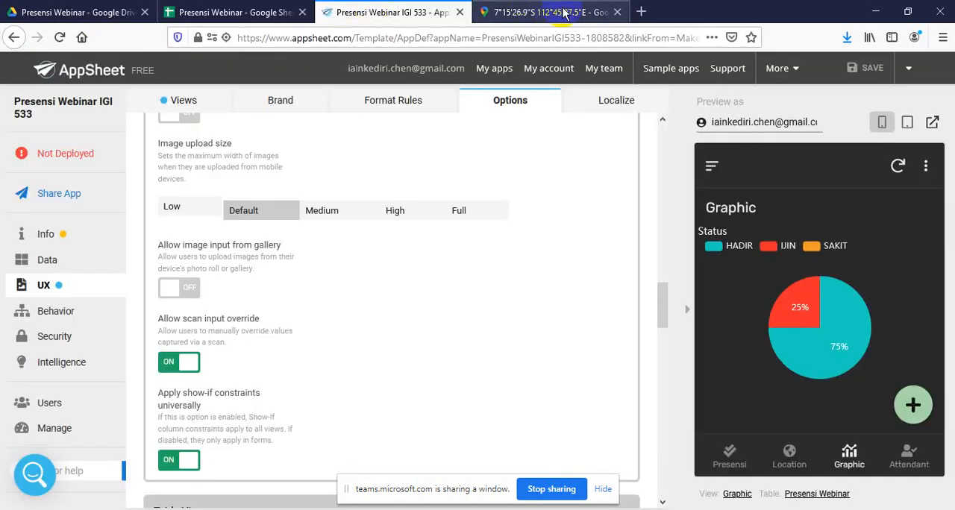
click(556, 12)
click(396, 15)
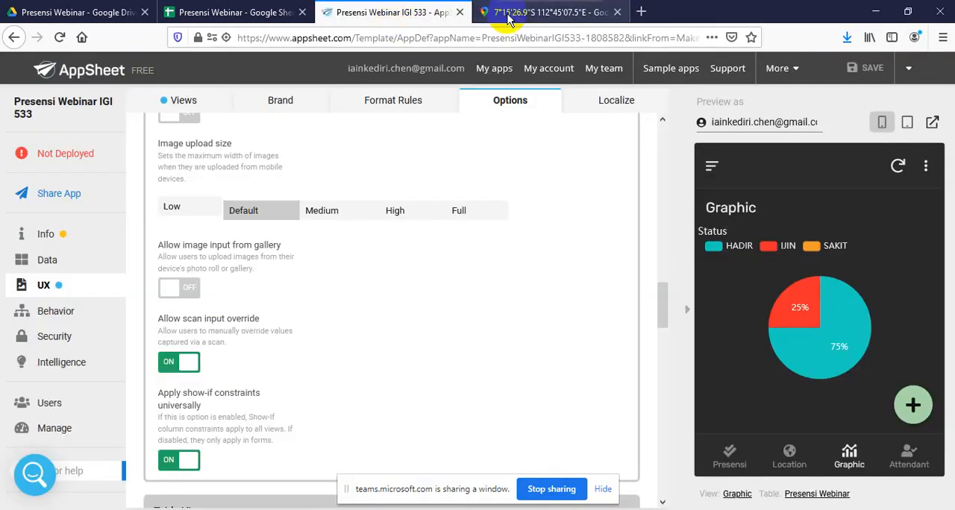
click(553, 13)
click(617, 12)
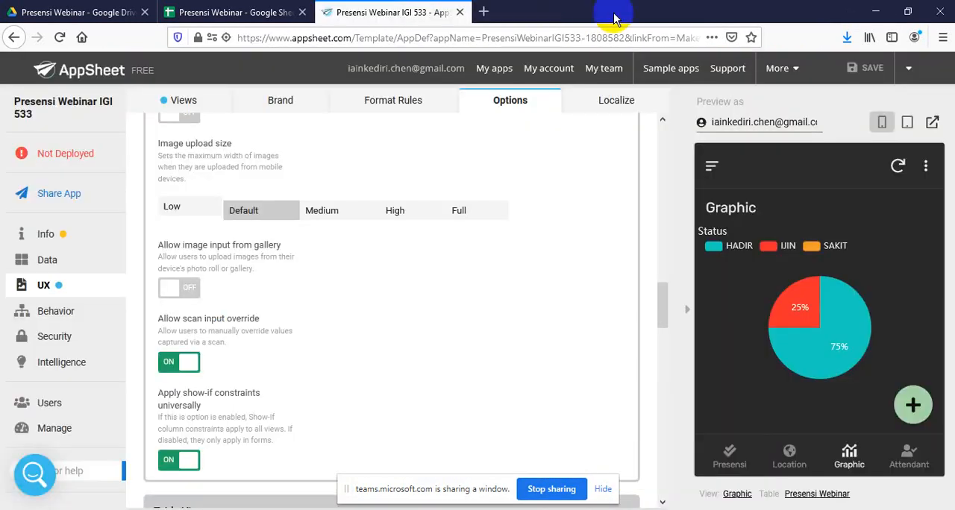
click(459, 12)
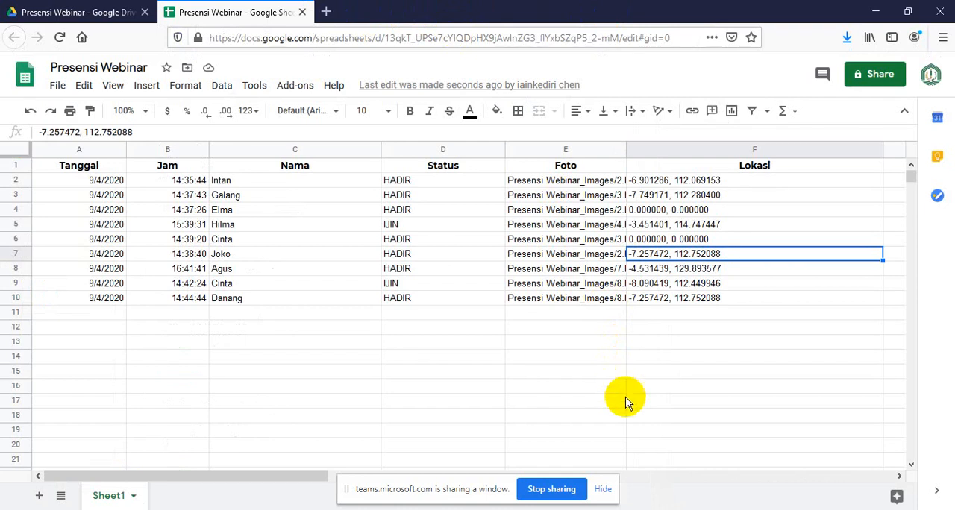
Stop sharing the window in the Teams meeting and return to the Presensi Webinar spreadsheet to view its entries
click(654, 509)
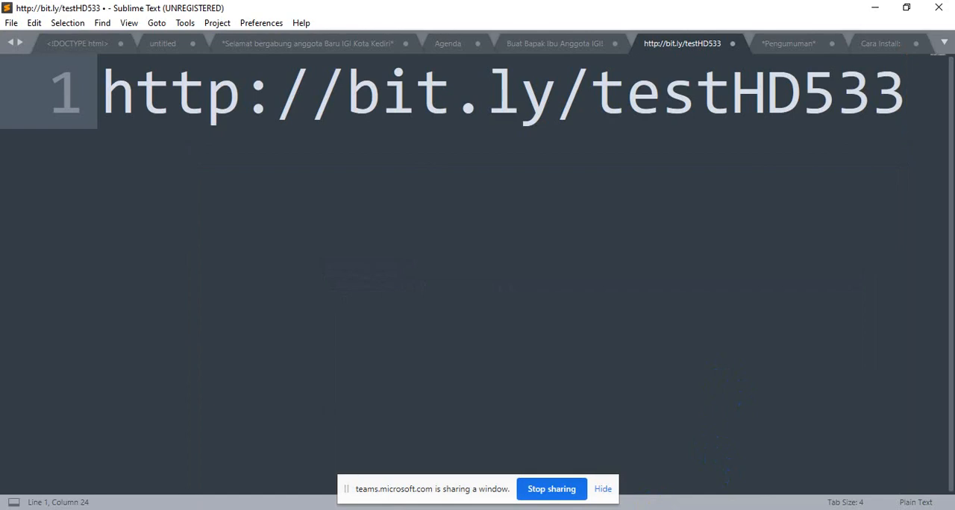
click(602, 509)
click(676, 432)
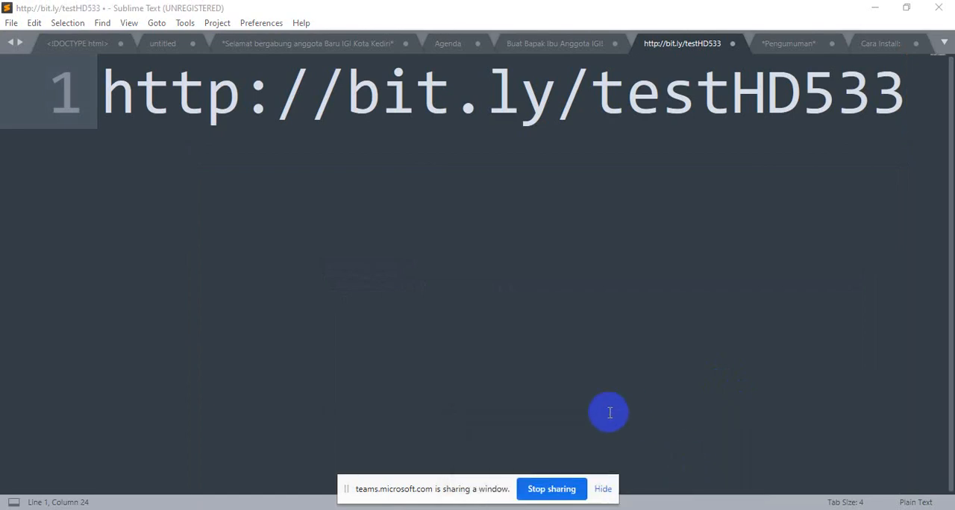
click(552, 489)
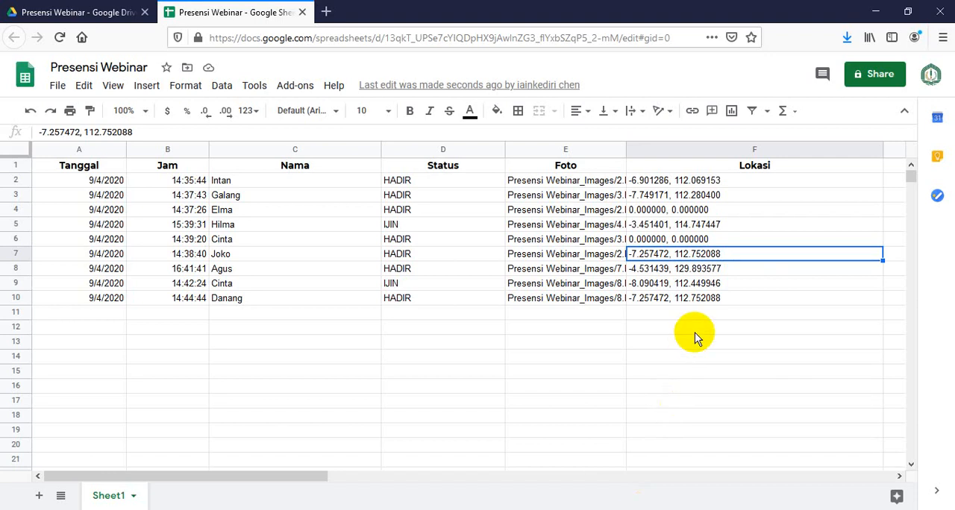
click(695, 328)
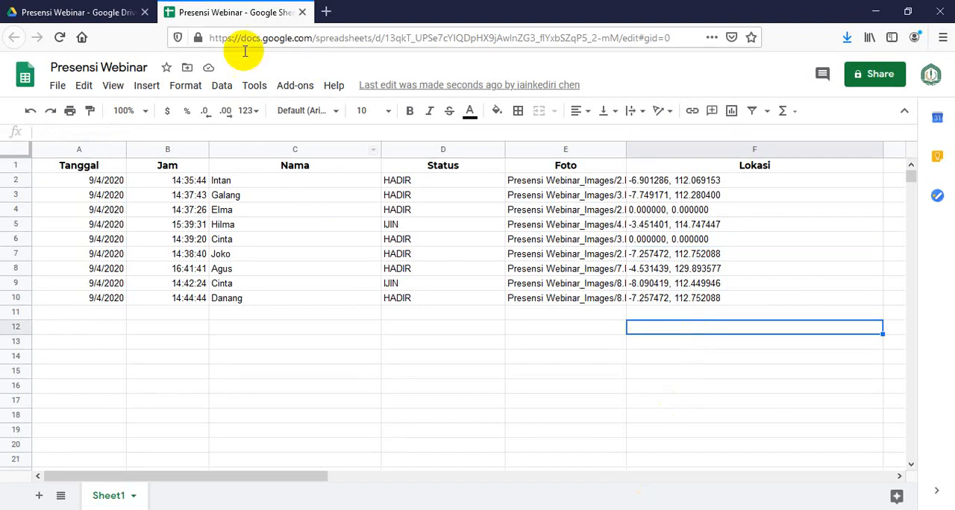
click(374, 371)
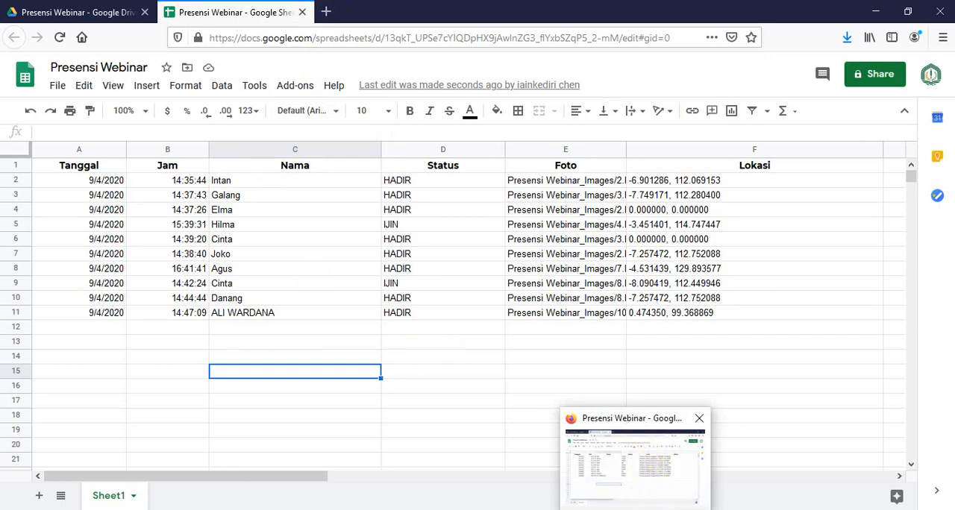
Switch to the Microsoft Teams meeting and change the third listed presenter's role to attendee
click(611, 506)
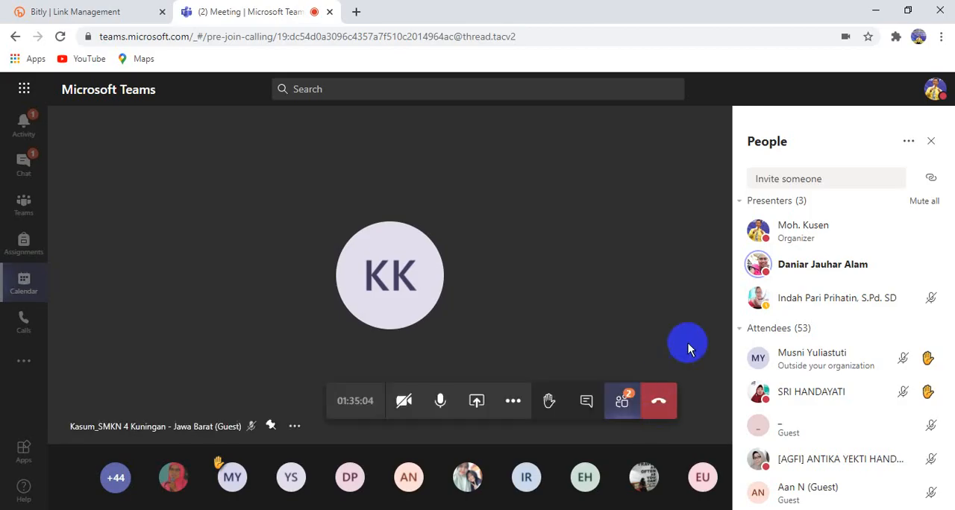
click(933, 300)
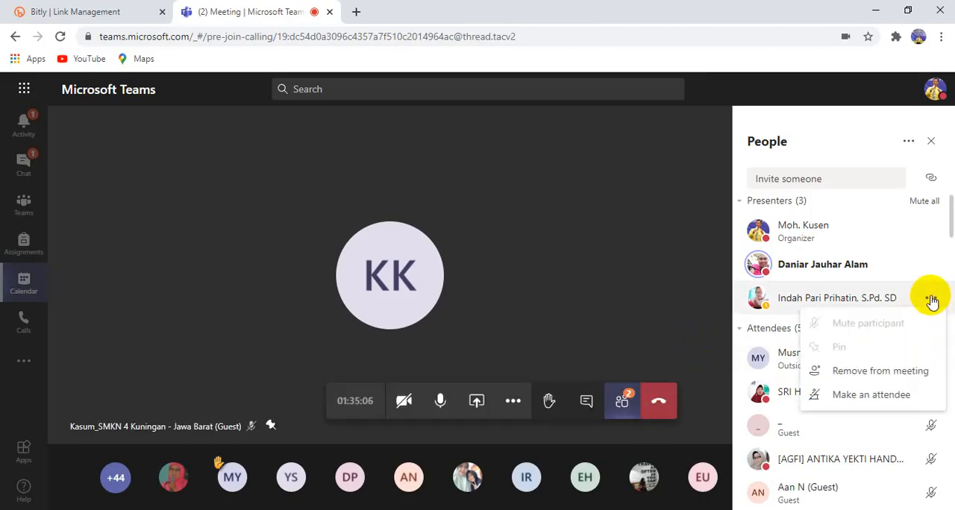
click(860, 394)
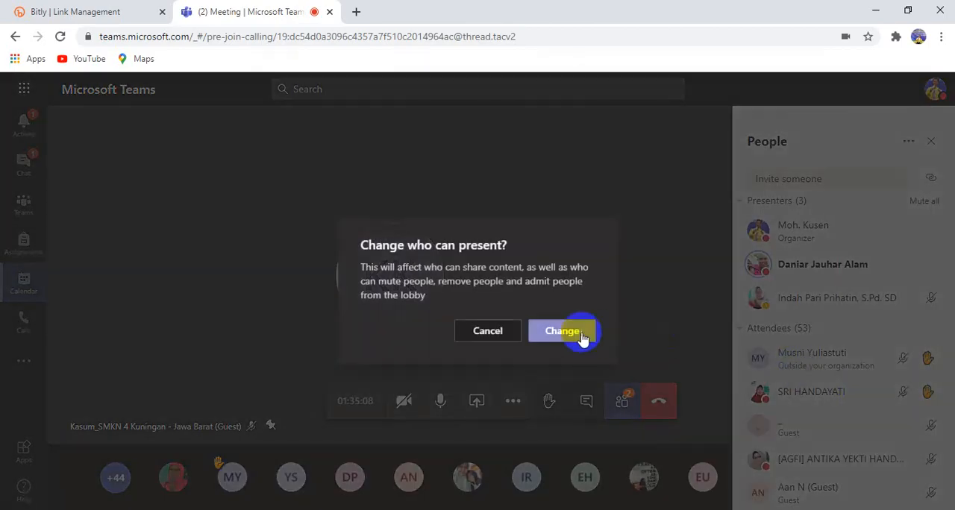
click(565, 332)
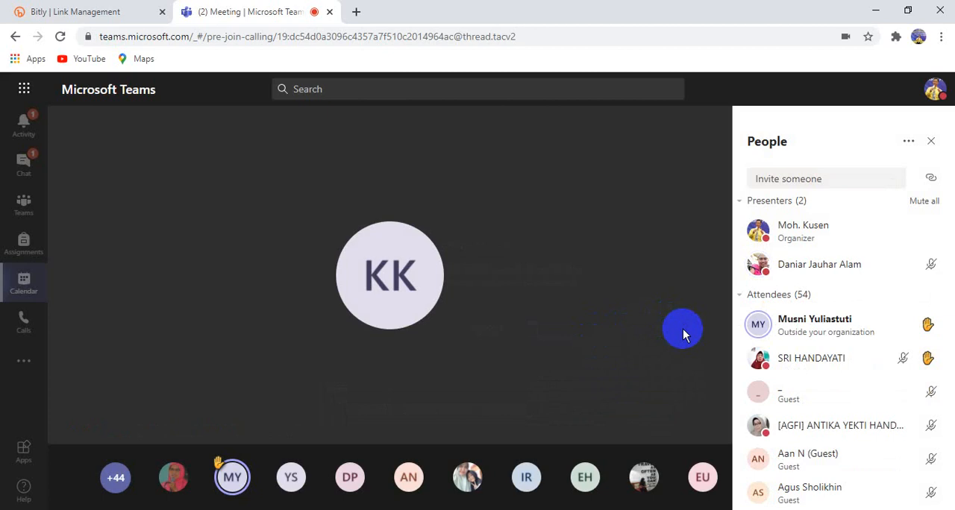
Switch back to the Firefox window and open the AppSheet site's My Apps page in a new tab
mouse_move(692, 325)
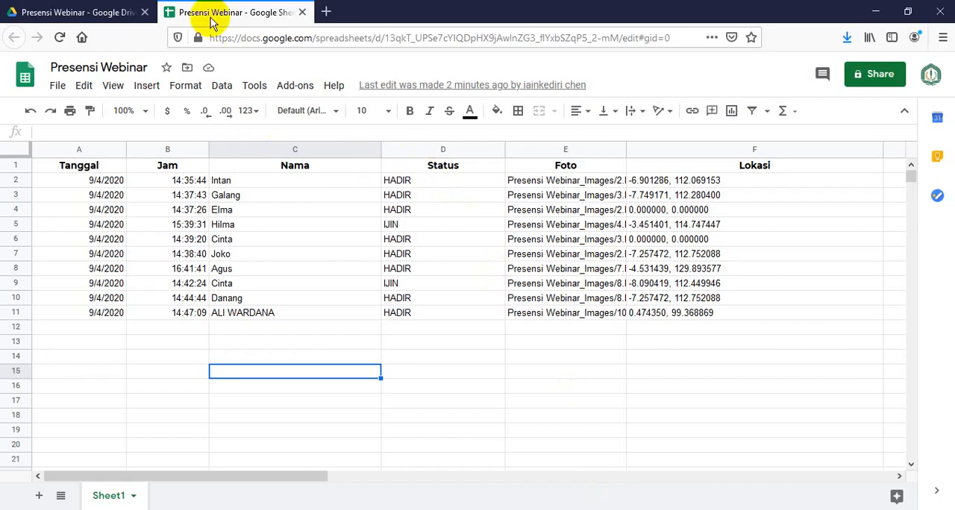
click(330, 14)
text(appsheet.com/)
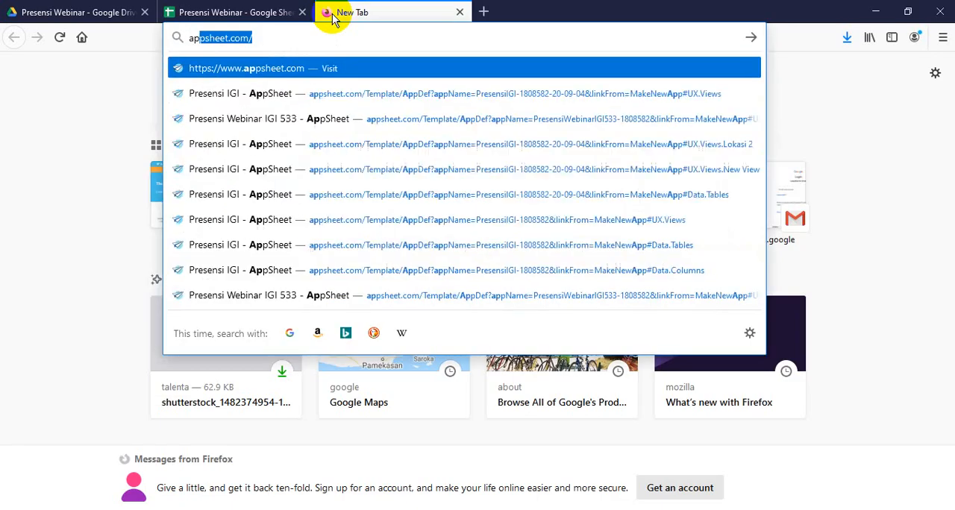
key(Return)
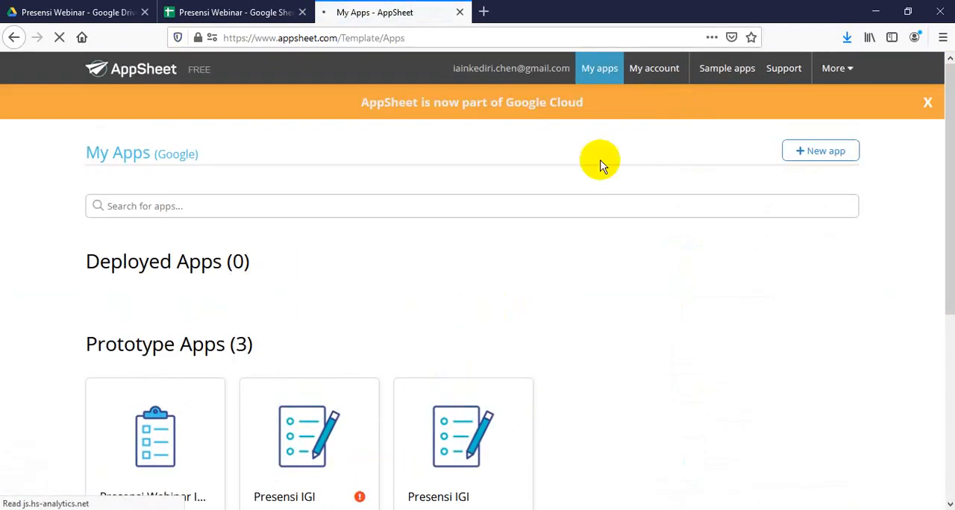
Dismiss the Welcome pop-up on the My Apps page and open the Presensi Webinar IGI 533 prototype app in the editor
scroll(471, 291, down, 3)
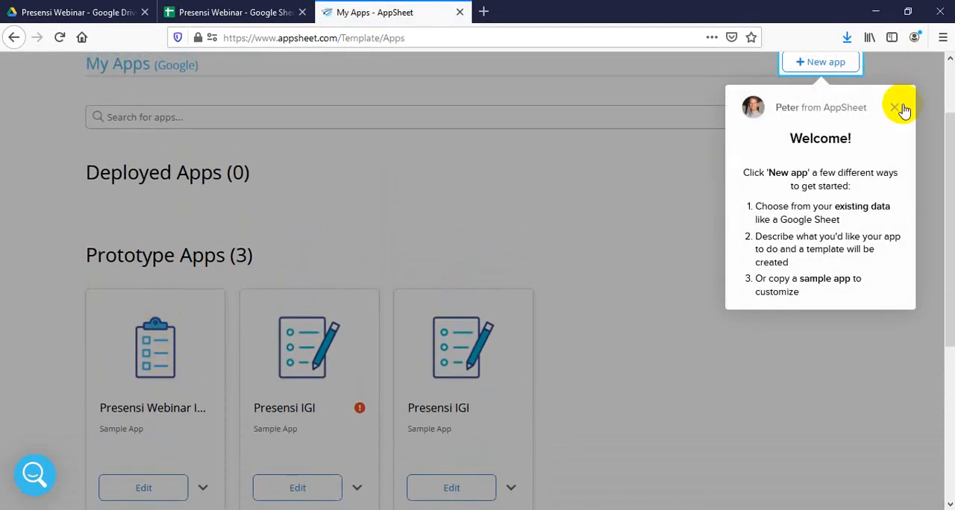
click(897, 109)
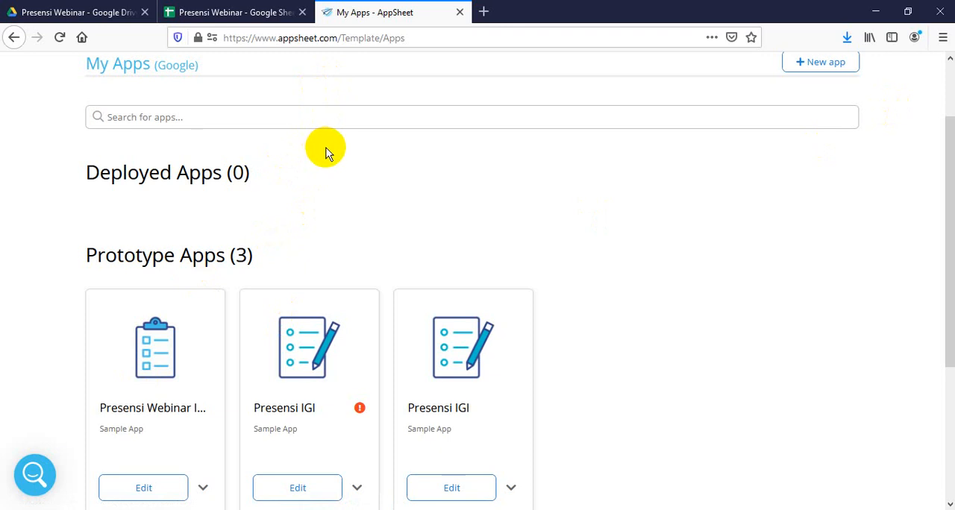
click(183, 370)
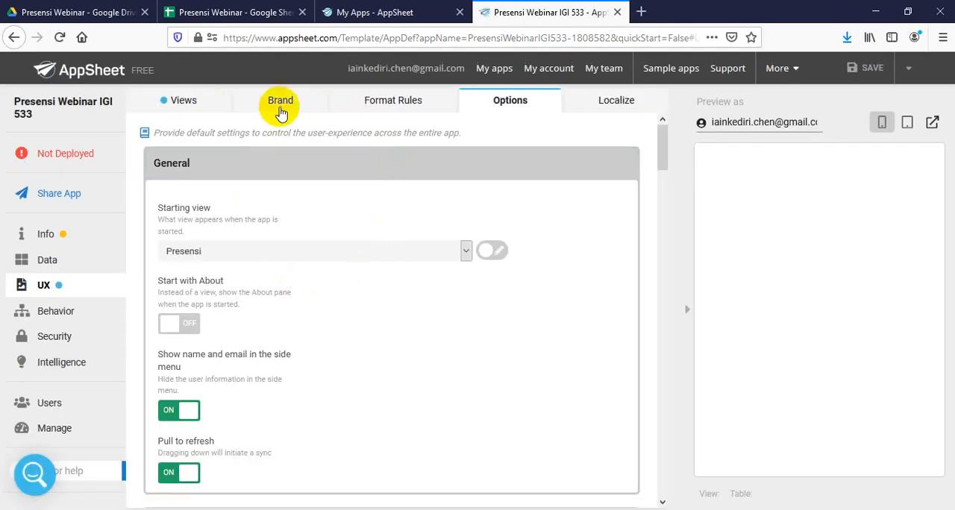
Open the app's data column settings and expand the Presensi Webinar table to show its column definitions
click(58, 266)
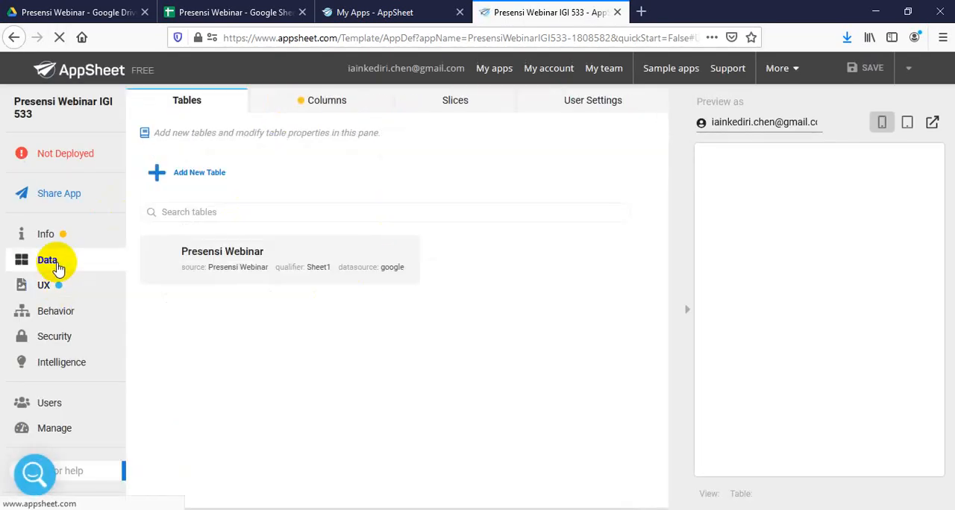
click(337, 99)
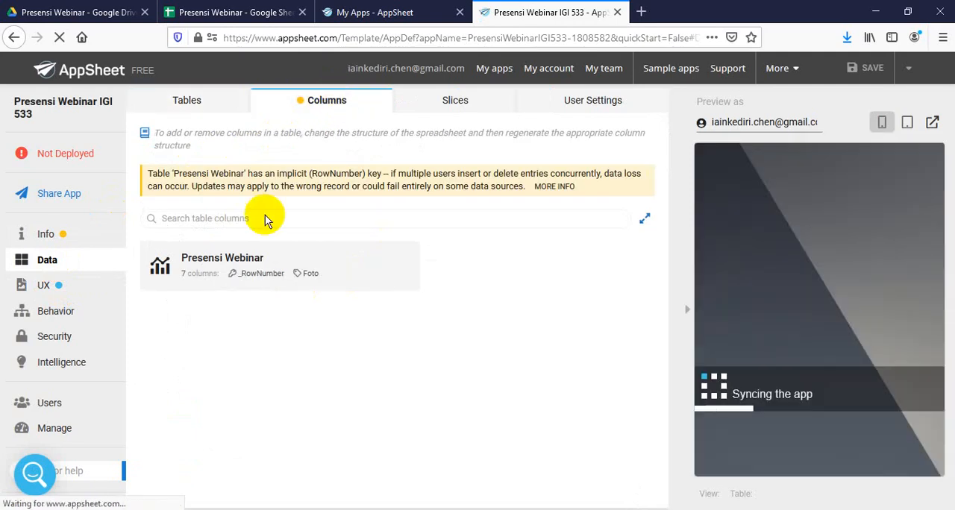
click(235, 280)
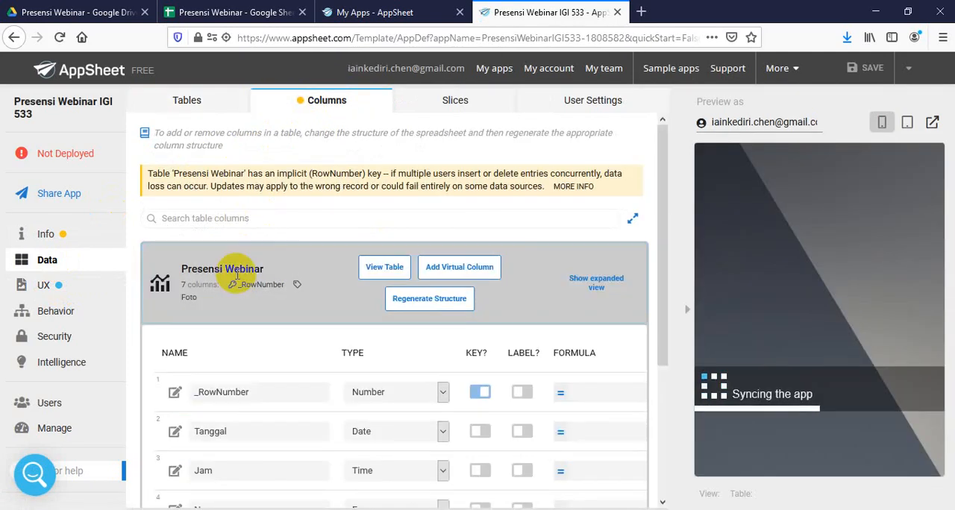
scroll(323, 337, down, 3)
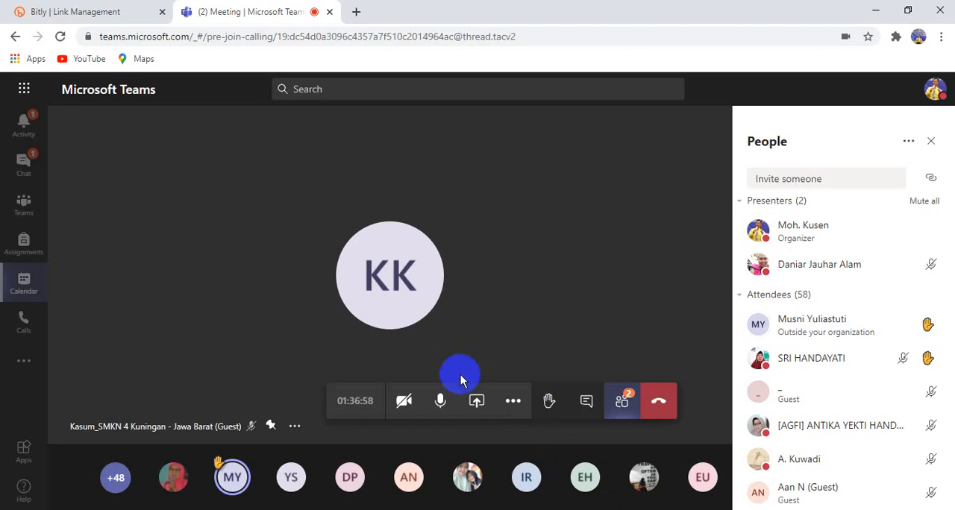
In the Microsoft Teams meeting, share the Firefox application window showing the Presensi Webinar IGI 533 editor
click(480, 409)
click(171, 368)
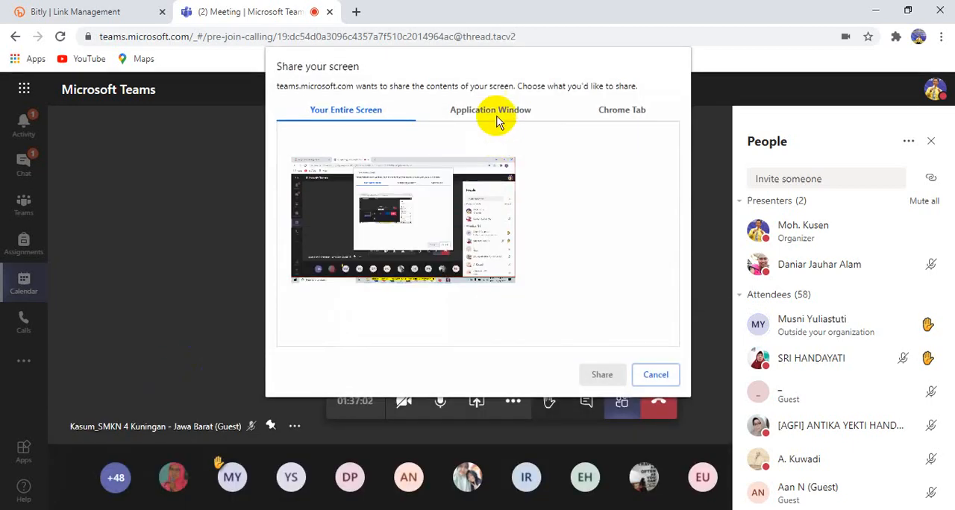
click(499, 119)
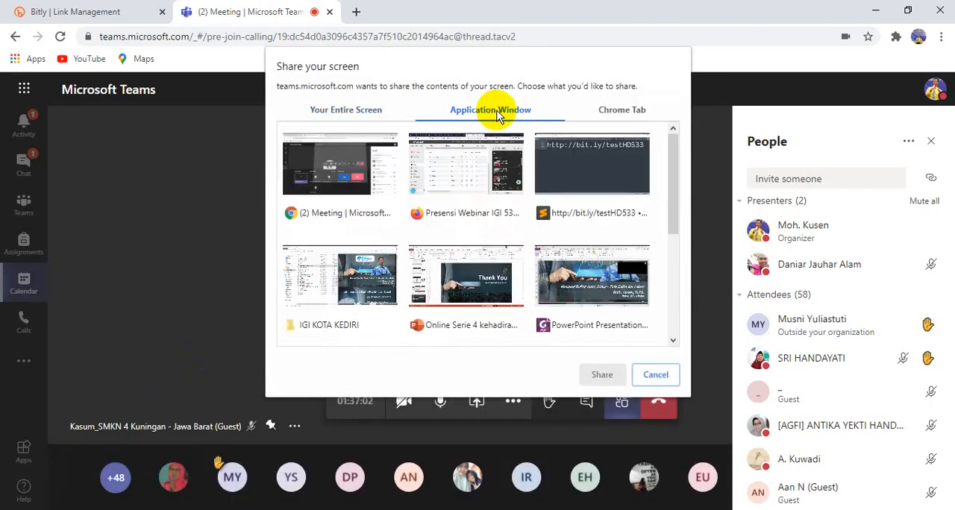
click(435, 188)
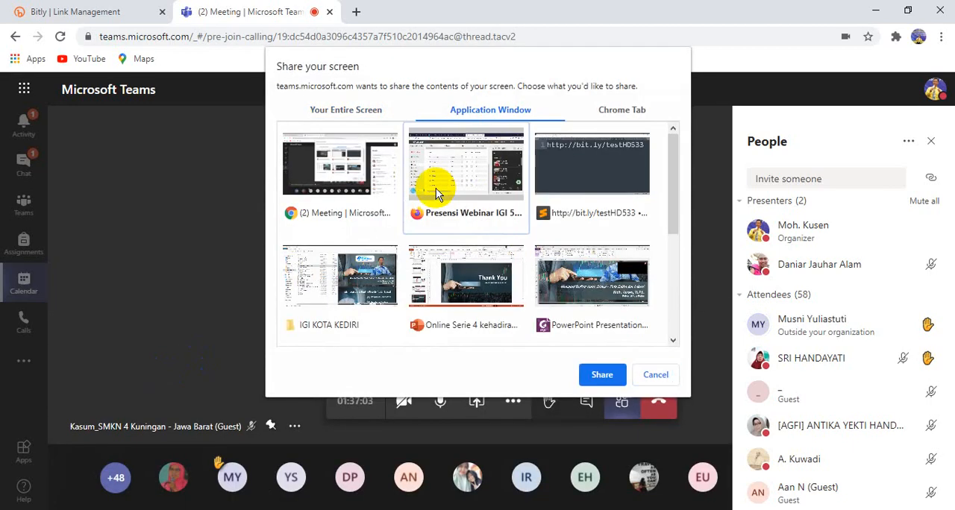
click(602, 375)
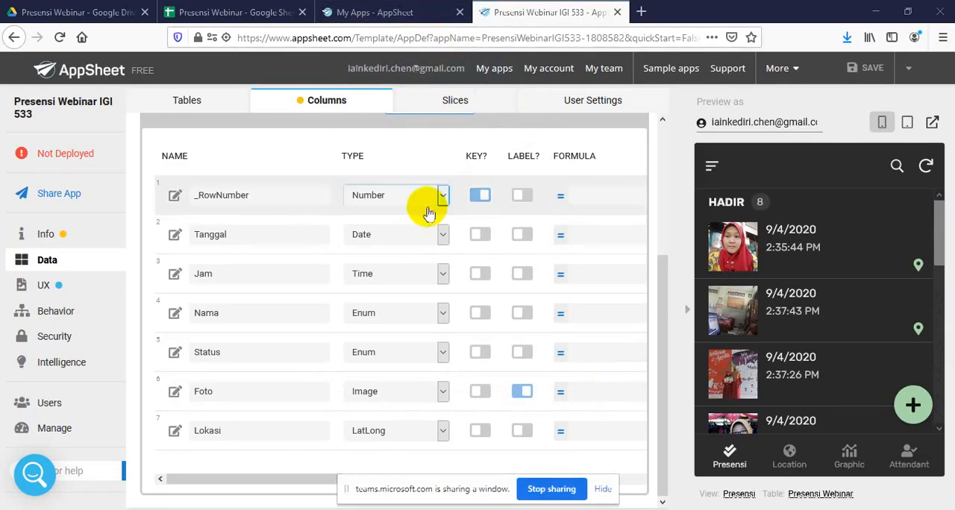
Browse the data types available for the Nama column and close the list without choosing another type
click(423, 317)
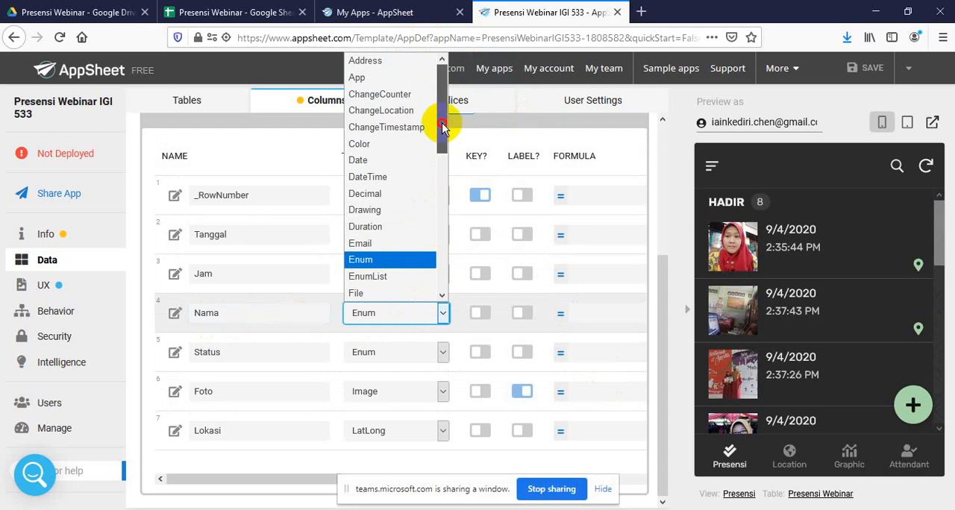
drag(444, 120, 435, 246)
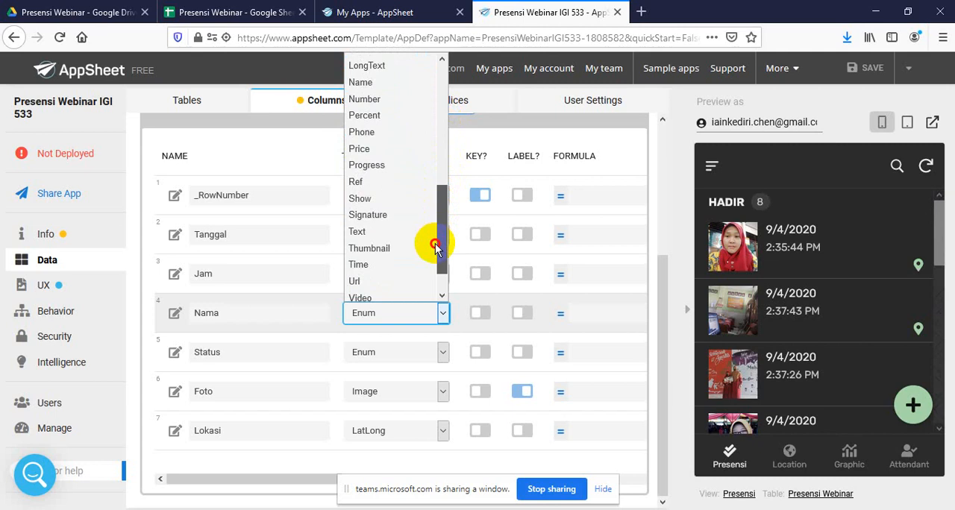
click(279, 149)
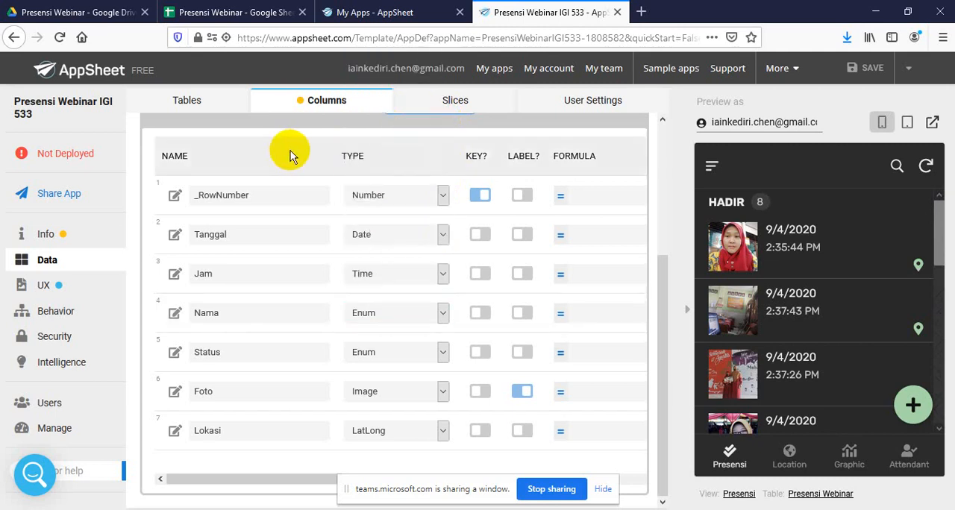
Compare the My Apps page, the Presensi Webinar IGI 533 column settings and the Presensi Webinar spreadsheet entries
click(382, 12)
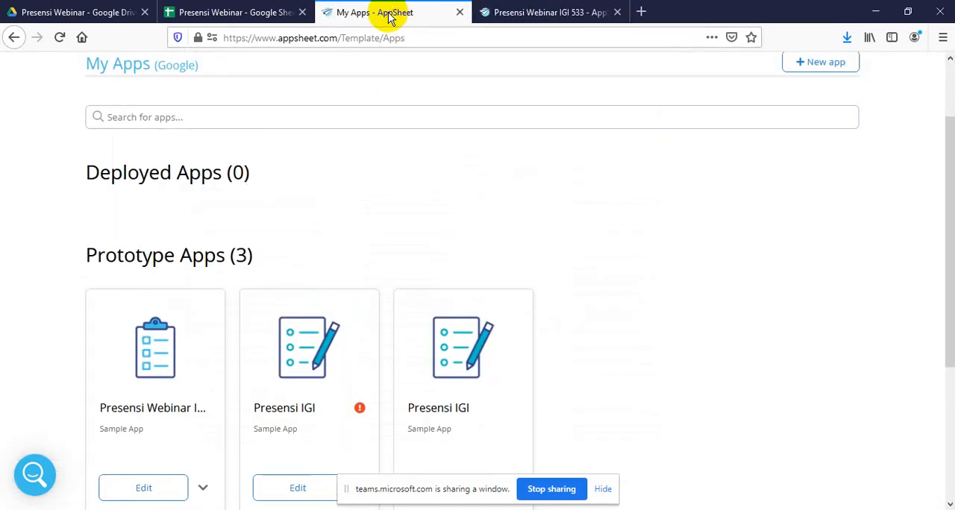
click(535, 13)
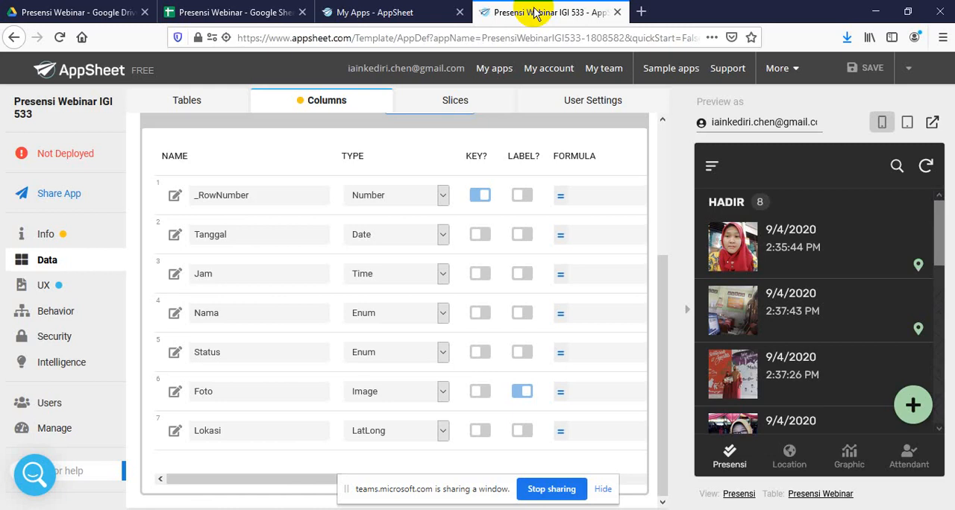
click(410, 11)
click(488, 10)
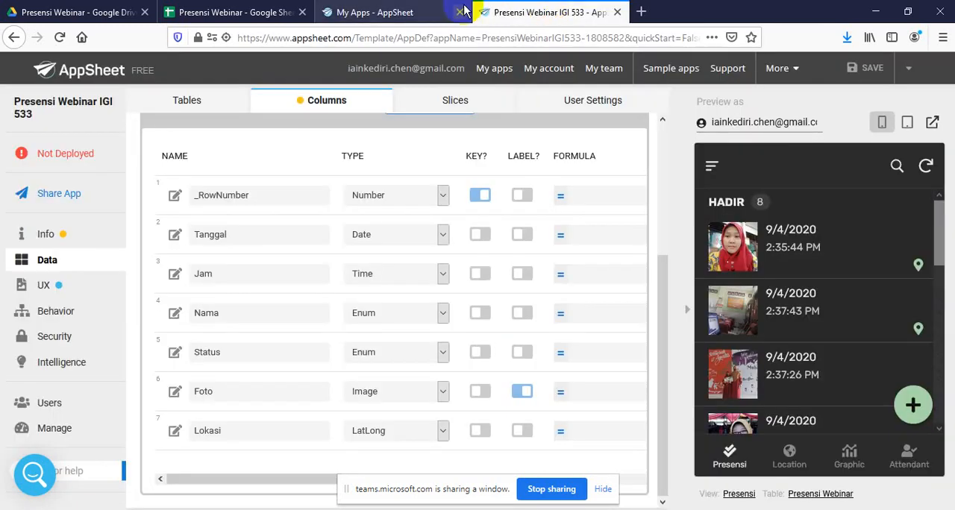
click(420, 13)
click(540, 14)
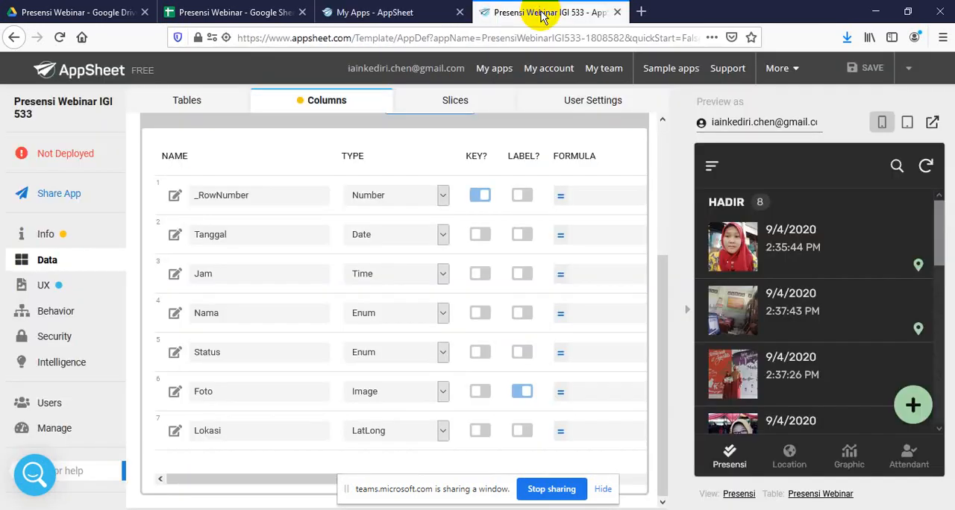
click(399, 11)
click(512, 11)
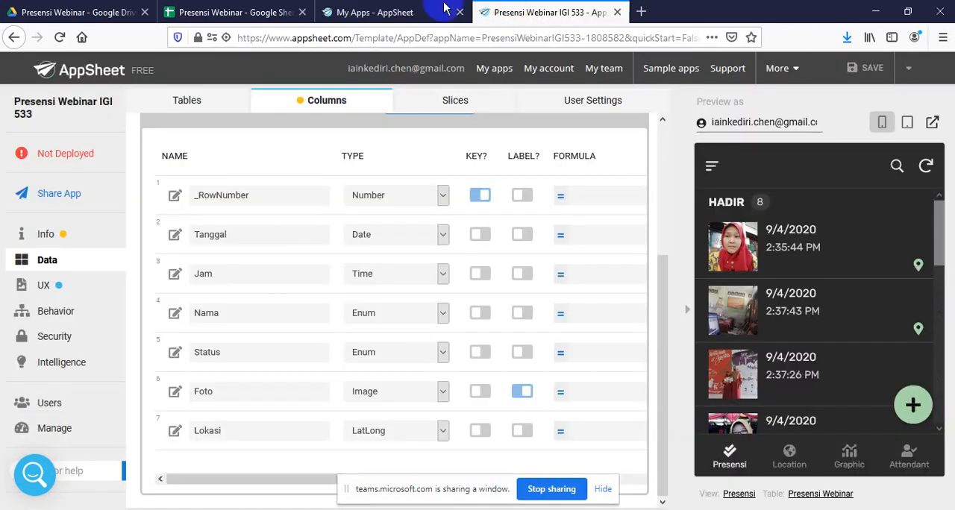
click(403, 11)
click(578, 11)
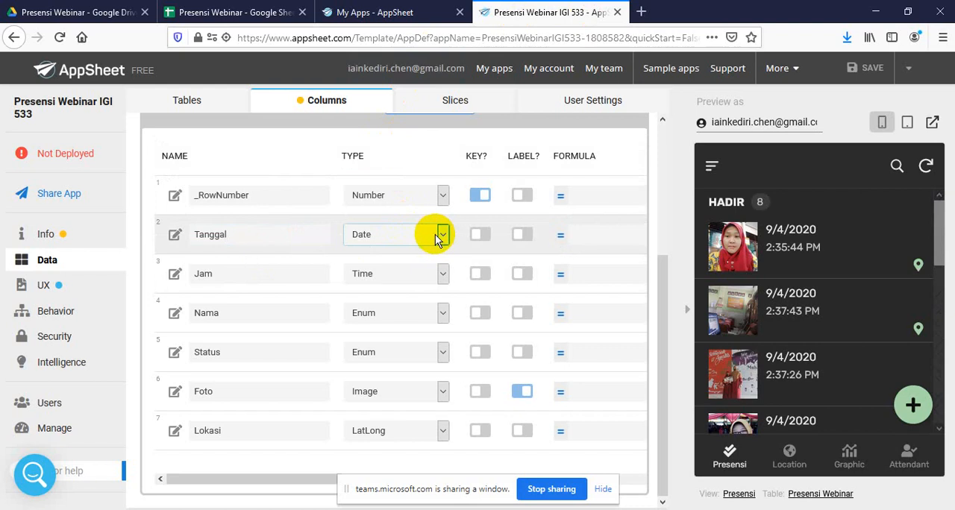
click(399, 13)
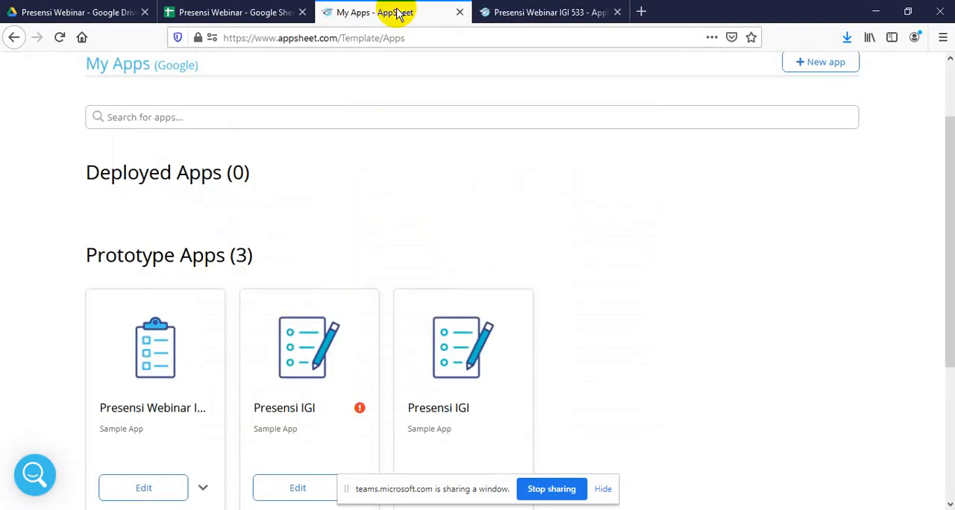
click(559, 12)
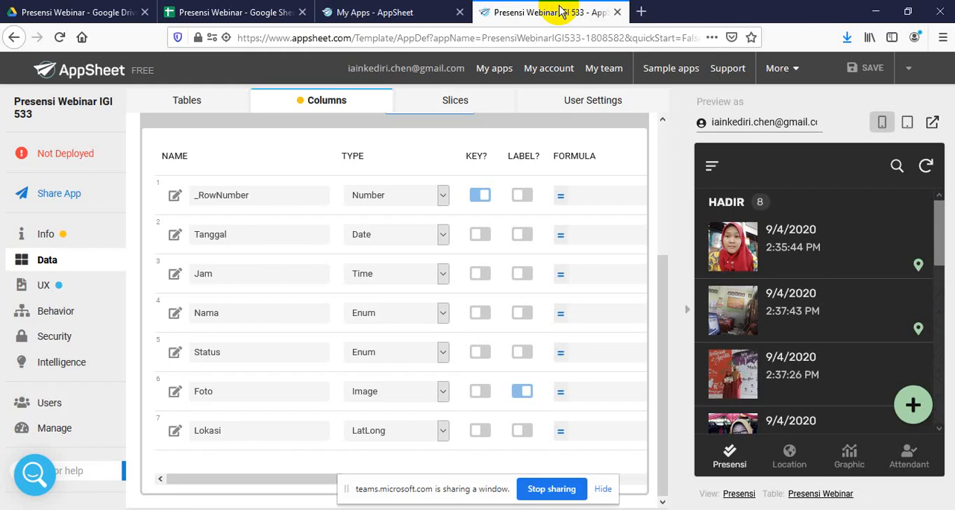
click(420, 12)
click(523, 13)
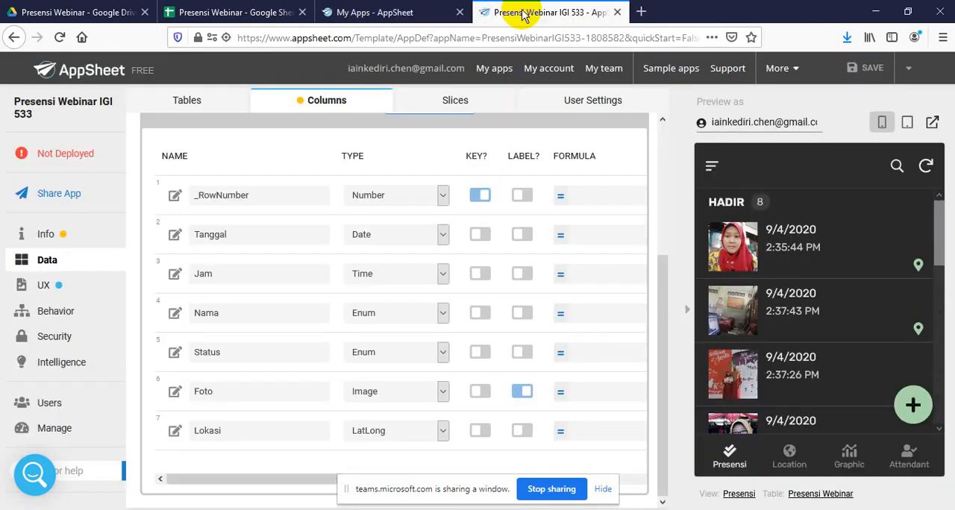
click(403, 12)
click(535, 15)
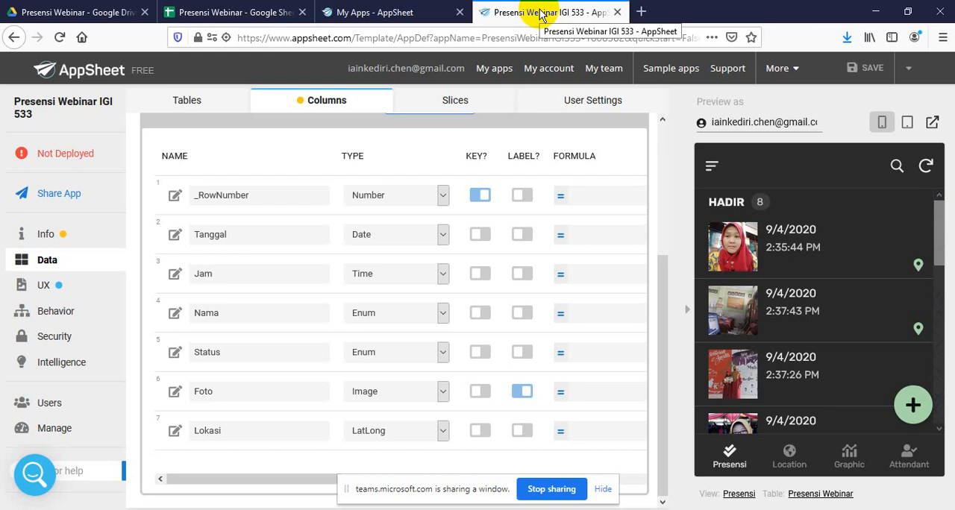
click(244, 8)
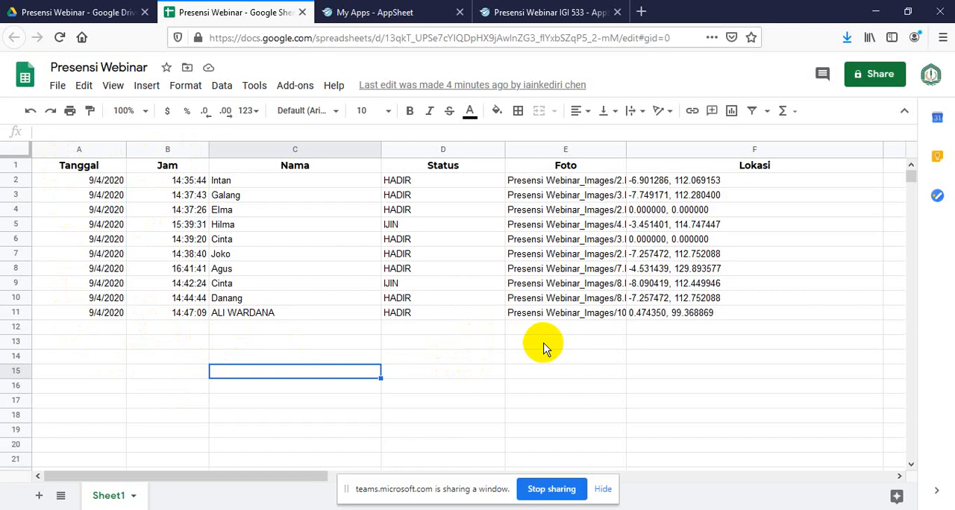
click(549, 9)
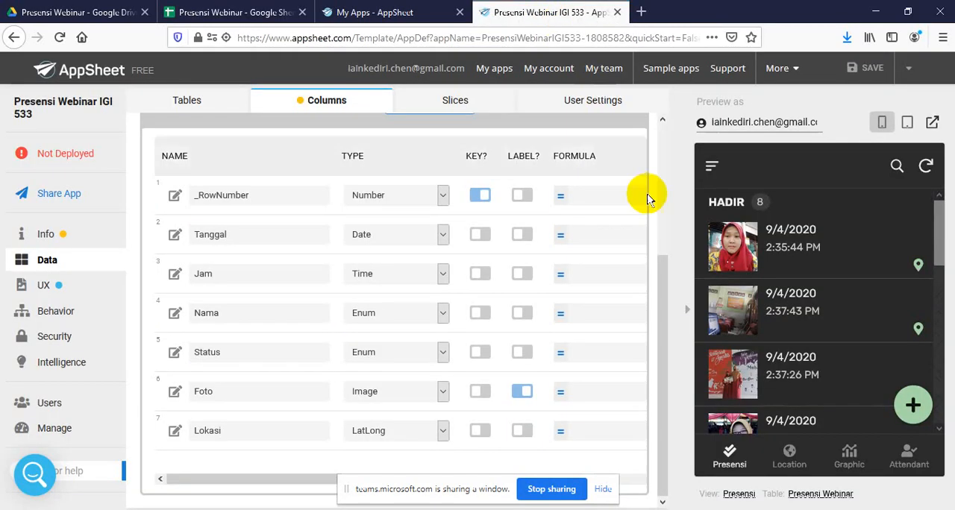
Stop sharing the window, go back to the My Apps page, and switch to the Microsoft Teams meeting
click(571, 489)
click(402, 9)
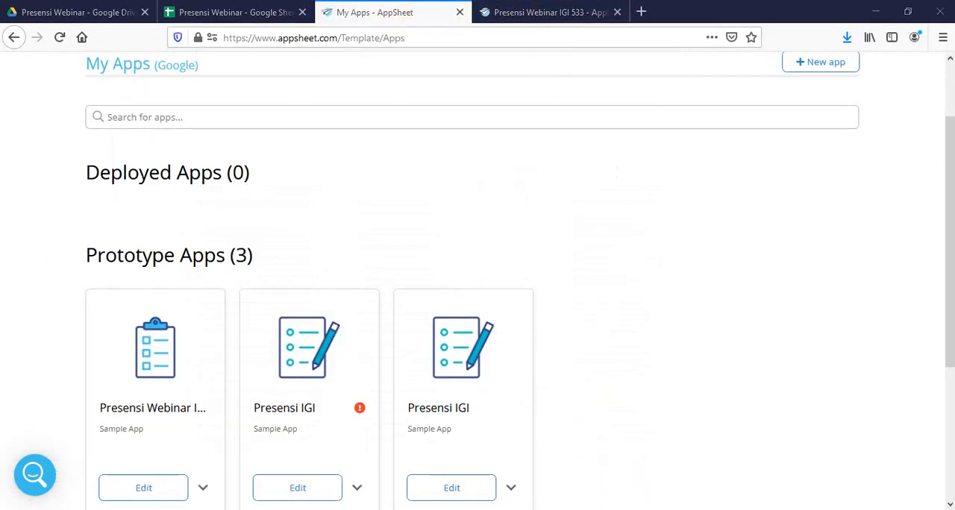
key(alt+Tab)
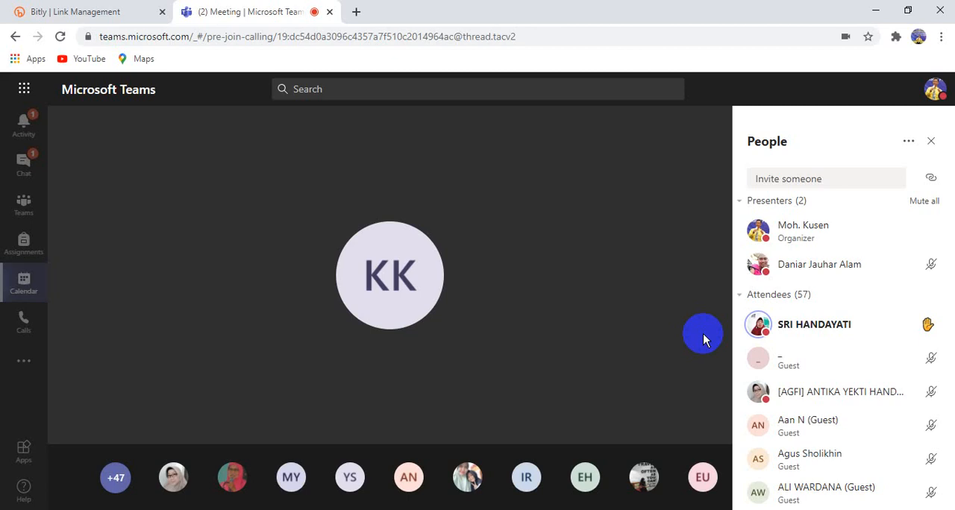
Look through the meeting's full participant list, from the attendees down to the suggestions and back up
mouse_move(650, 318)
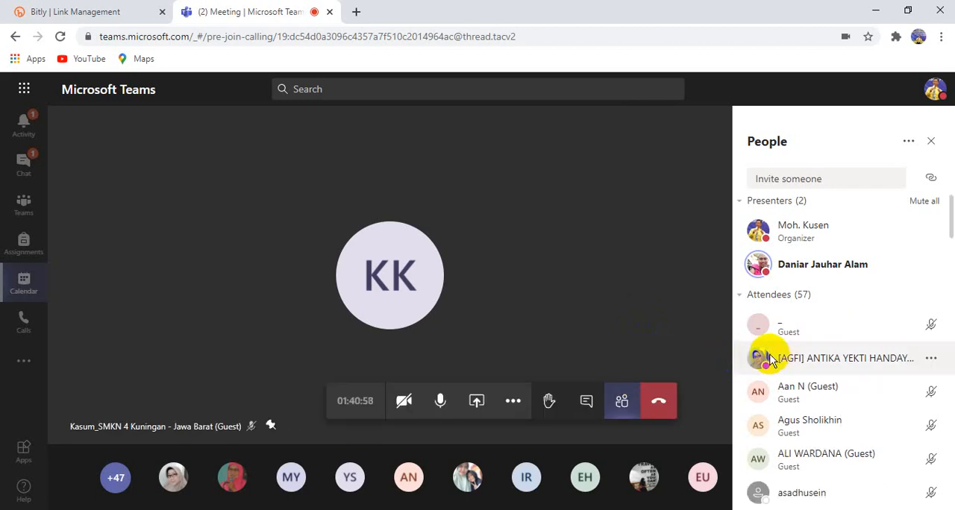
scroll(850, 328, down, 5)
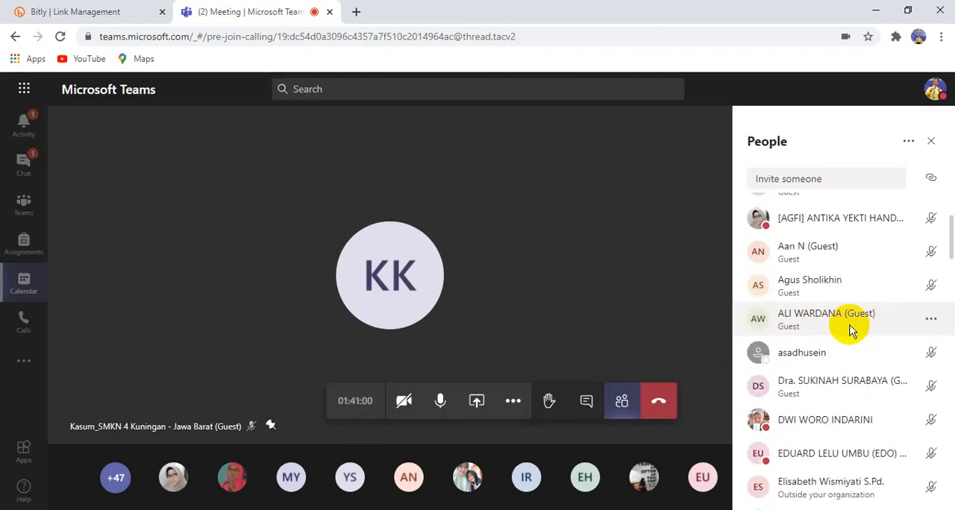
scroll(851, 328, down, 10)
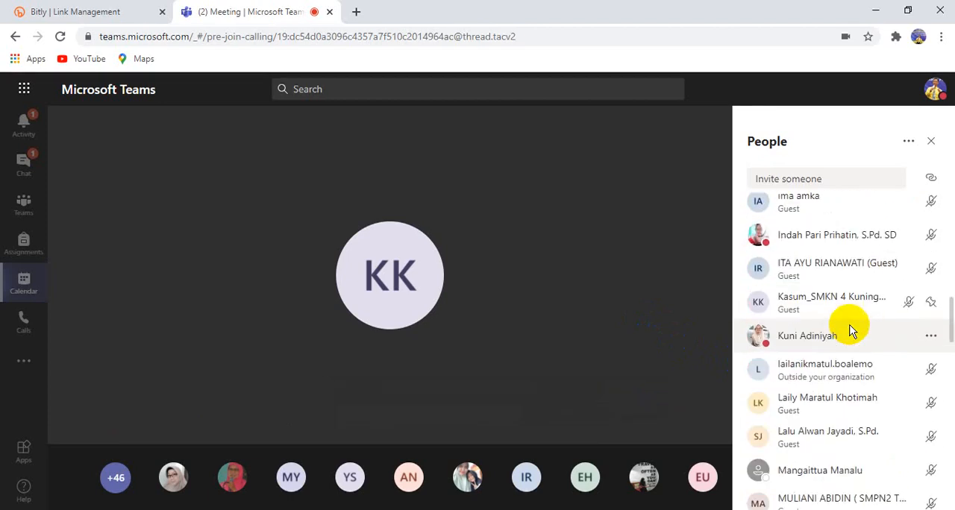
scroll(851, 329, down, 10)
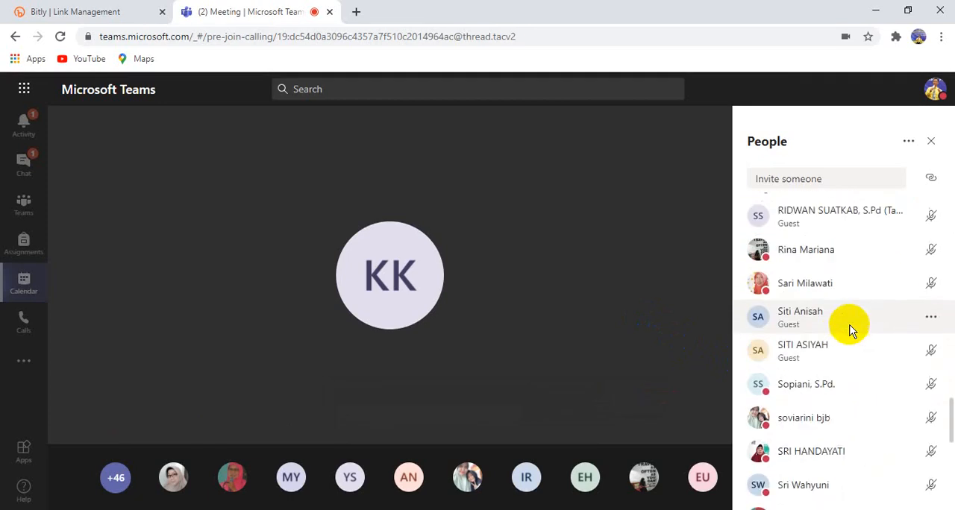
scroll(851, 331, down, 3)
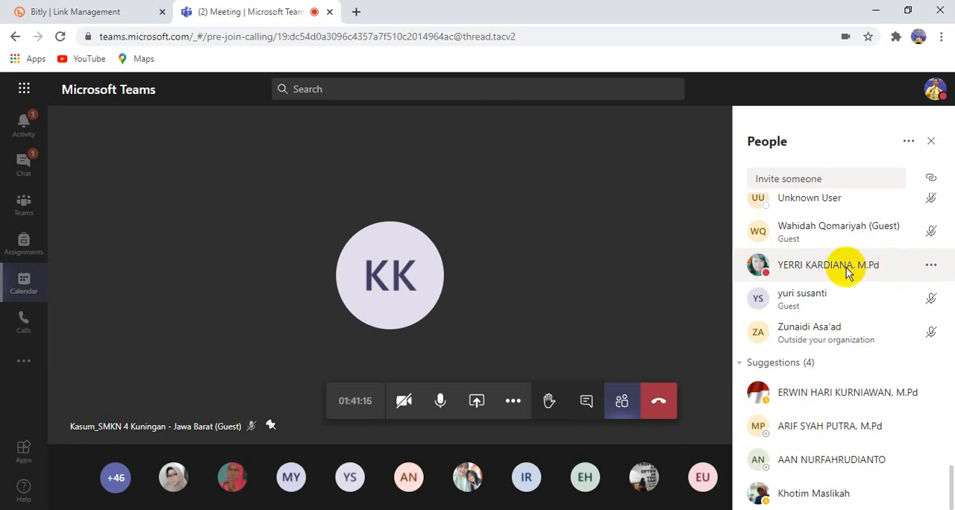
scroll(847, 269, up, 5)
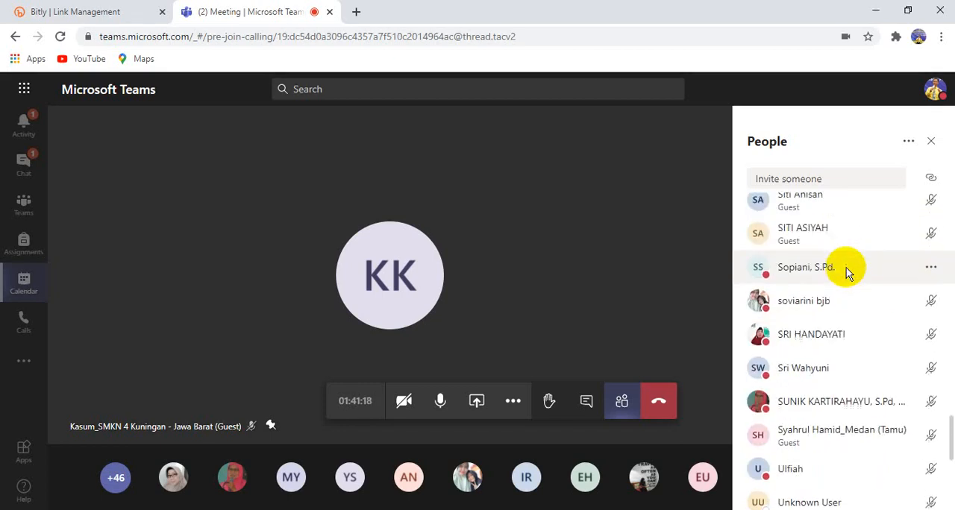
scroll(846, 268, up, 12)
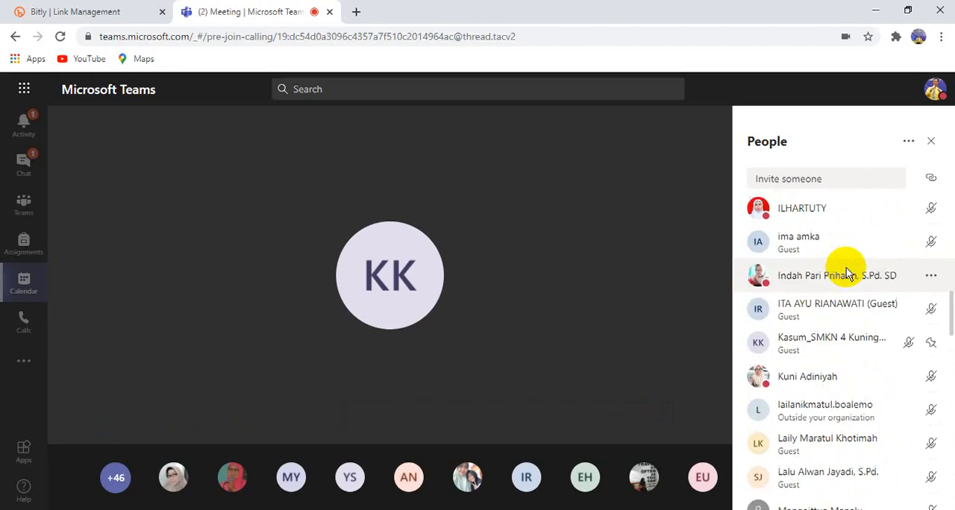
Check the presenters at the head of the participant list, then switch to Firefox and show the Presensi Webinar IGI 533 app editor
scroll(846, 274, up, 10)
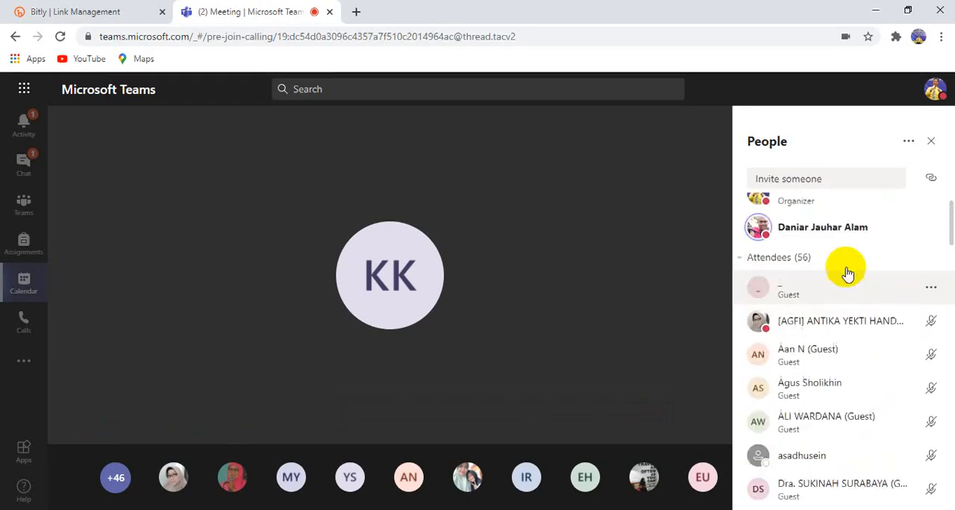
scroll(848, 274, up, 2)
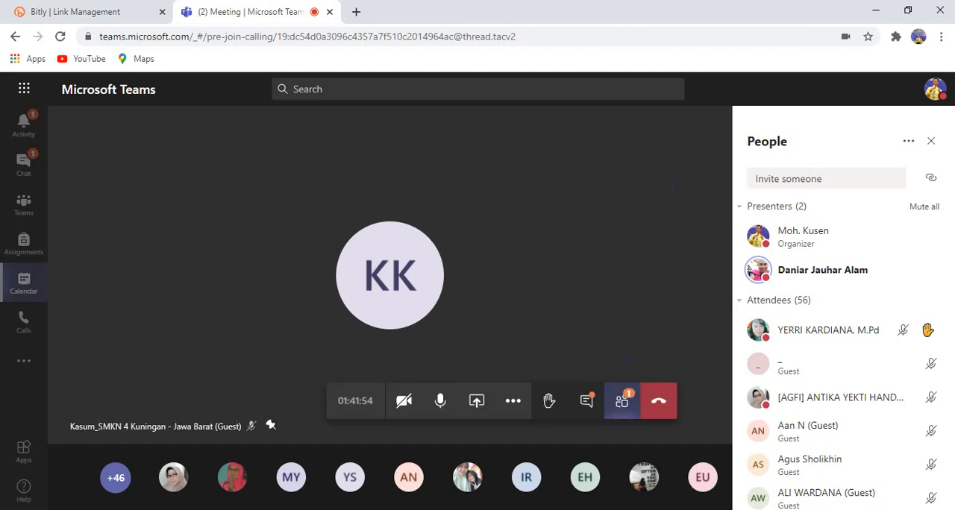
click(537, 418)
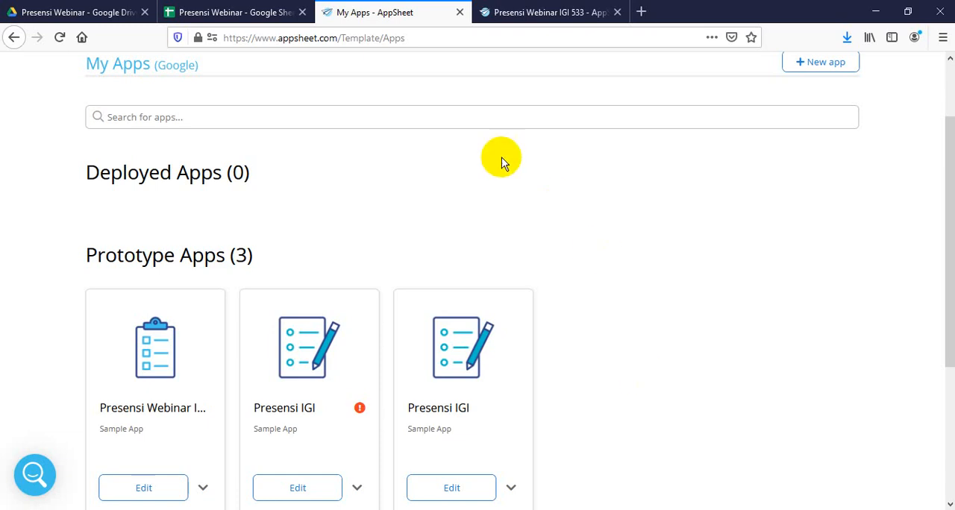
click(532, 12)
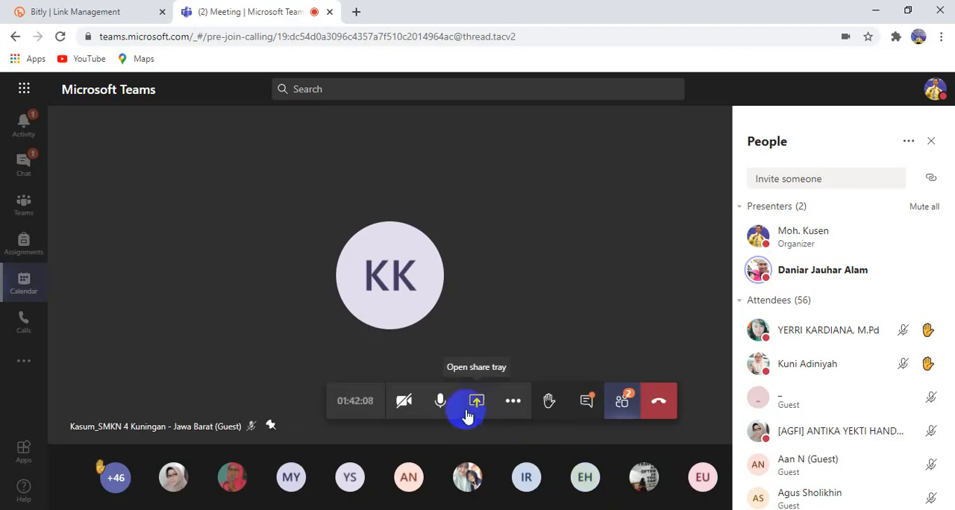
click(475, 403)
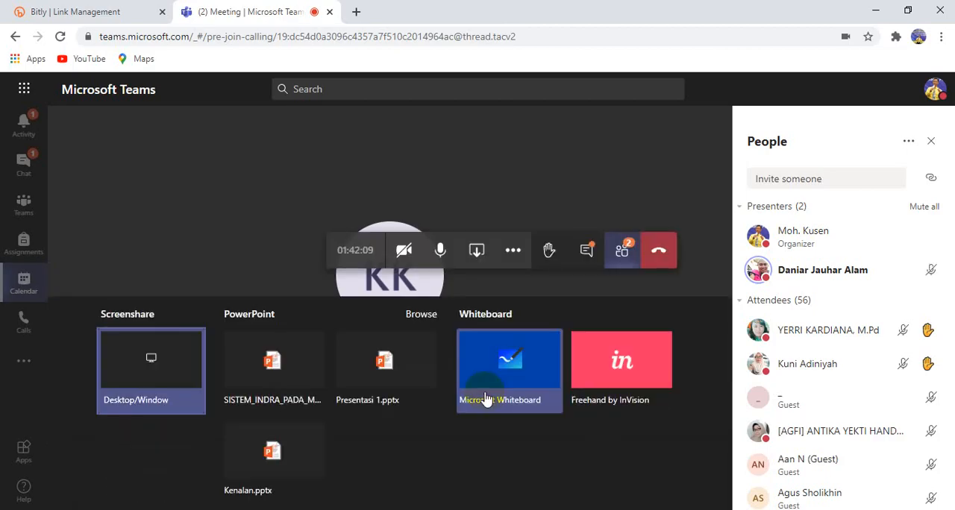
click(159, 373)
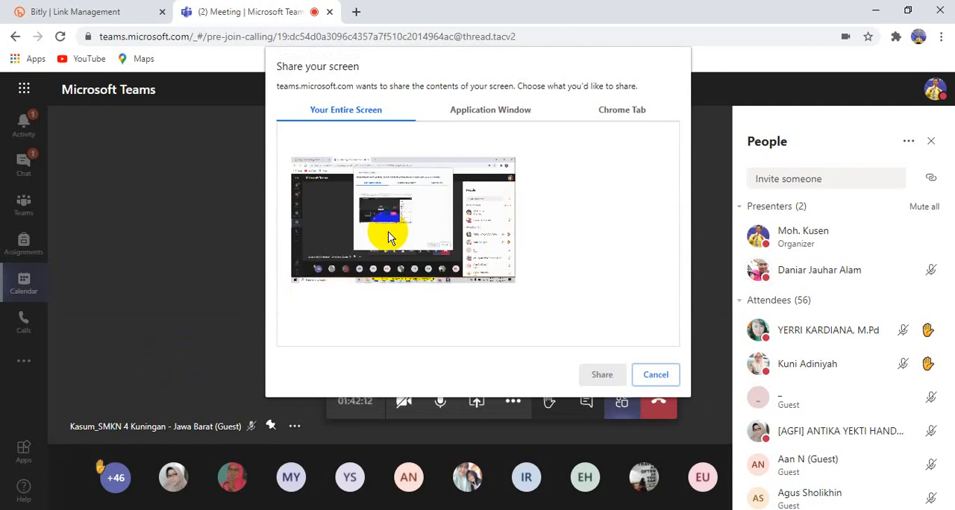
click(489, 112)
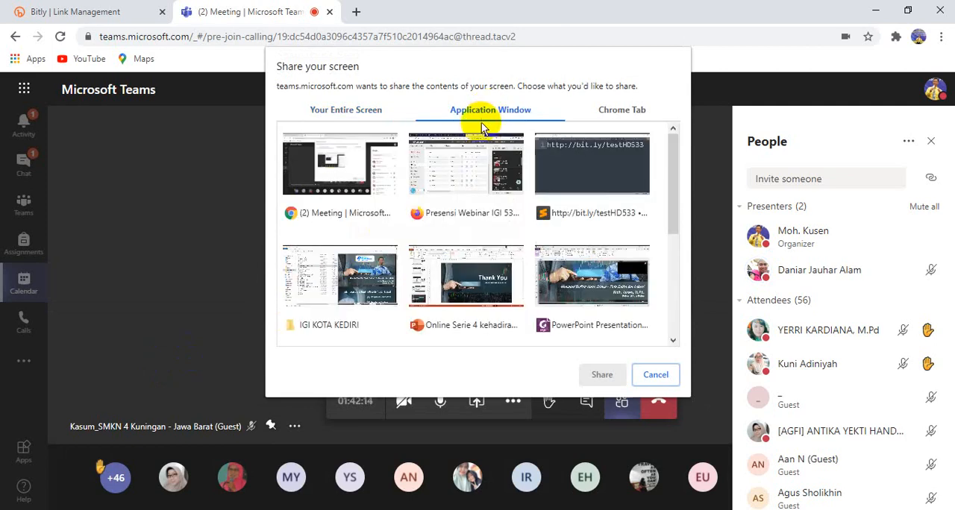
click(566, 173)
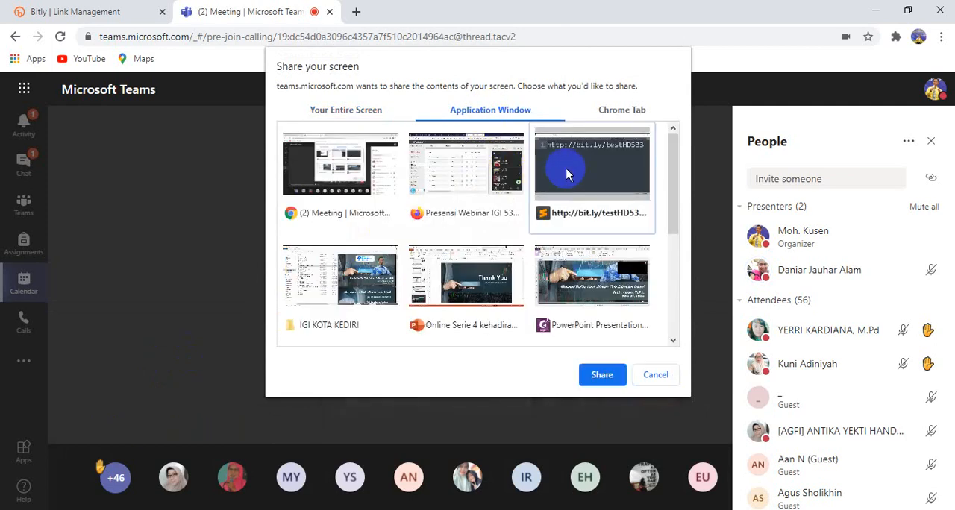
click(603, 375)
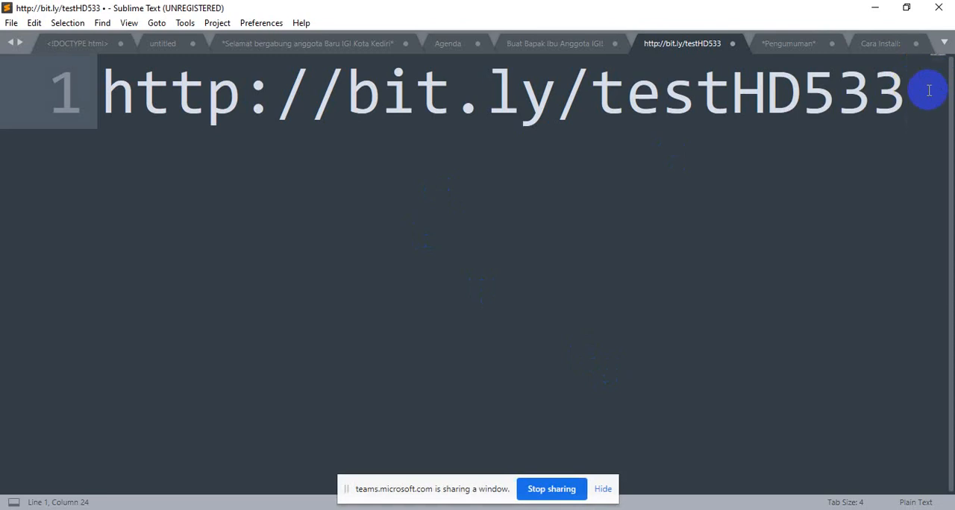
Leave a blank line below the link and start the assignment text with "Buatlah daftar hadir dengan appsheet"
key(Return)
key(Return)
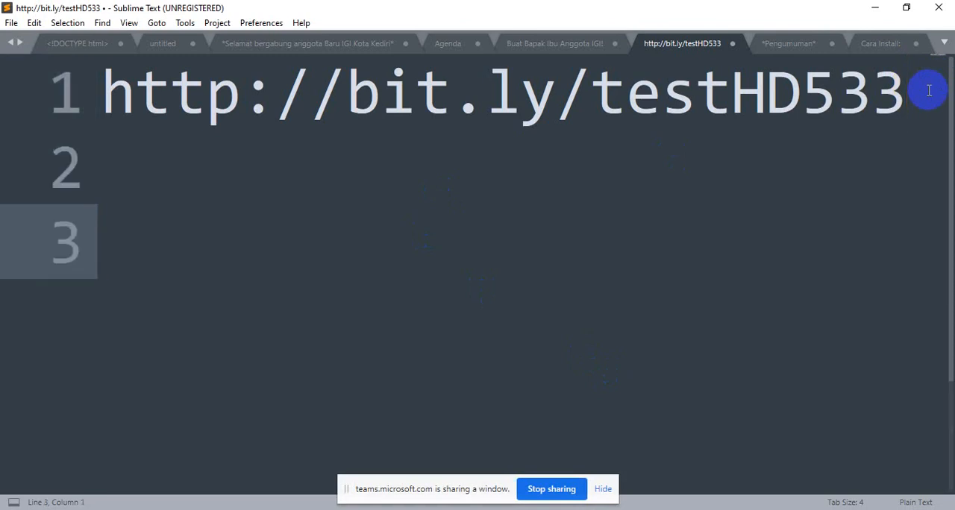
text(Buatlah )
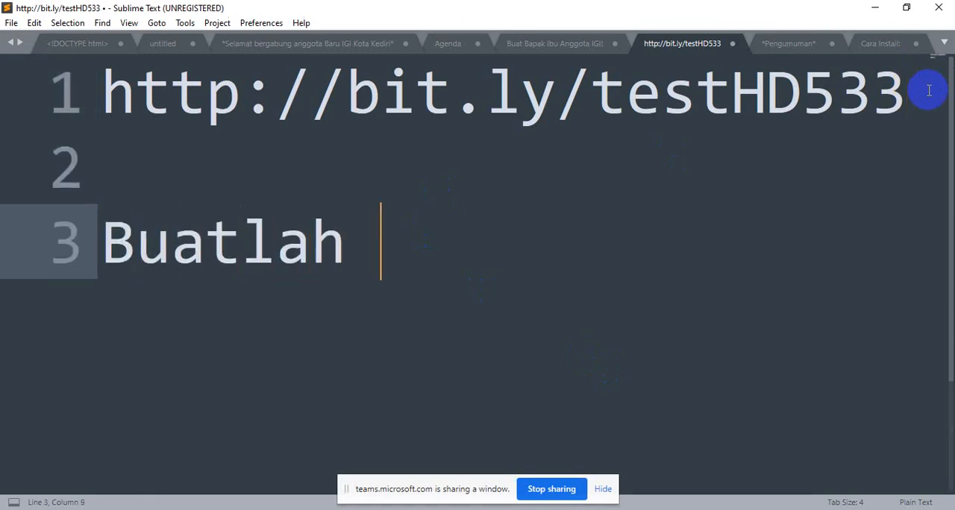
text(daftar)
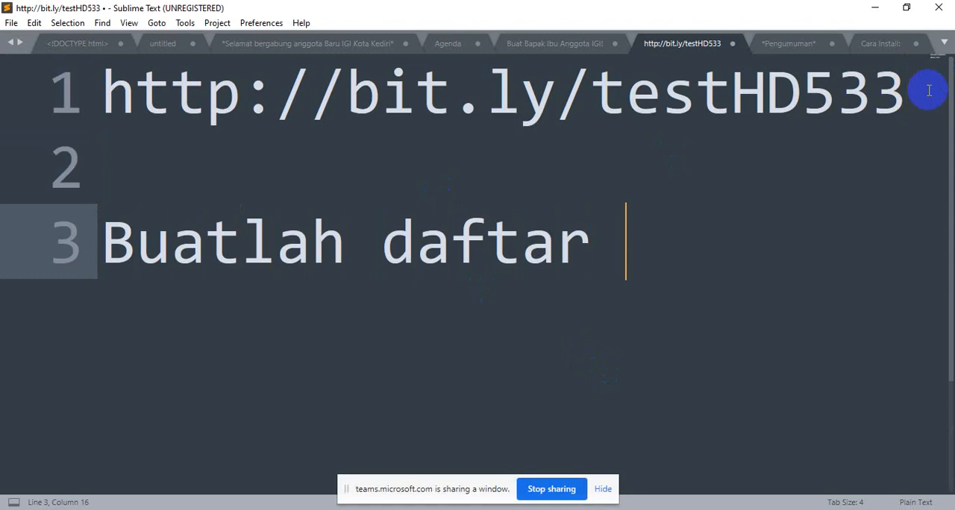
text( hadir)
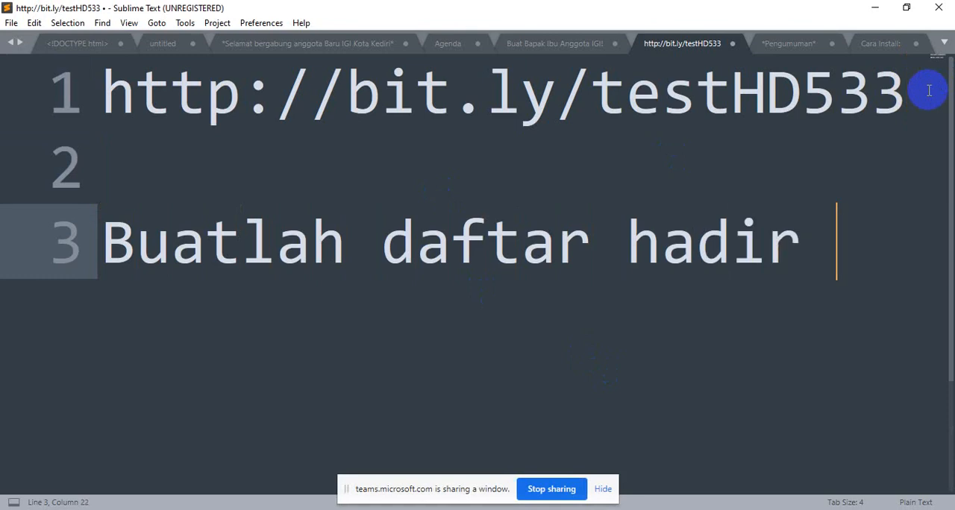
text( dengan a)
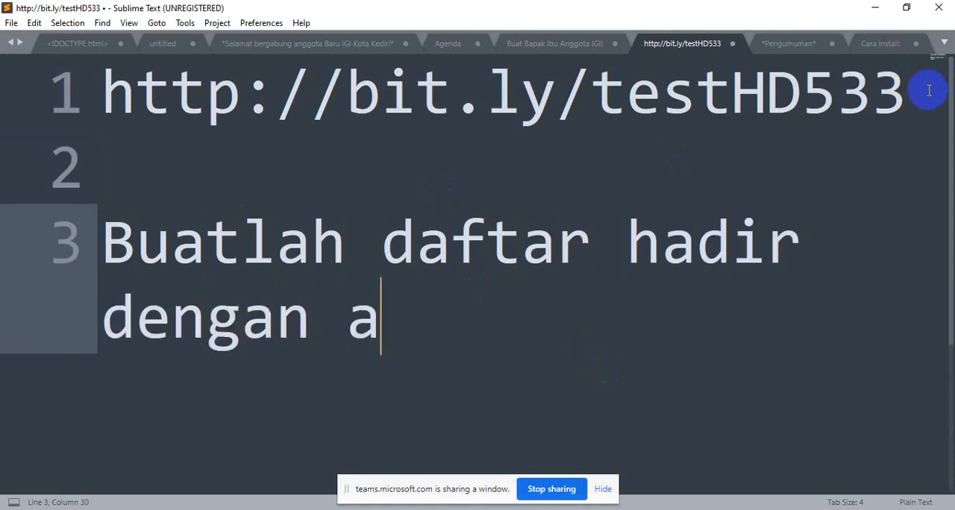
text(ppsheet)
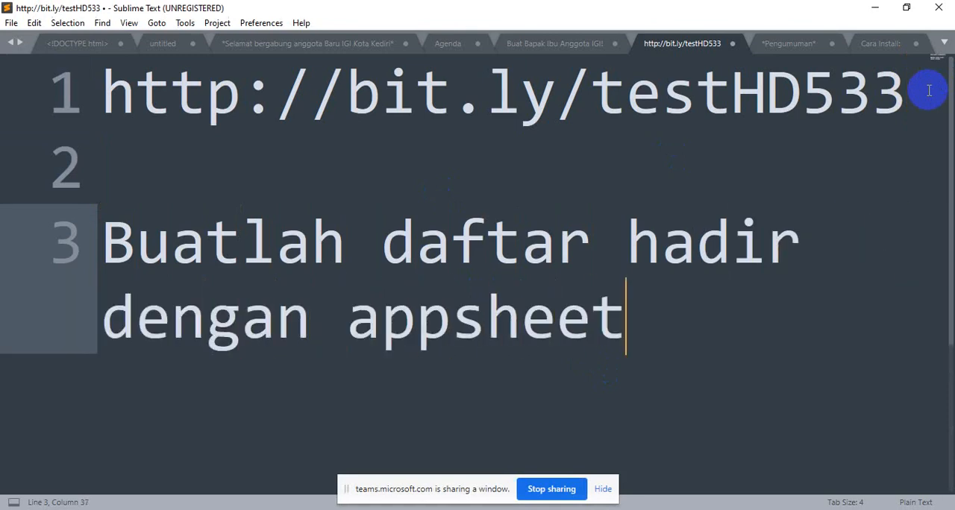
text( kir)
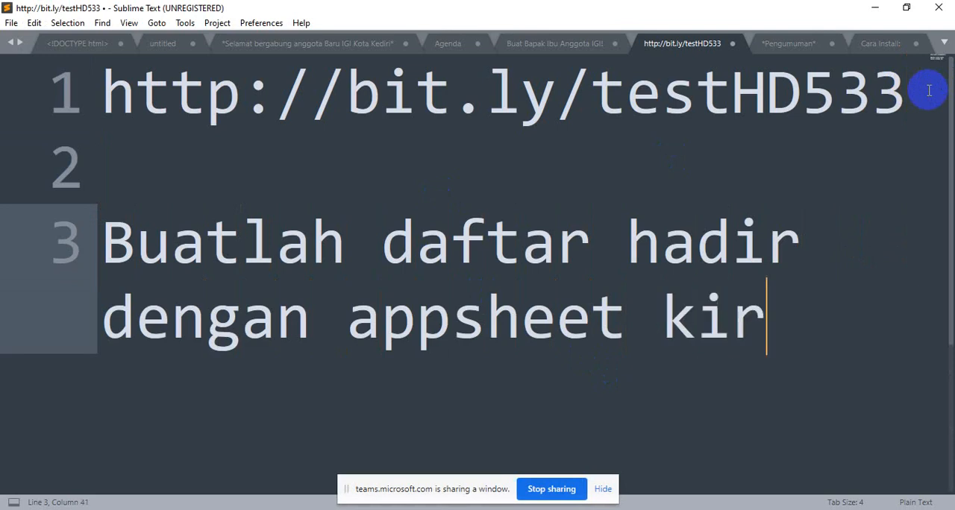
text(im hasil )
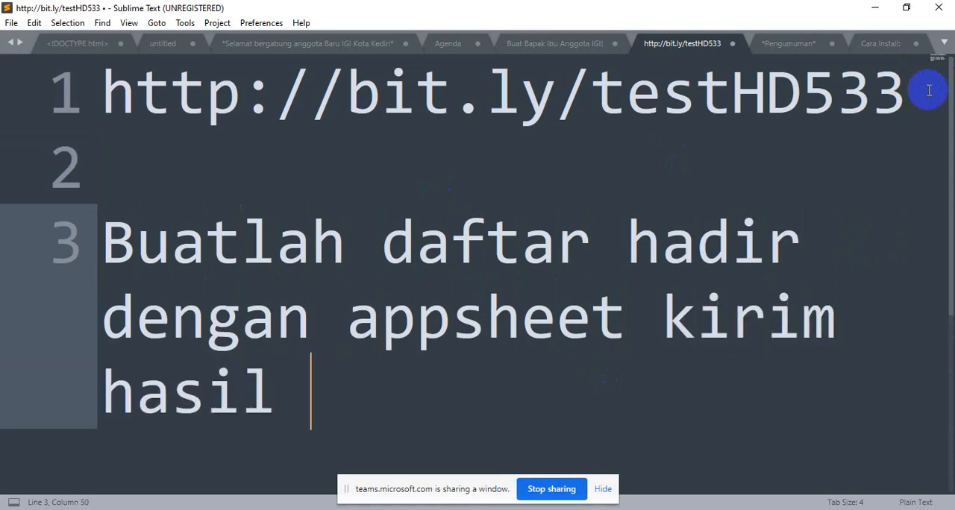
text(akhir li)
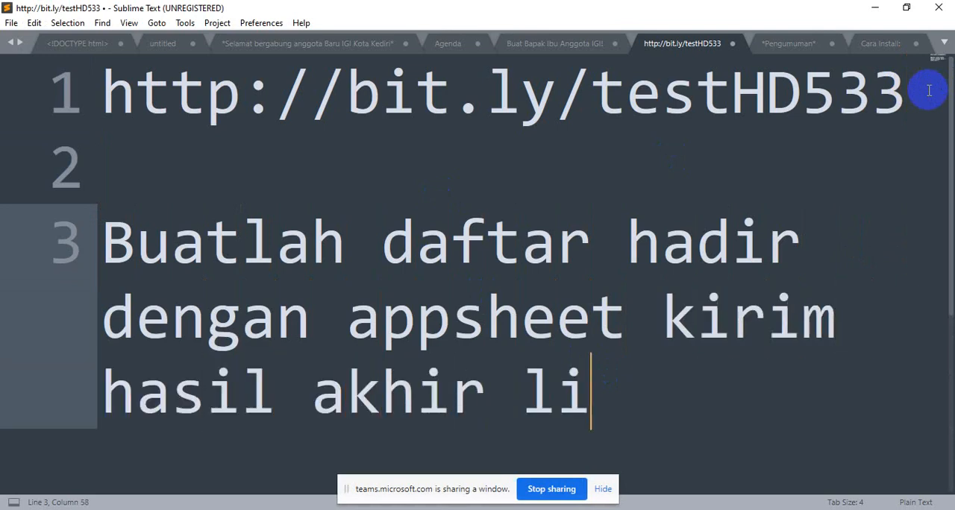
text(nknya le)
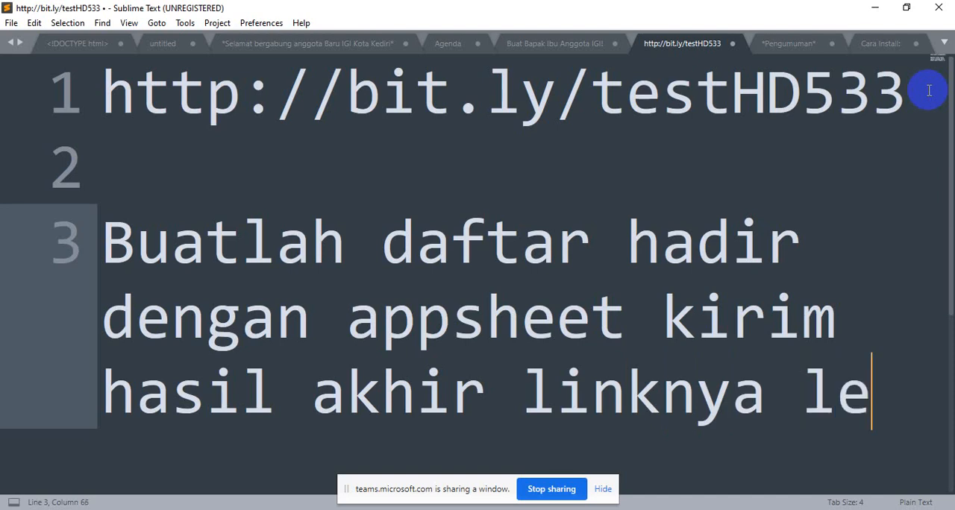
Continue the assignment sentence with "kirim hasil akhir linknya ke"
key(BackSpace)
key(BackSpace)
text(ke )
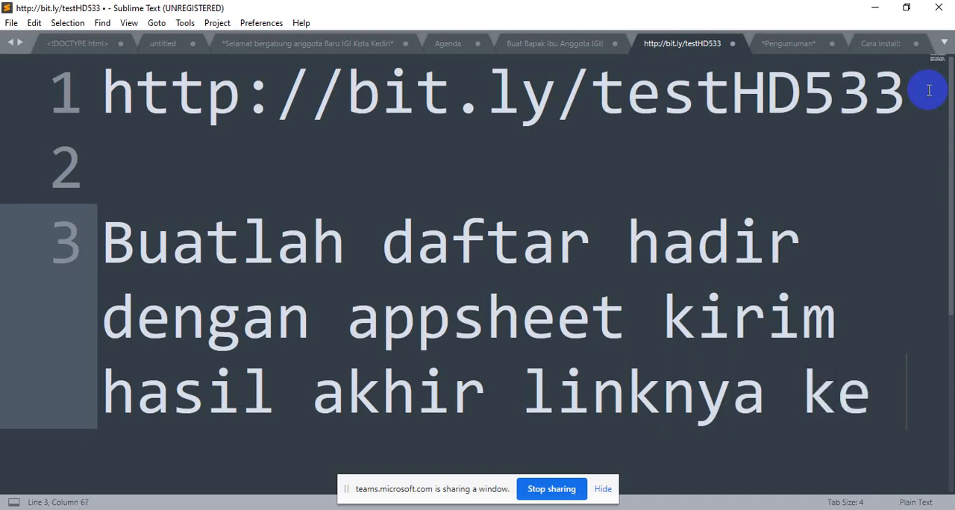
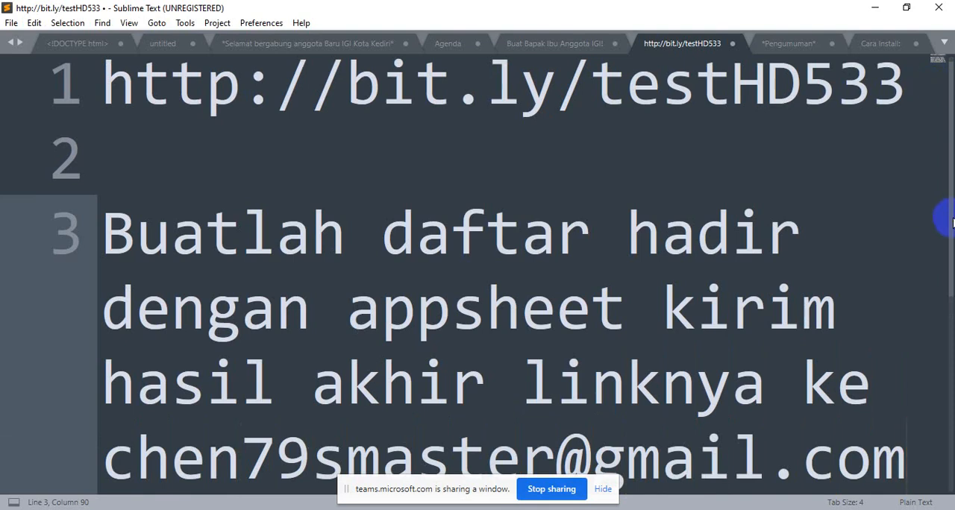
Complete the assignment sentence with the trainer's e-mail address and bring the whole instruction into view
scroll(944, 241, down, 1)
scroll(944, 241, down, 1)
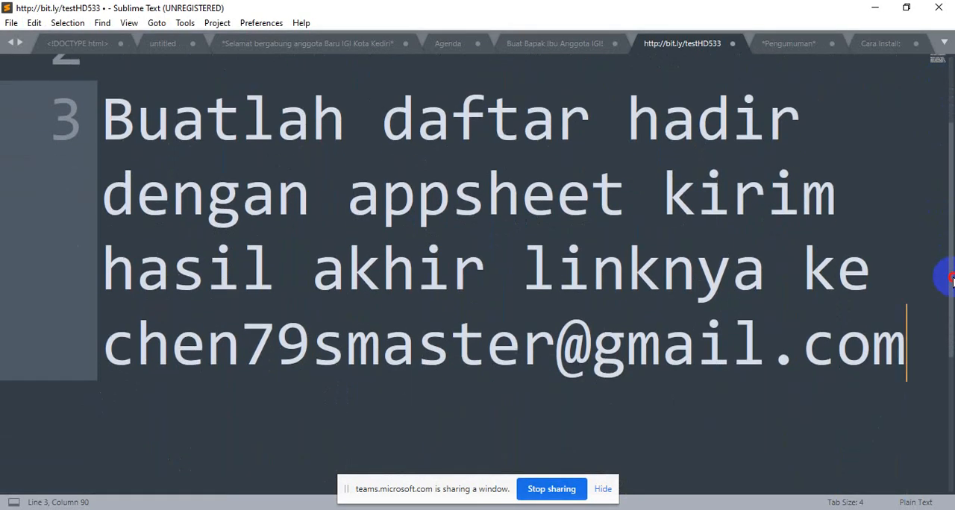
click(830, 163)
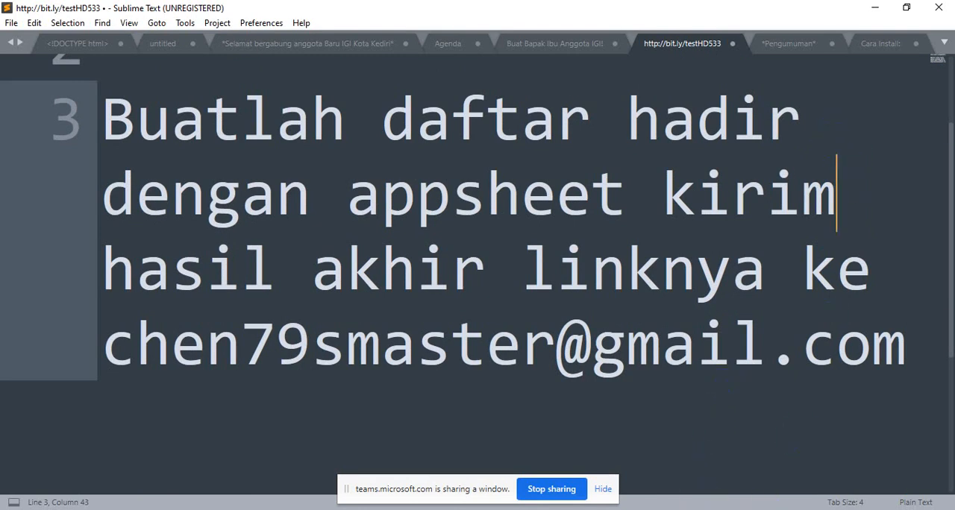
Switch to Firefox and create a new blank Google Sheets spreadsheet in the Presensi Webinar folder on Google Drive
click(635, 509)
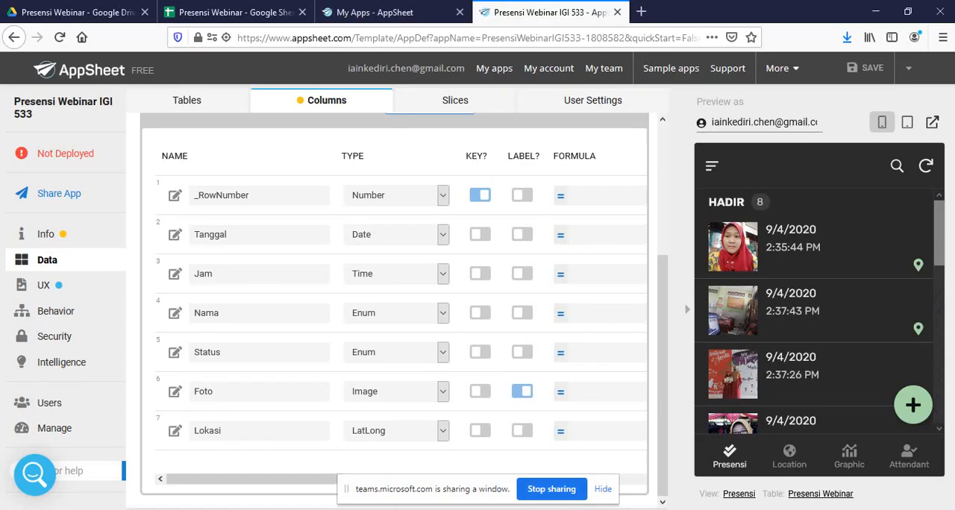
click(237, 12)
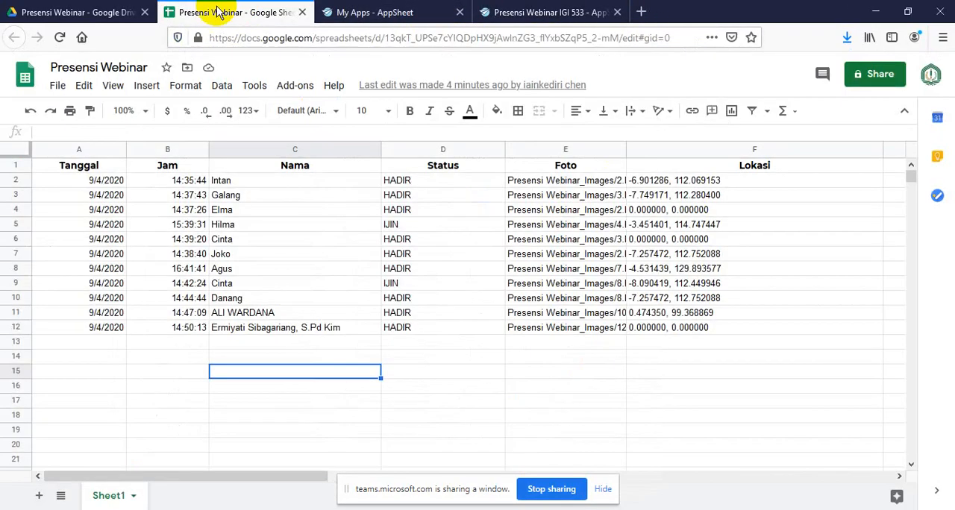
click(111, 13)
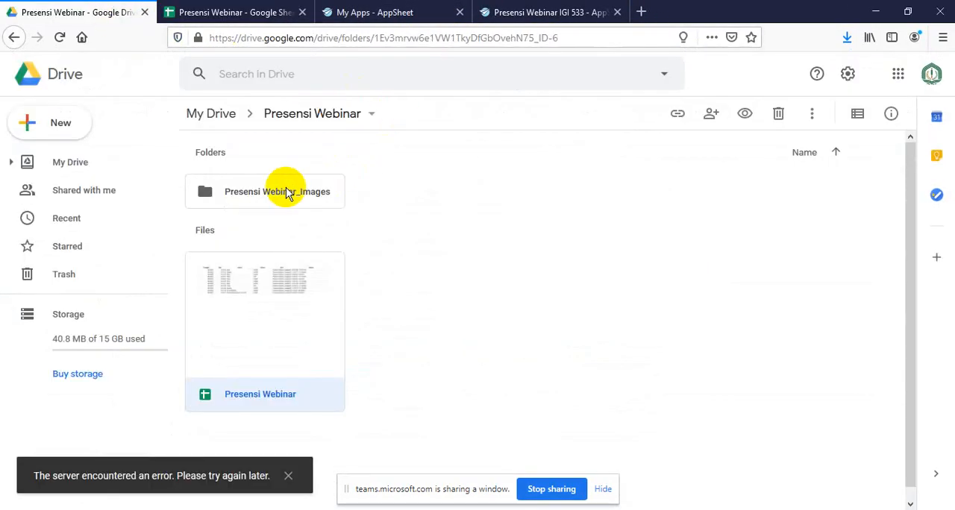
right_click(462, 335)
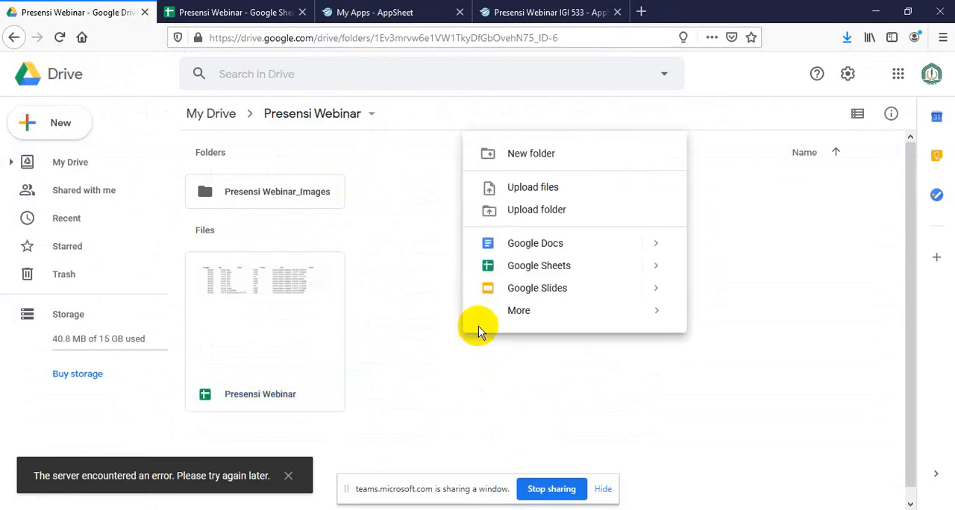
click(556, 267)
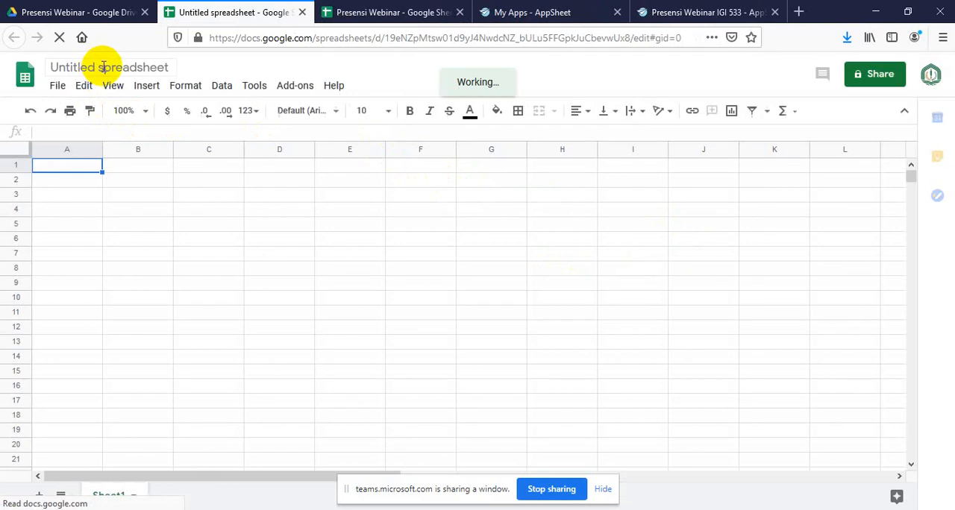
Rename the untitled spreadsheet as "Pengumpulan Tugas"
click(104, 67)
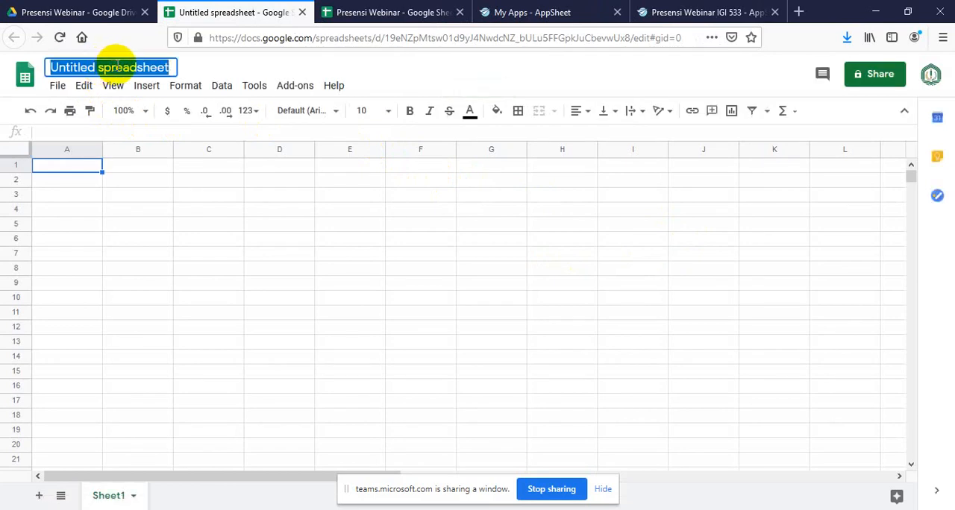
text(Pengumpu)
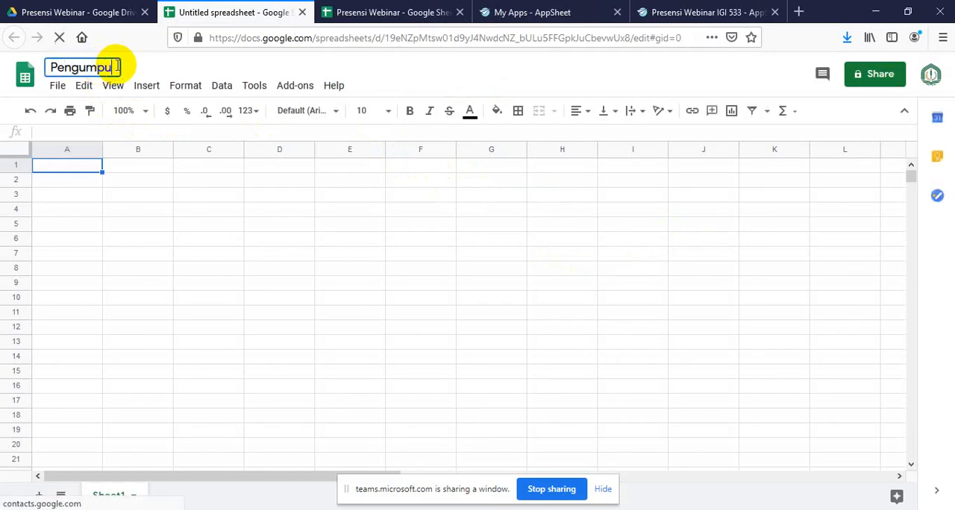
text(lan )
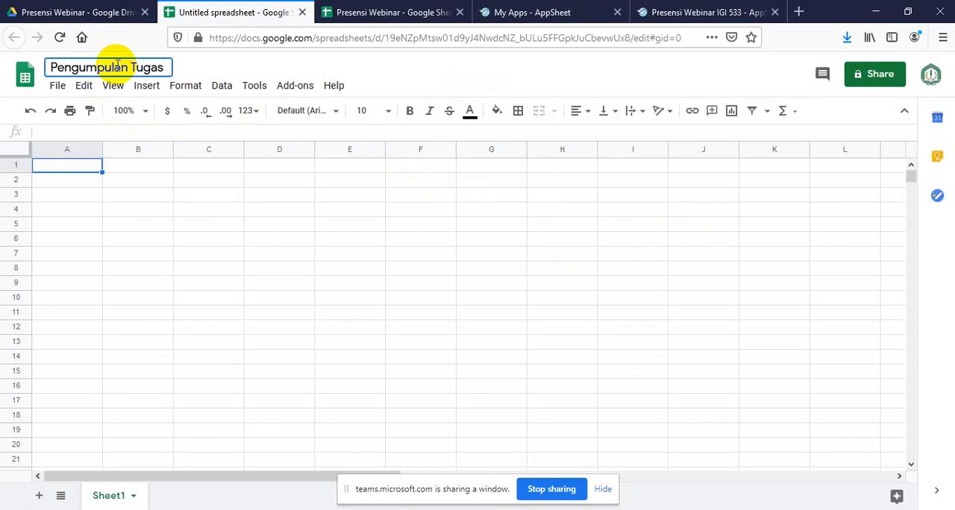
text(Tugas)
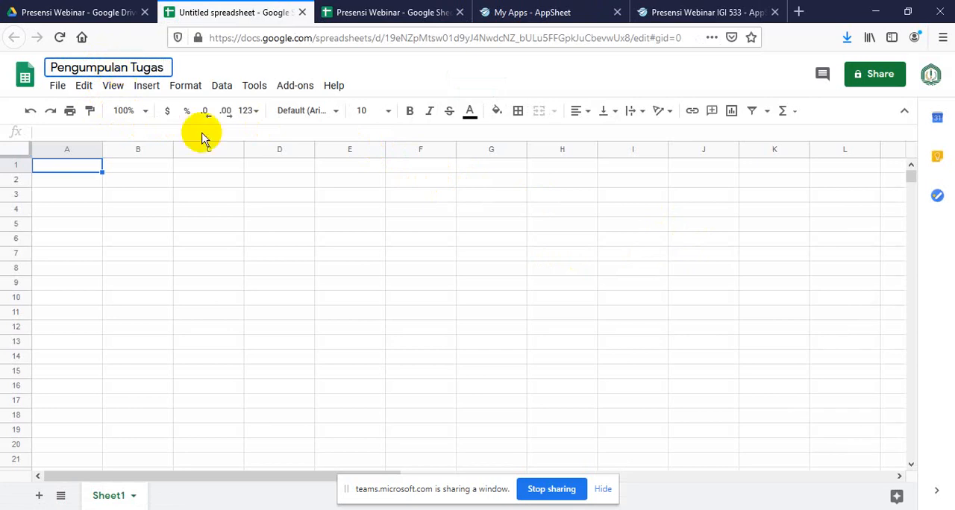
click(209, 299)
Enter the column header "Nama" in cell A1
click(84, 167)
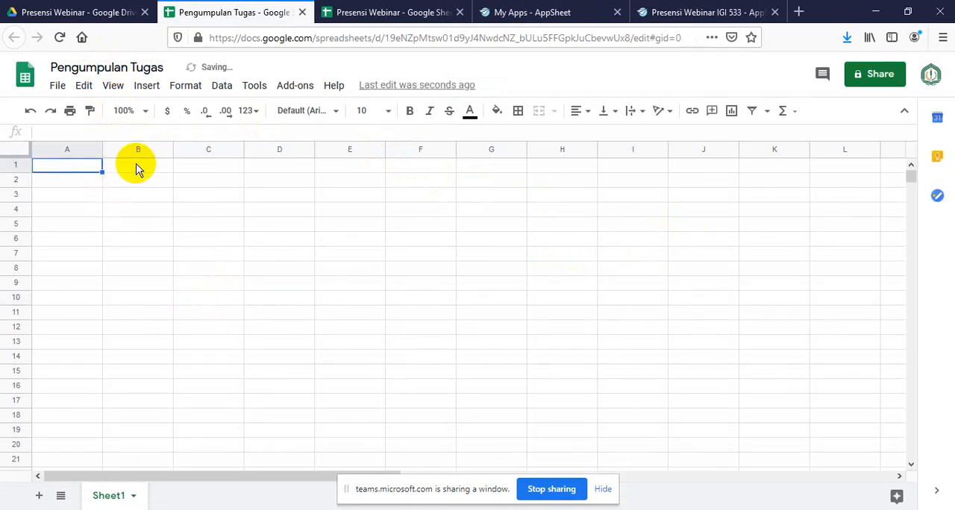
text(Nama)
click(136, 169)
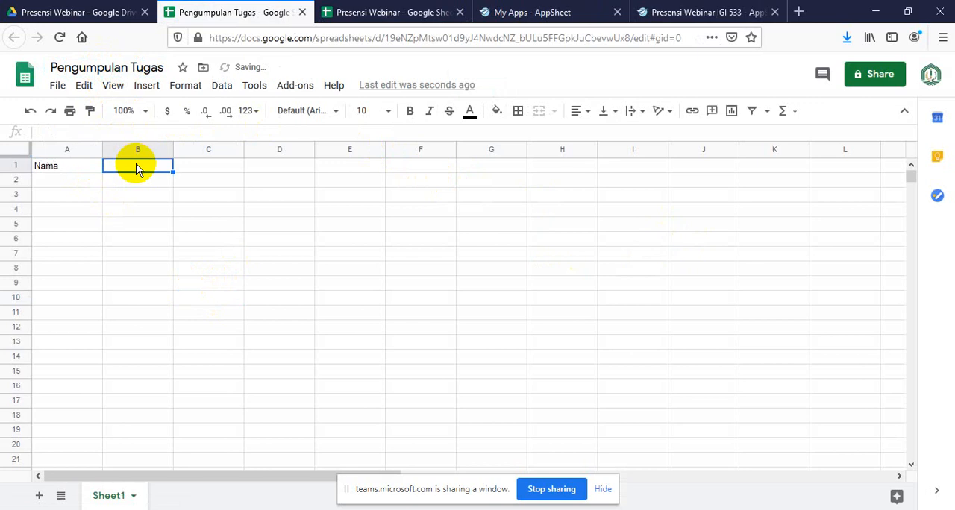
Copy the "Nama" header from A1 into B1, and replace the text in A1 with "No"
click(74, 168)
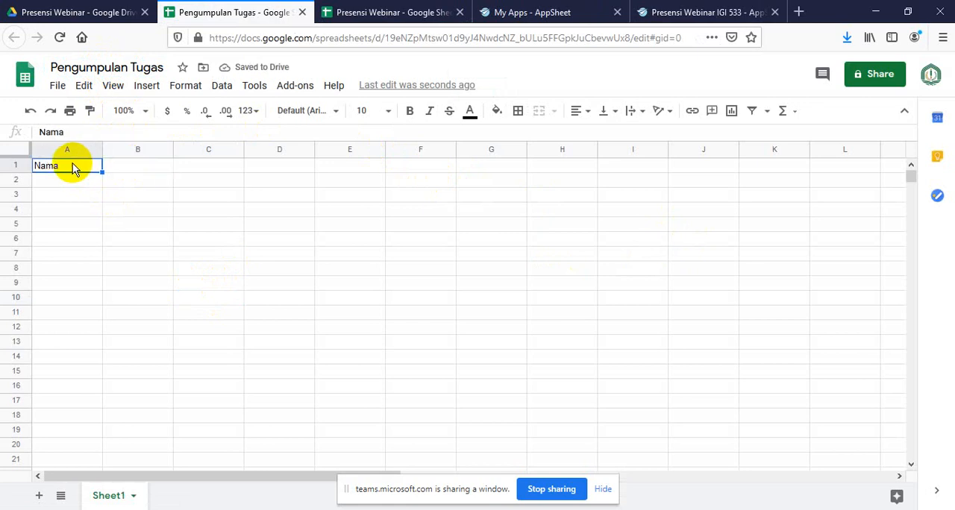
key(ctrl+c)
click(140, 167)
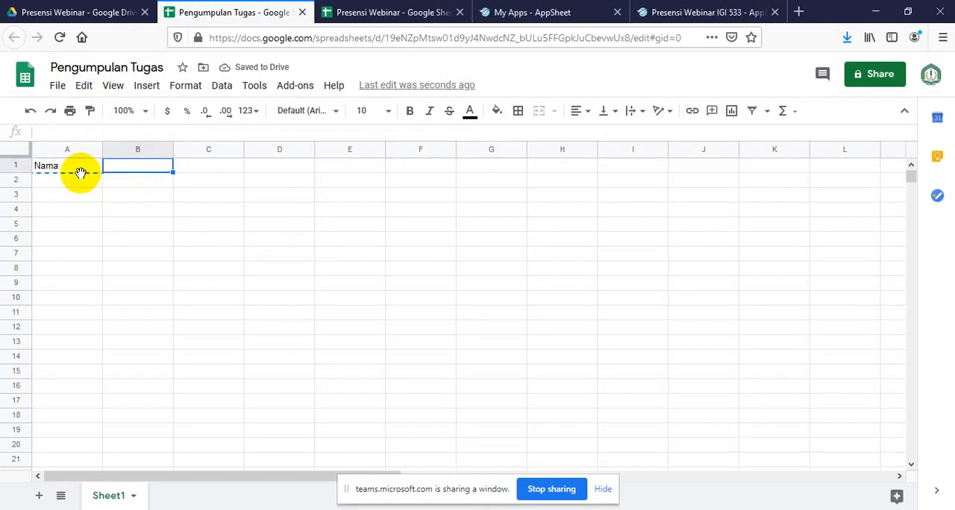
key(ctrl+v)
click(84, 171)
text(No)
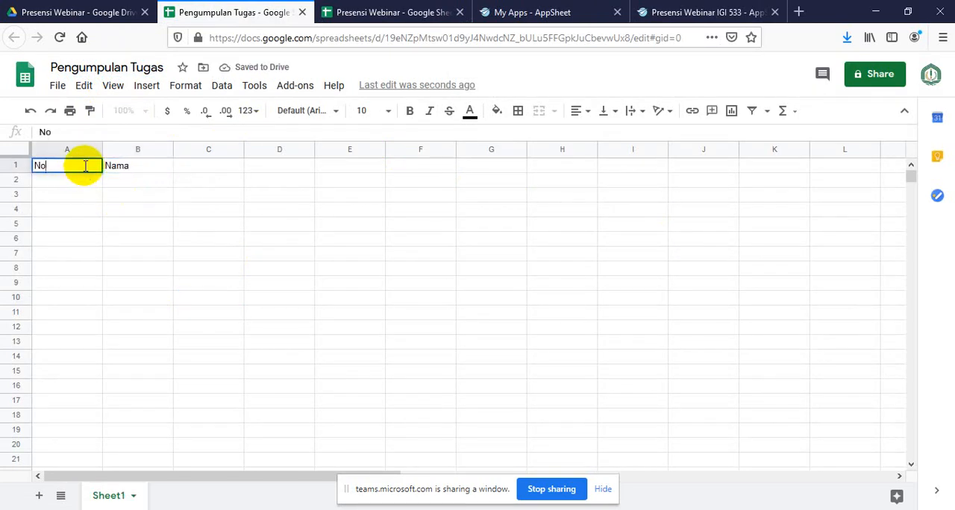
key(Tab)
key(Tab)
Enter the headers "Unit Kerja" in C1 and "Provinsi" in D1
text(Uni)
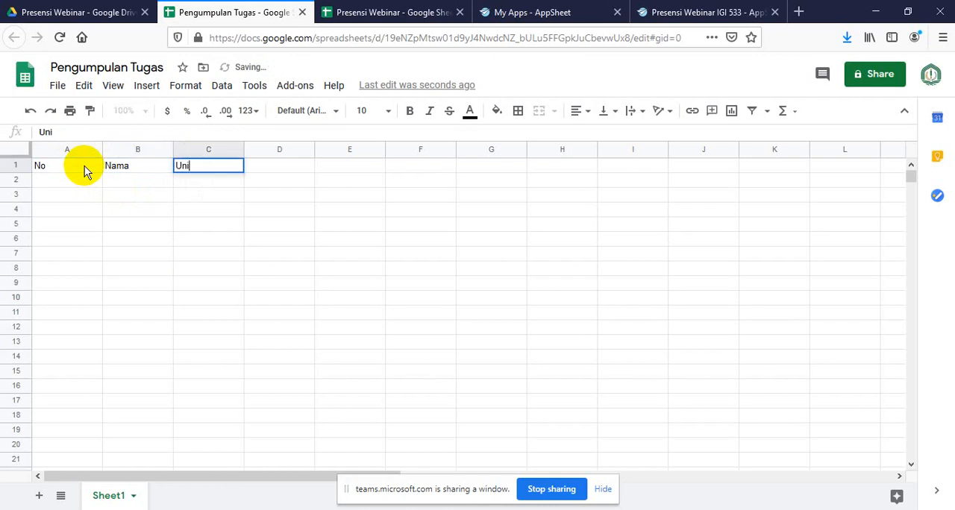
text(t Kerja)
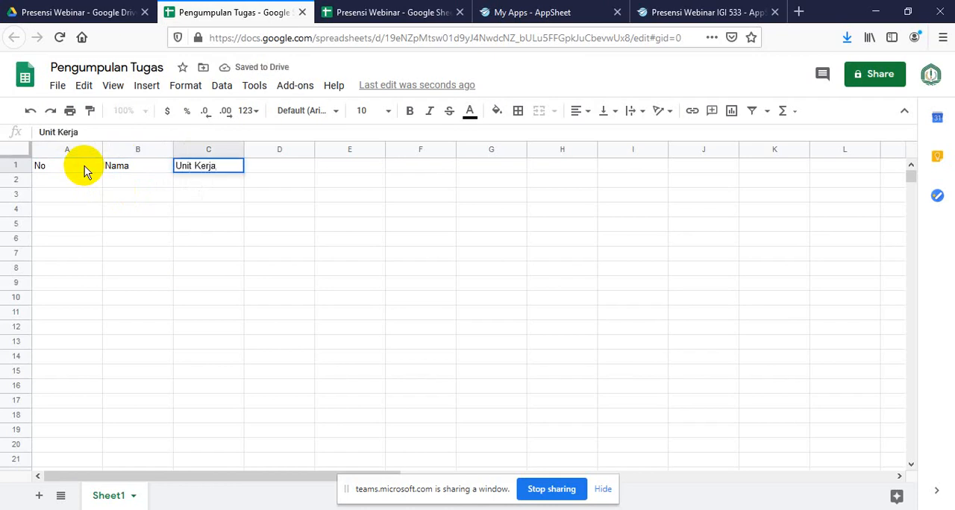
key(Tab)
text(Prov)
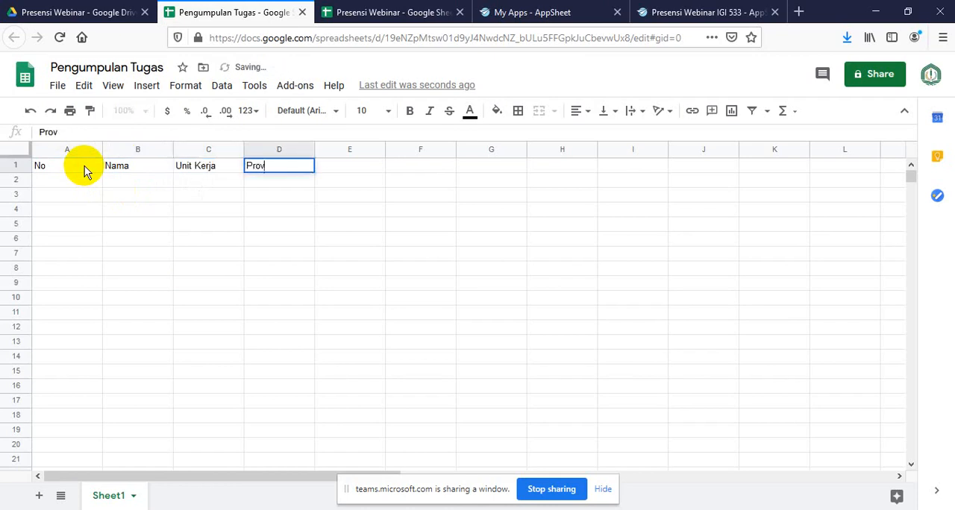
text(insi)
key(Tab)
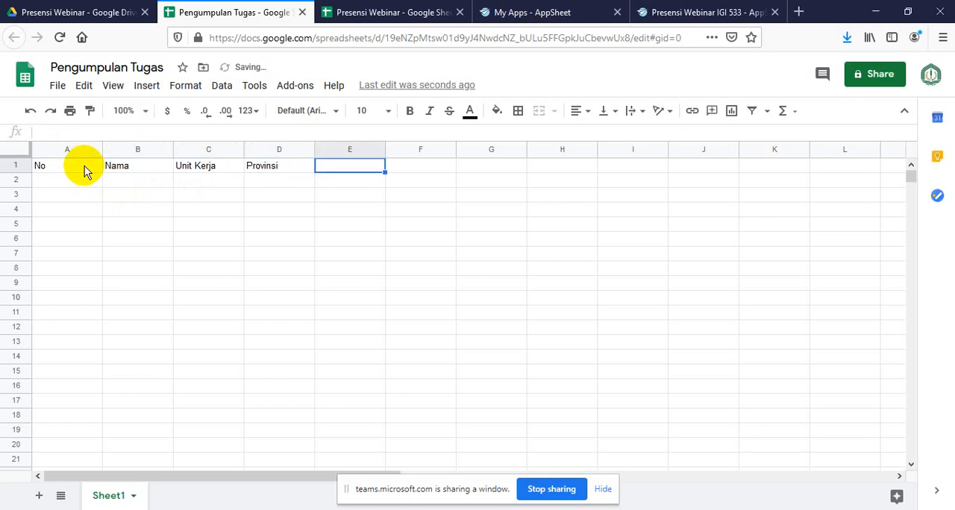
Enter the header "Link hasil Appsheet" in cell E1
text(Link)
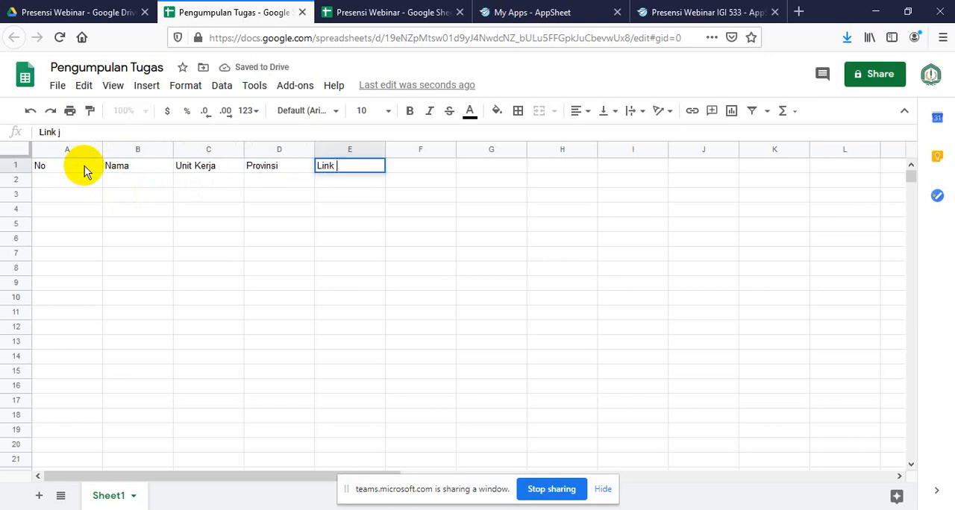
text( hasil)
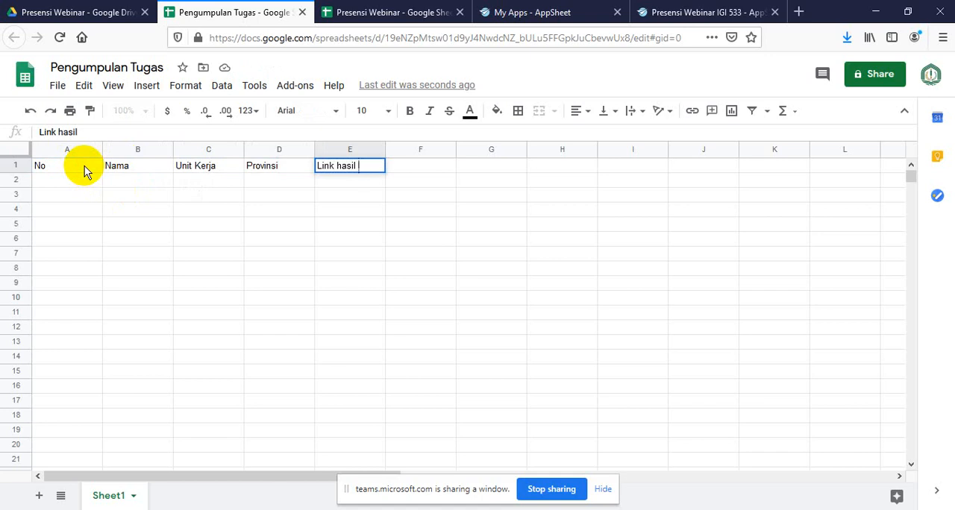
text( Appsheet)
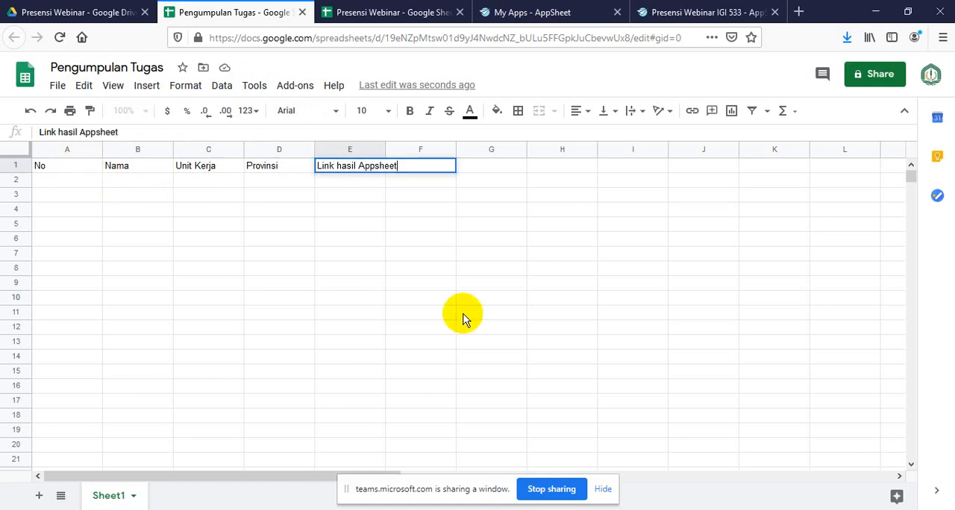
click(349, 256)
Set the font size of the whole header row to 12
click(16, 167)
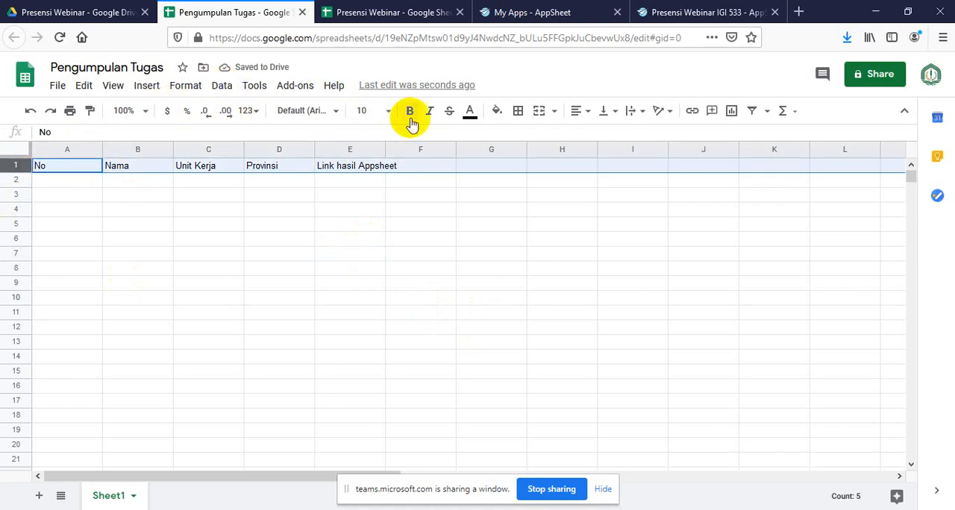
click(388, 110)
click(366, 270)
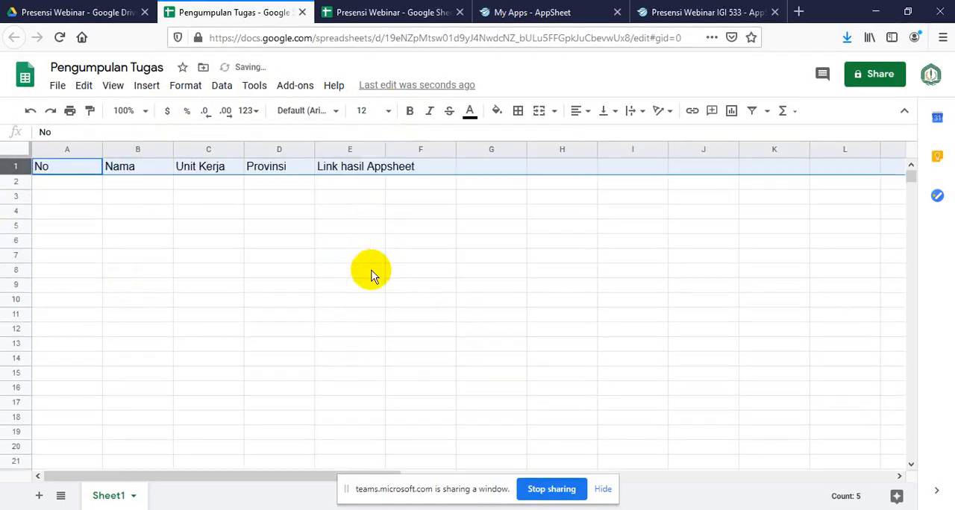
click(297, 273)
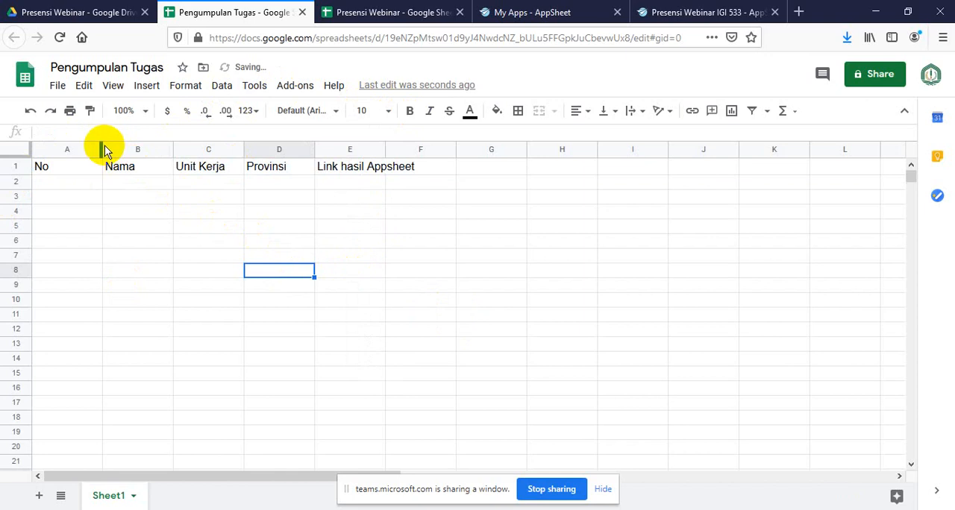
Narrow the No column and widen the Nama, Unit Kerja, Provinsi and Link hasil Appsheet columns
drag(100, 147, 76, 148)
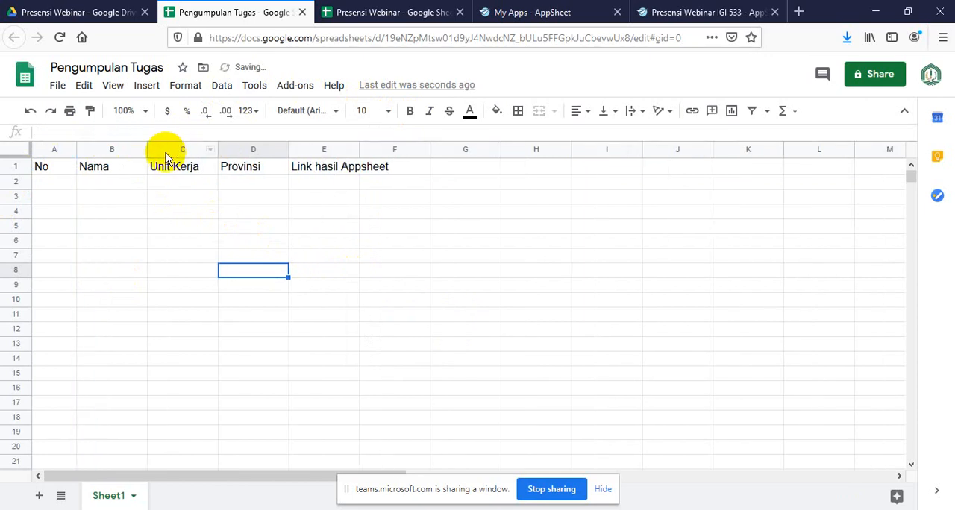
drag(148, 149, 236, 149)
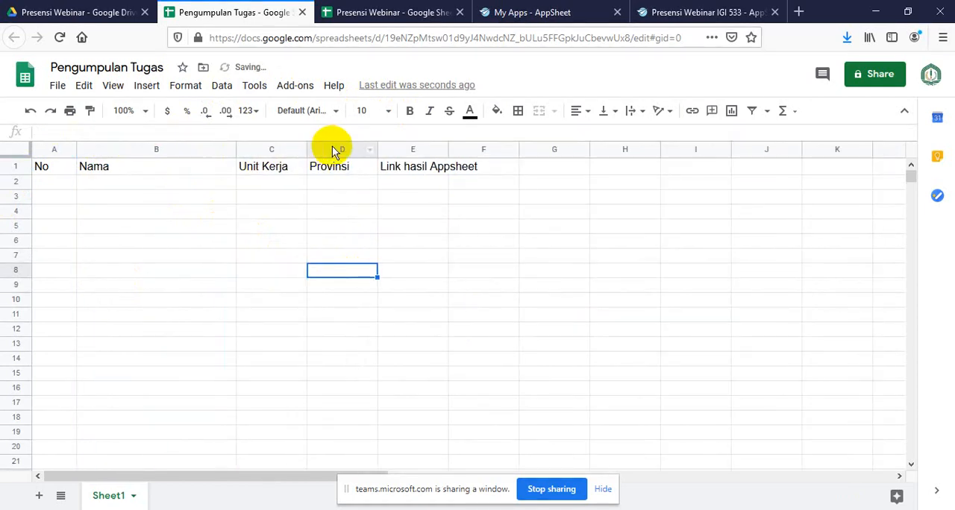
drag(306, 150, 347, 149)
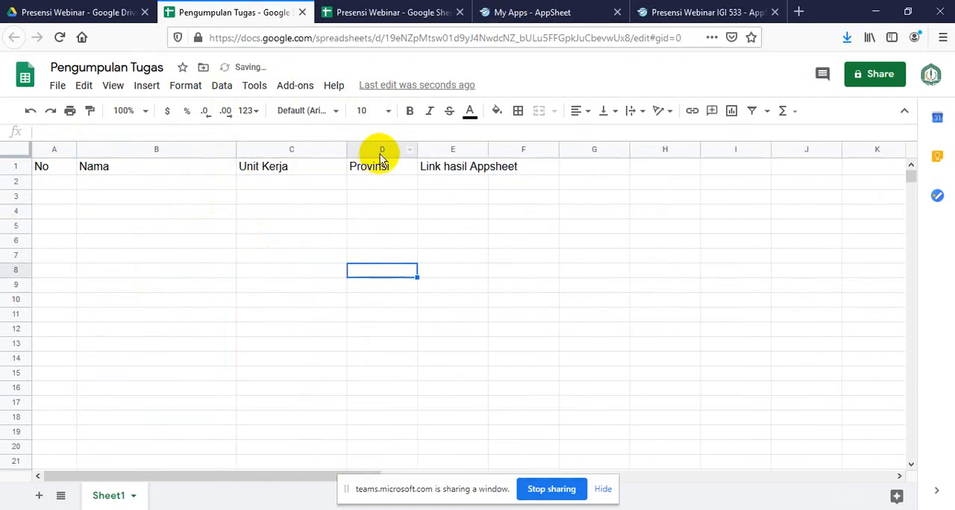
drag(416, 150, 467, 149)
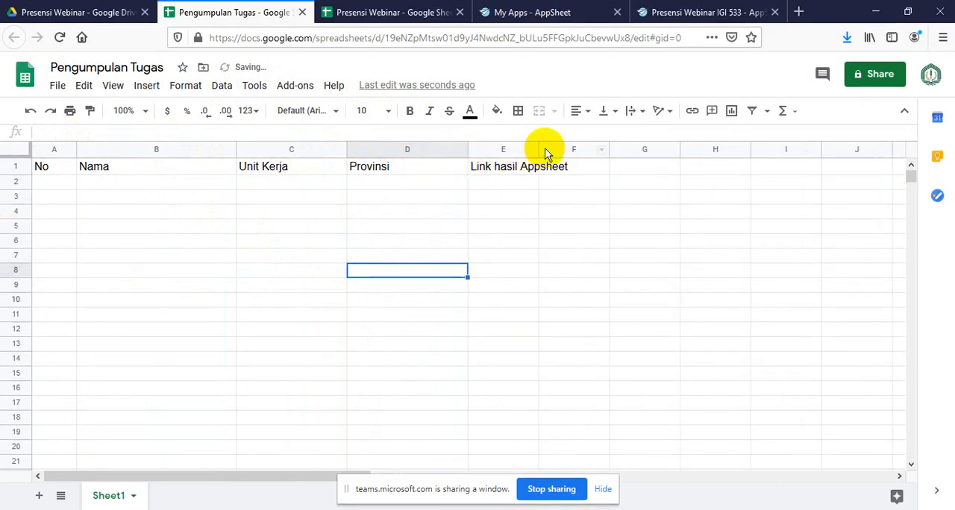
drag(537, 146, 655, 150)
click(555, 284)
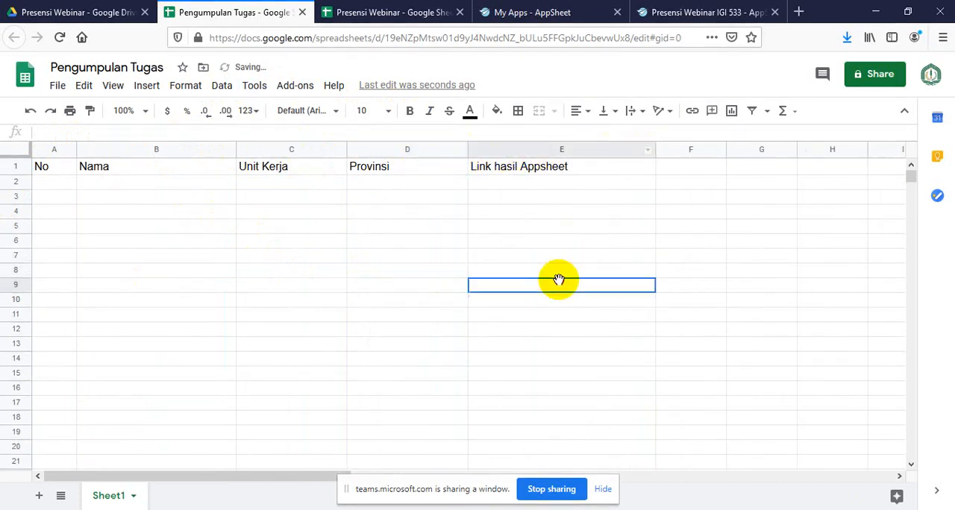
Format the header row as bold Montserrat text and center it horizontally
click(14, 168)
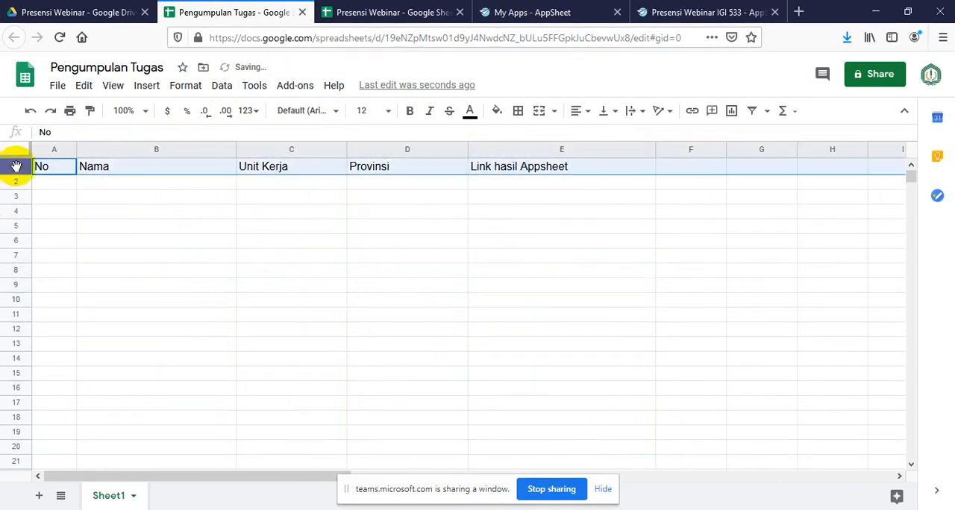
click(410, 111)
click(336, 111)
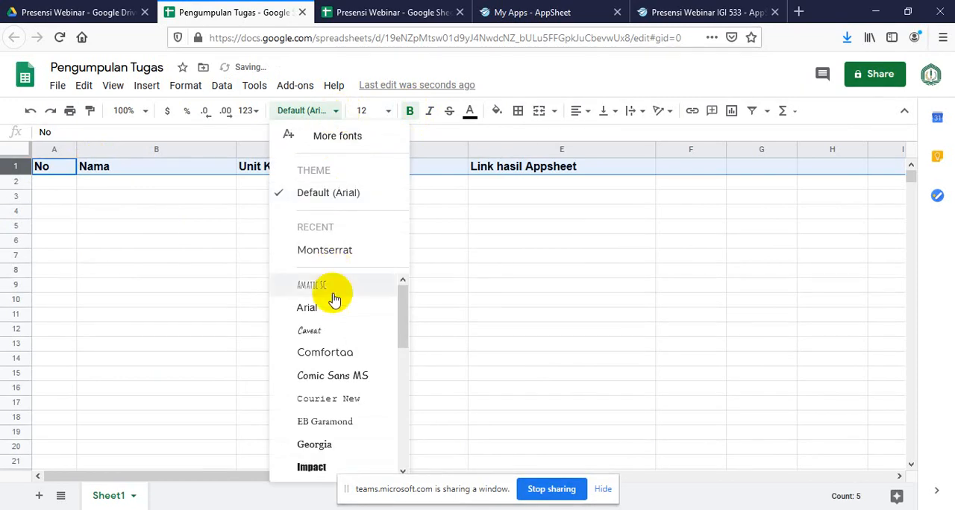
click(327, 252)
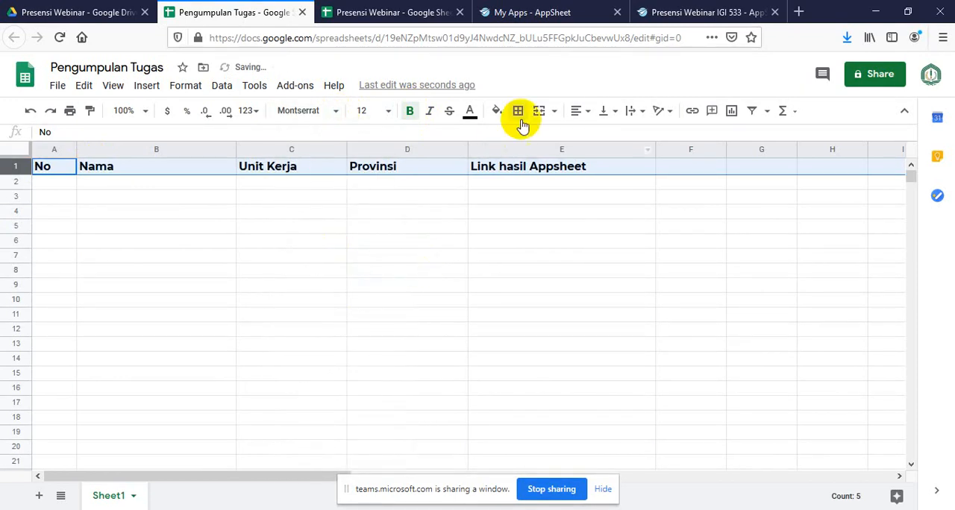
click(586, 112)
click(603, 135)
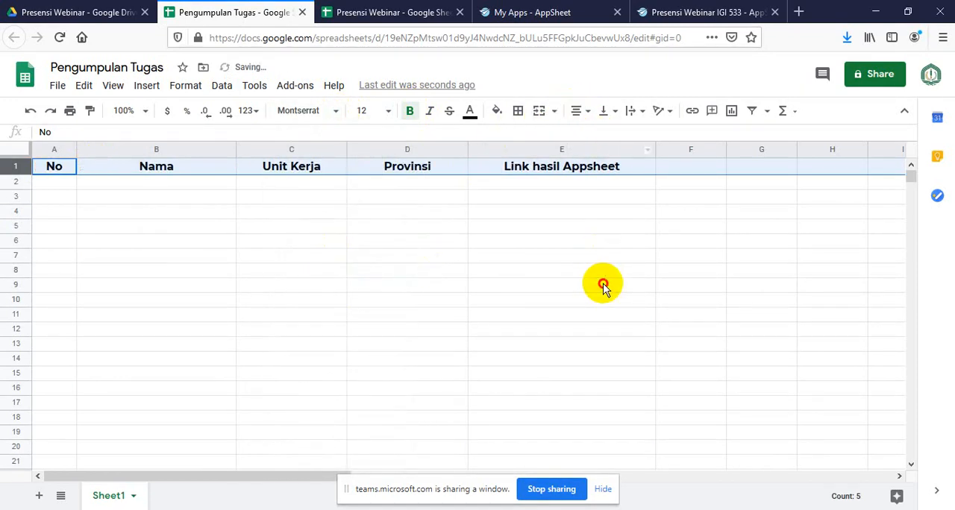
click(602, 284)
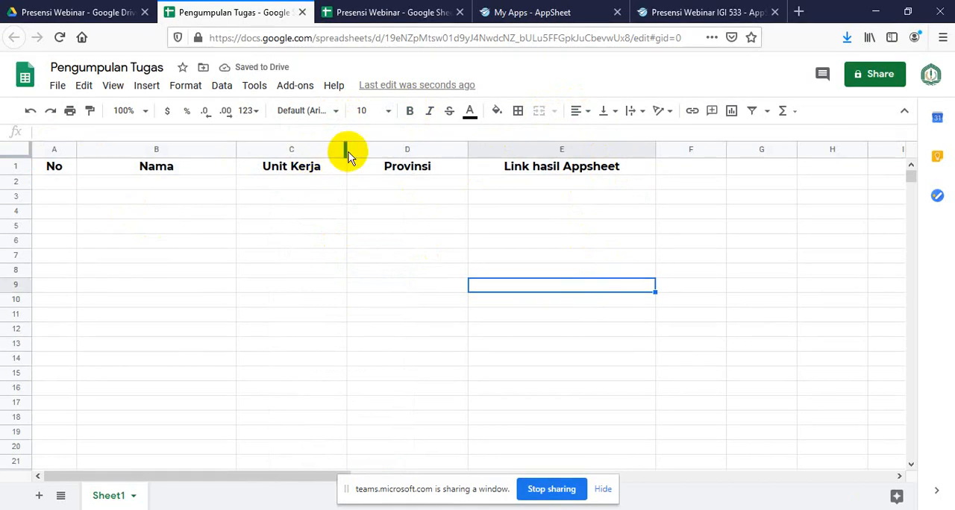
Widen the Unit Kerja column a little further, and select the Link hasil Appsheet header cell
drag(345, 148, 380, 149)
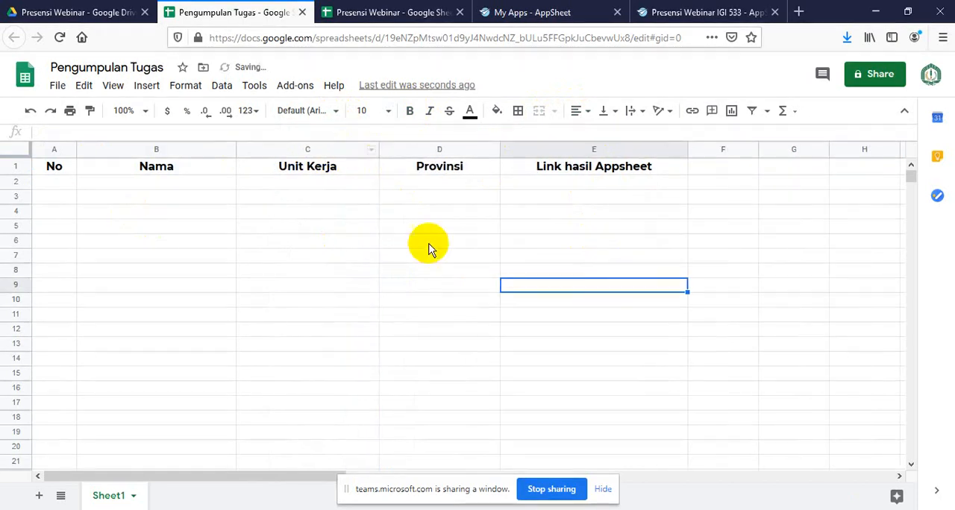
click(418, 241)
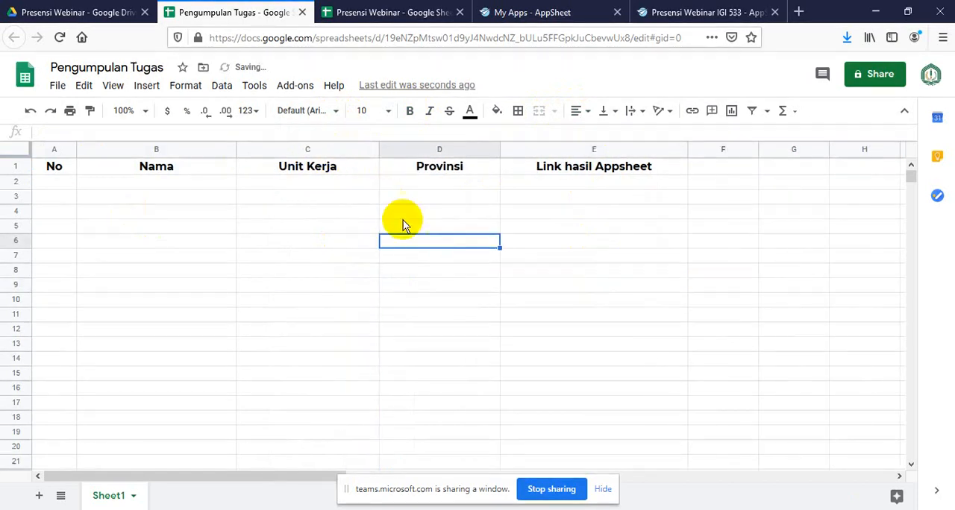
click(558, 212)
click(527, 170)
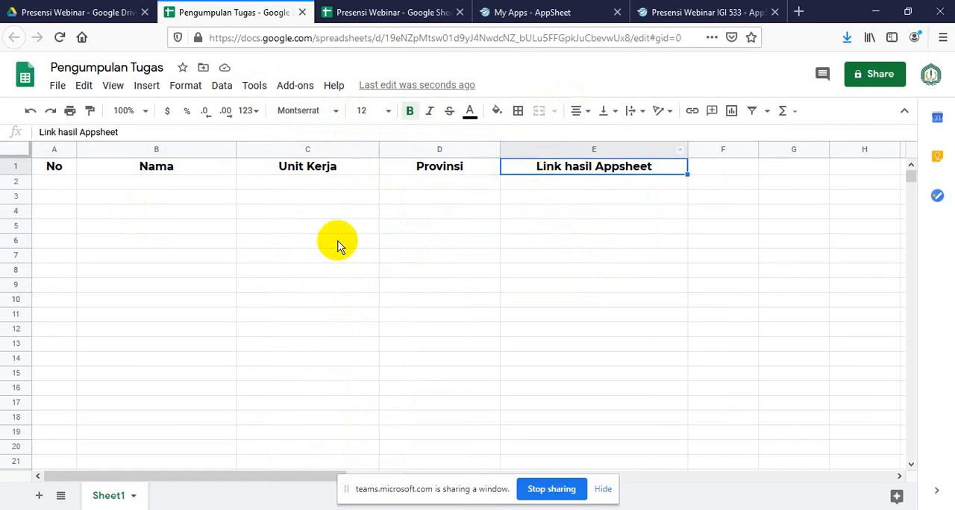
Start the numbering in the No column with 1 in A2 and 2 in A3
click(62, 188)
text(1)
key(Return)
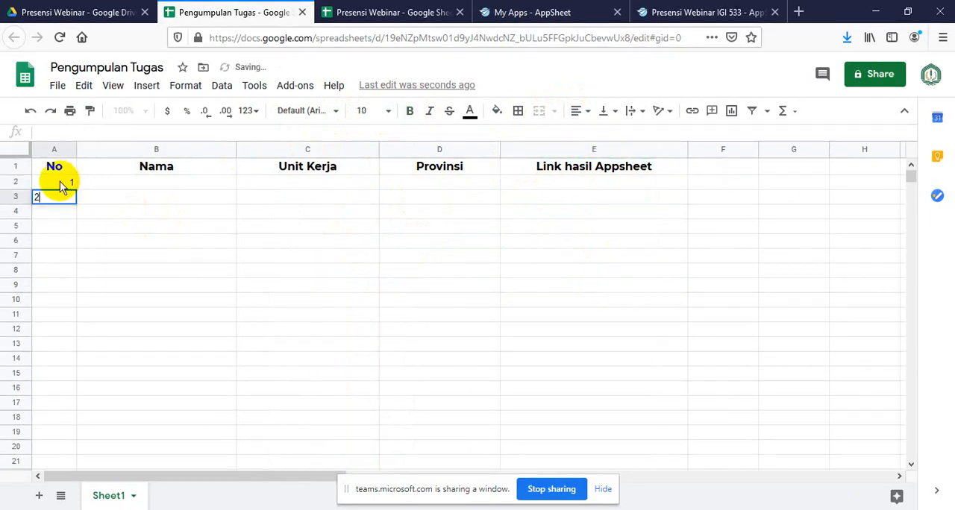
text(2)
key(Return)
Set the font size of the numbers in A2:A3 to 12
drag(63, 188, 69, 197)
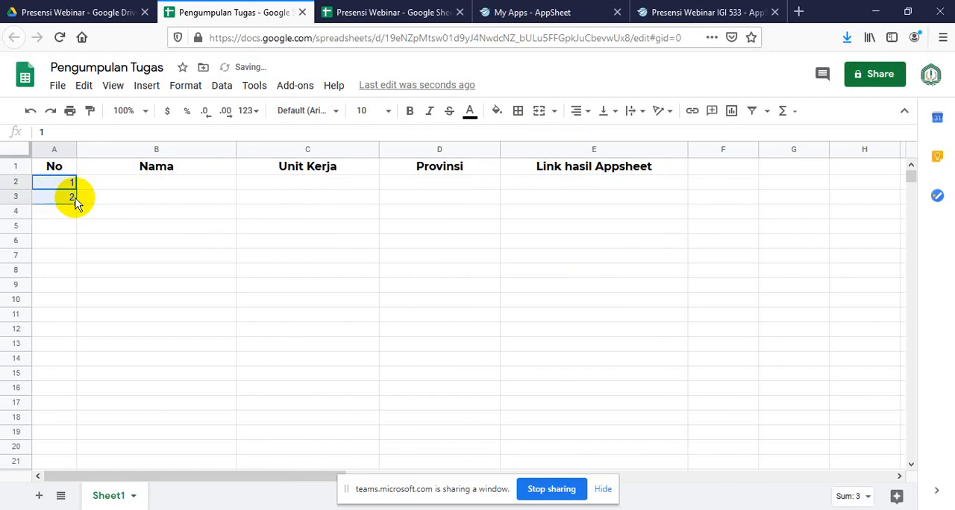
click(389, 112)
click(367, 272)
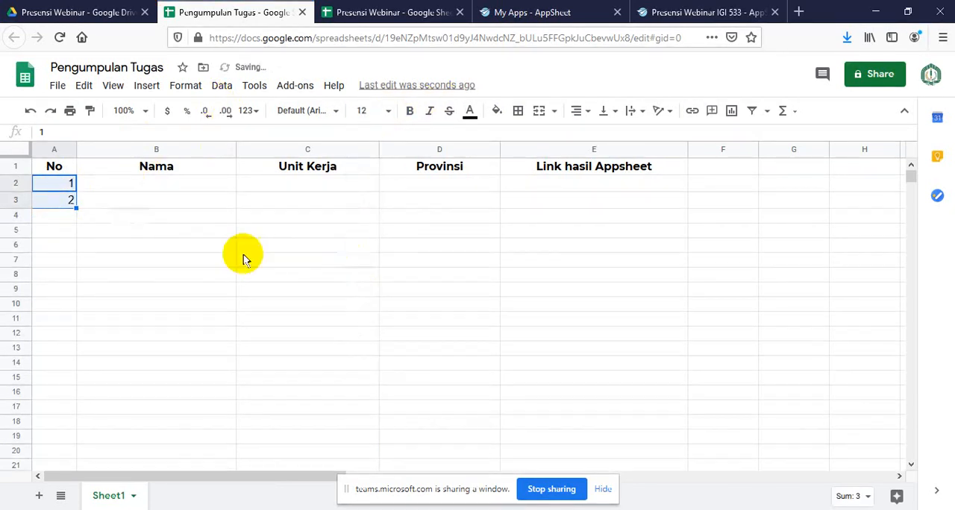
Center the numbers in A2:A3 horizontally
click(576, 110)
click(594, 137)
click(317, 276)
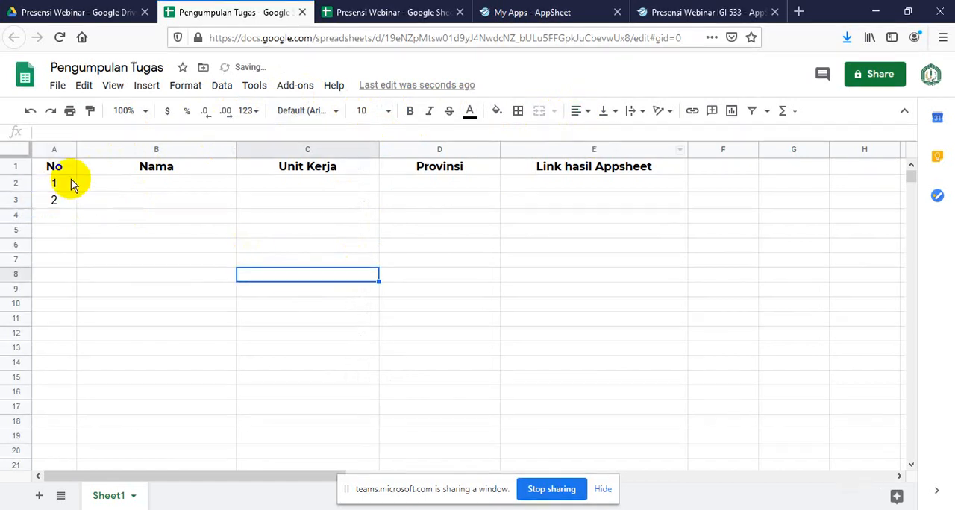
Extend the number series from A2:A3 down the No column to about row 50
drag(72, 182, 84, 401)
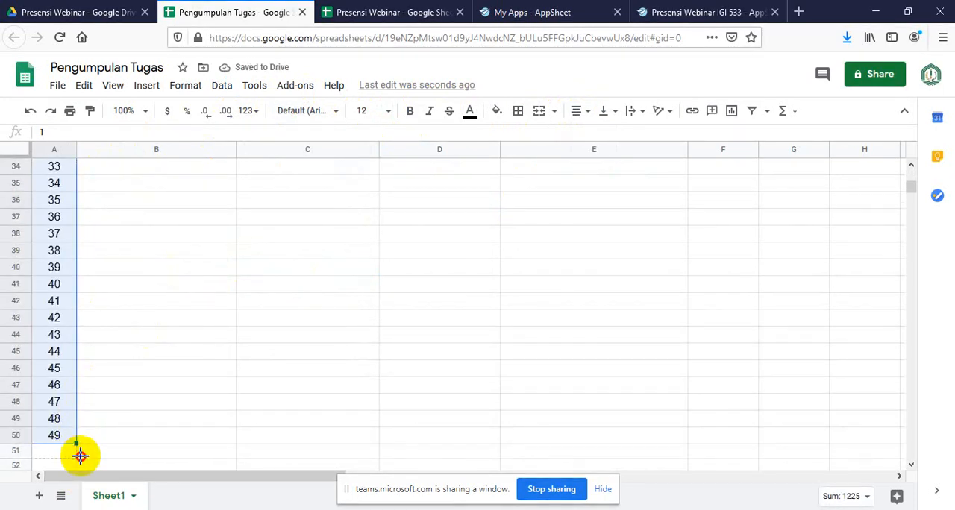
click(166, 352)
scroll(186, 326, up, 10)
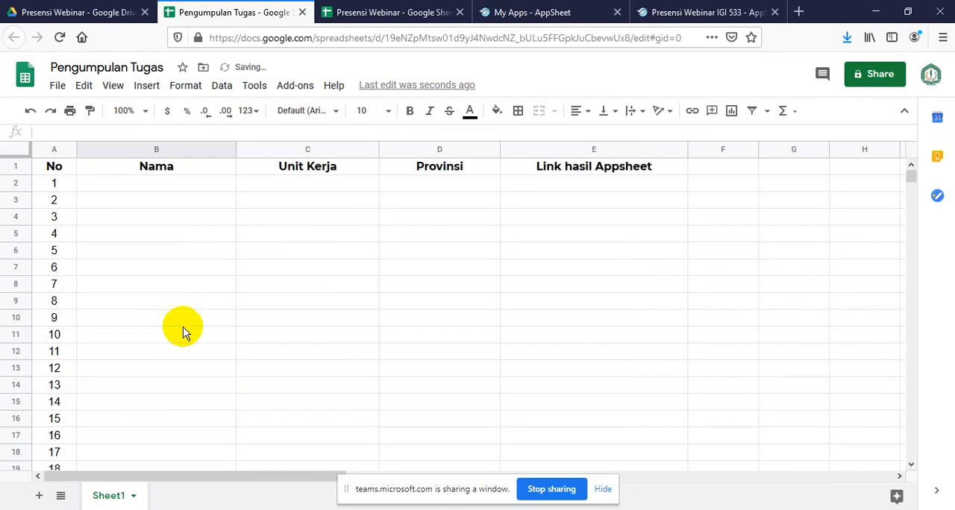
click(241, 251)
click(265, 185)
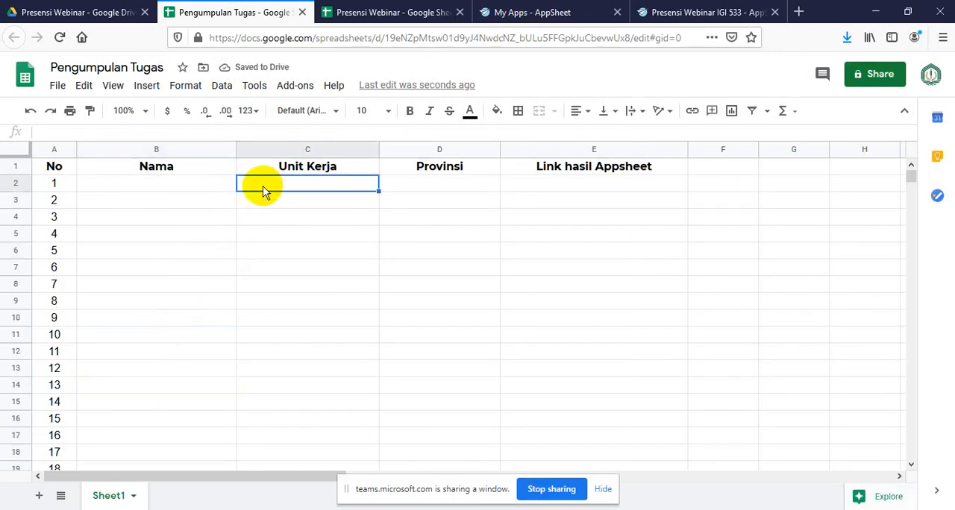
click(451, 252)
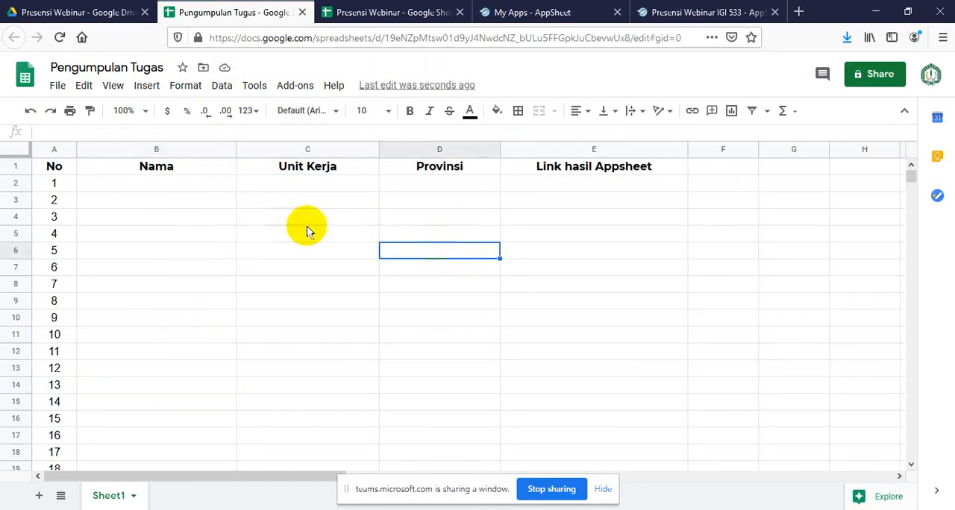
click(307, 185)
click(462, 185)
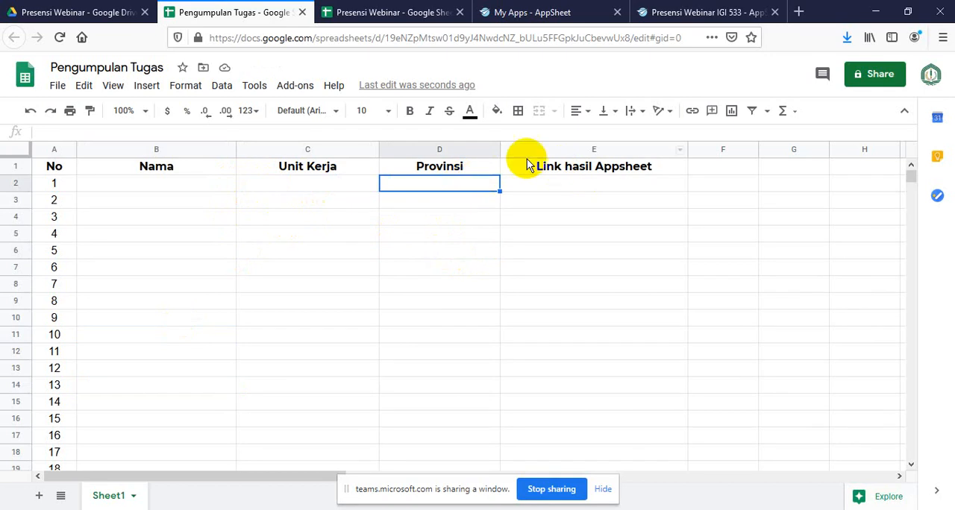
Widen the Provinsi column slightly and the Link hasil Appsheet column considerably to make room for long links
drag(500, 148, 520, 151)
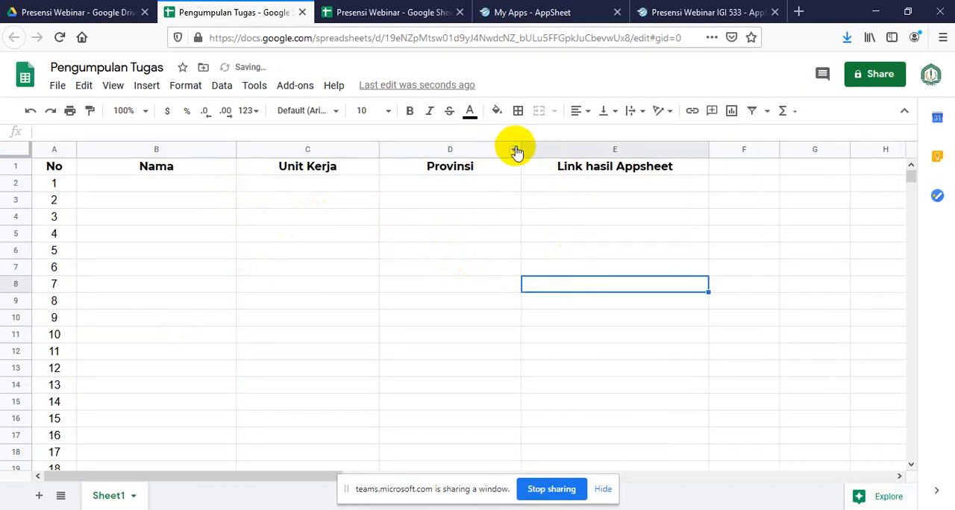
drag(709, 149, 782, 154)
click(806, 302)
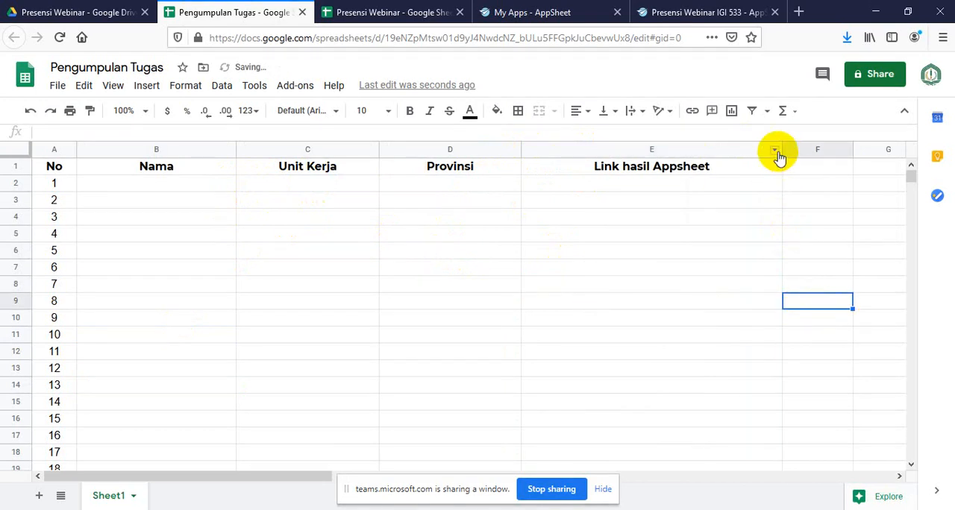
drag(780, 150, 836, 152)
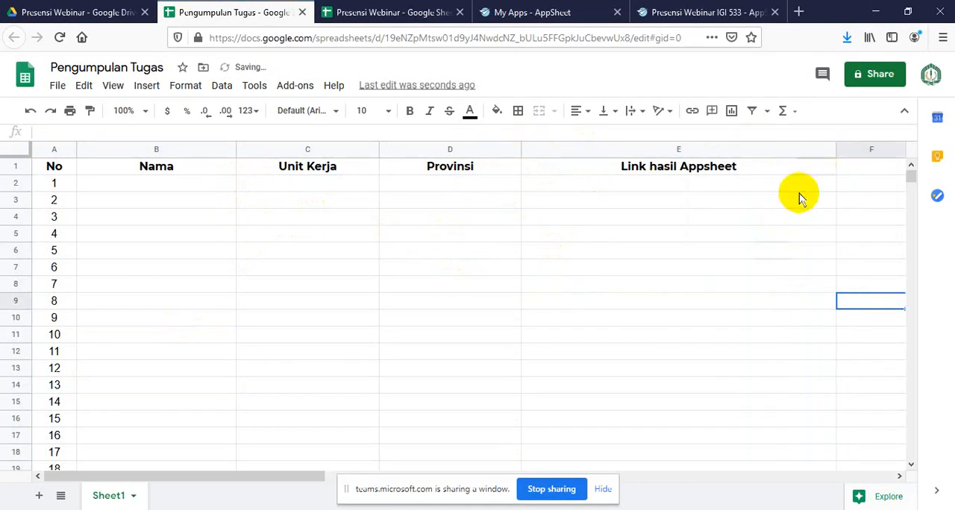
click(758, 299)
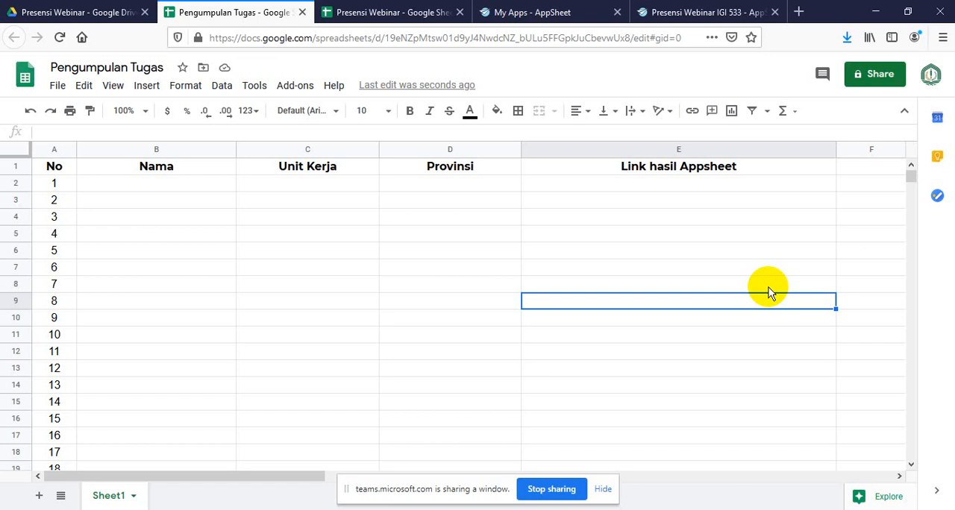
click(622, 250)
click(240, 235)
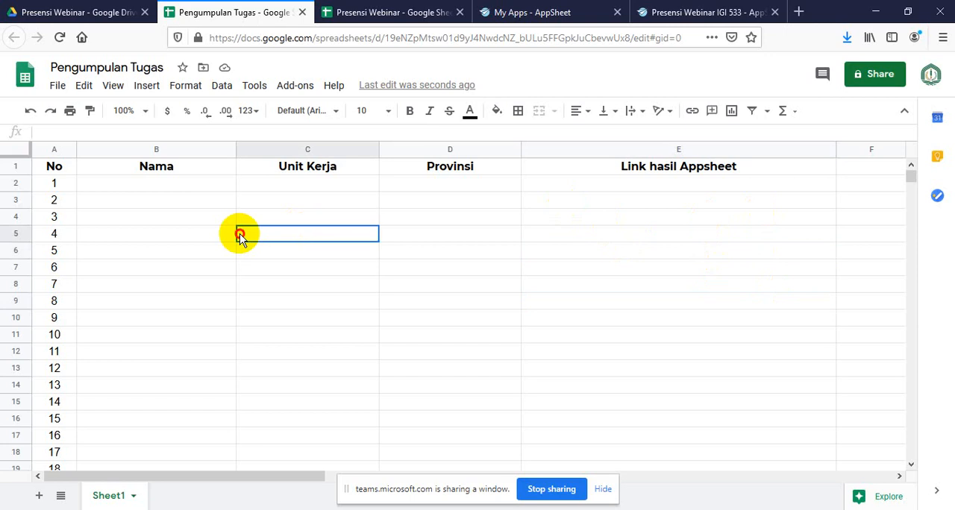
Open the spreadsheet's sharing settings and set the general access to Anyone with the link
click(892, 80)
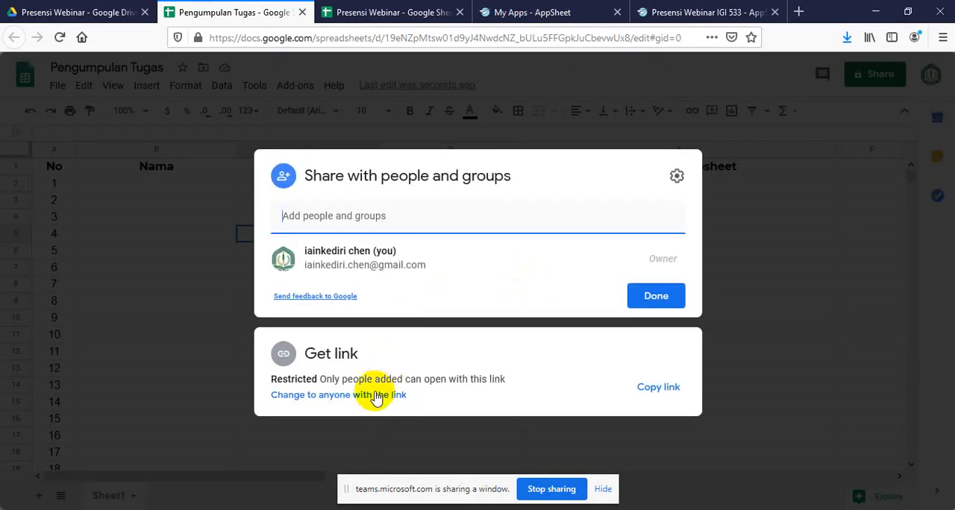
click(376, 397)
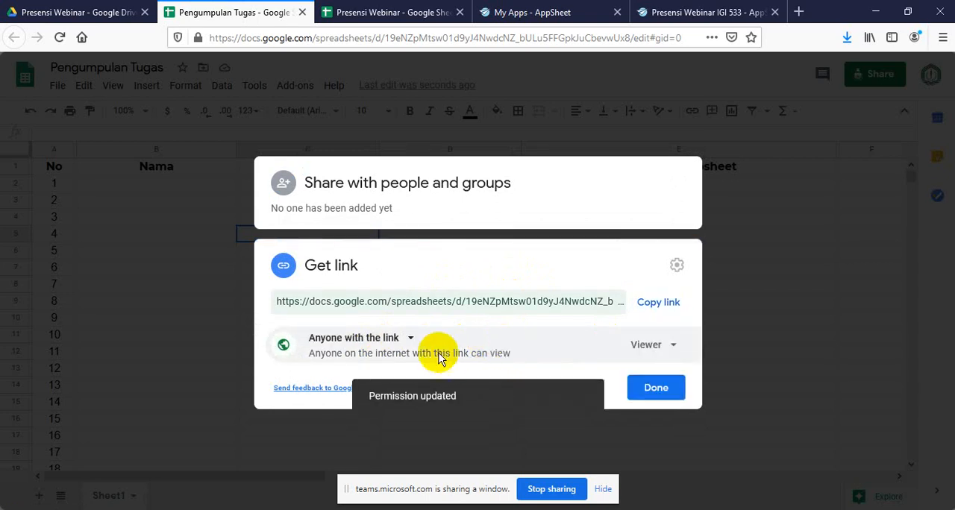
click(411, 340)
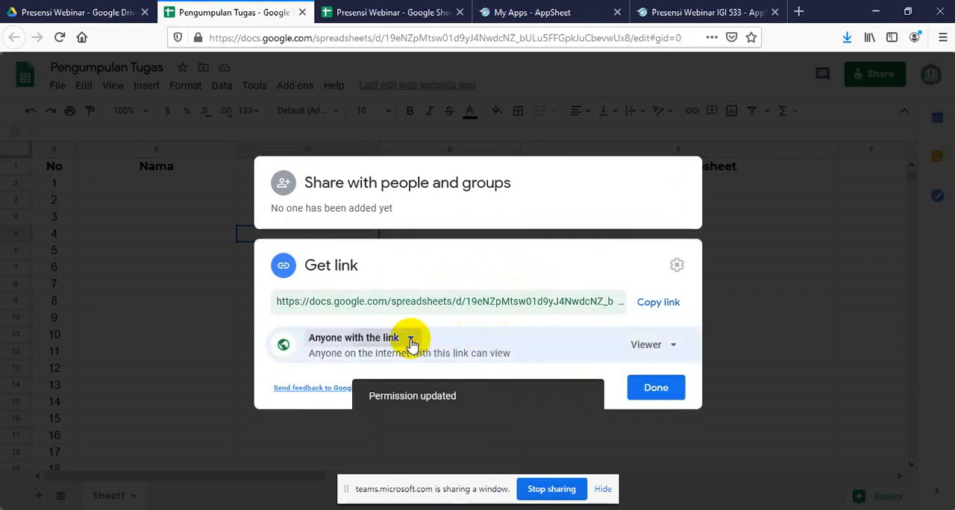
click(392, 400)
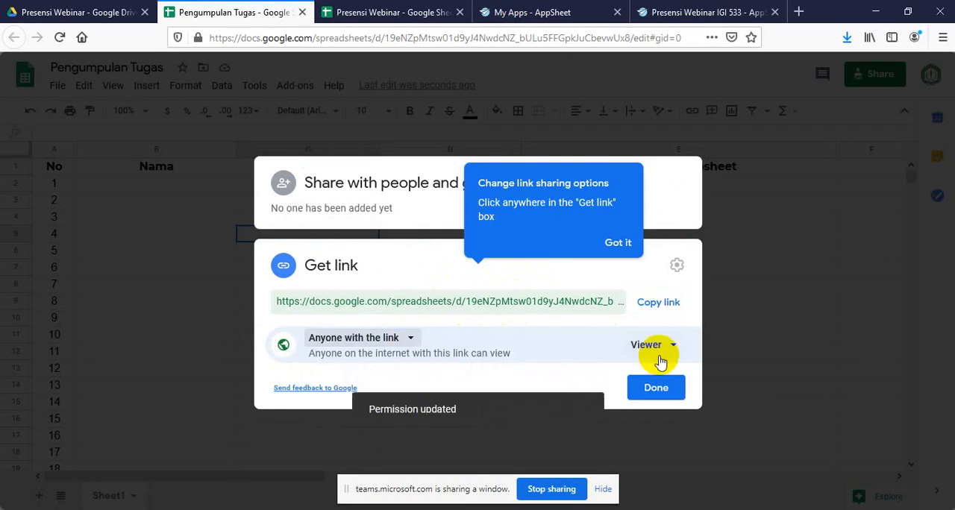
Change the link permission to Editor, dismiss the sharing hint, and copy the spreadsheet link
click(669, 347)
click(688, 447)
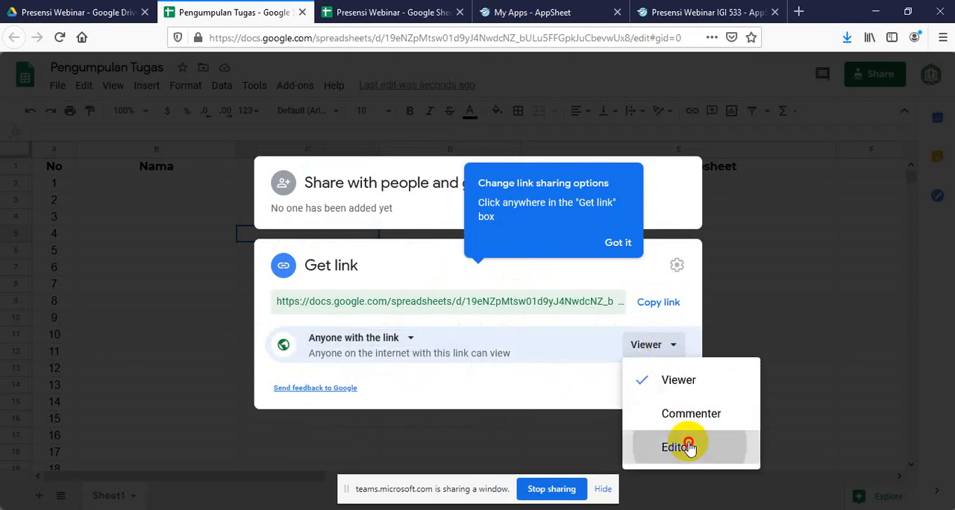
click(635, 242)
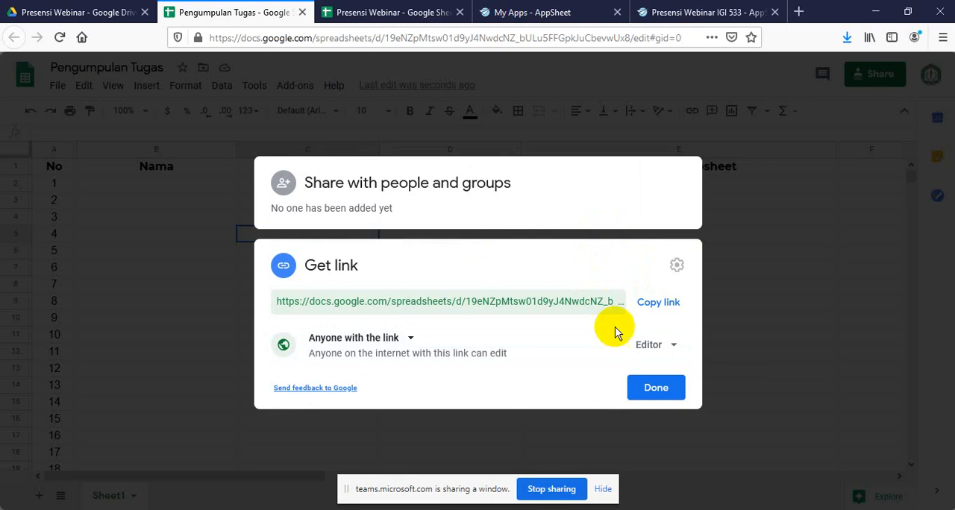
click(657, 303)
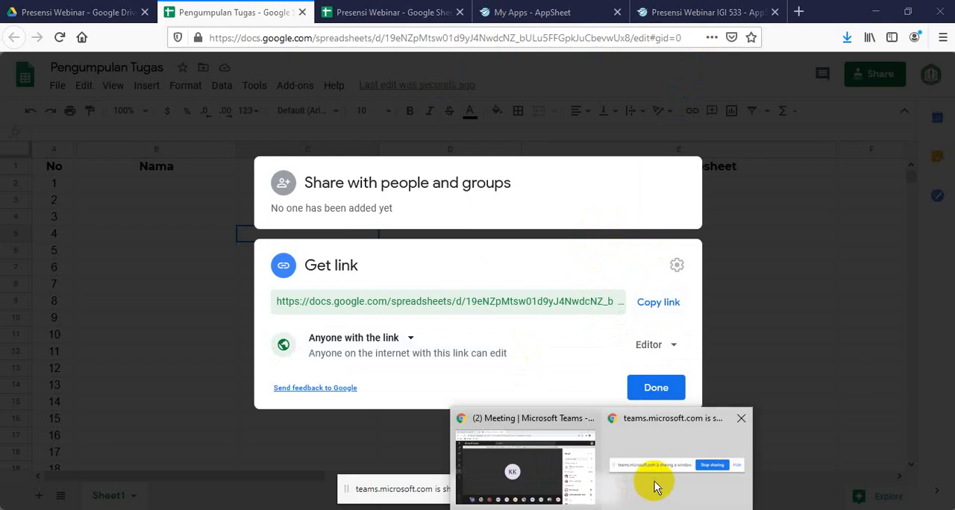
Switch to Bitly, close the open link editor, and create a new short link from the copied spreadsheet URL
click(654, 487)
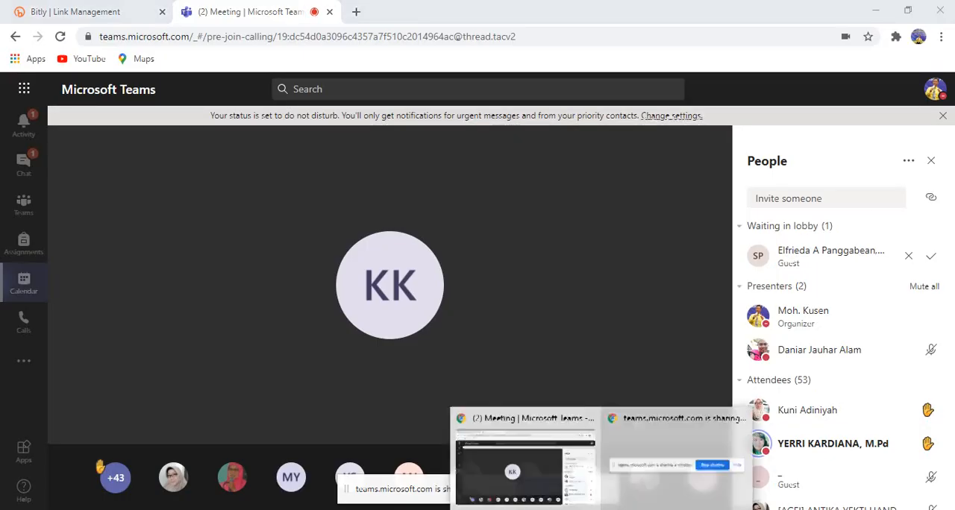
click(130, 11)
click(937, 97)
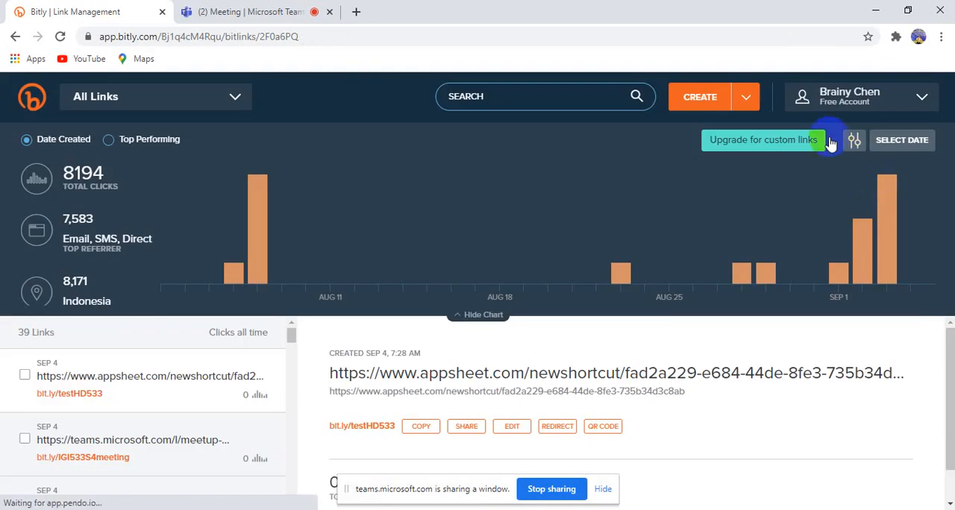
click(705, 97)
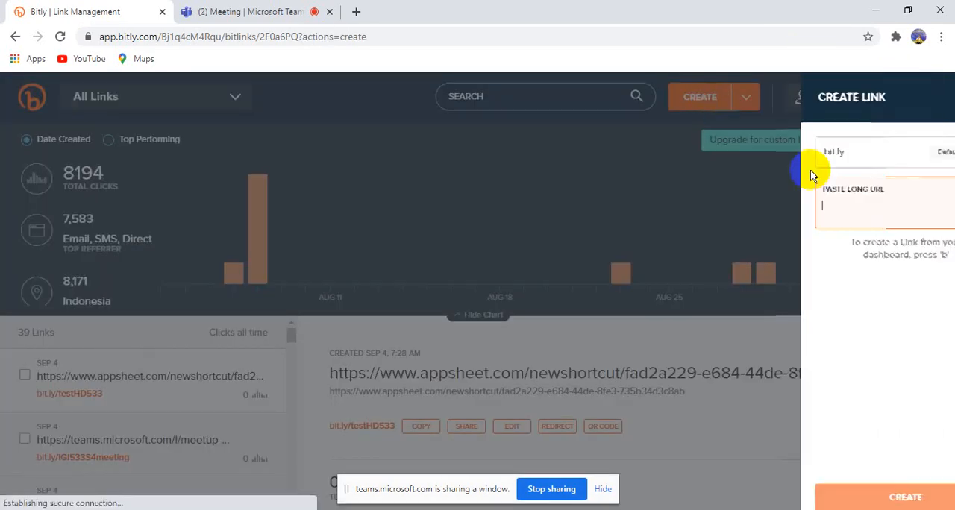
key(ctrl+v)
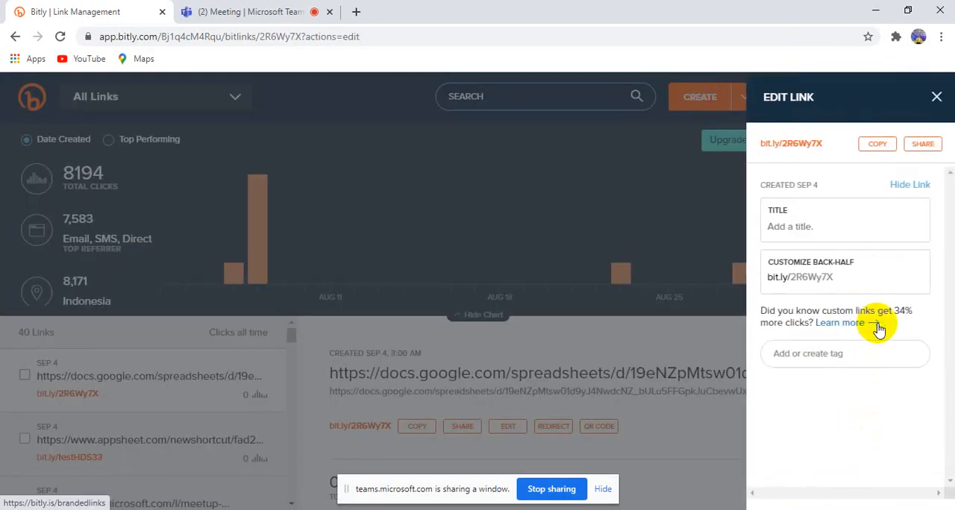
click(847, 277)
key(shift+Left)
key(shift+Left)
key(shift+Left)
key(shift+Left)
key(shift+Left)
key(shift+Left)
key(shift+Left)
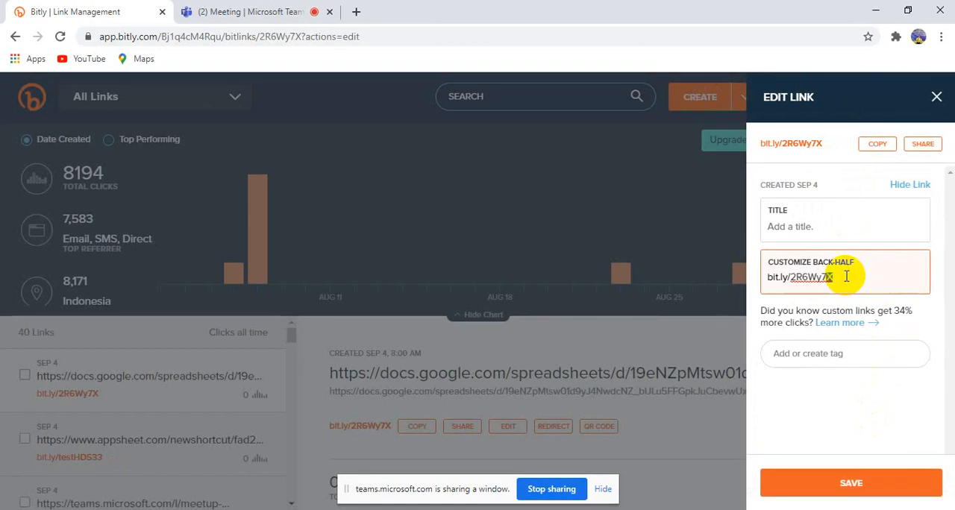
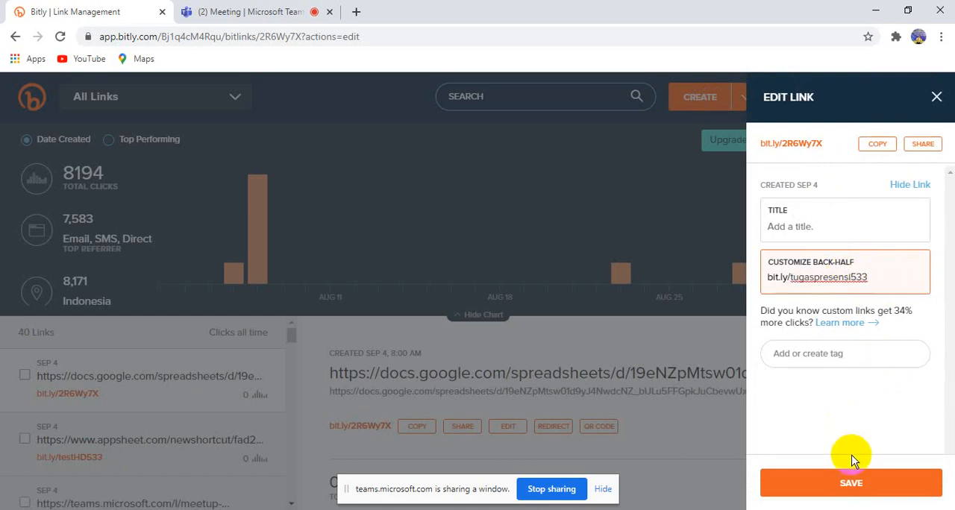
click(855, 477)
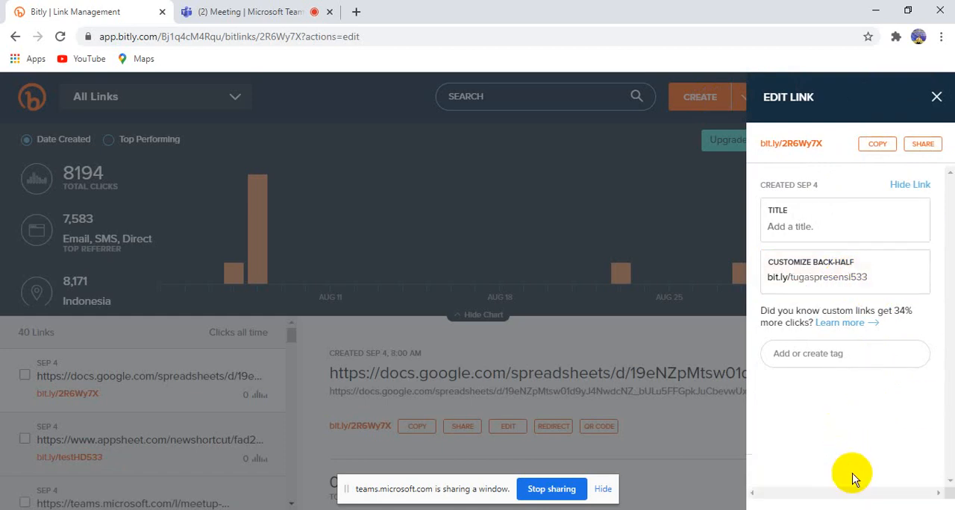
click(878, 148)
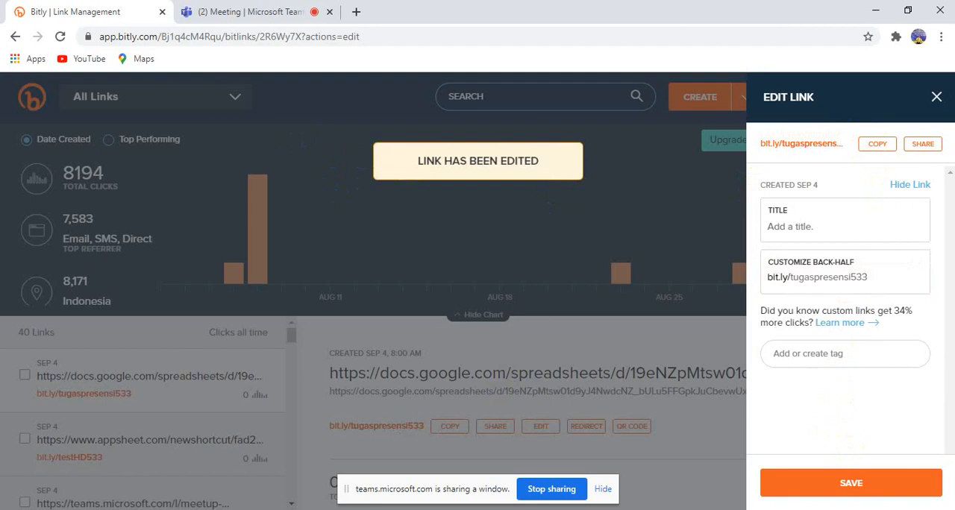
click(602, 509)
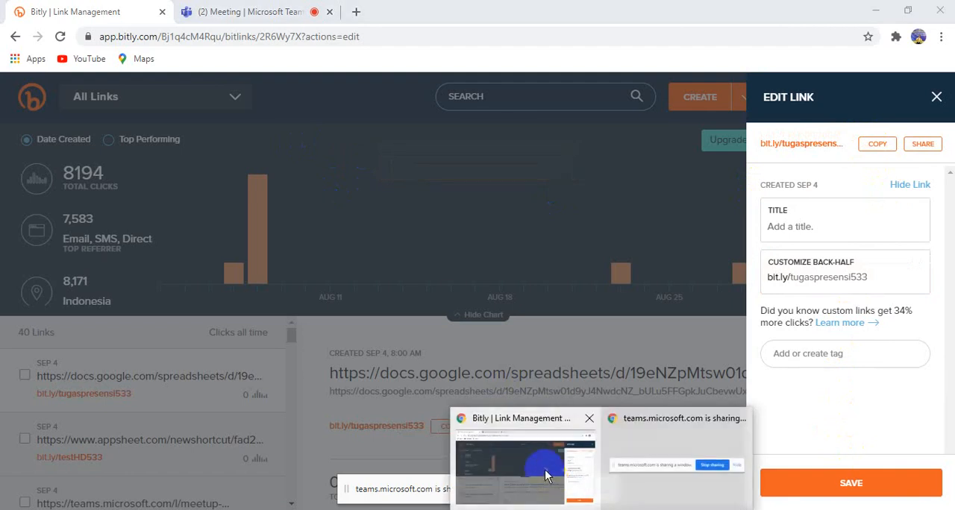
click(547, 474)
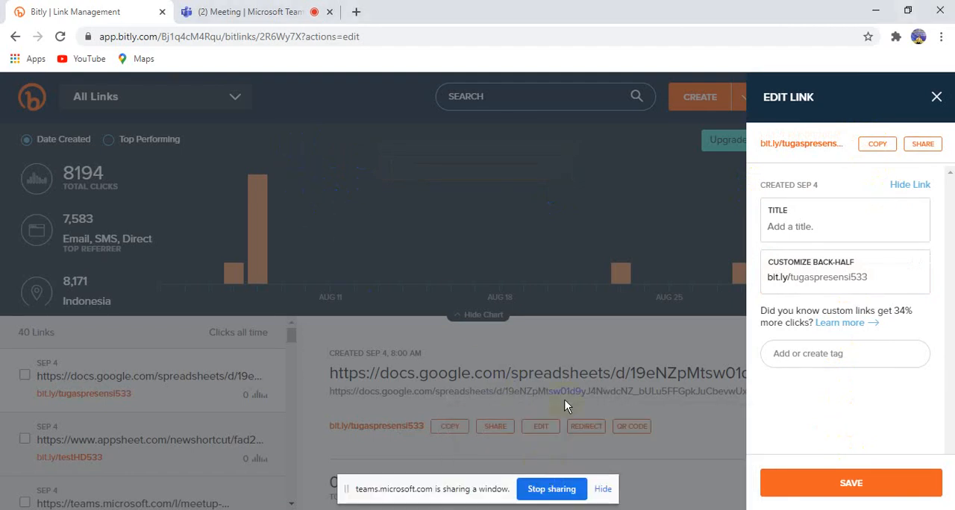
click(598, 507)
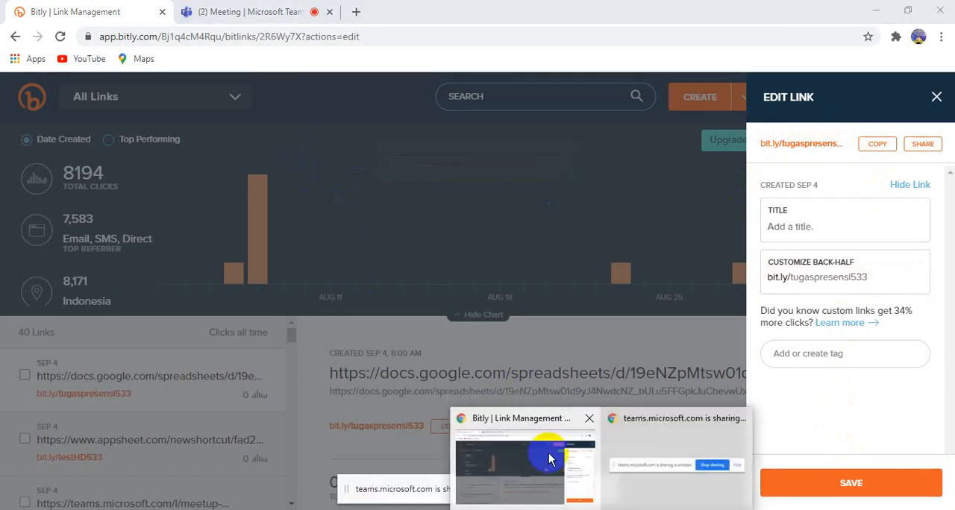
click(547, 459)
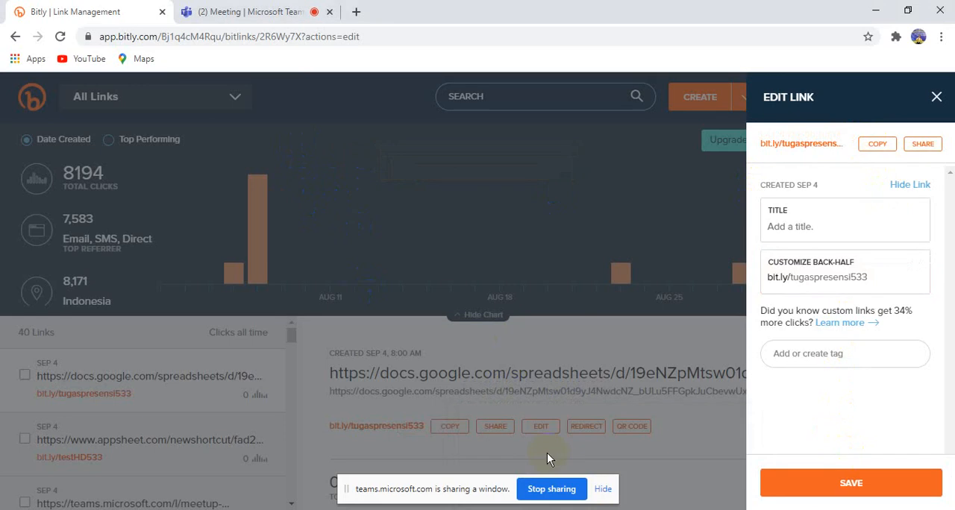
Search for "web whatsapp" in a new browser tab and open WhatsApp Web
click(356, 13)
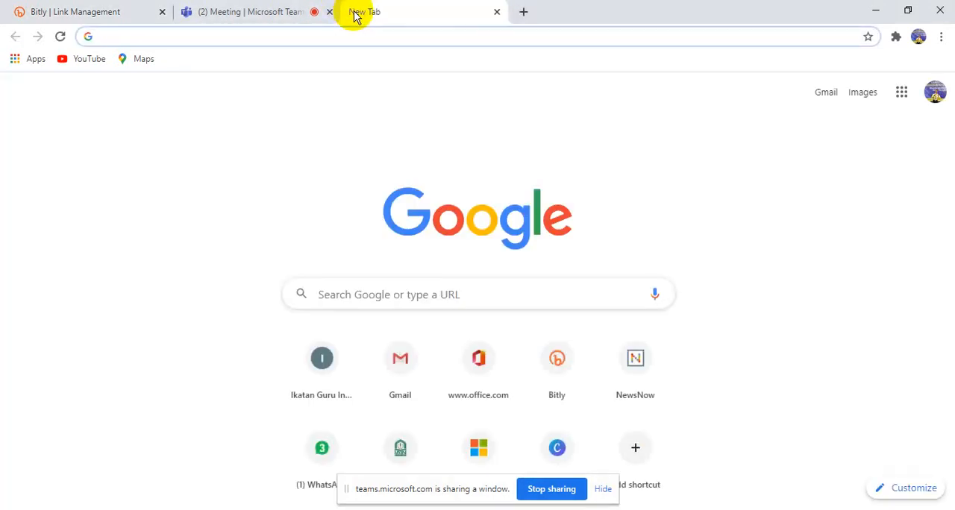
text(web whatsapp)
click(212, 93)
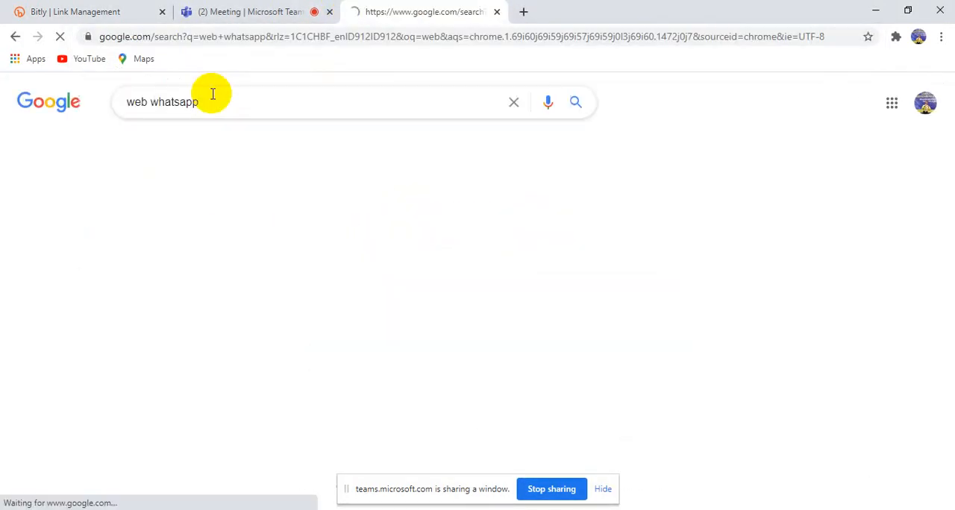
click(146, 221)
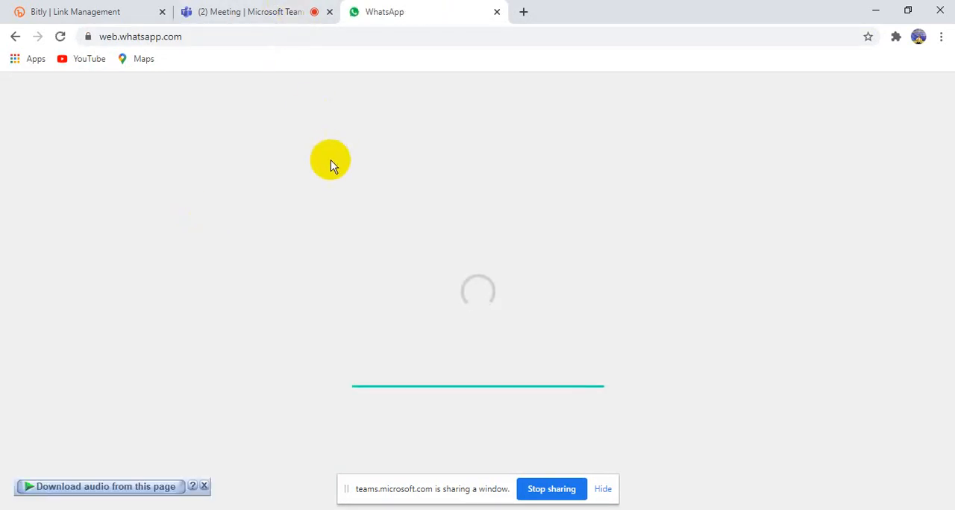
Dismiss the audio download pop-up, then return to the Pengumpulan Tugas spreadsheet and close its sharing dialog
click(204, 486)
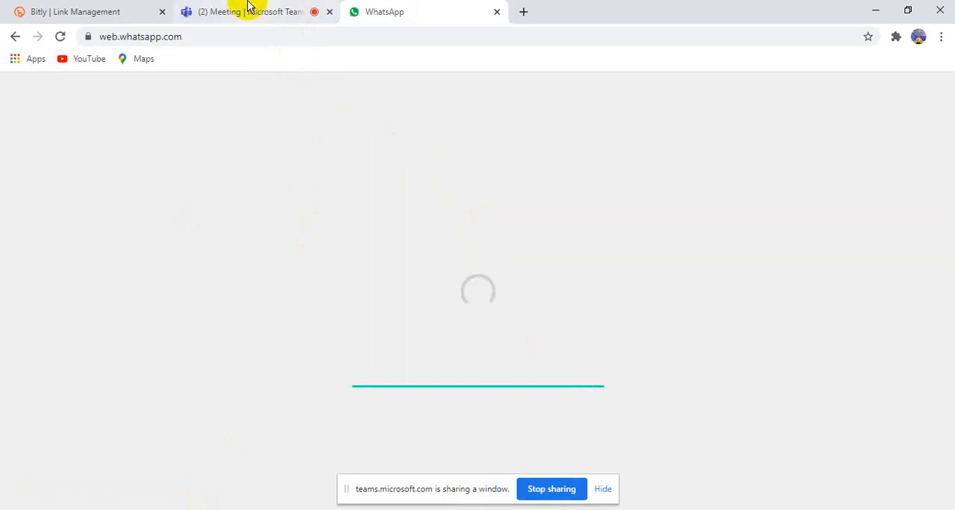
click(224, 9)
click(124, 10)
click(379, 11)
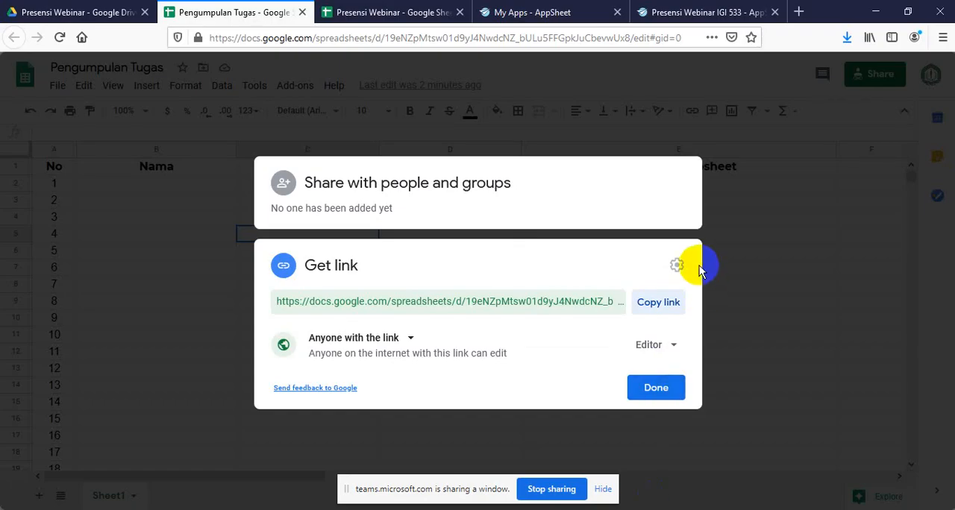
click(660, 396)
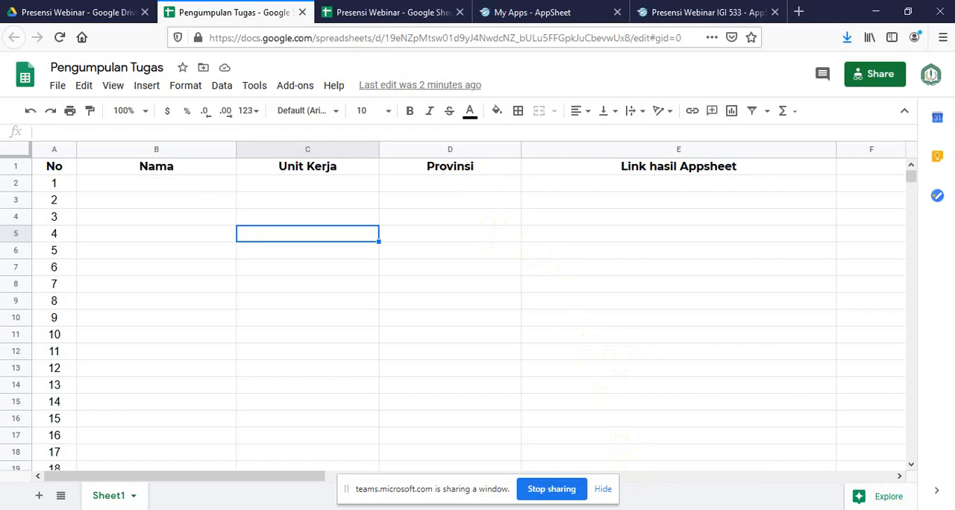
click(571, 459)
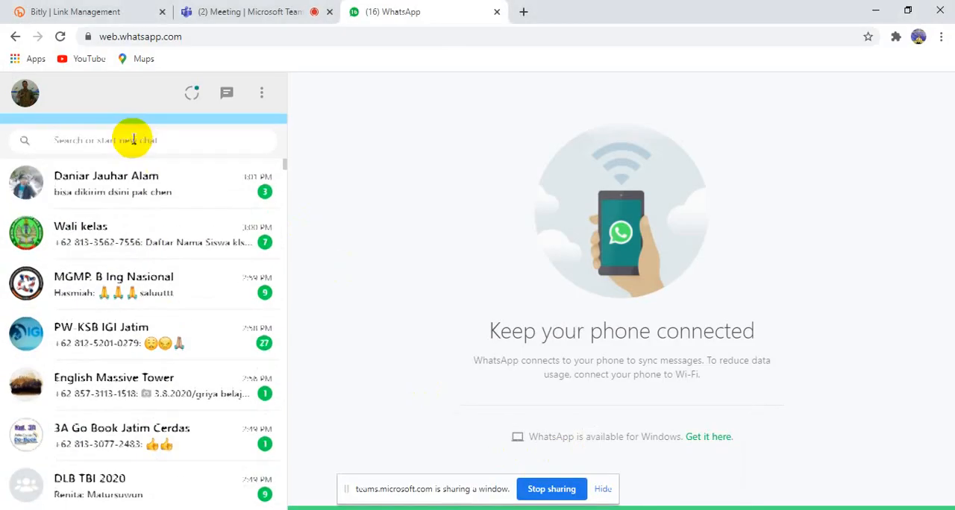
click(107, 246)
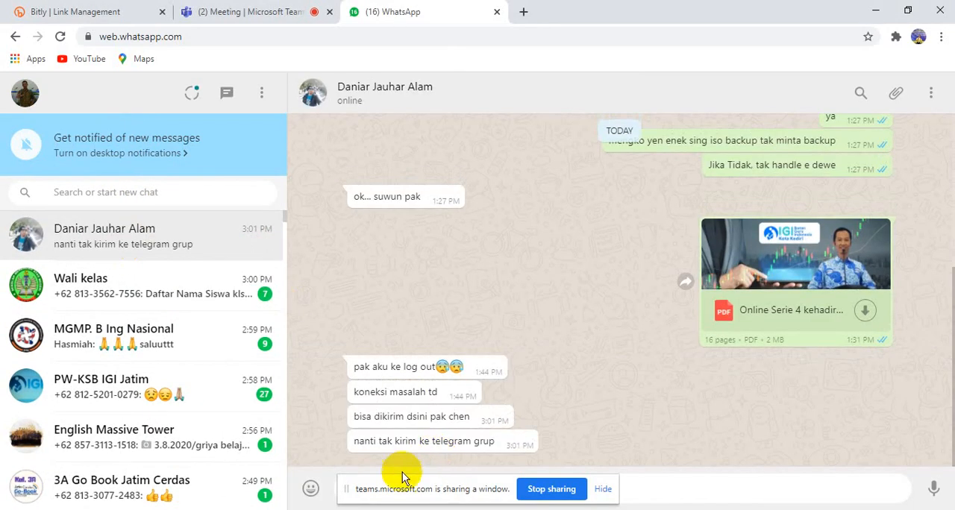
key(ctrl+v)
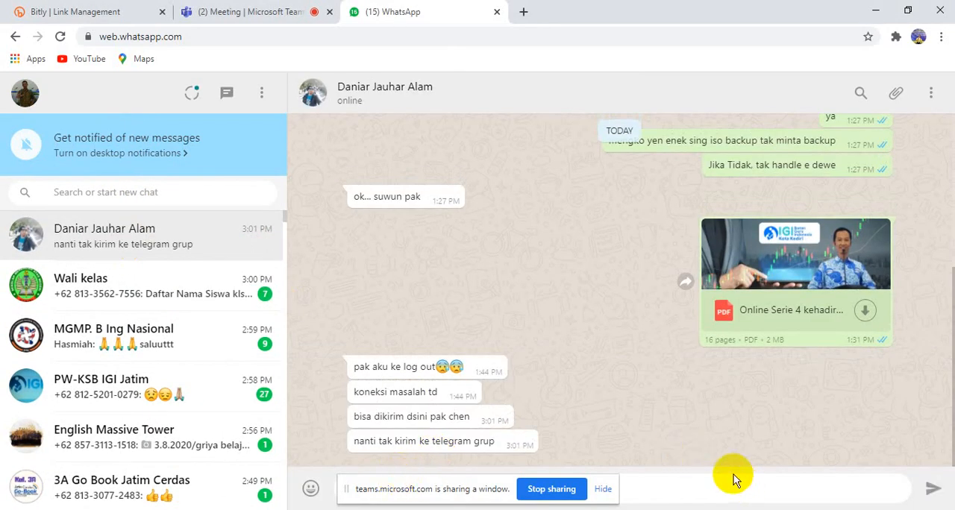
click(933, 489)
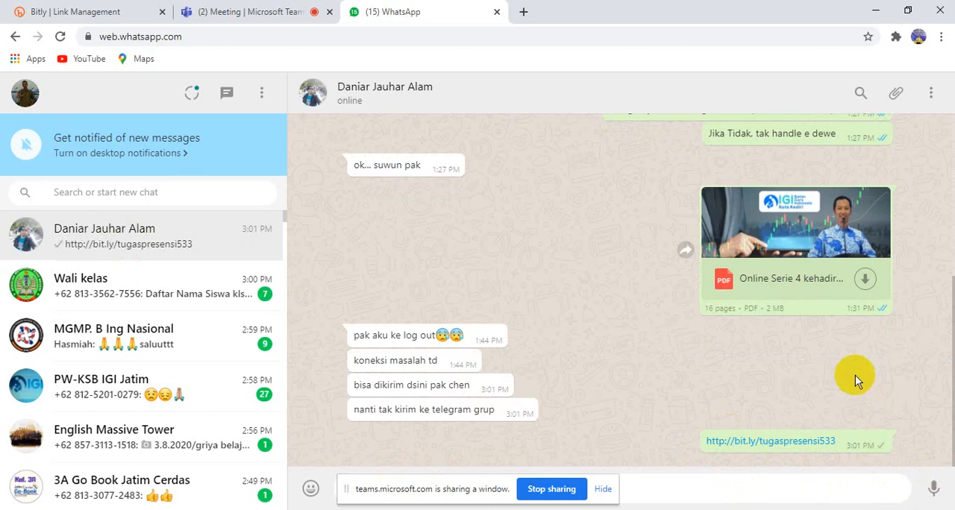
click(305, 12)
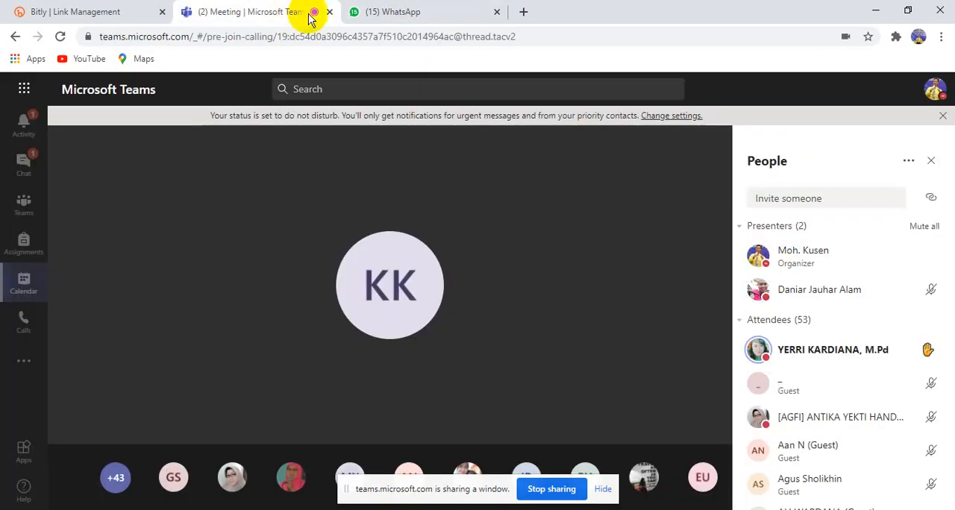
click(41, 12)
click(212, 12)
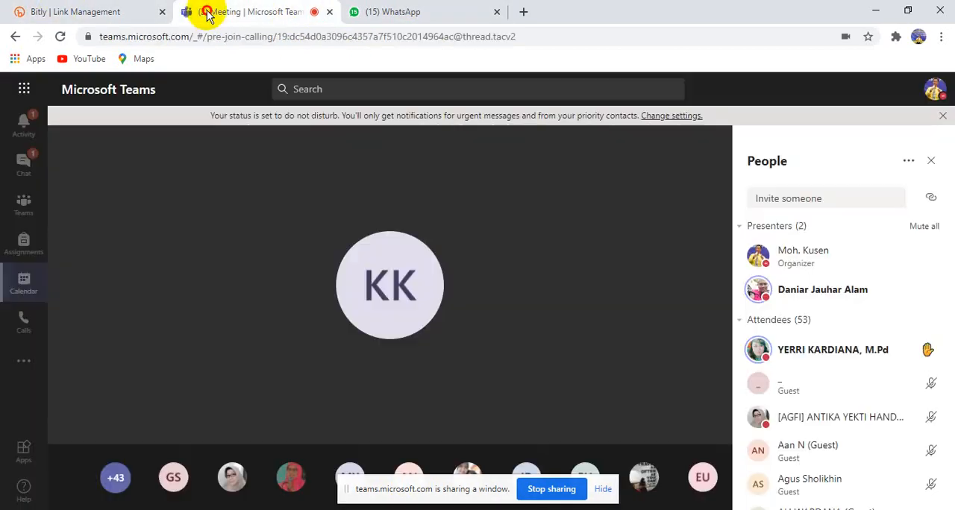
click(395, 15)
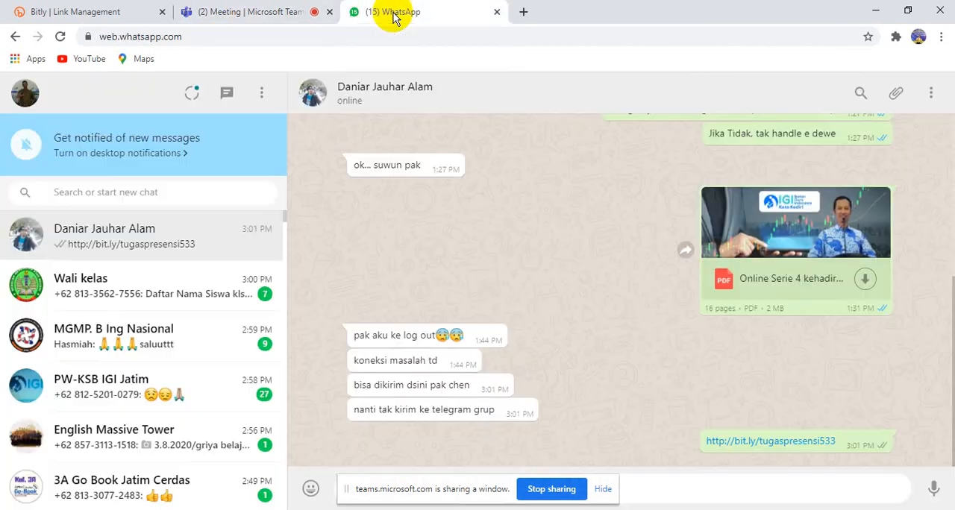
click(234, 12)
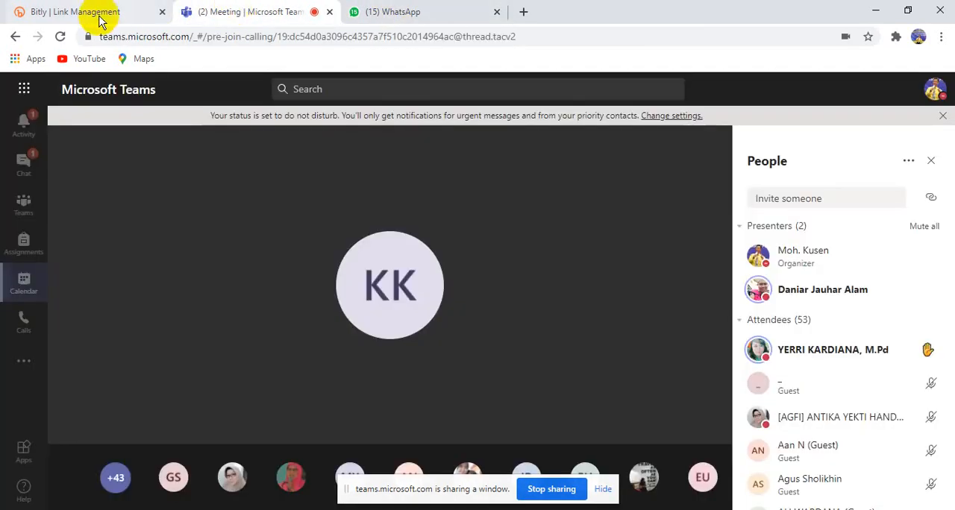
click(96, 14)
click(239, 13)
click(403, 12)
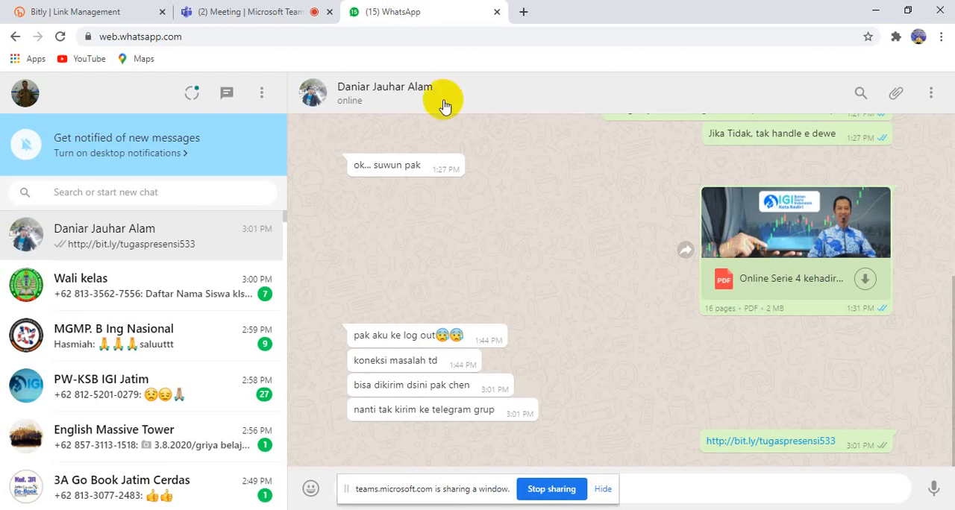
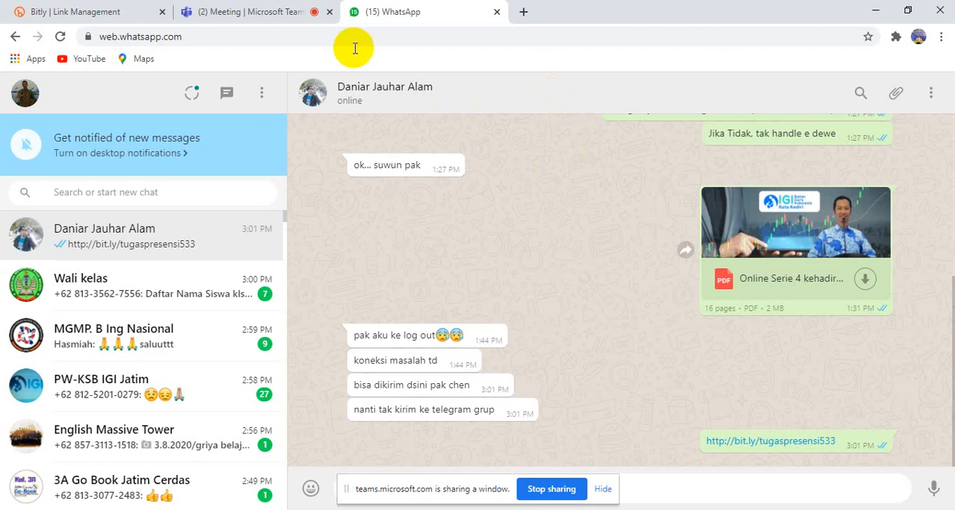
click(280, 12)
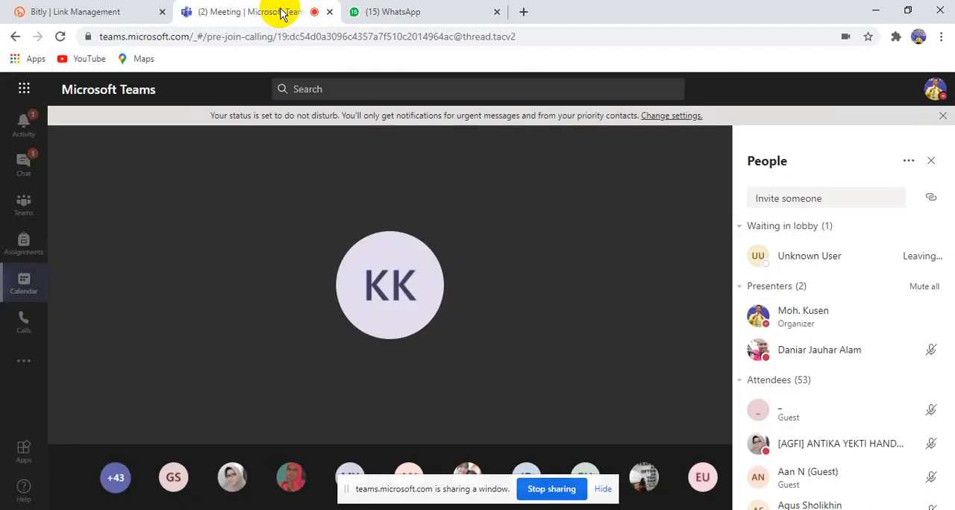
mouse_move(495, 224)
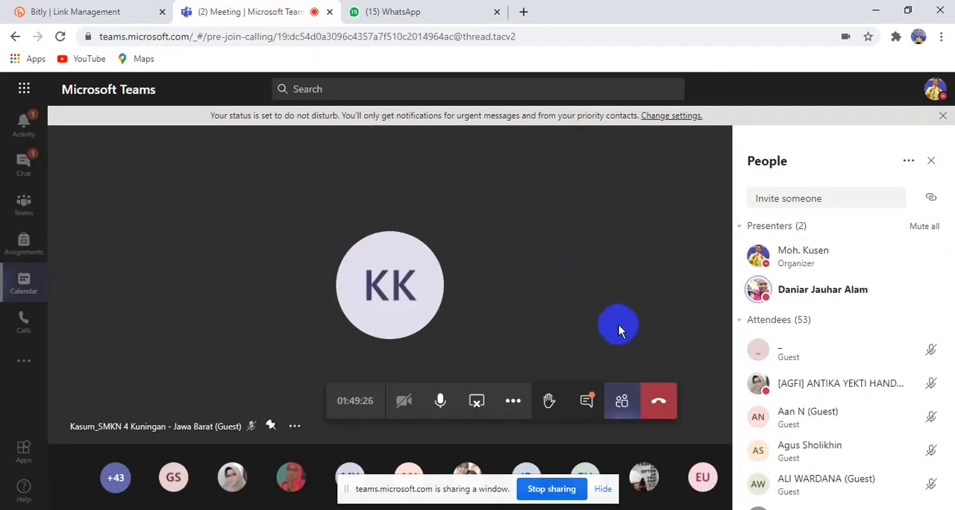
click(410, 14)
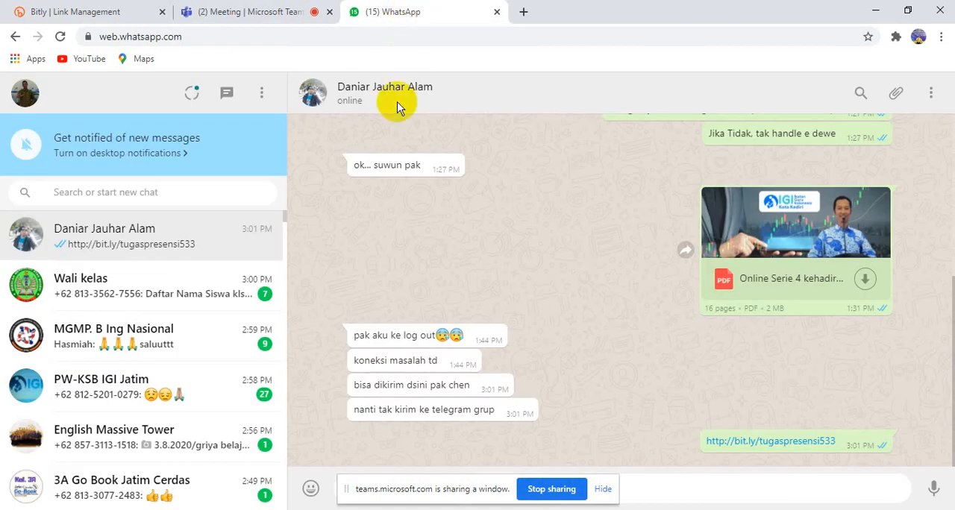
click(246, 10)
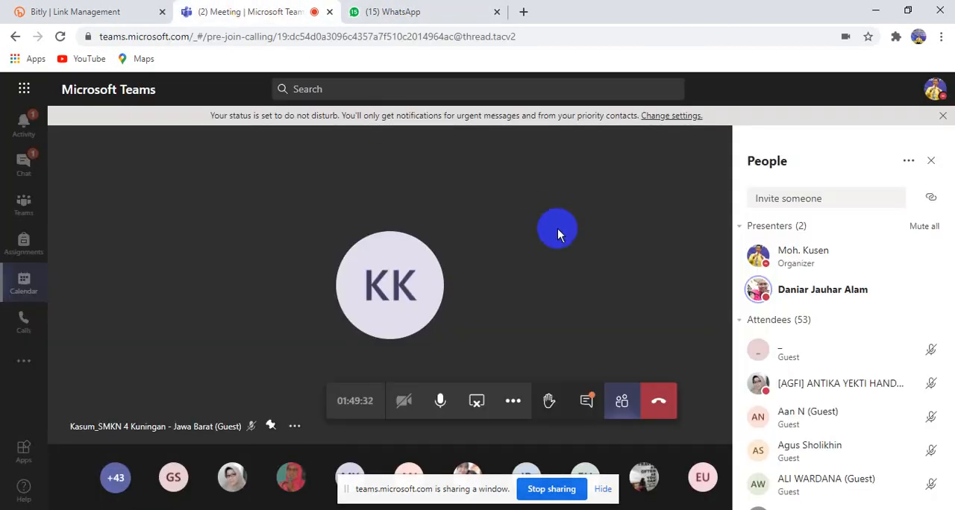
click(585, 401)
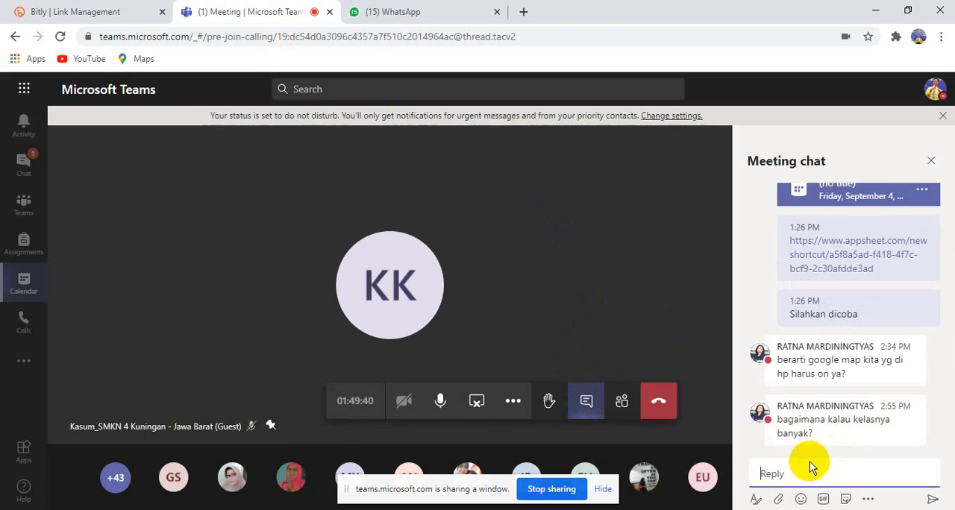
click(933, 500)
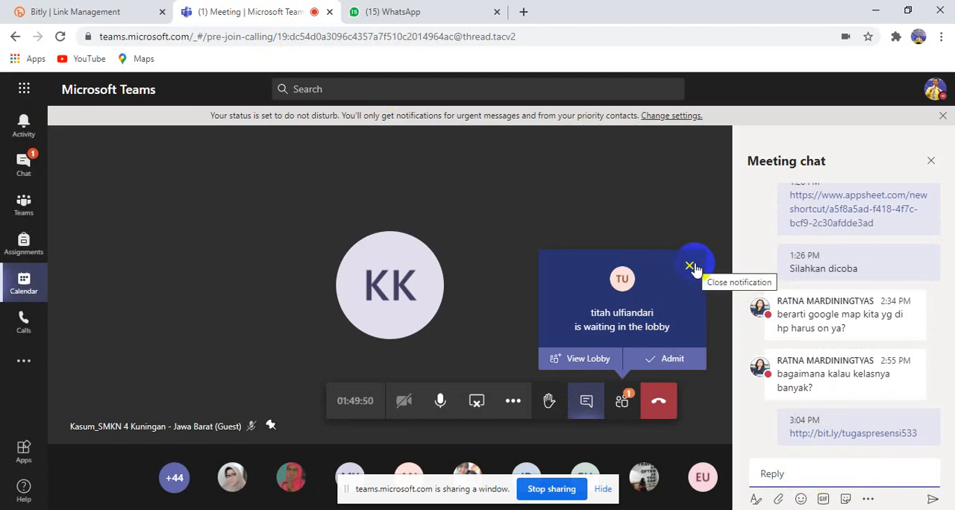
Admit the participants waiting in the lobby, close the meeting chat, and check the participant list
click(674, 361)
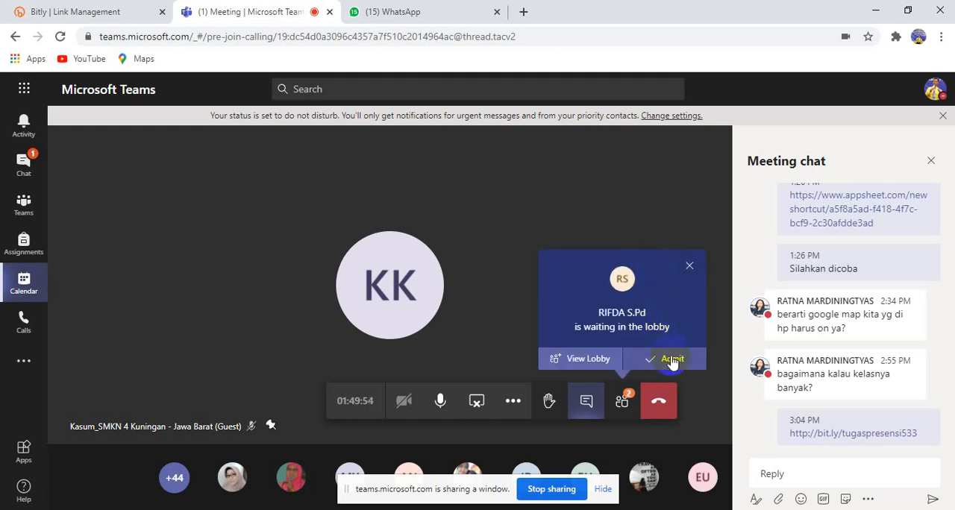
click(671, 360)
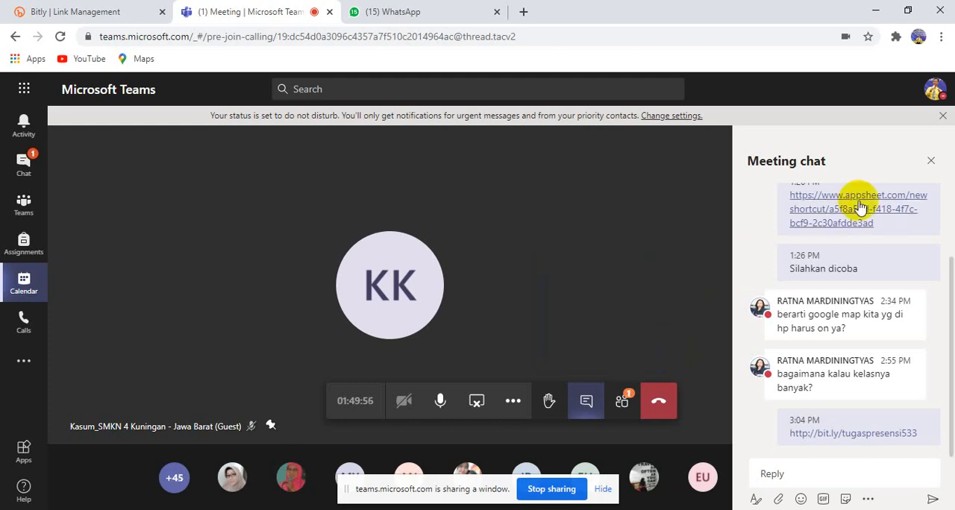
click(930, 161)
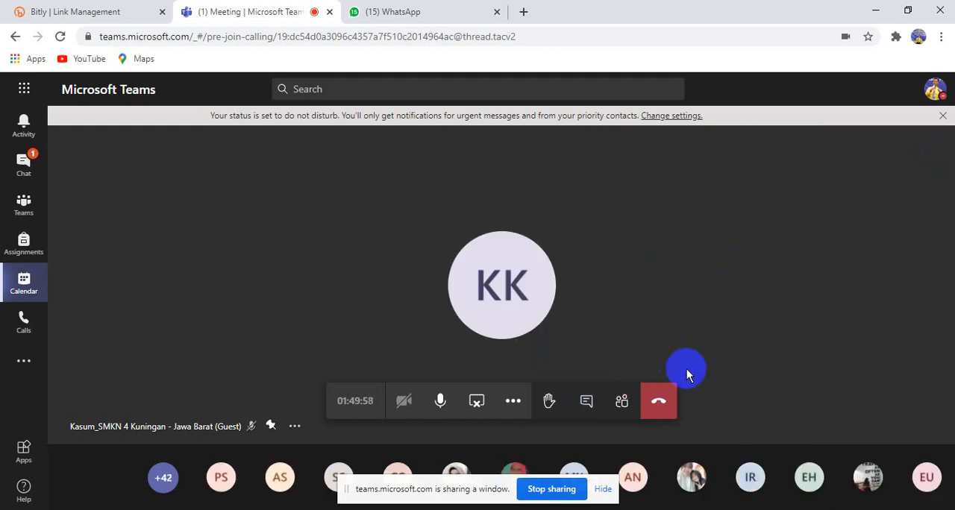
click(622, 401)
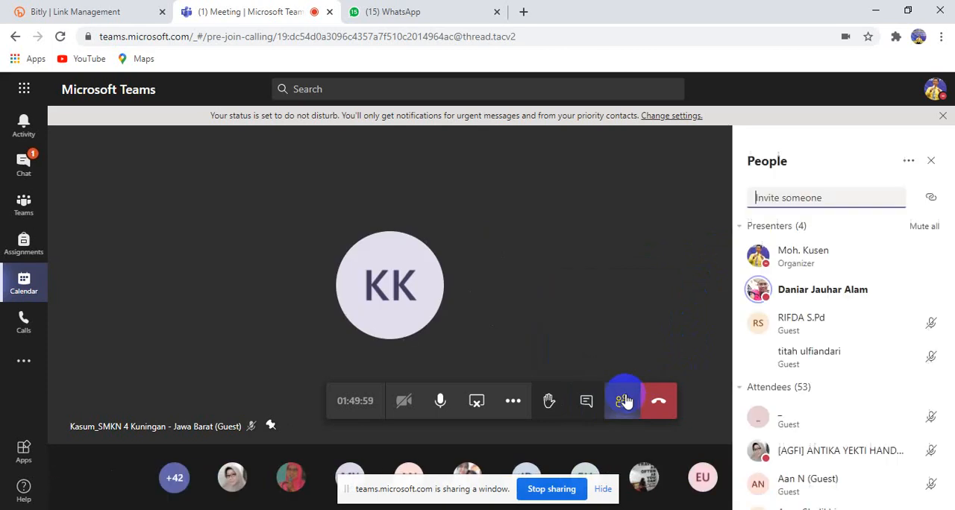
click(931, 160)
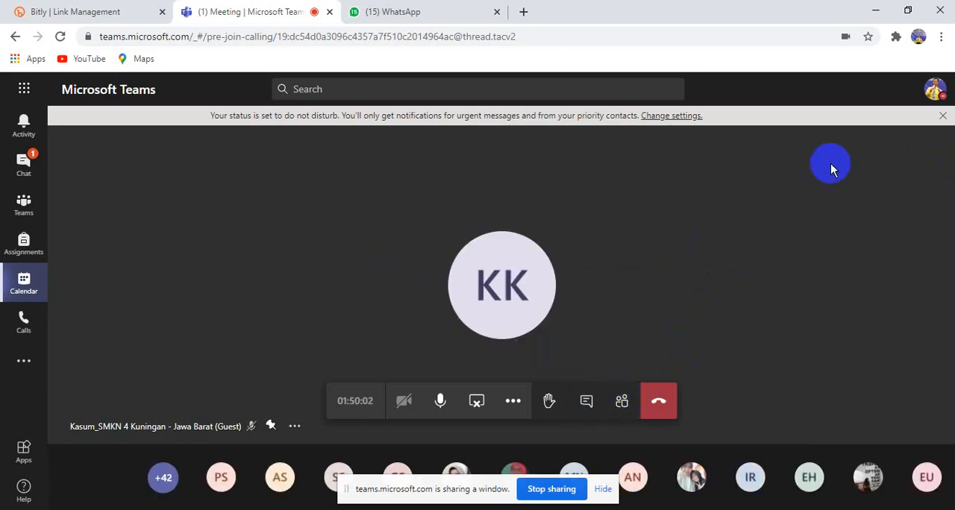
Switch to WhatsApp Web, view the Wali kelas group chat, and return to the co-presenter's chat
click(433, 20)
click(204, 298)
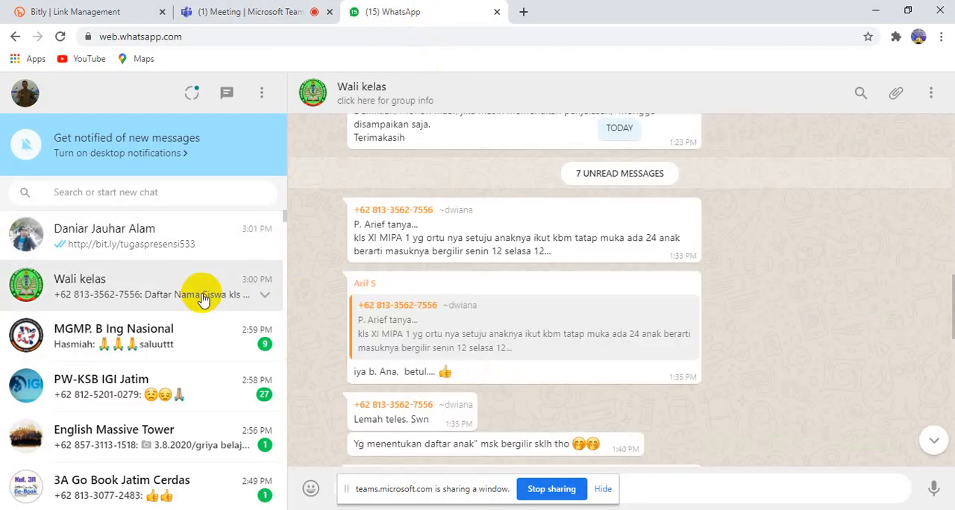
click(291, 11)
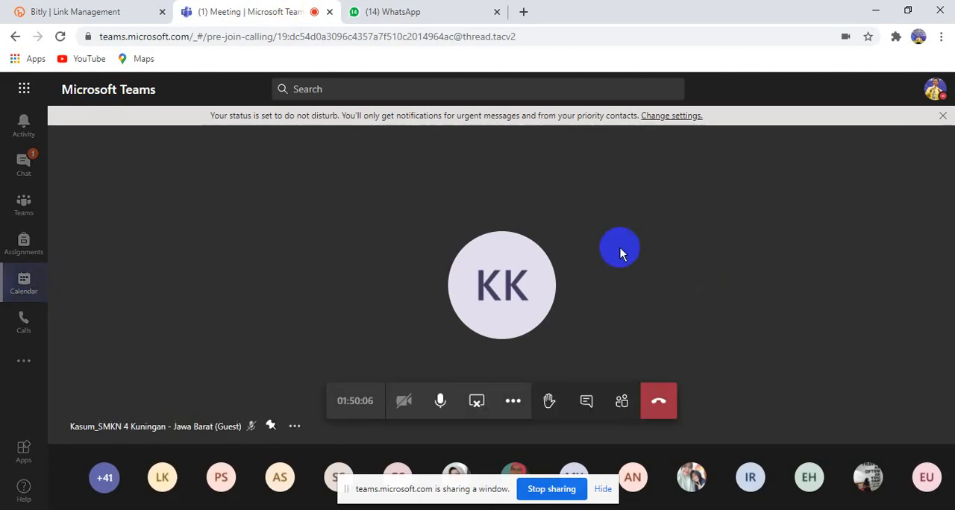
click(407, 9)
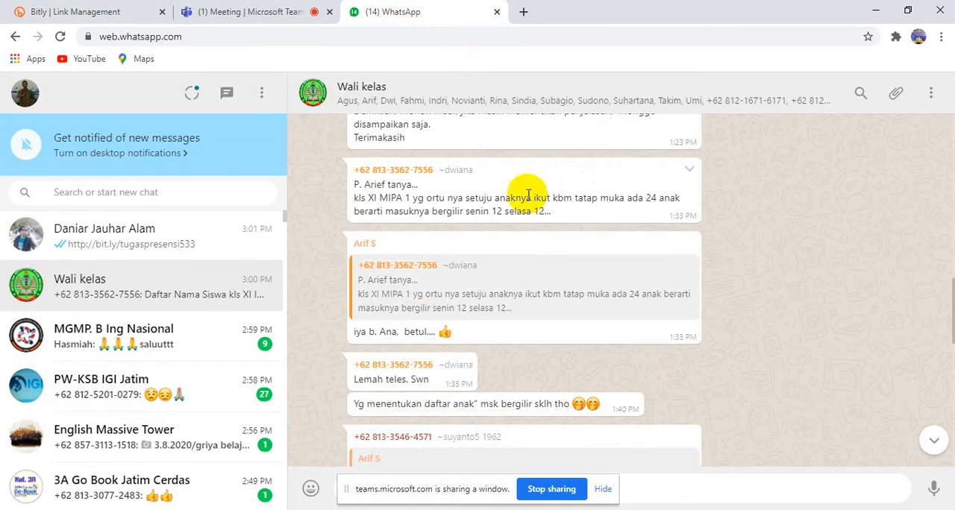
click(165, 250)
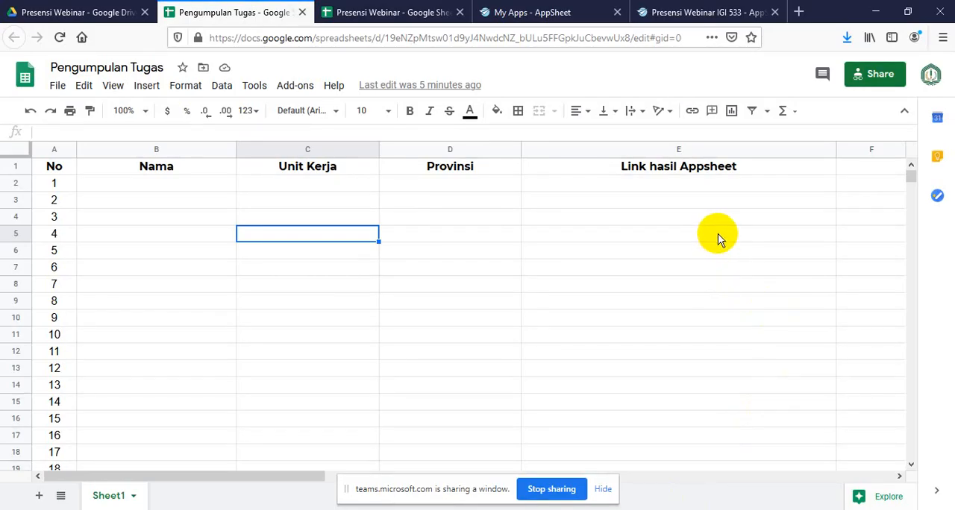
Switch to the Pengumpulan Tugas spreadsheet and review its column headings and numbered rows for participant submissions
click(580, 254)
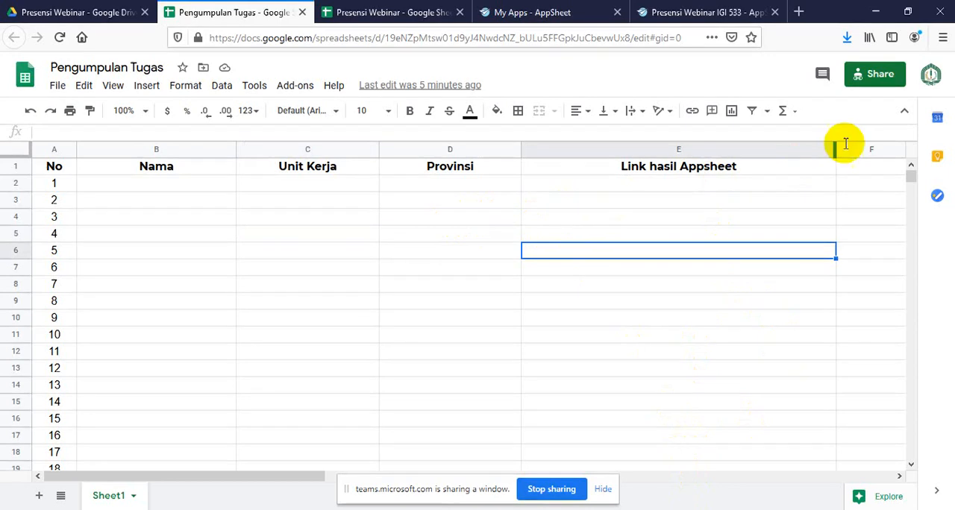
click(191, 185)
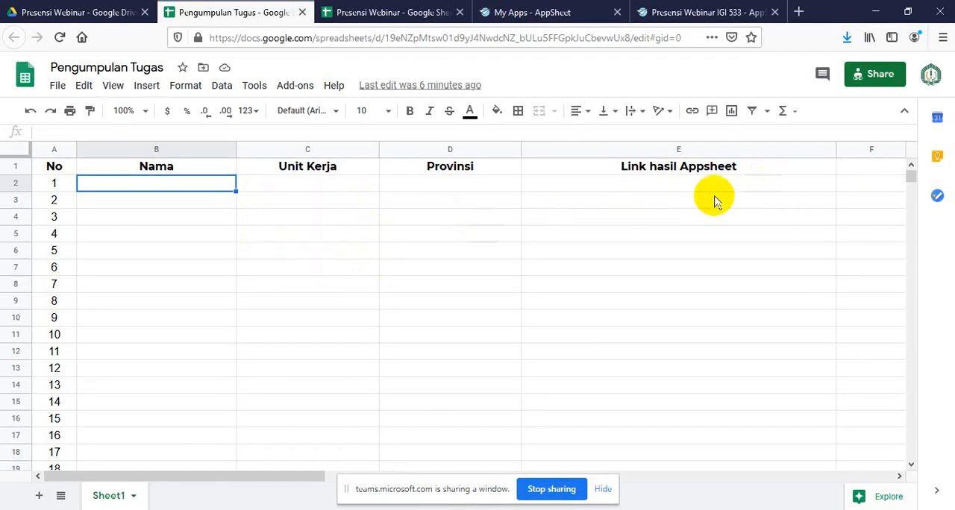
scroll(121, 268, down, 6)
scroll(123, 274, down, 8)
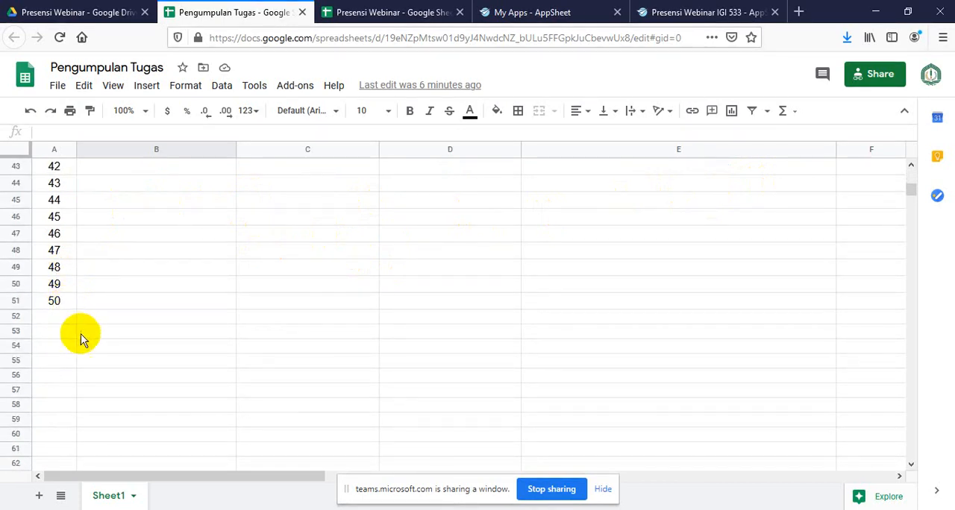
scroll(450, 274, up, 14)
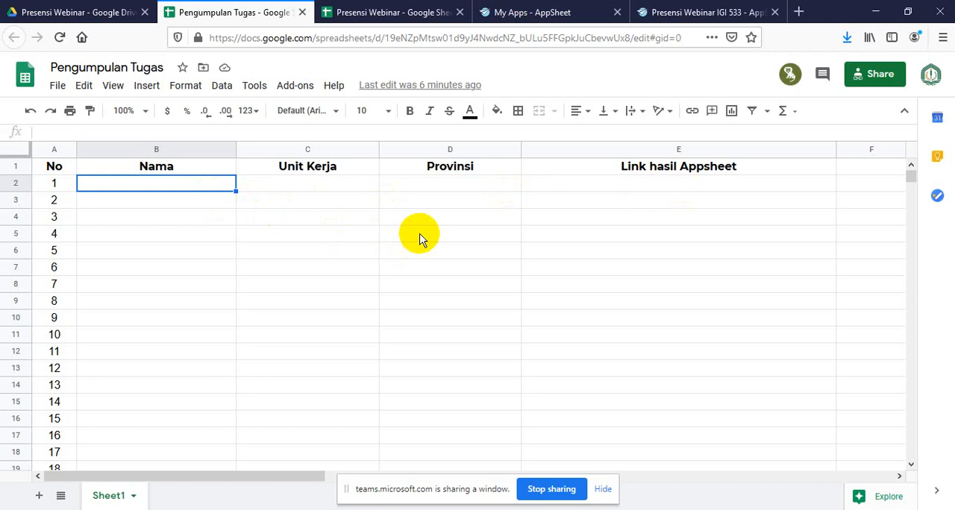
Look through the My Apps page, the Presensi Webinar sheet and the Presensi Webinar IGI 533 app editor, then return to Pengumpulan Tugas
click(567, 14)
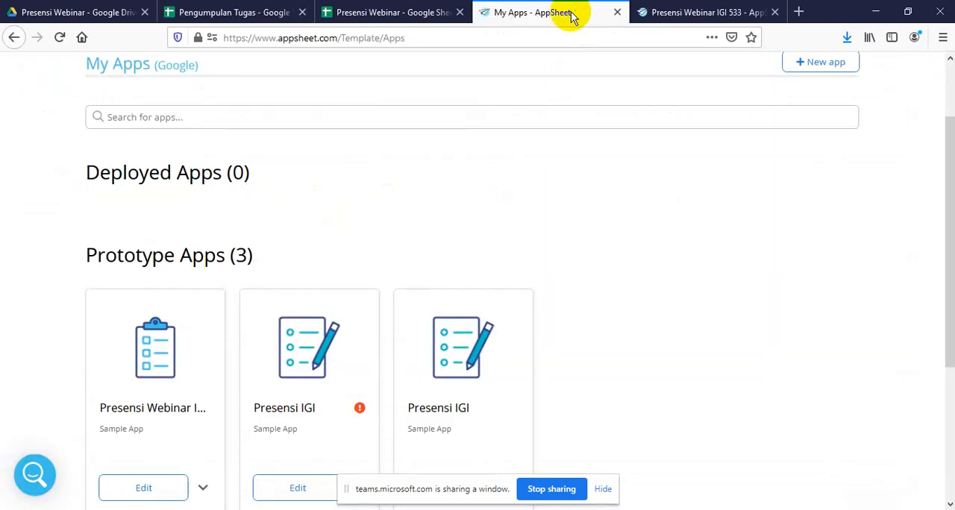
click(681, 12)
click(553, 14)
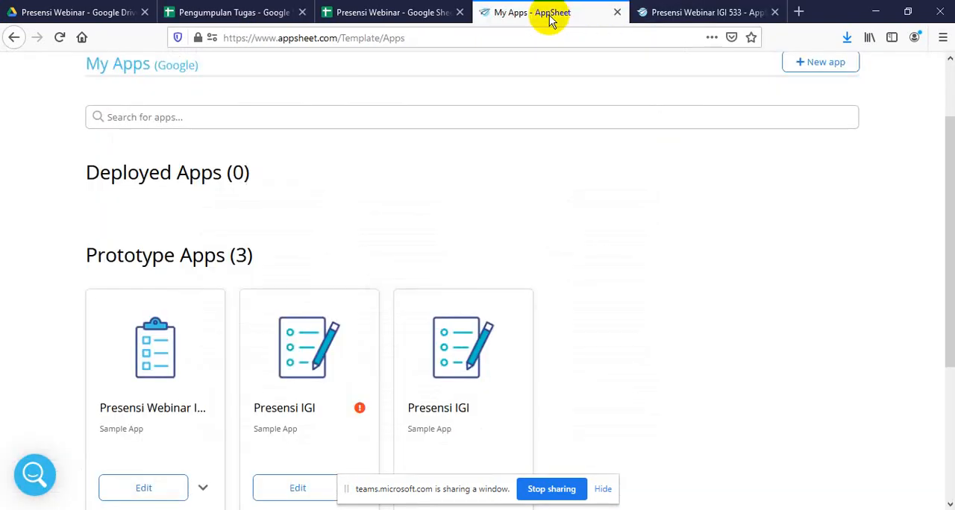
click(401, 14)
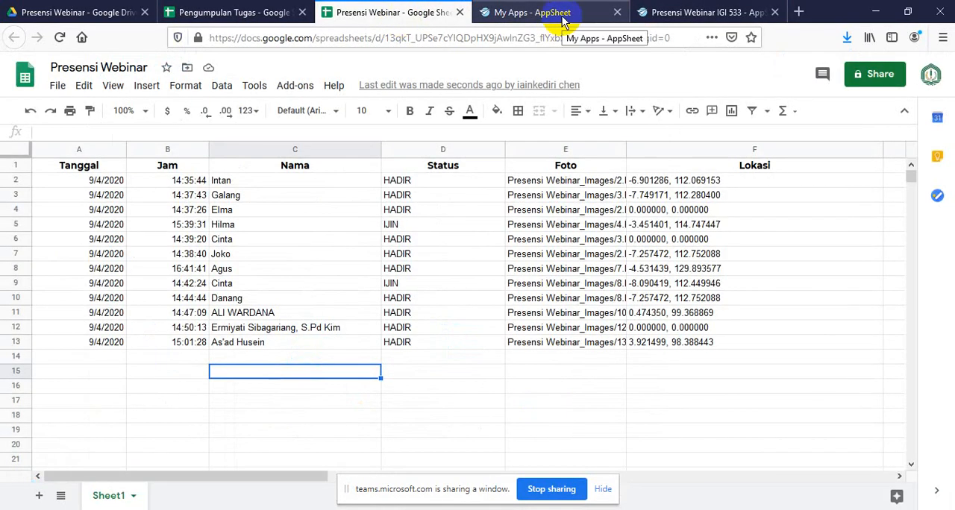
click(660, 12)
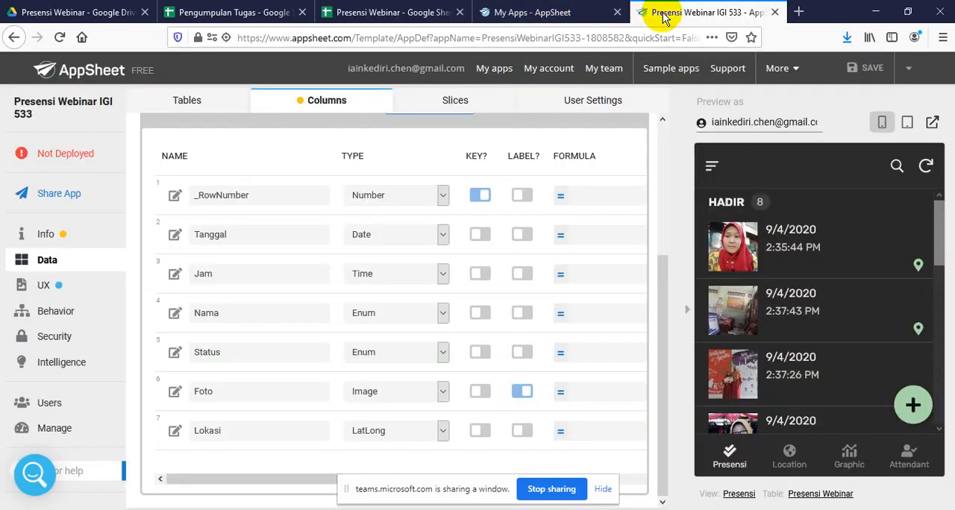
click(545, 15)
click(412, 12)
click(273, 13)
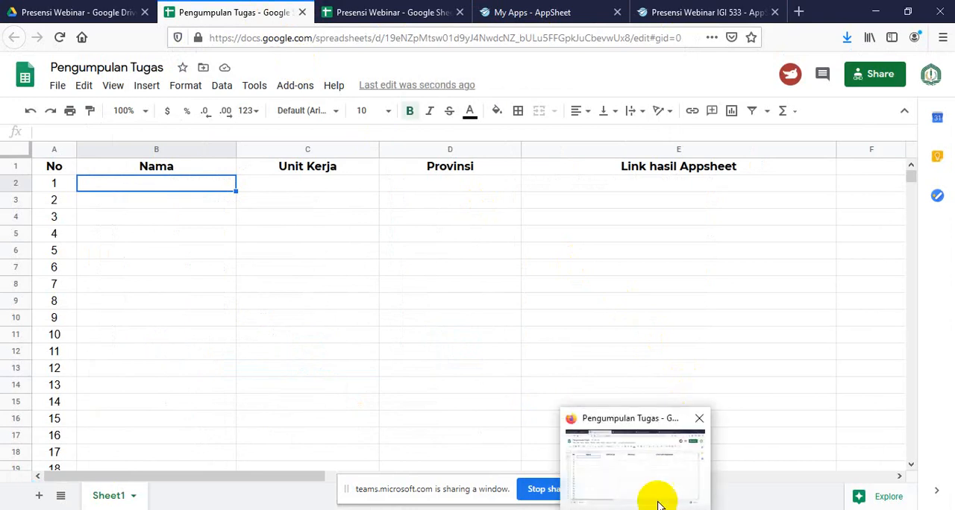
Select cell E2 under Link hasil Appsheet and stop sharing the window with the Teams meeting
click(624, 323)
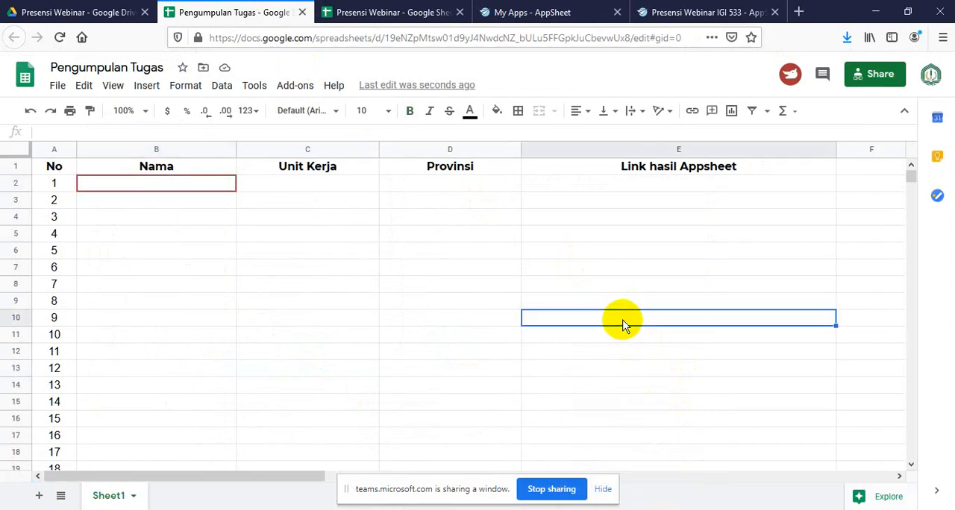
click(642, 188)
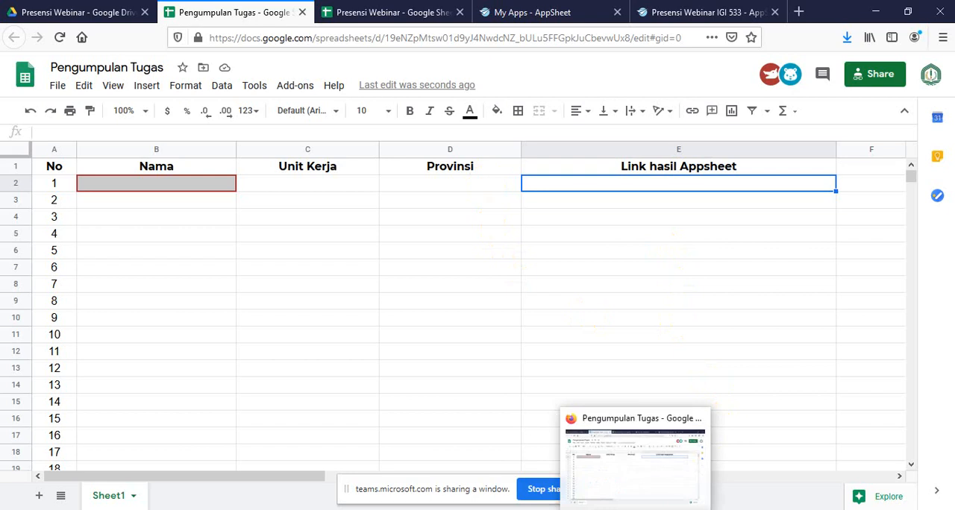
mouse_move(602, 509)
click(673, 452)
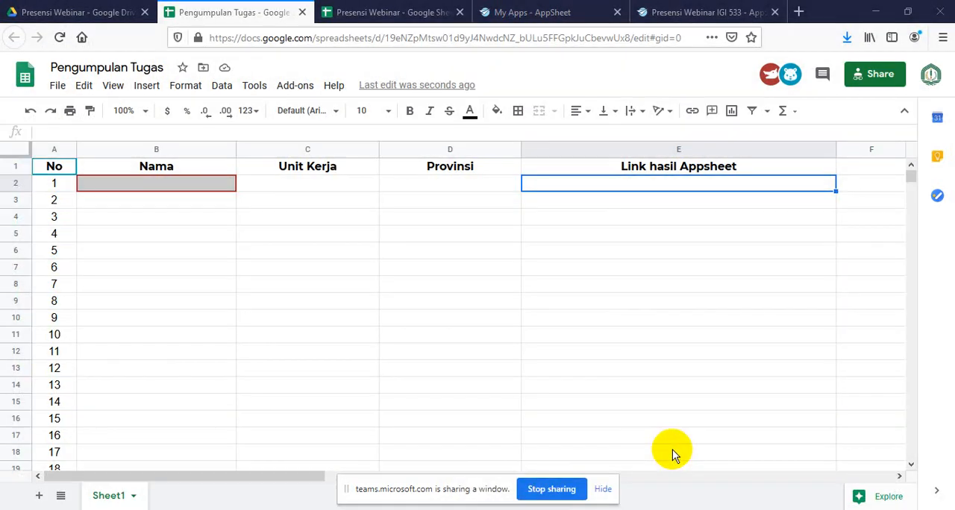
click(565, 489)
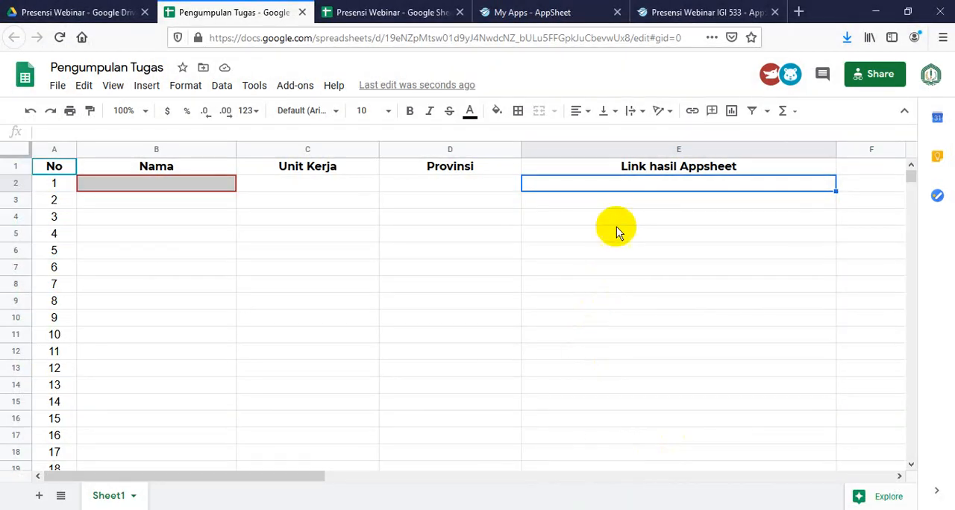
Close the Presensi Webinar IGI 533 editor, the My Apps page and the Presensi Webinar spreadsheet
click(733, 18)
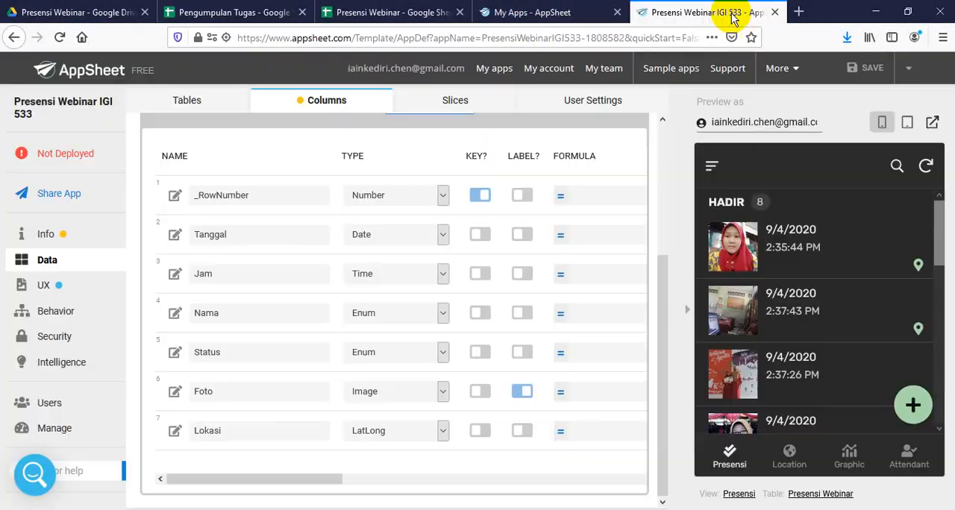
click(775, 14)
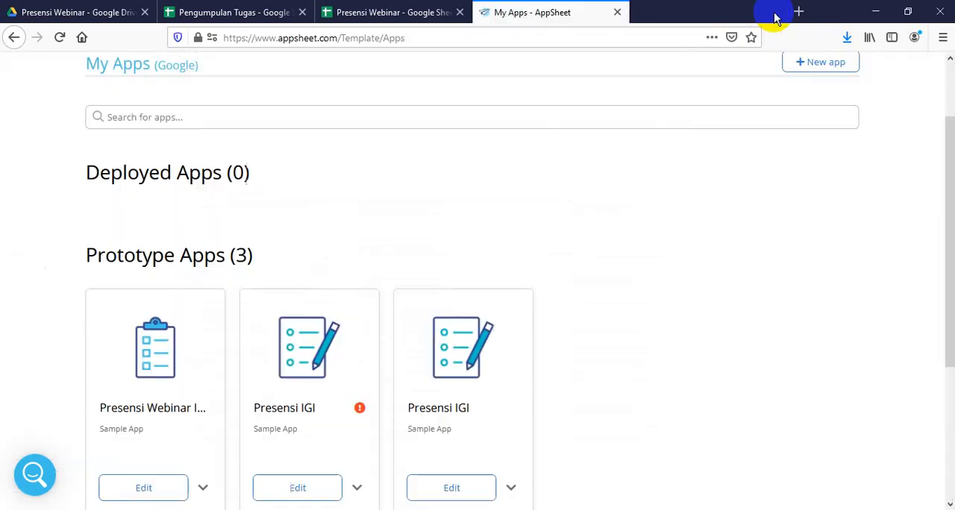
click(618, 14)
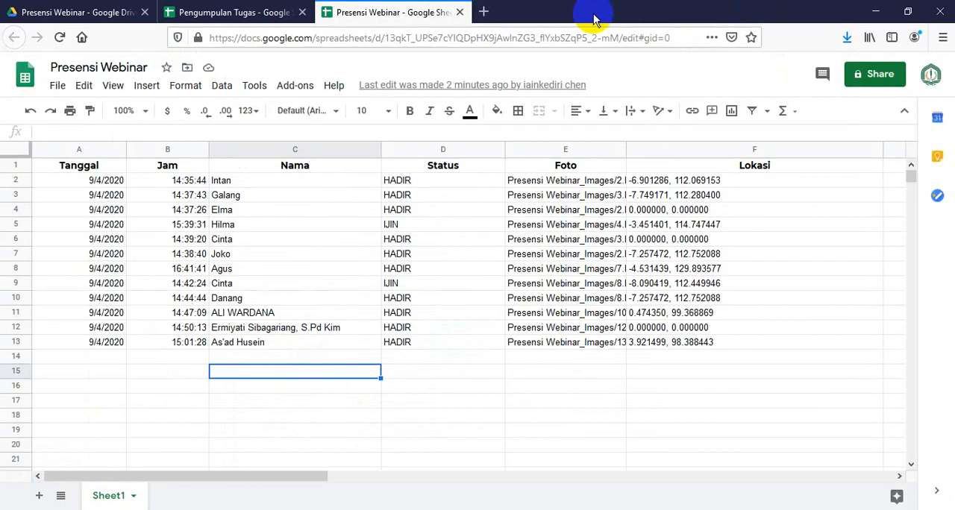
click(459, 13)
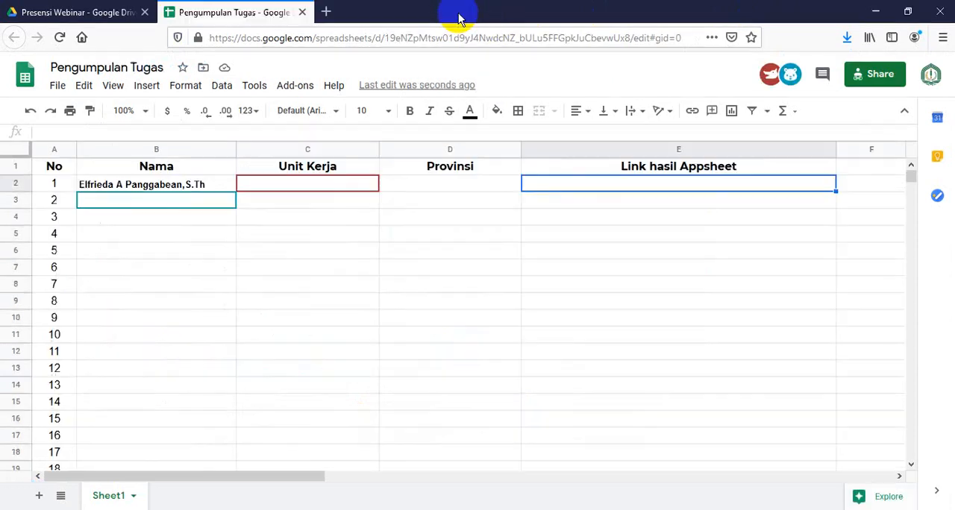
Examine the participants' incoming entries in the Nama, Unit Kerja and Provinsi columns of Pengumpulan Tugas
click(435, 269)
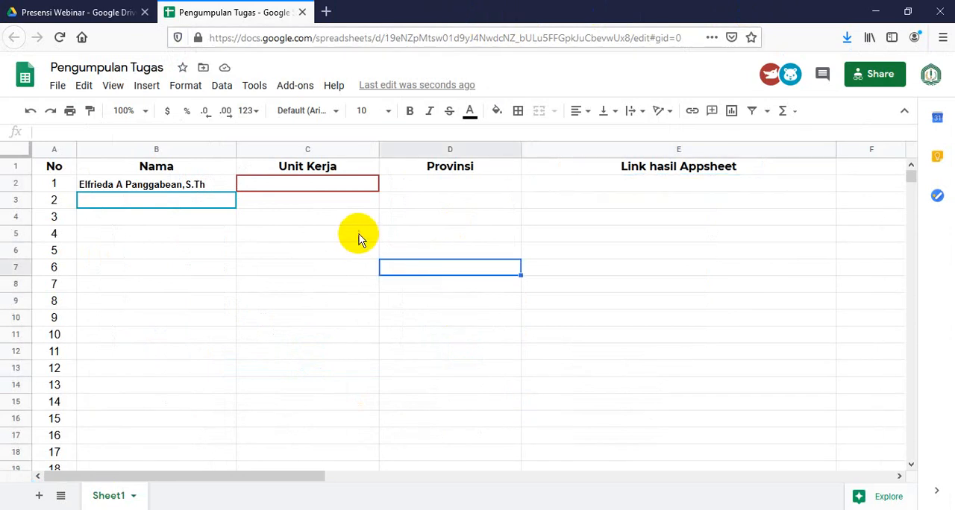
click(393, 206)
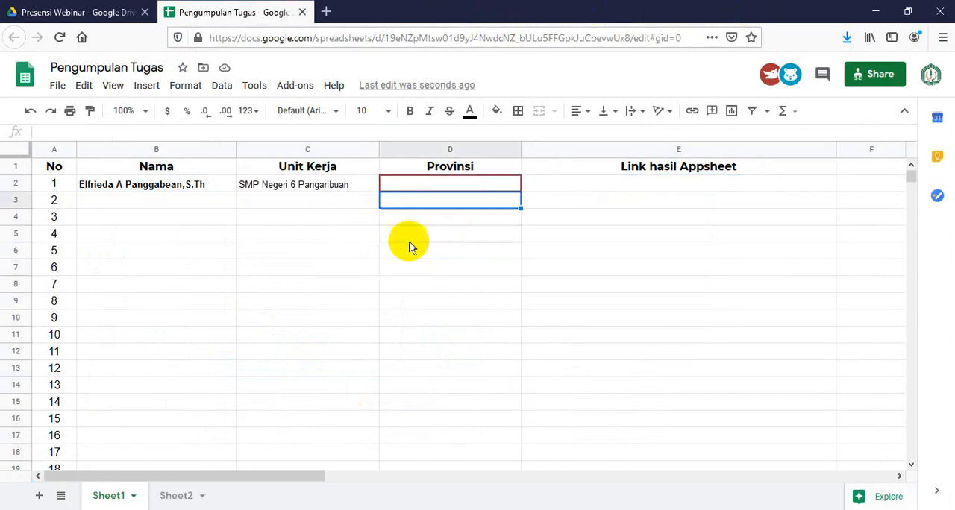
click(409, 239)
click(544, 214)
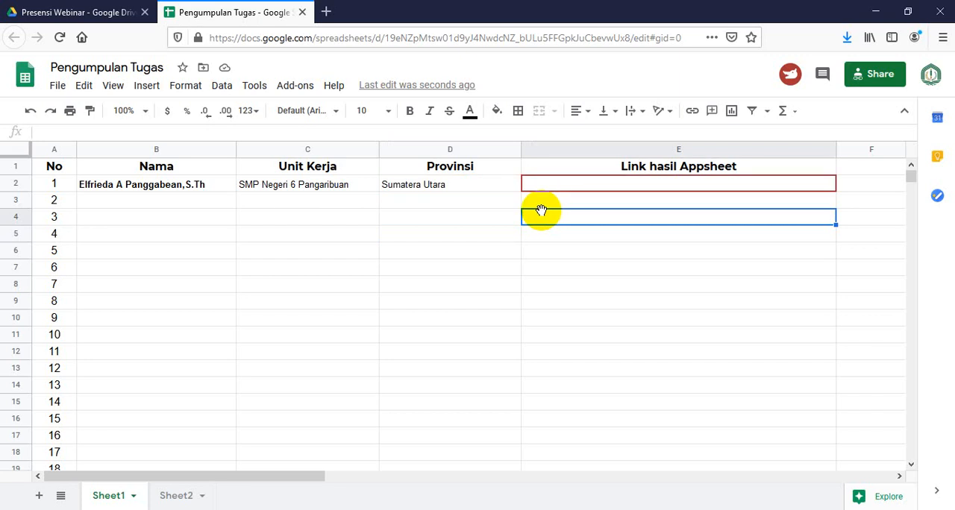
Switch to the Microsoft Teams meeting and admit the Unknown User waiting in the lobby
click(642, 509)
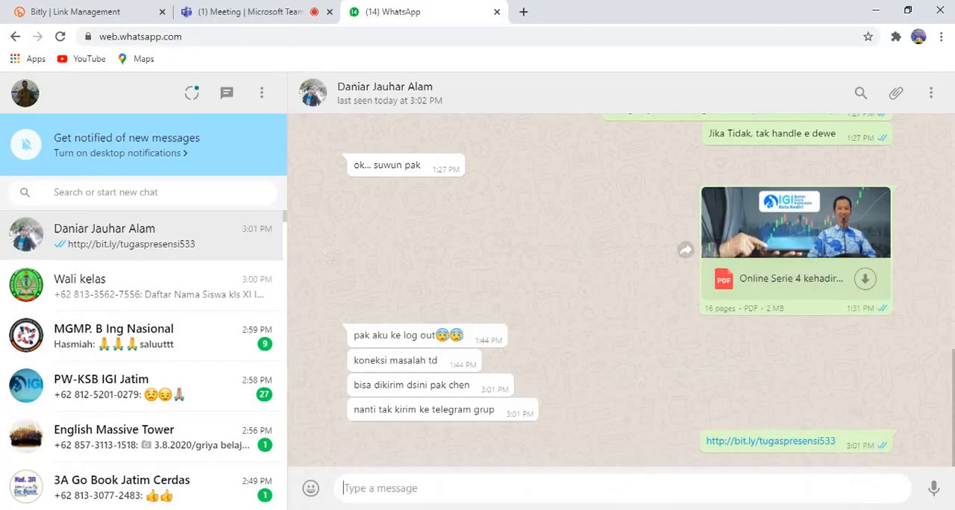
click(280, 12)
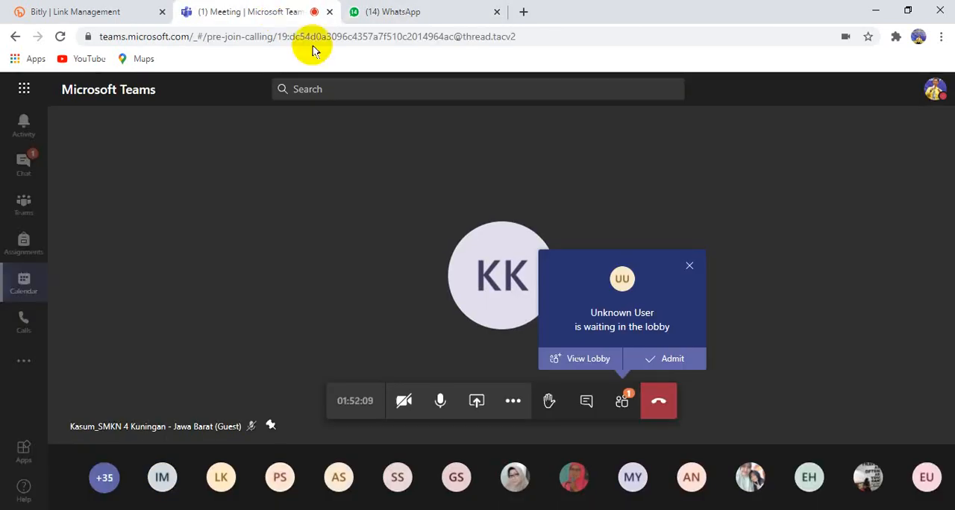
click(663, 361)
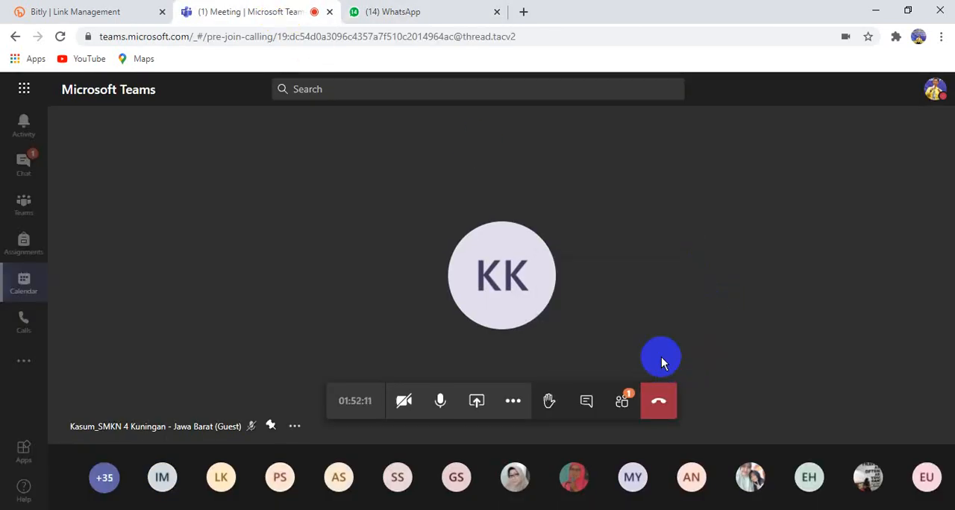
Show the meeting's participants and change the first guest listed under Presenters to an attendee, confirming the role change
click(621, 401)
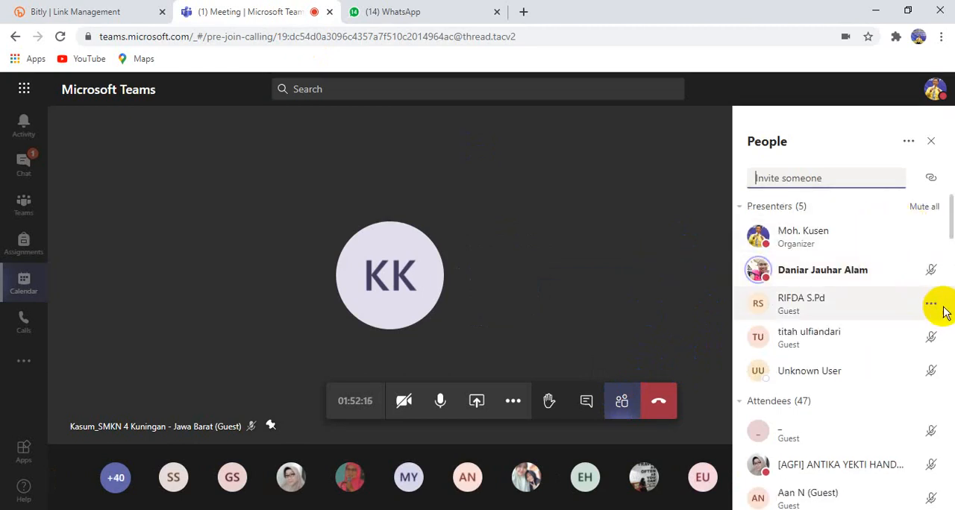
click(932, 306)
click(899, 399)
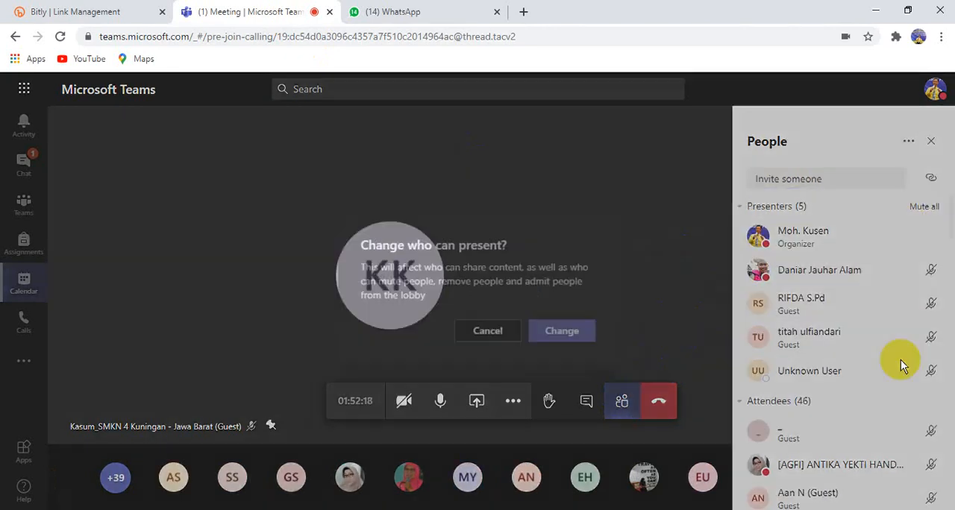
click(570, 333)
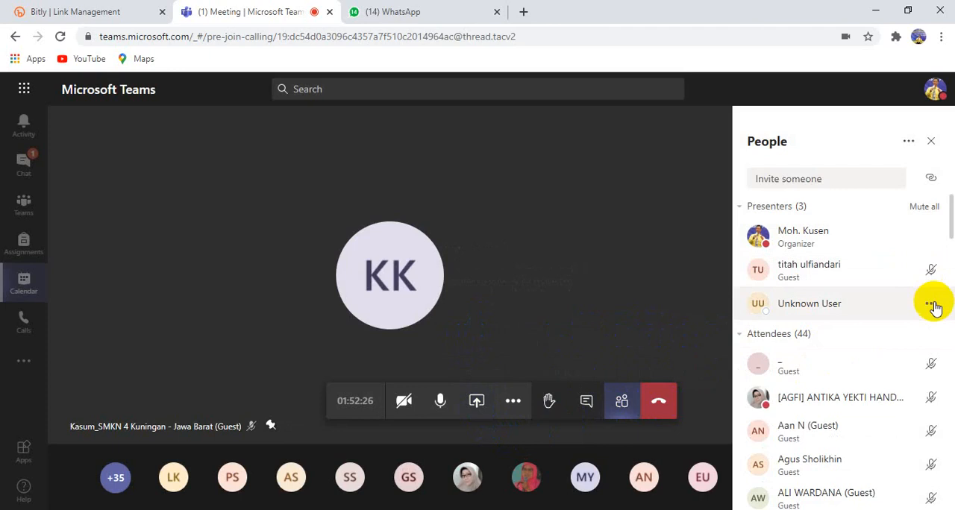
Change the presenter Unknown User and the remaining guest presenter to attendees, confirming each role change
click(932, 306)
click(881, 400)
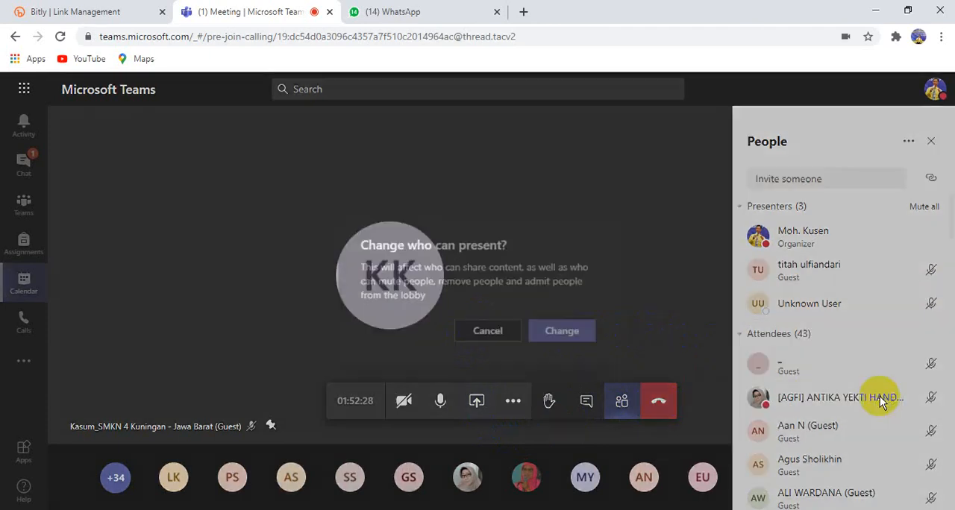
click(572, 336)
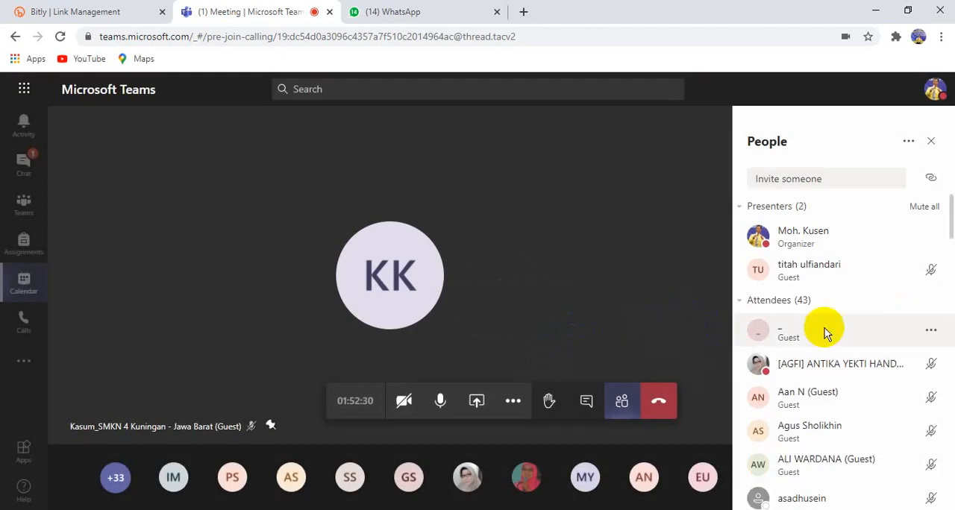
click(932, 270)
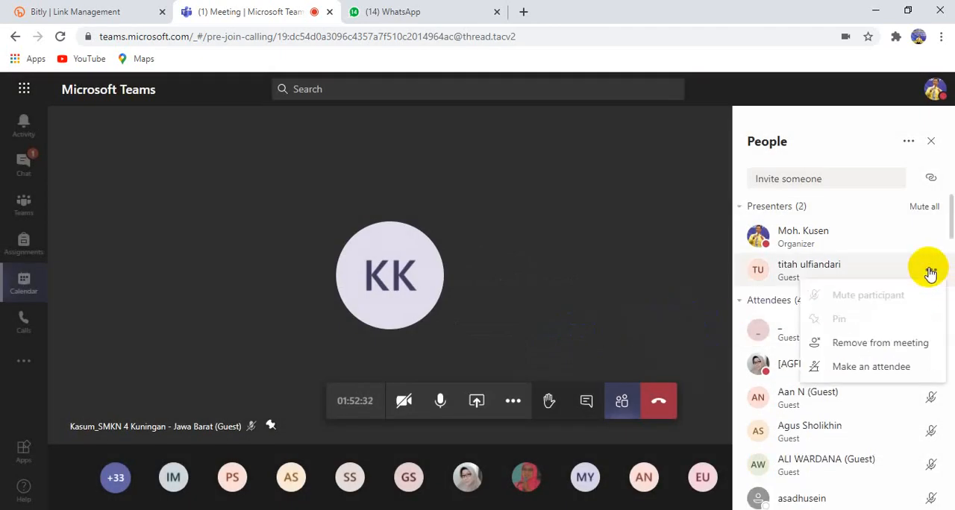
click(864, 365)
click(569, 333)
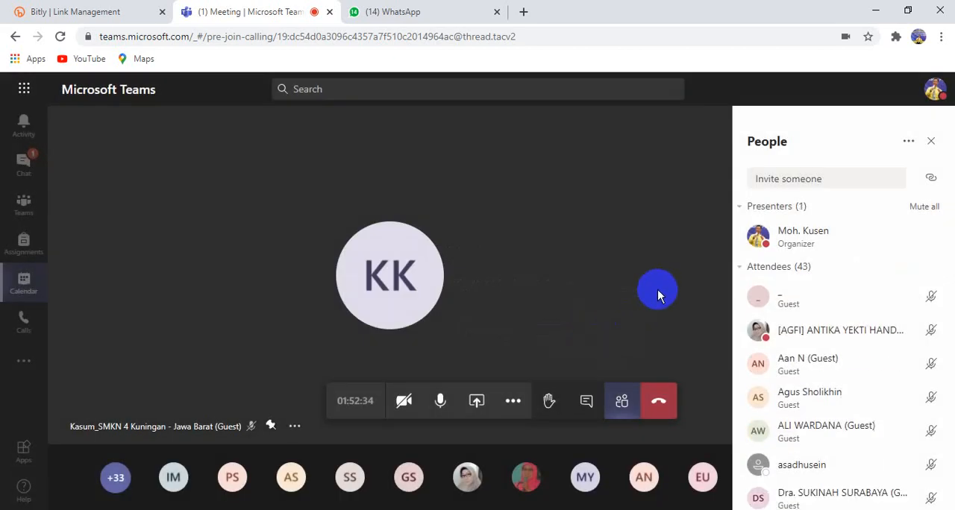